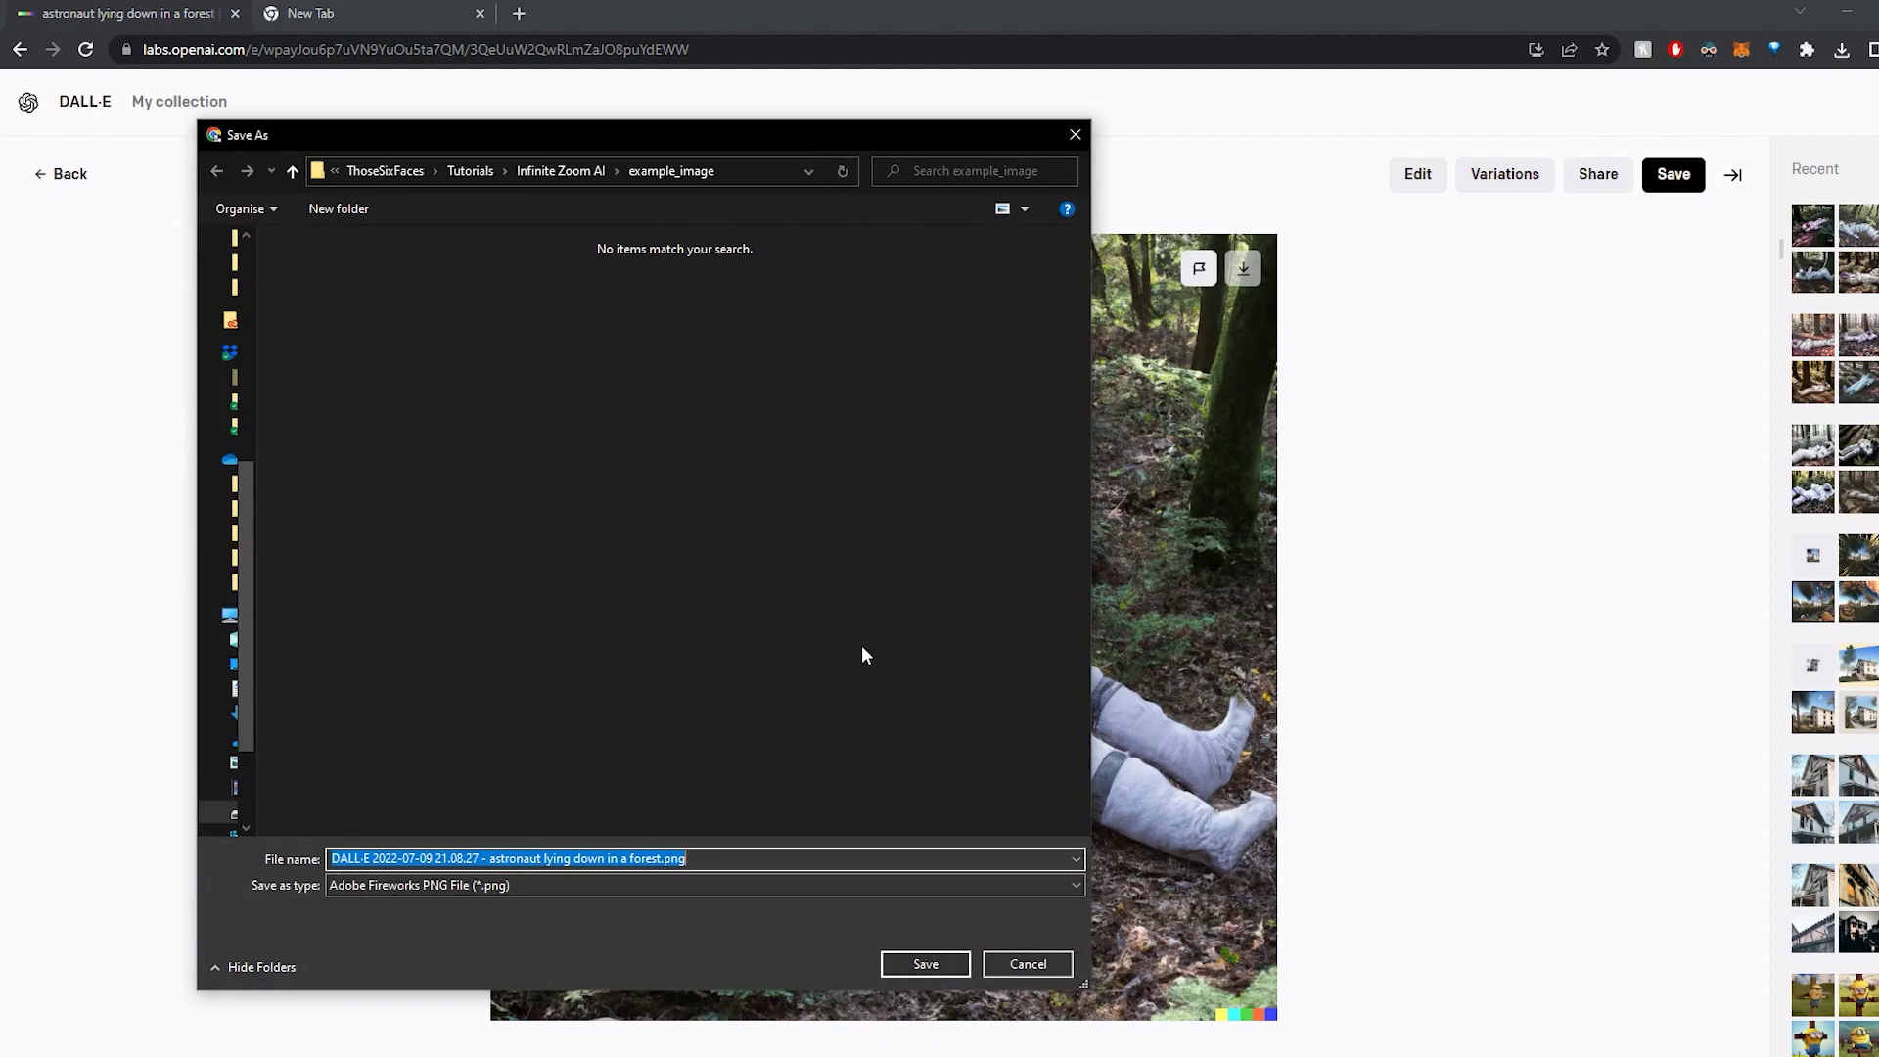
# Save the generated astronaut image as frame_001 in the example_image folder and open it in Photoshop
pyautogui.write('frame_0')
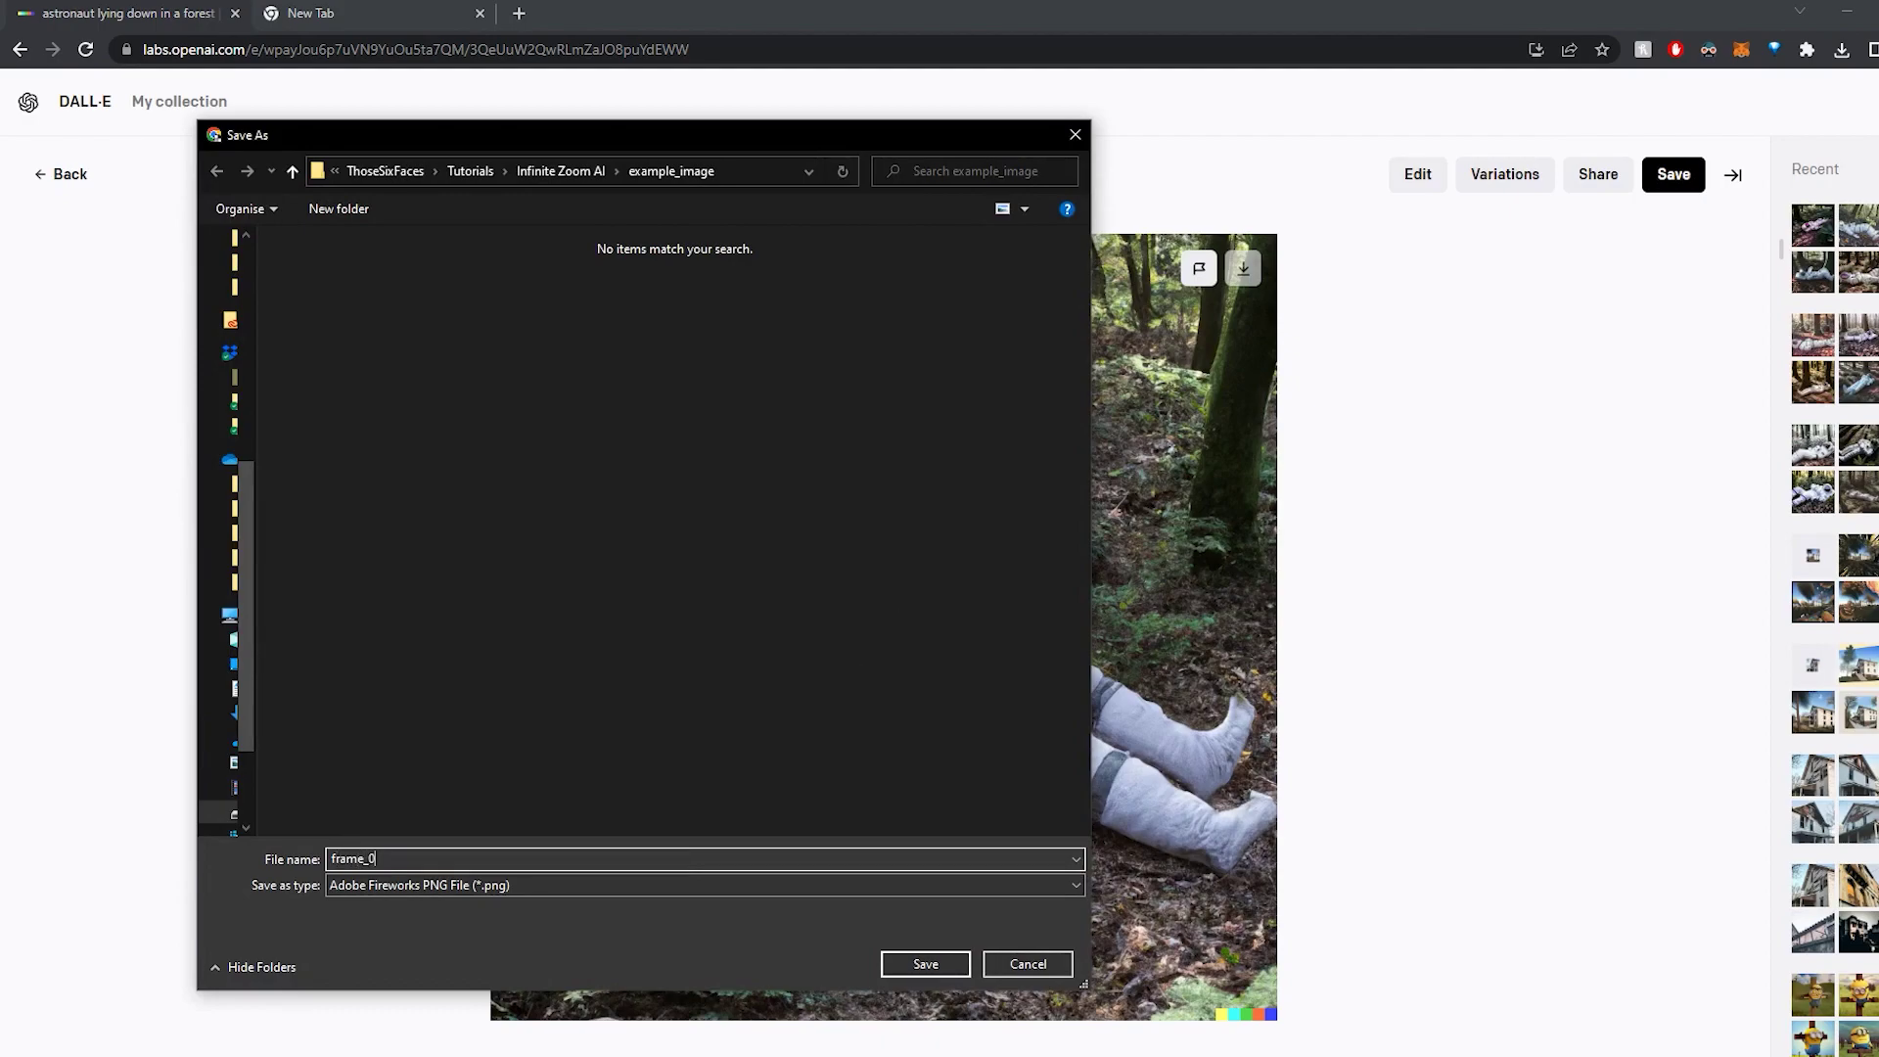
pyautogui.write('01')
pyautogui.press('Return')
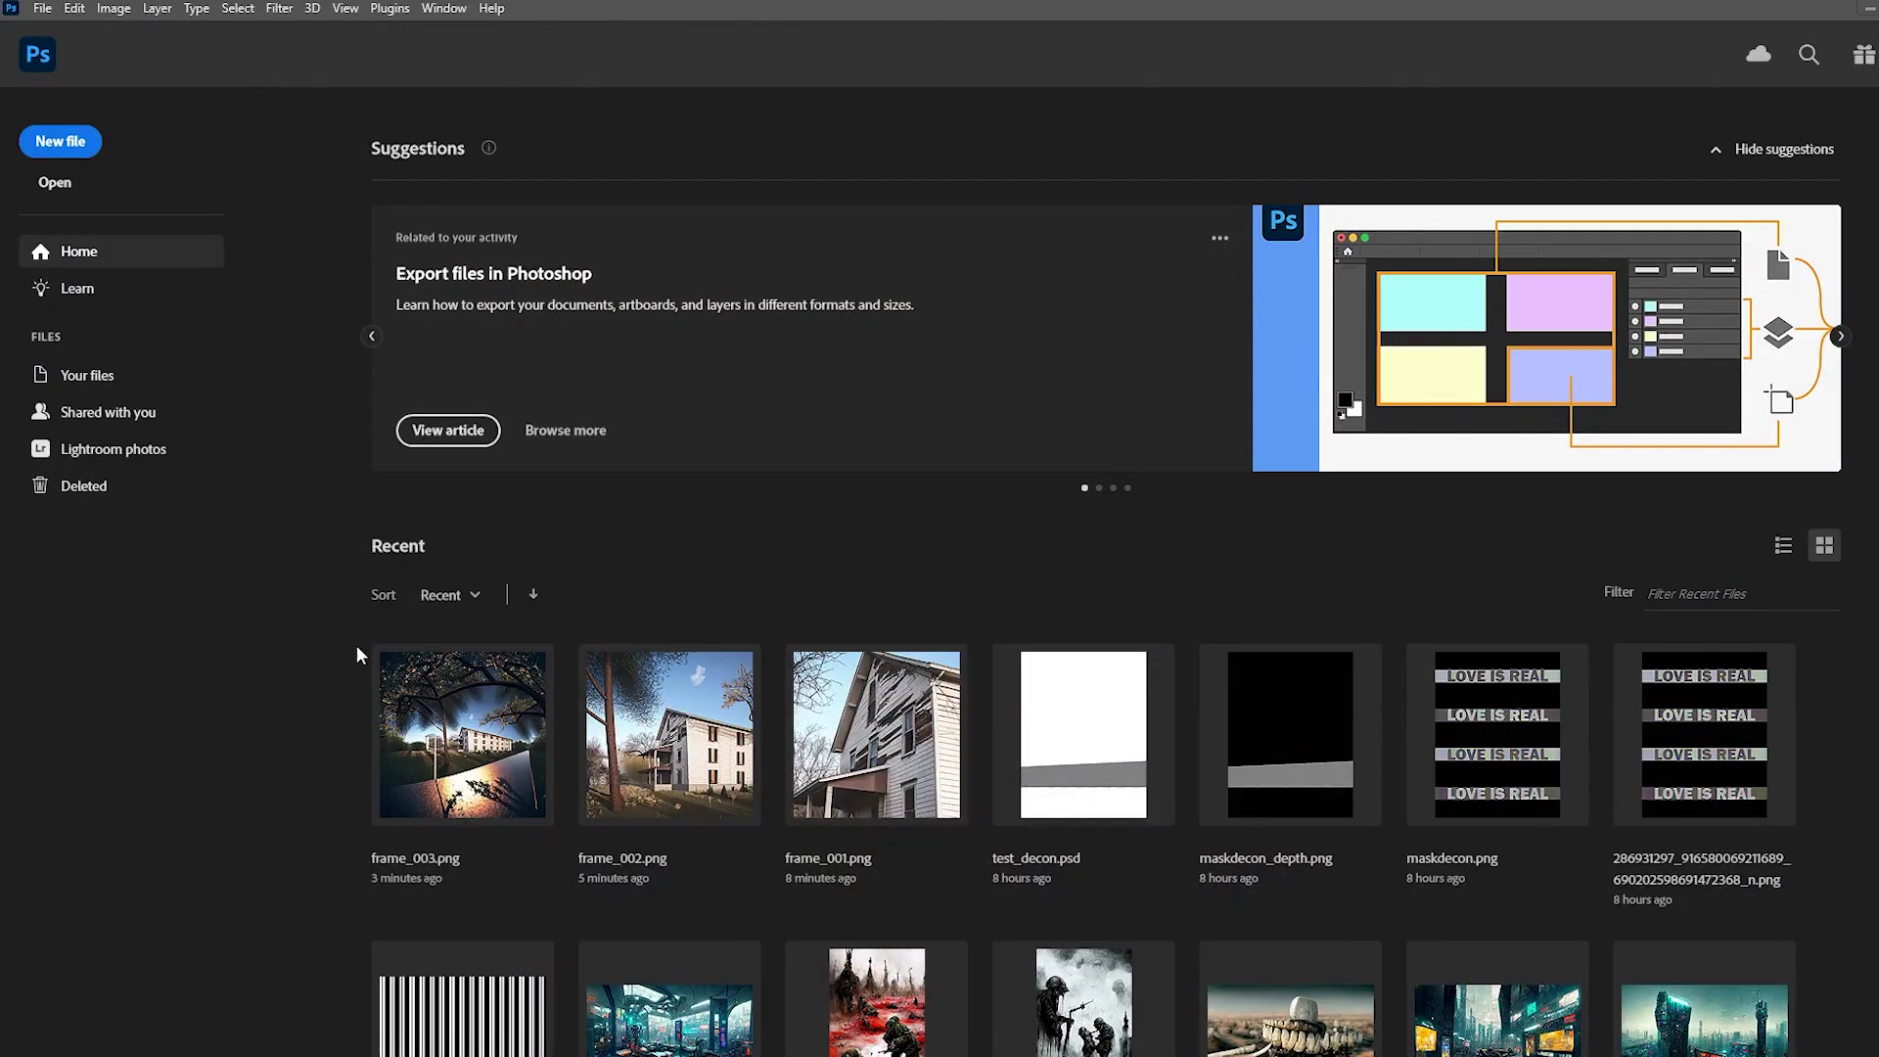
pyautogui.moveTo(358, 655); pyautogui.dragTo(855, 595)
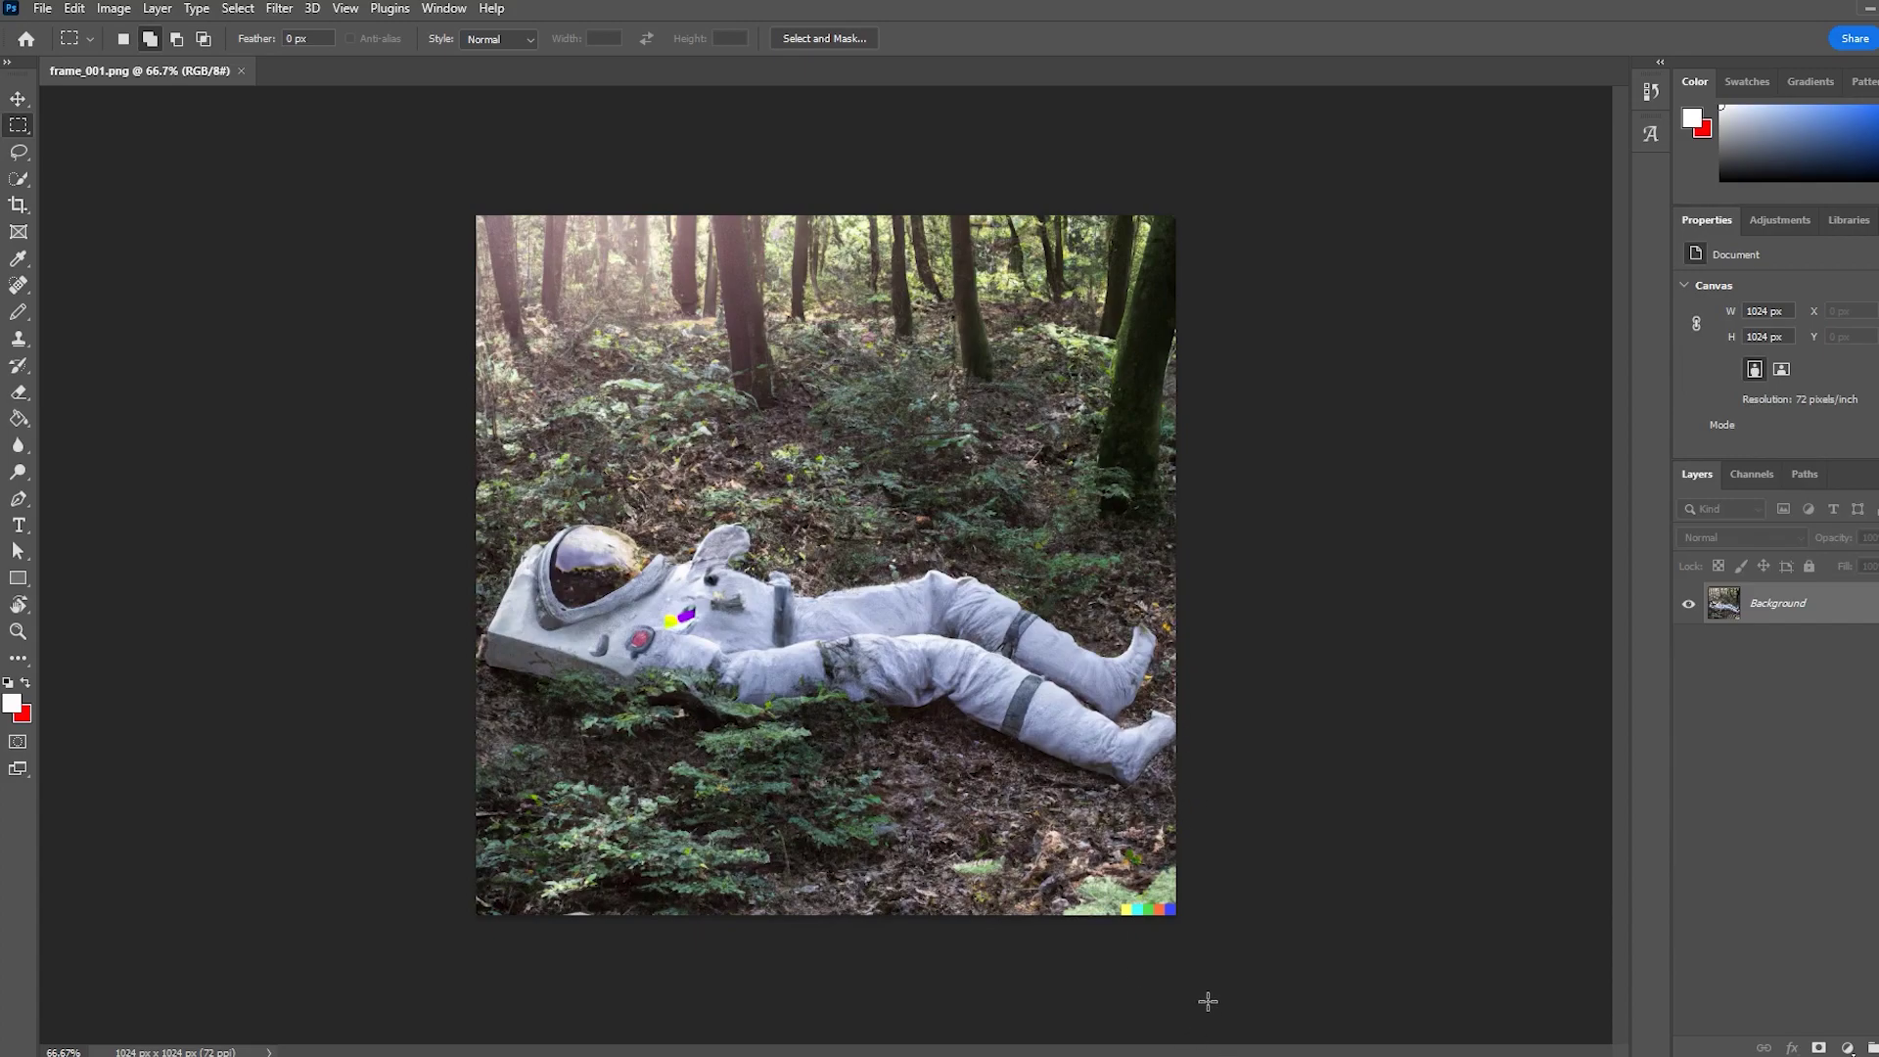
# Select the coloured watermark in the image's lower-right corner and remove it with Content-Aware Fill, output to a new layer
pyautogui.scroll(5, 1208, 1001)
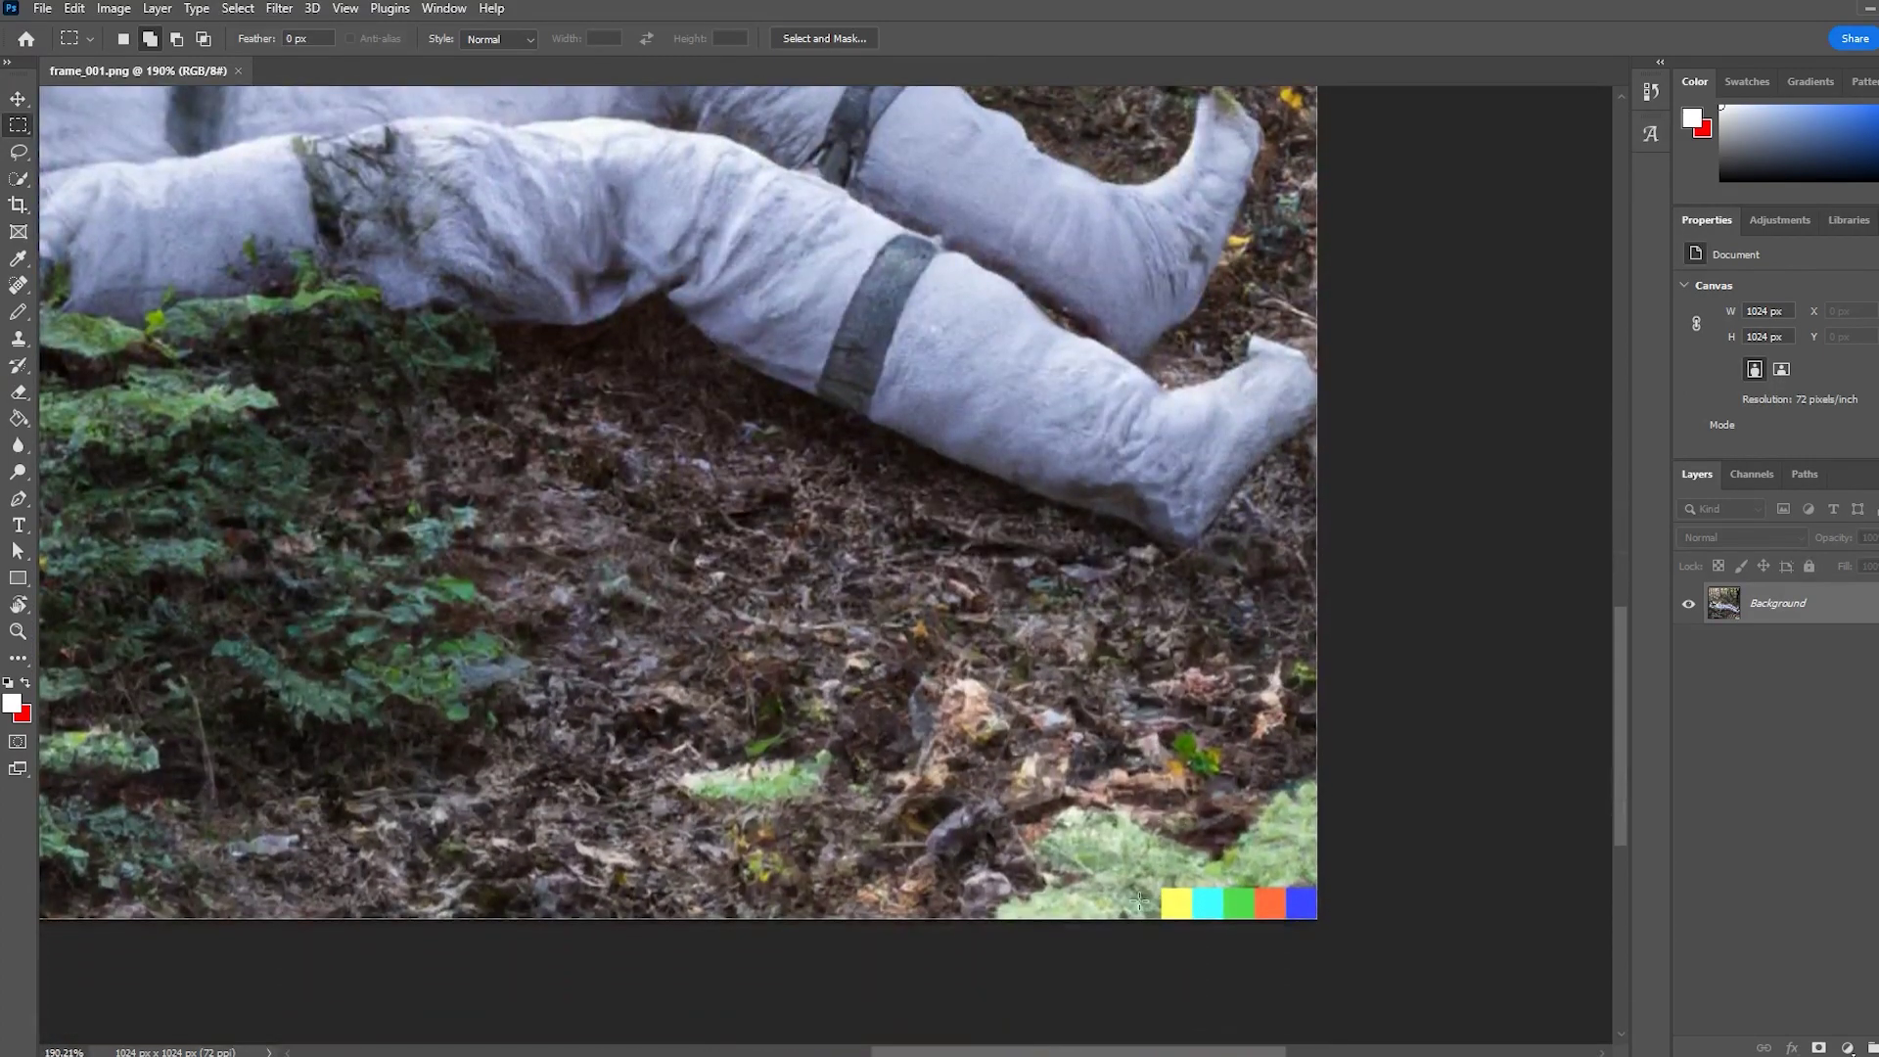
pyautogui.moveTo(1152, 879); pyautogui.dragTo(1449, 932)
pyautogui.click(73, 10)
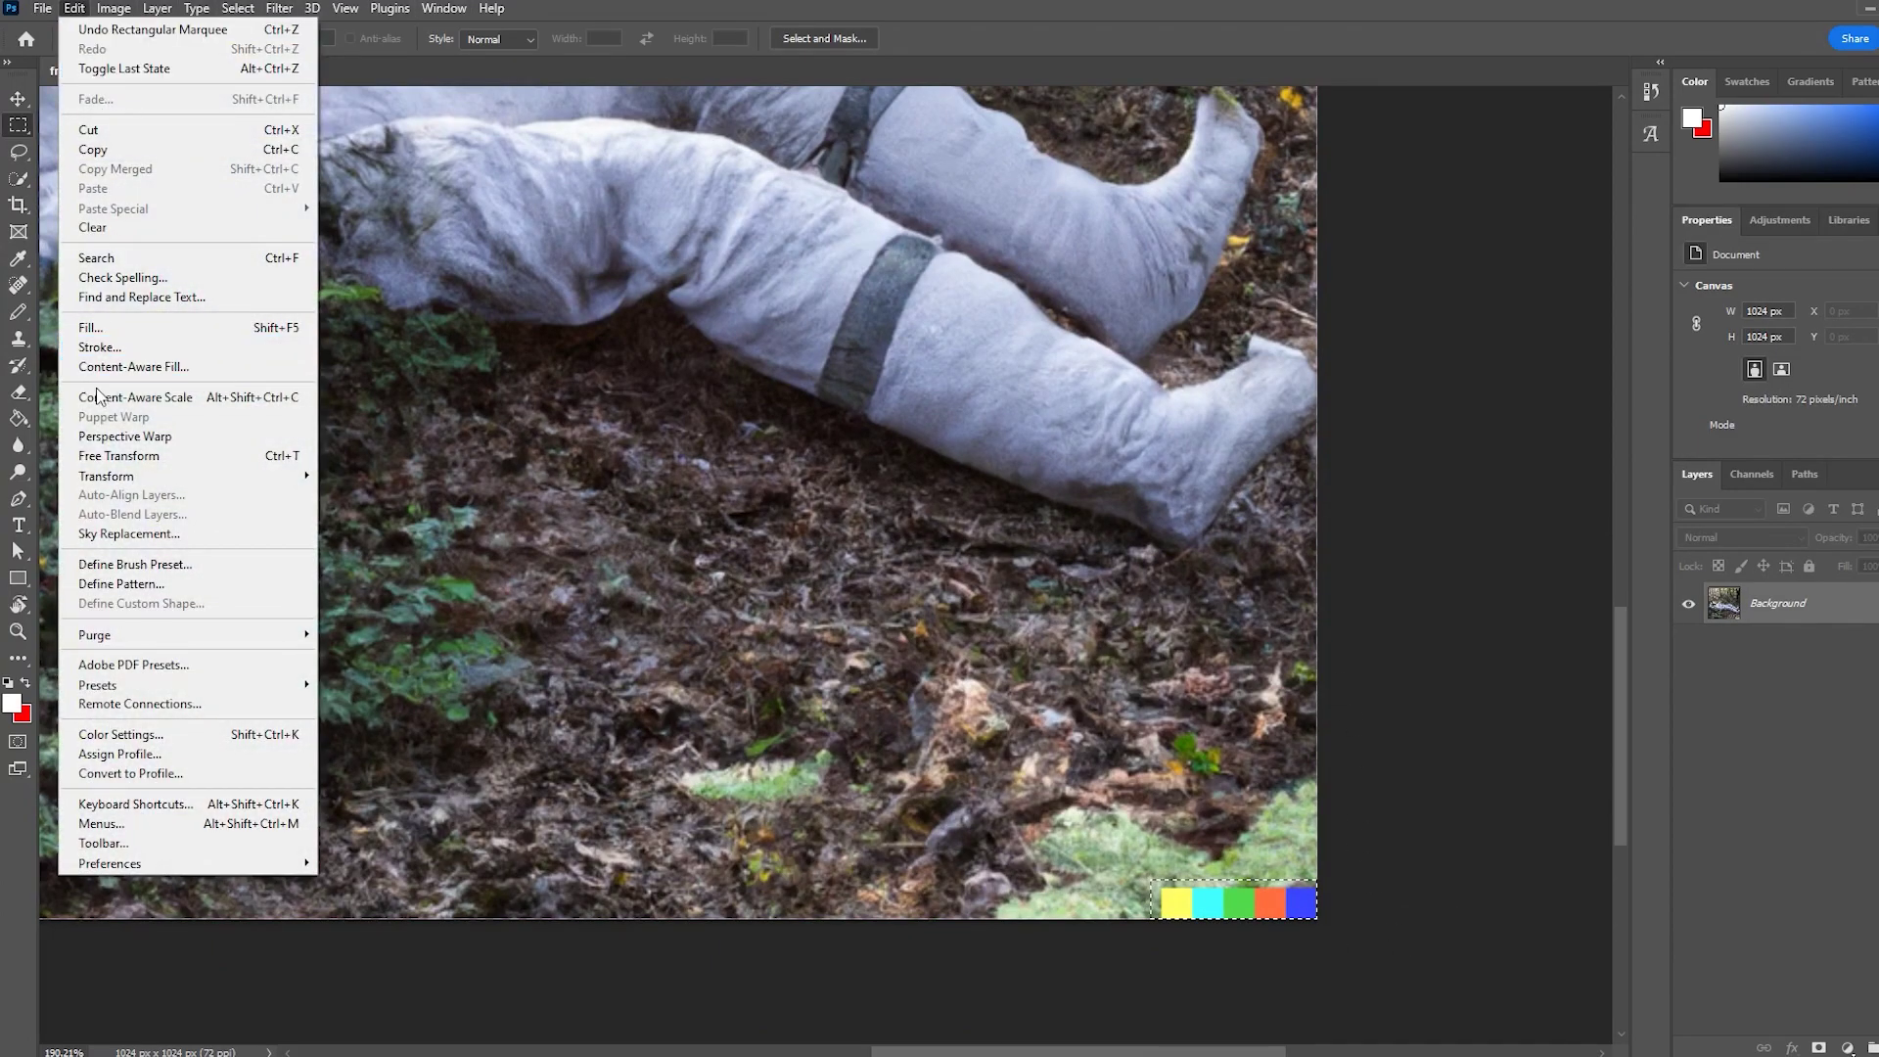
pyautogui.click(143, 368)
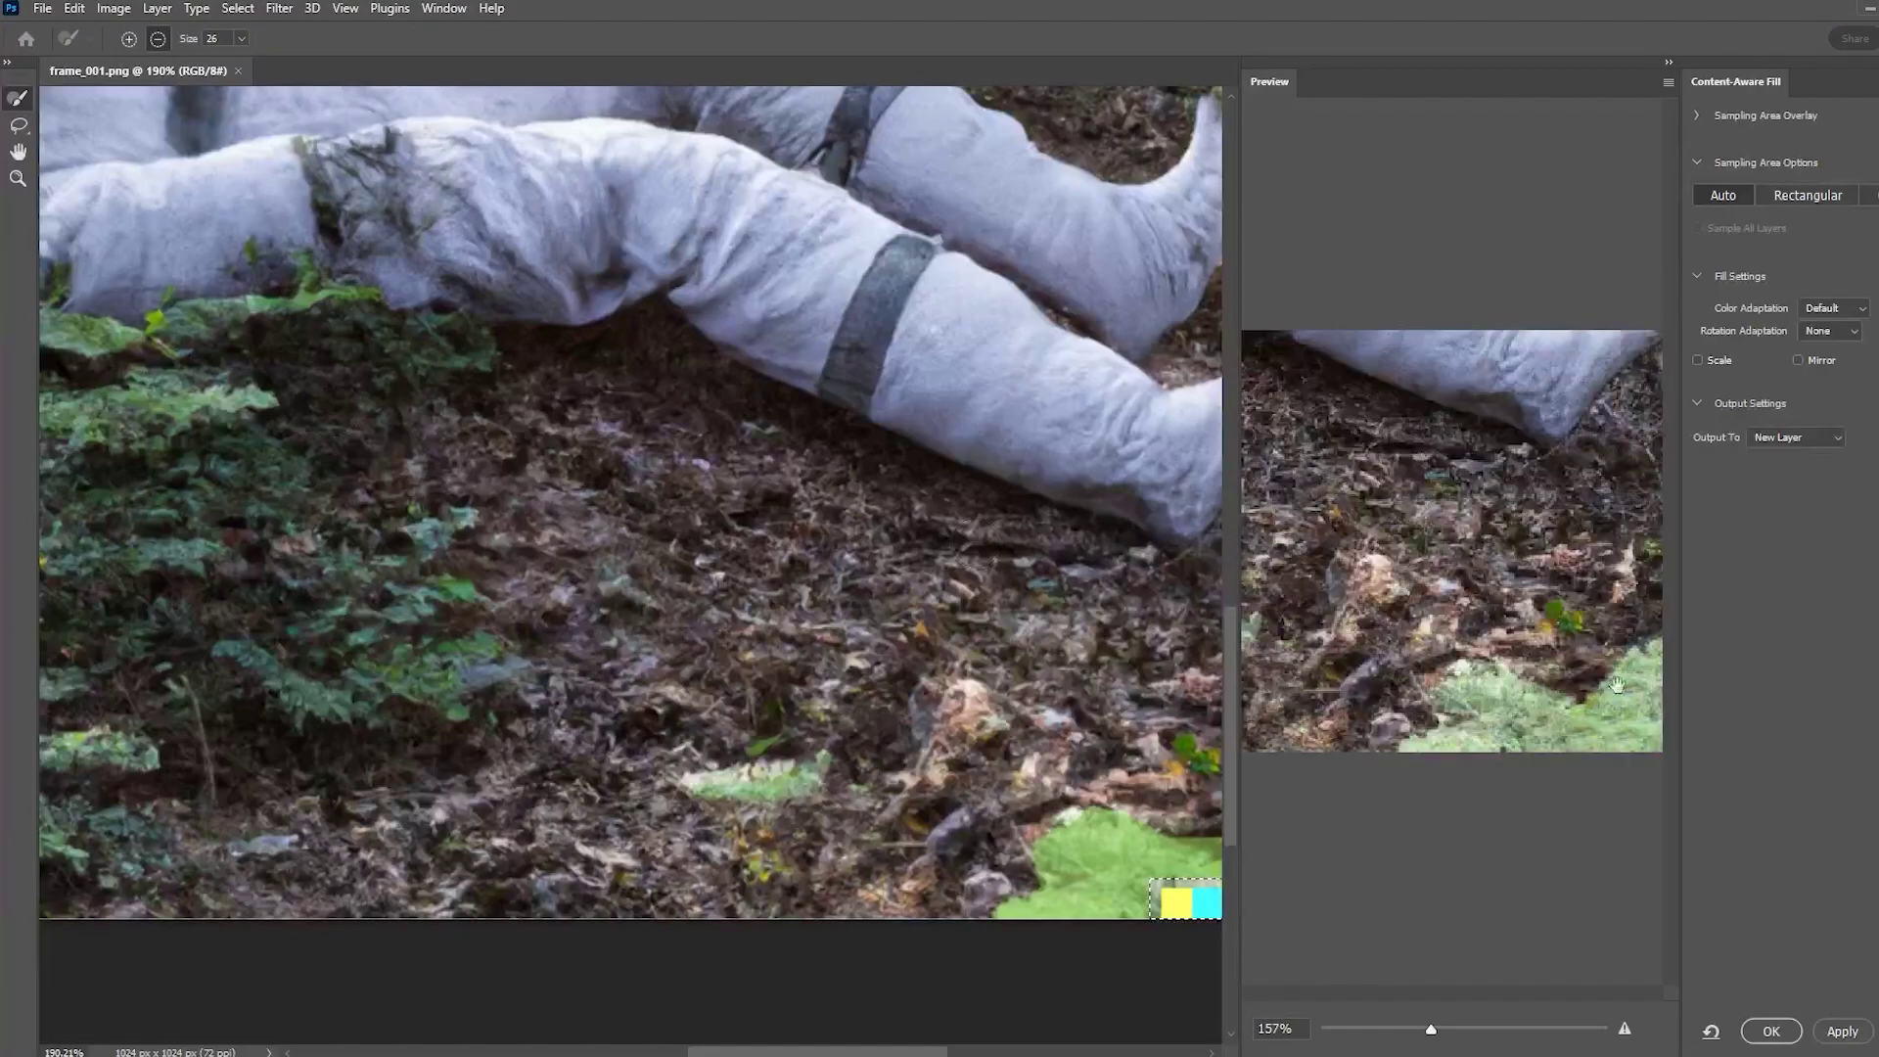
pyautogui.click(1772, 1034)
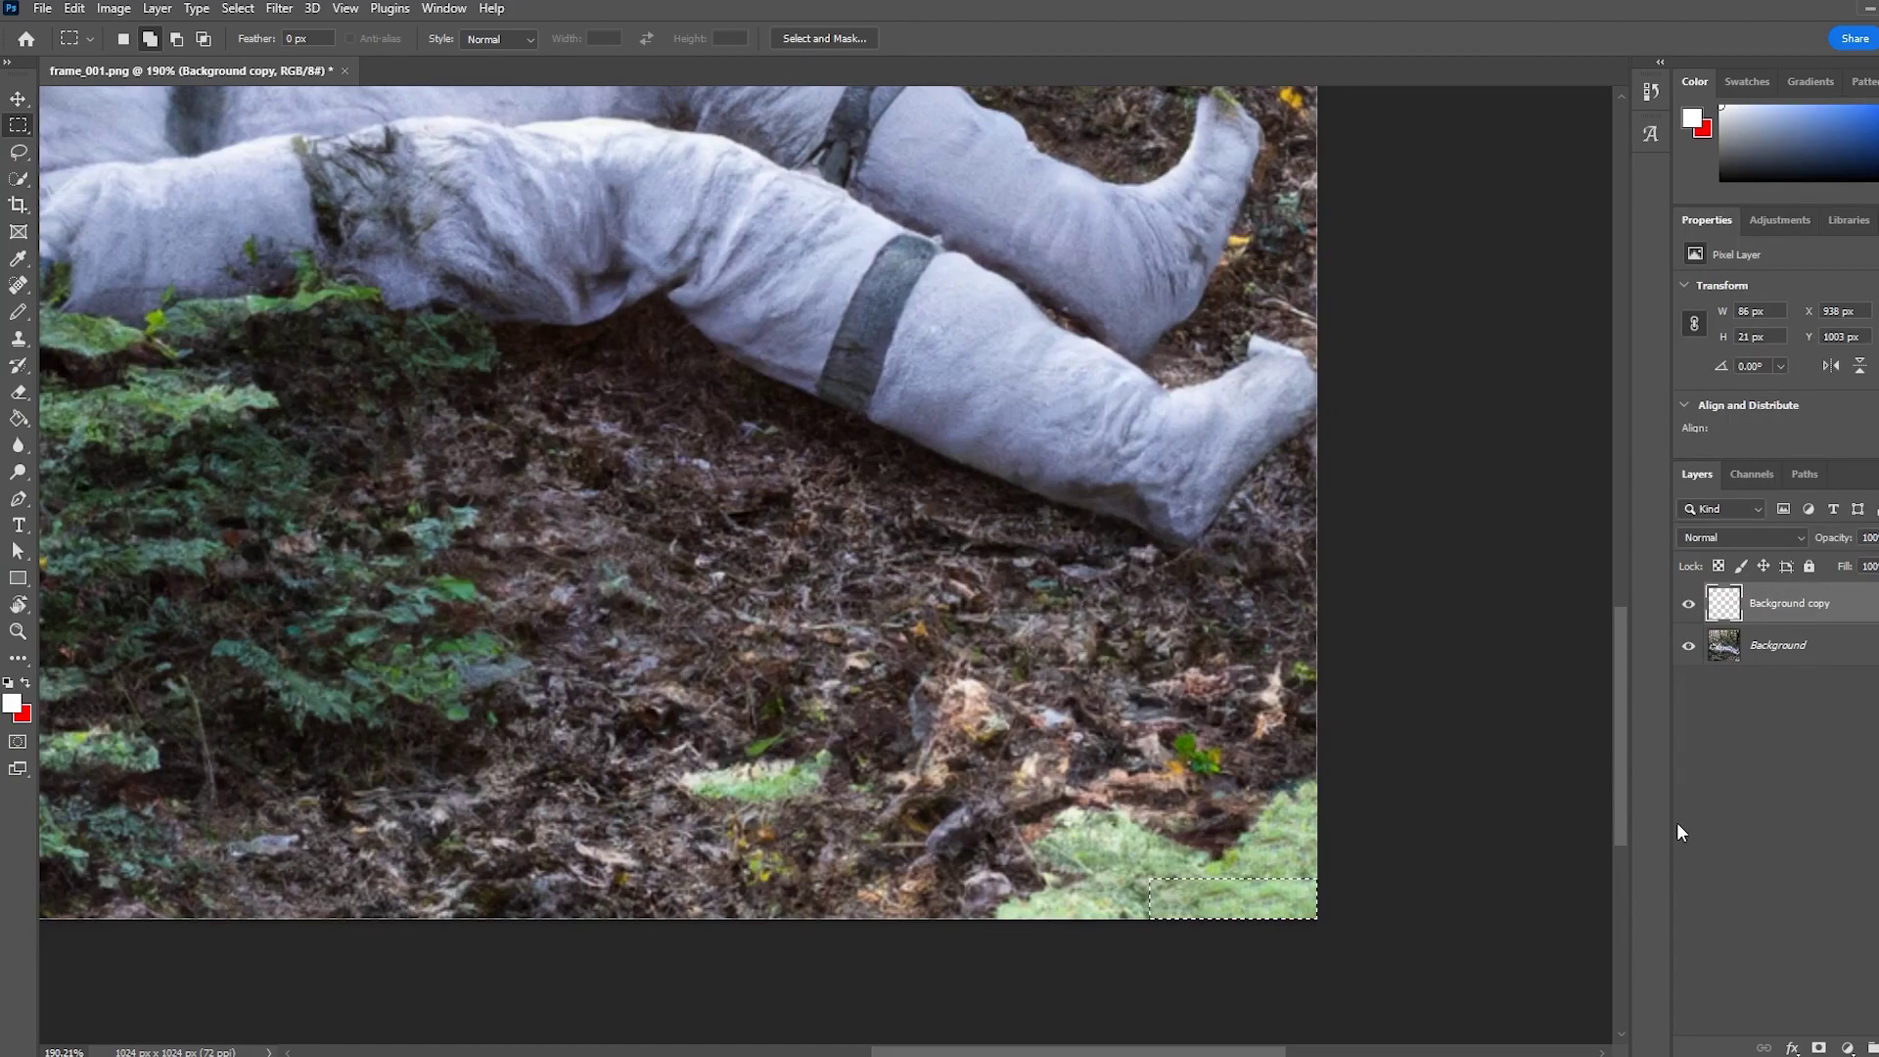
# Deselect the filled area and merge the Background copy layer with the Background layer
pyautogui.click(74, 8)
pyautogui.moveTo(241, 11)
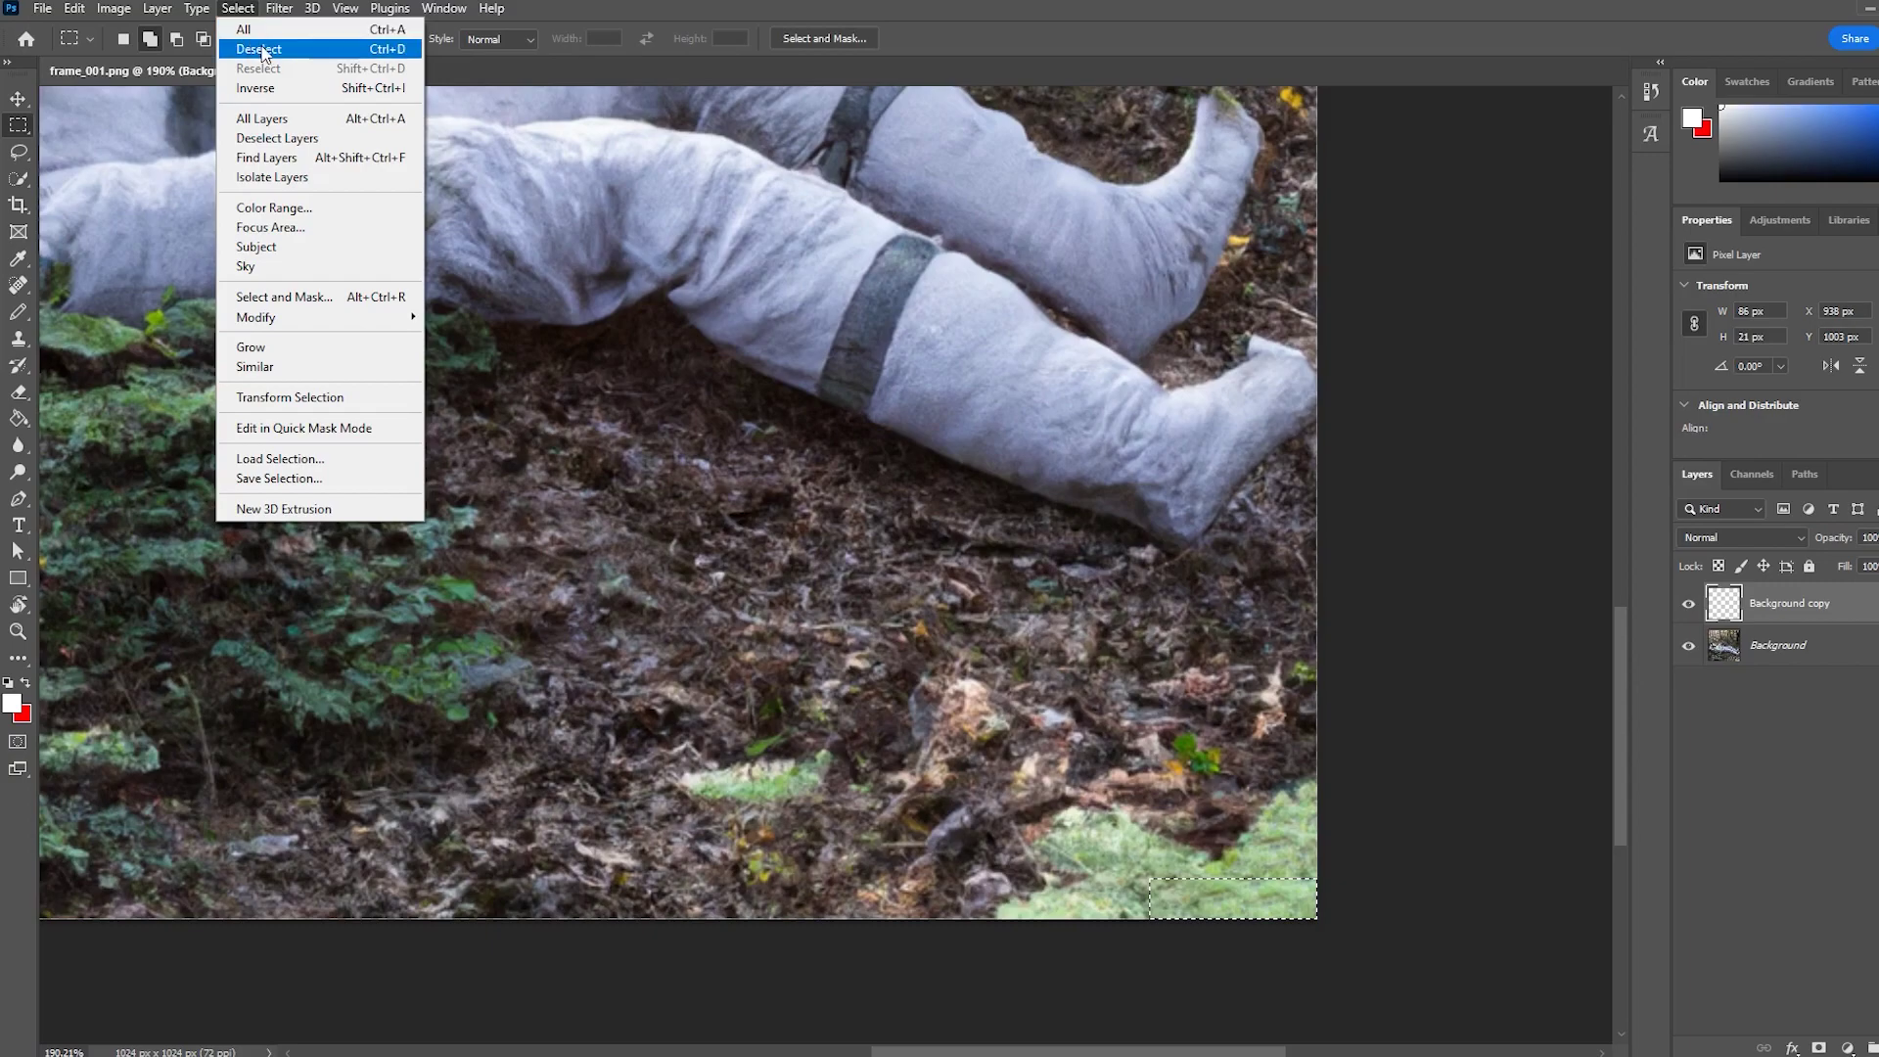
pyautogui.click(259, 49)
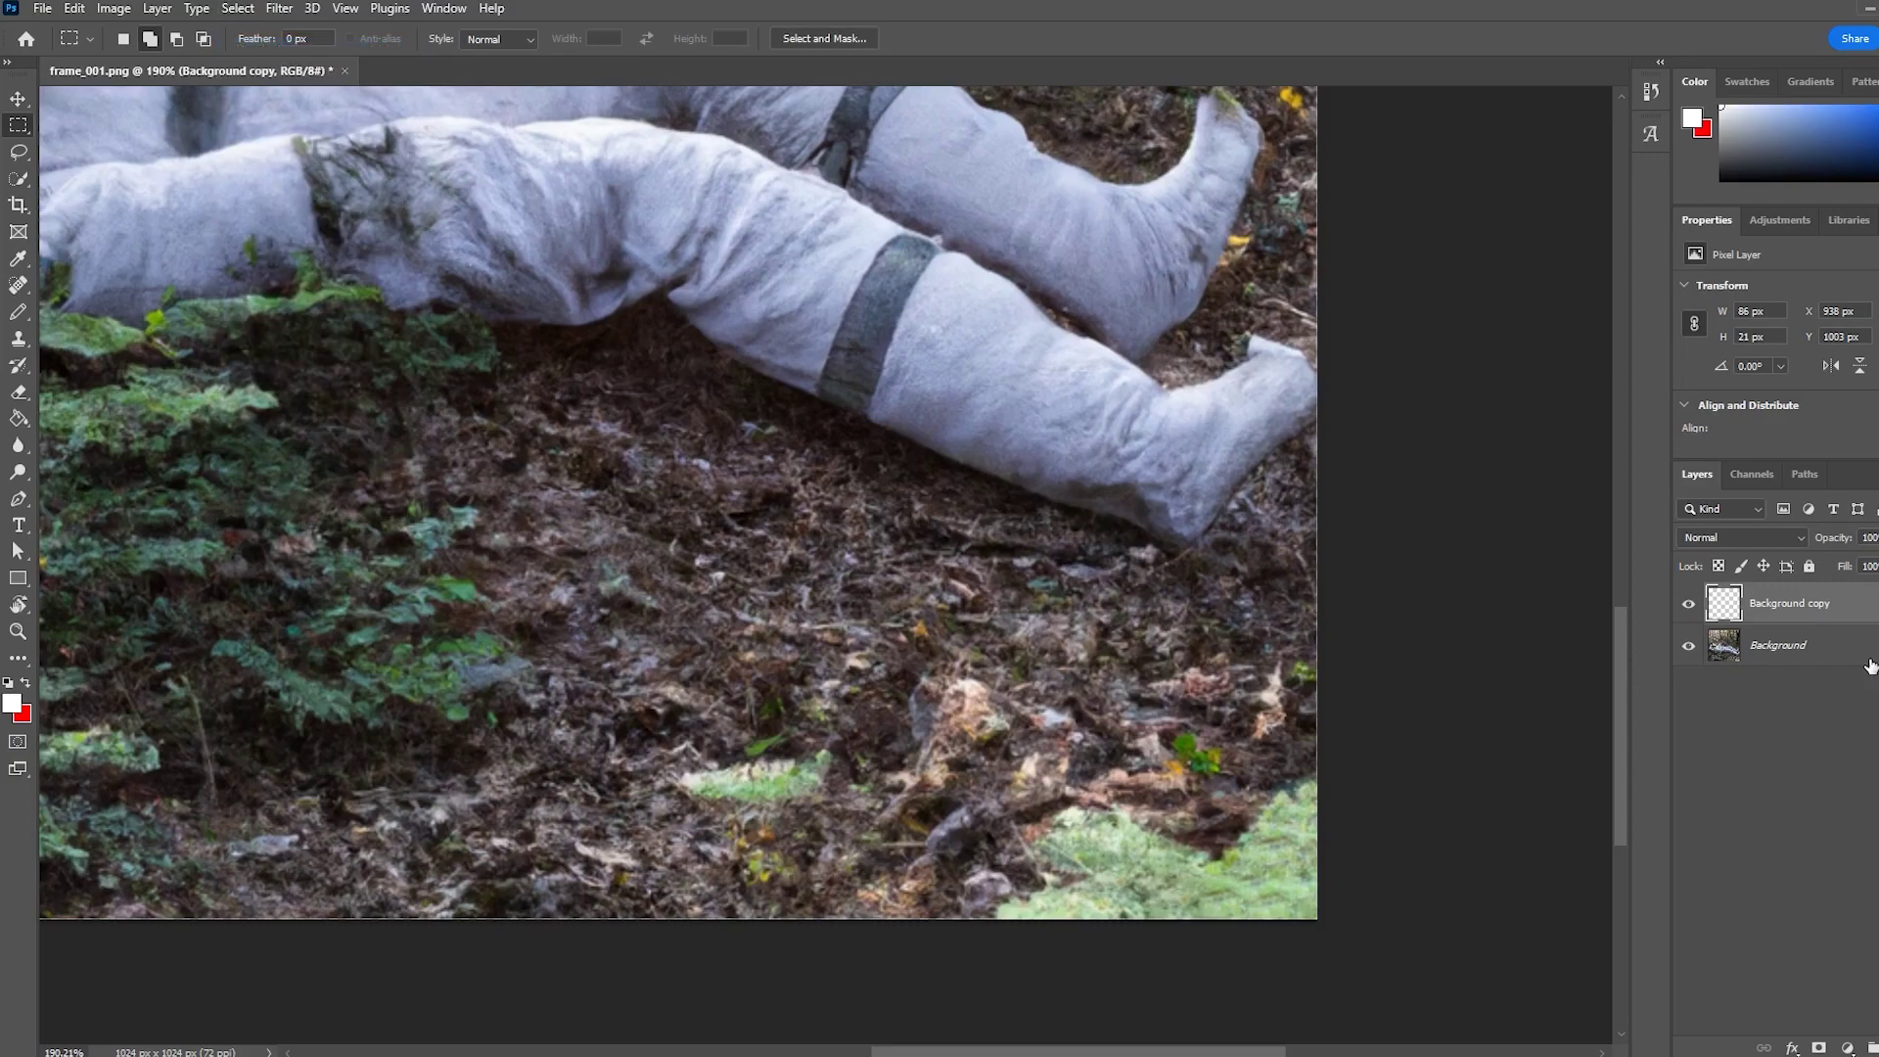
pyautogui.keyDown('shift'); pyautogui.click(1775, 651); pyautogui.keyUp('shift')
pyautogui.rightClick(1775, 649)
pyautogui.click(1814, 840)
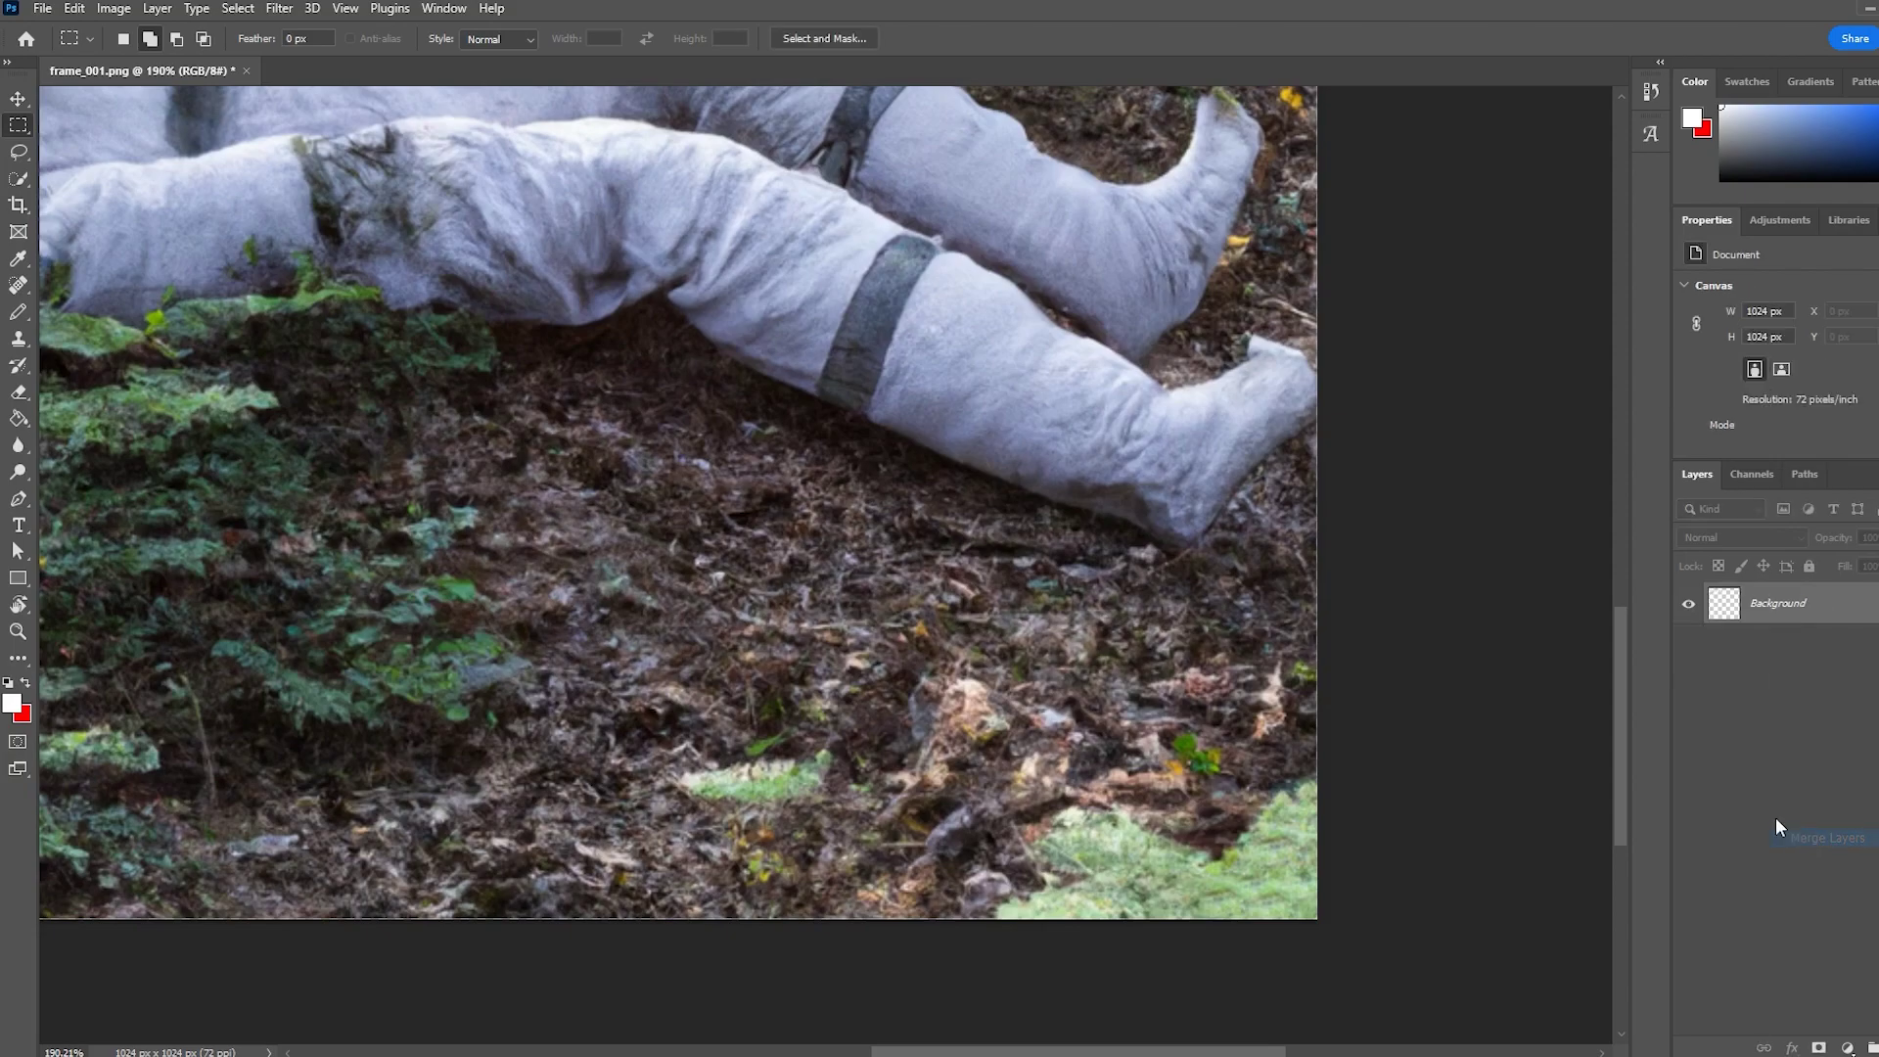
# Save the retouched frame_001.png under its existing name
pyautogui.scroll(-5, 1398, 830)
pyautogui.scroll(2, 862, 710)
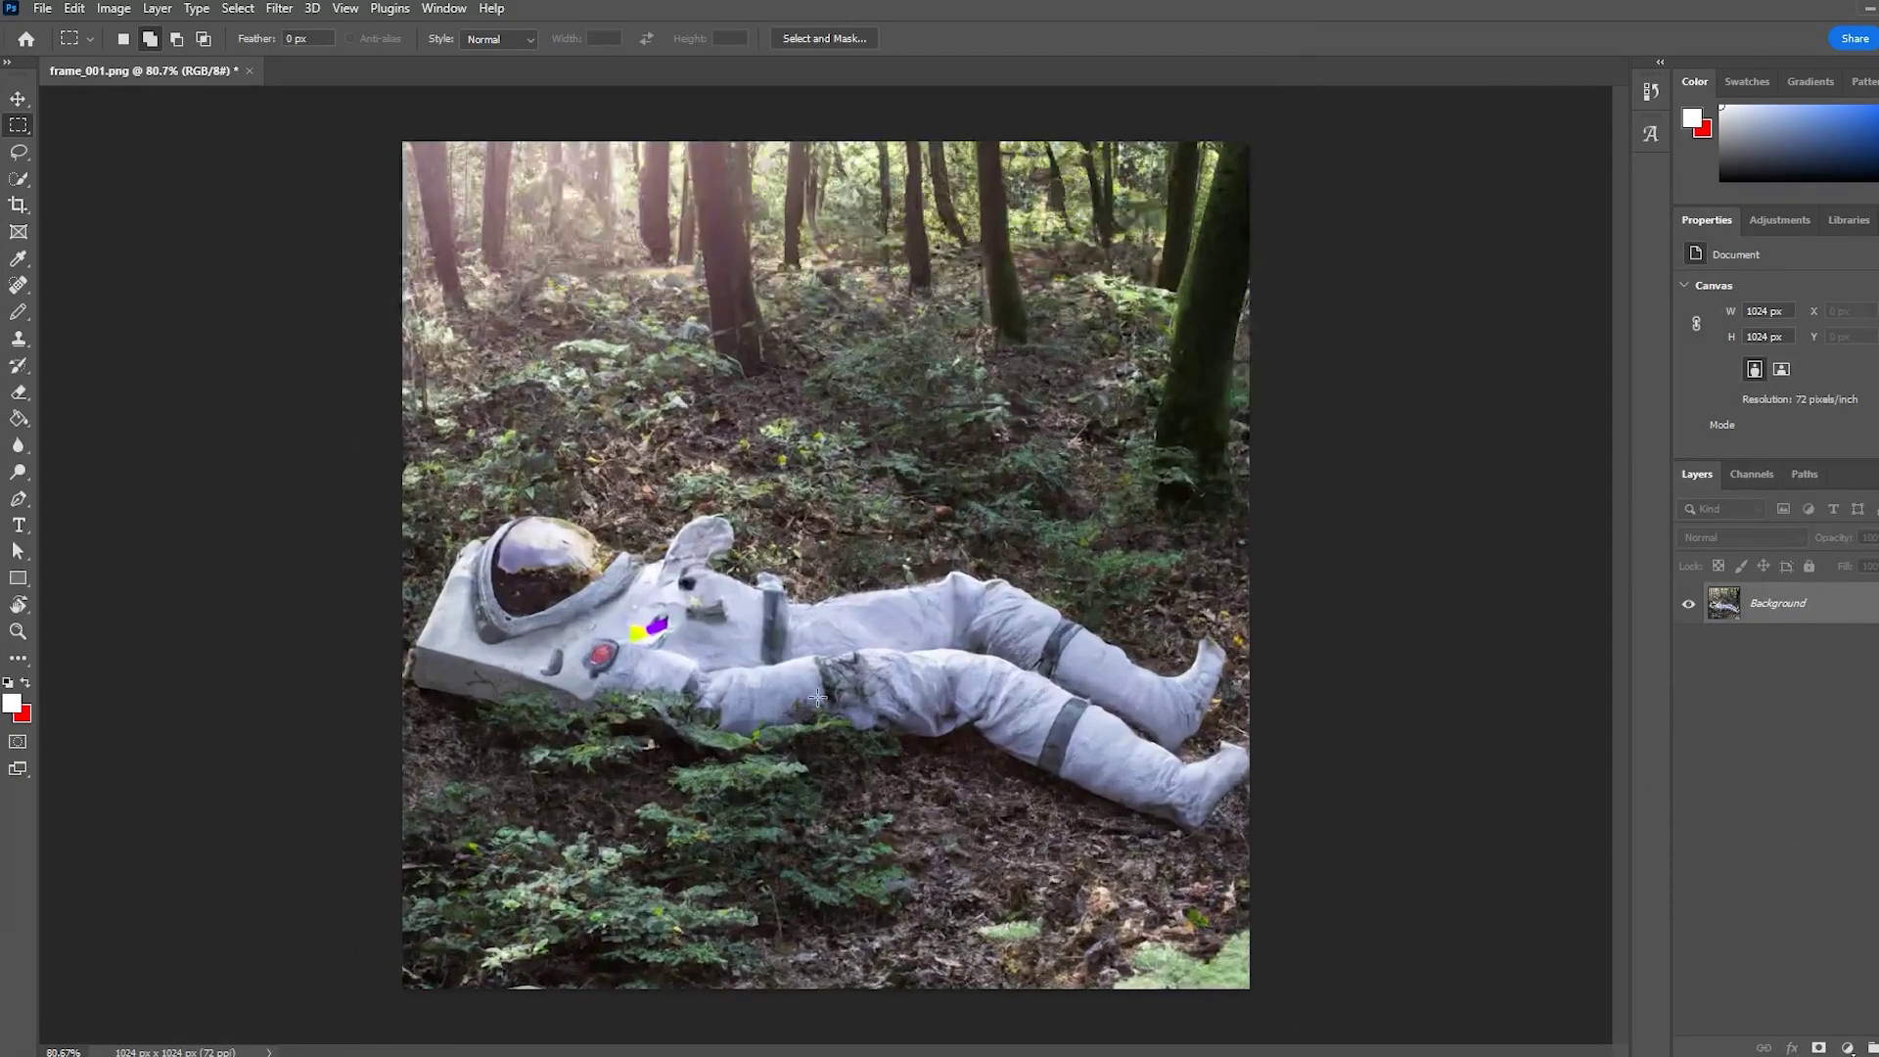
pyautogui.click(37, 14)
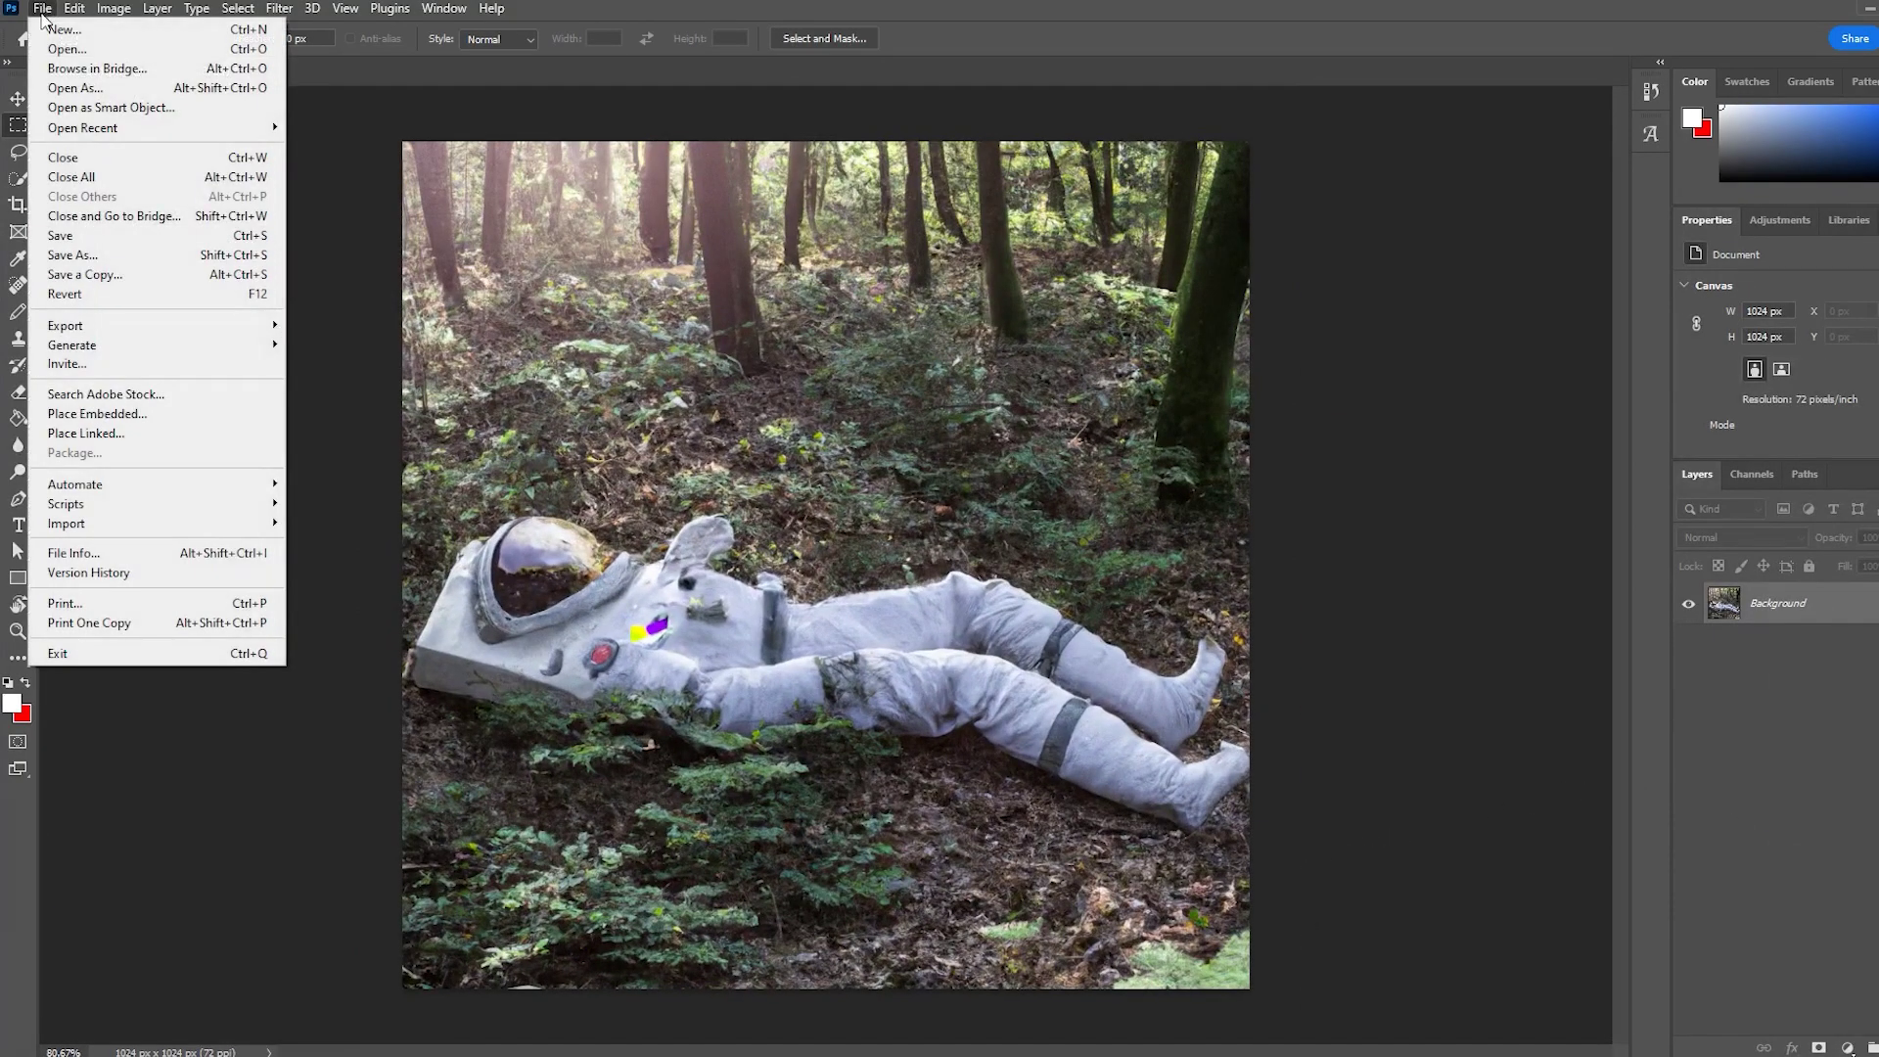
pyautogui.click(93, 241)
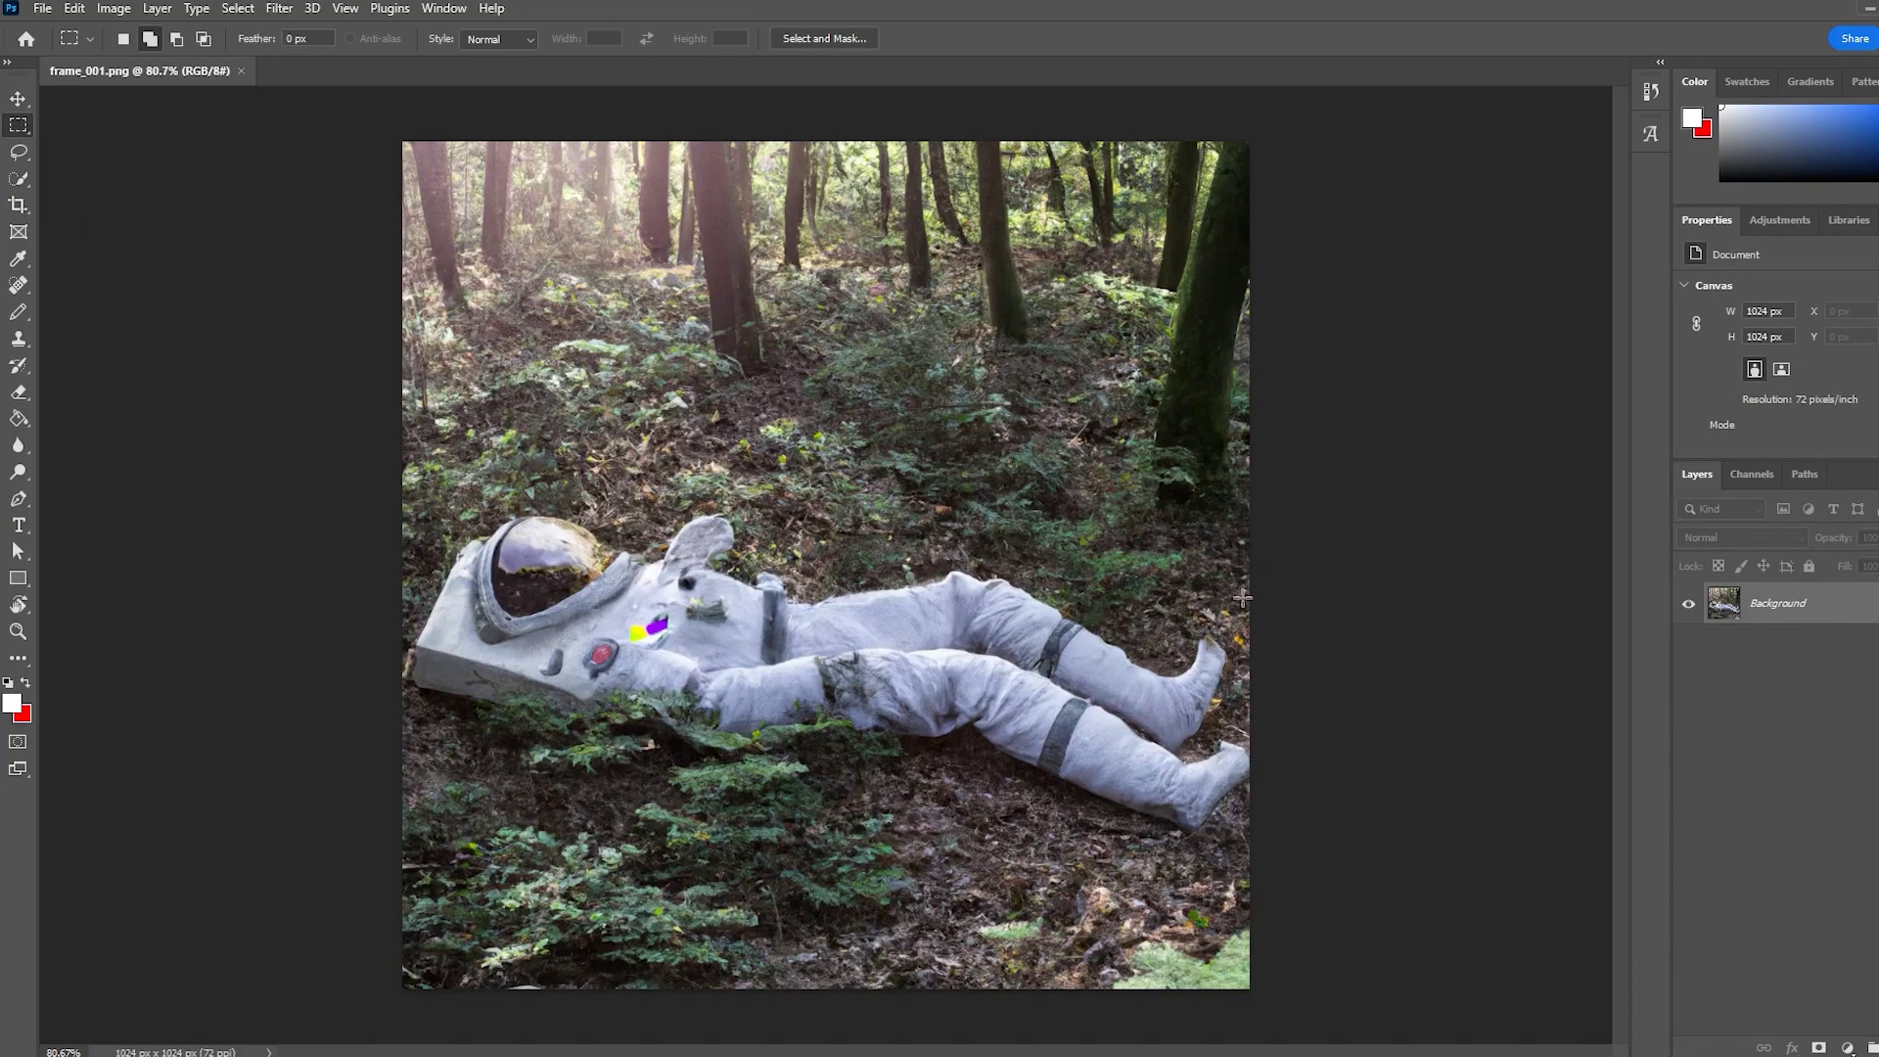
# Convert the Background into the editable layer Layer 0 and scale it to 30% about the canvas centre
pyautogui.doubleClick(1770, 609)
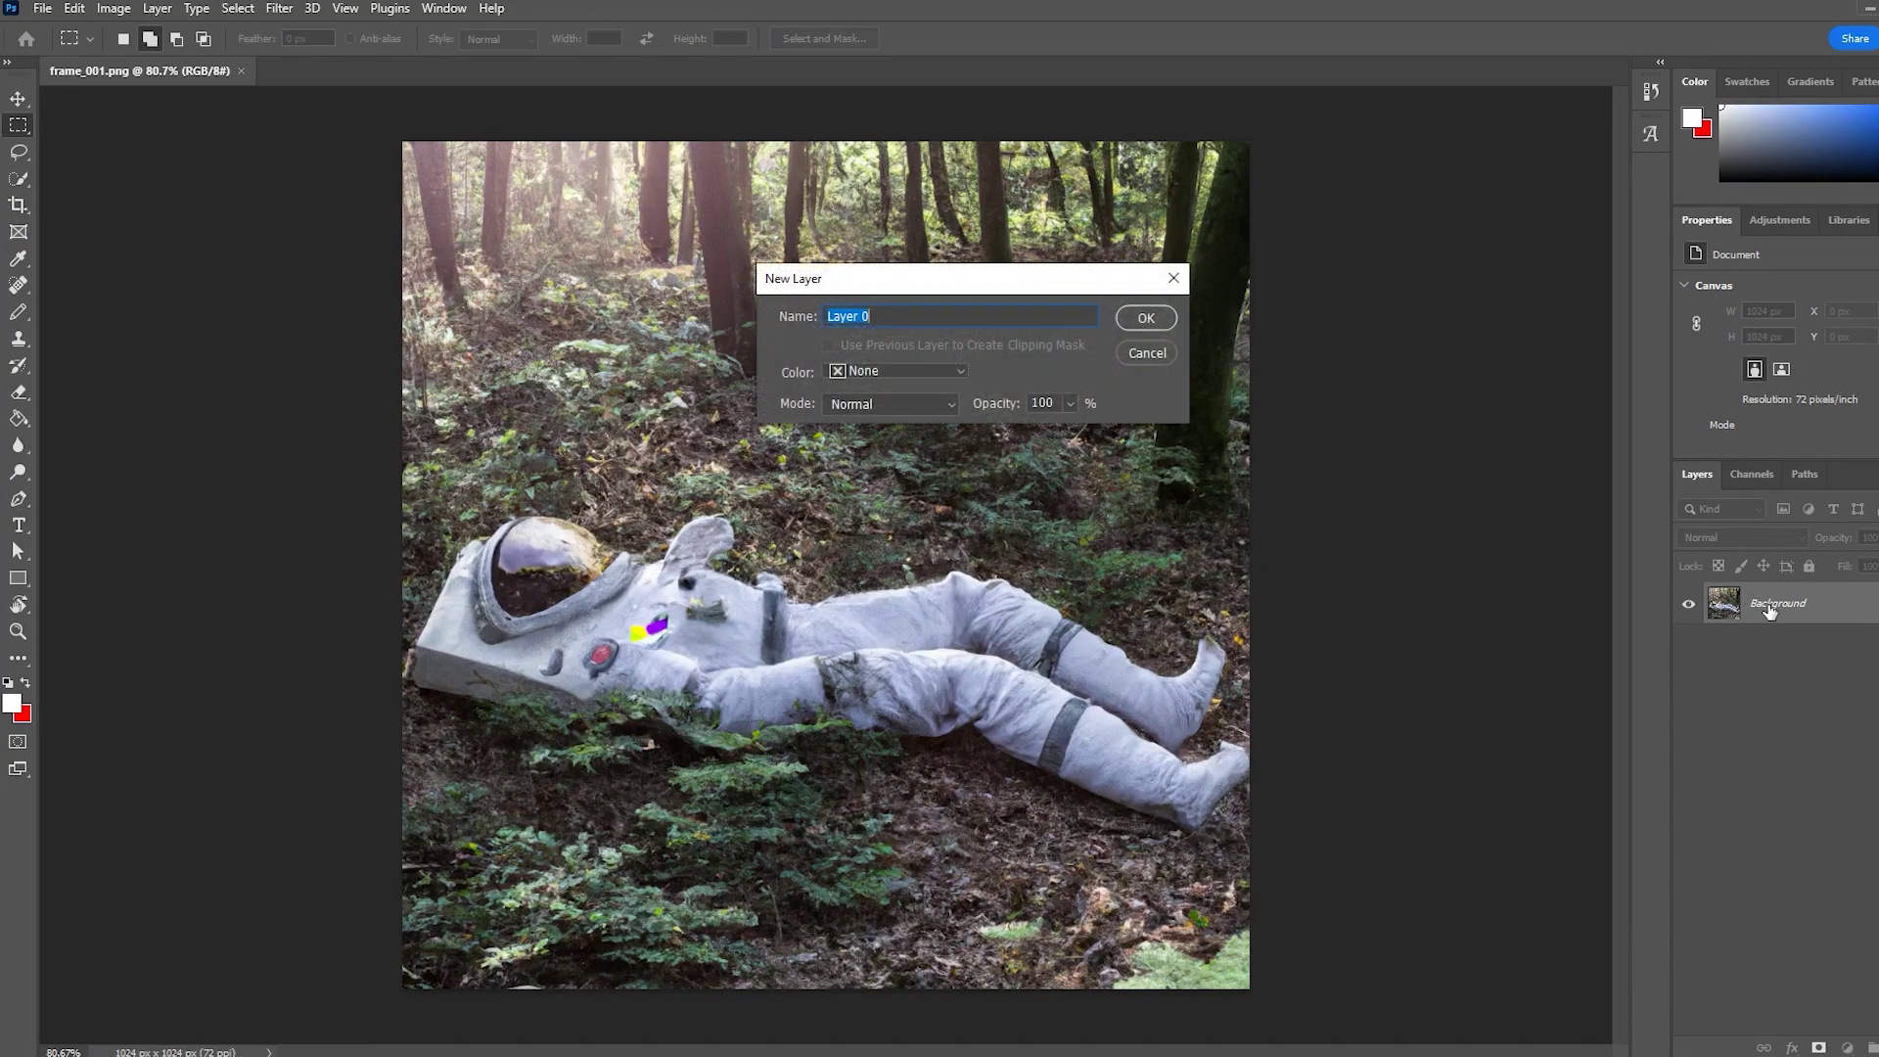
pyautogui.click(1145, 318)
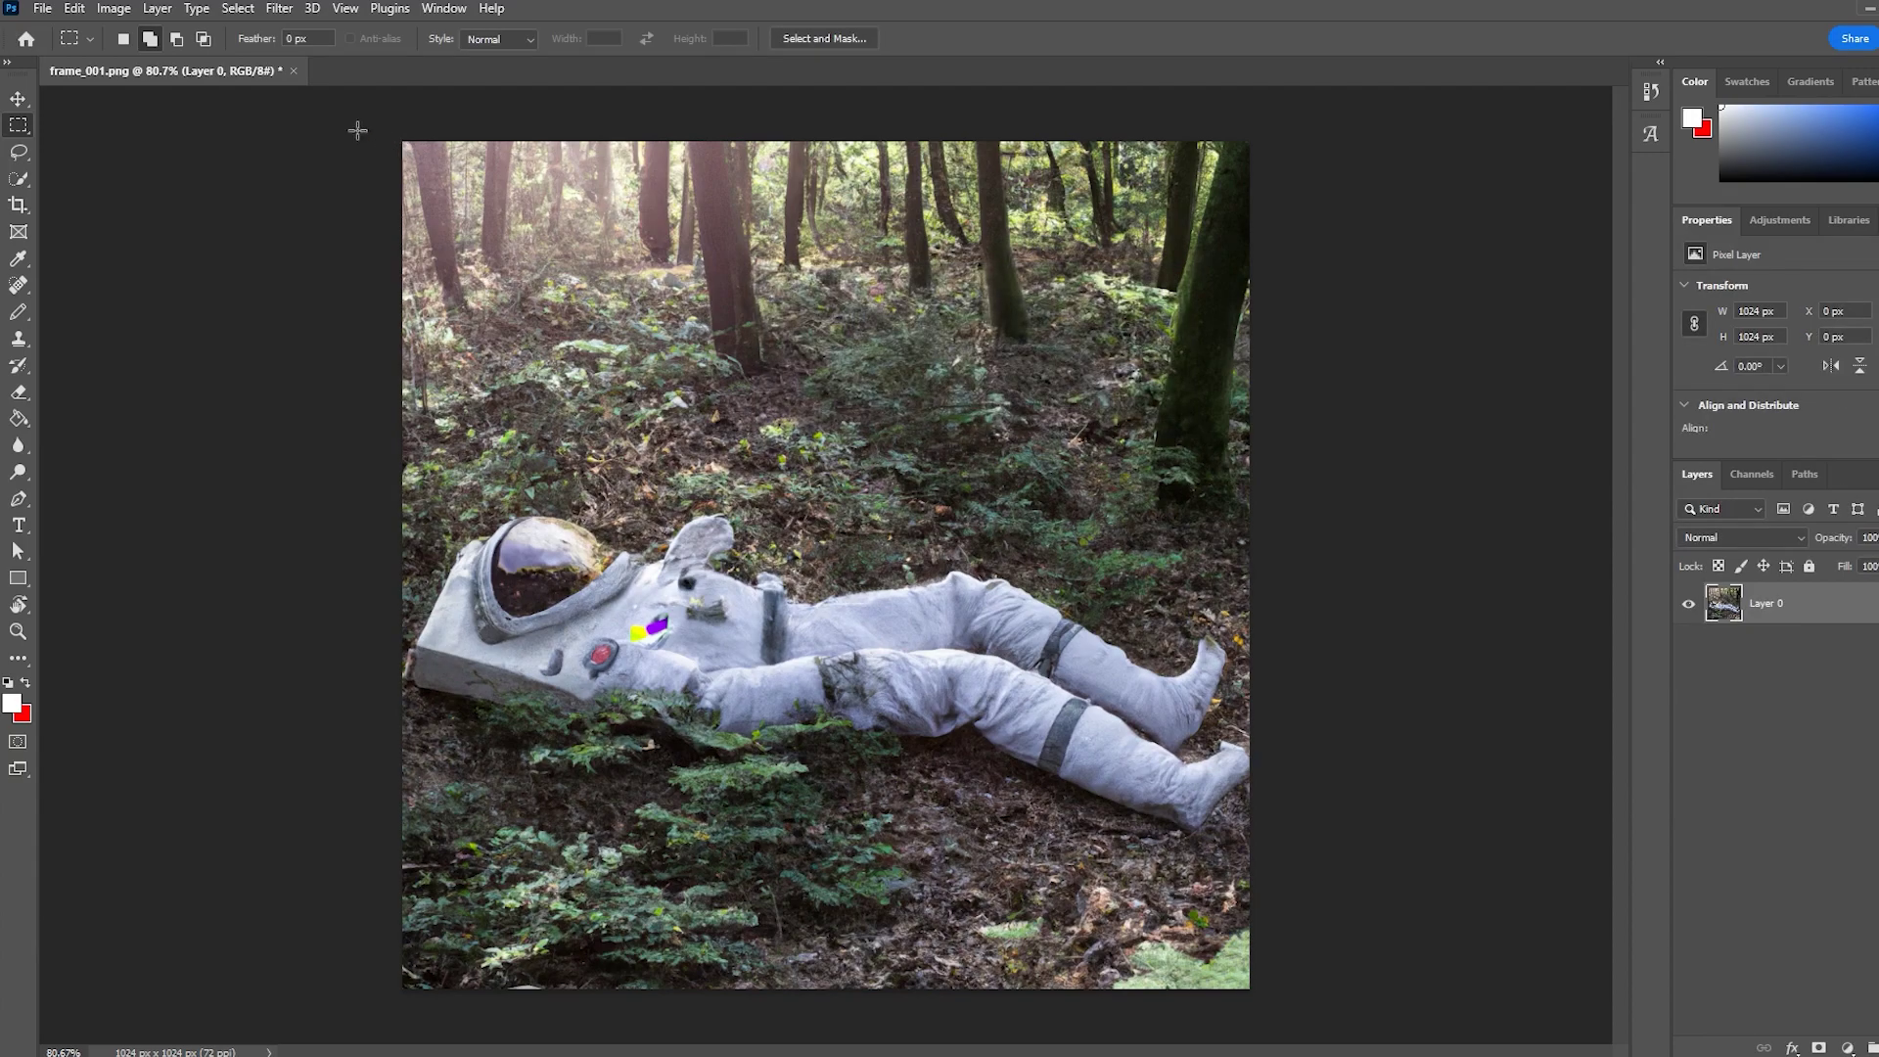
pyautogui.click(17, 100)
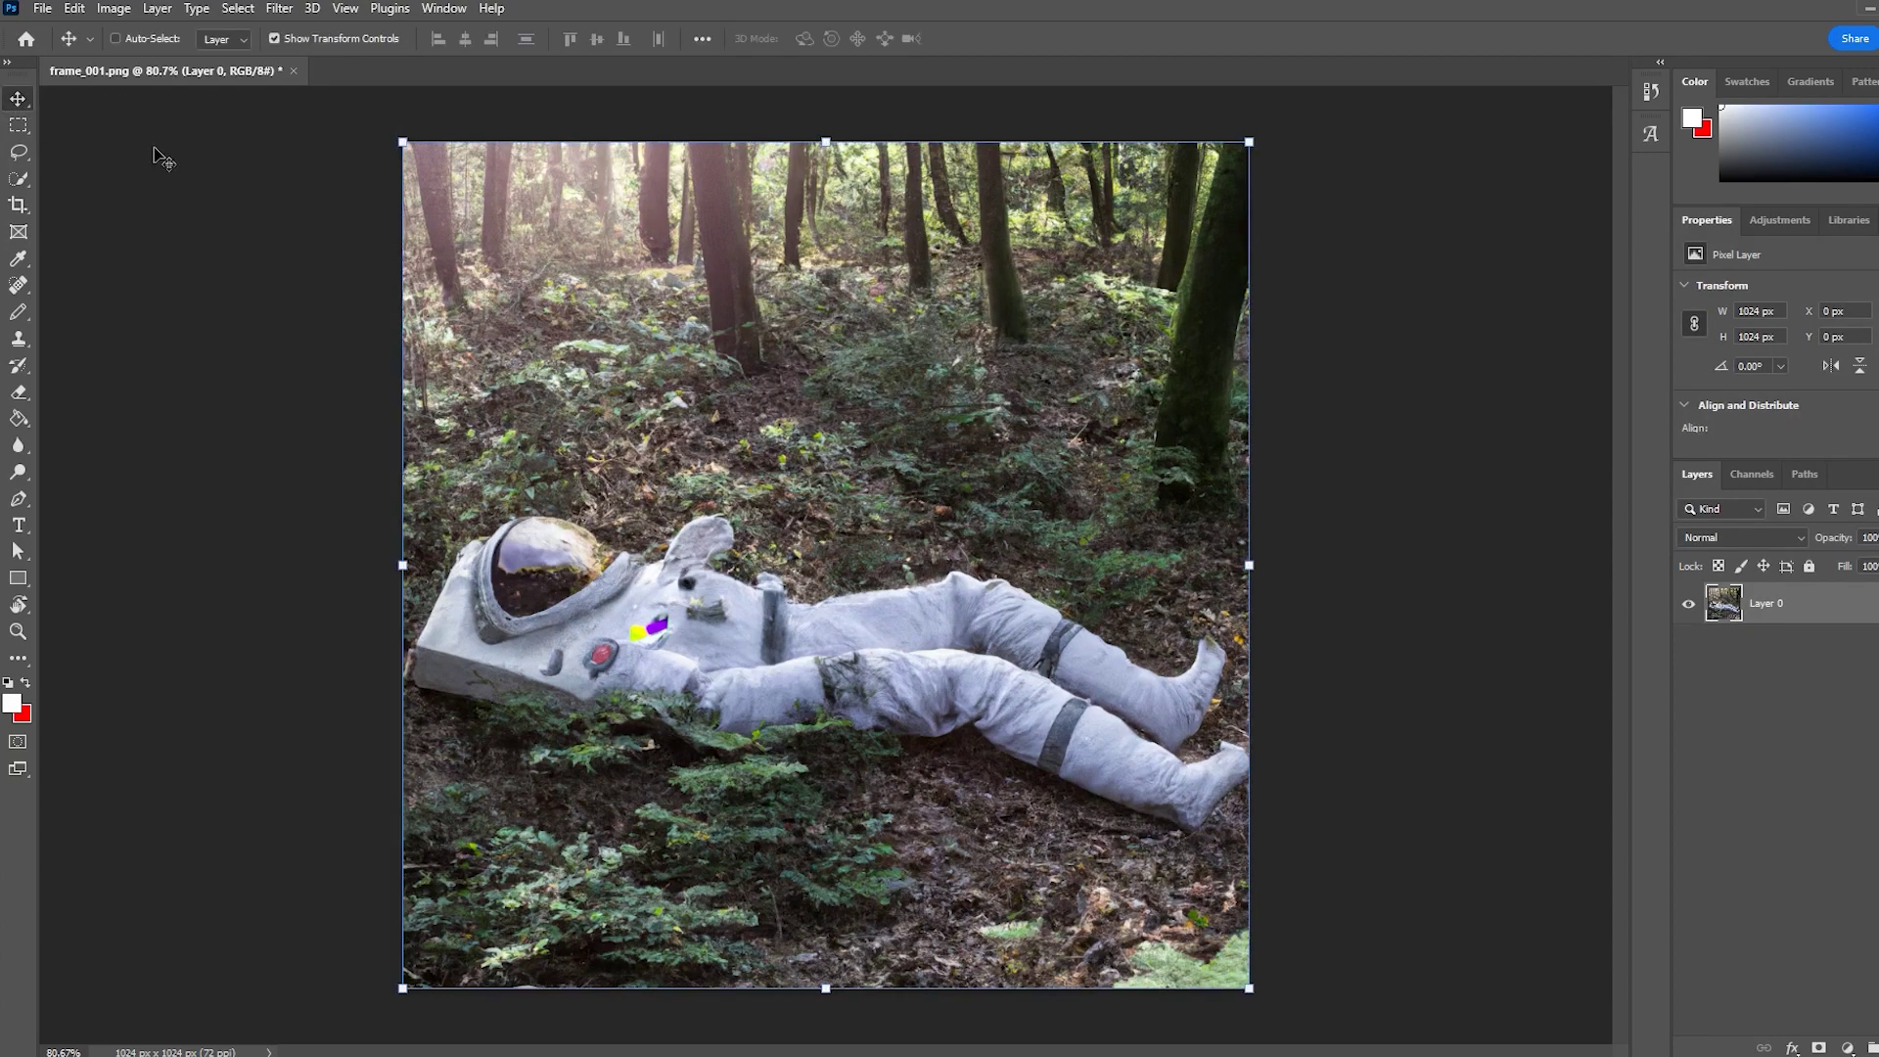
pyautogui.click(571, 131)
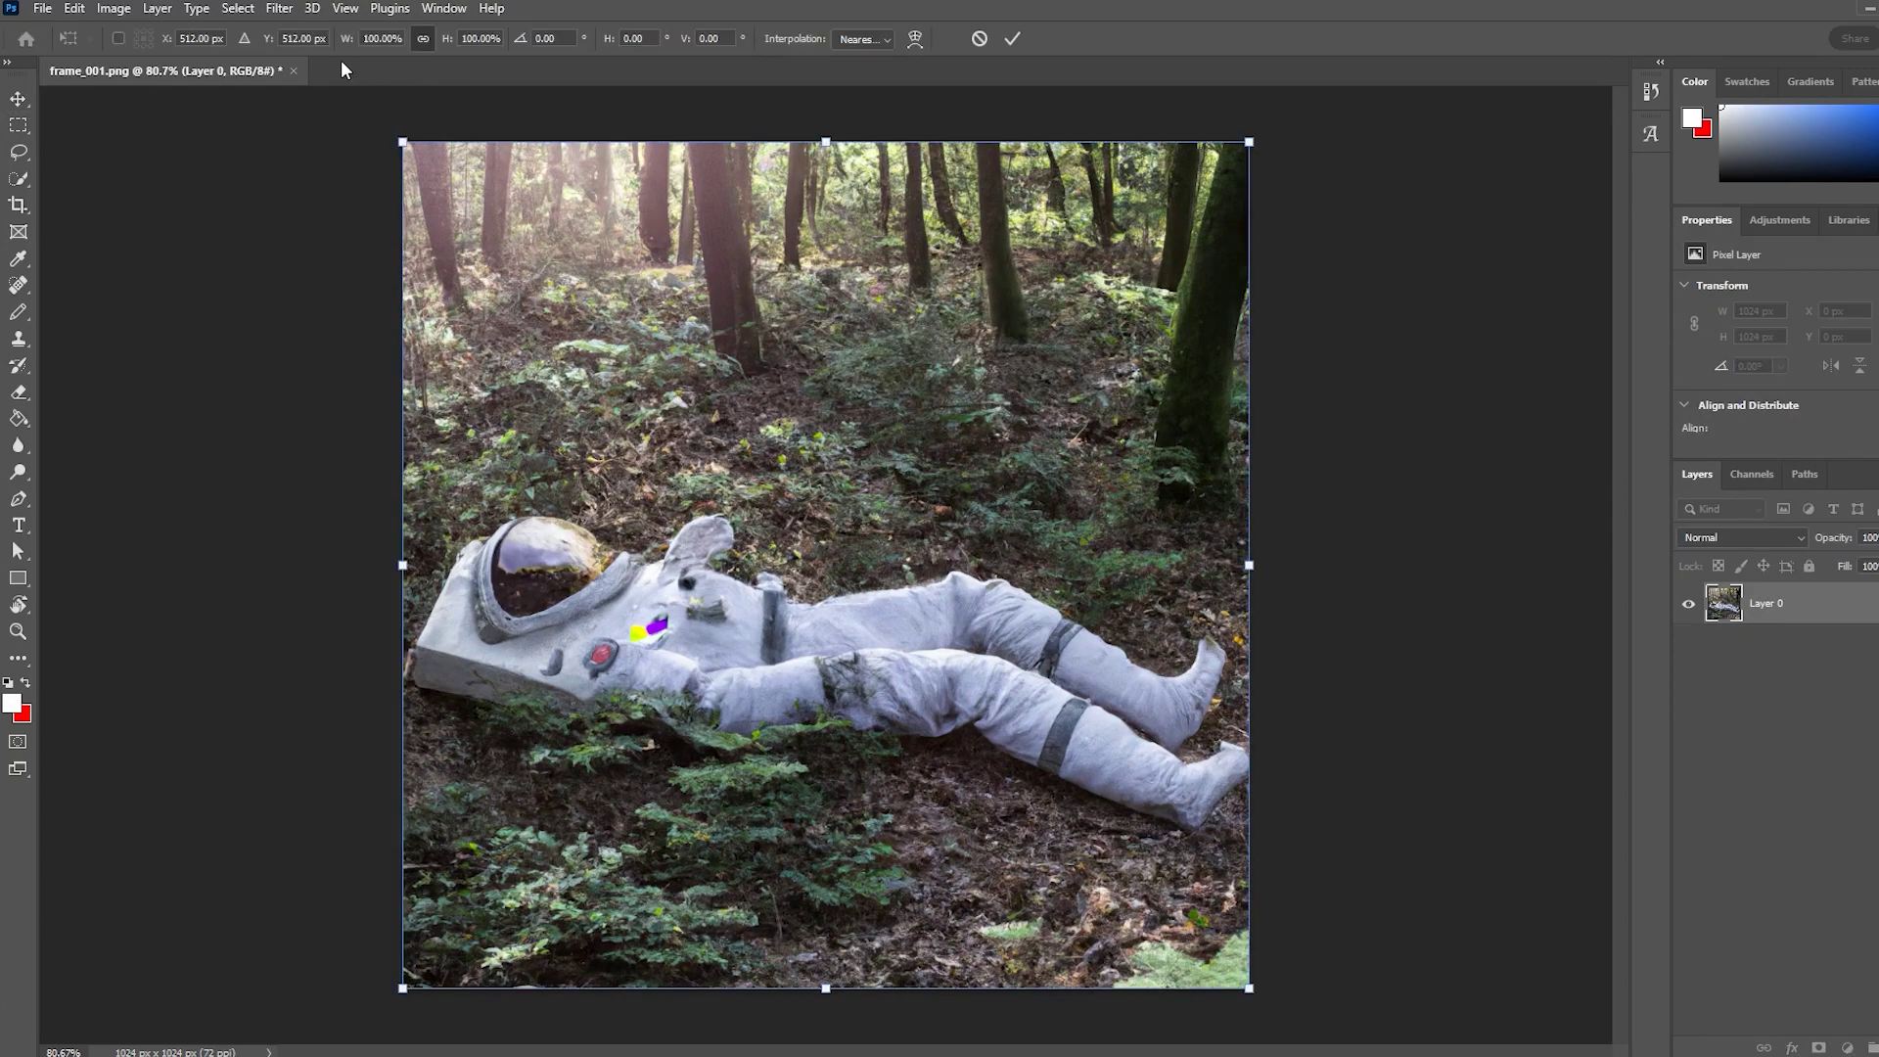
pyautogui.write('30')
pyautogui.press('Return')
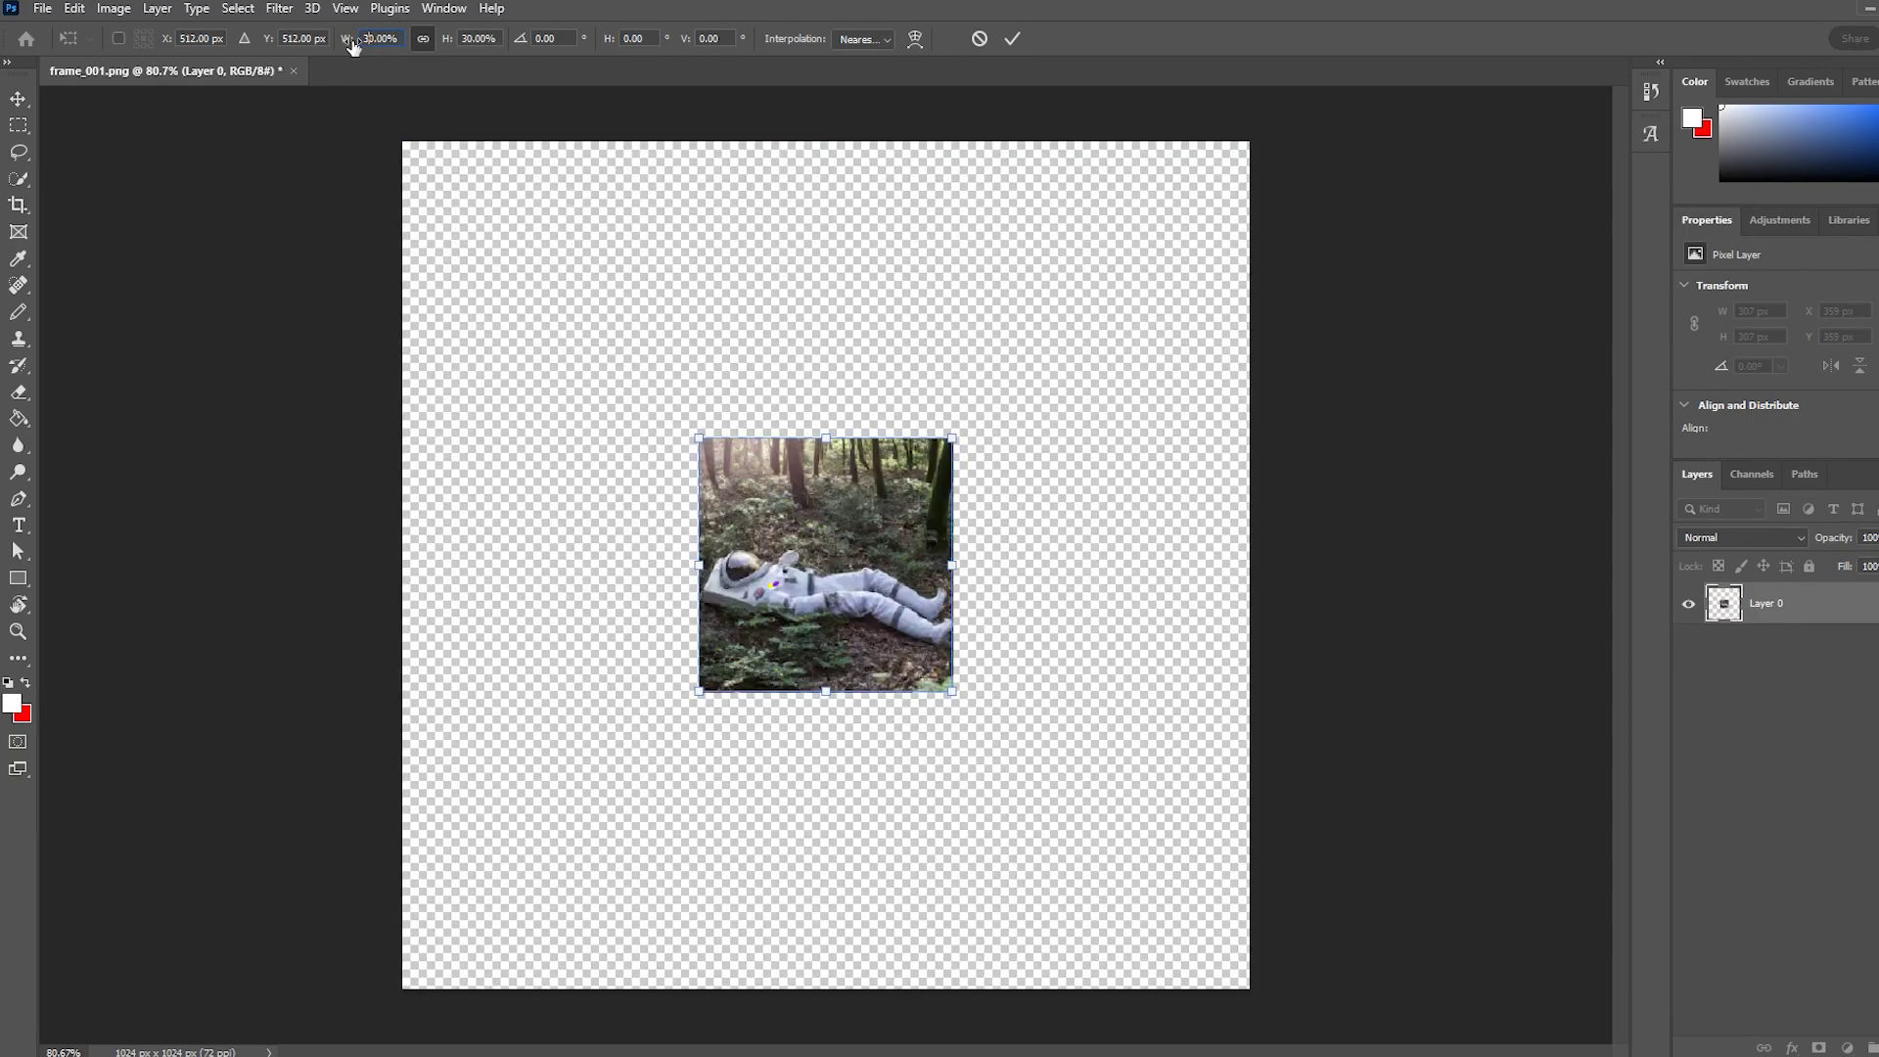
pyautogui.press('Return')
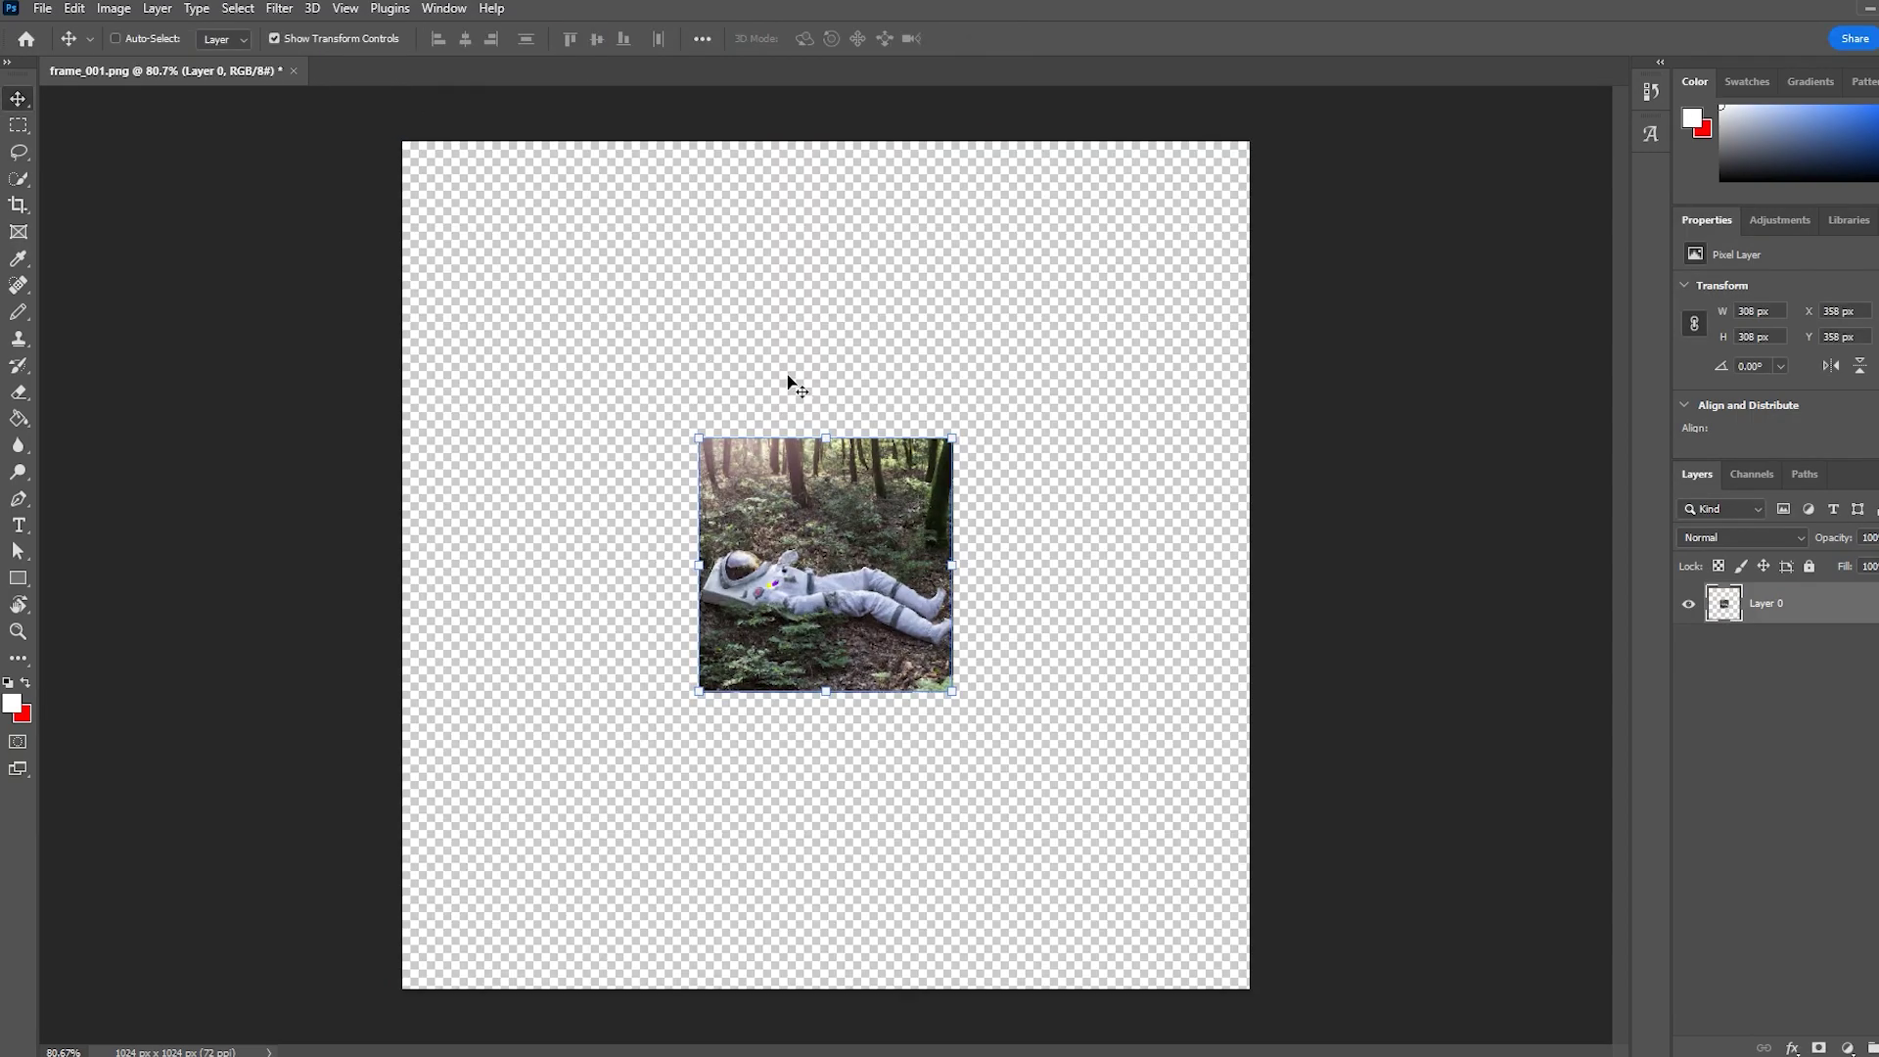
# Save a copy of the scaled image as frame_001_resize.png in the example_image folder, accepting the PNG format options
pyautogui.click(44, 9)
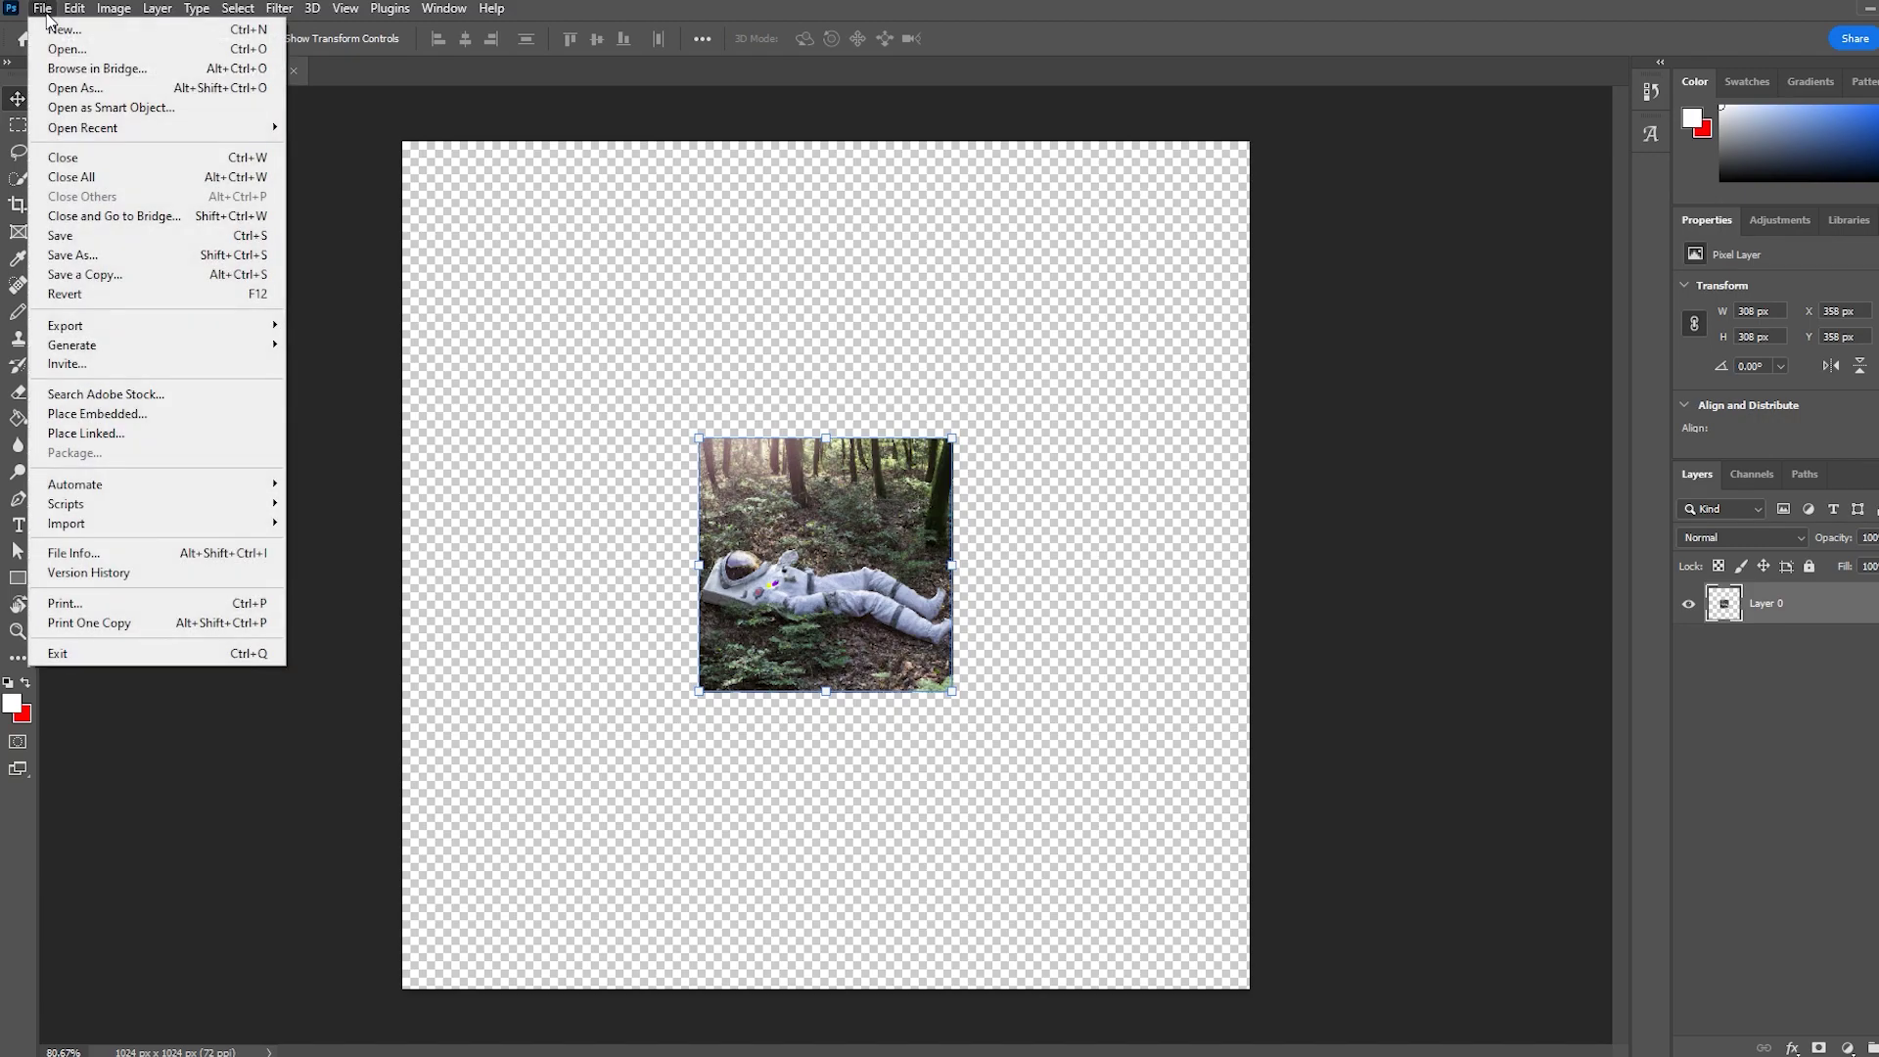
pyautogui.click(125, 276)
pyautogui.click(162, 198)
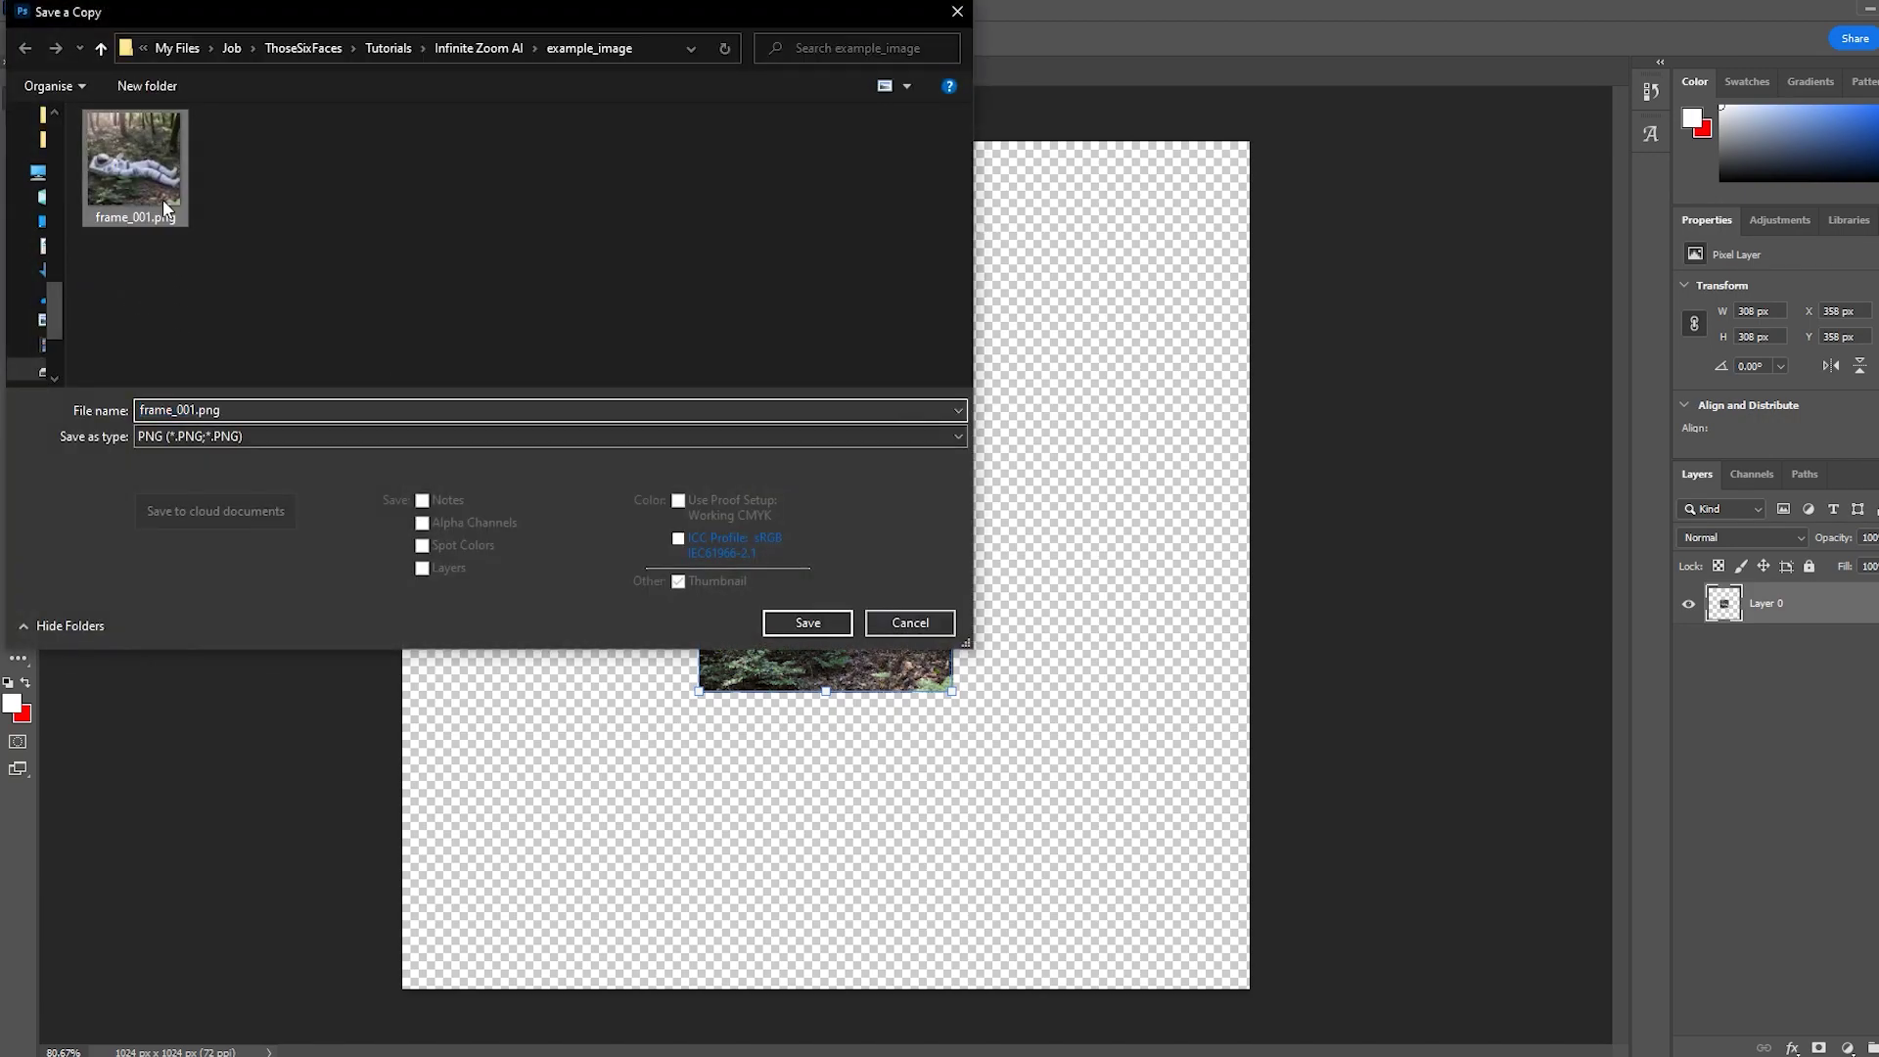
pyautogui.click(193, 411)
pyautogui.click(196, 412)
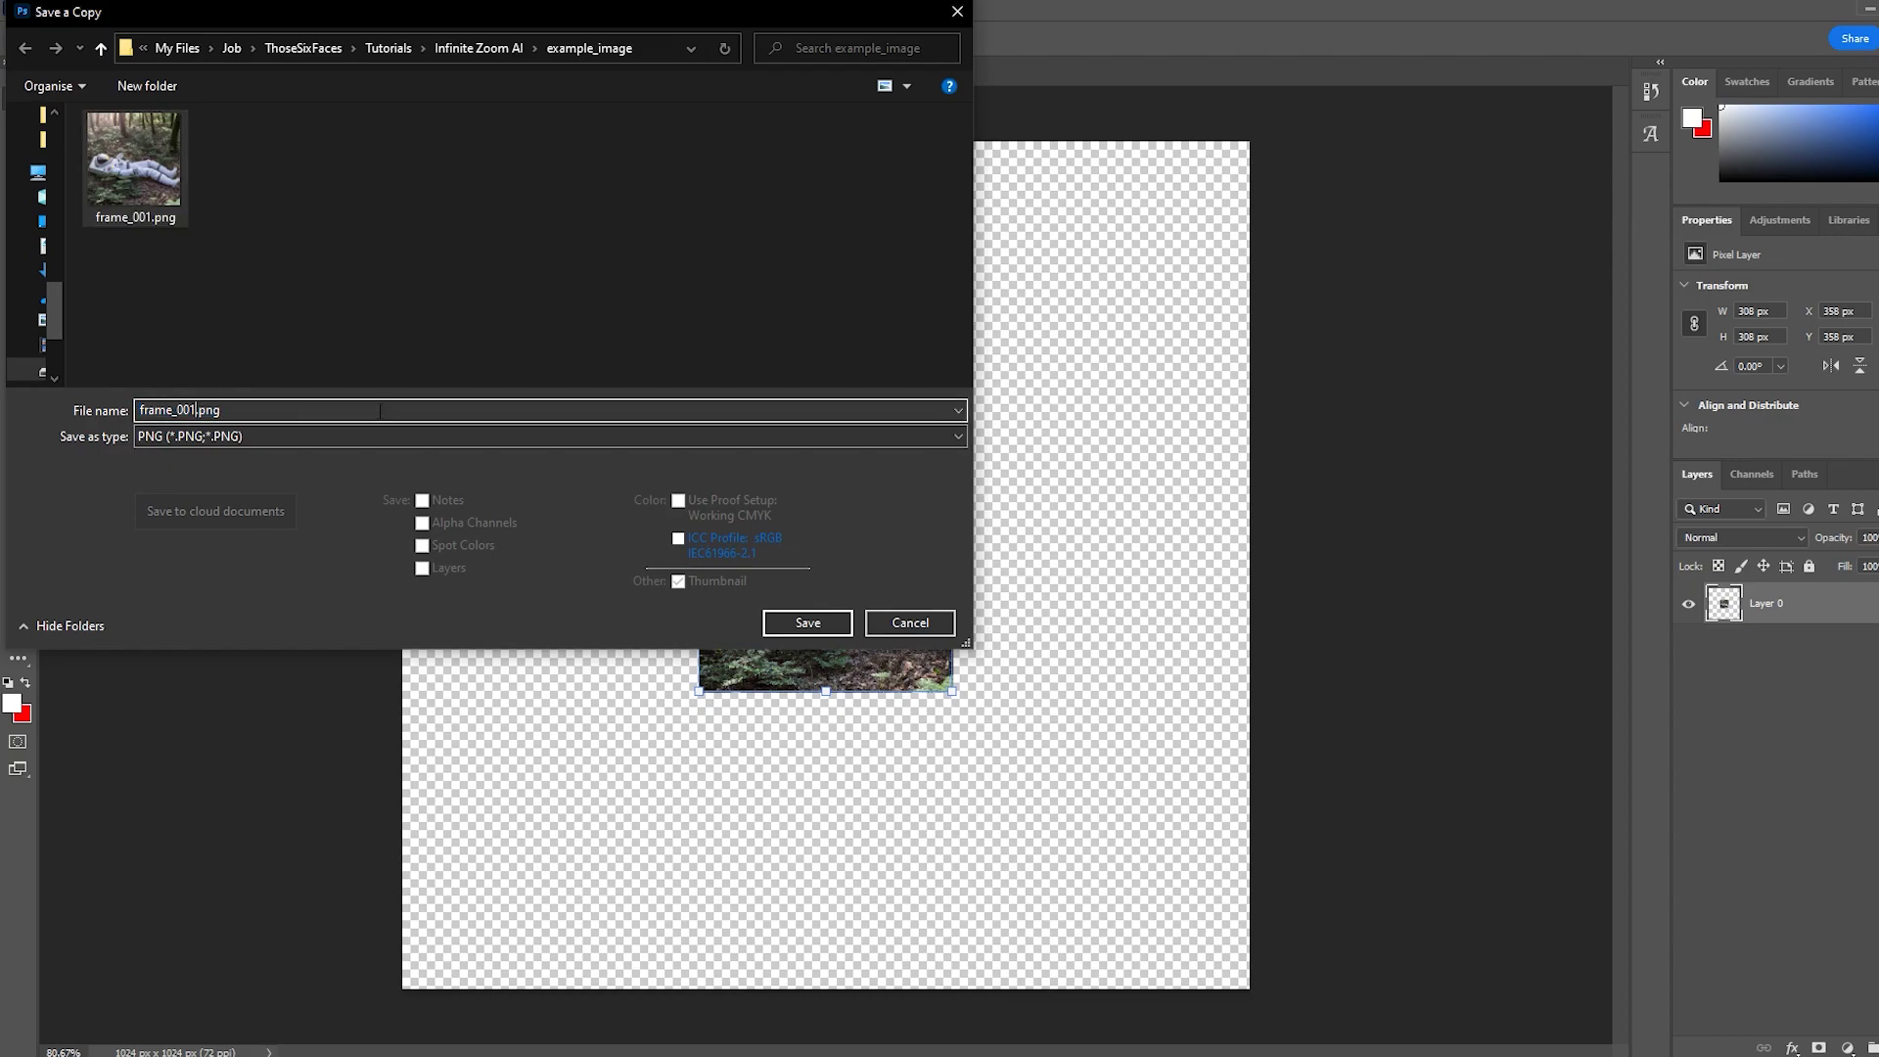
pyautogui.write('_resize')
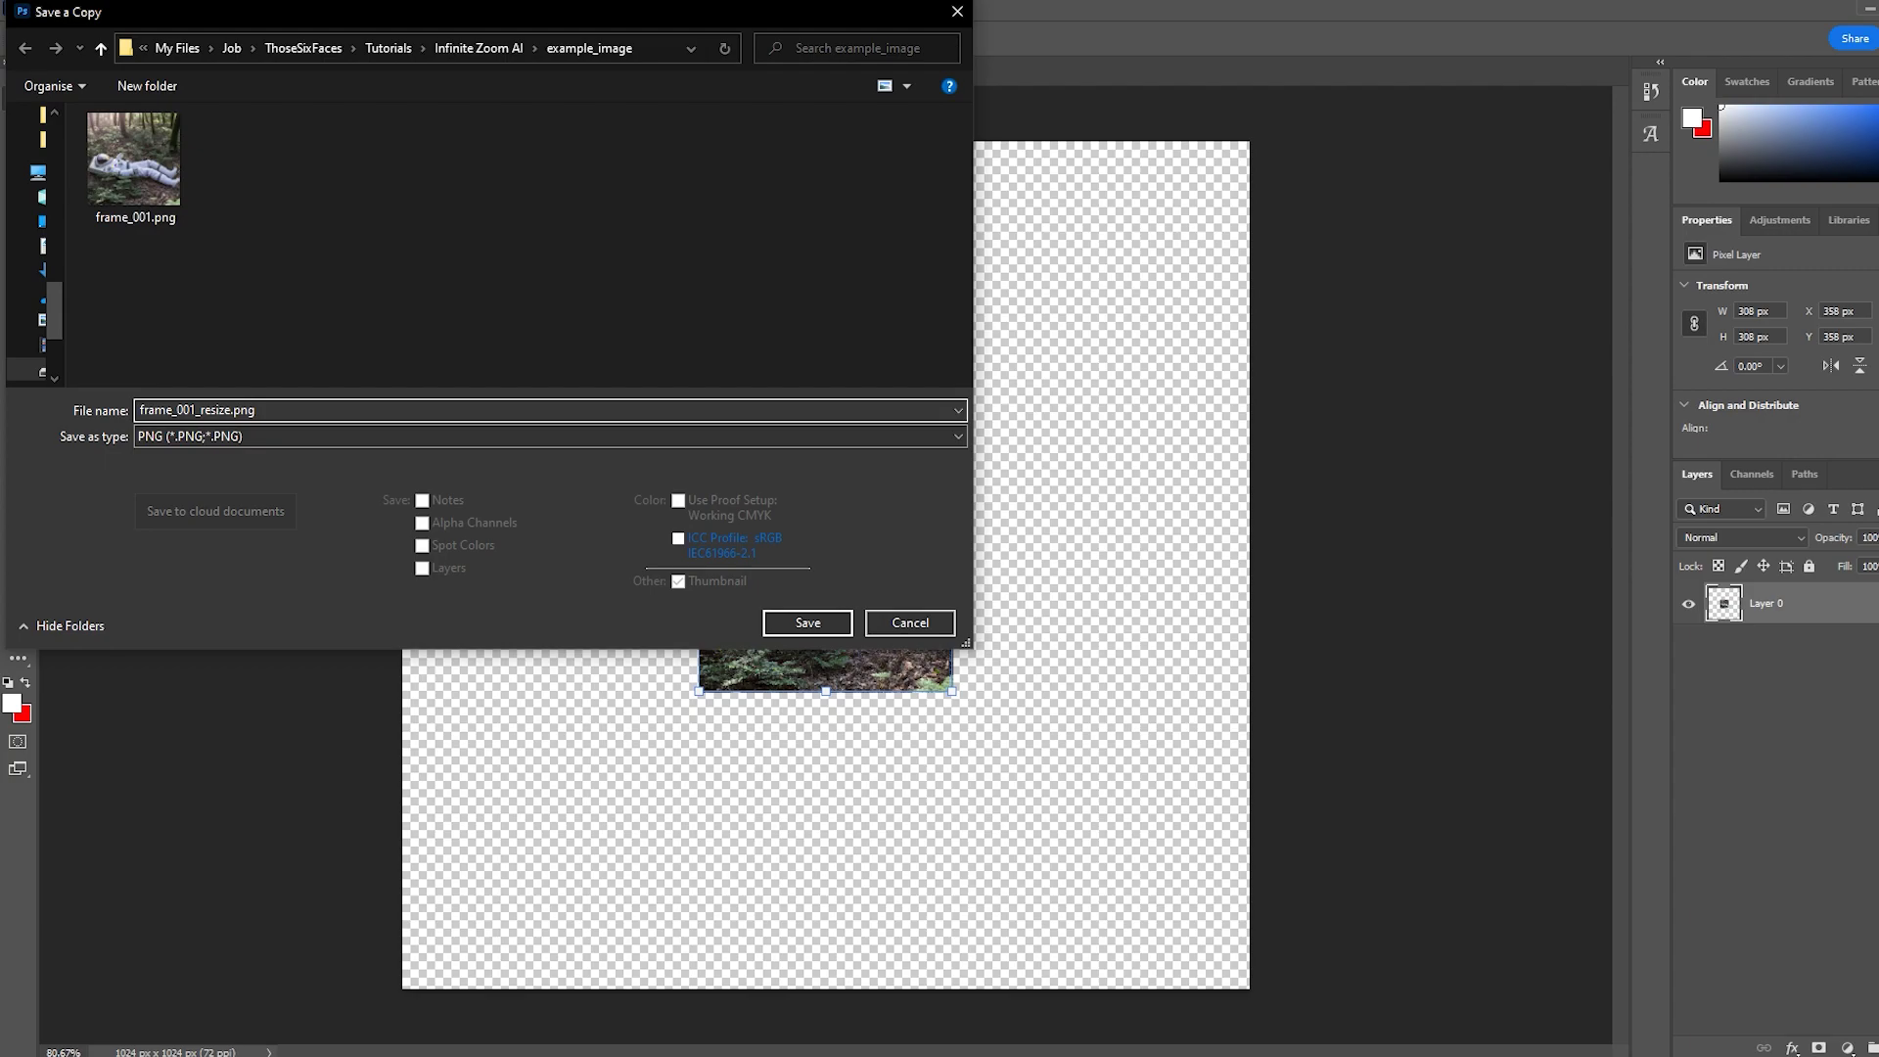
pyautogui.press('Return')
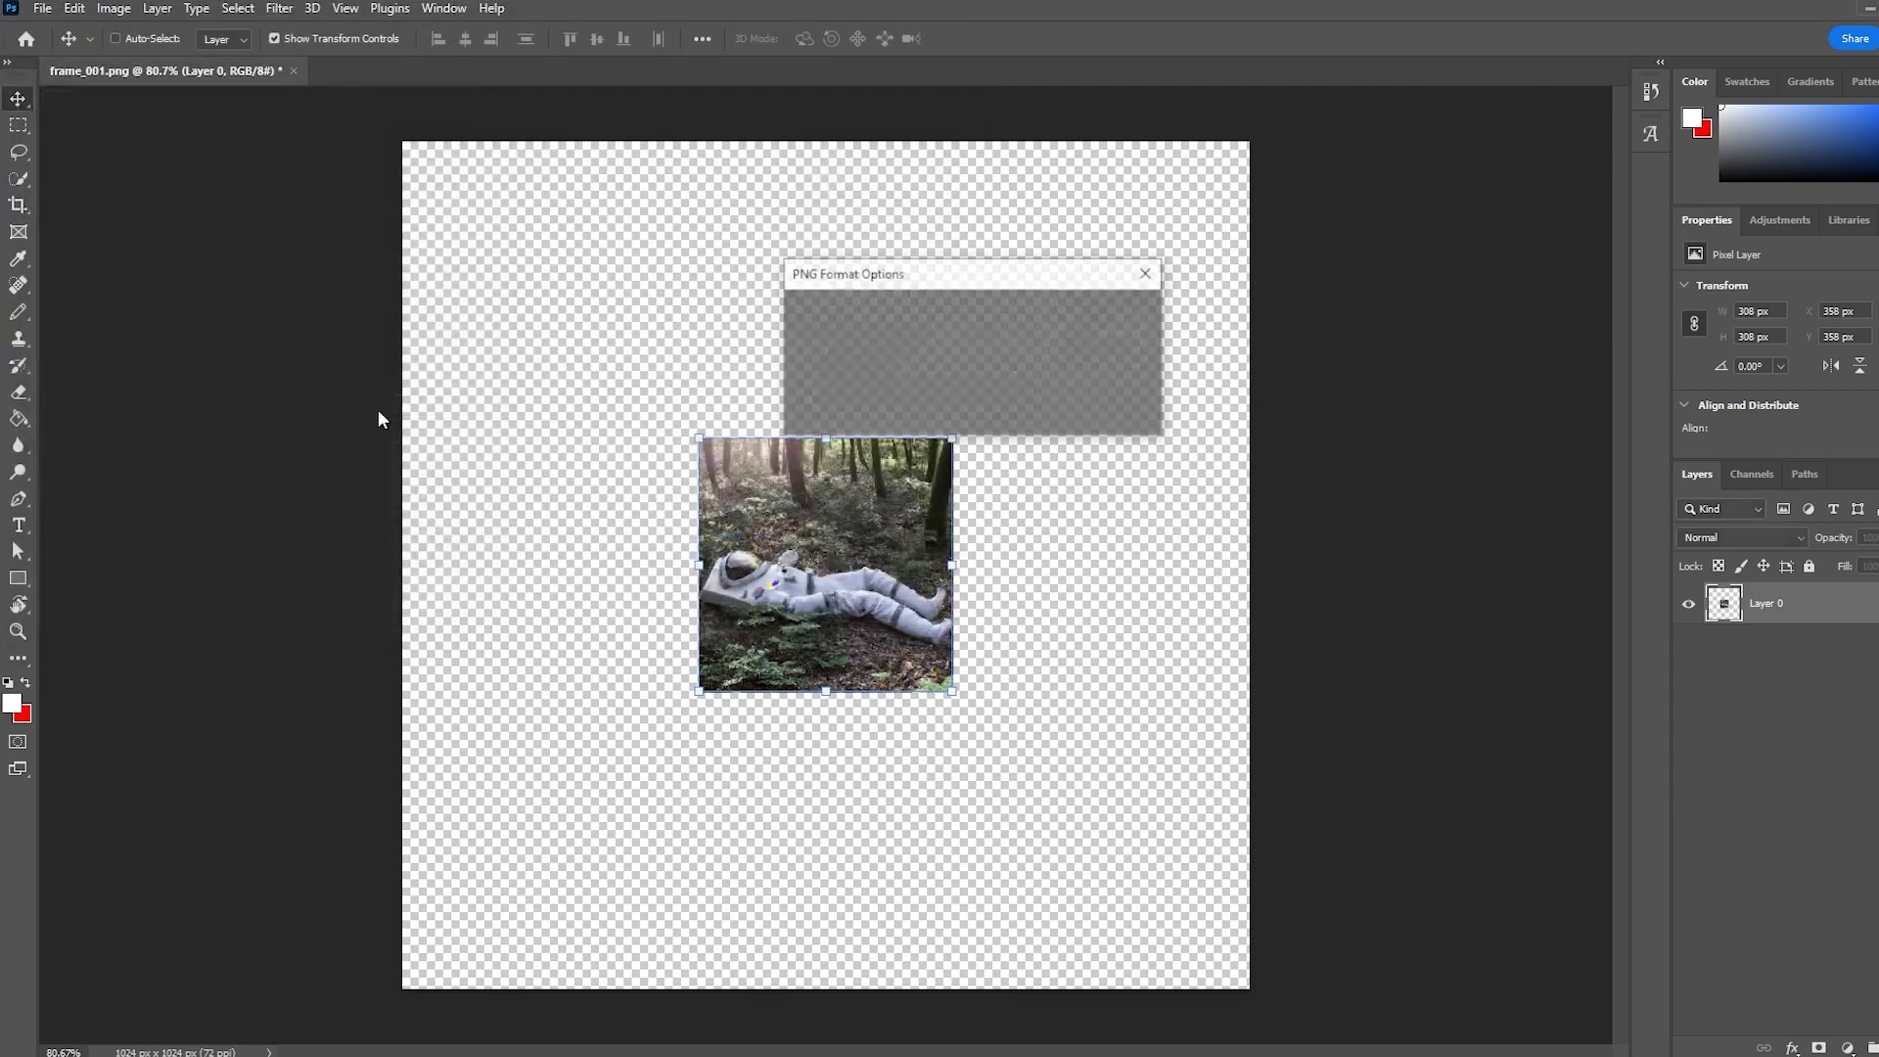
pyautogui.press('Return')
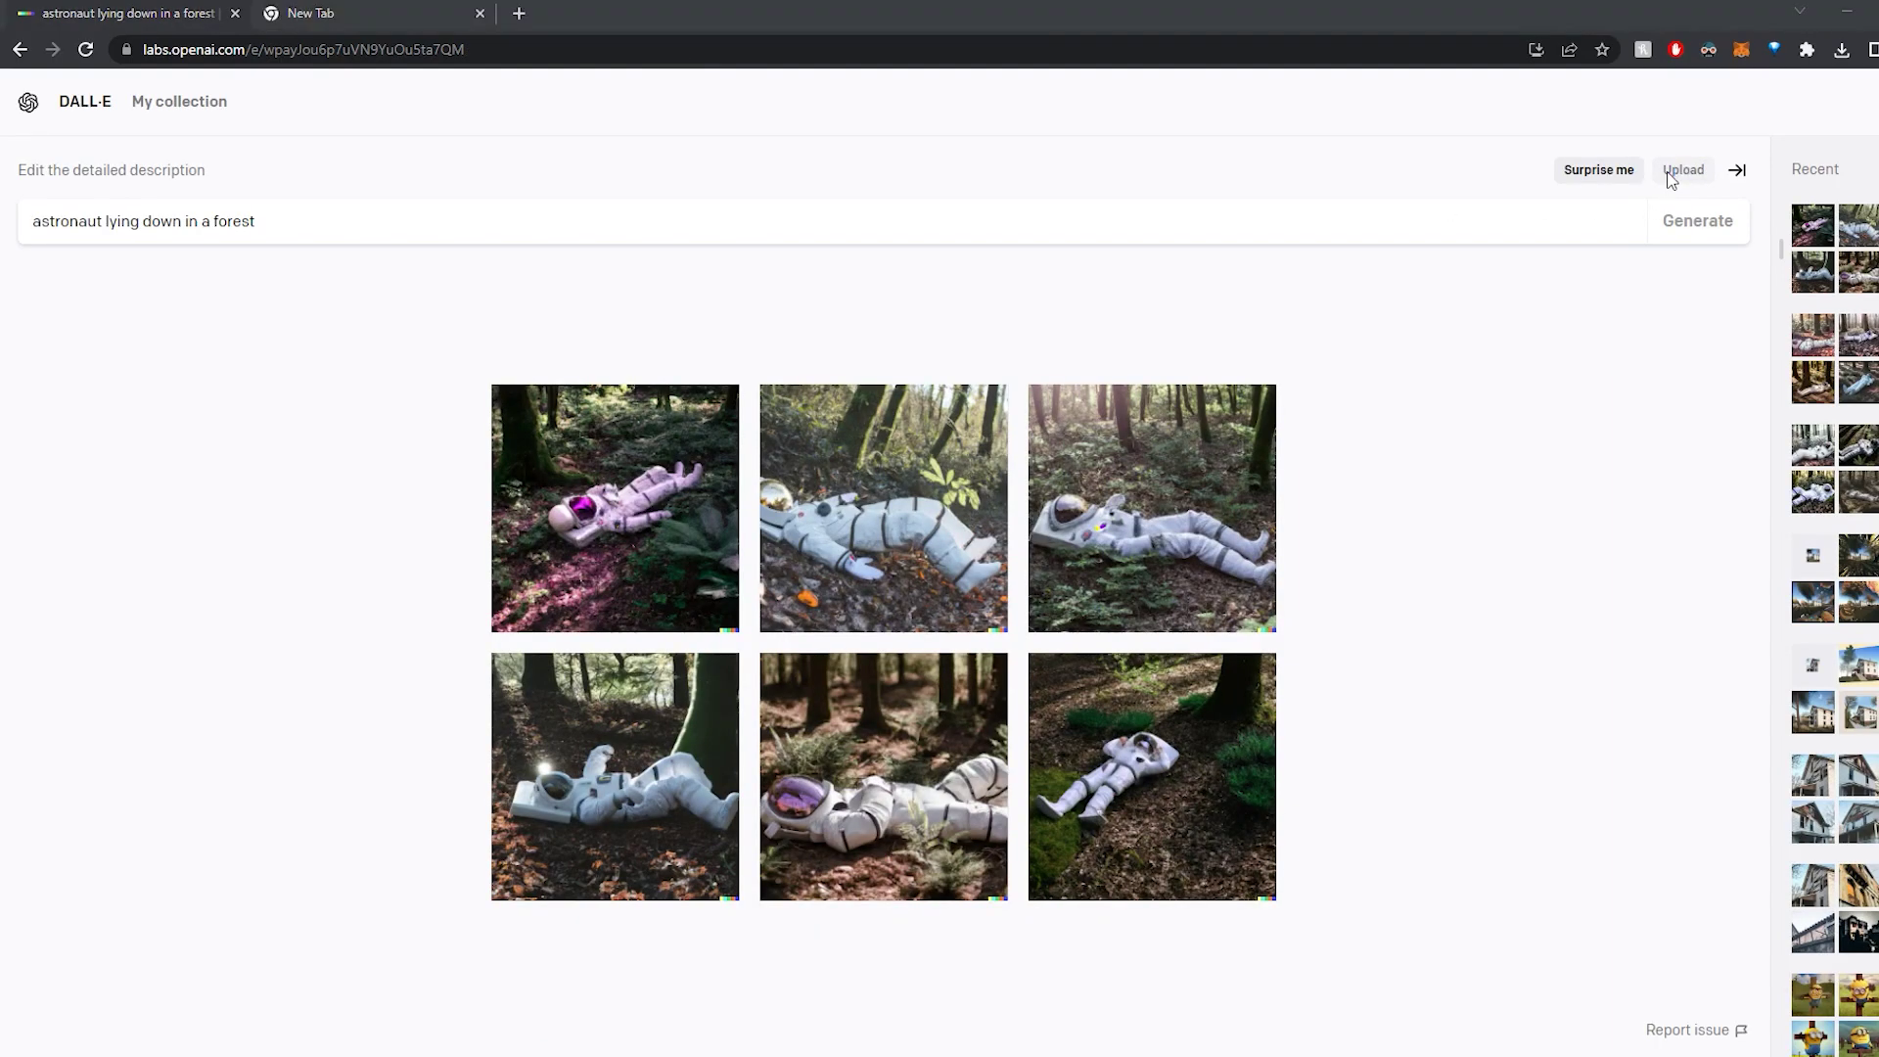
# Switch to DALL·E, upload the frame_001_resize.png image and open it for editing
pyautogui.click(1672, 179)
pyautogui.doubleClick(527, 313)
pyautogui.click(1049, 778)
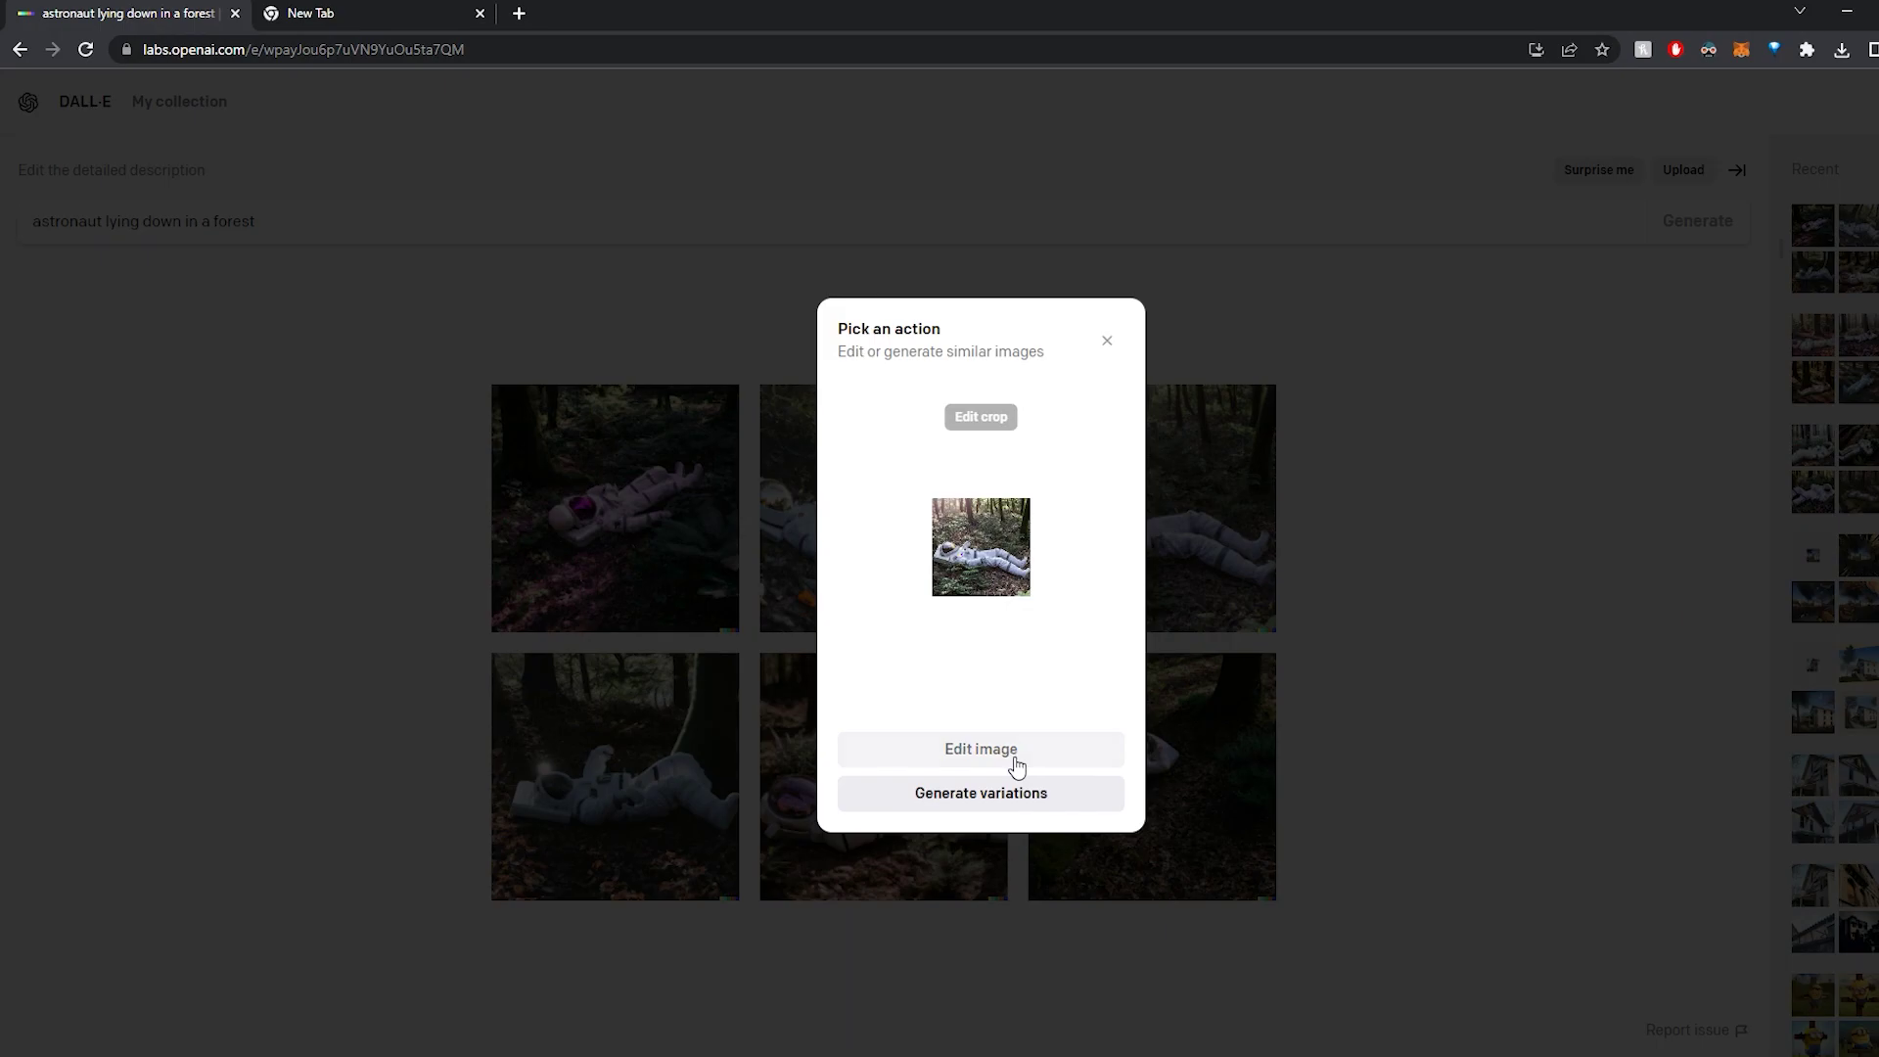
pyautogui.click(1016, 759)
# Generate an edit with the prompt "astronaut lying down in a forest, autumn", erasing a spot in the empty area around the picture
pyautogui.write('as')
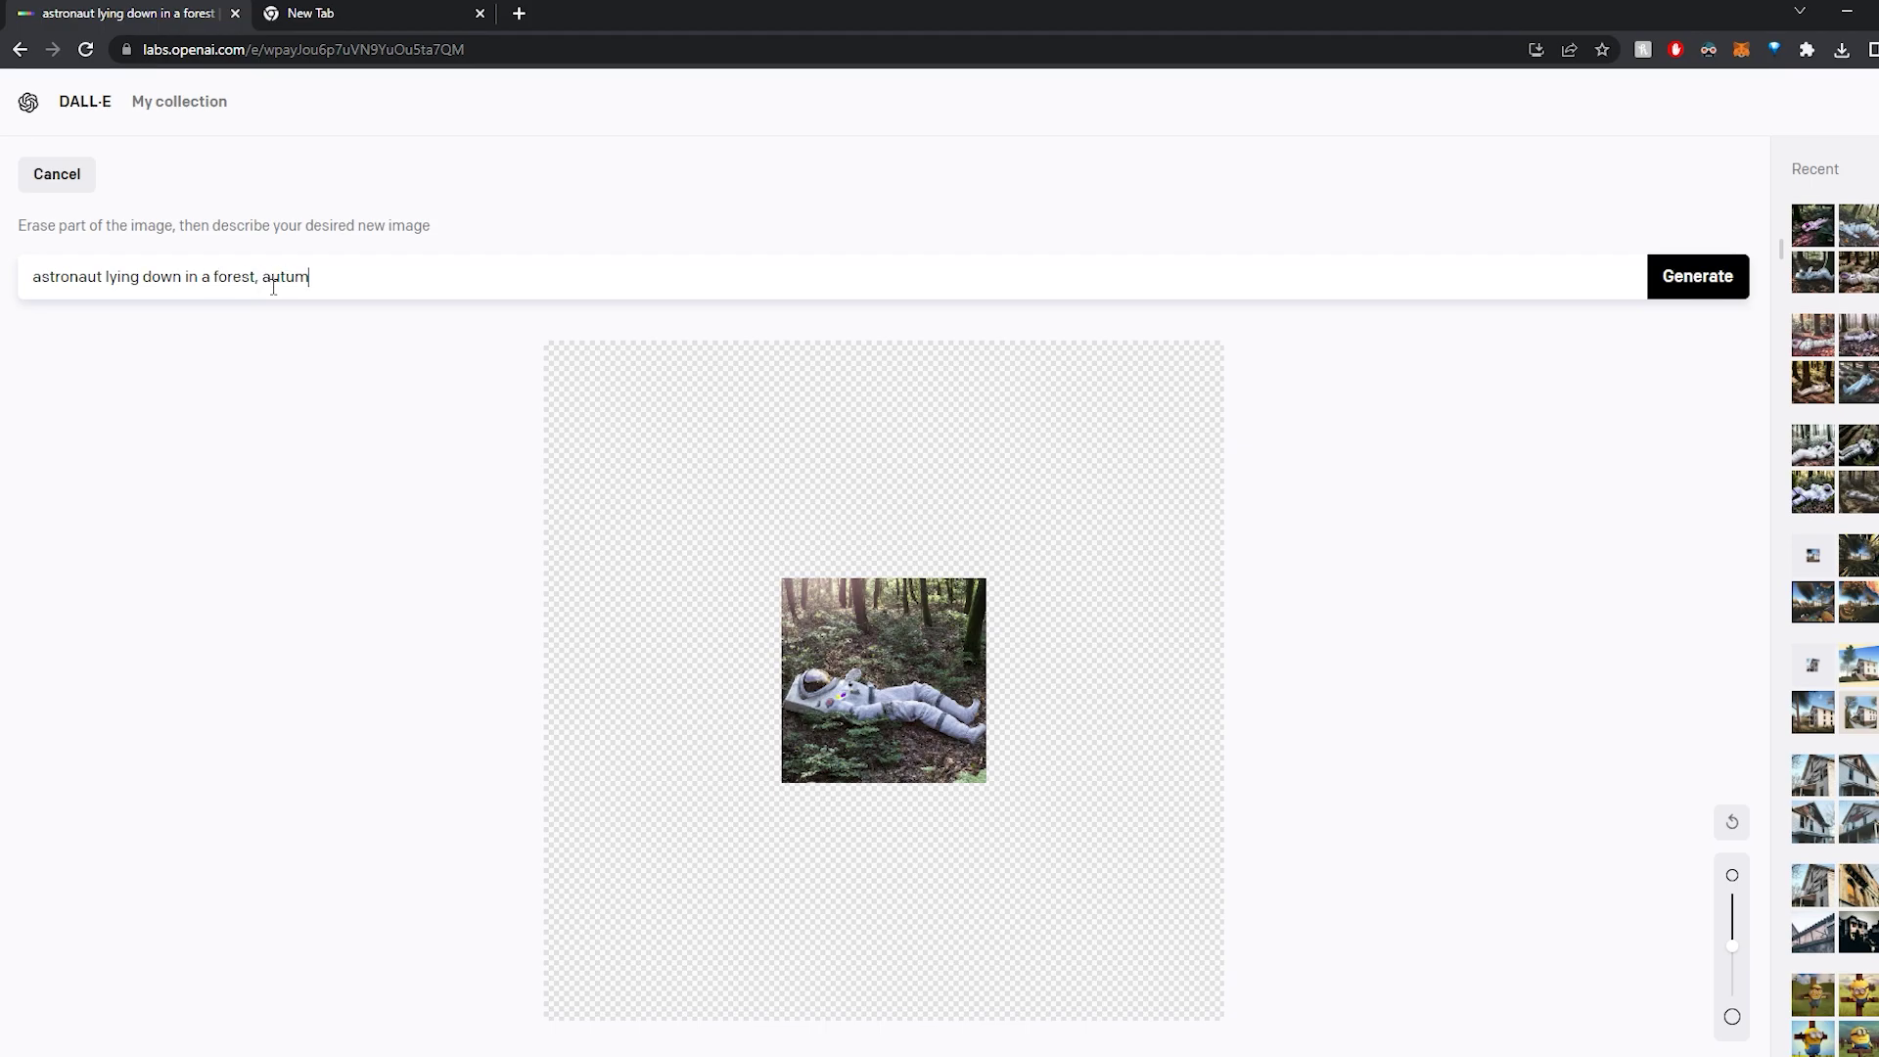
pyautogui.click(1676, 286)
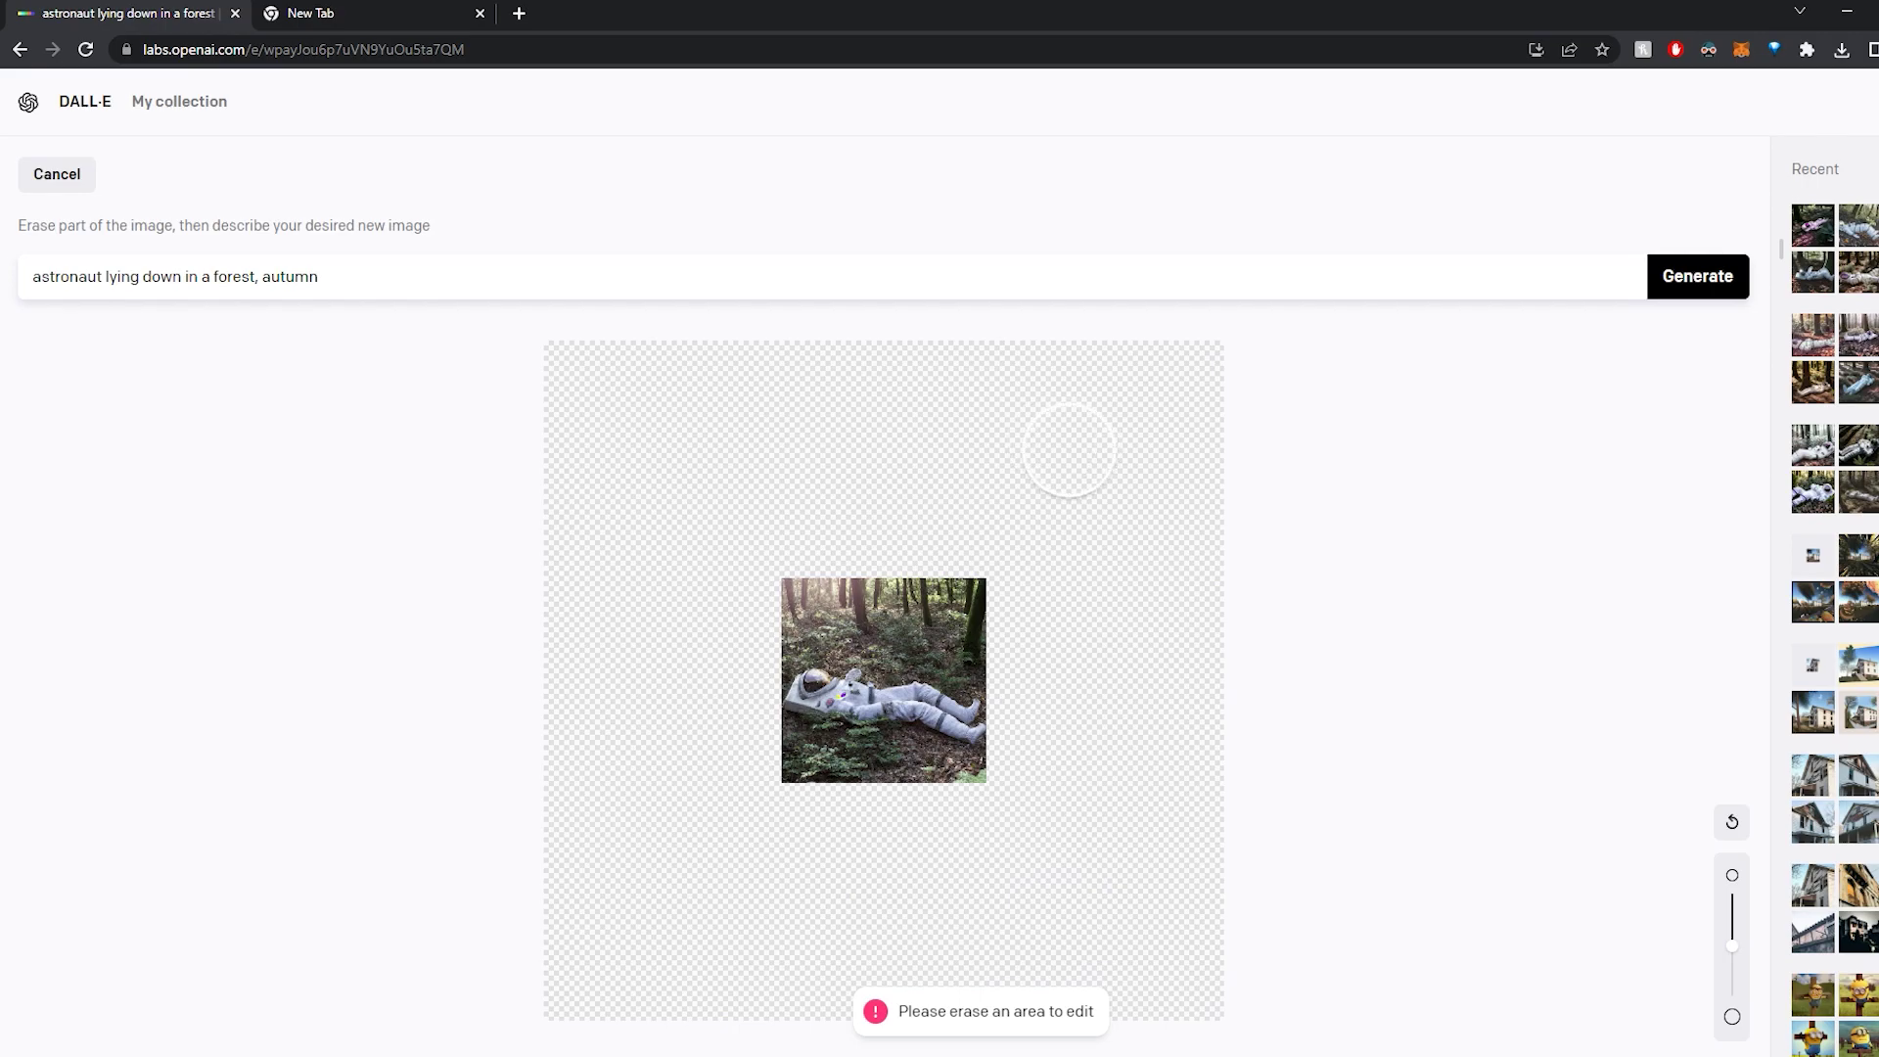
pyautogui.click(1697, 293)
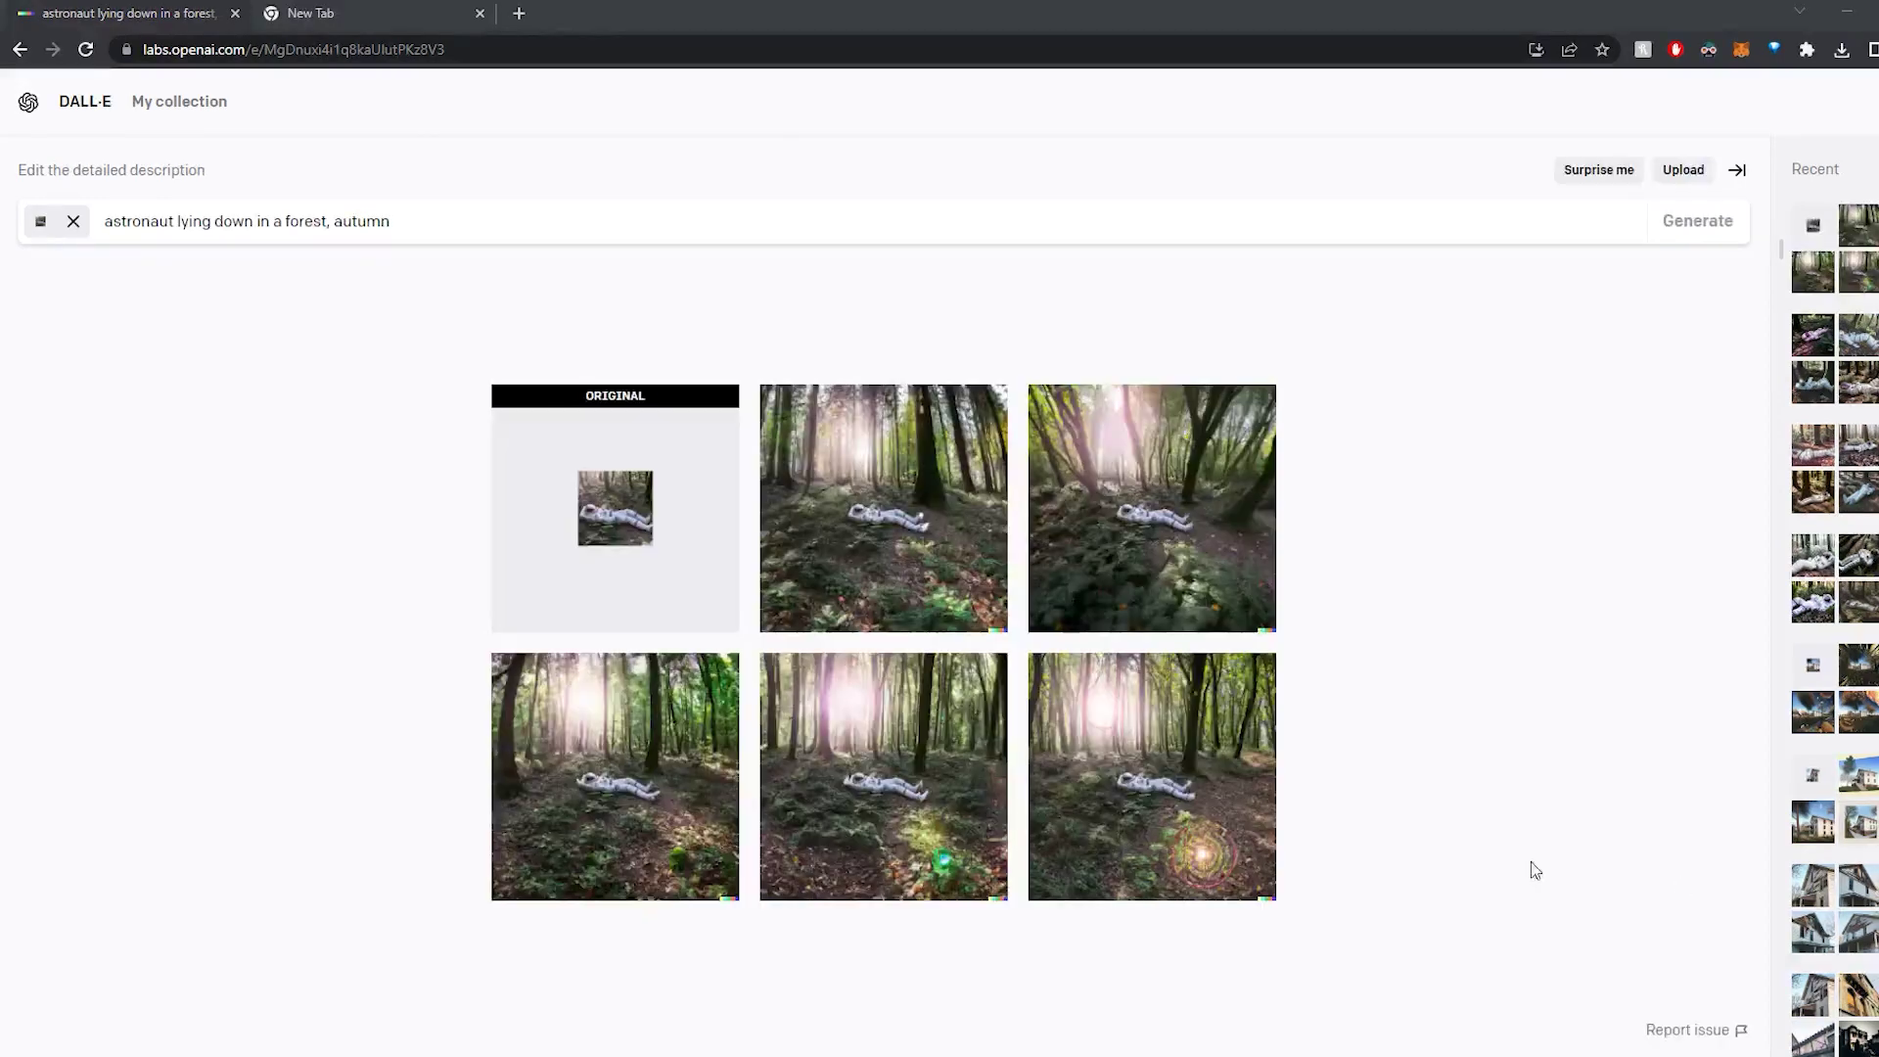
# Compare the generated images and download the one with the bright green mossy mound as frame_002.png in the example_image folder
pyautogui.click(849, 551)
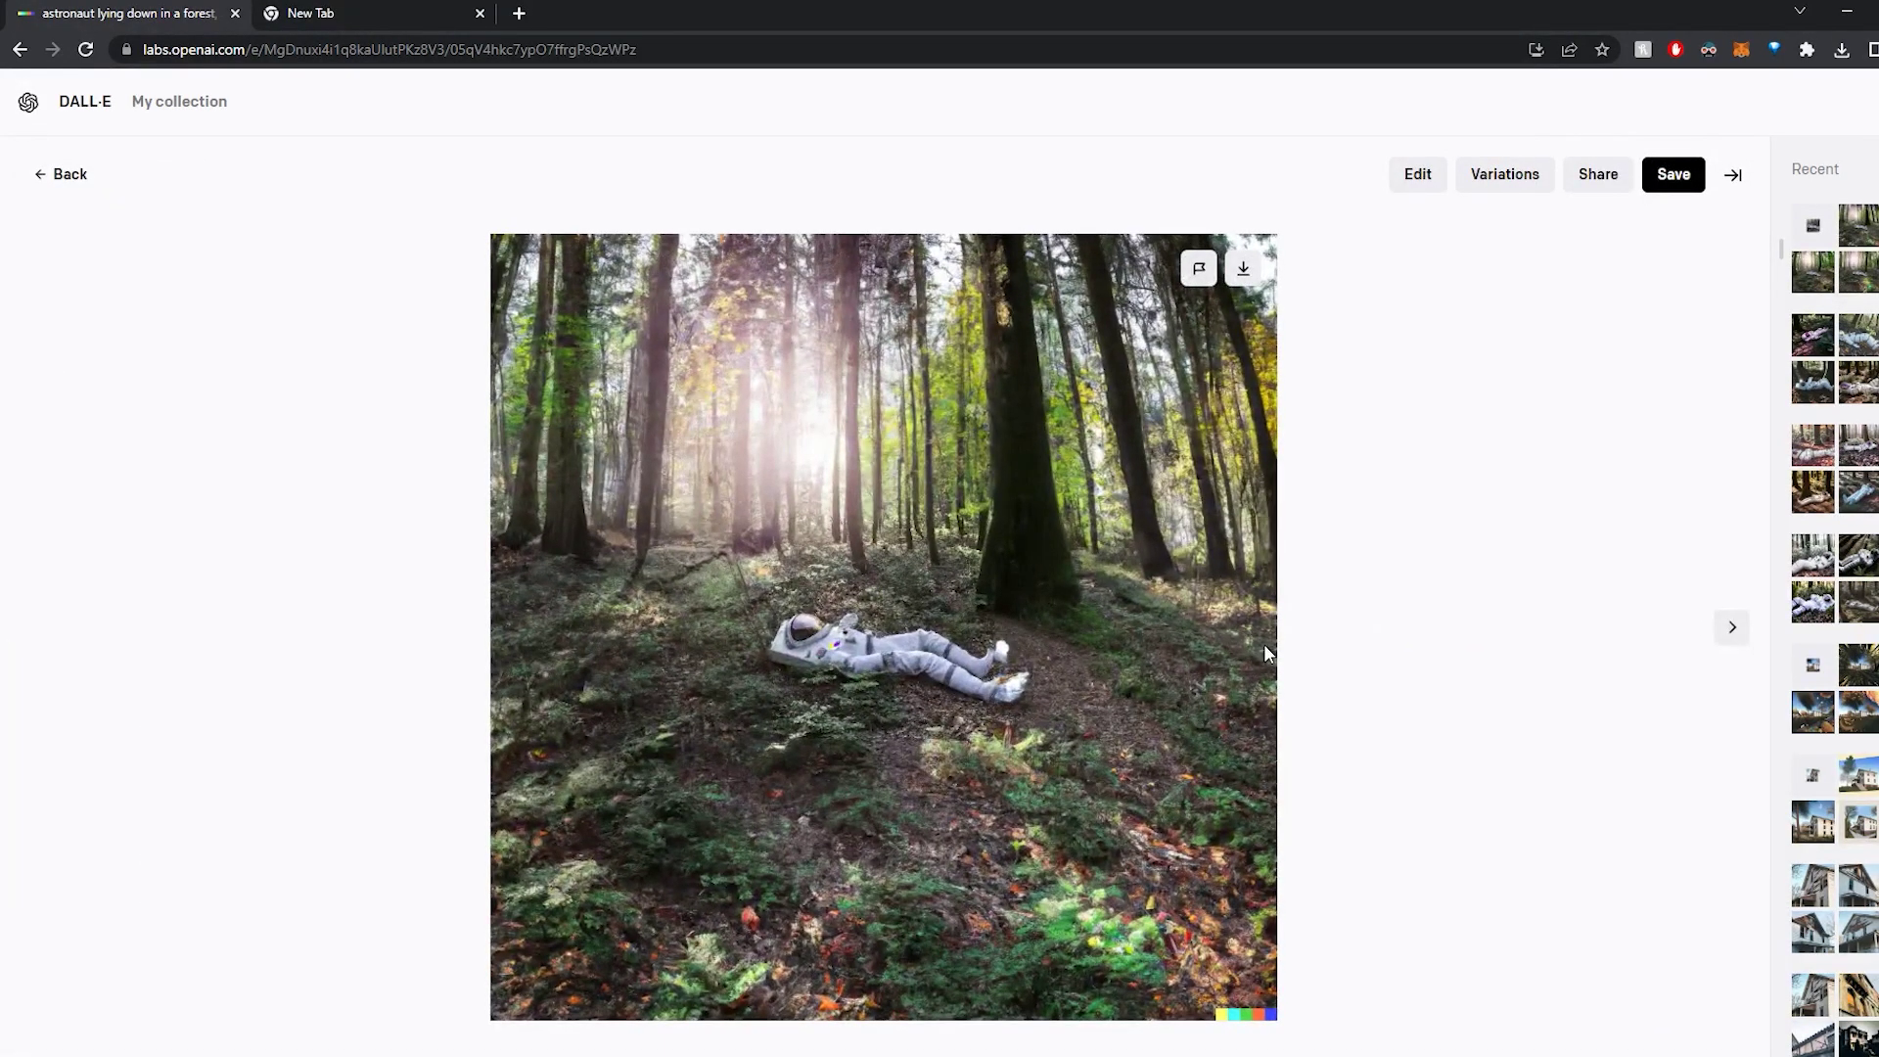
pyautogui.press('Right')
pyautogui.press('Right')
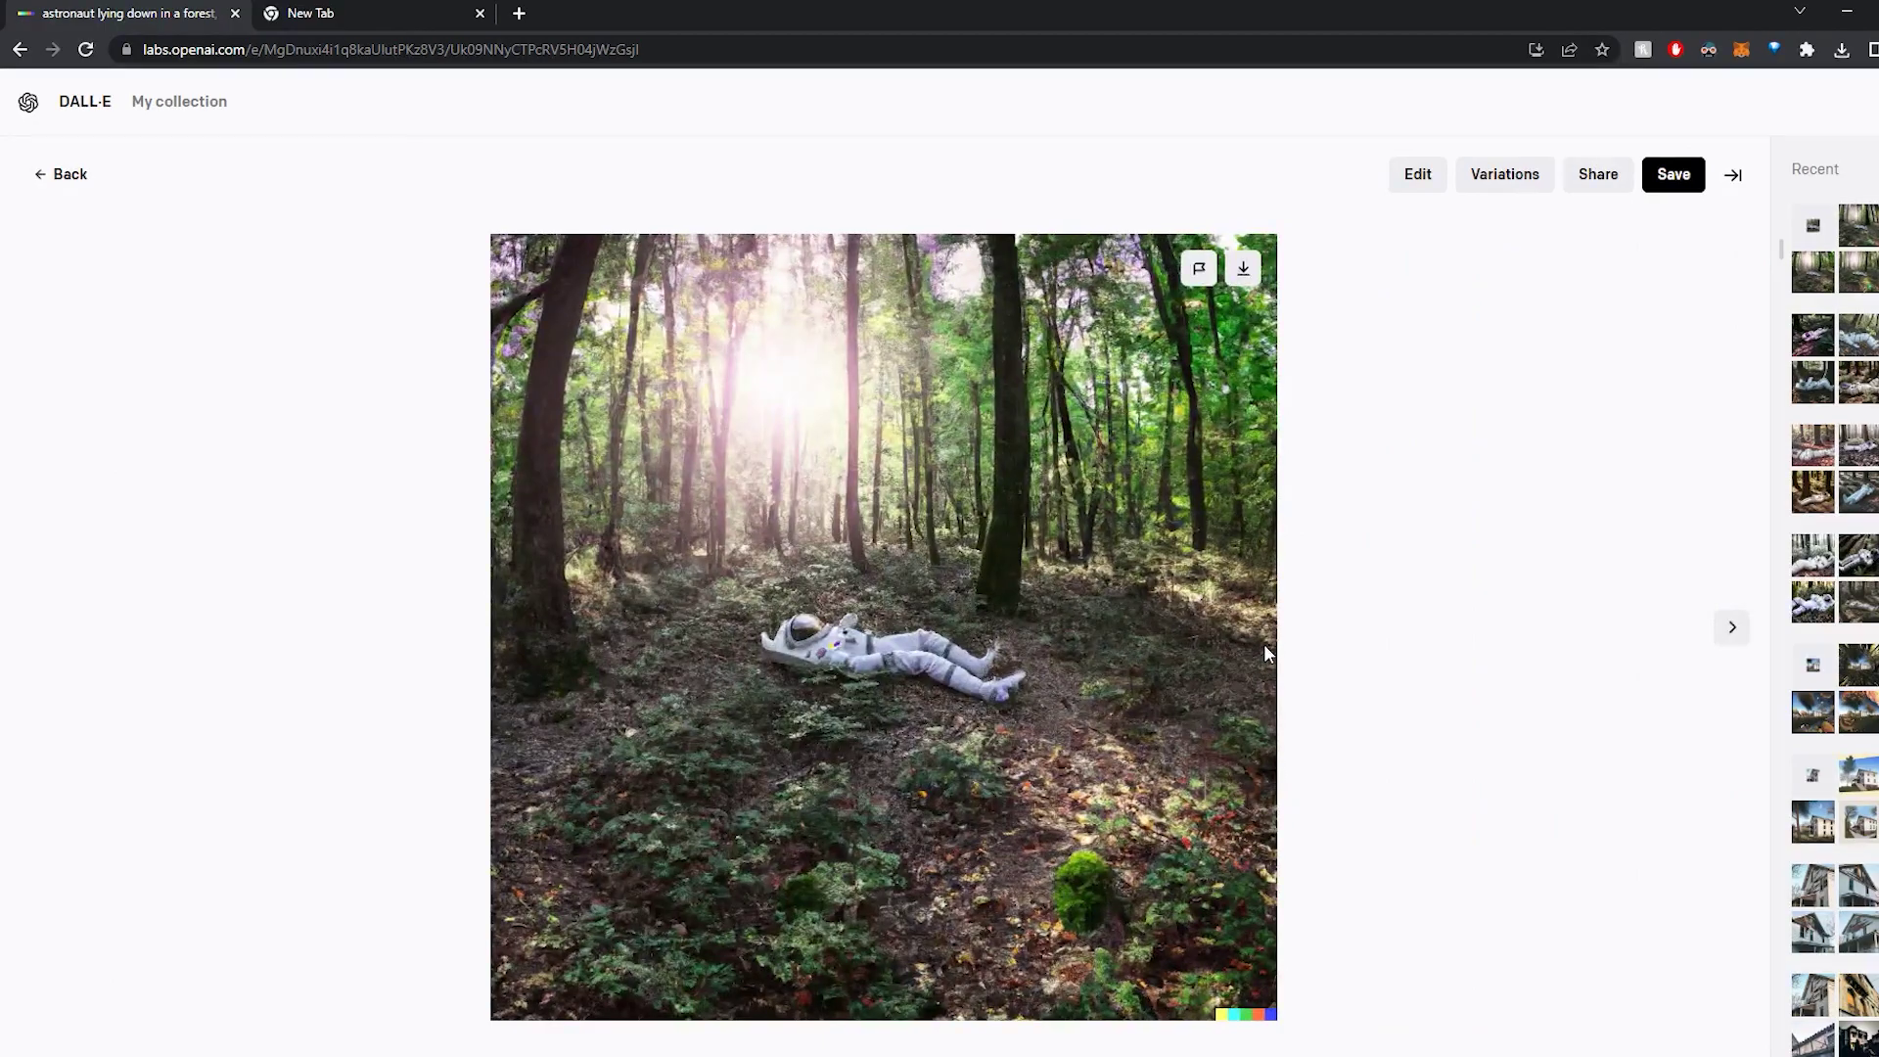
pyautogui.press('Right')
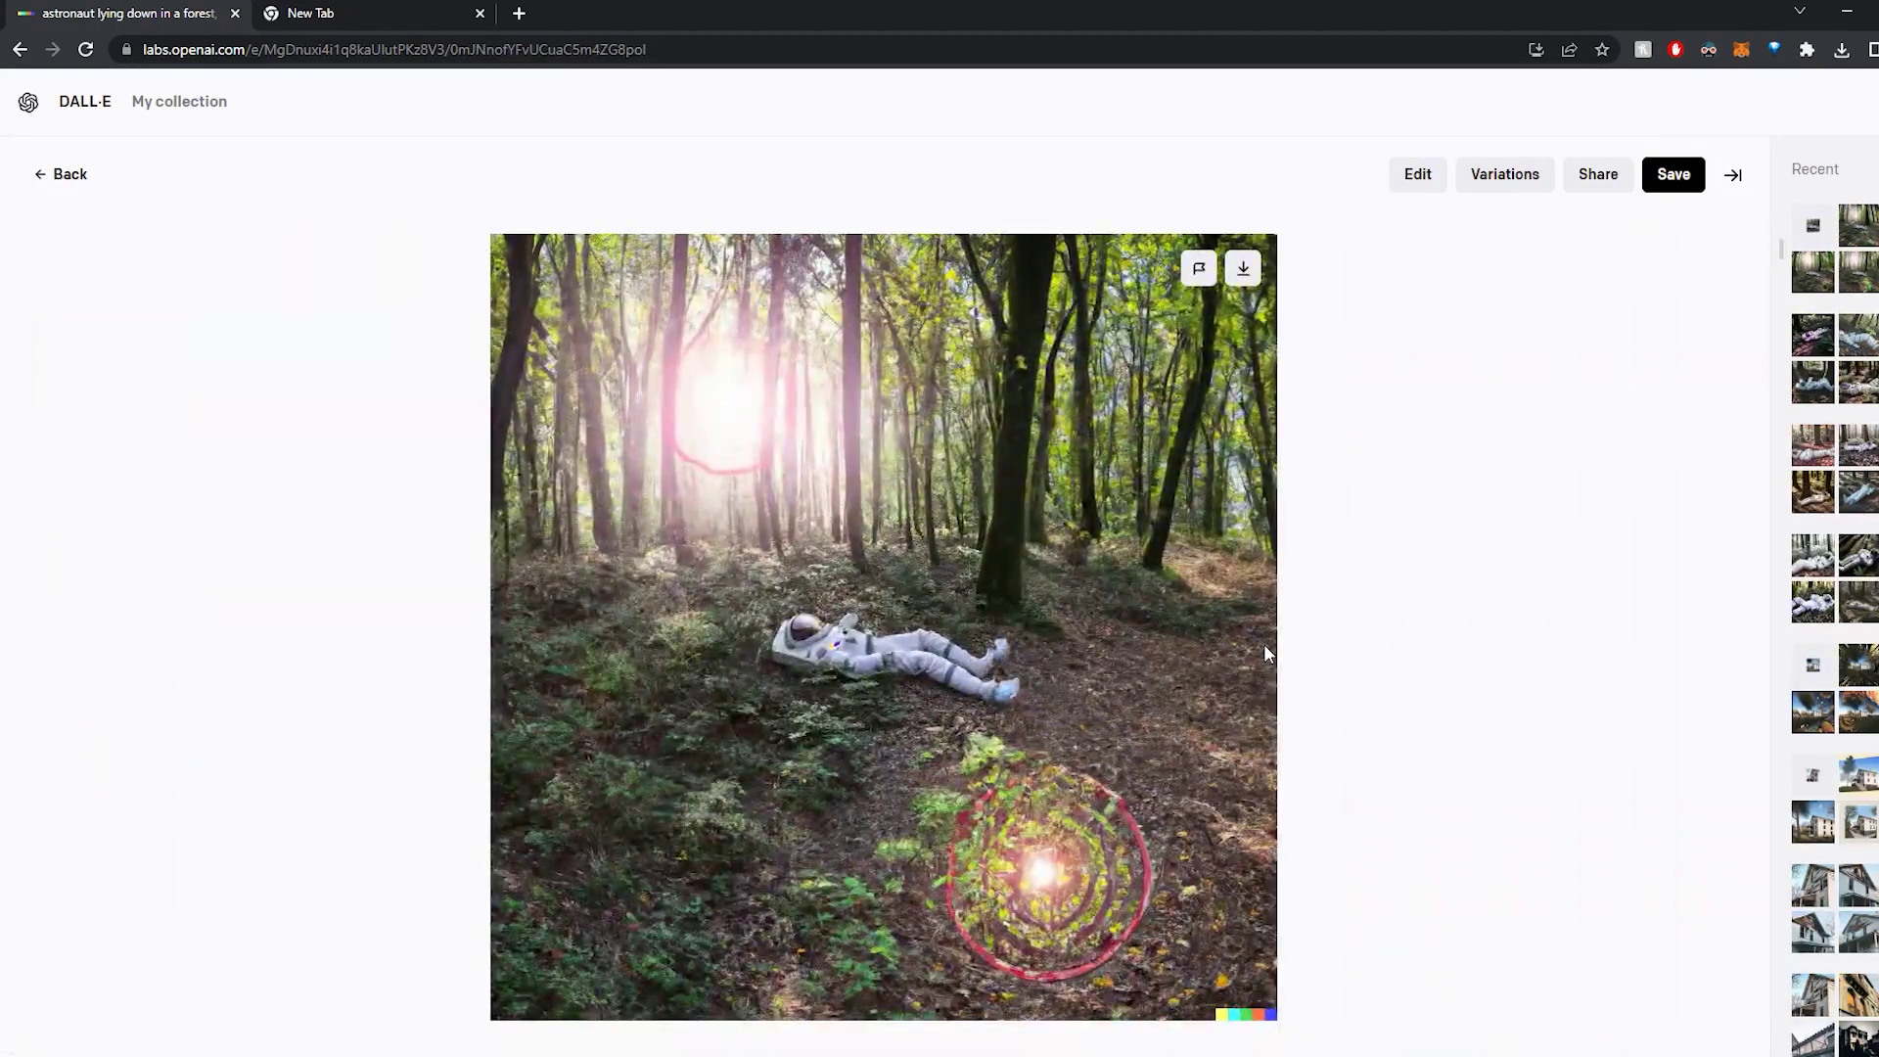
pyautogui.press('Left')
pyautogui.press('Right')
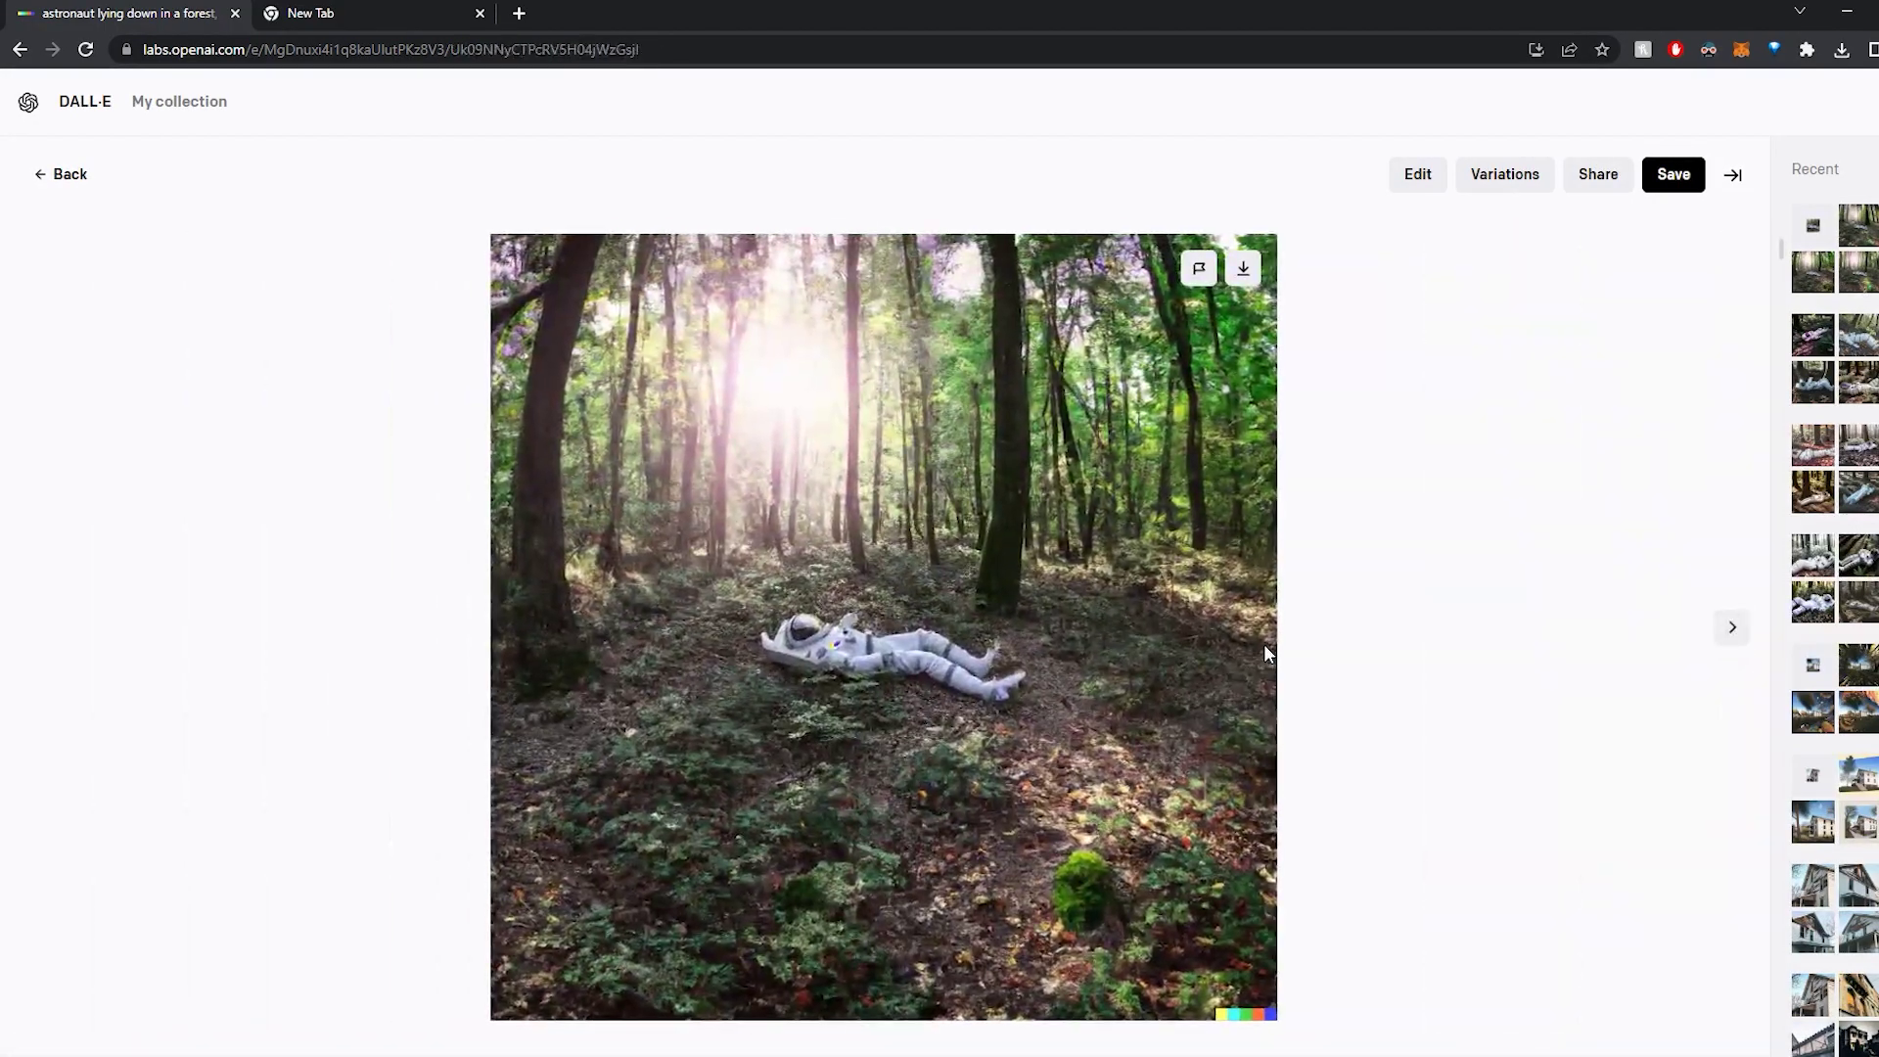
pyautogui.click(1248, 274)
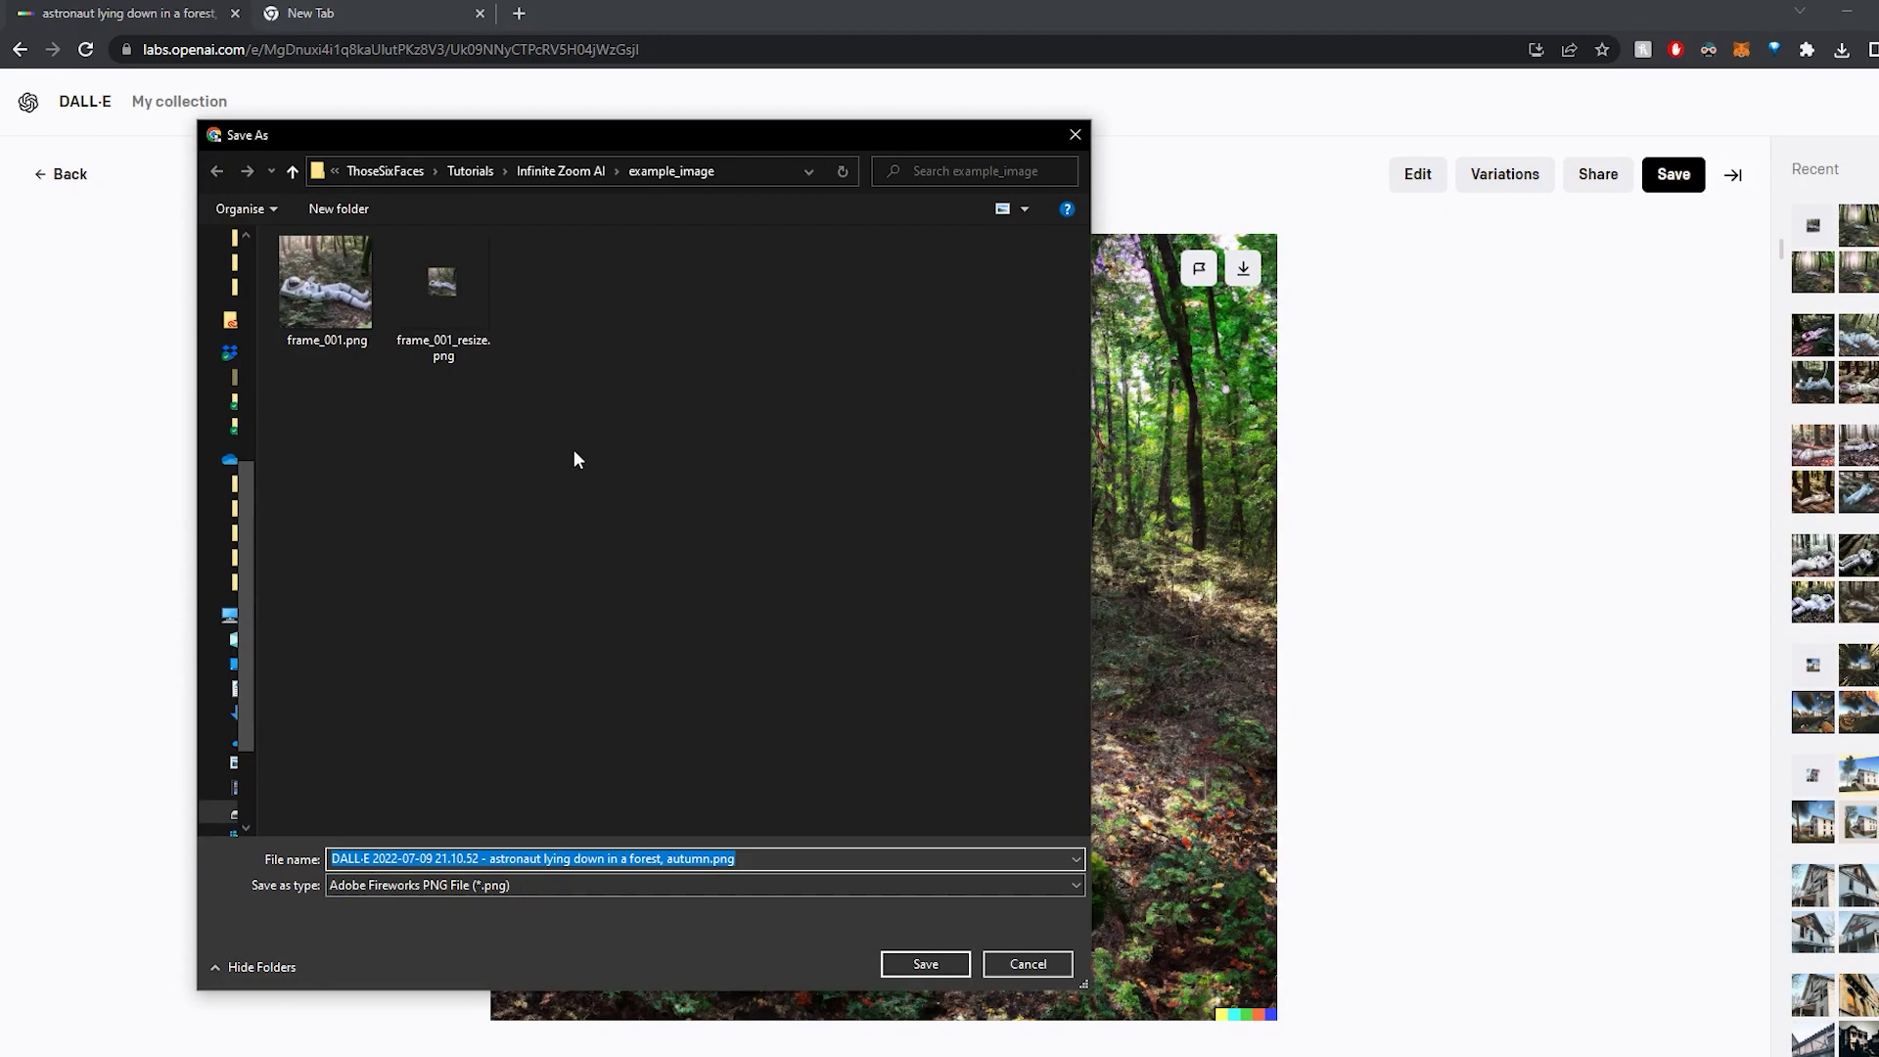
pyautogui.click(357, 333)
pyautogui.doubleClick(388, 852)
pyautogui.moveTo(388, 859); pyautogui.dragTo(382, 859)
pyautogui.write('2')
pyautogui.press('Return')
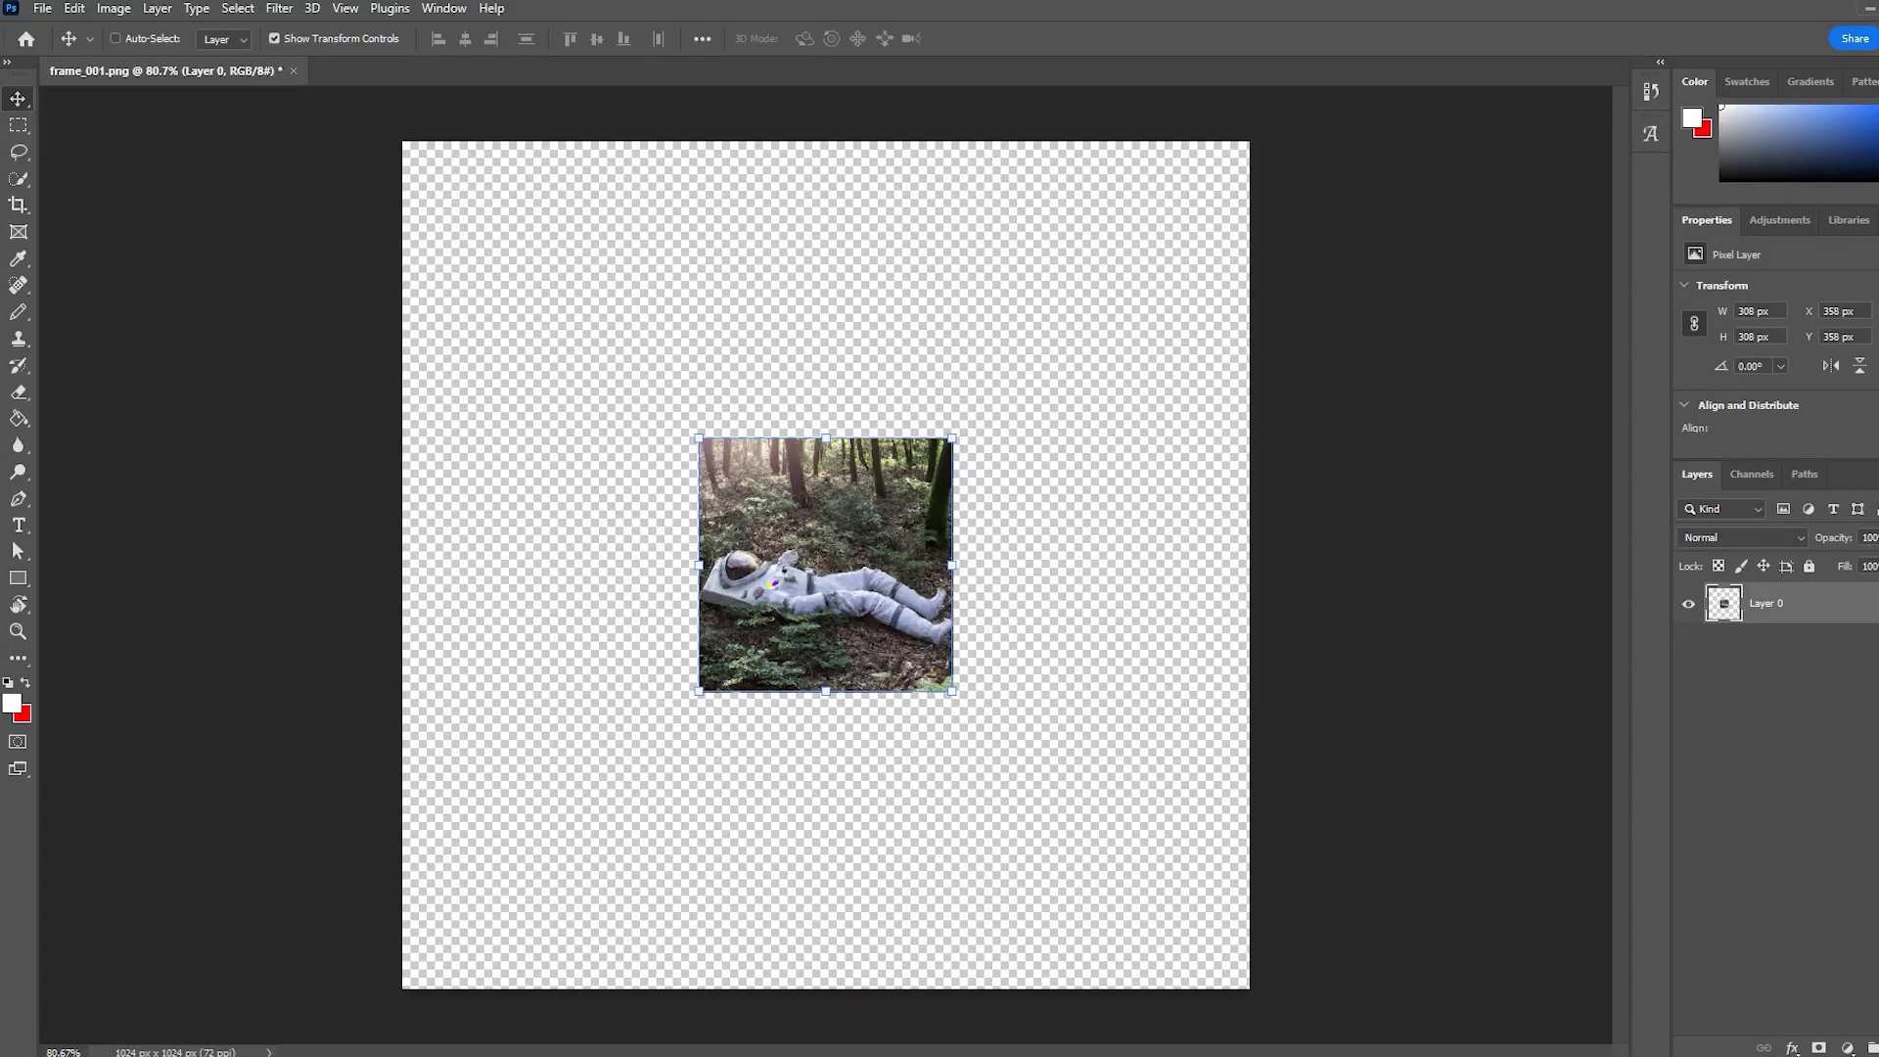
# Switch to Photoshop, open frame_002.png and remove the coloured watermark strip in the lower-right corner with Content-Aware Fill
pyautogui.moveTo(629, 303); pyautogui.dragTo(689, 73)
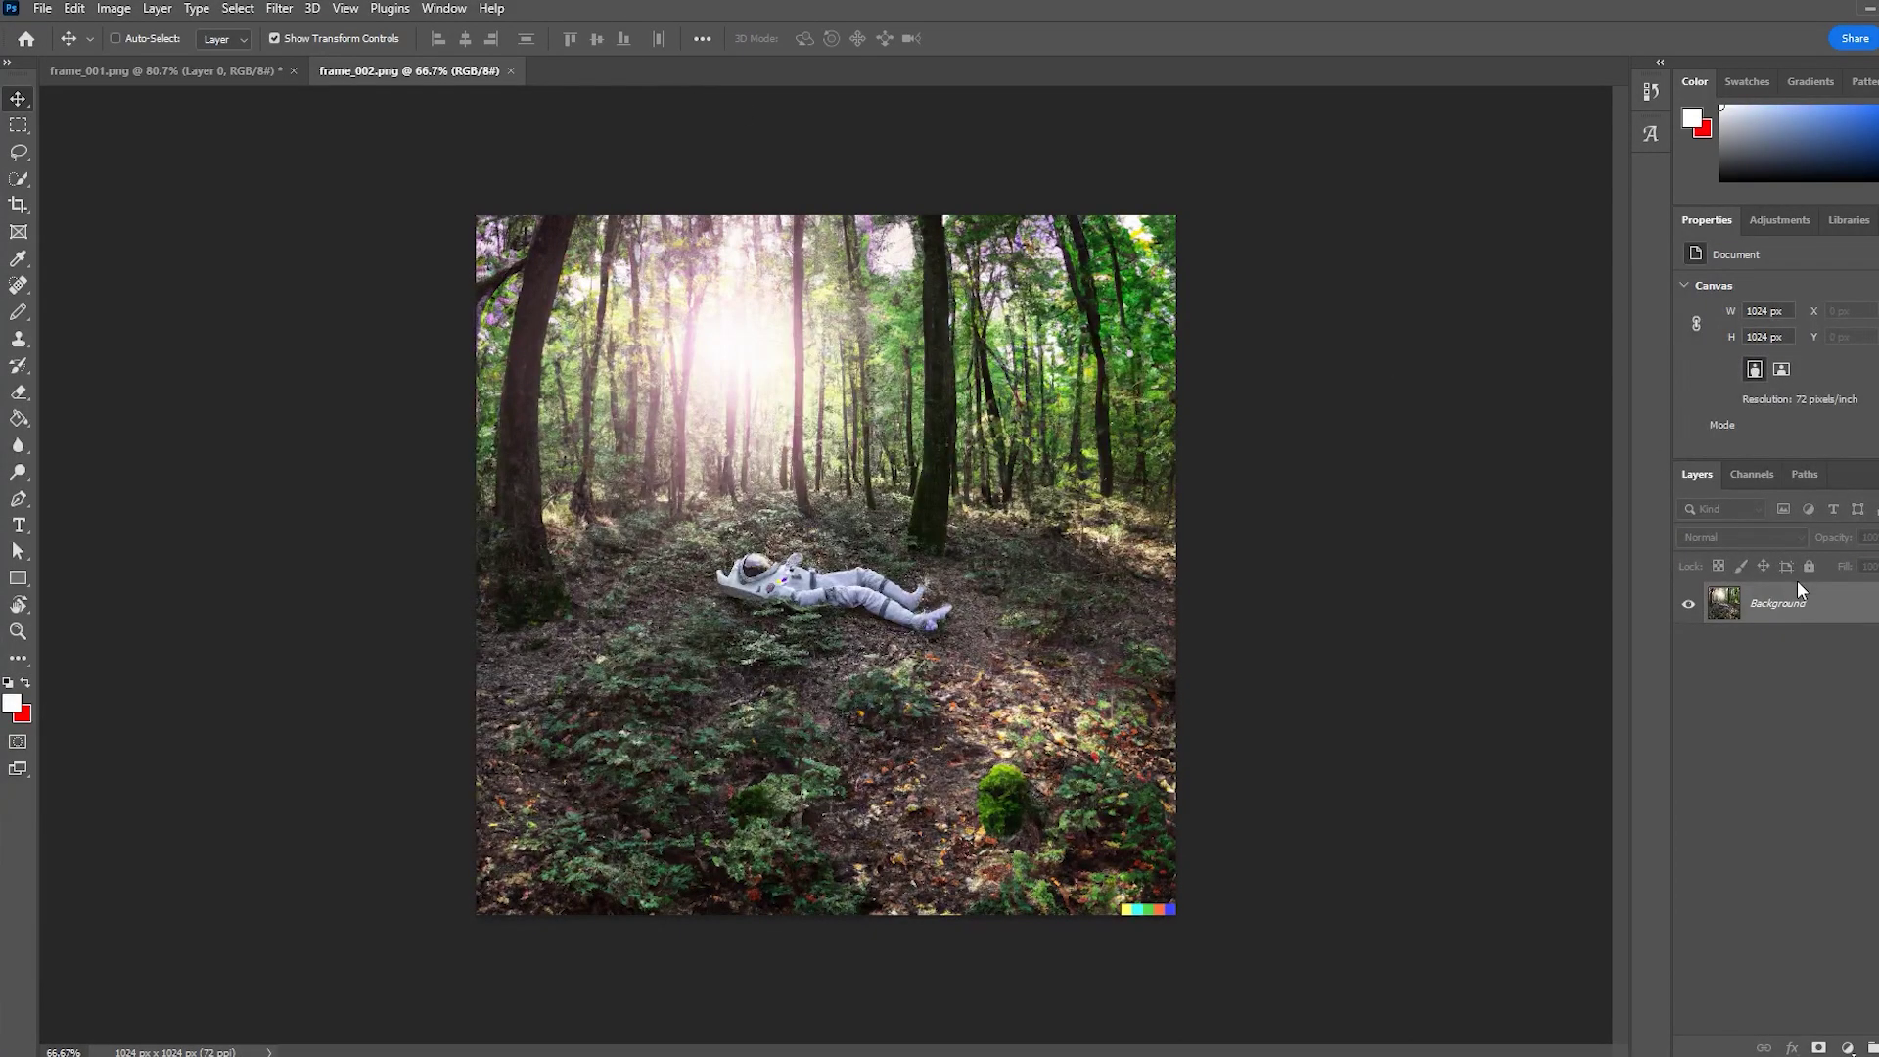
pyautogui.scroll(10, 1237, 1020)
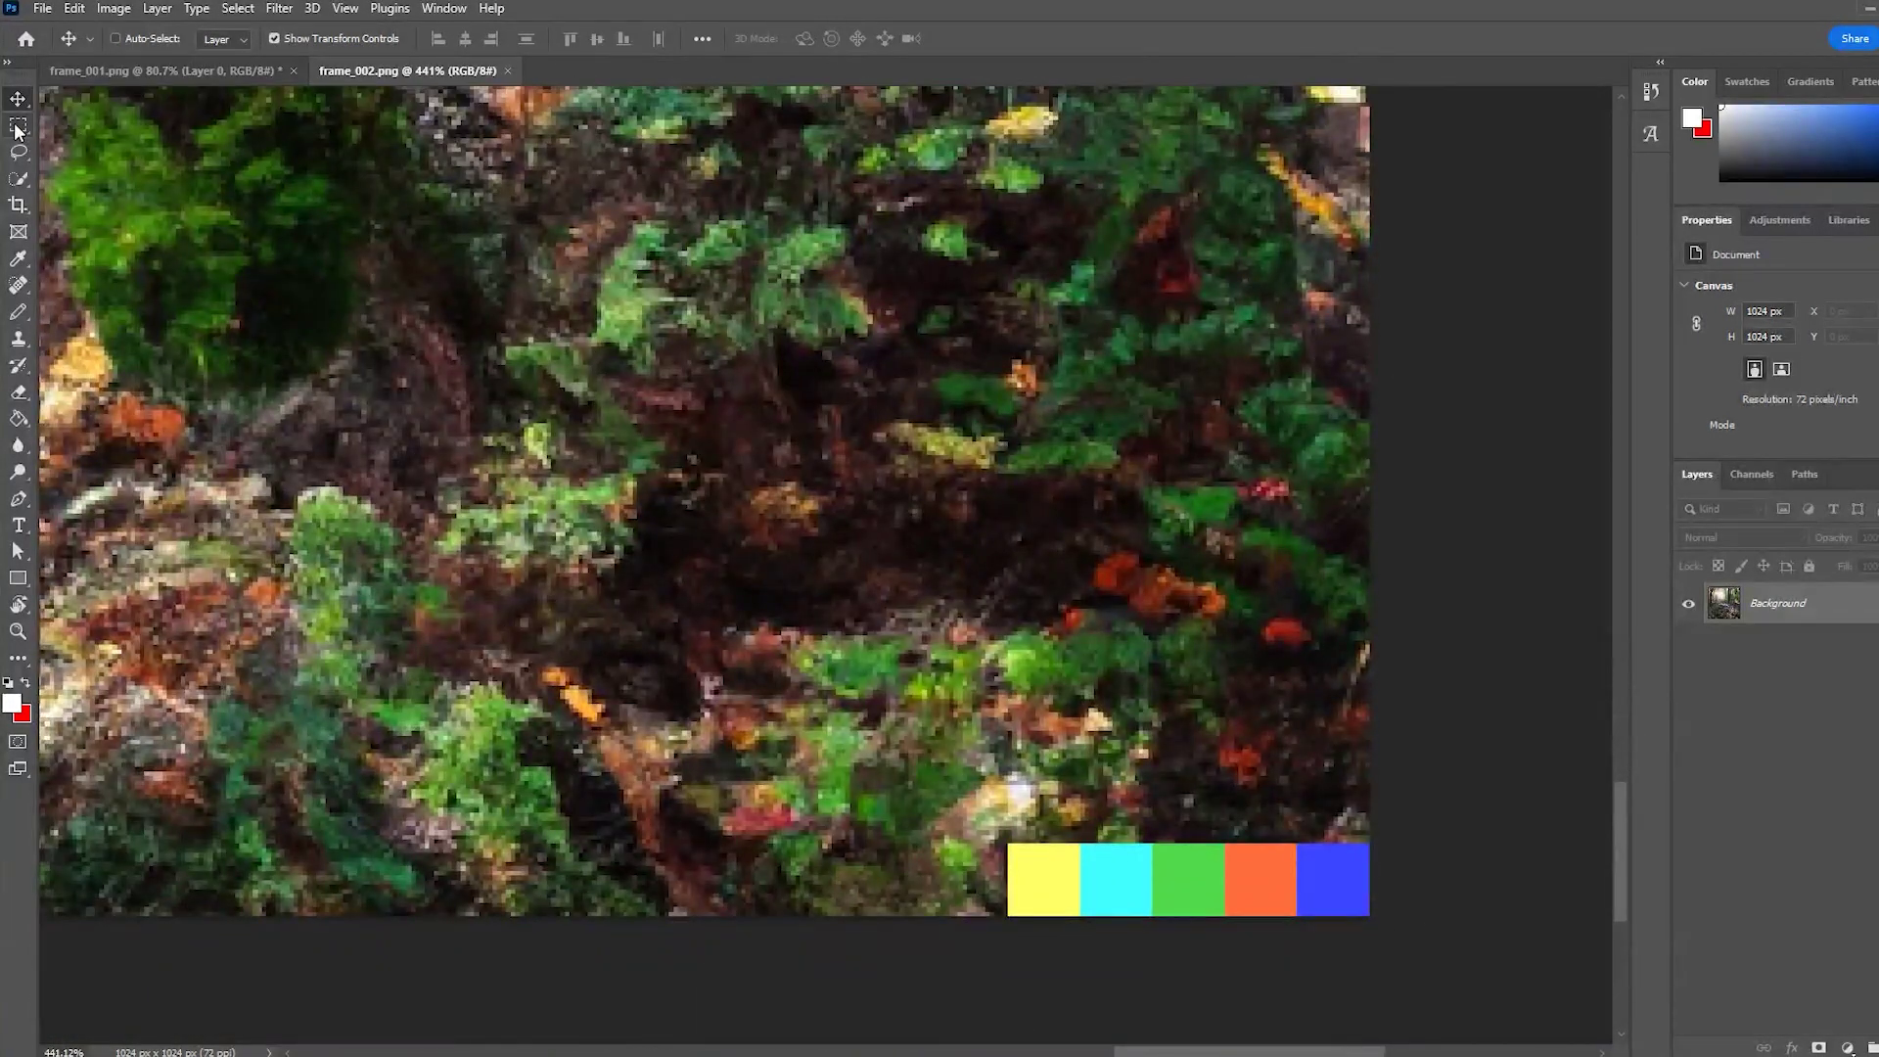
pyautogui.click(17, 126)
pyautogui.moveTo(996, 838); pyautogui.dragTo(1370, 916)
pyautogui.click(74, 8)
pyautogui.click(238, 368)
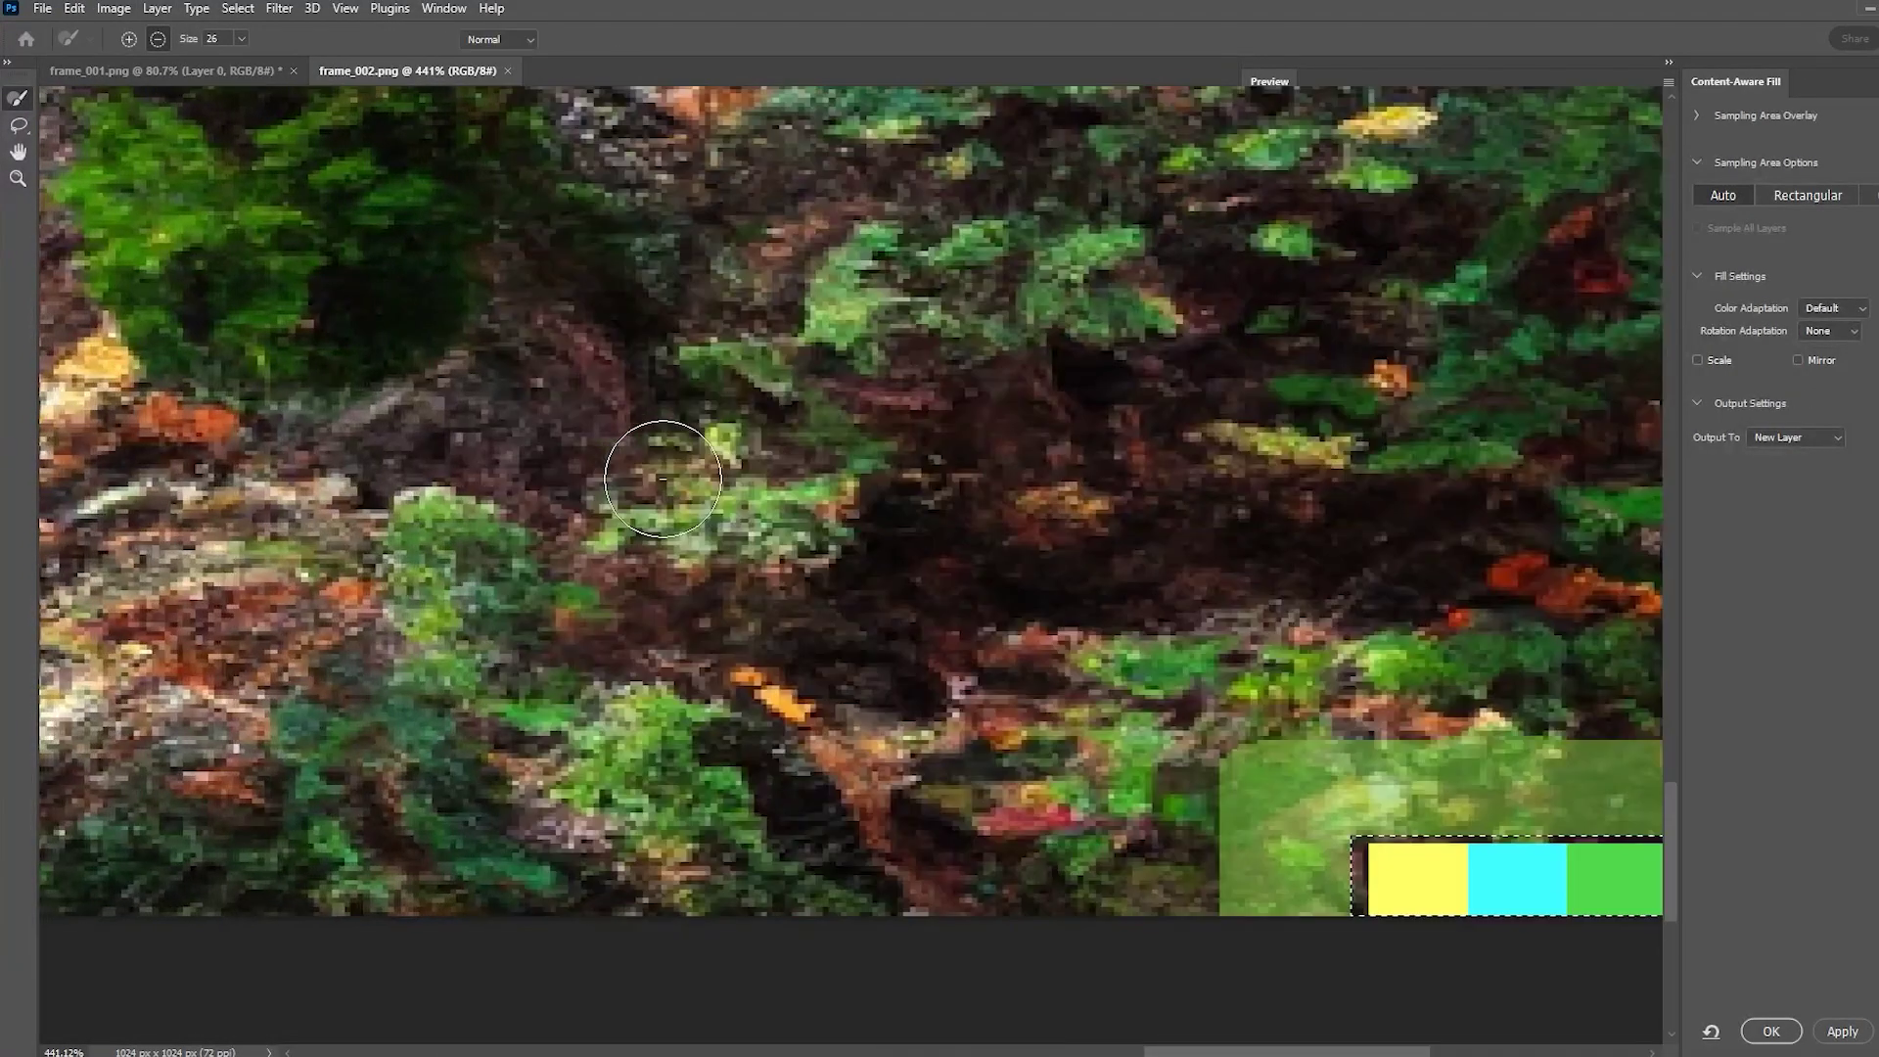
pyautogui.press('Return')
pyautogui.hotkey('ctrl', '0')
# Deselect the filled area, flatten the fill layer into the background and save frame_002.png
pyautogui.click(238, 8)
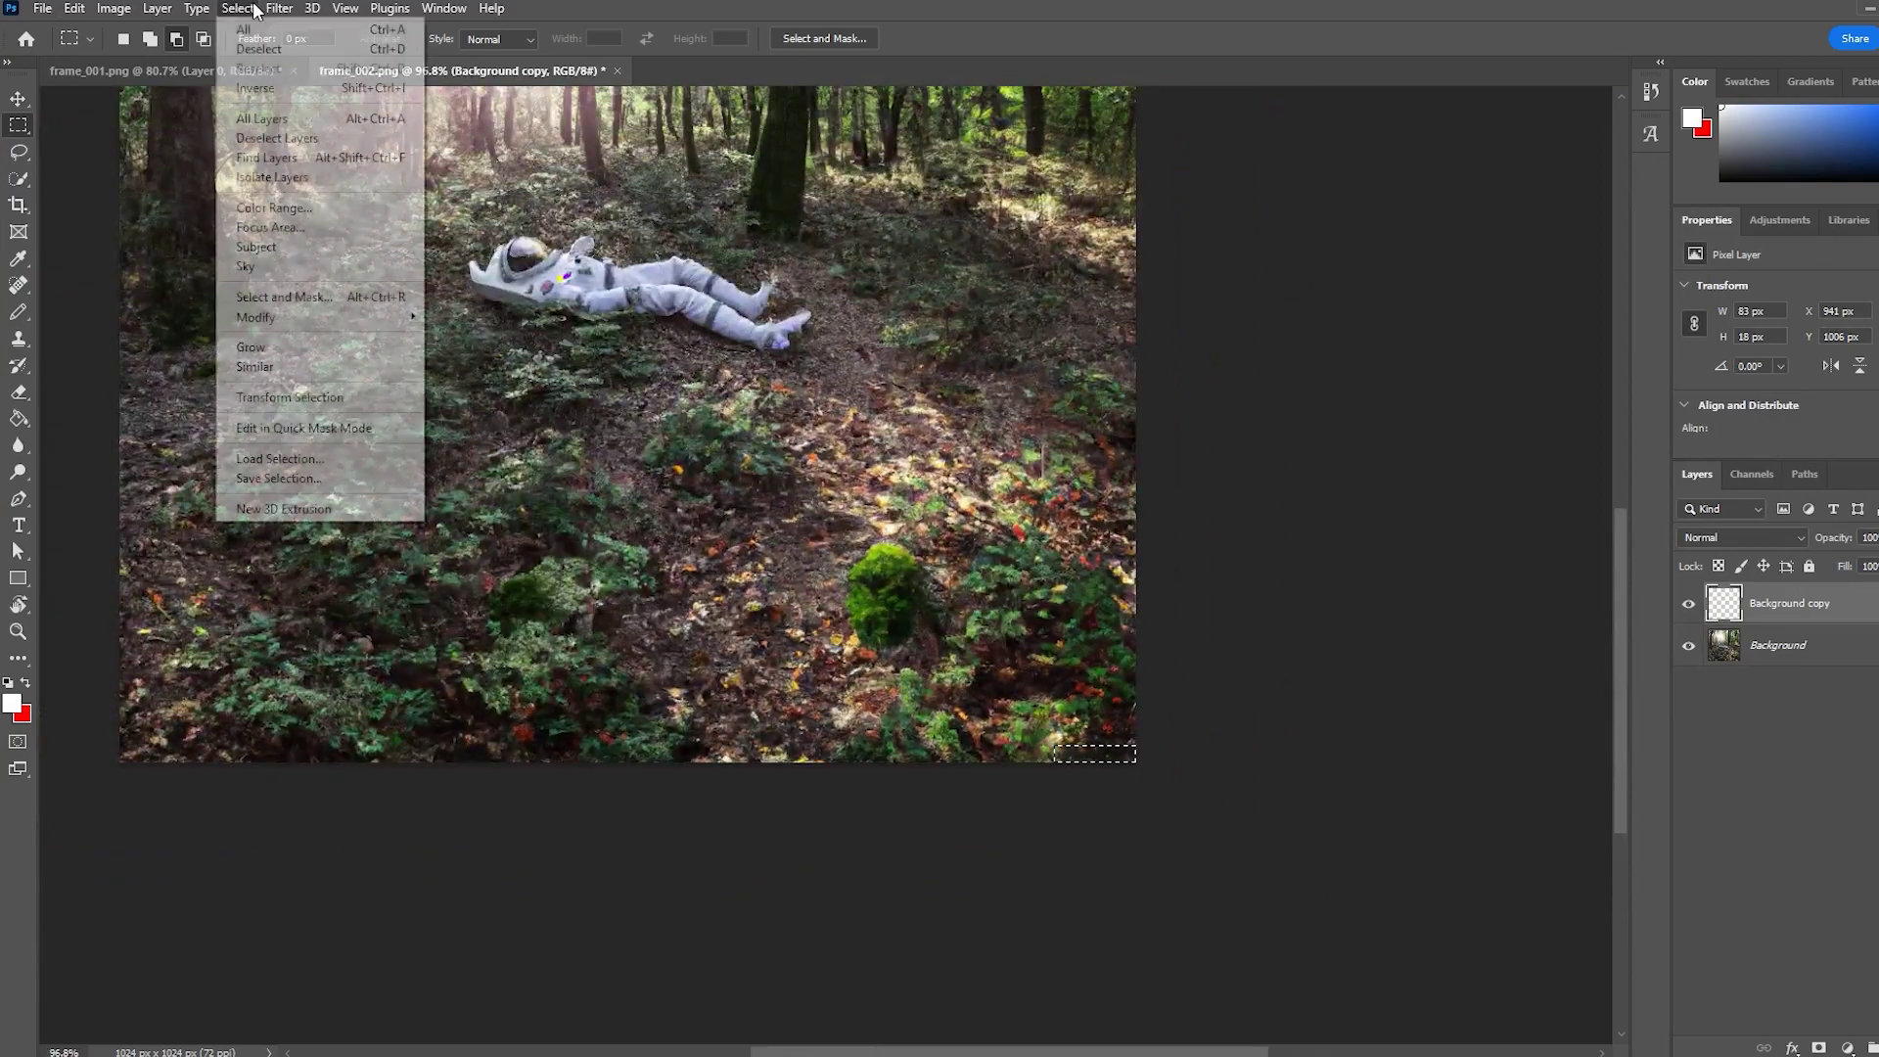
pyautogui.click(257, 49)
pyautogui.scroll(3, 882, 441)
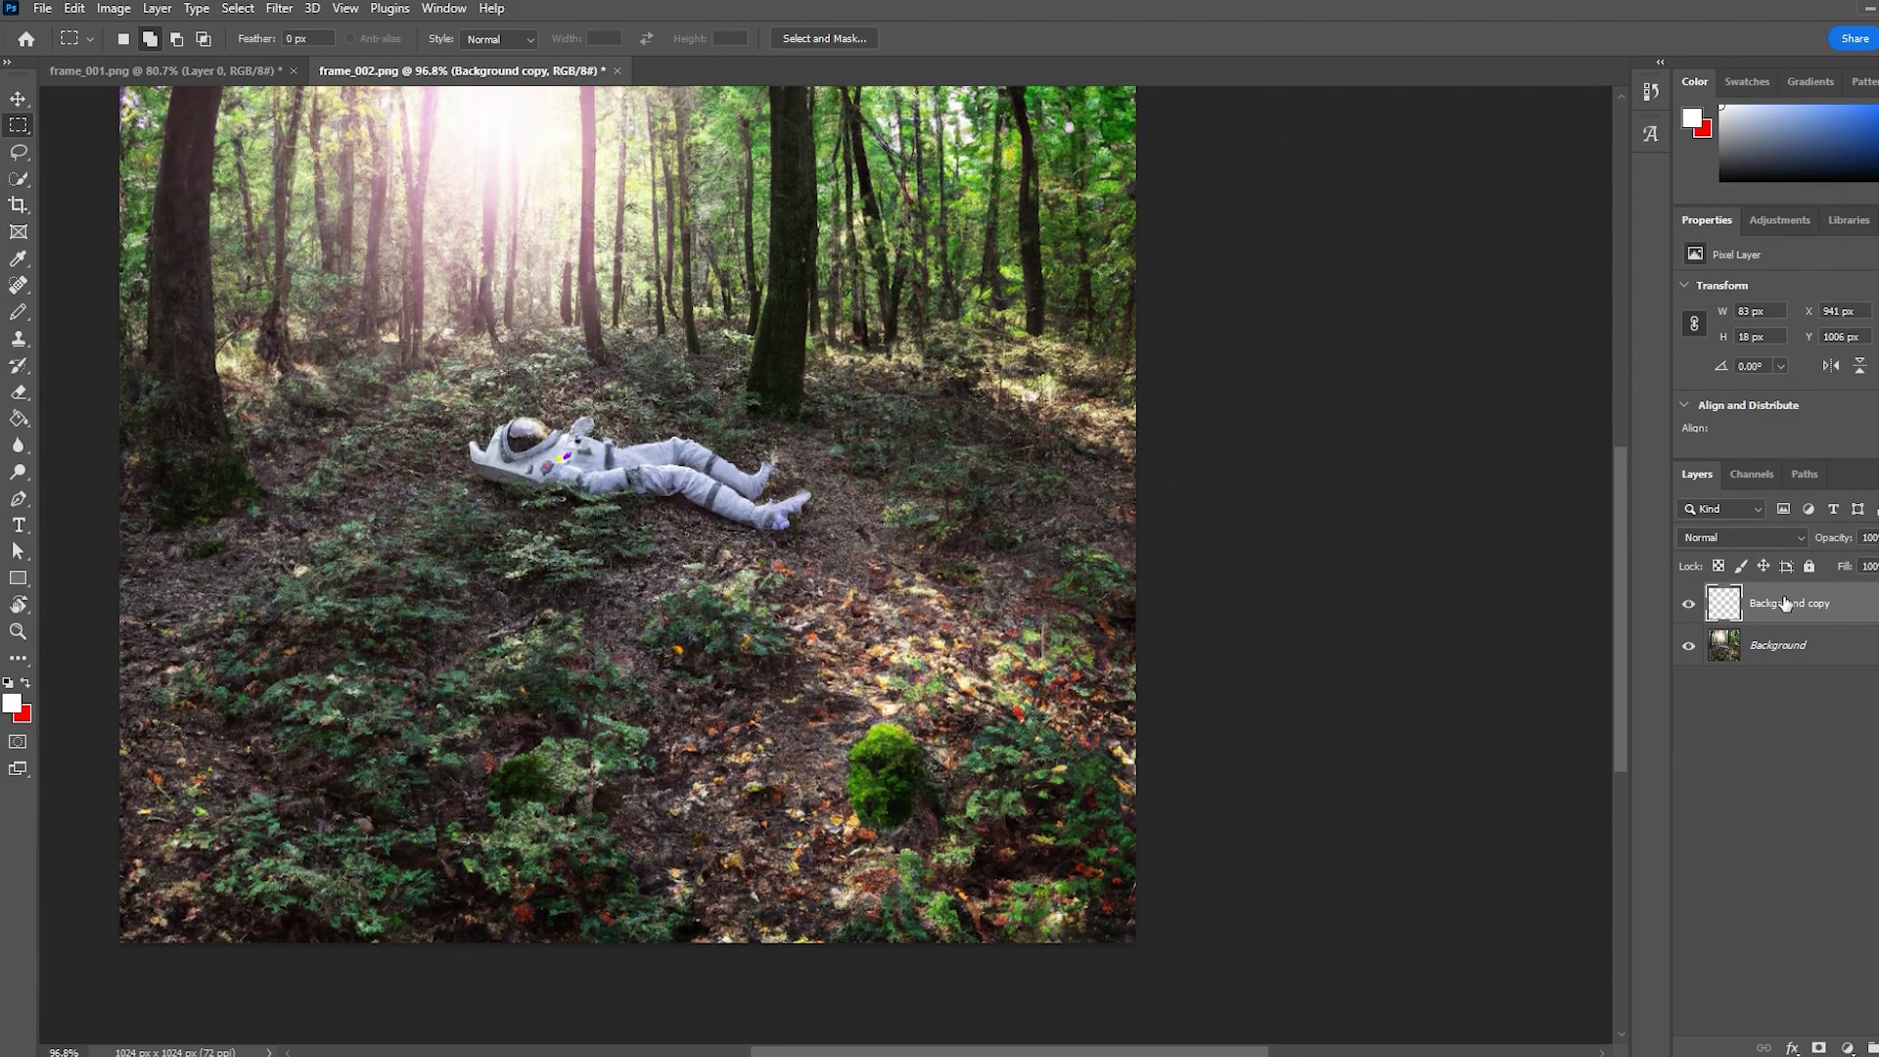
pyautogui.rightClick(1778, 648)
pyautogui.click(1839, 861)
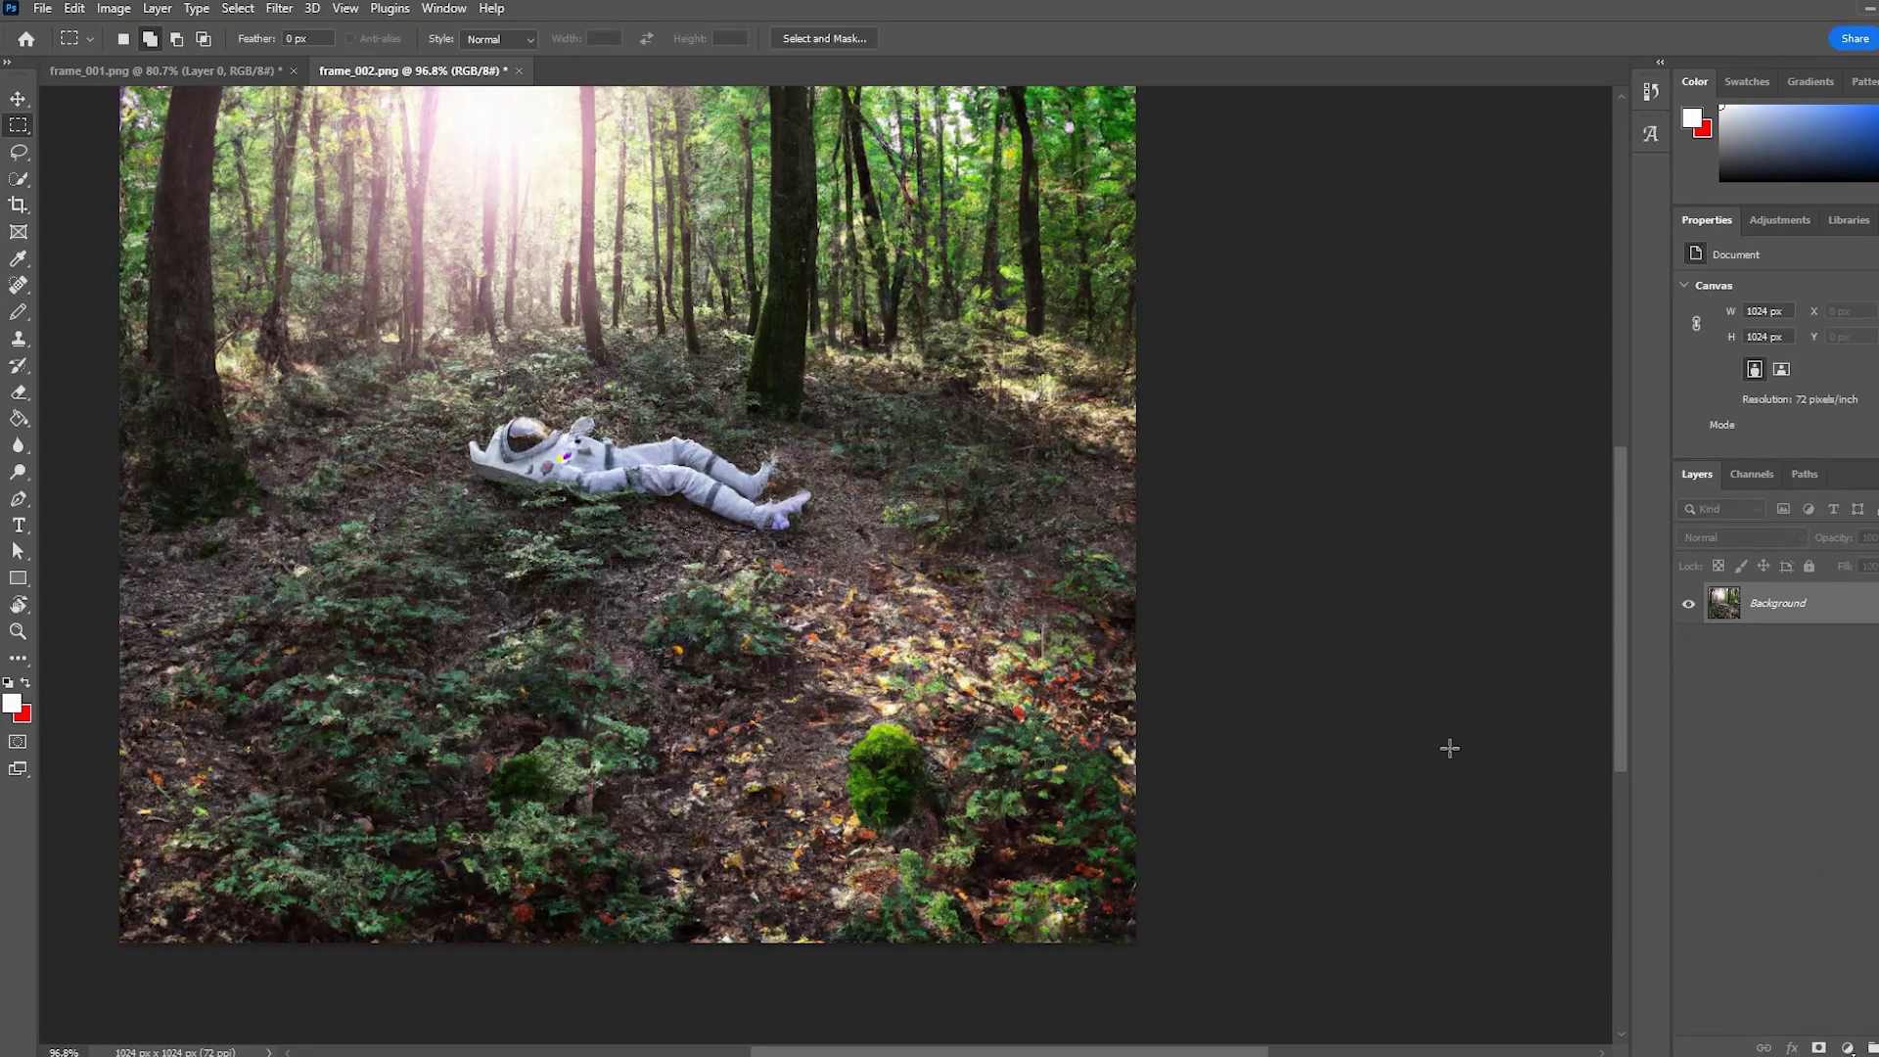
pyautogui.click(49, 7)
pyautogui.click(79, 235)
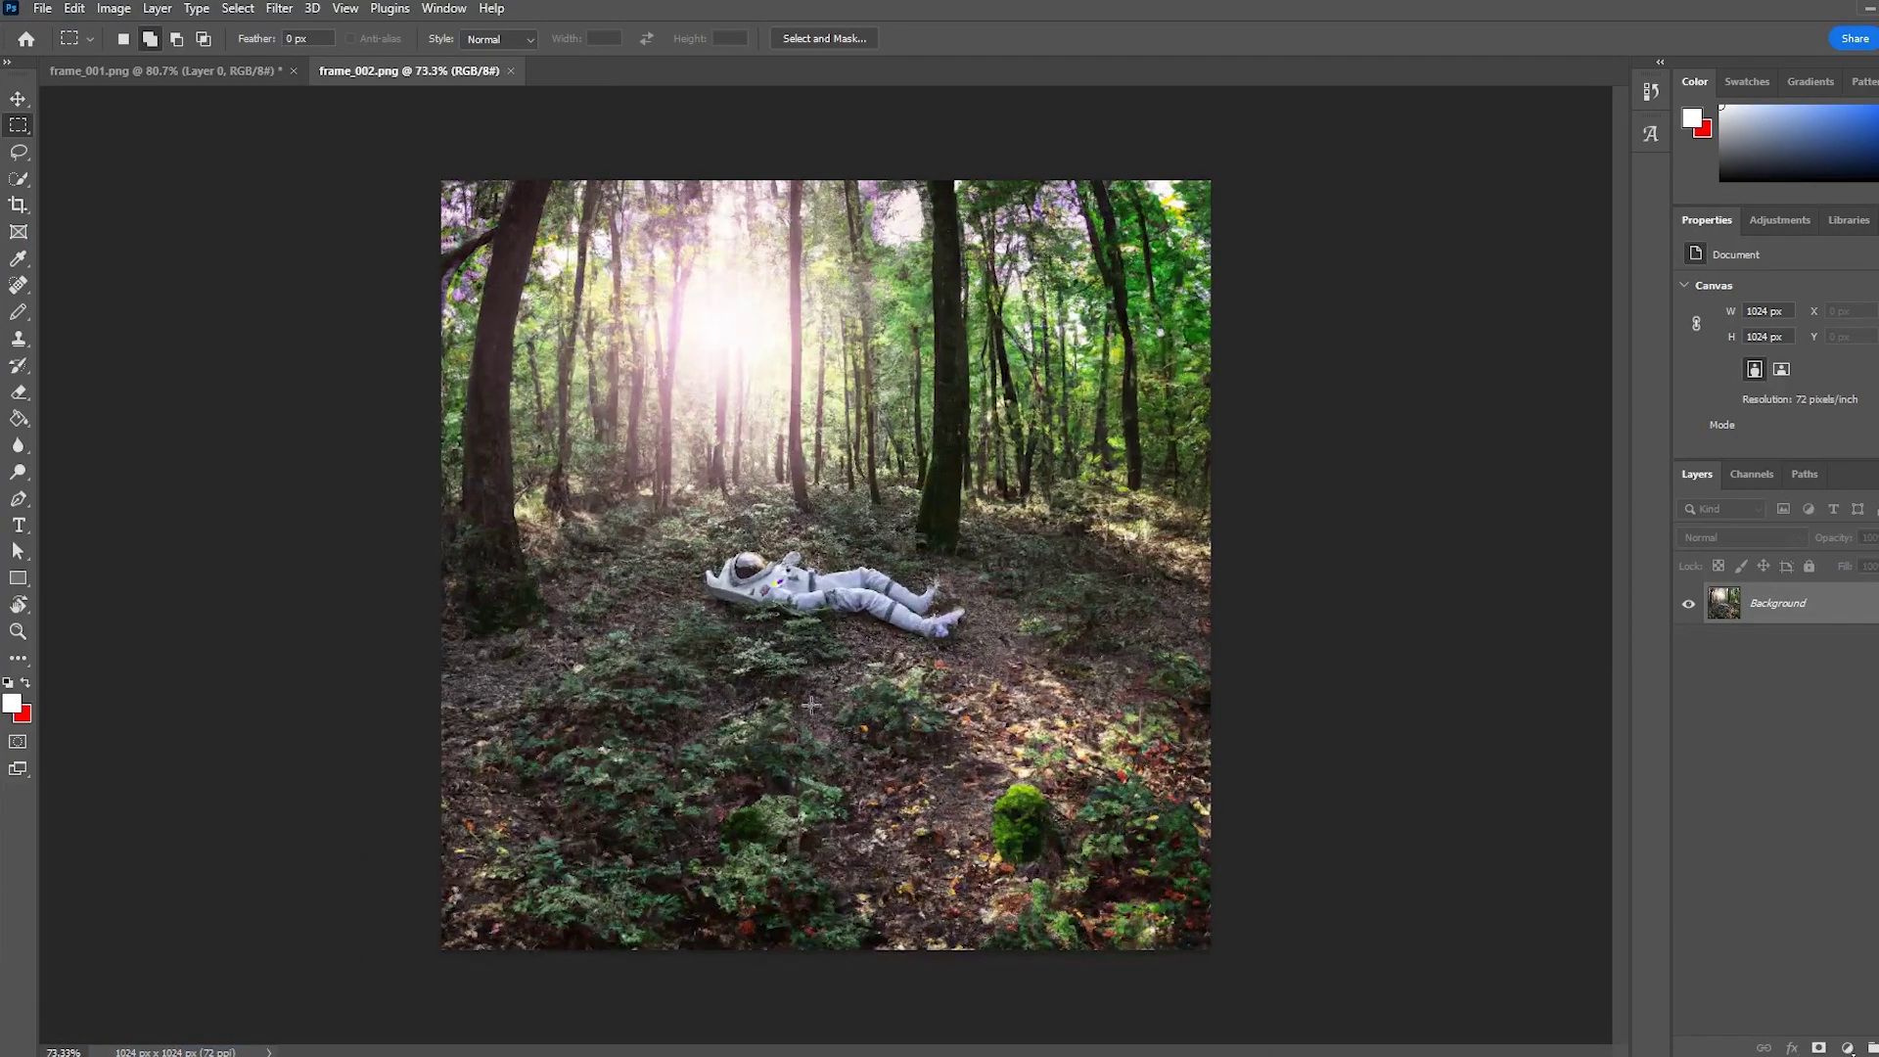
# Convert the background of frame_002.png to a normal layer and scale it to 30% about the canvas centre
pyautogui.scroll(1, 811, 706)
pyautogui.press('v')
pyautogui.doubleClick(1779, 603)
pyautogui.click(1138, 320)
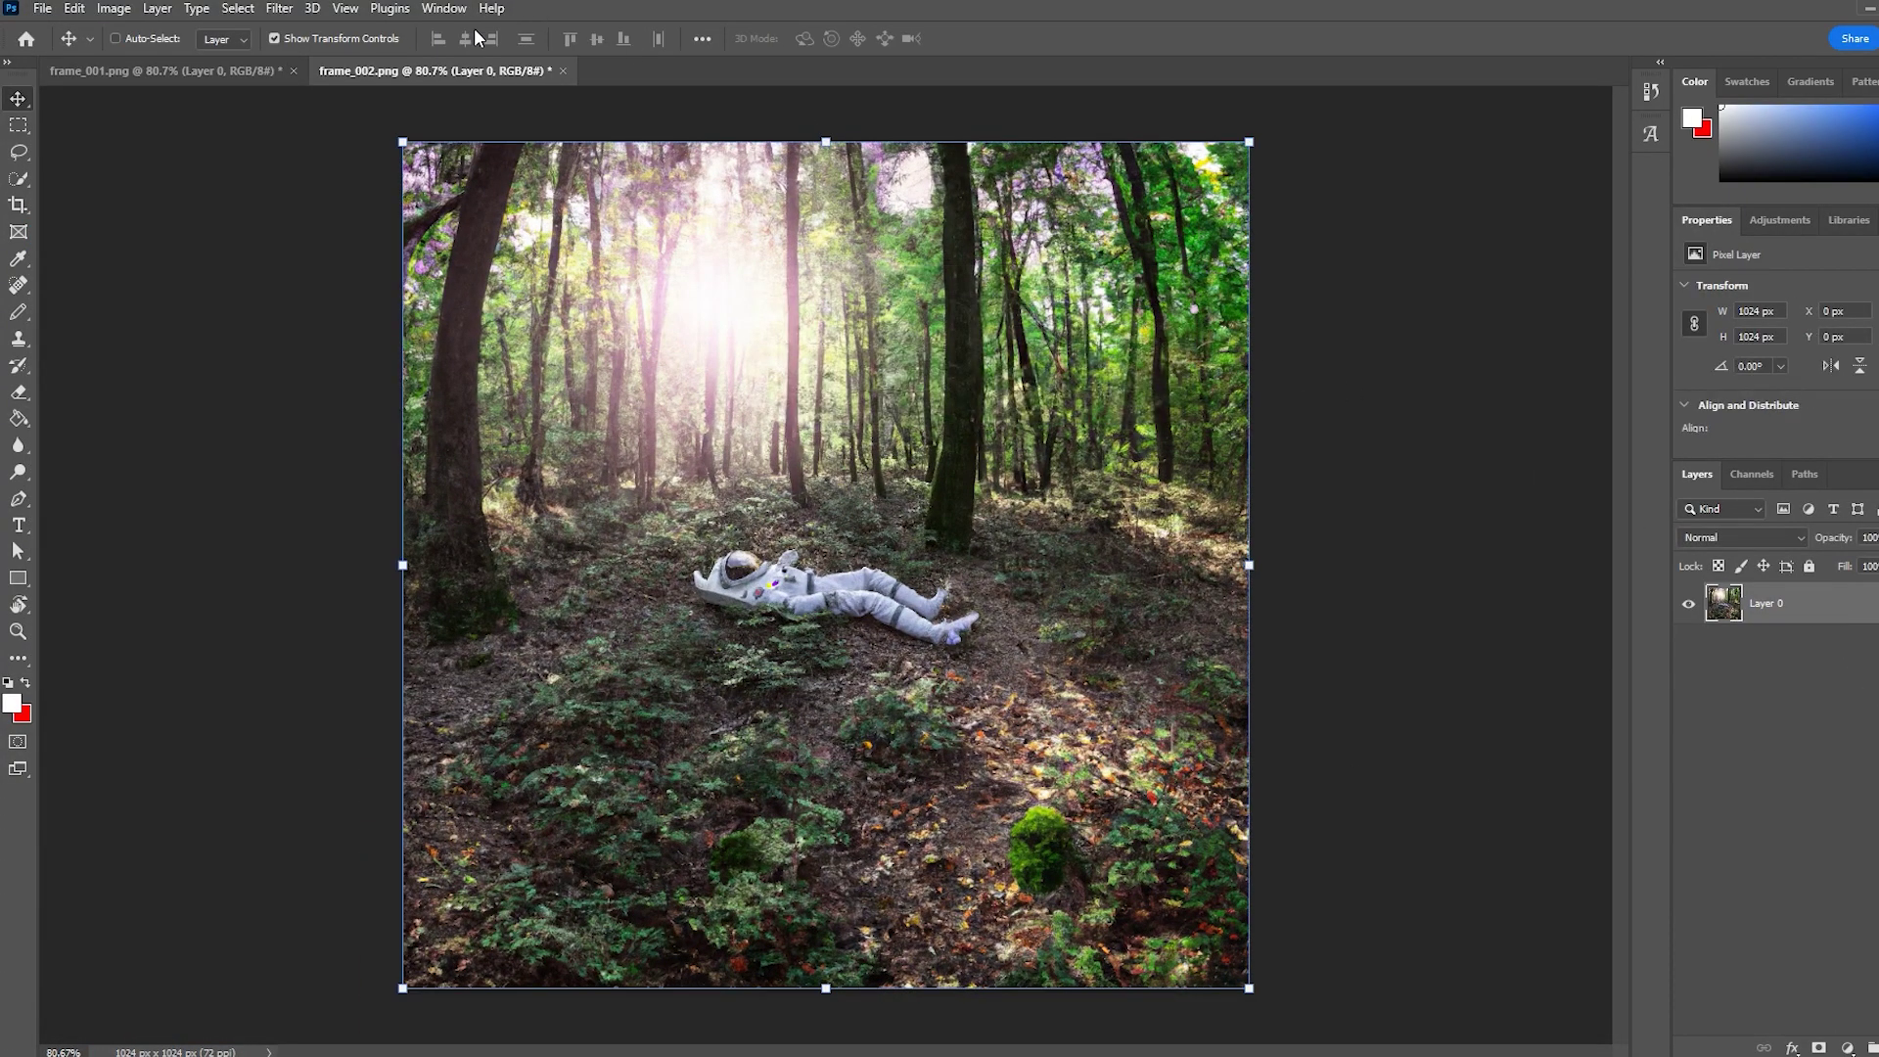
pyautogui.hotkey('ctrl', 't')
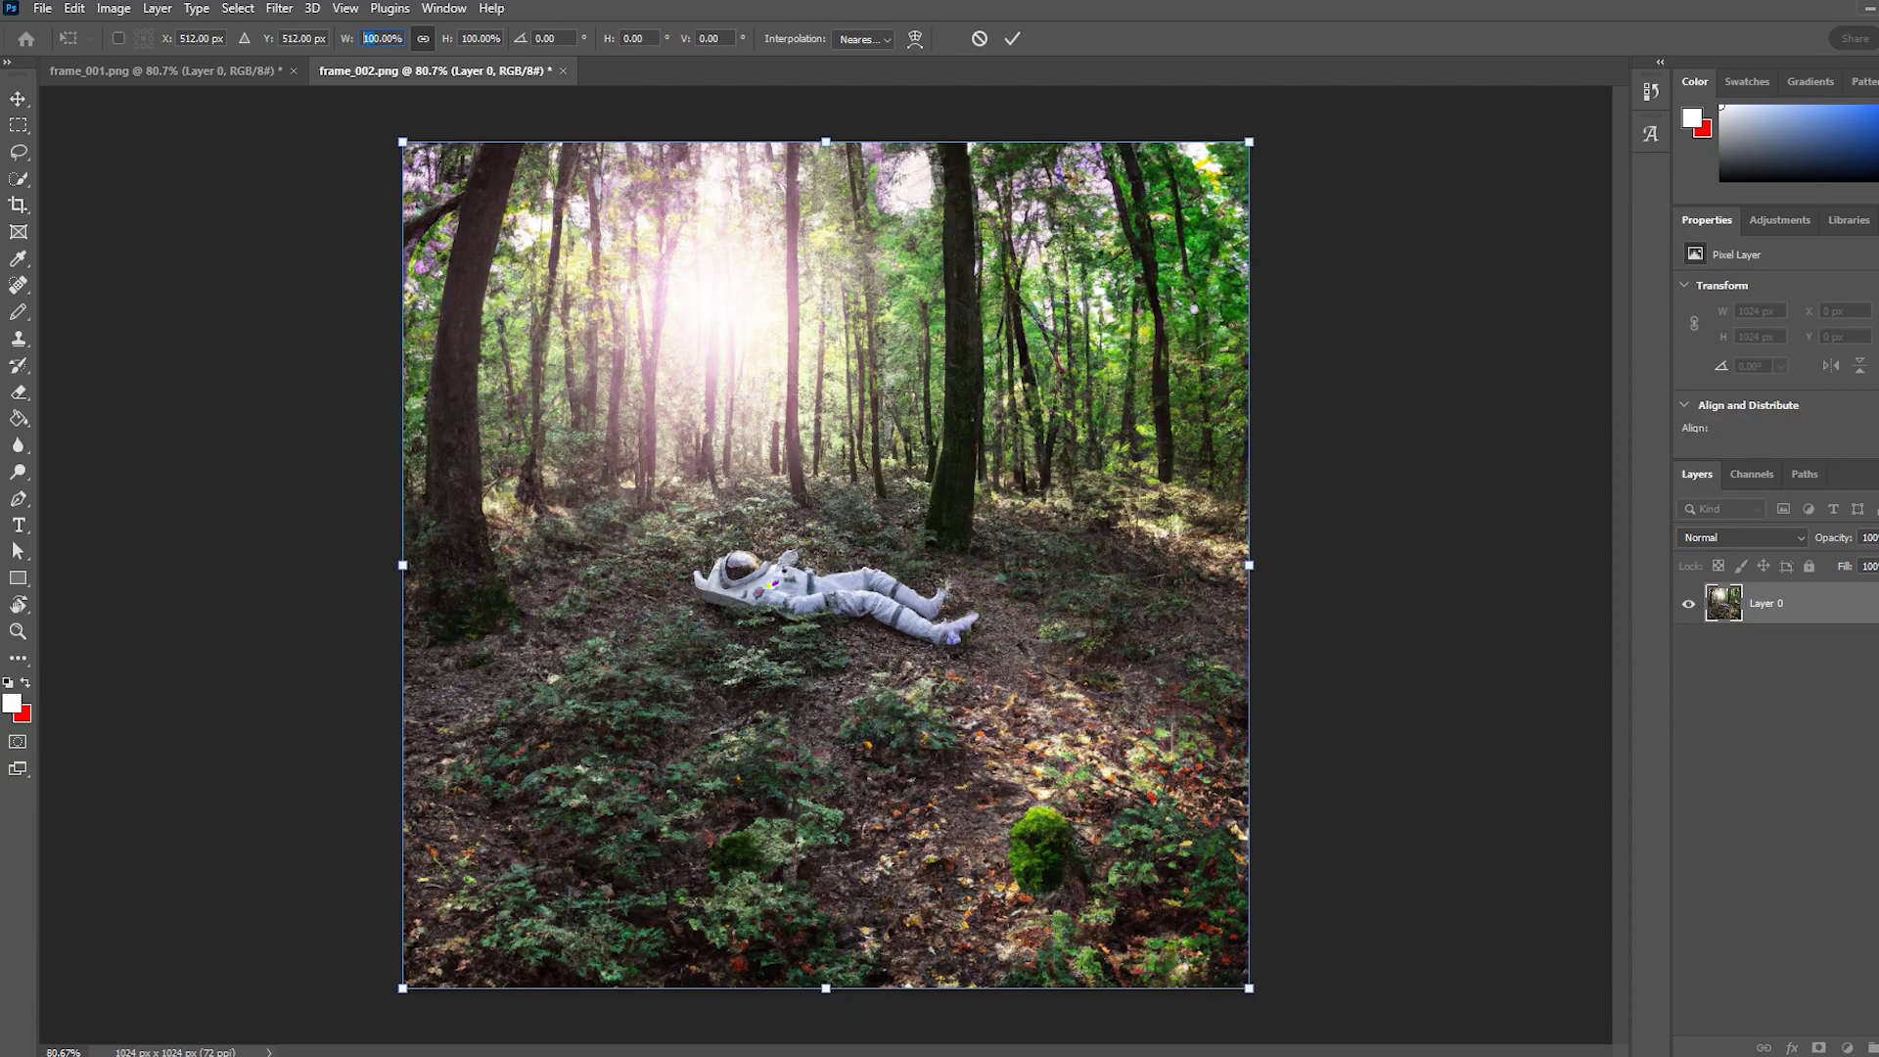
pyautogui.write('30')
pyautogui.press('Return')
pyautogui.press('Return')
# Save a copy of the scaled image as frame_002_resize.png in the example_image folder, accepting the PNG format options
pyautogui.click(43, 8)
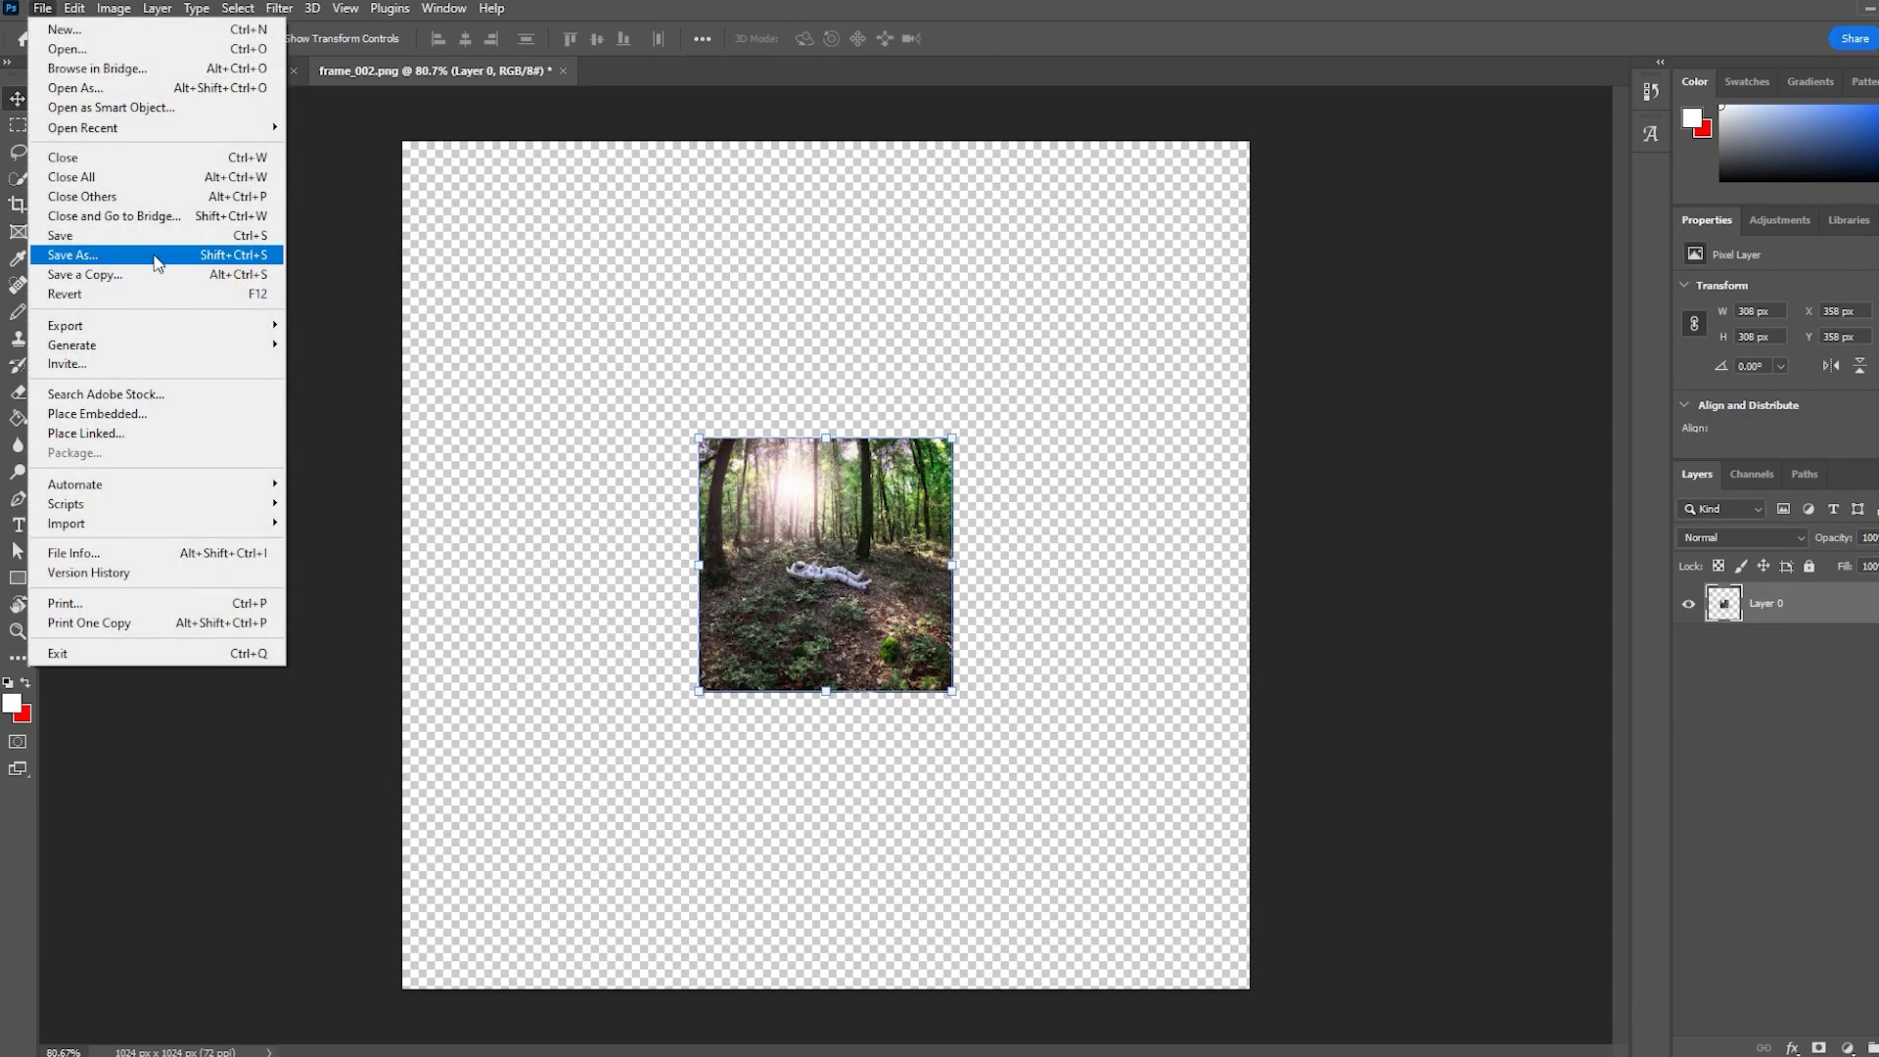
pyautogui.click(154, 263)
pyautogui.click(288, 200)
pyautogui.click(191, 410)
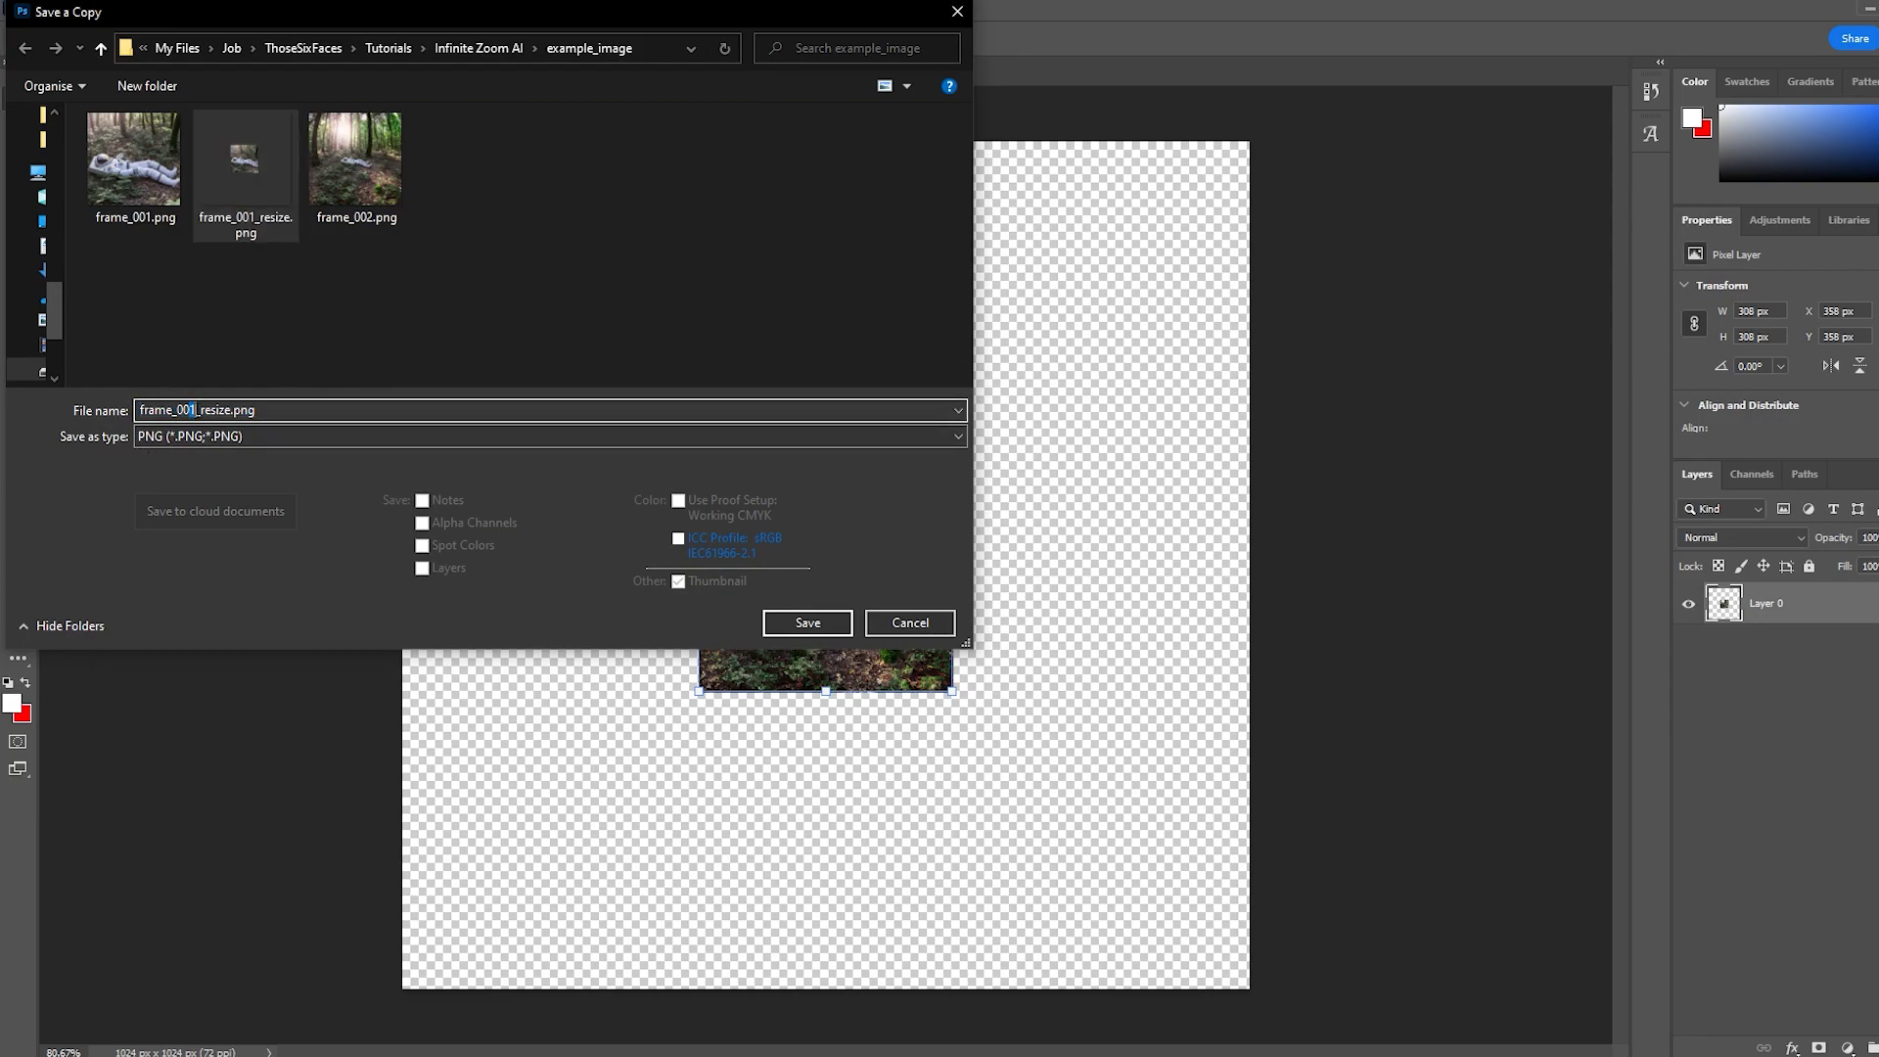
pyautogui.write('2')
pyautogui.press('Return')
pyautogui.press('Return')
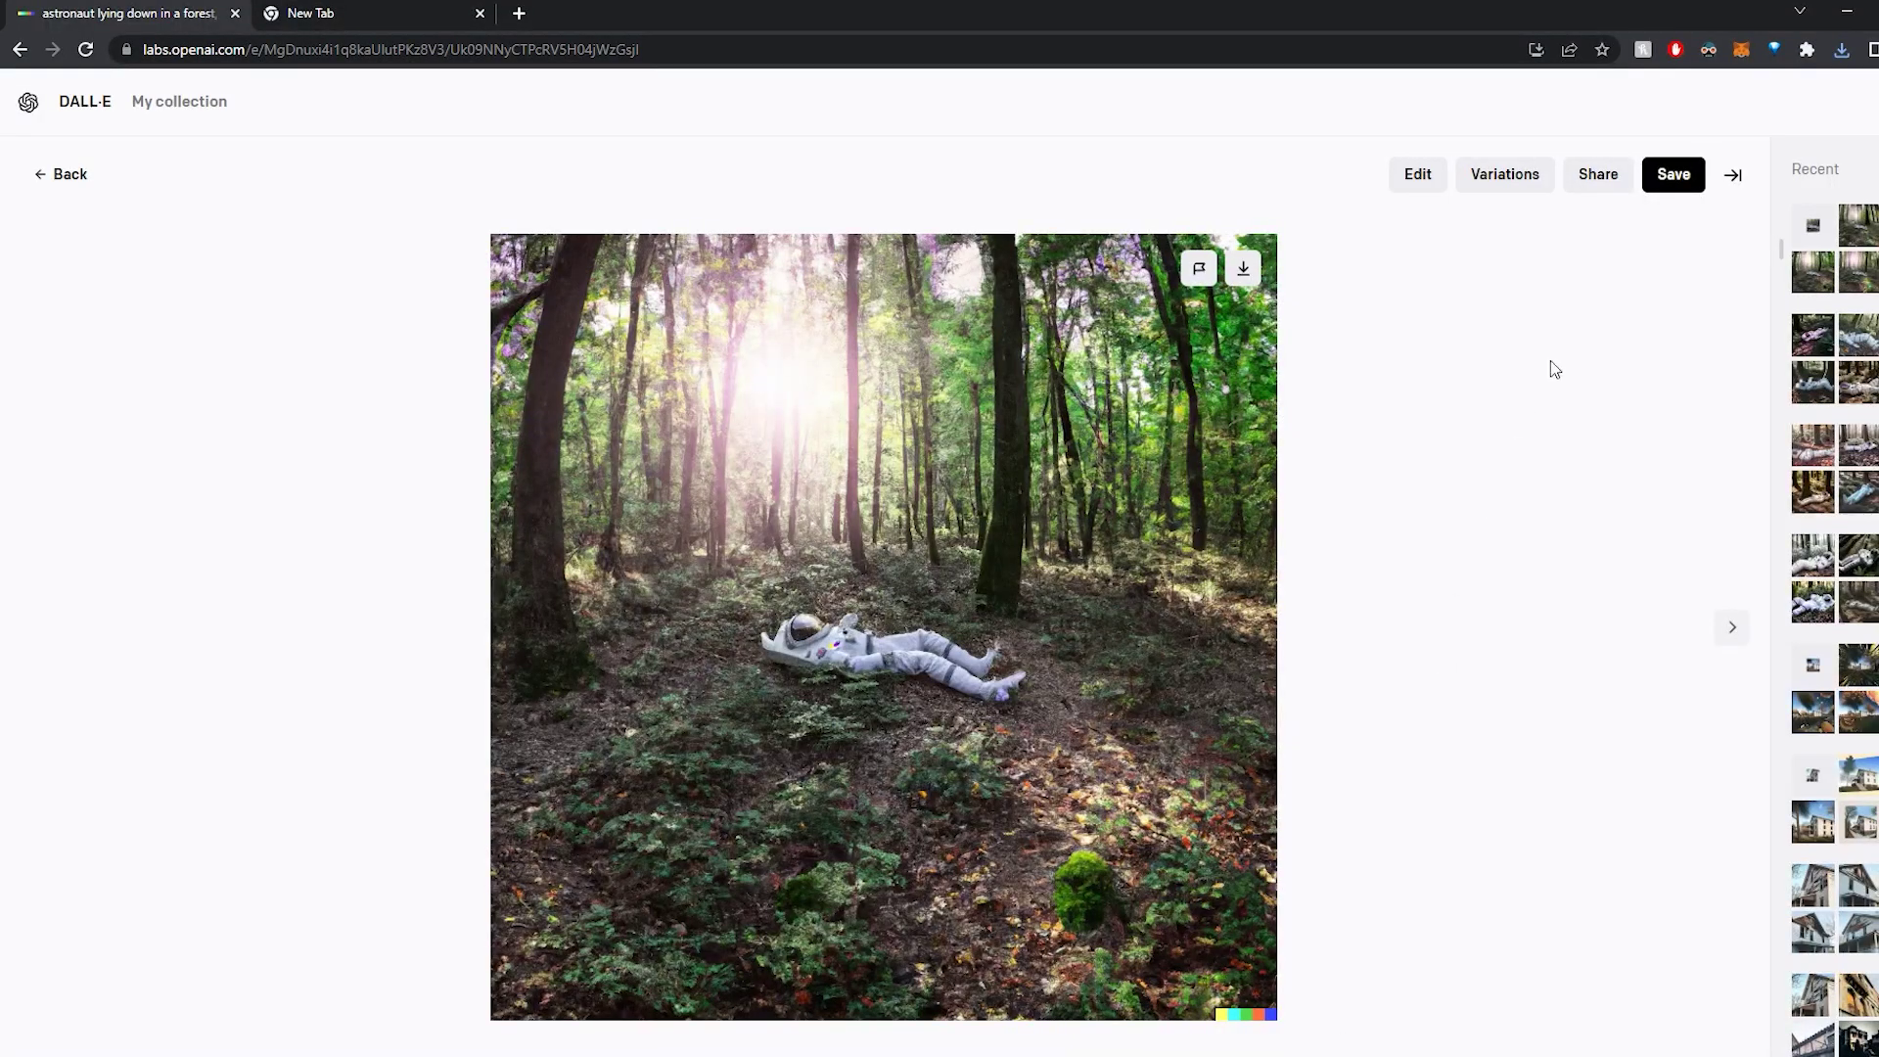
# Switch to DALL·E, upload the frame_002_resize.png image and open it for editing
pyautogui.click(61, 174)
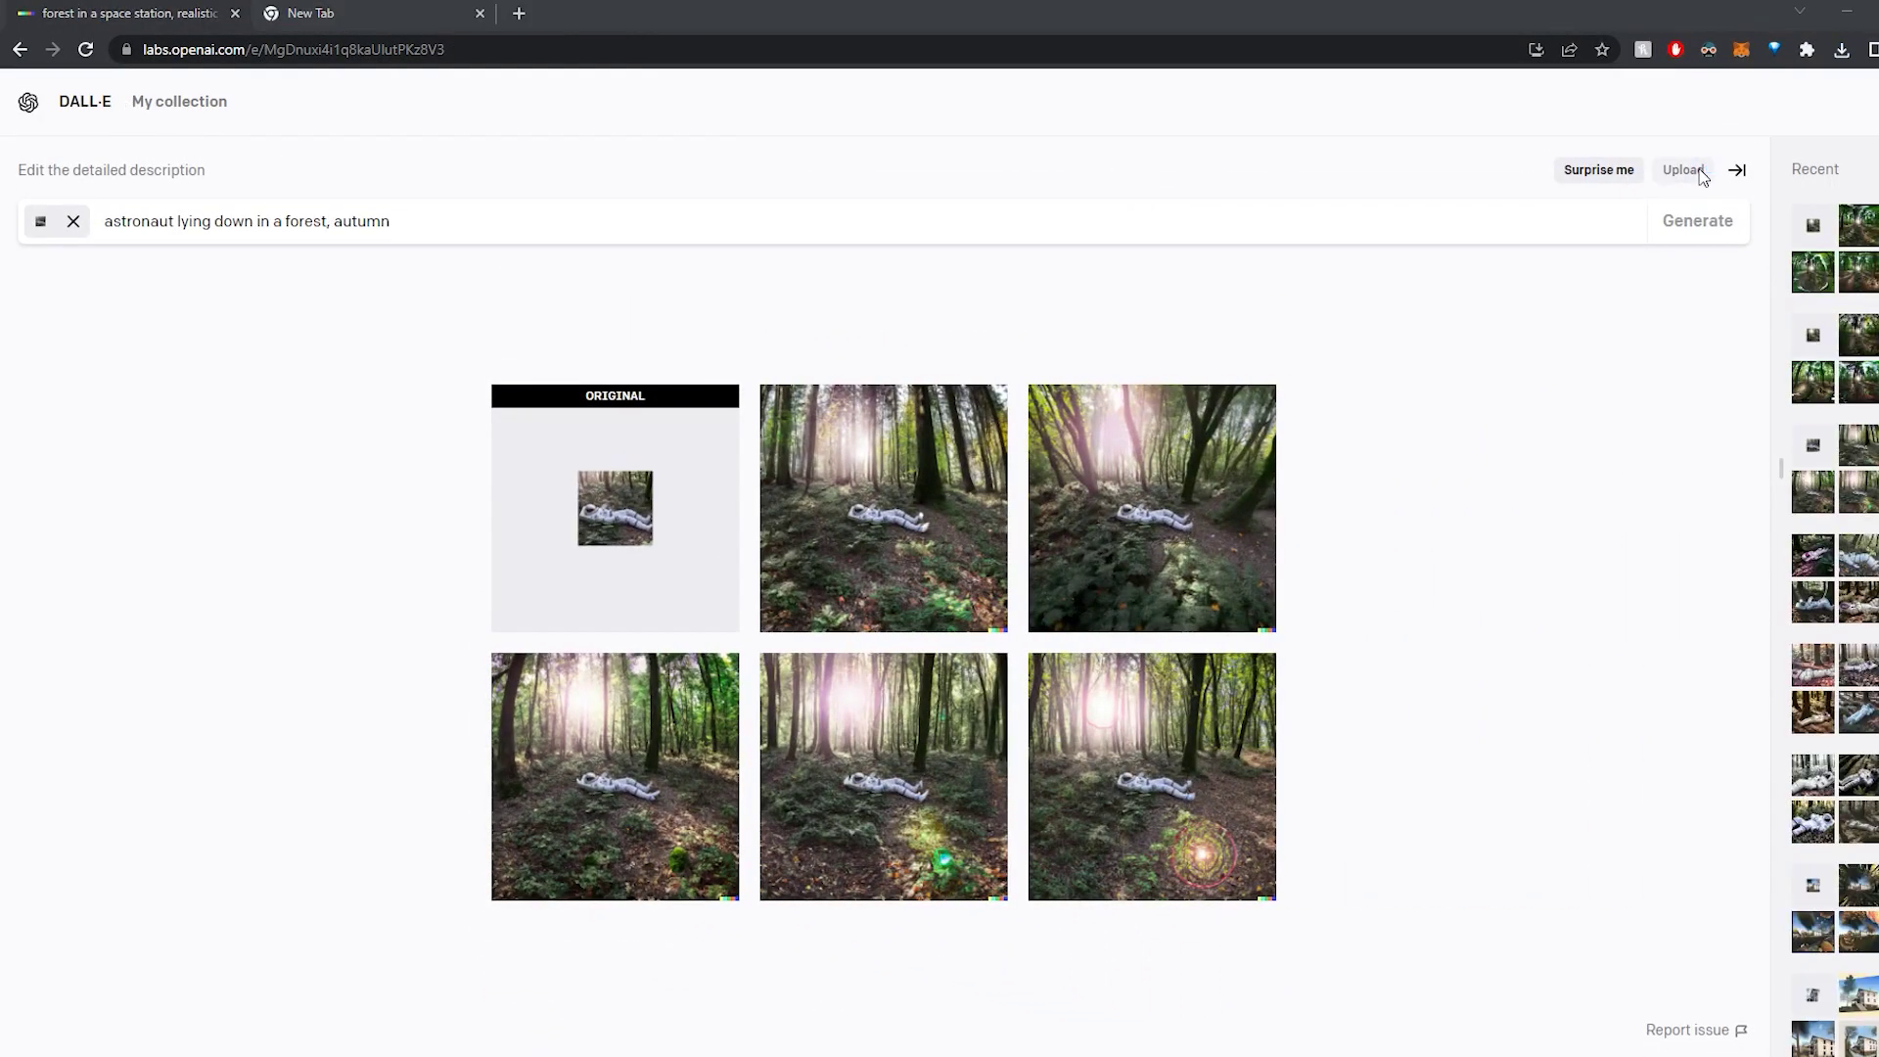
pyautogui.click(1701, 170)
pyautogui.doubleClick(655, 358)
pyautogui.click(987, 773)
pyautogui.click(986, 759)
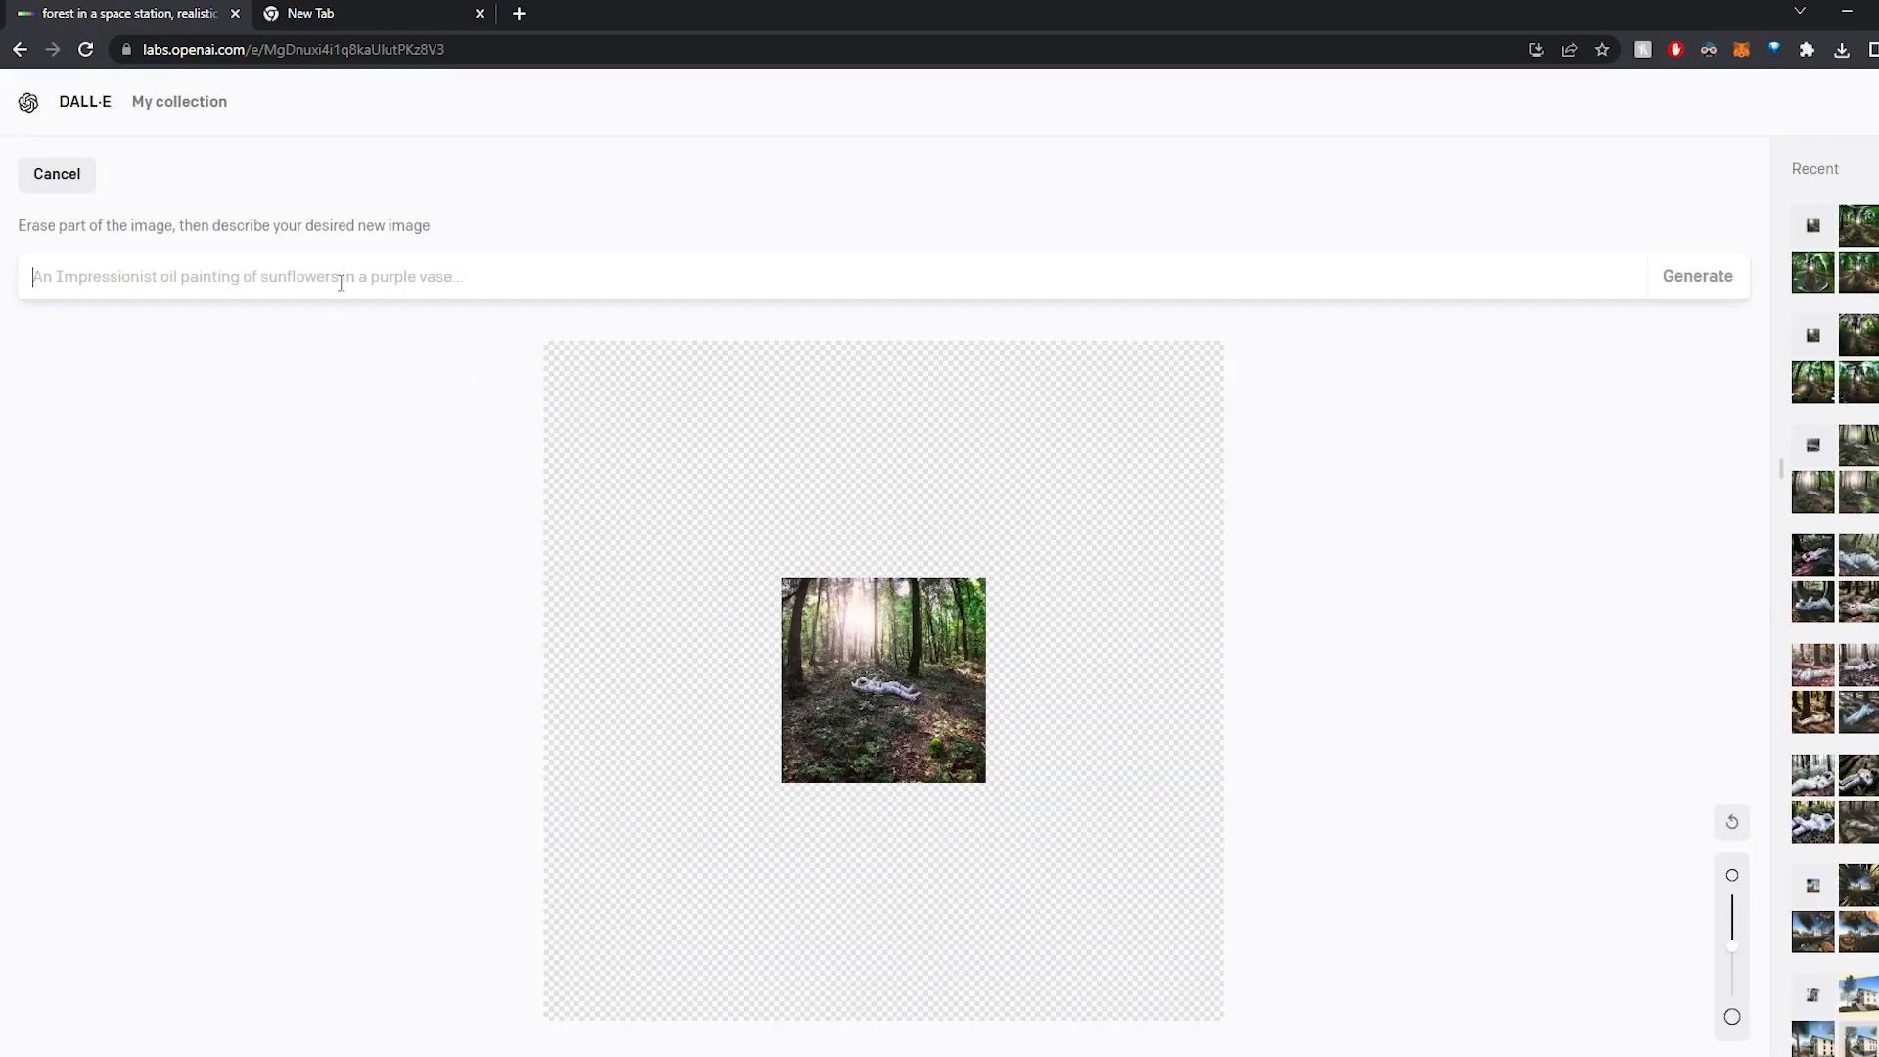
# Generate an edit with the prompt "futuristic scifi cyberspace cyberpunk", erasing a spot in the empty area around the picture
pyautogui.write('fu')
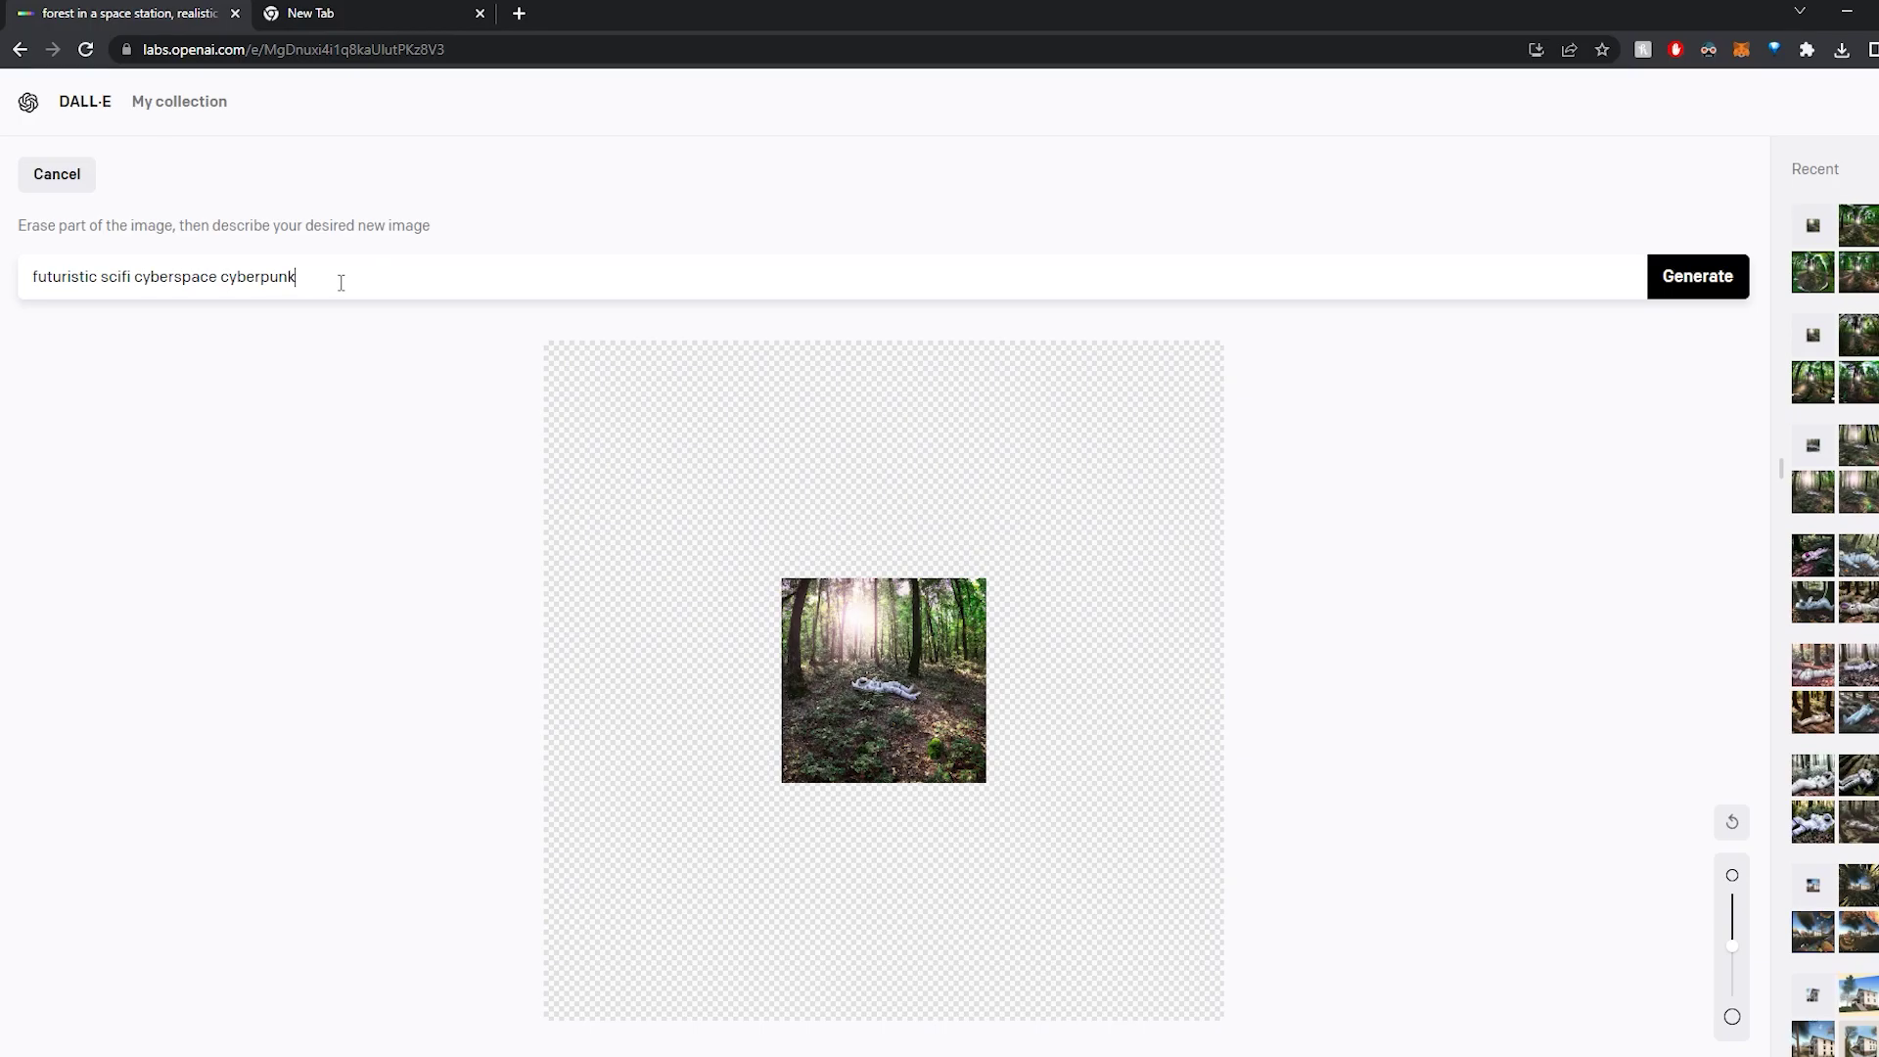
pyautogui.click(1708, 286)
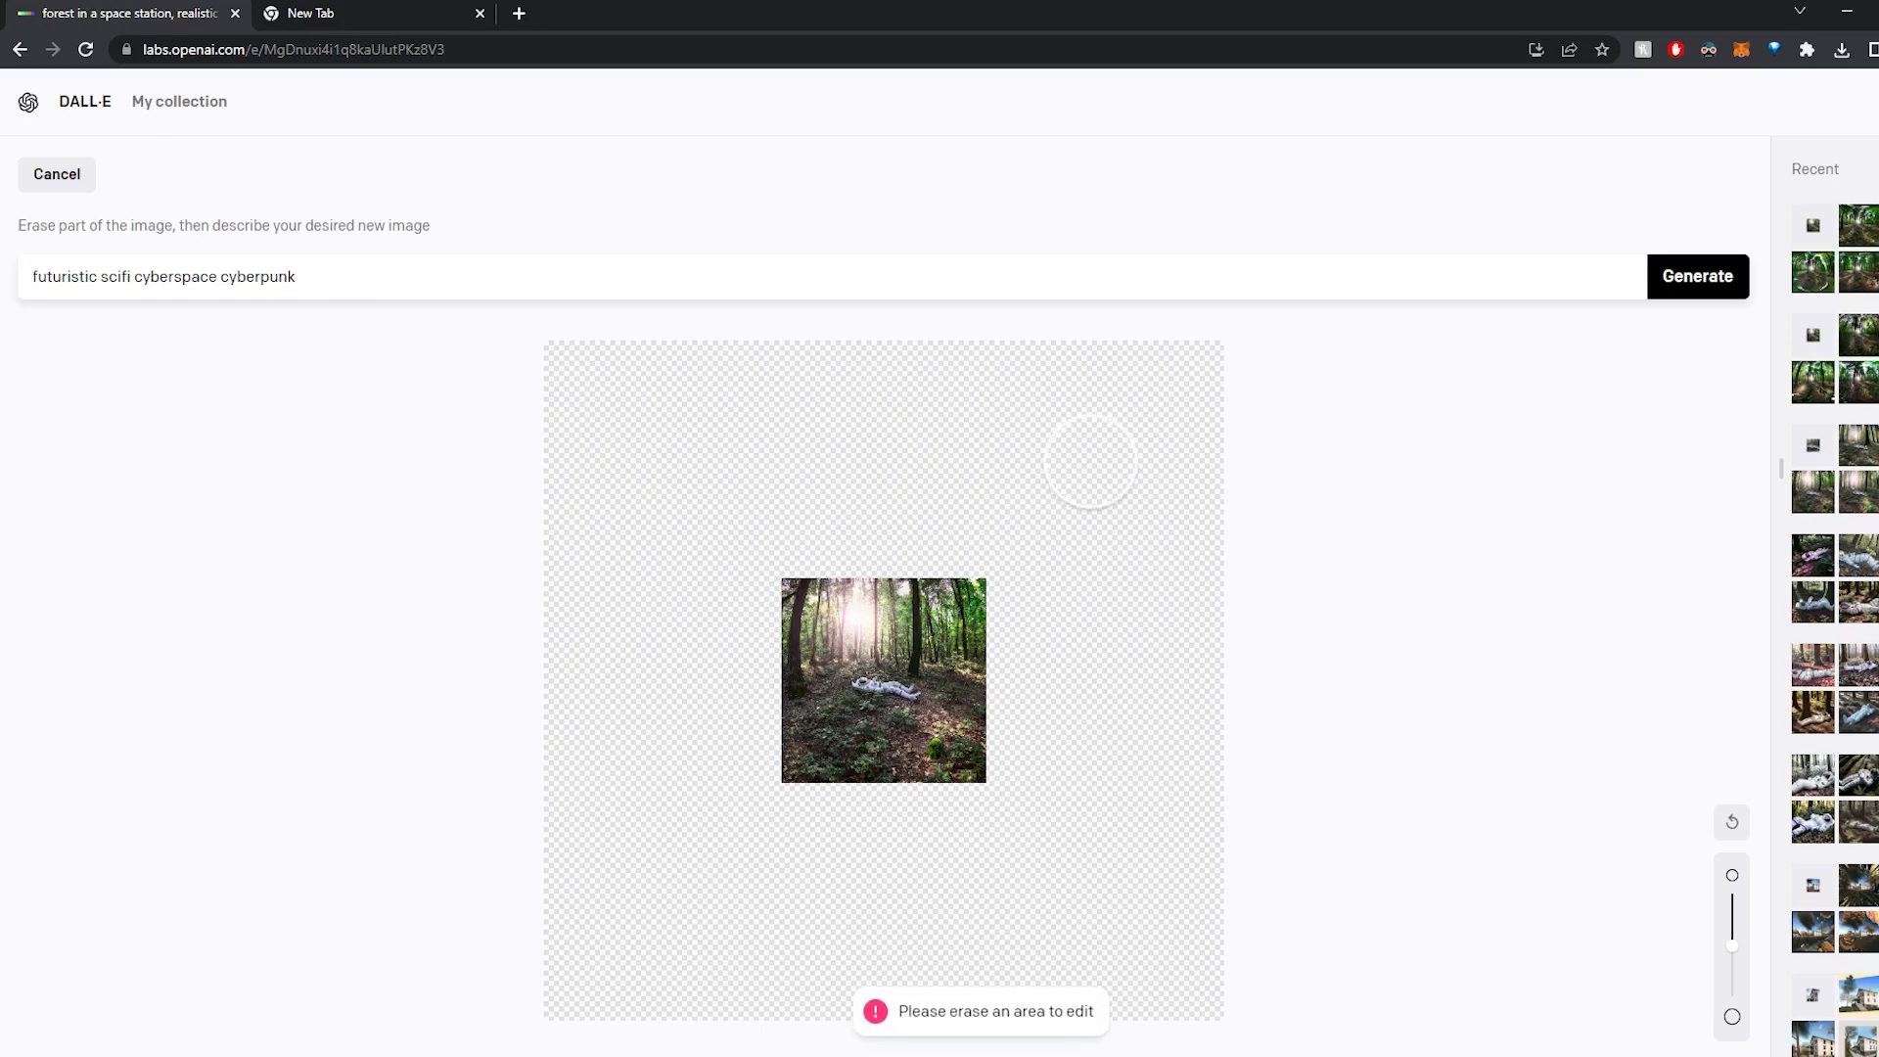
pyautogui.click(1704, 278)
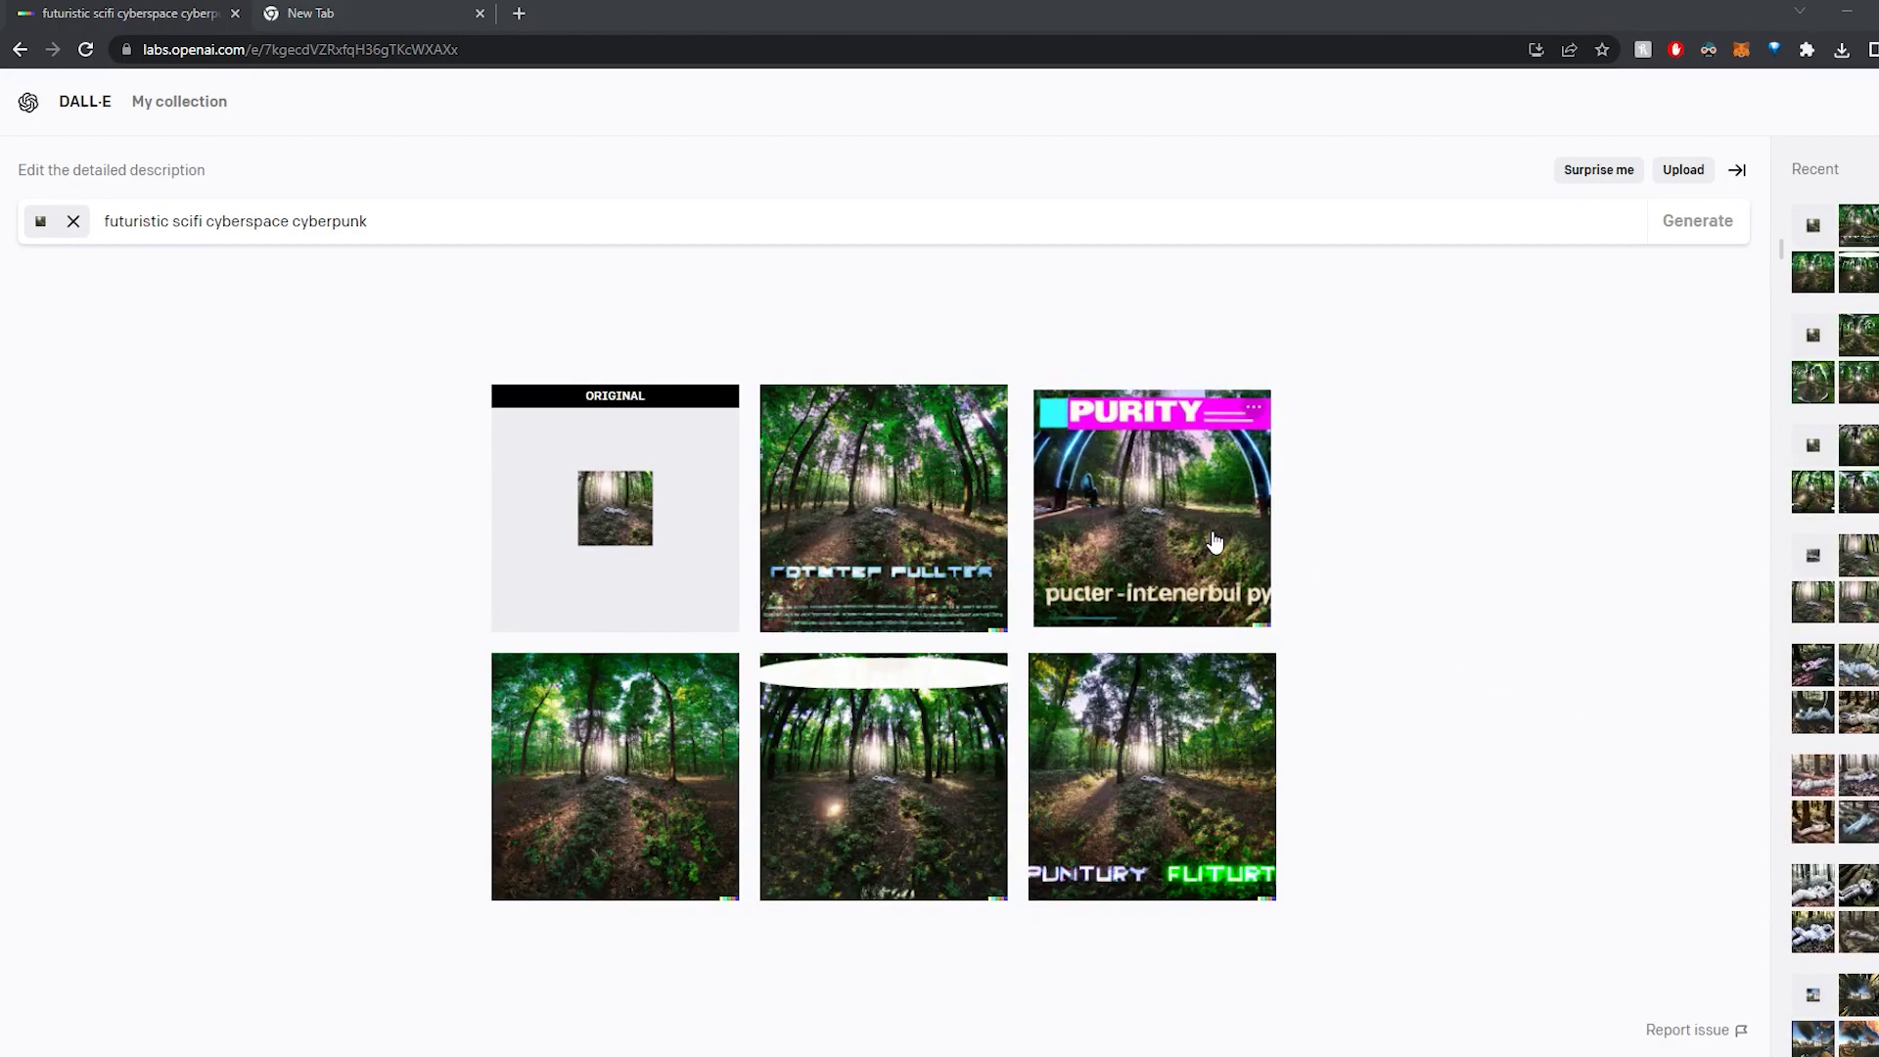
# Edit the generated image with the pink "PURITY" banner, erasing the banner and the lower text, and regenerate it with the same prompt
pyautogui.click(897, 452)
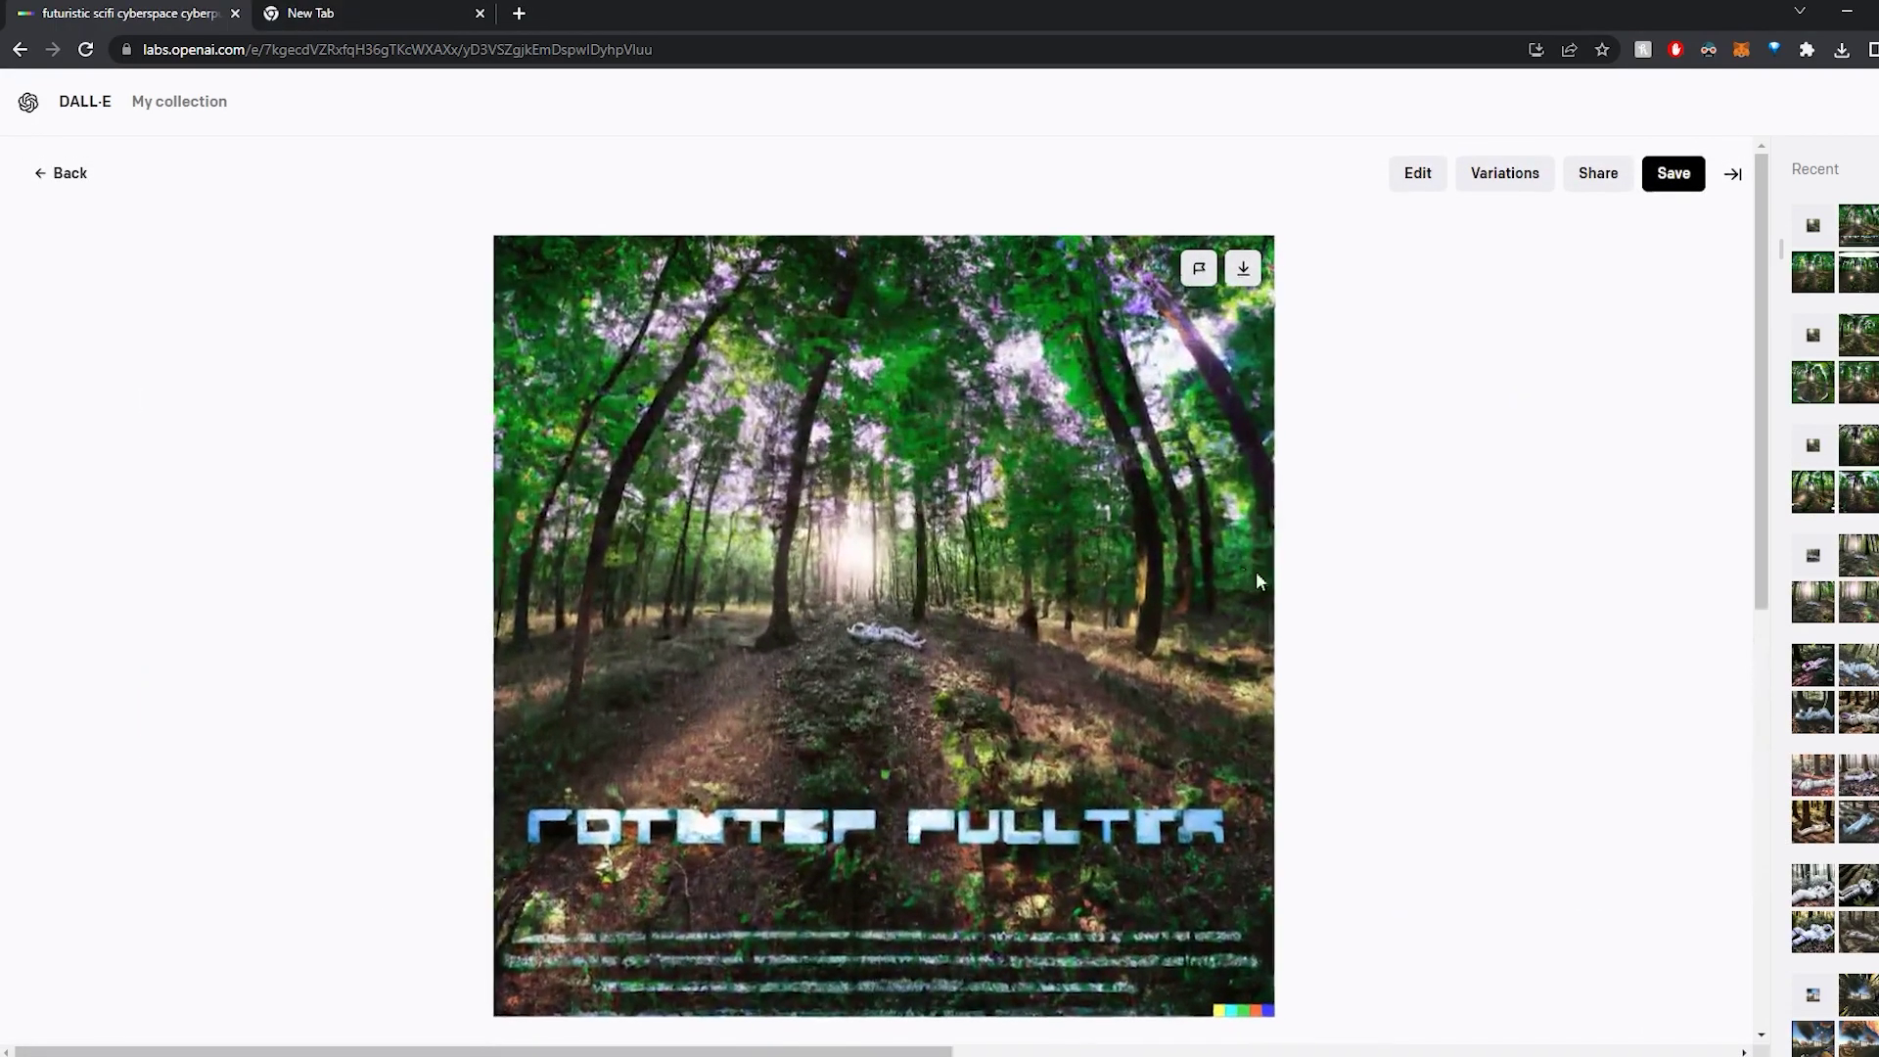
pyautogui.click(1731, 636)
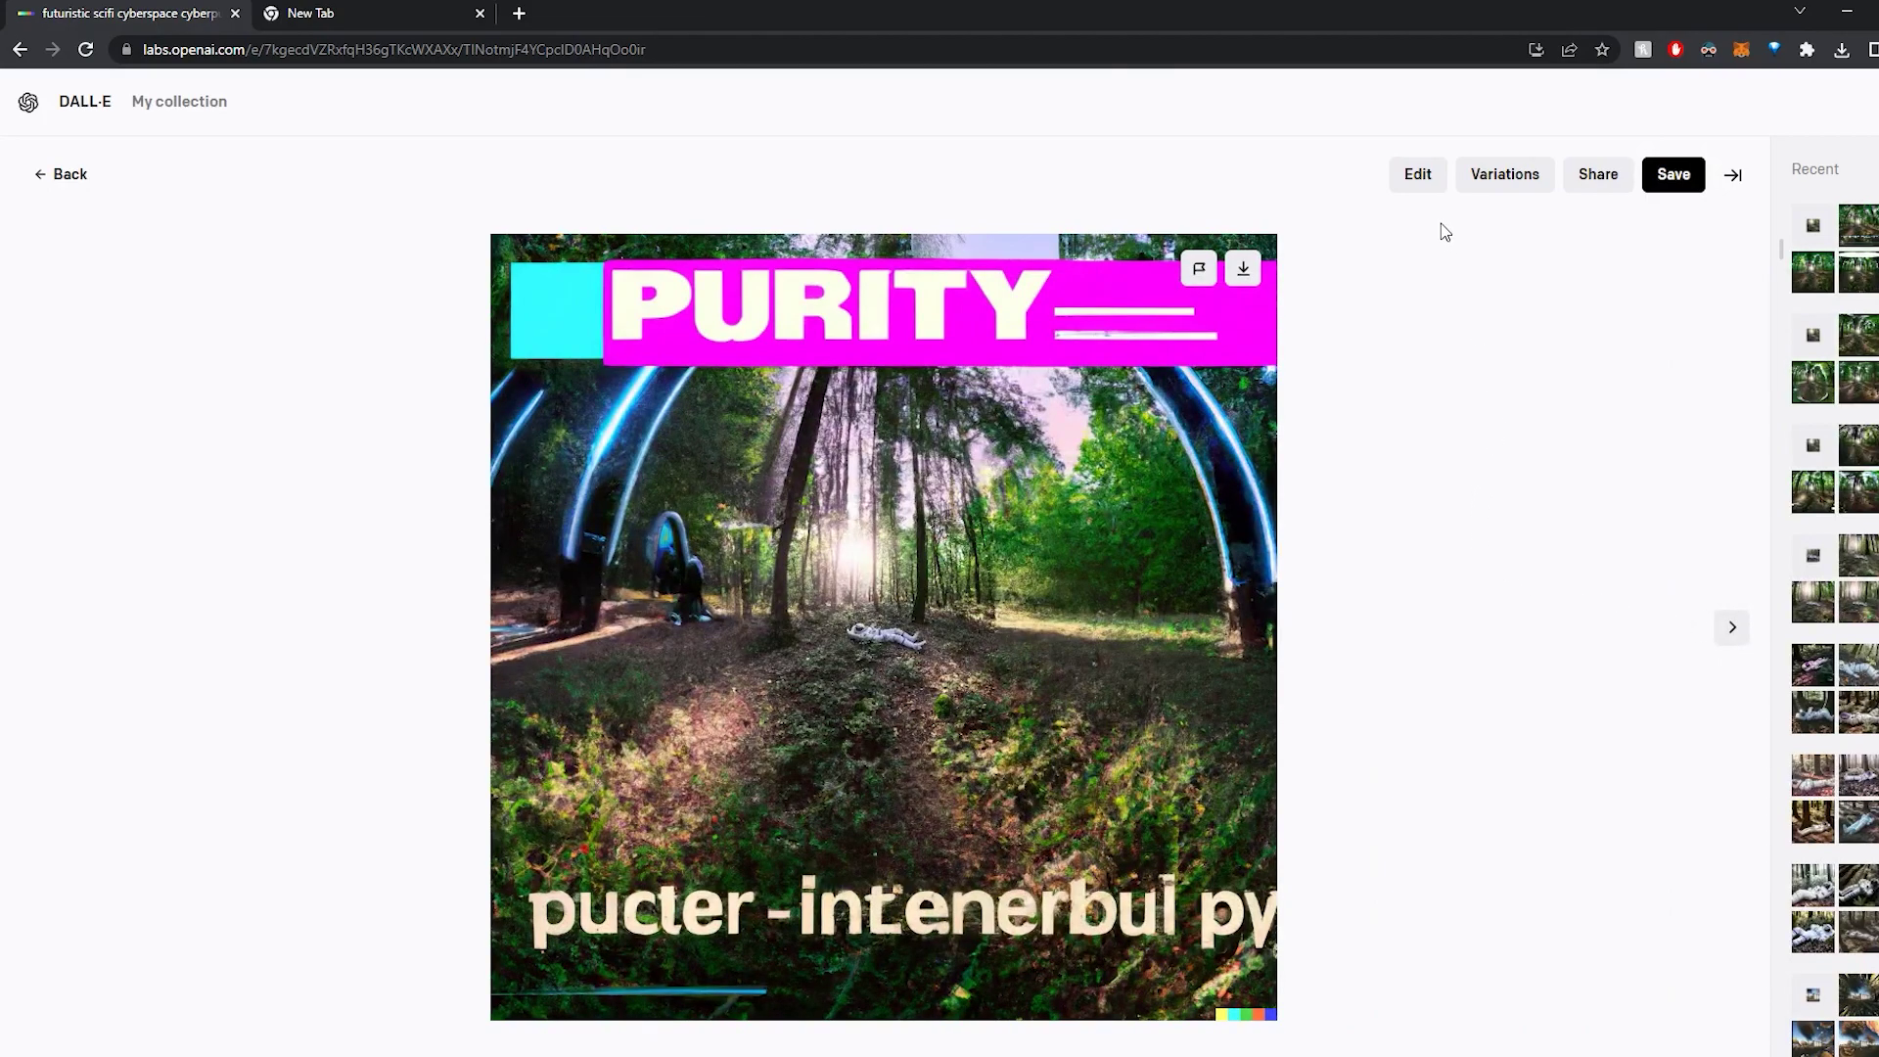
pyautogui.click(1419, 181)
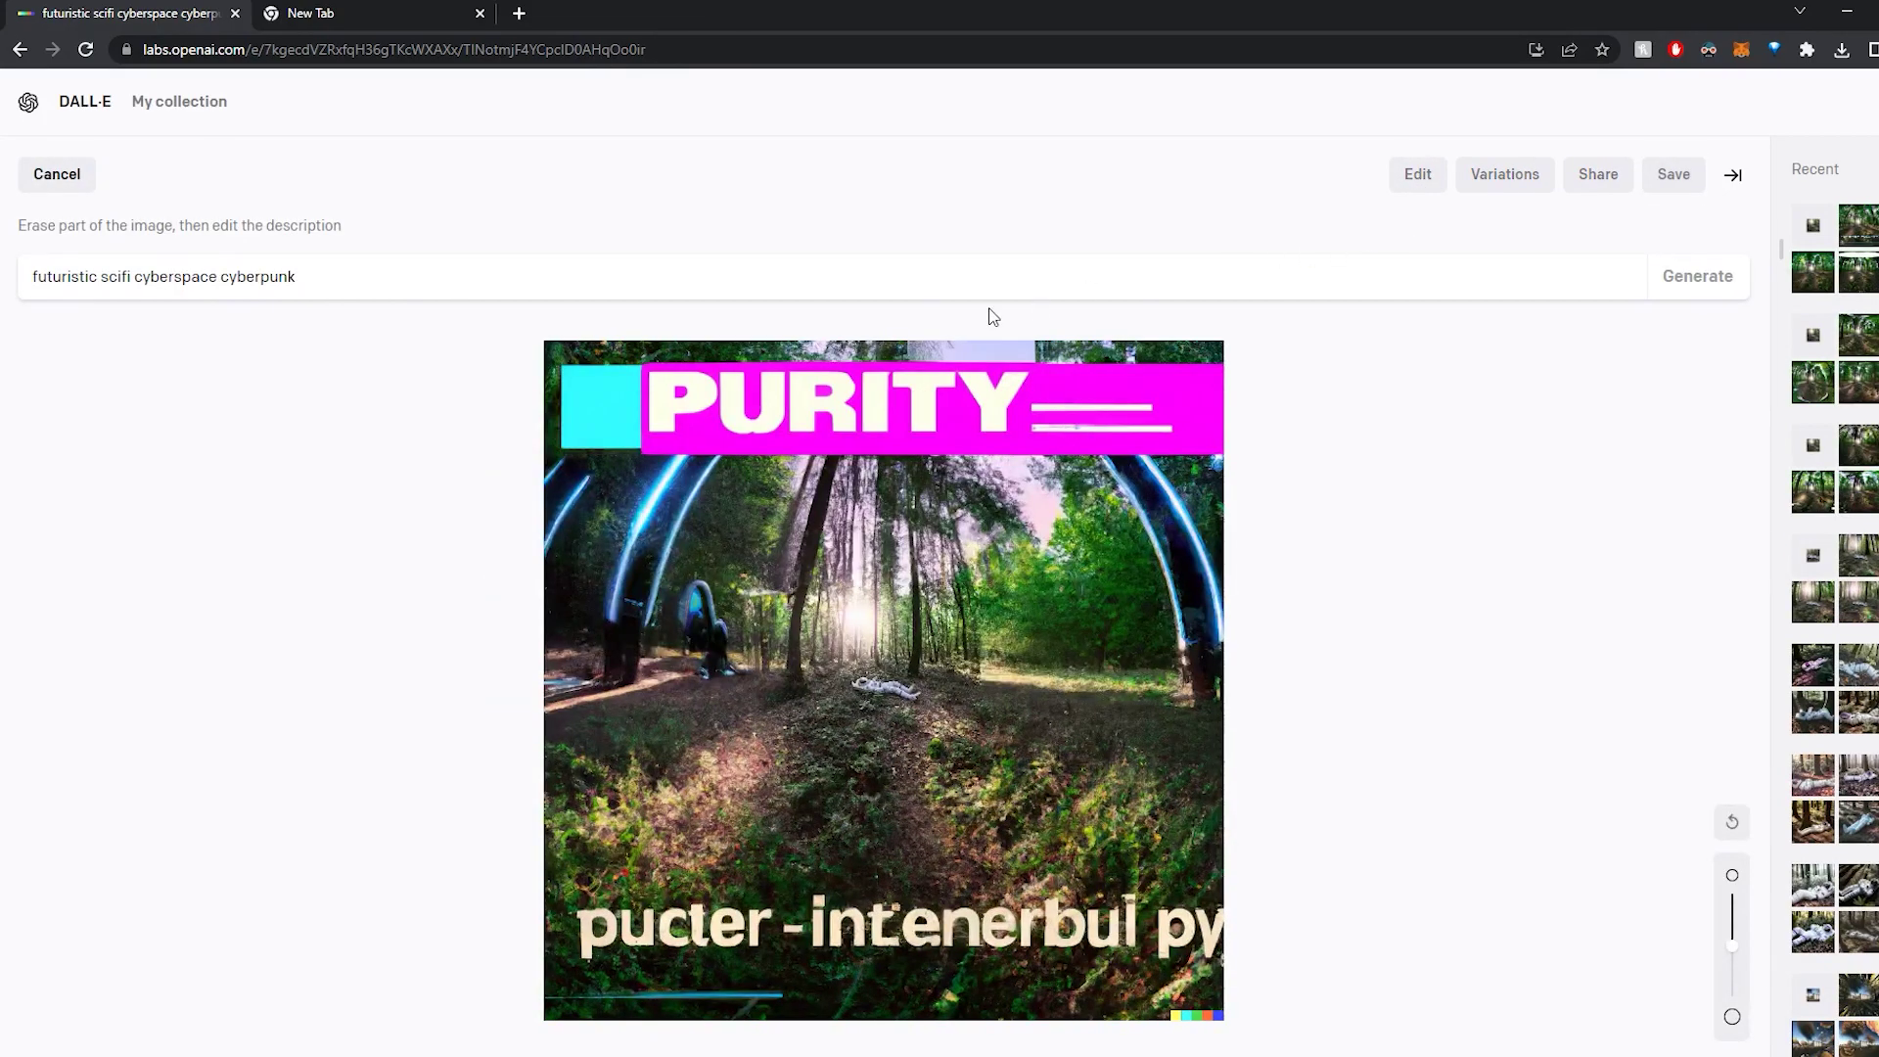
pyautogui.moveTo(592, 402)
pyautogui.mouseDown()
pyautogui.moveTo(574, 398)
pyautogui.moveTo(1146, 419)
pyautogui.moveTo(1179, 397)
pyautogui.moveTo(749, 391)
pyautogui.moveTo(598, 416)
pyautogui.moveTo(715, 431)
pyautogui.moveTo(1214, 395)
pyautogui.mouseUp()
pyautogui.moveTo(585, 935)
pyautogui.mouseDown()
pyautogui.moveTo(1189, 925)
pyautogui.moveTo(1170, 999)
pyautogui.moveTo(1189, 1001)
pyautogui.mouseUp()
pyautogui.moveTo(768, 994); pyautogui.dragTo(546, 994)
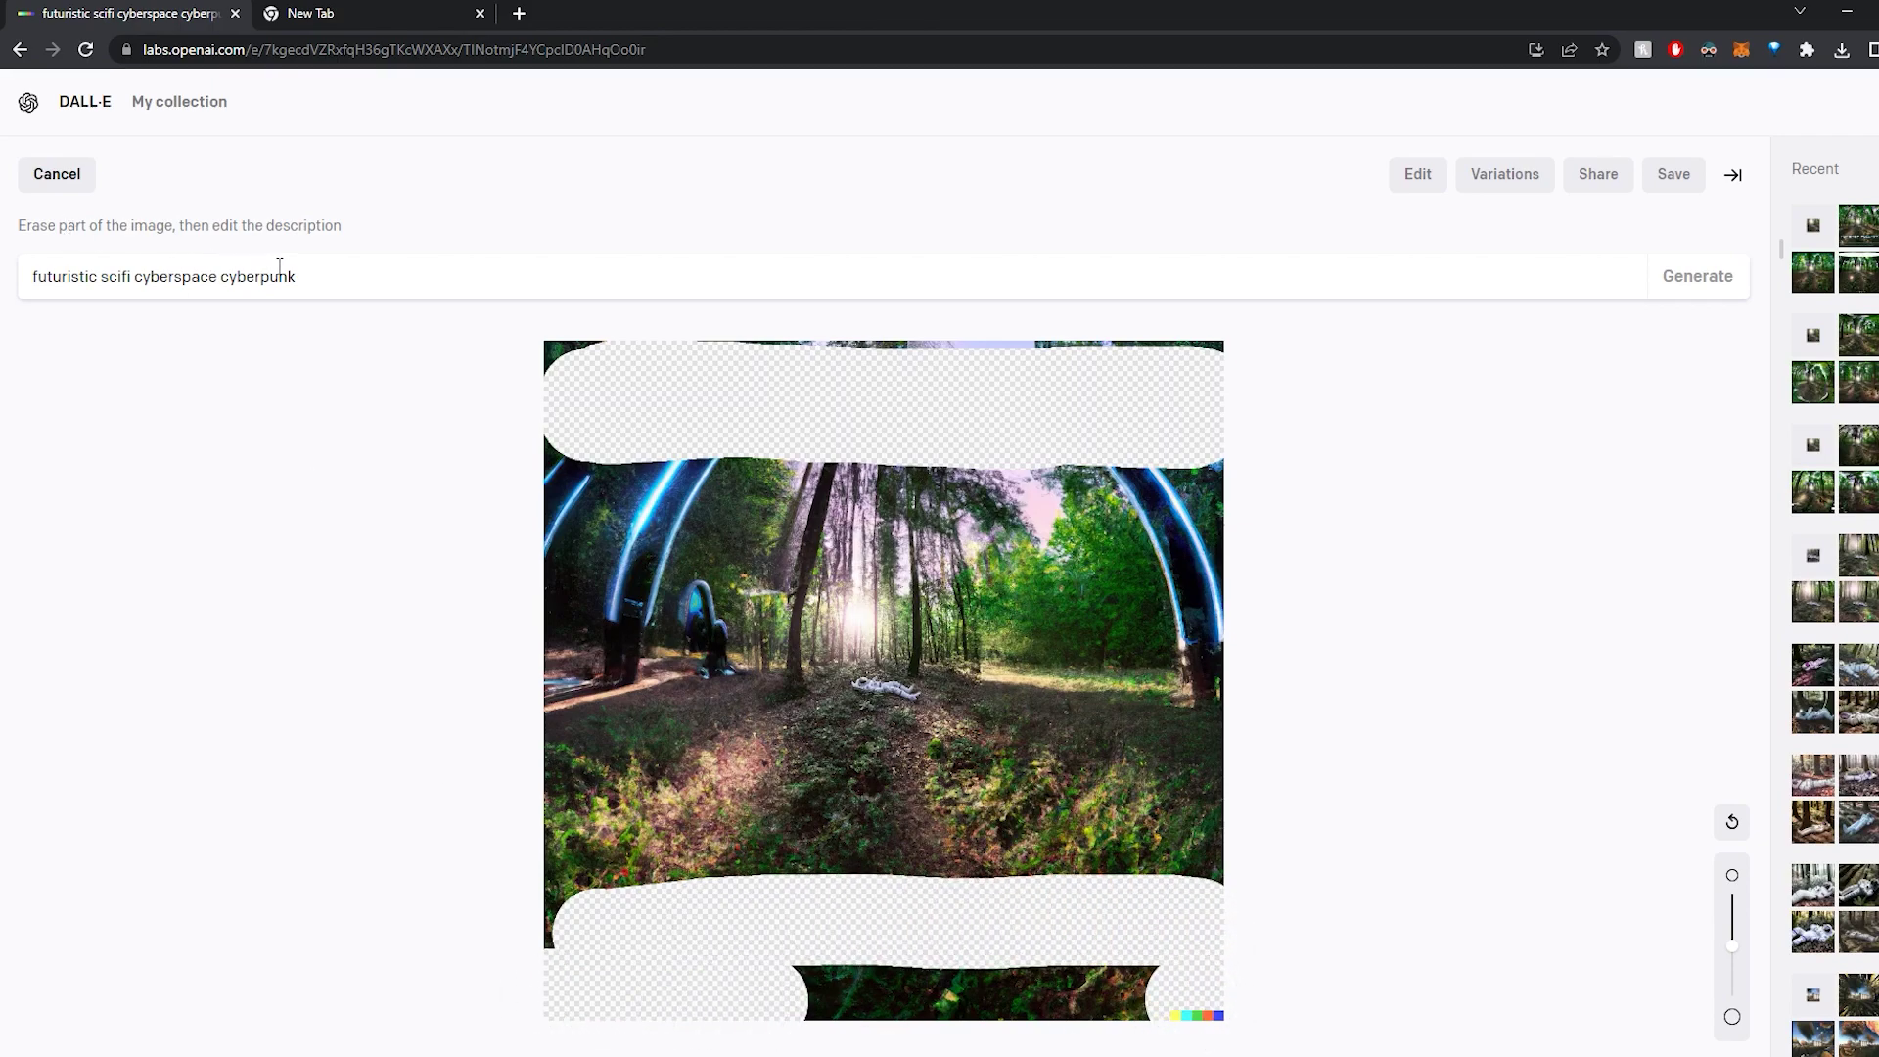
pyautogui.press('Return')
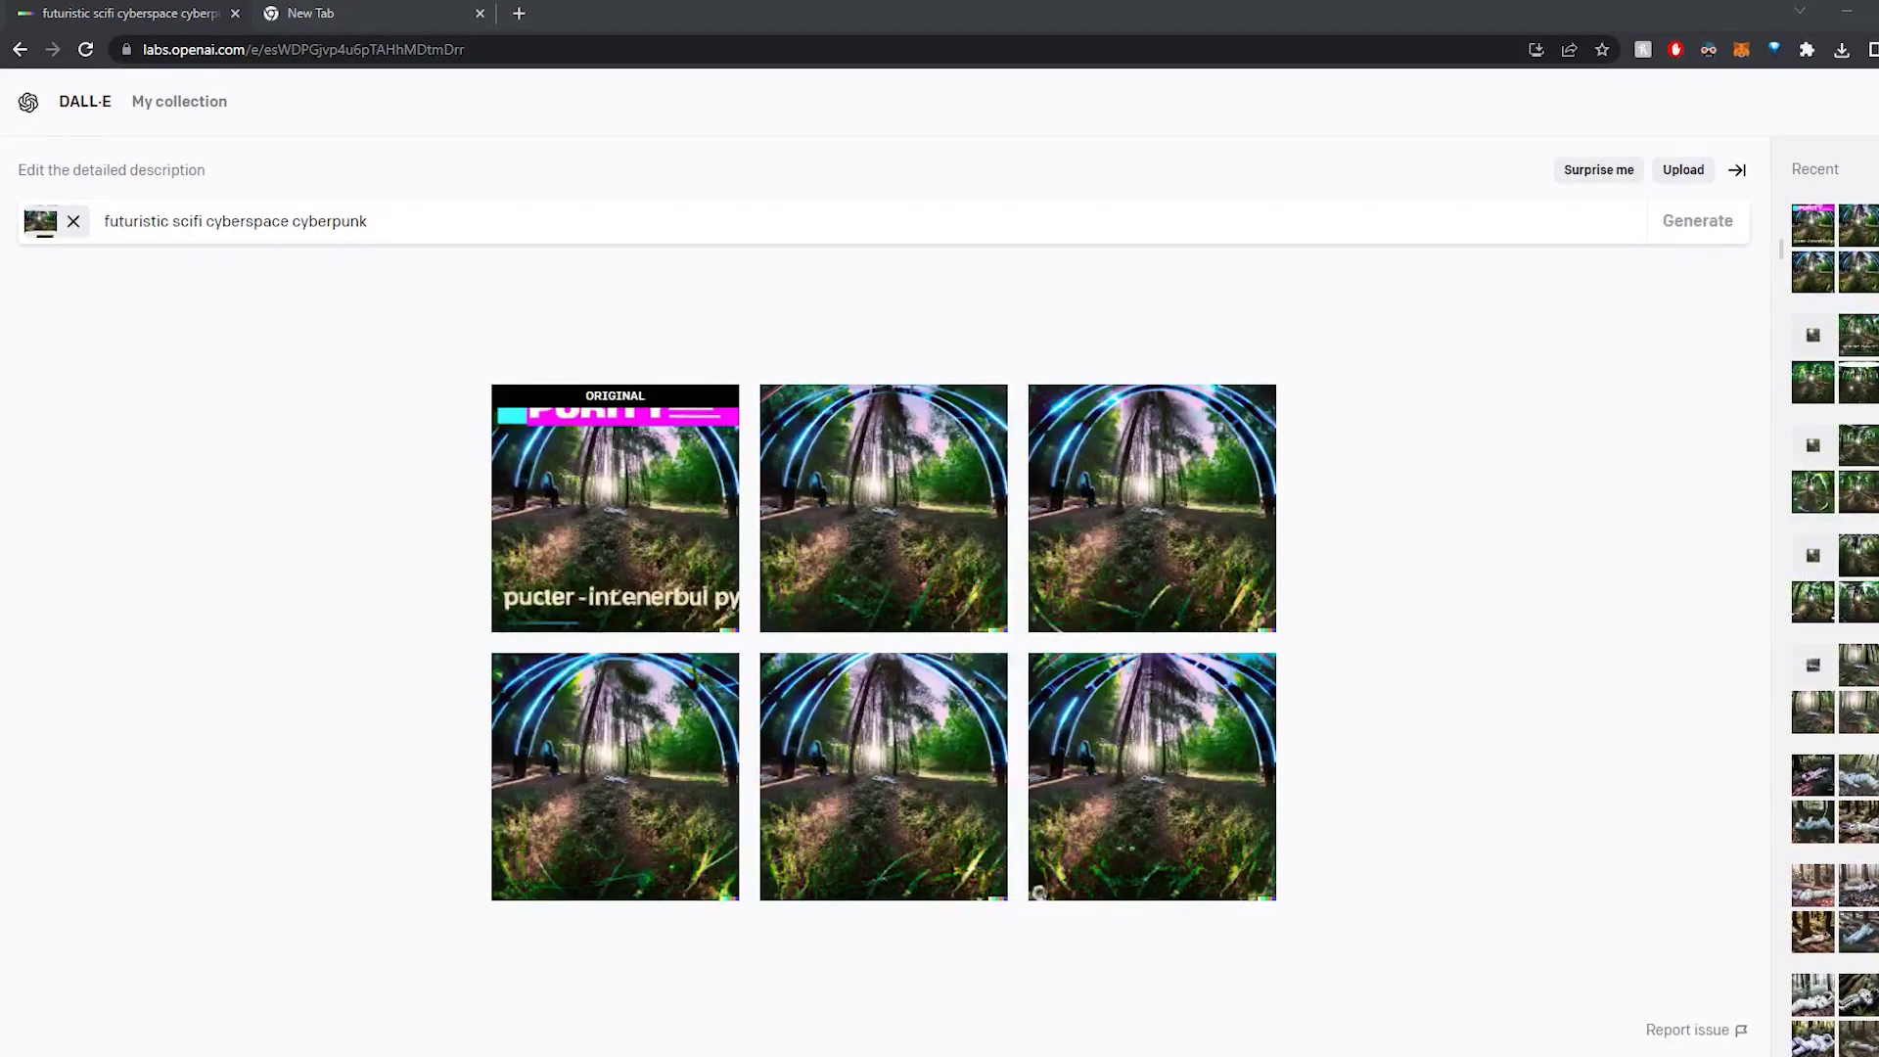
# Compare the regenerated images with glowing blue arches and download the chosen one as frame_003.png in the example_image folder
pyautogui.click(883, 497)
pyautogui.press('Right')
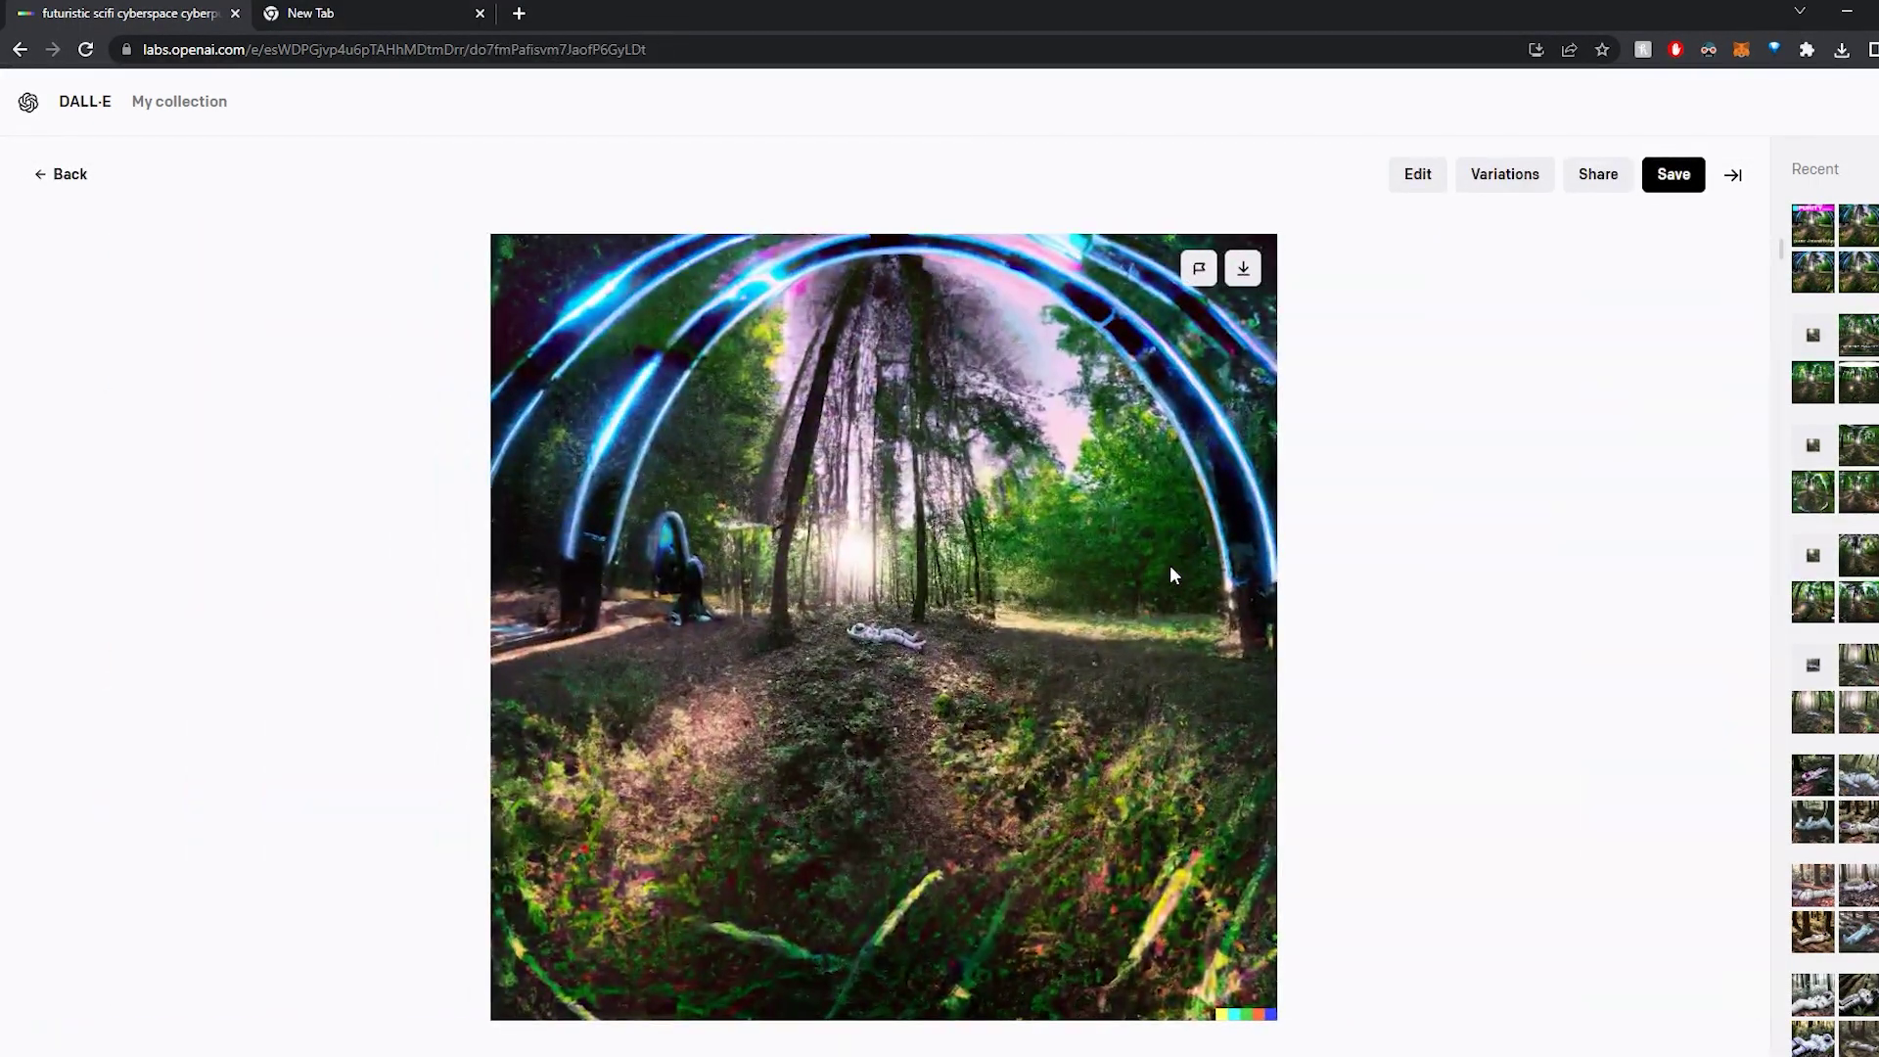
pyautogui.press('Right')
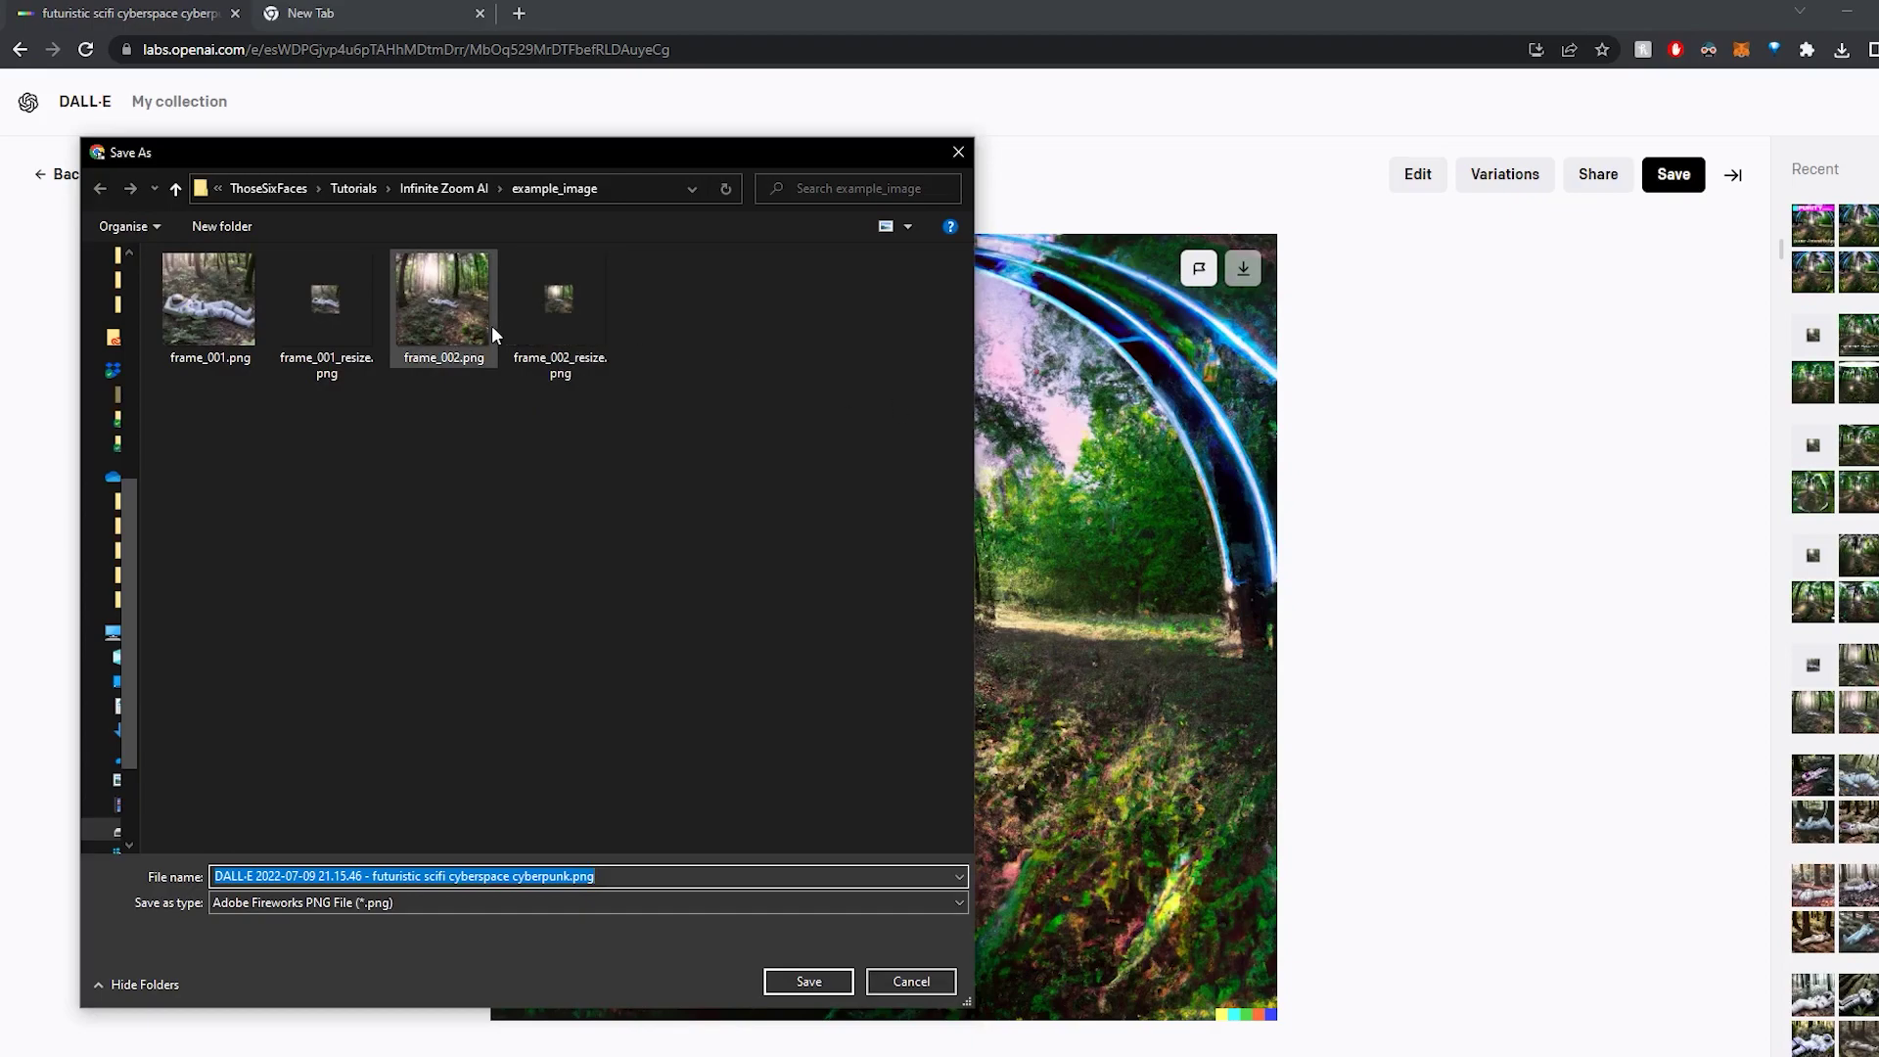
pyautogui.click(491, 325)
pyautogui.click(261, 876)
pyautogui.moveTo(264, 876); pyautogui.dragTo(272, 876)
pyautogui.write('3')
pyautogui.press('Return')
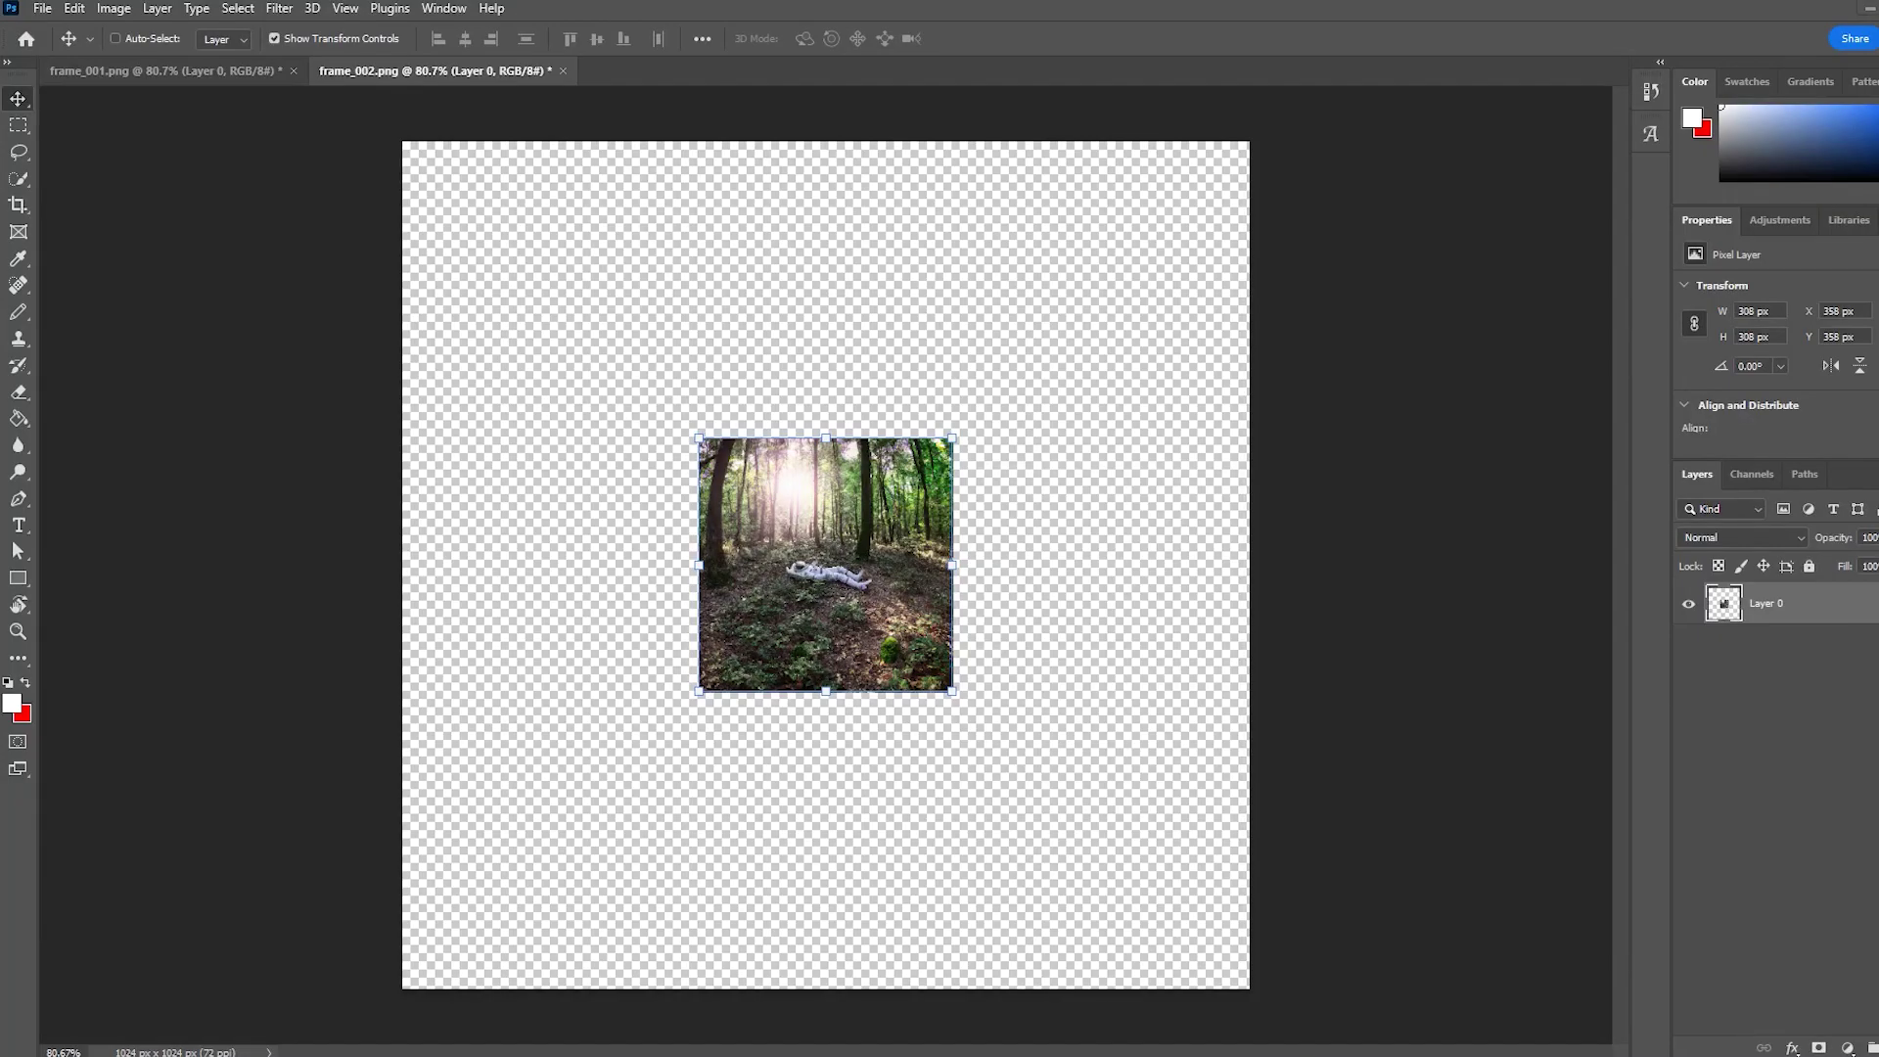
# Switch to Photoshop, open frame_003.png and remove the coloured watermark strip in the lower-right corner with Content-Aware Fill
pyautogui.moveTo(456, 271); pyautogui.dragTo(636, 64)
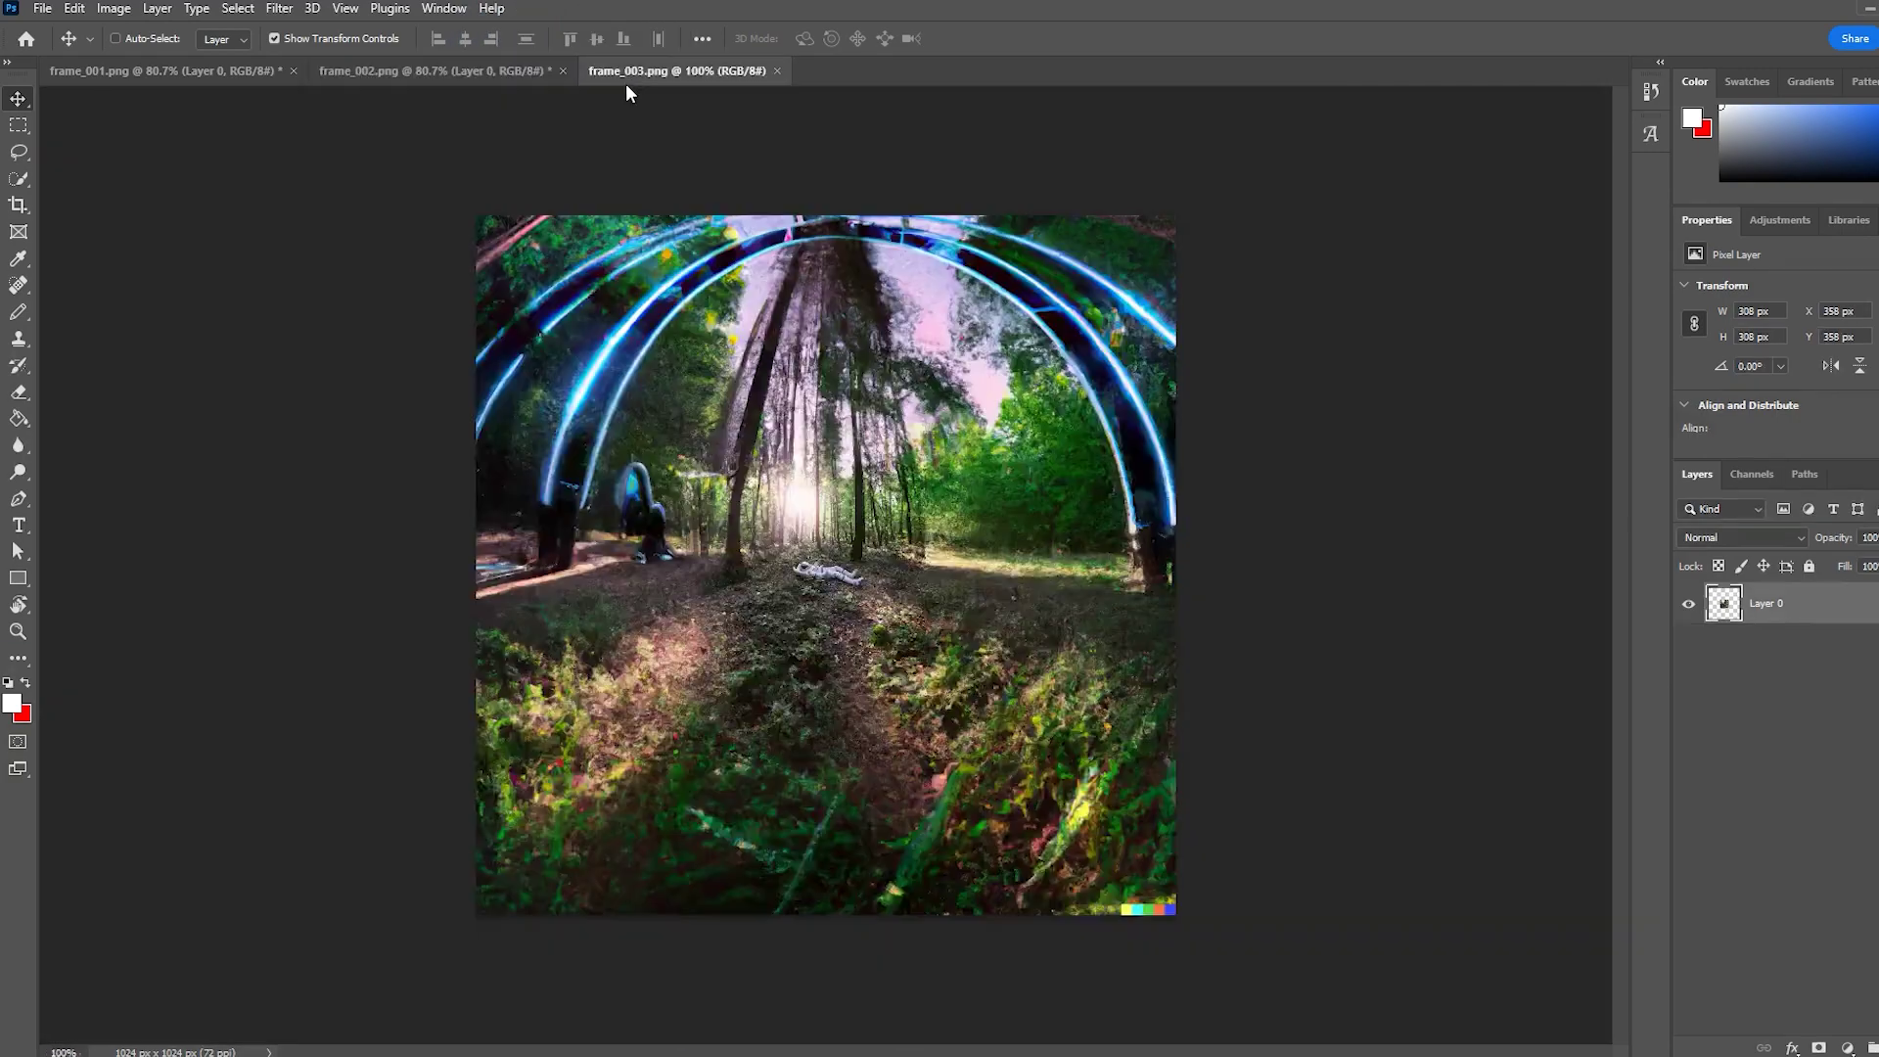
pyautogui.press('m')
pyautogui.moveTo(1109, 888); pyautogui.dragTo(1301, 956)
pyautogui.click(74, 8)
pyautogui.click(134, 366)
pyautogui.click(1771, 1027)
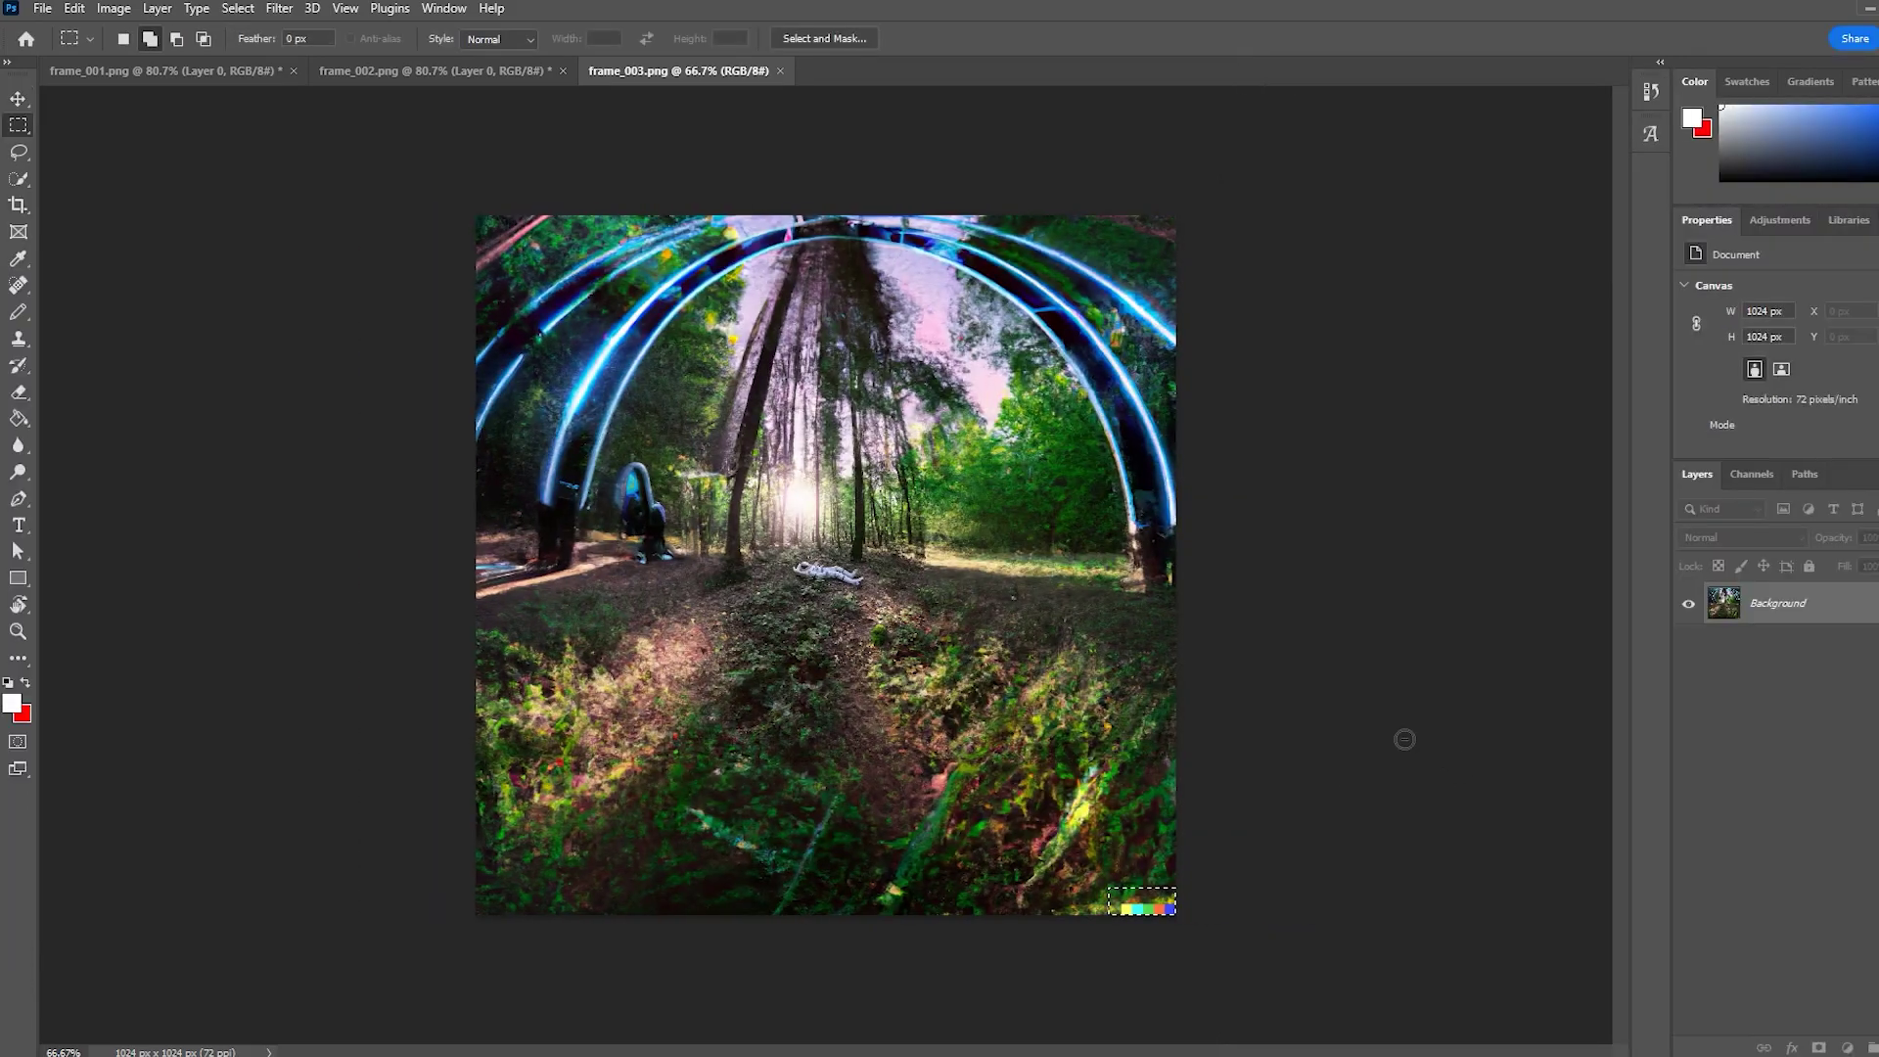
# Flatten the fill layer into the background and save frame_003.png
pyautogui.rightClick(1781, 654)
pyautogui.click(1806, 844)
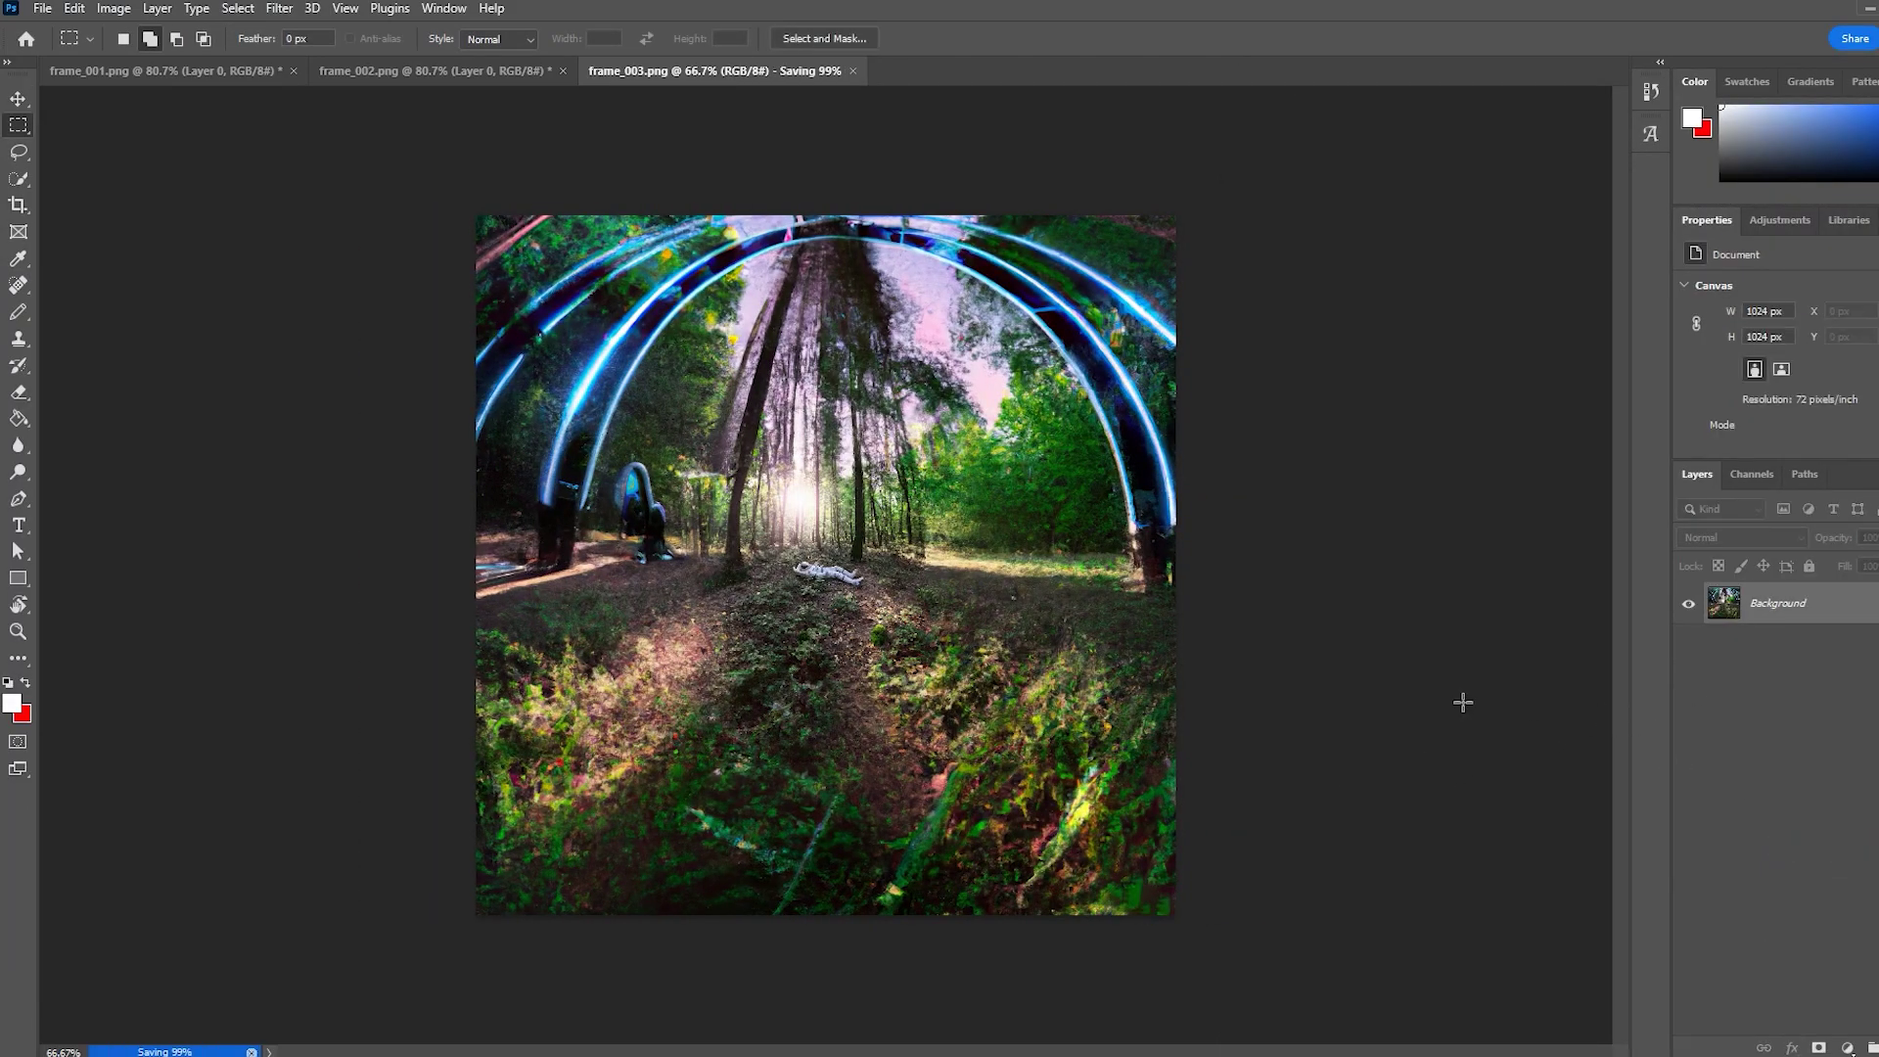
# Convert the background of frame_003.png to a normal layer and scale it to 30% about the canvas centre
pyautogui.doubleClick(1806, 615)
pyautogui.press('Return')
pyautogui.hotkey('ctrl', 't')
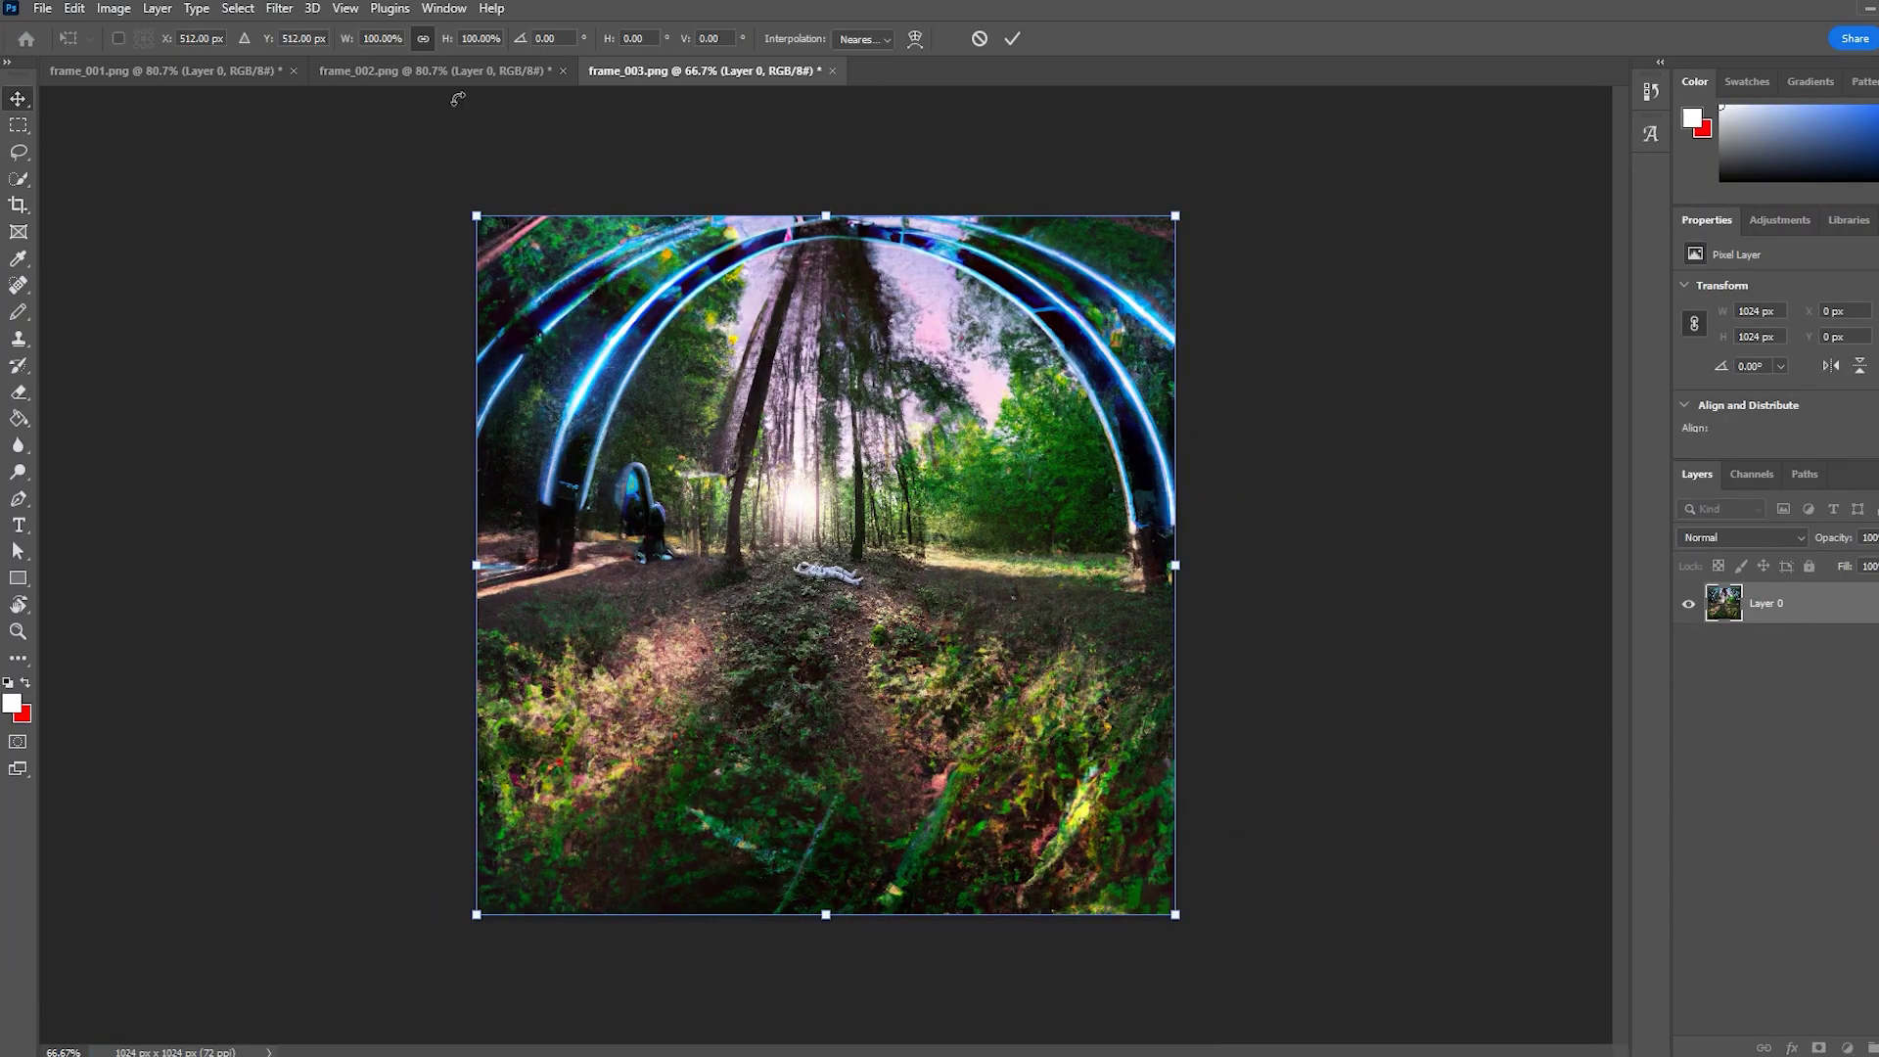
pyautogui.write('30')
pyautogui.press('Return')
pyautogui.press('Return')
# Save a copy of the scaled image as frame_003_resize.png in the example_image folder
pyautogui.click(42, 7)
pyautogui.click(85, 260)
pyautogui.click(466, 166)
pyautogui.click(196, 411)
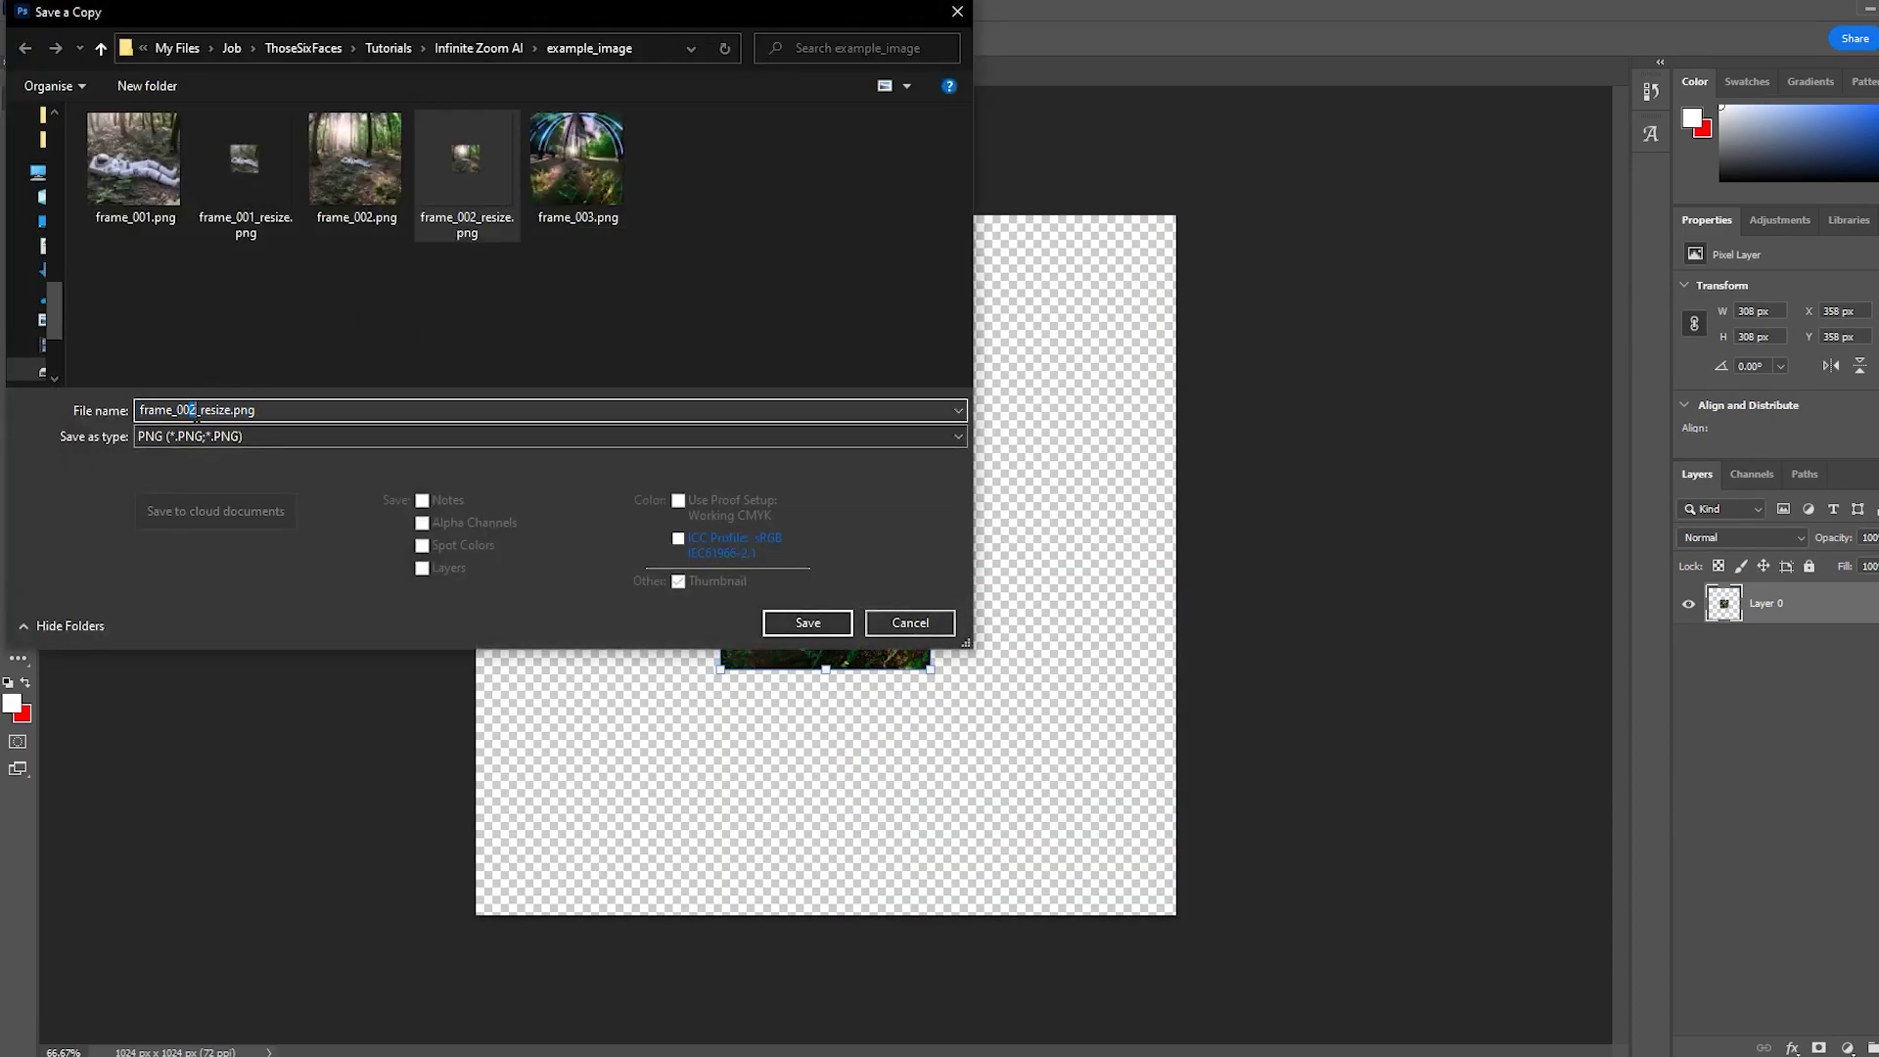
pyautogui.press('BackSpace')
pyautogui.write('3')
pyautogui.press('Return')
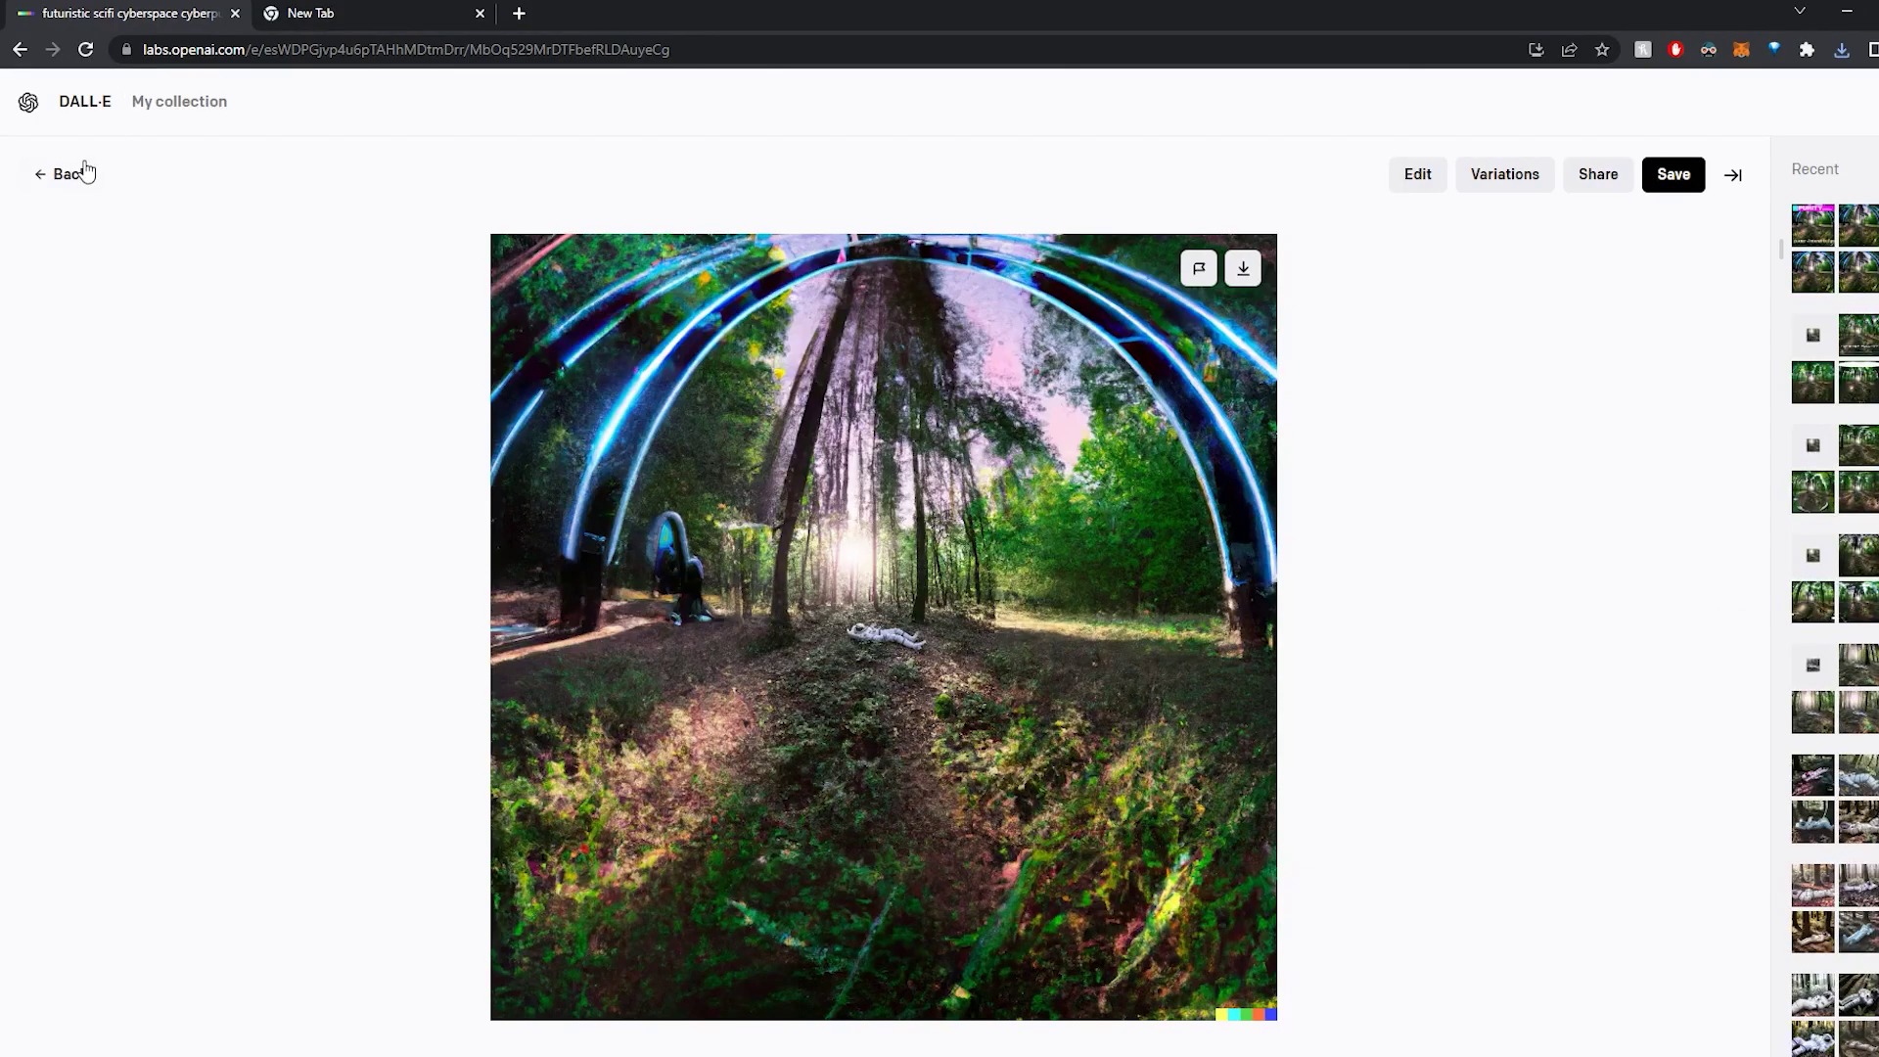
# Switch to DALL·E, upload frame_003_resize.png for editing and erase a spot in the empty area around the picture
pyautogui.click(86, 173)
pyautogui.click(1684, 169)
pyautogui.doubleClick(916, 332)
pyautogui.click(1040, 791)
pyautogui.click(1072, 754)
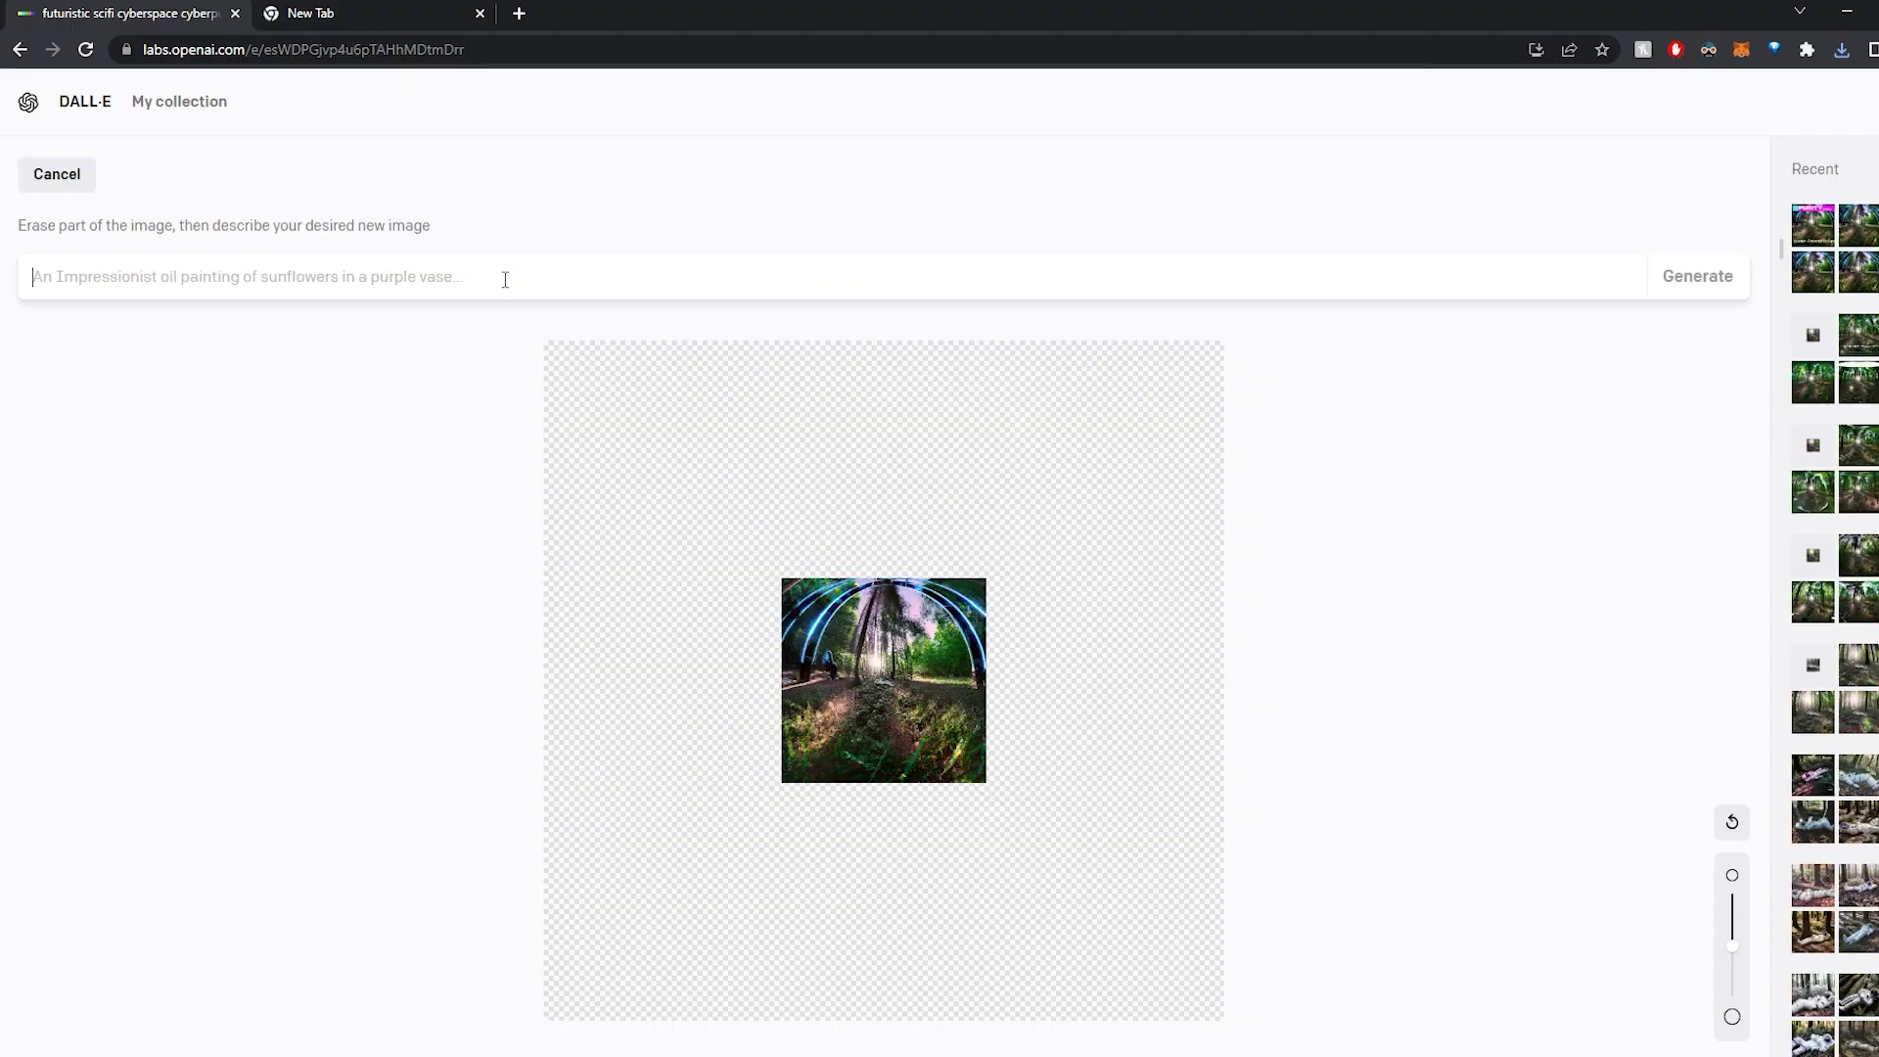
# Generate an edit with the prompt "scifi futuristic hardsurface space tech mech" and view the mech image with the orange planet
pyautogui.write('sci')
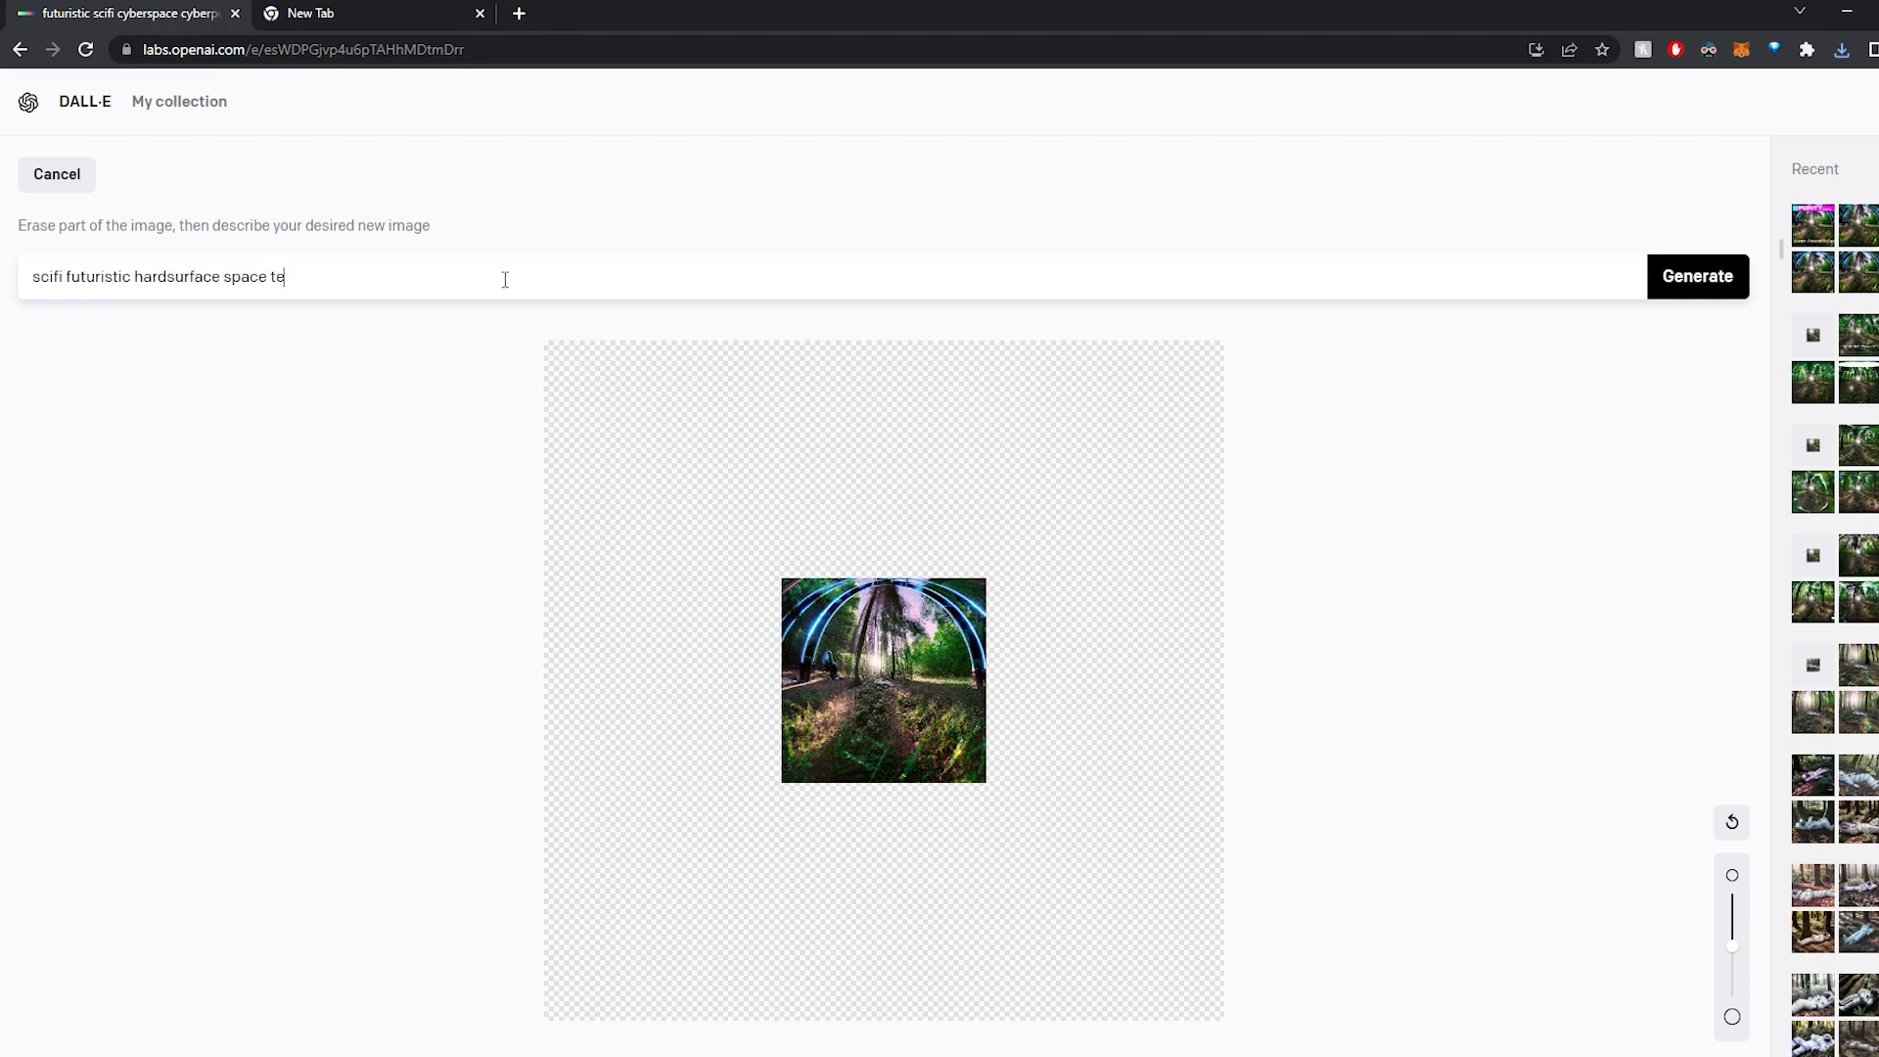
pyautogui.press('Return')
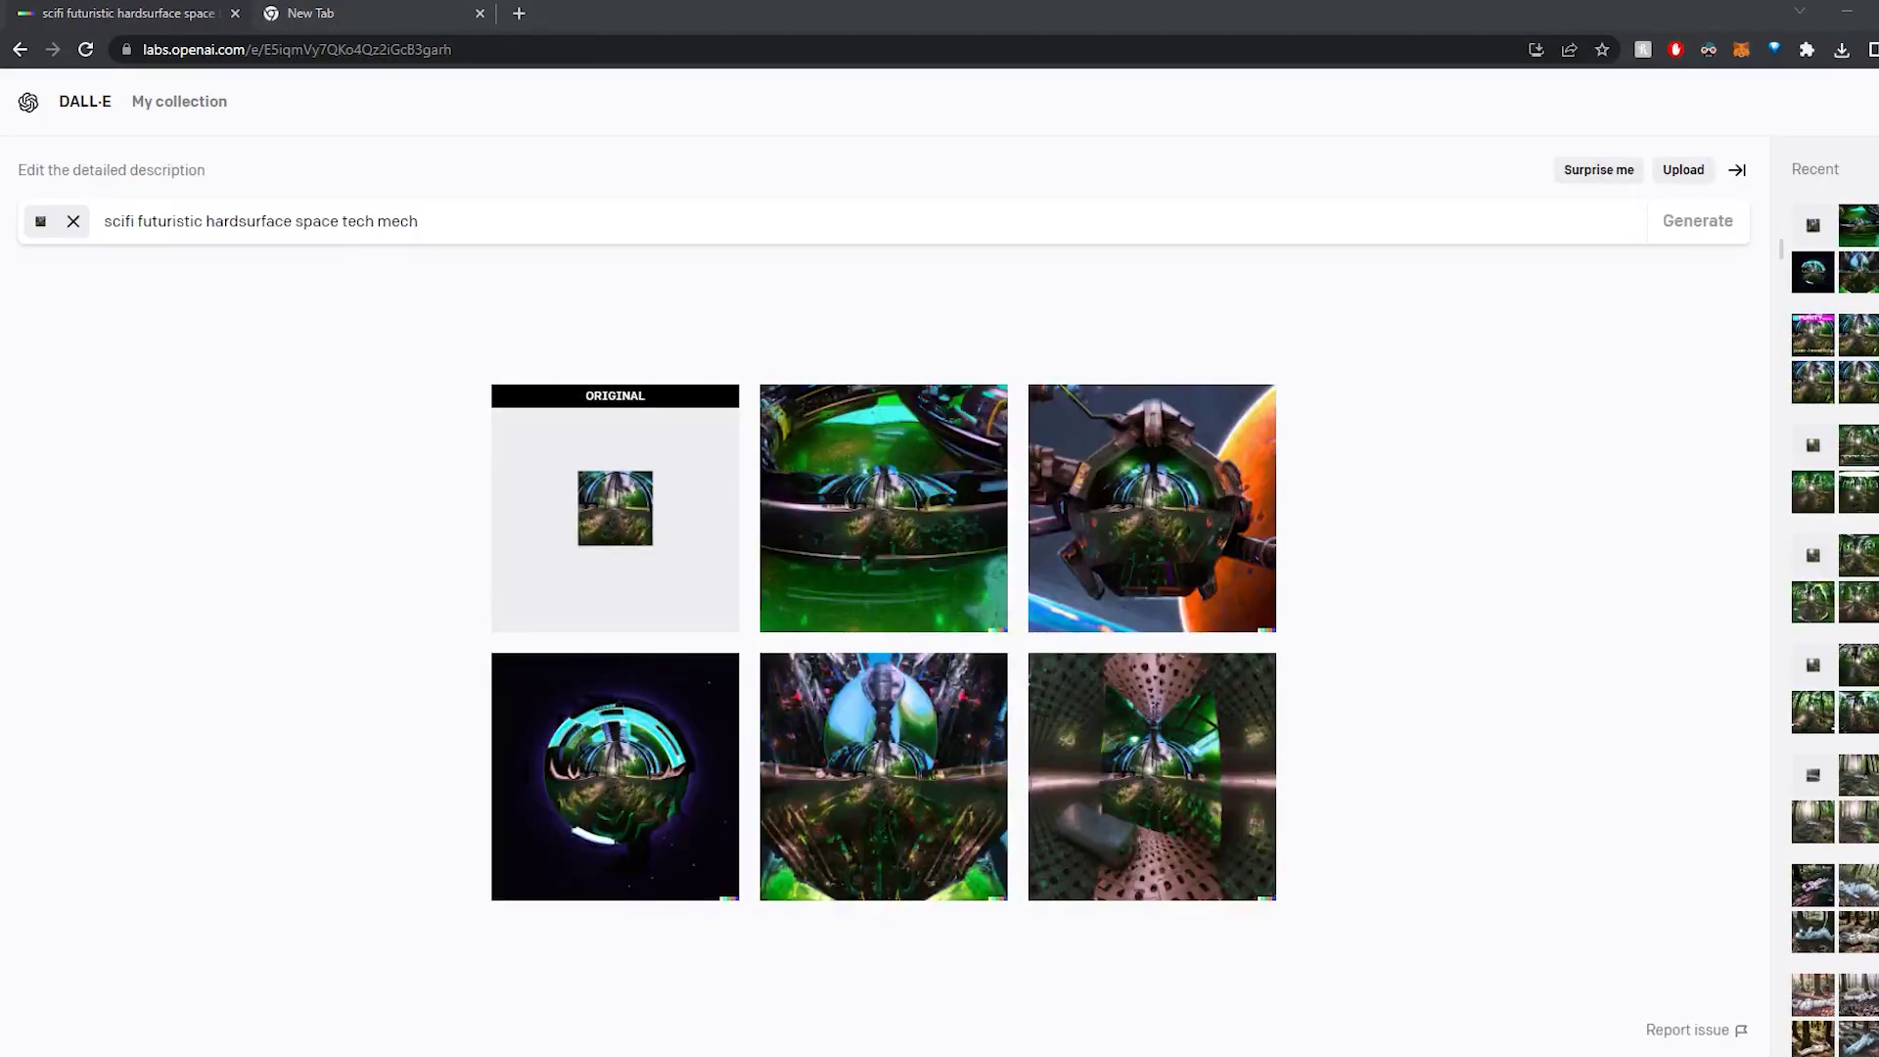
pyautogui.click(919, 524)
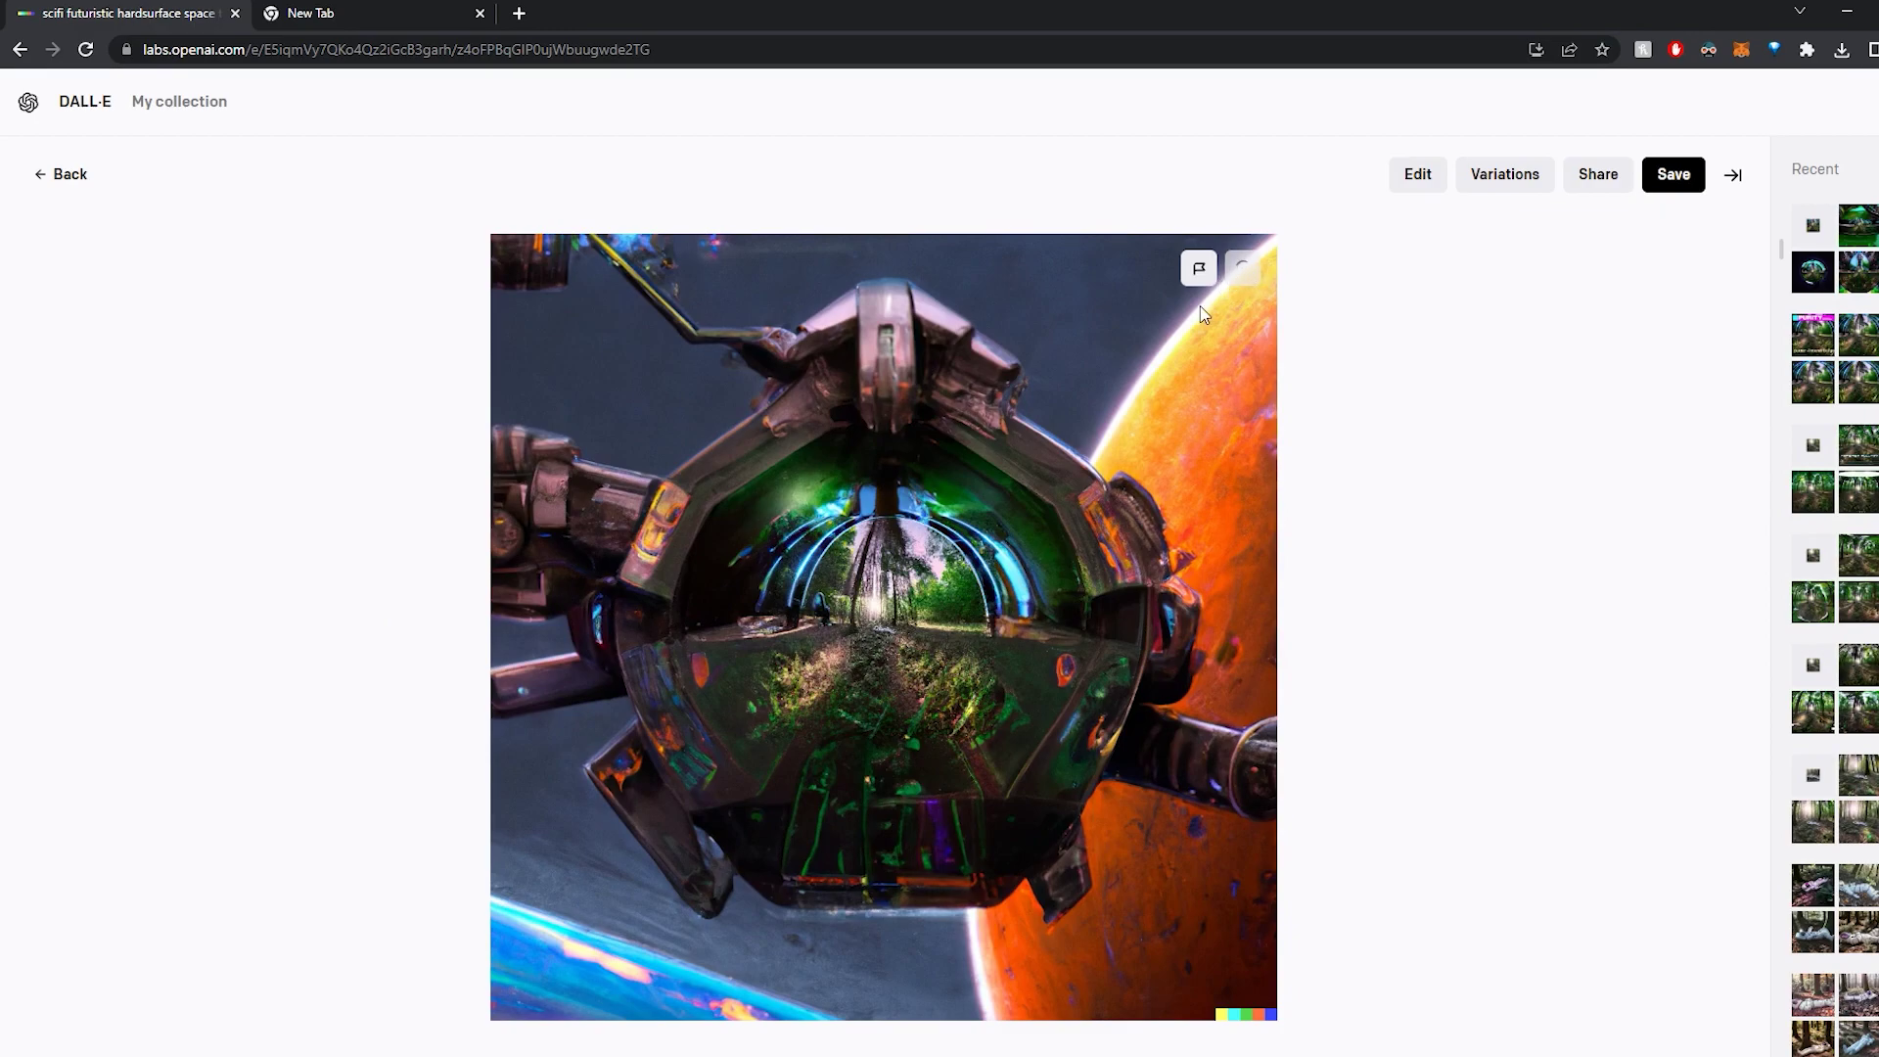
# Download the mech image with the orange planet as frame_004.png into the example_image folder
pyautogui.click(1244, 269)
pyautogui.click(677, 301)
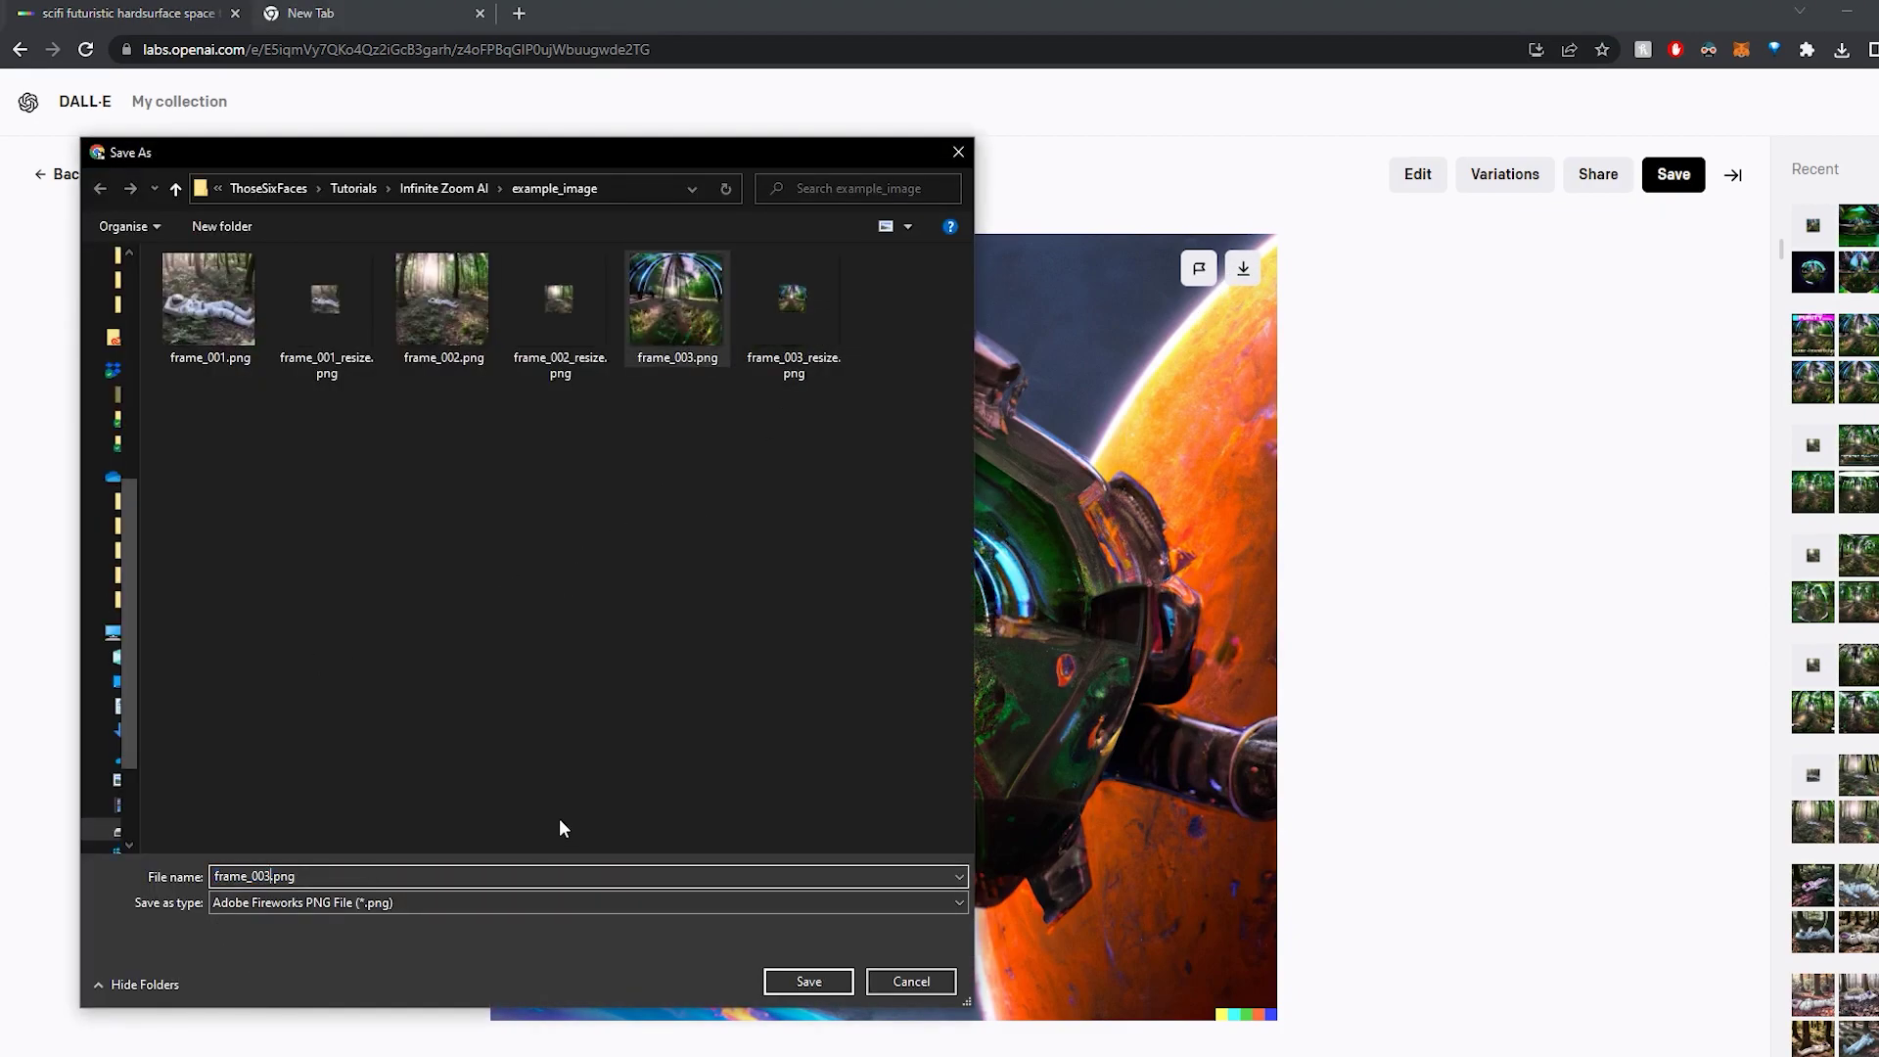
pyautogui.press('BackSpace')
pyautogui.write('4')
pyautogui.press('Return')
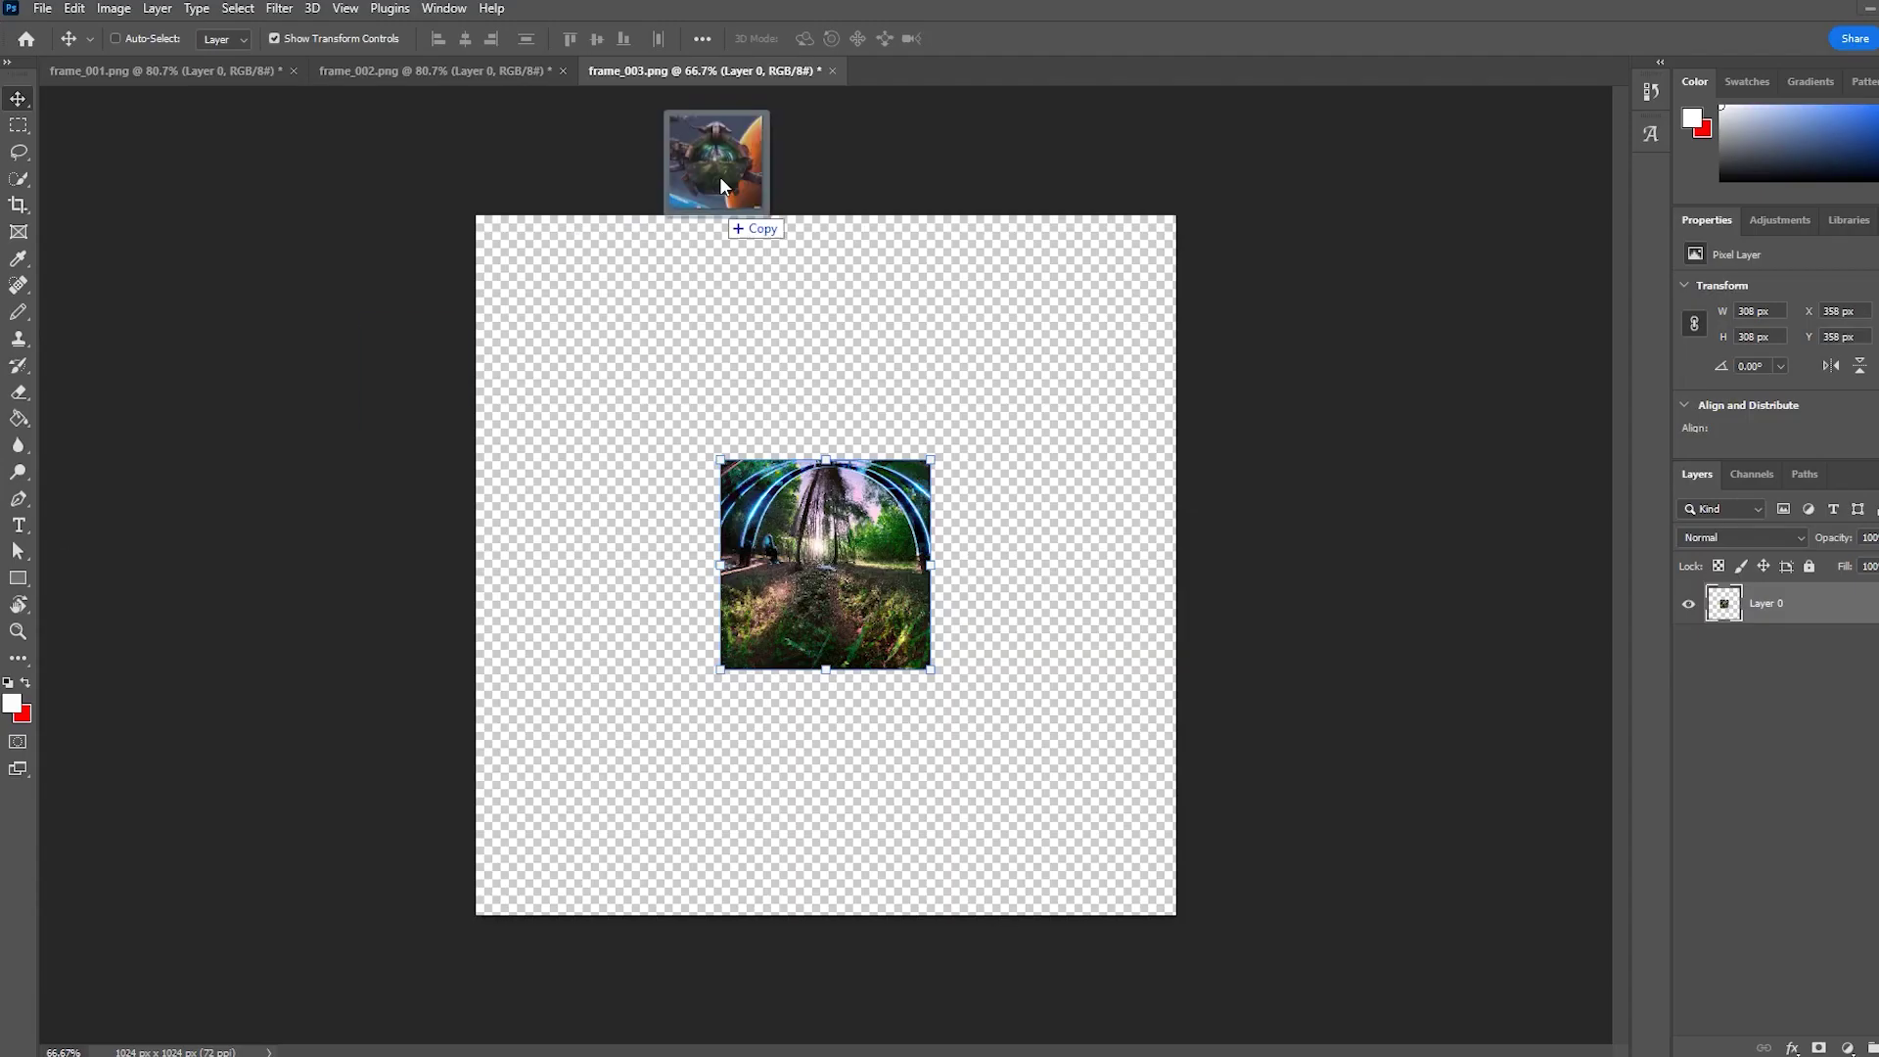
# Open frame_004.png in Photoshop and remove the coloured watermark in its lower-right corner with Content-Aware Fill
pyautogui.moveTo(719, 176); pyautogui.dragTo(887, 85)
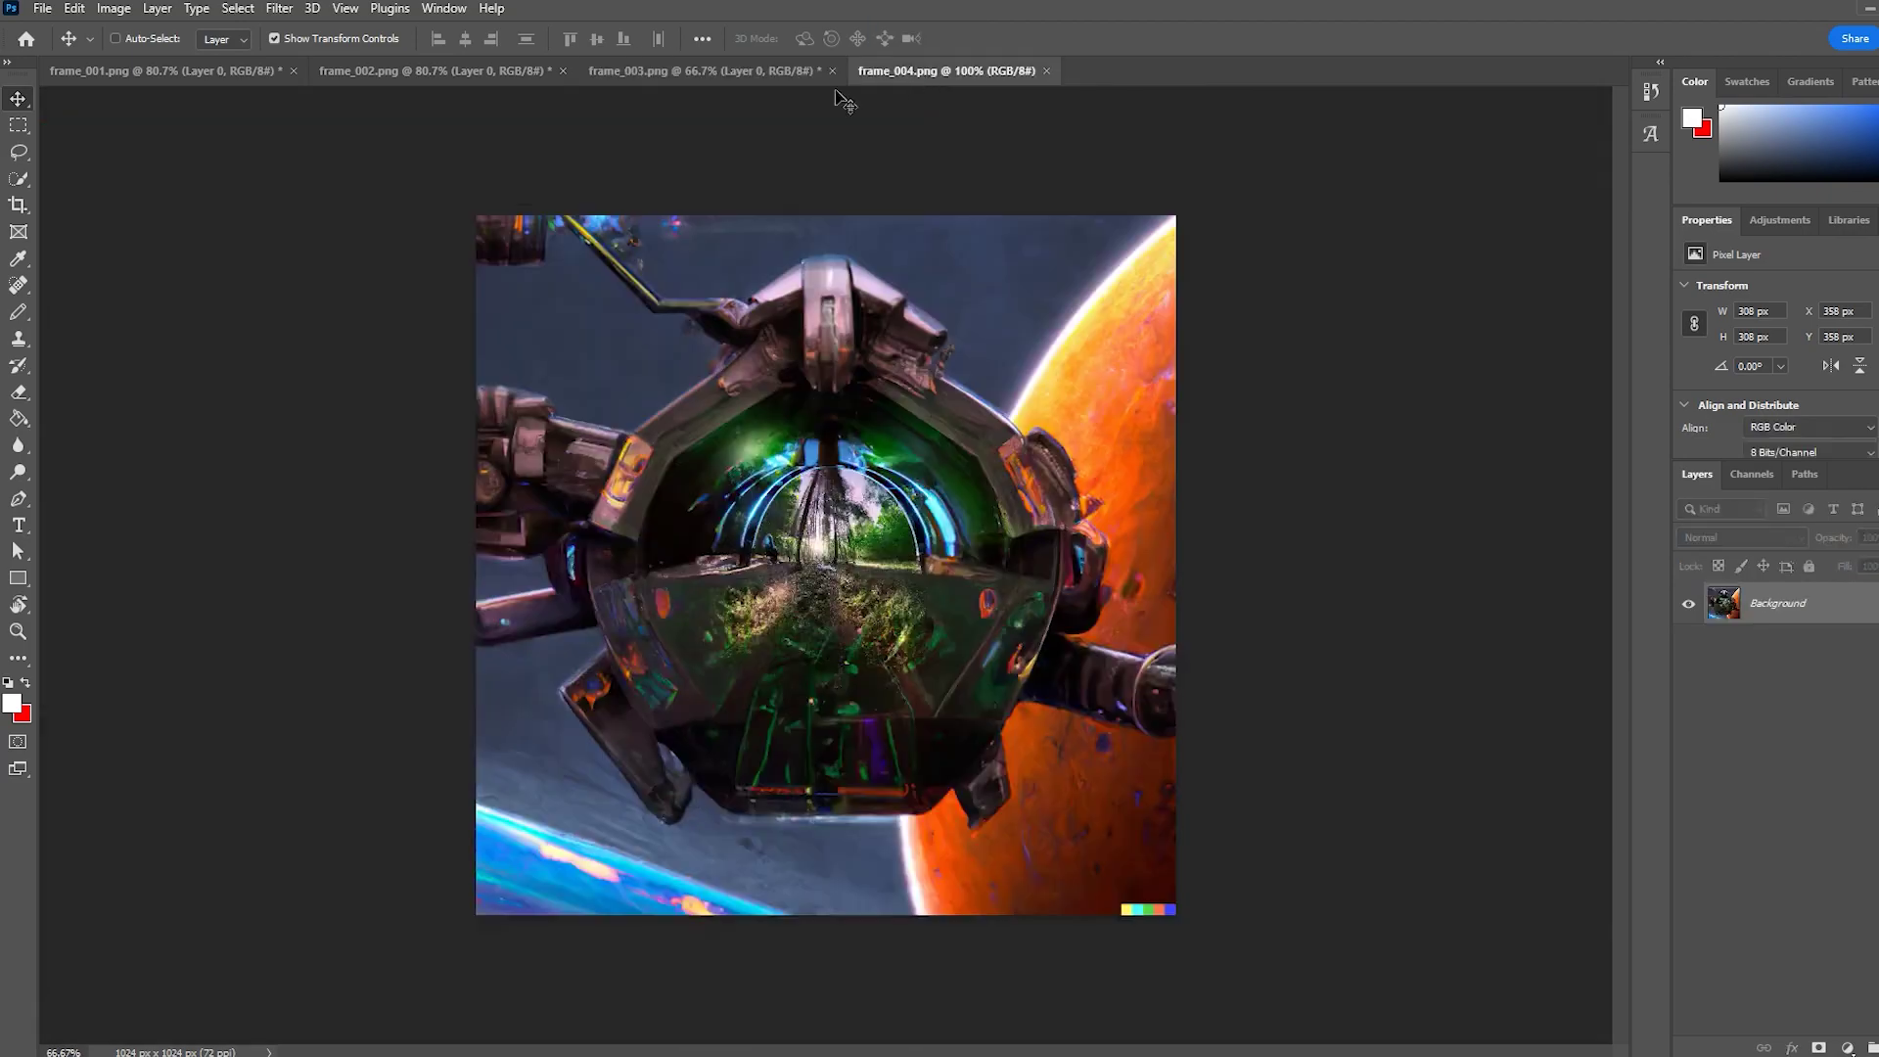
pyautogui.press('m')
pyautogui.moveTo(1118, 895); pyautogui.dragTo(1179, 920)
pyautogui.click(74, 8)
pyautogui.click(294, 368)
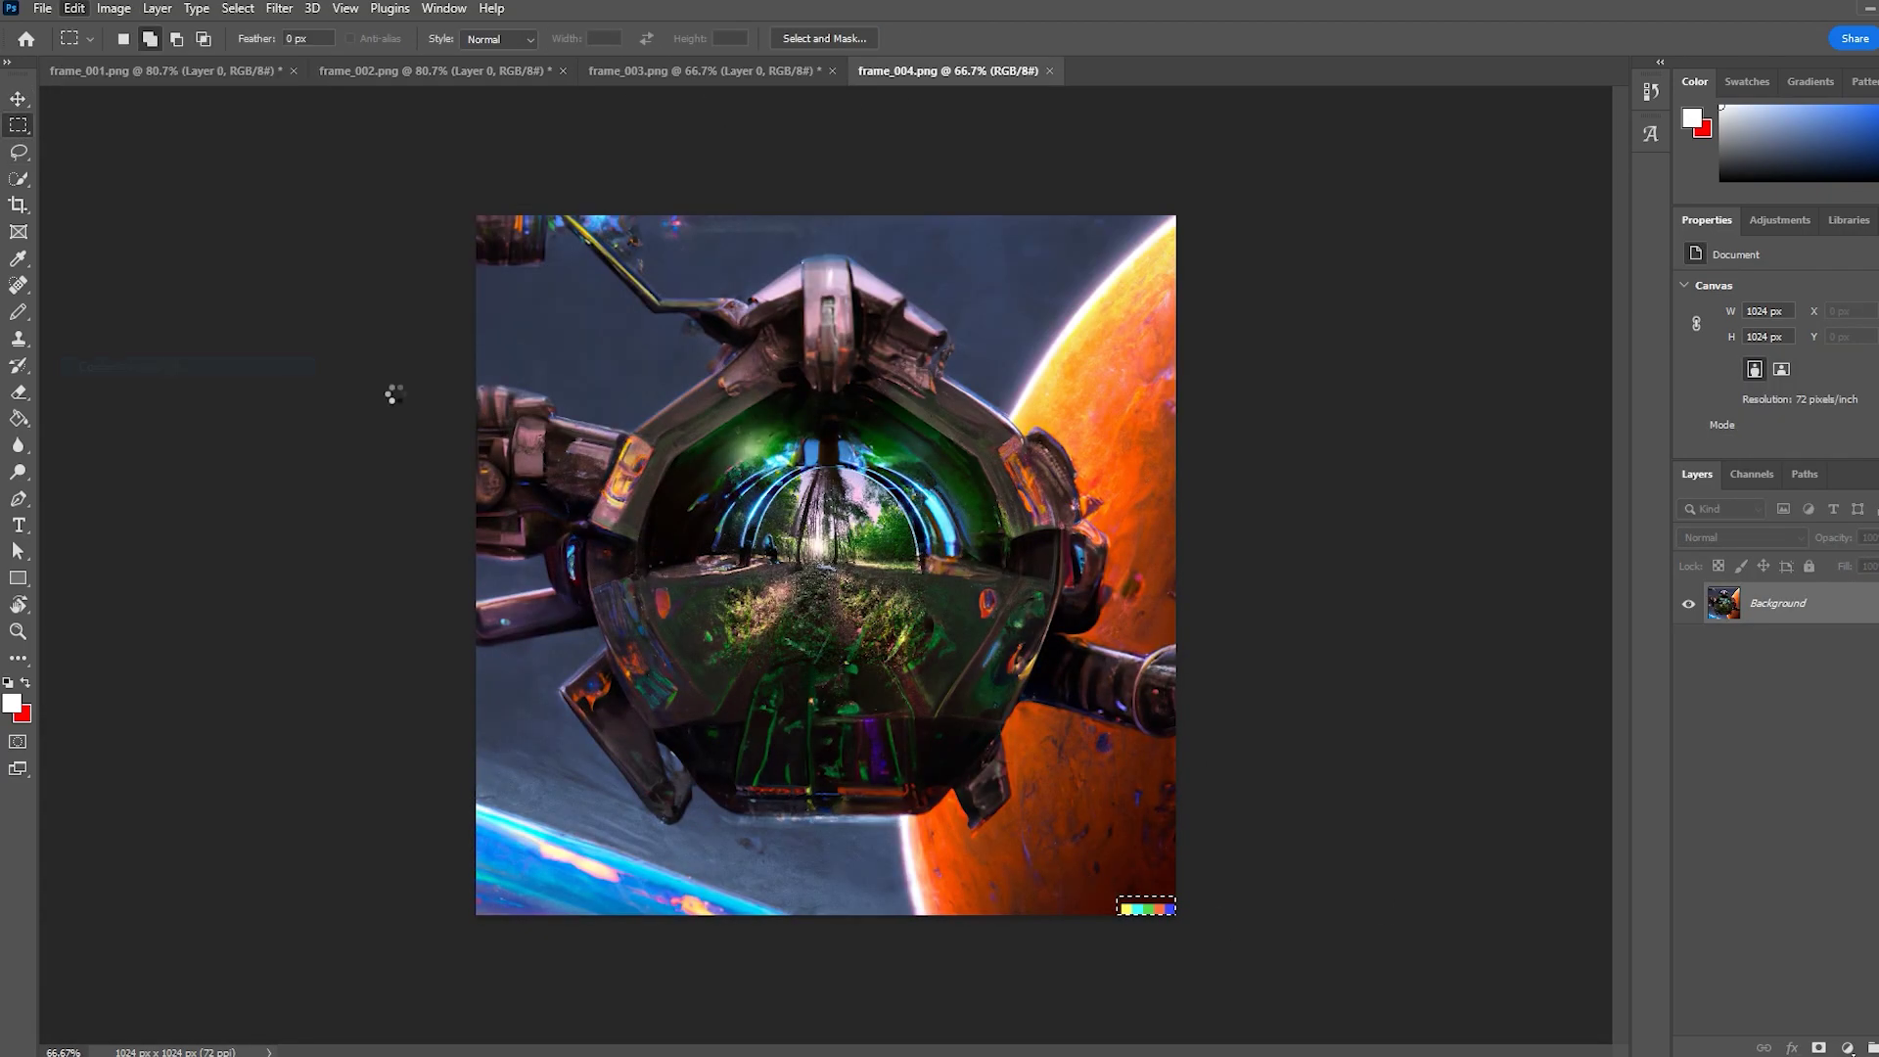
pyautogui.click(1772, 1032)
pyautogui.hotkey('ctrl', 'd')
# Flatten the fill layer into the background and save frame_004.png
pyautogui.keyDown('shift'); pyautogui.click(1794, 655); pyautogui.keyUp('shift')
pyautogui.rightClick(1793, 654)
pyautogui.click(1821, 847)
pyautogui.hotkey('ctrl', 's')
# Convert the background of frame_004.png to a normal layer and scale it to 30% about the canvas centre
pyautogui.press('v')
pyautogui.doubleClick(1794, 598)
pyautogui.press('Return')
pyautogui.hotkey('ctrl', 't')
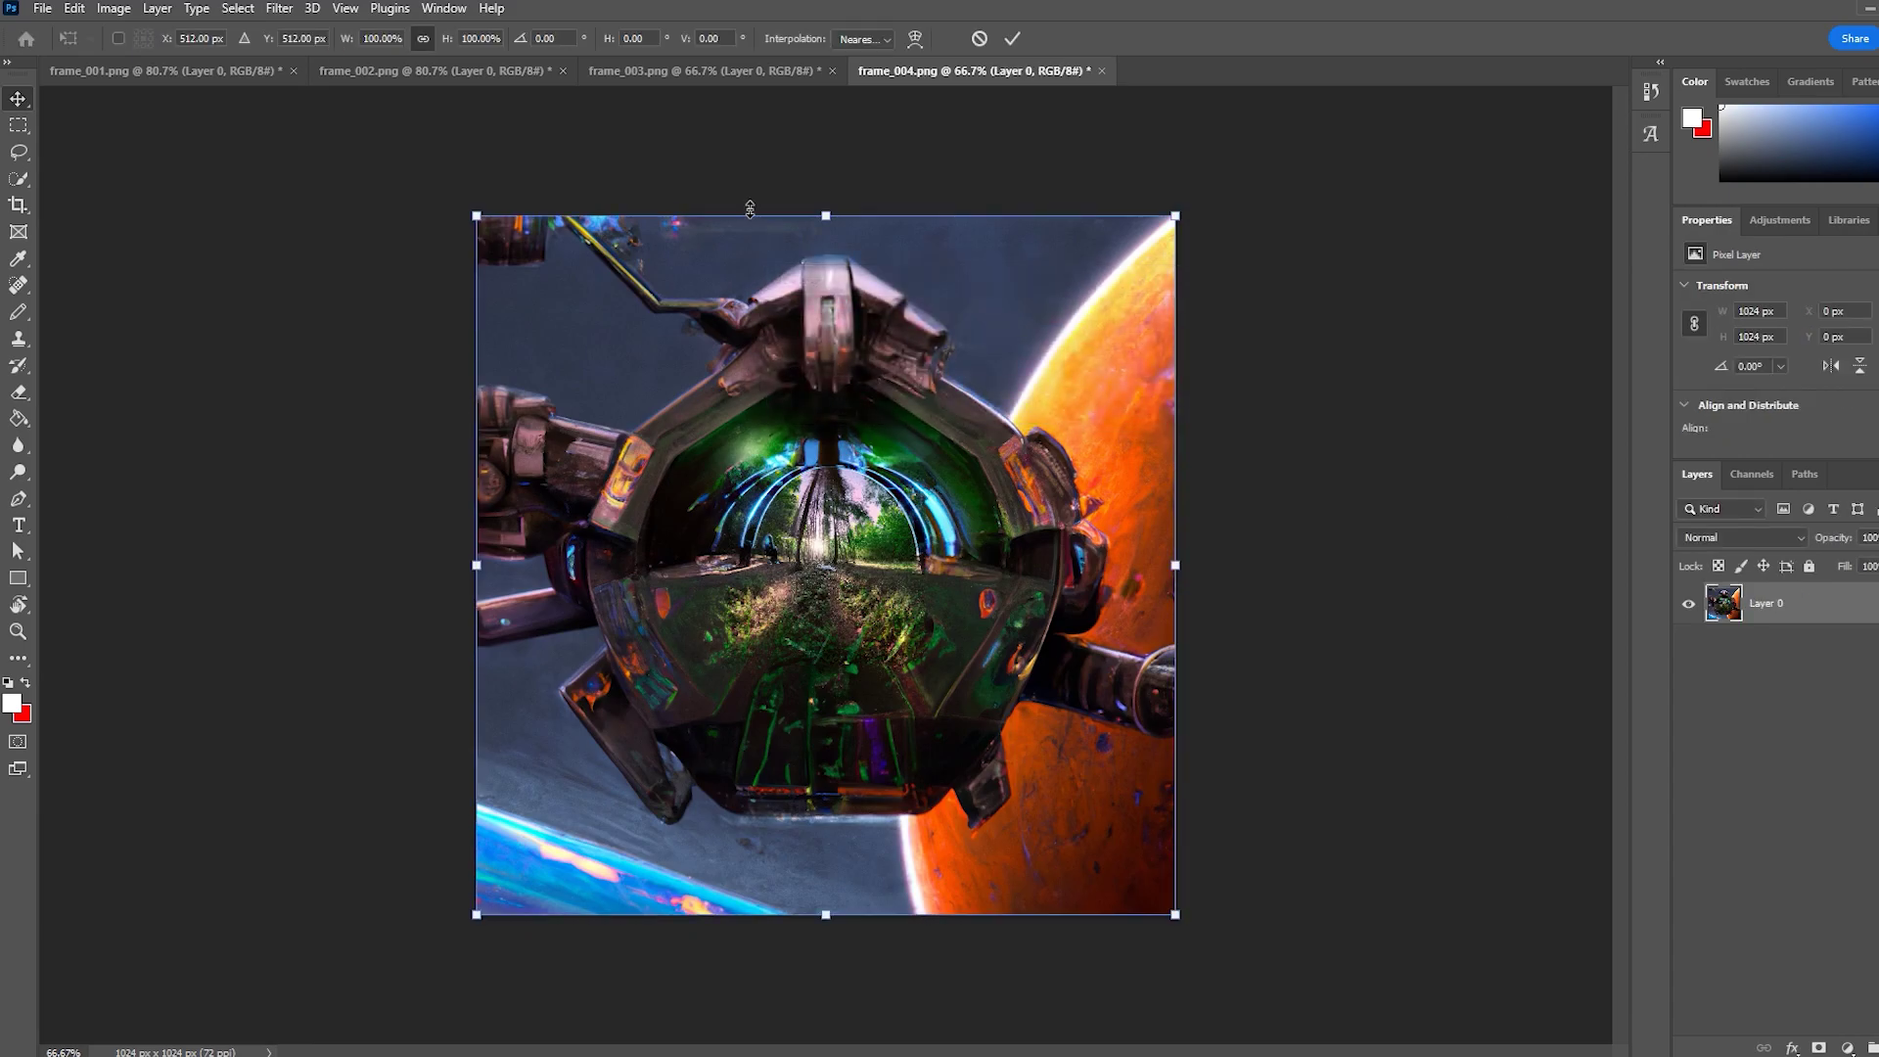
pyautogui.doubleClick(380, 39)
pyautogui.write('30')
pyautogui.press('Return')
# Save a separate PNG copy of the scaled frame_004 image alongside the other frames
pyautogui.click(43, 9)
pyautogui.click(130, 245)
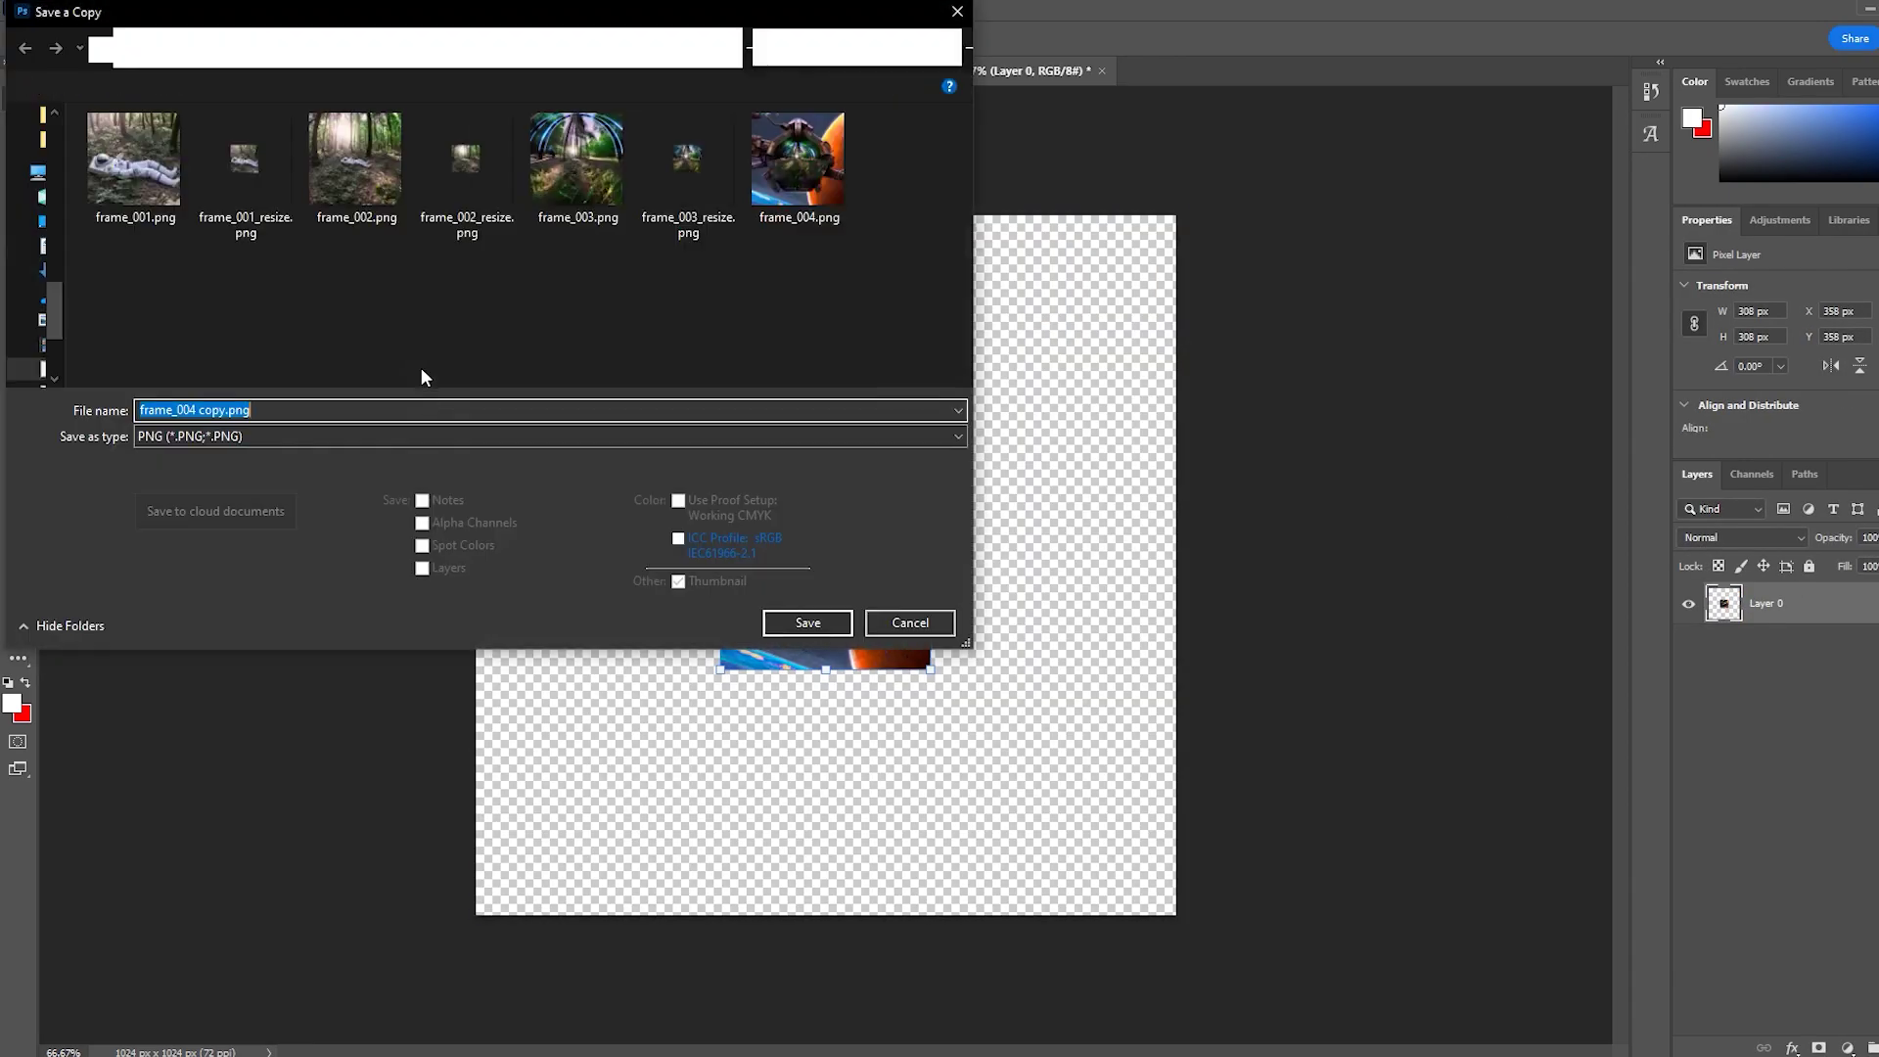
pyautogui.press('Return')
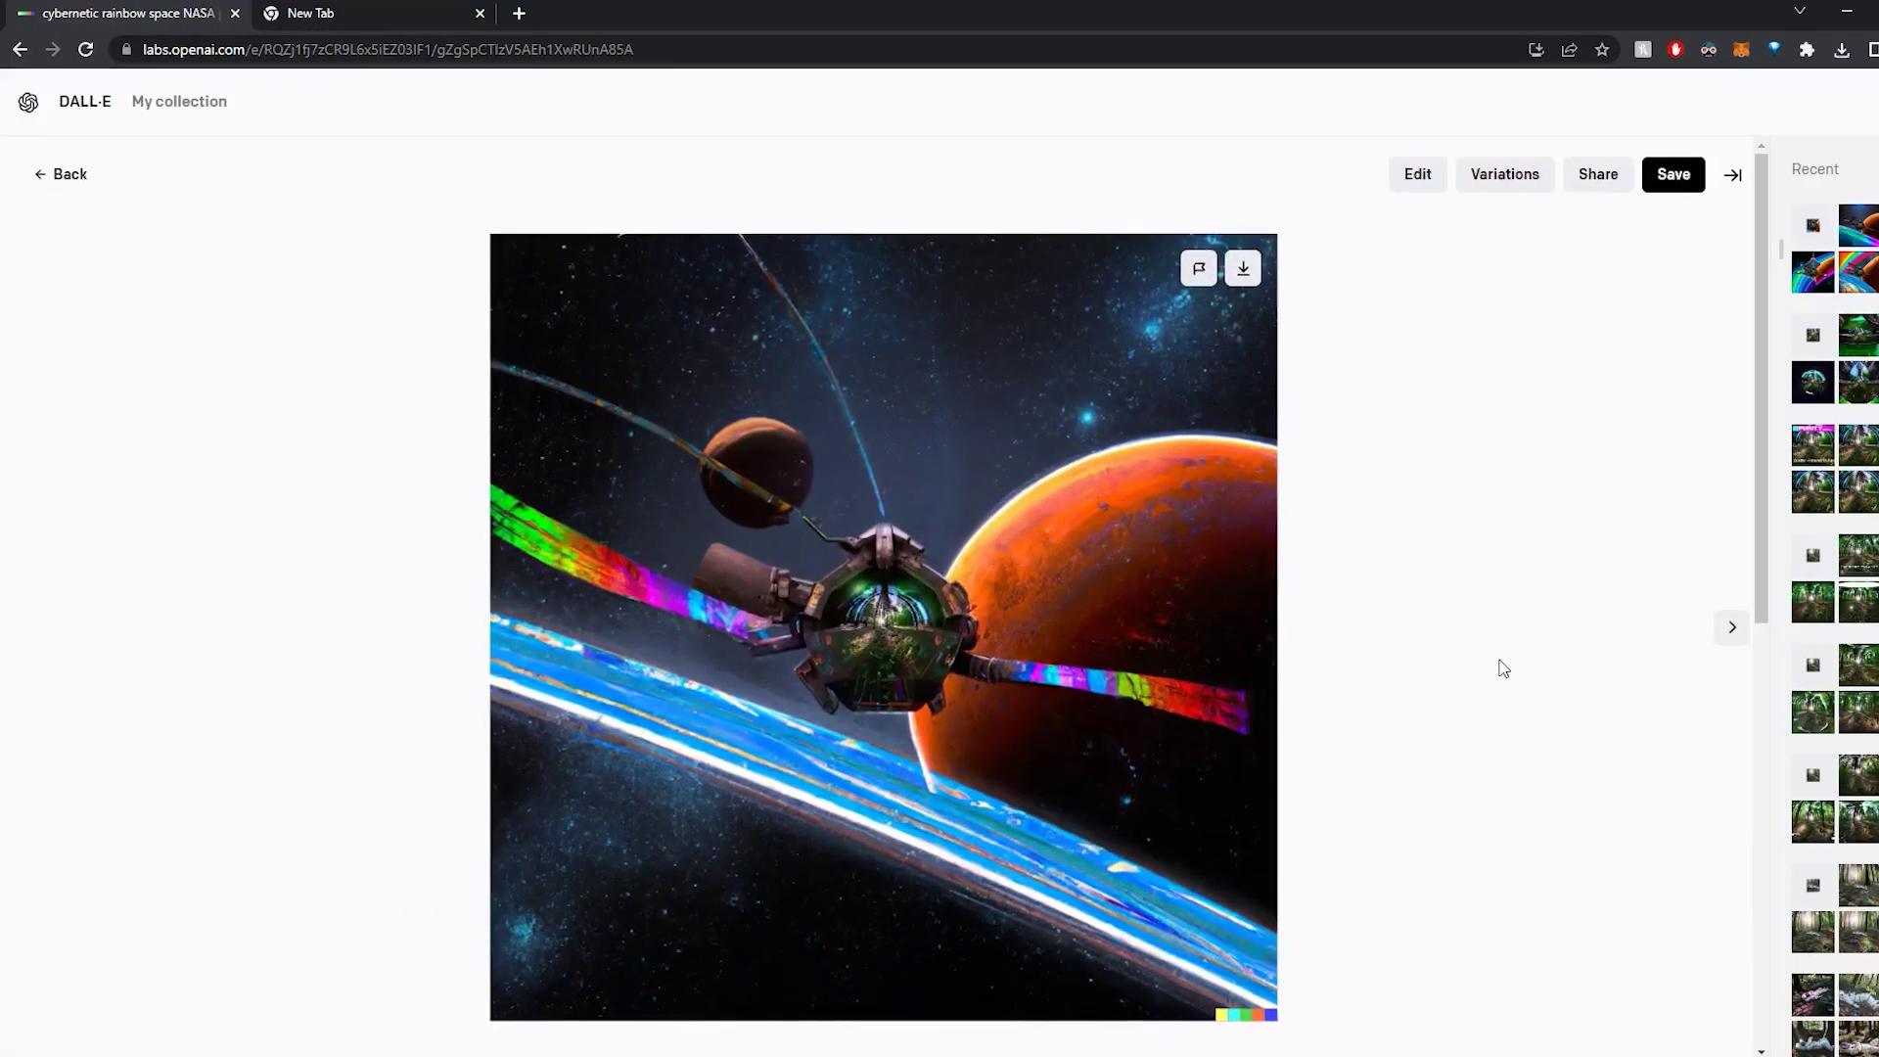
# Page through the resized frames in the image viewer, starting from frame_001_resize.png, to check how each scene continues outward
pyautogui.press('Left')
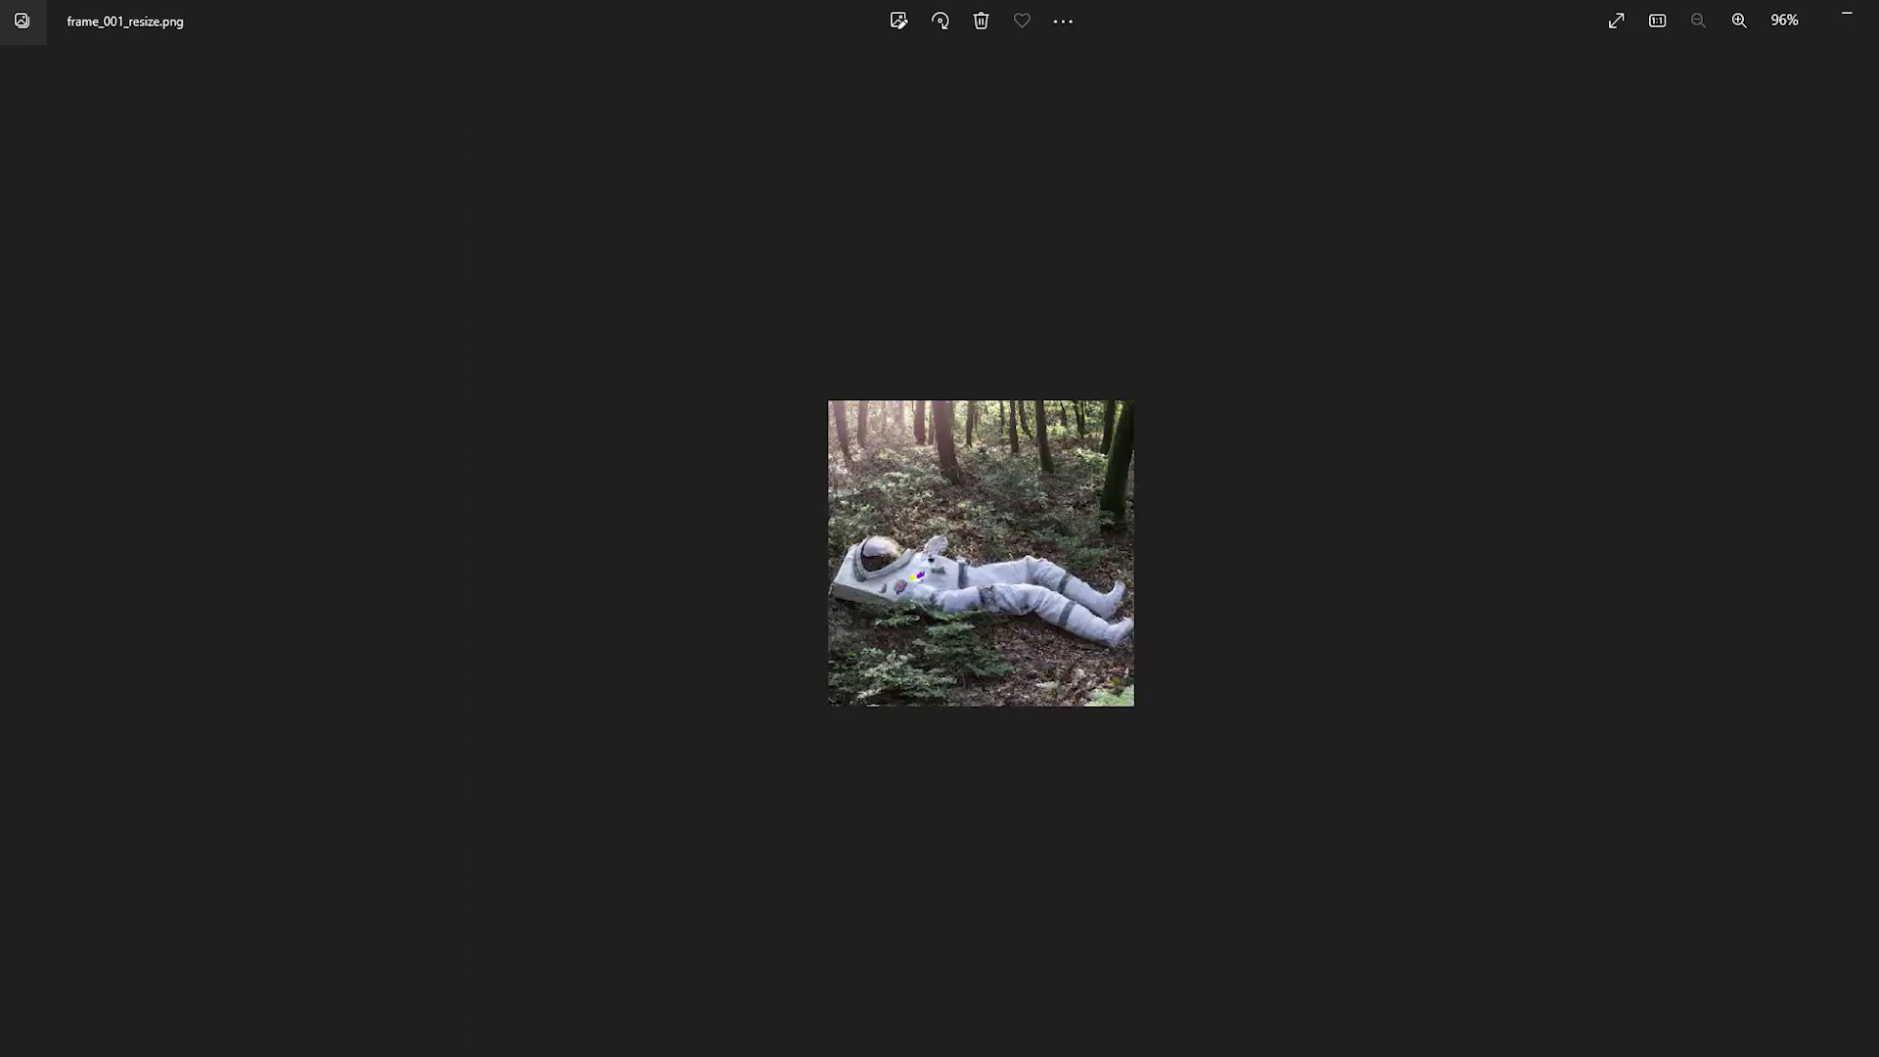
pyautogui.press('Right')
pyautogui.press('Right')
pyautogui.press('Right')
pyautogui.press('Right')
pyautogui.press('Right')
pyautogui.press('Right')
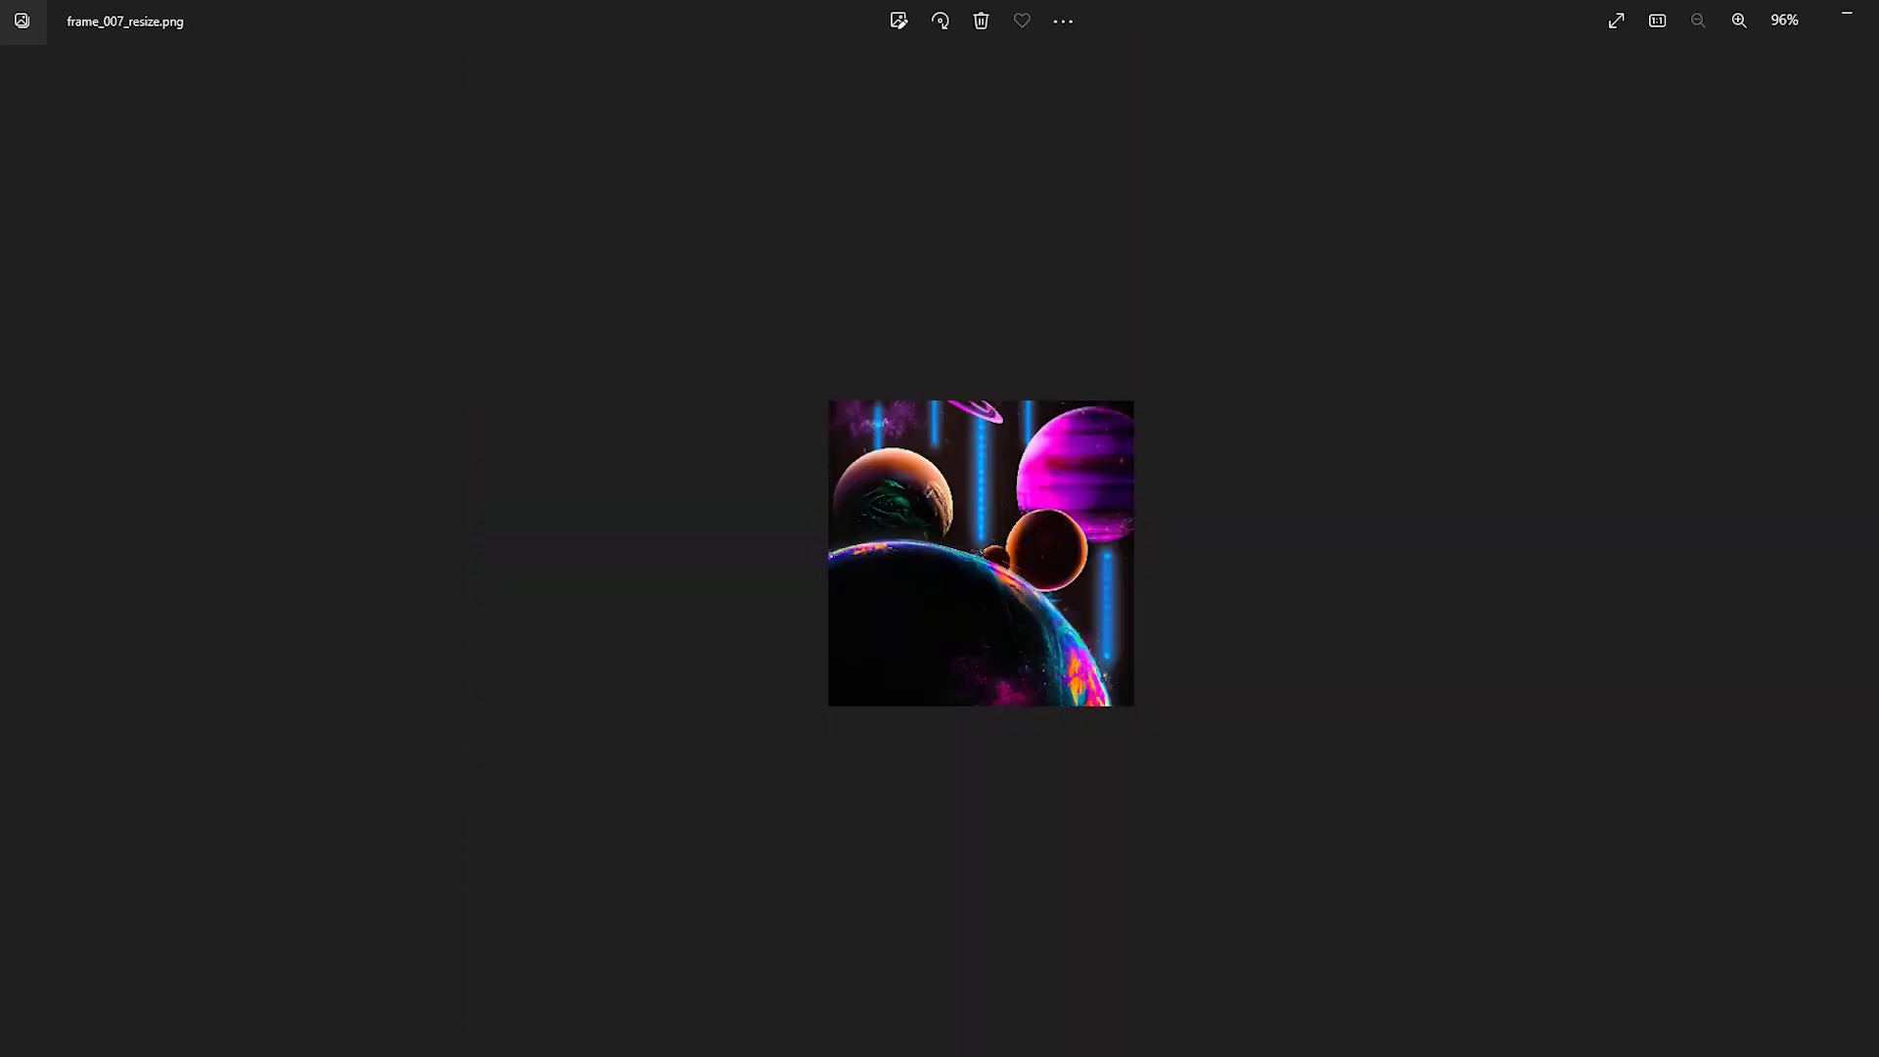
pyautogui.press('Right')
pyautogui.press('Right')
pyautogui.press('Right')
pyautogui.press('Right')
pyautogui.press('Right')
pyautogui.press('Right')
pyautogui.press('Right')
pyautogui.press('Right')
pyautogui.press('Right')
pyautogui.press('Right')
pyautogui.press('Right')
pyautogui.press('Right')
pyautogui.press('Right')
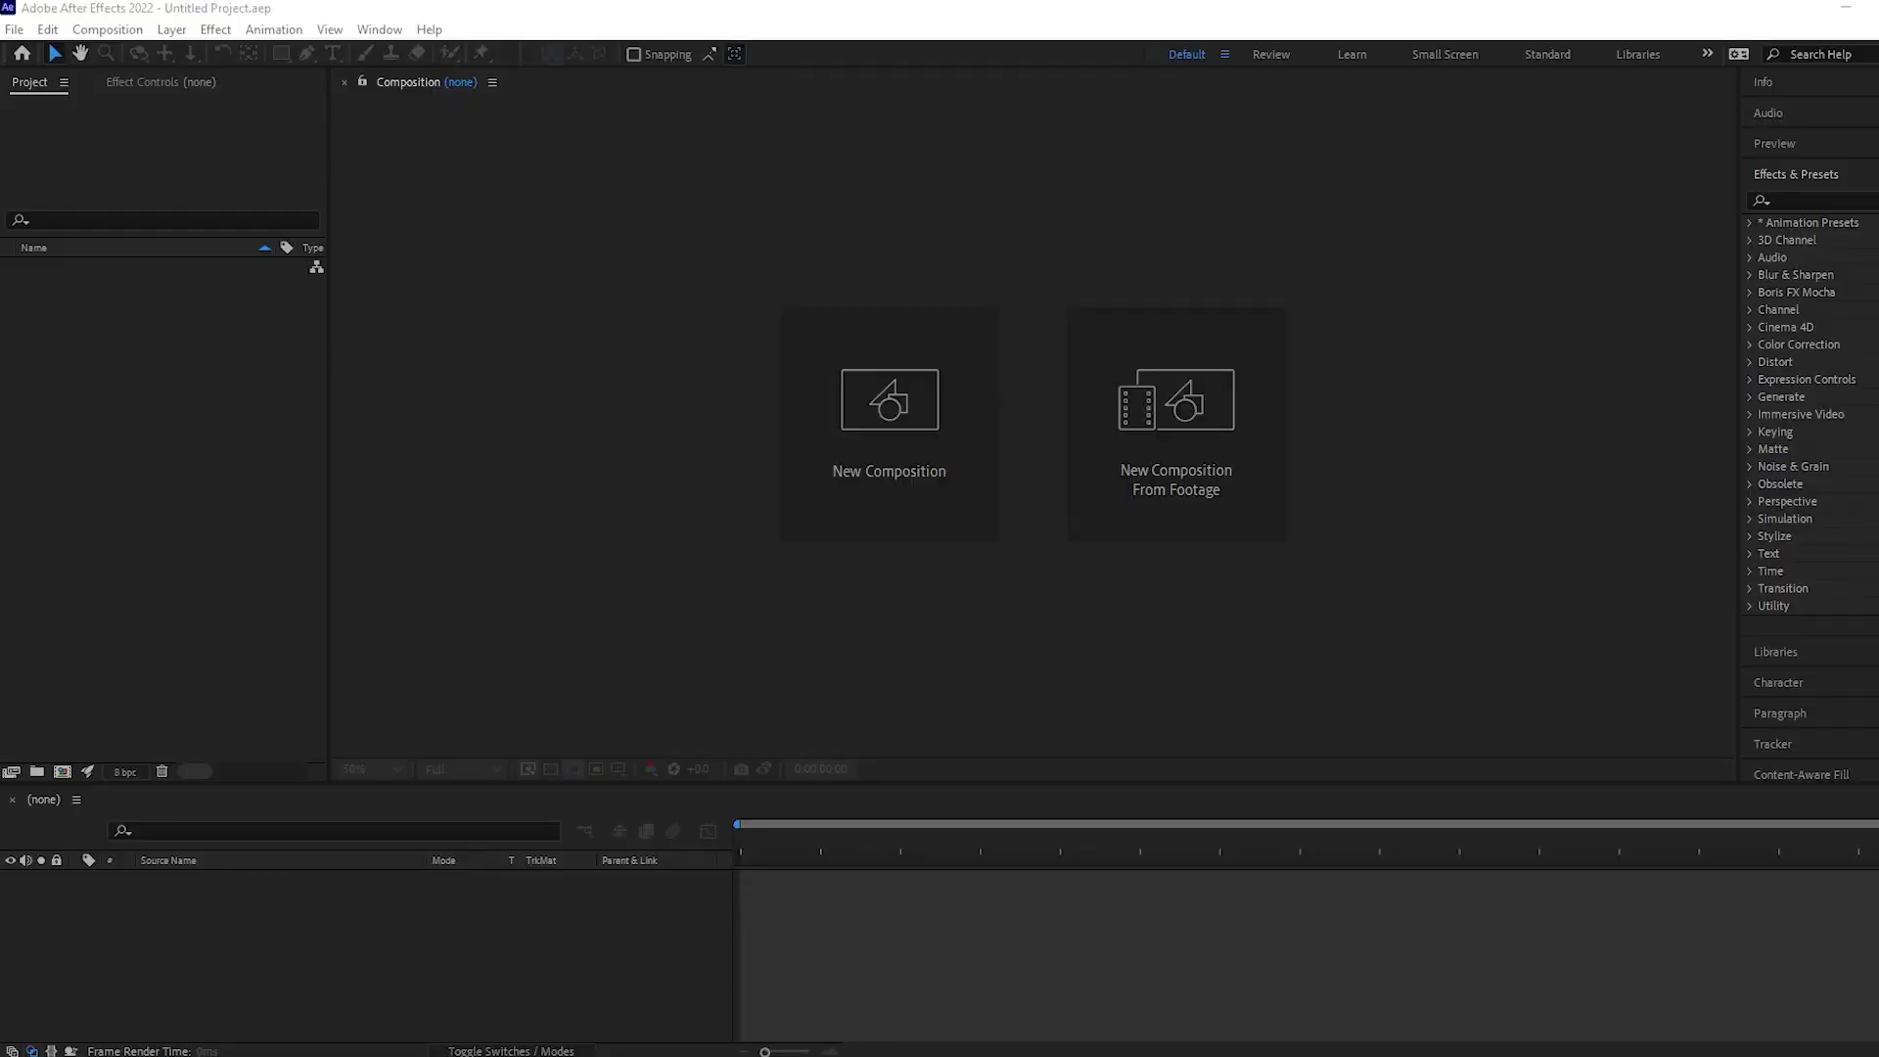
# Switch to After Effects and import frame_001.png through frame_020.png into the project
pyautogui.moveTo(179, 514); pyautogui.dragTo(168, 507)
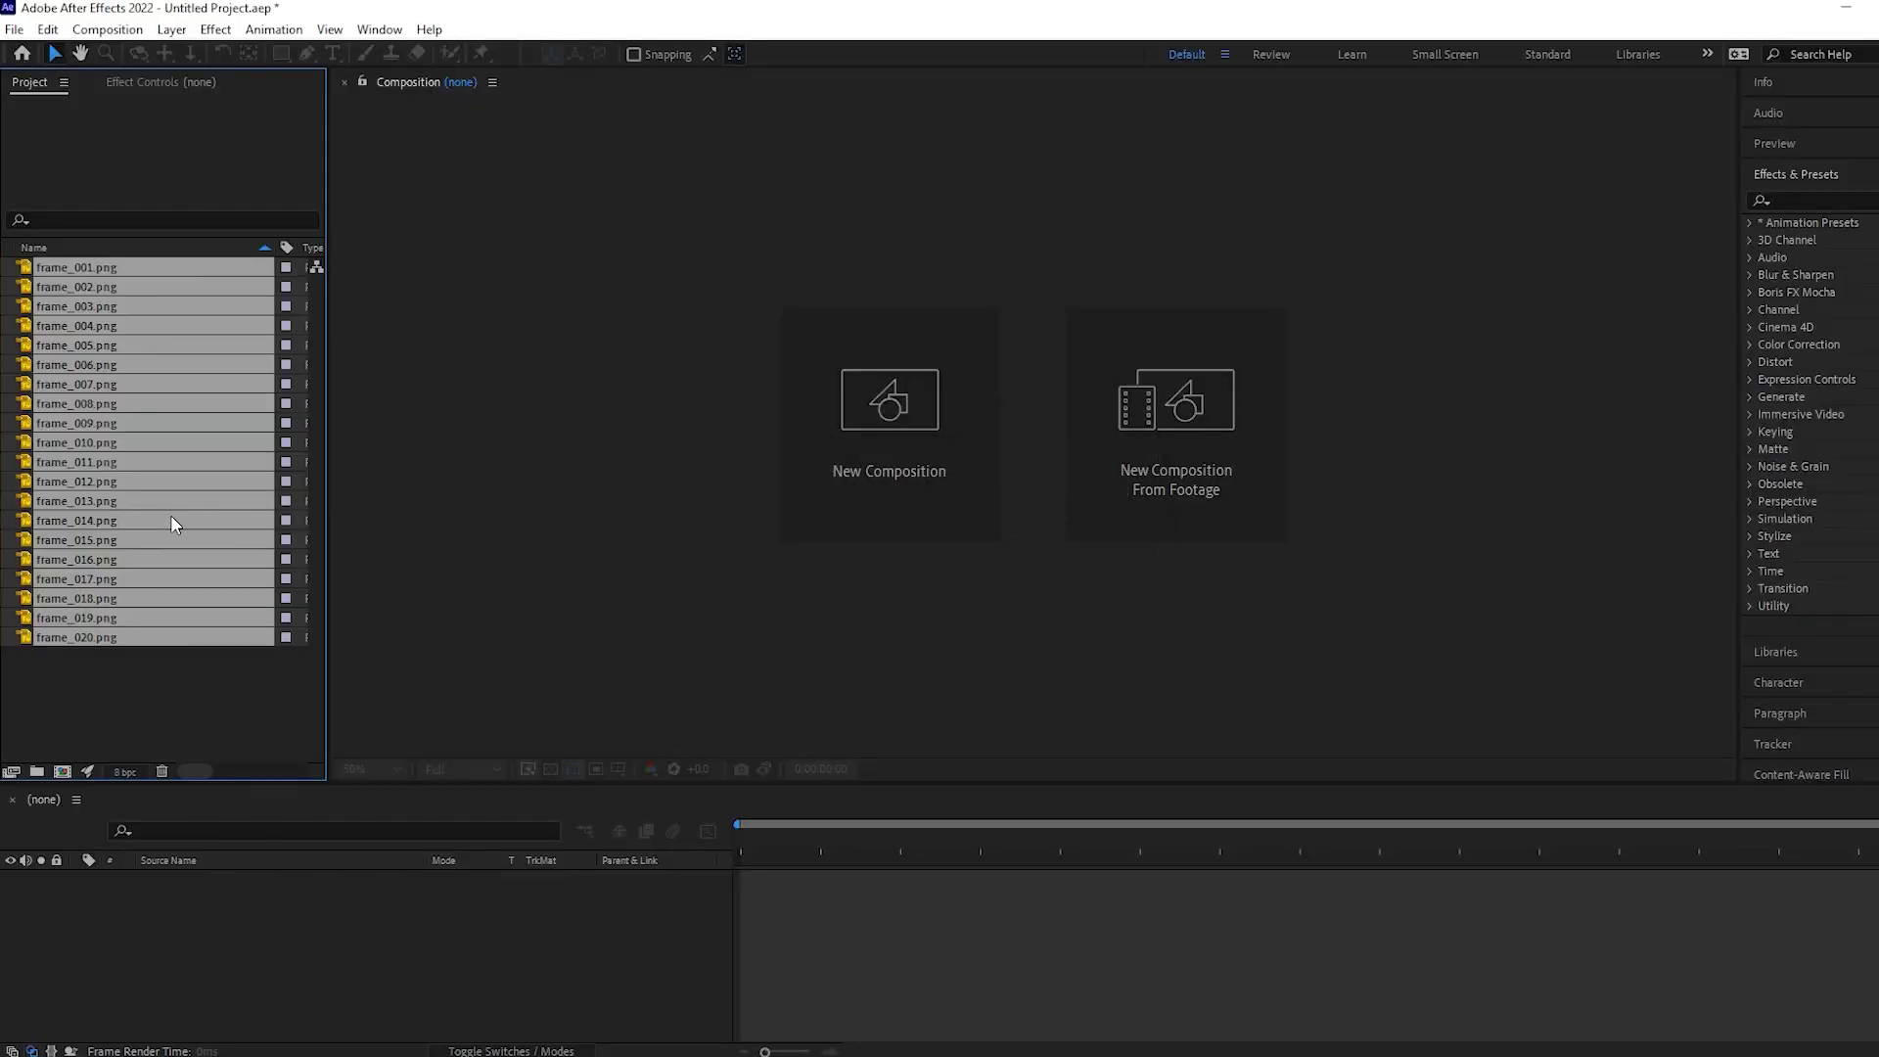
pyautogui.click(171, 706)
# Create a composition from frame_001.png and rename it Frames01-10
pyautogui.moveTo(86, 266); pyautogui.dragTo(62, 771)
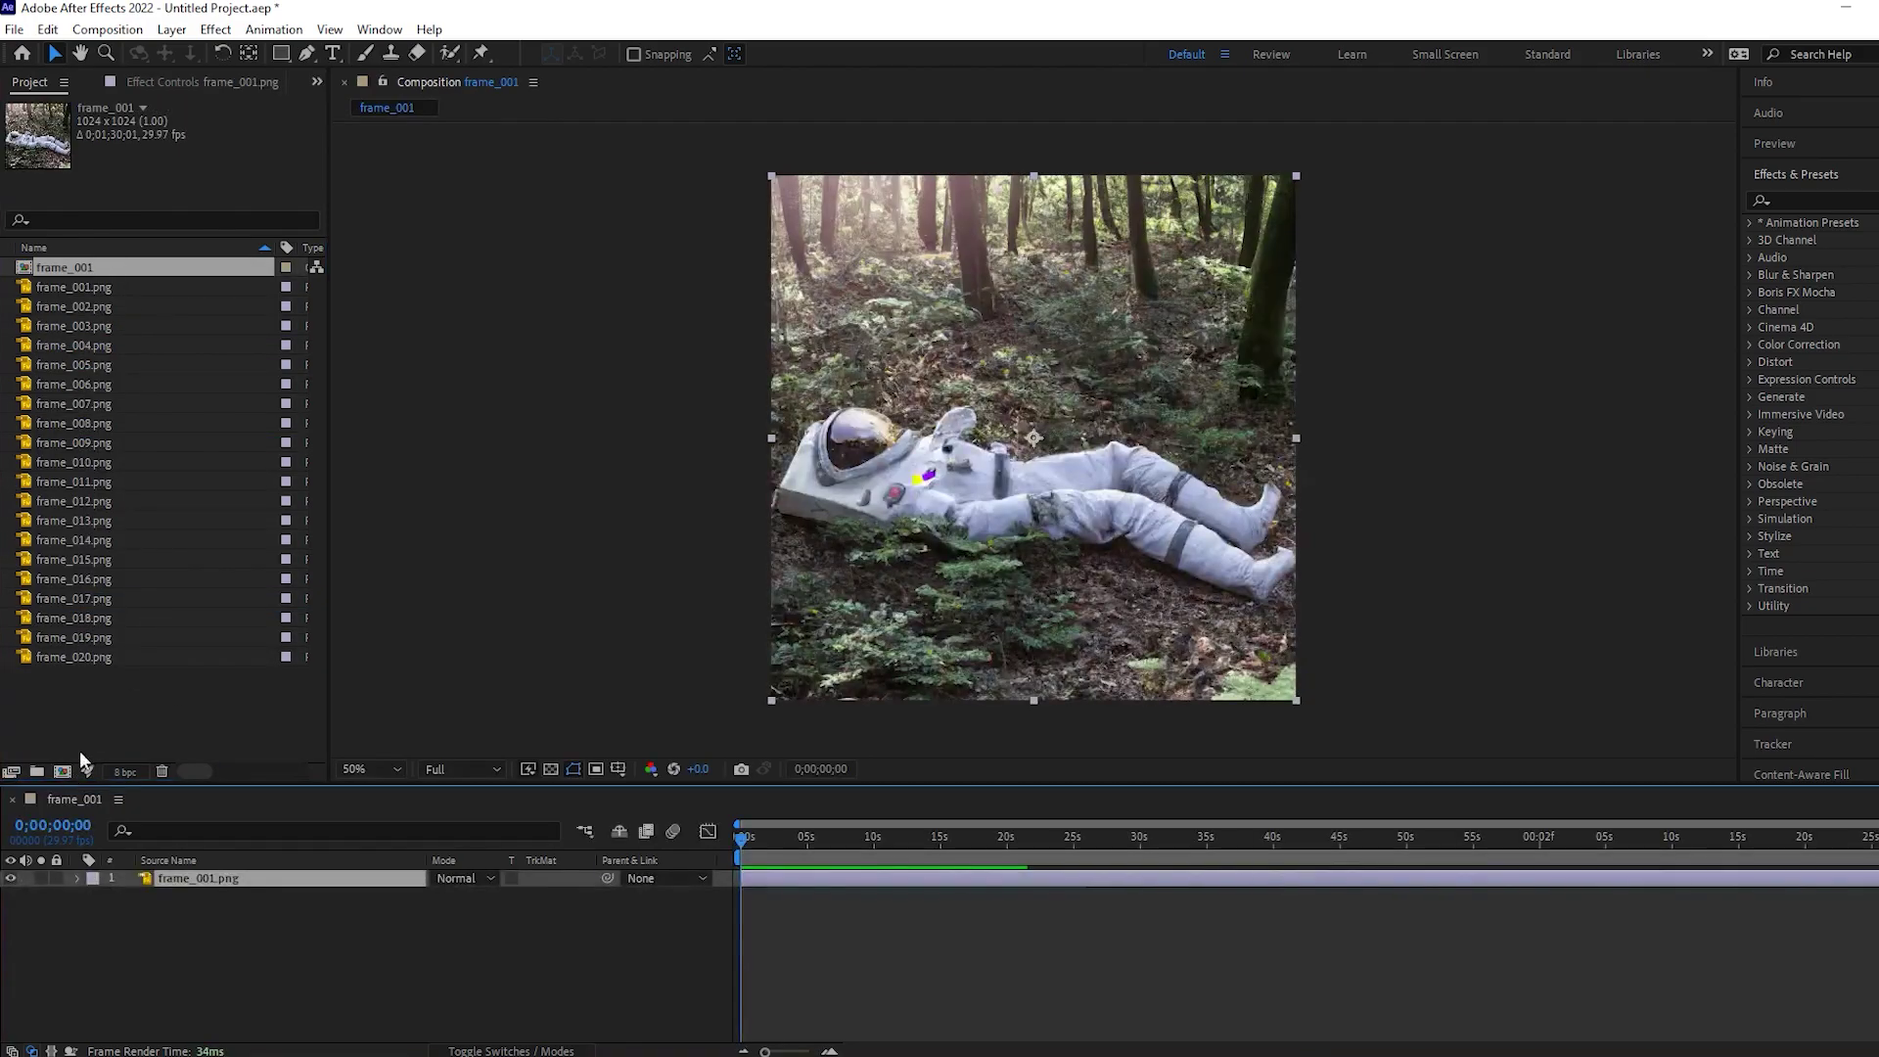
pyautogui.rightClick(101, 265)
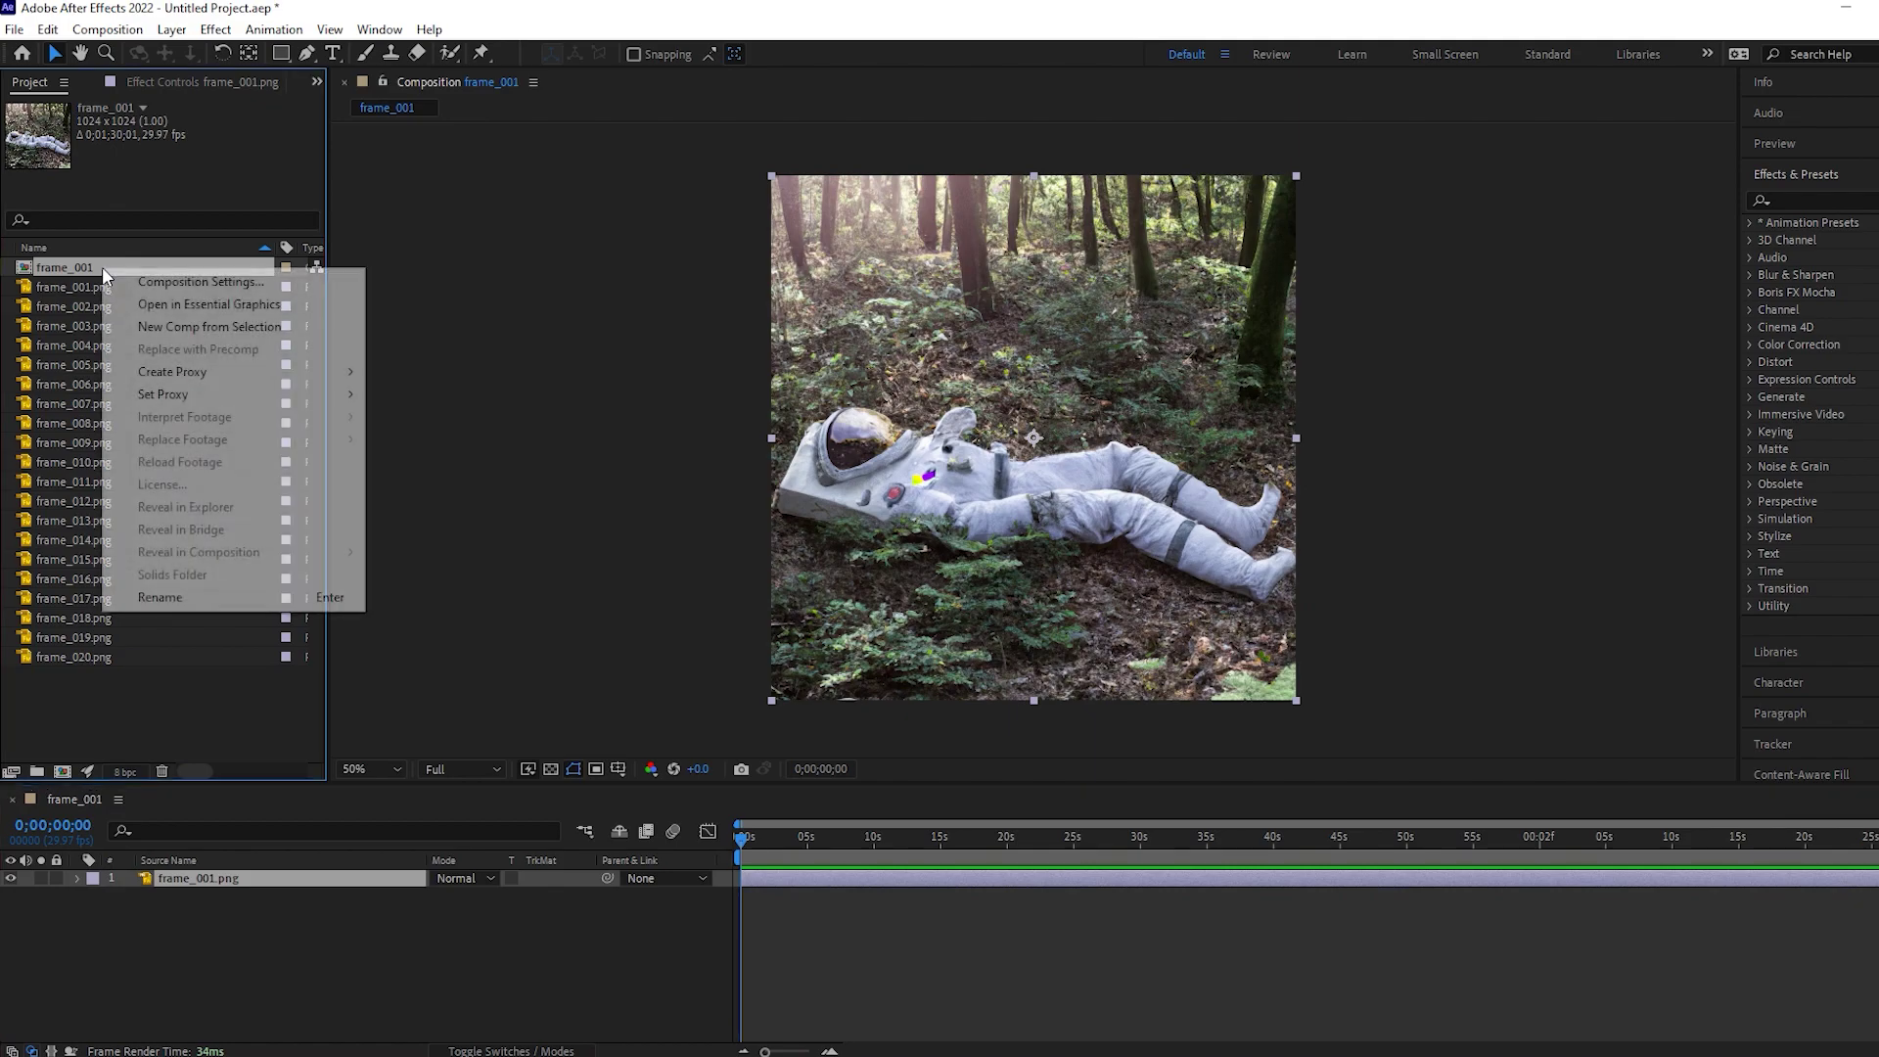
pyautogui.click(223, 590)
pyautogui.write('Frames01-10')
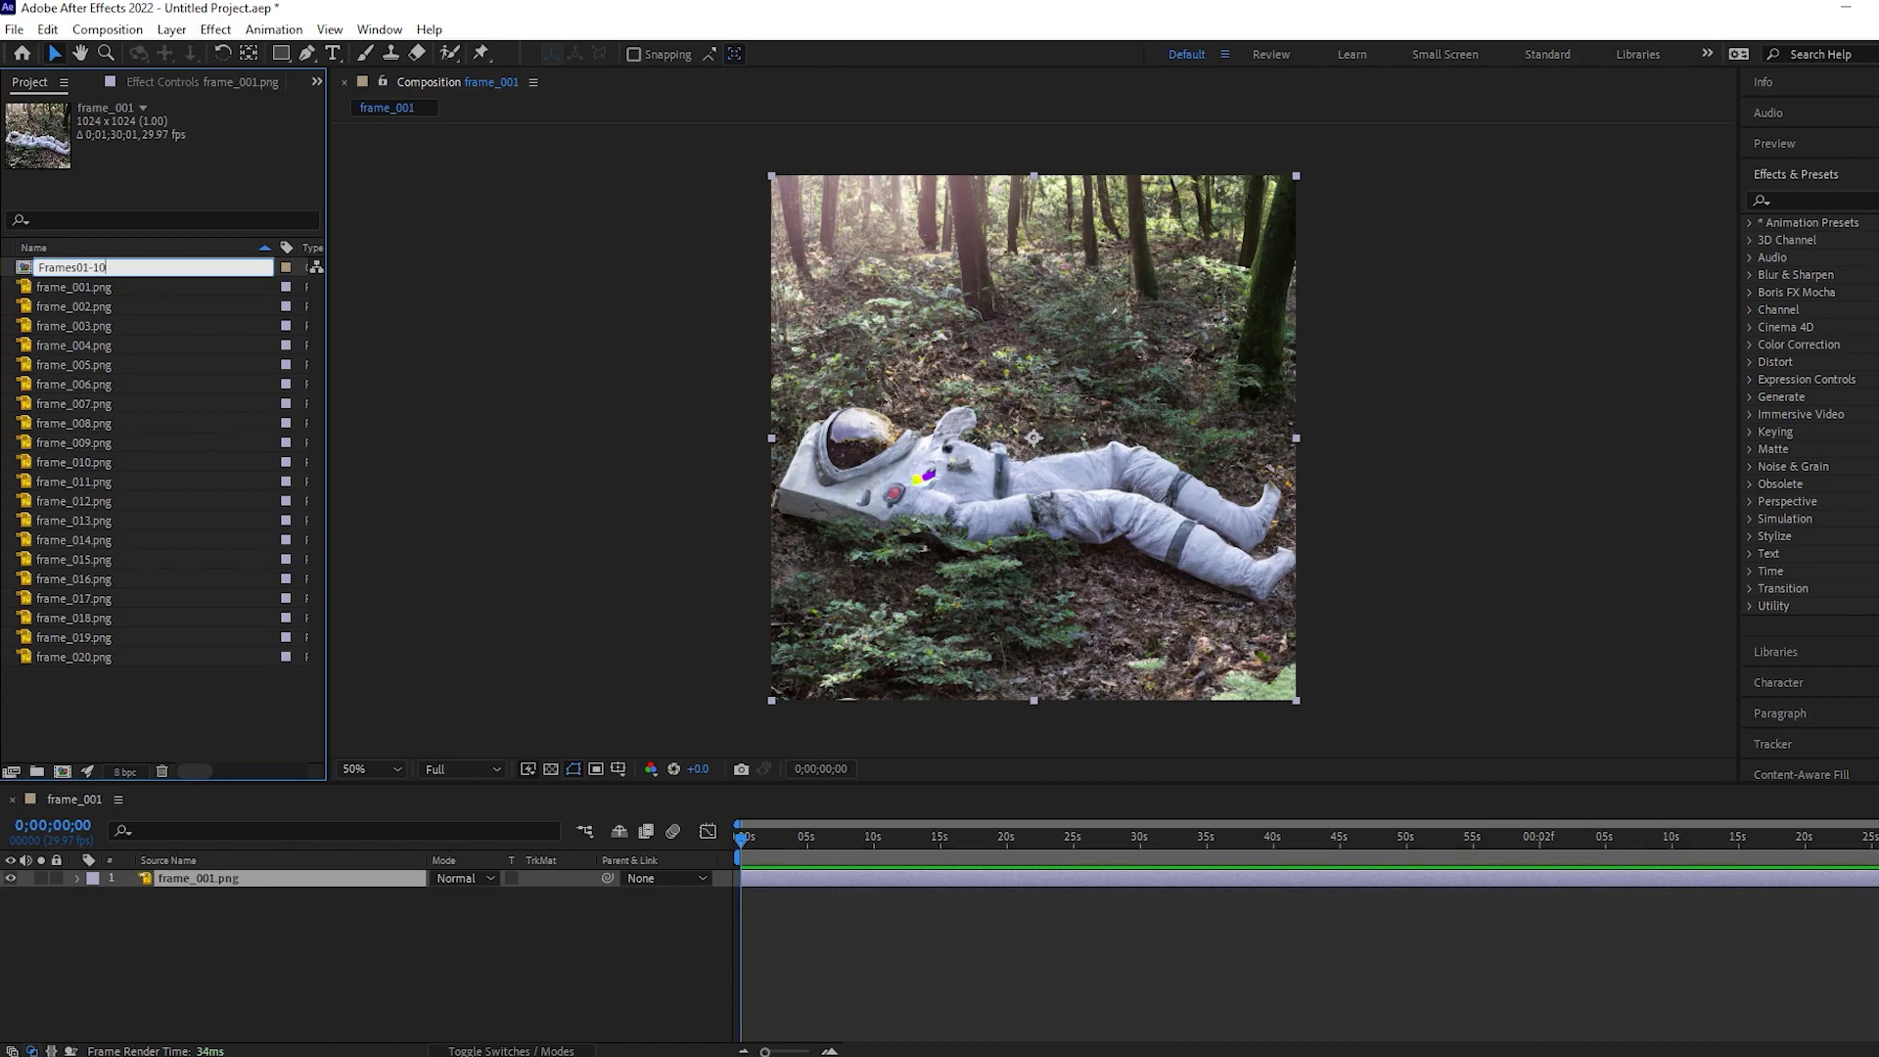
pyautogui.press('Return')
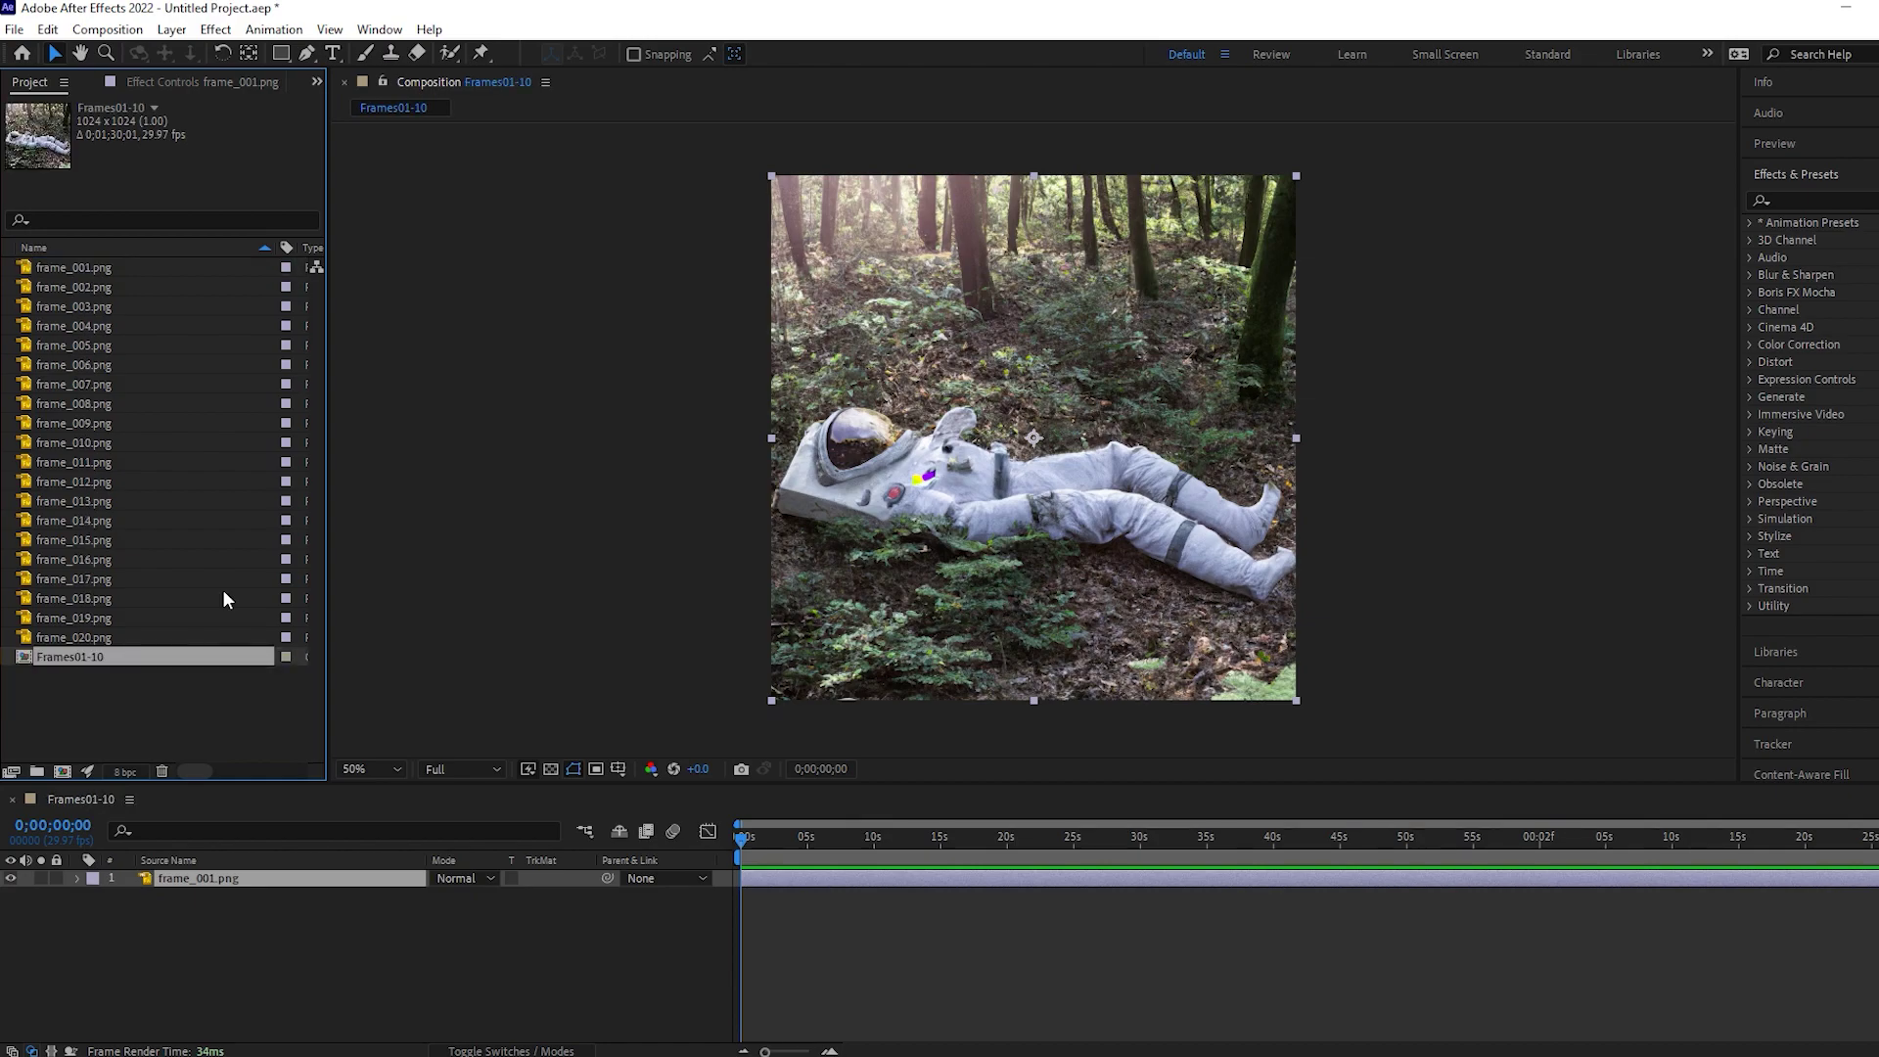
pyautogui.click(159, 681)
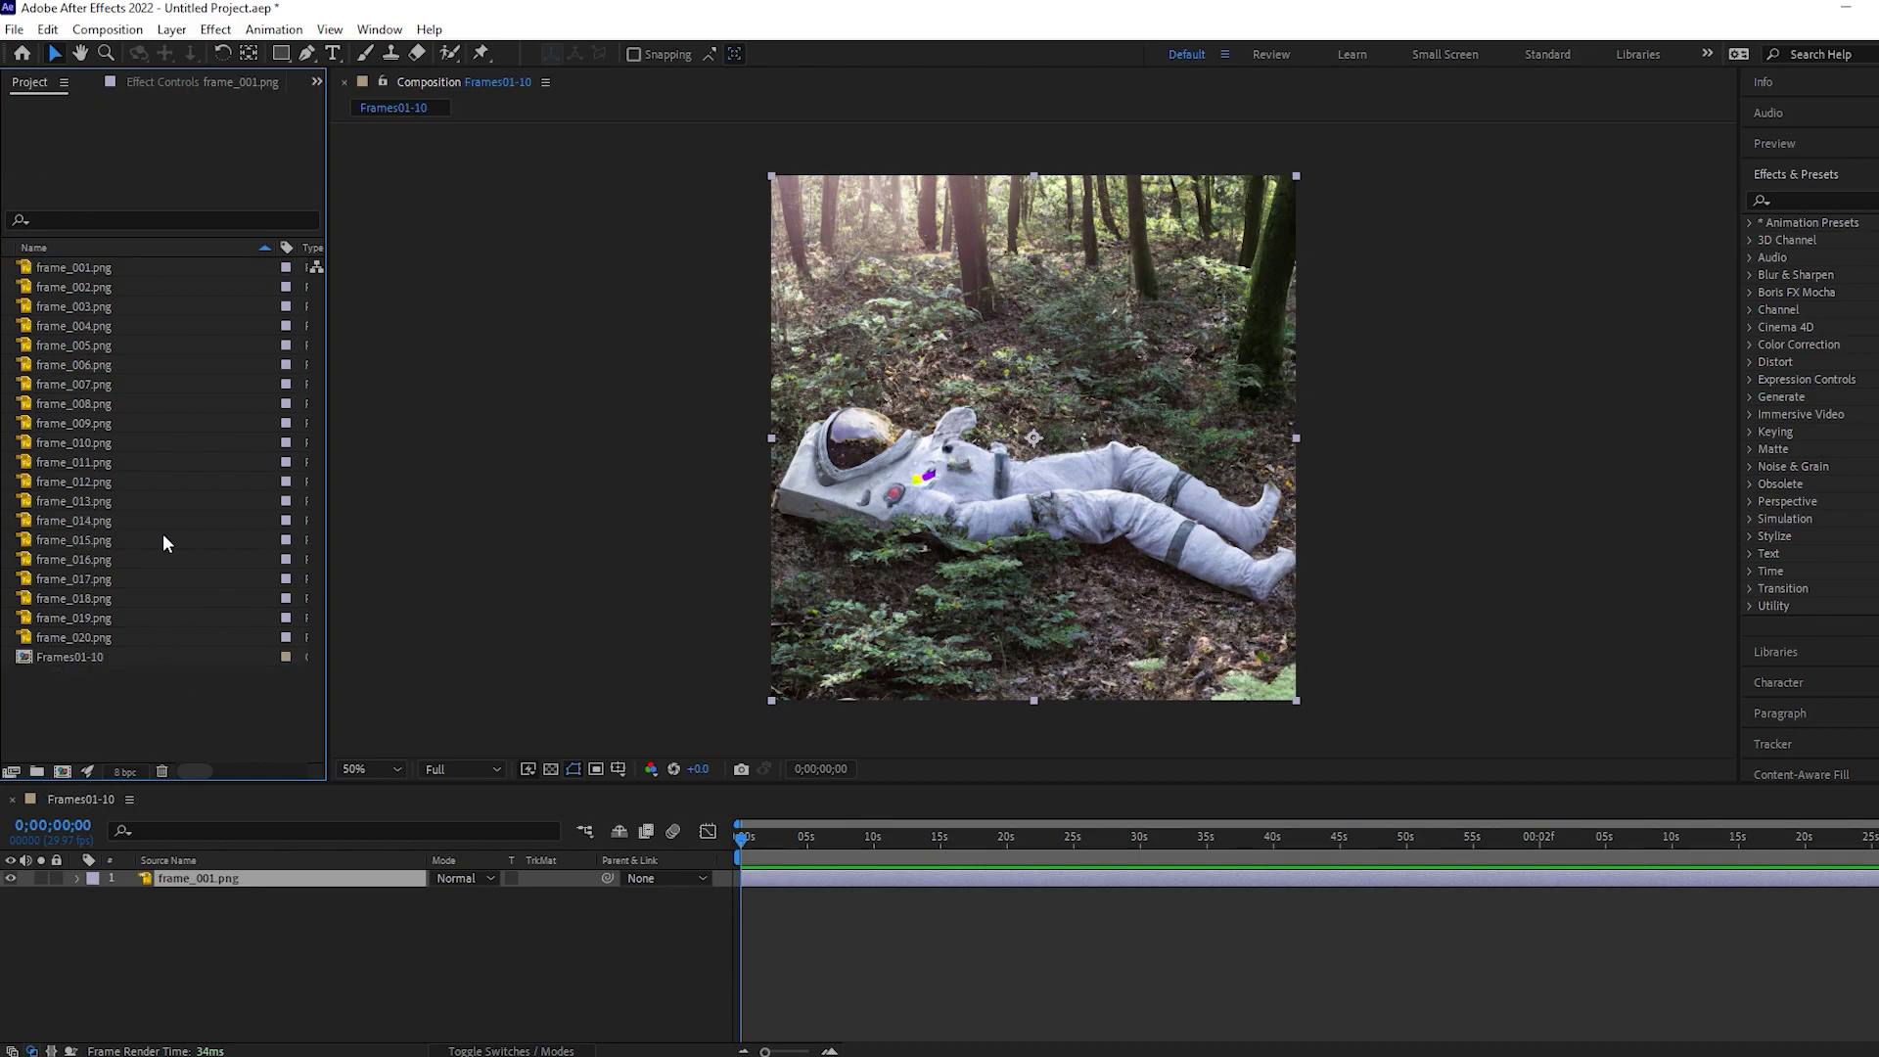
# Add frame_002.png through frame_010.png to the Frames01-10 composition, in order beneath frame_001.png
pyautogui.click(67, 285)
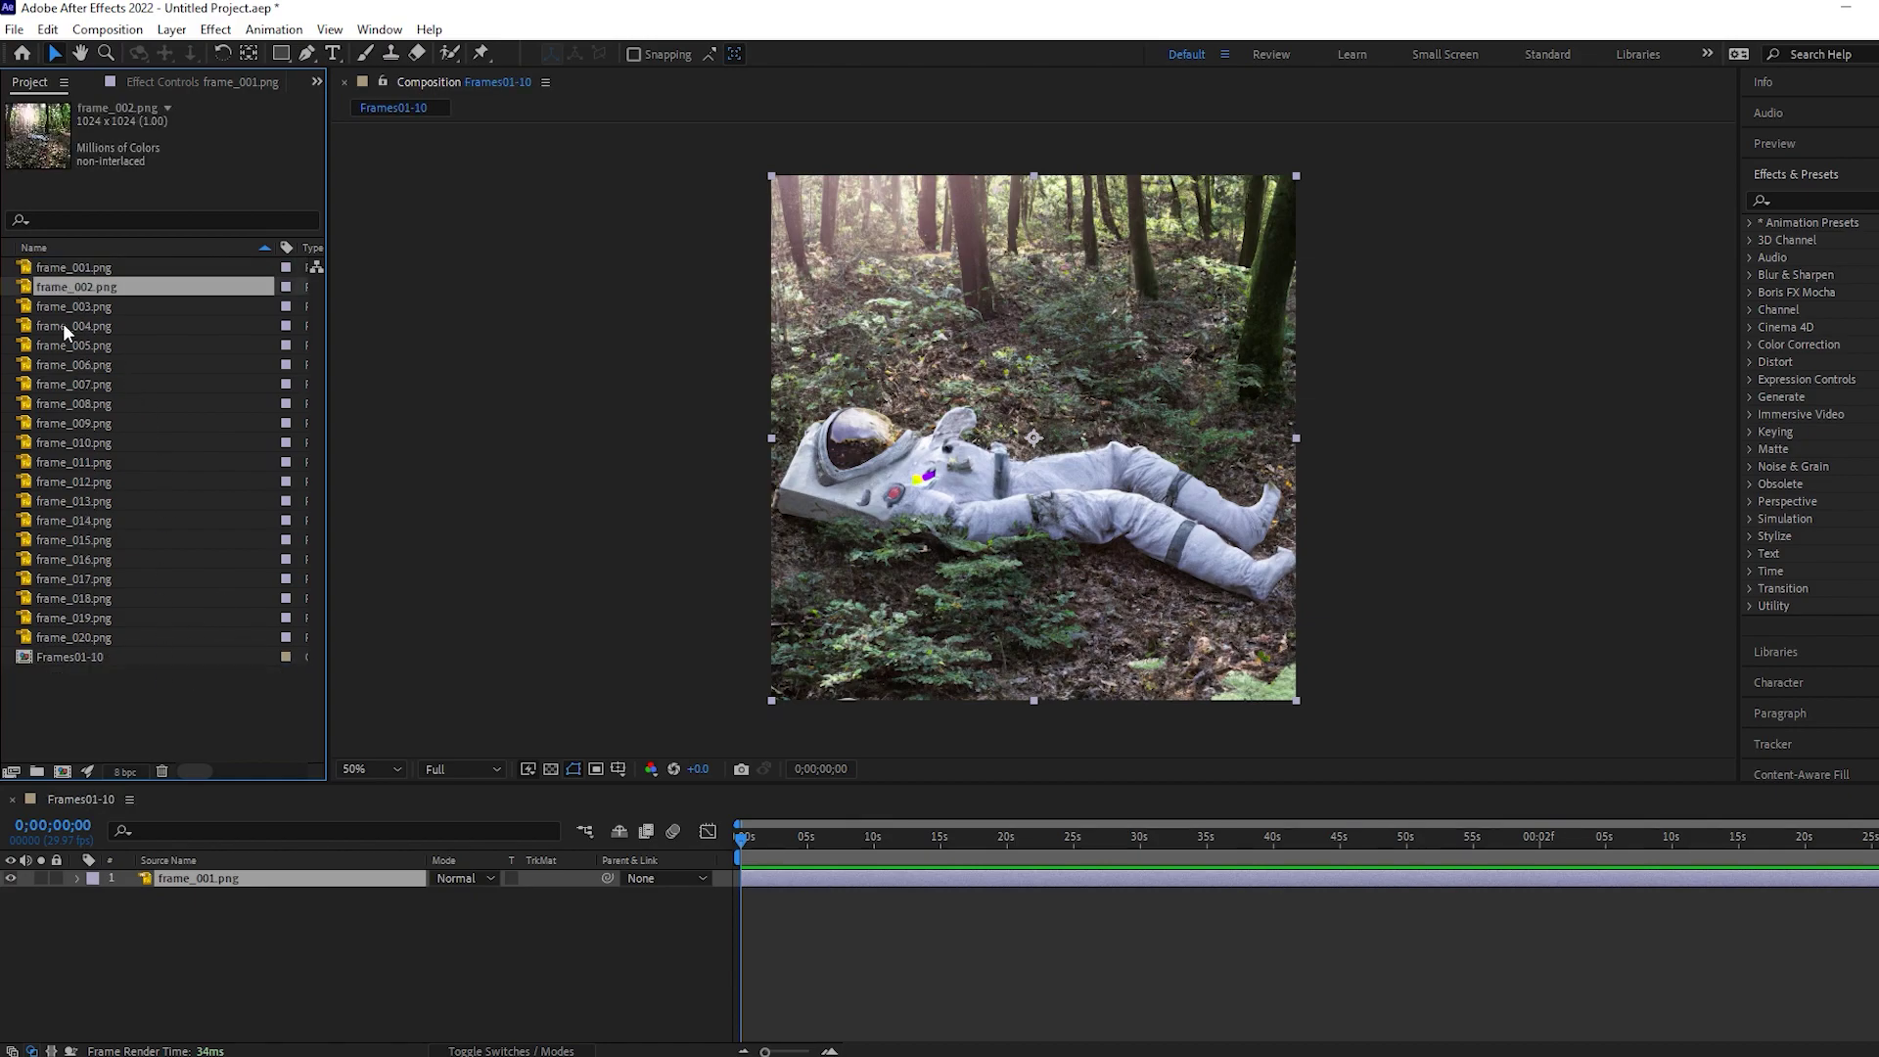
pyautogui.keyDown('shift'); pyautogui.click(100, 443); pyautogui.keyUp('shift')
pyautogui.moveTo(99, 286); pyautogui.dragTo(275, 910)
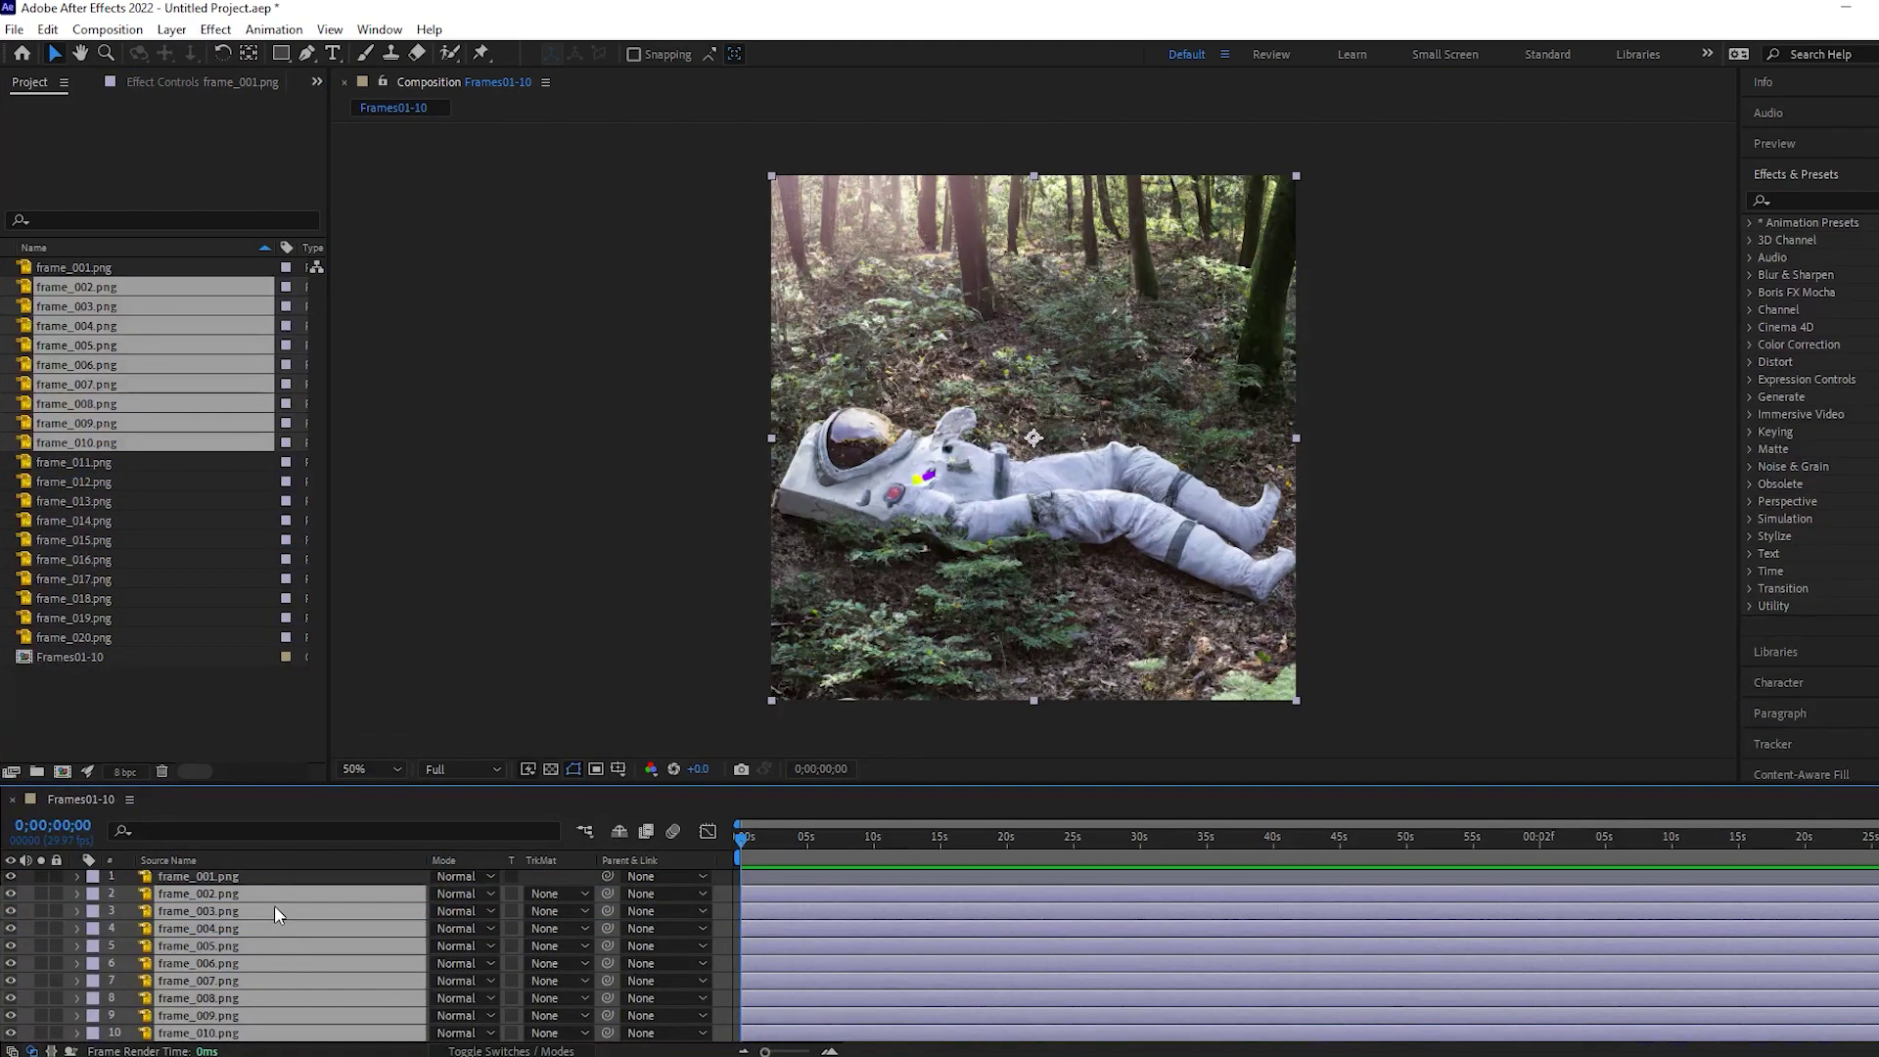
pyautogui.click(279, 875)
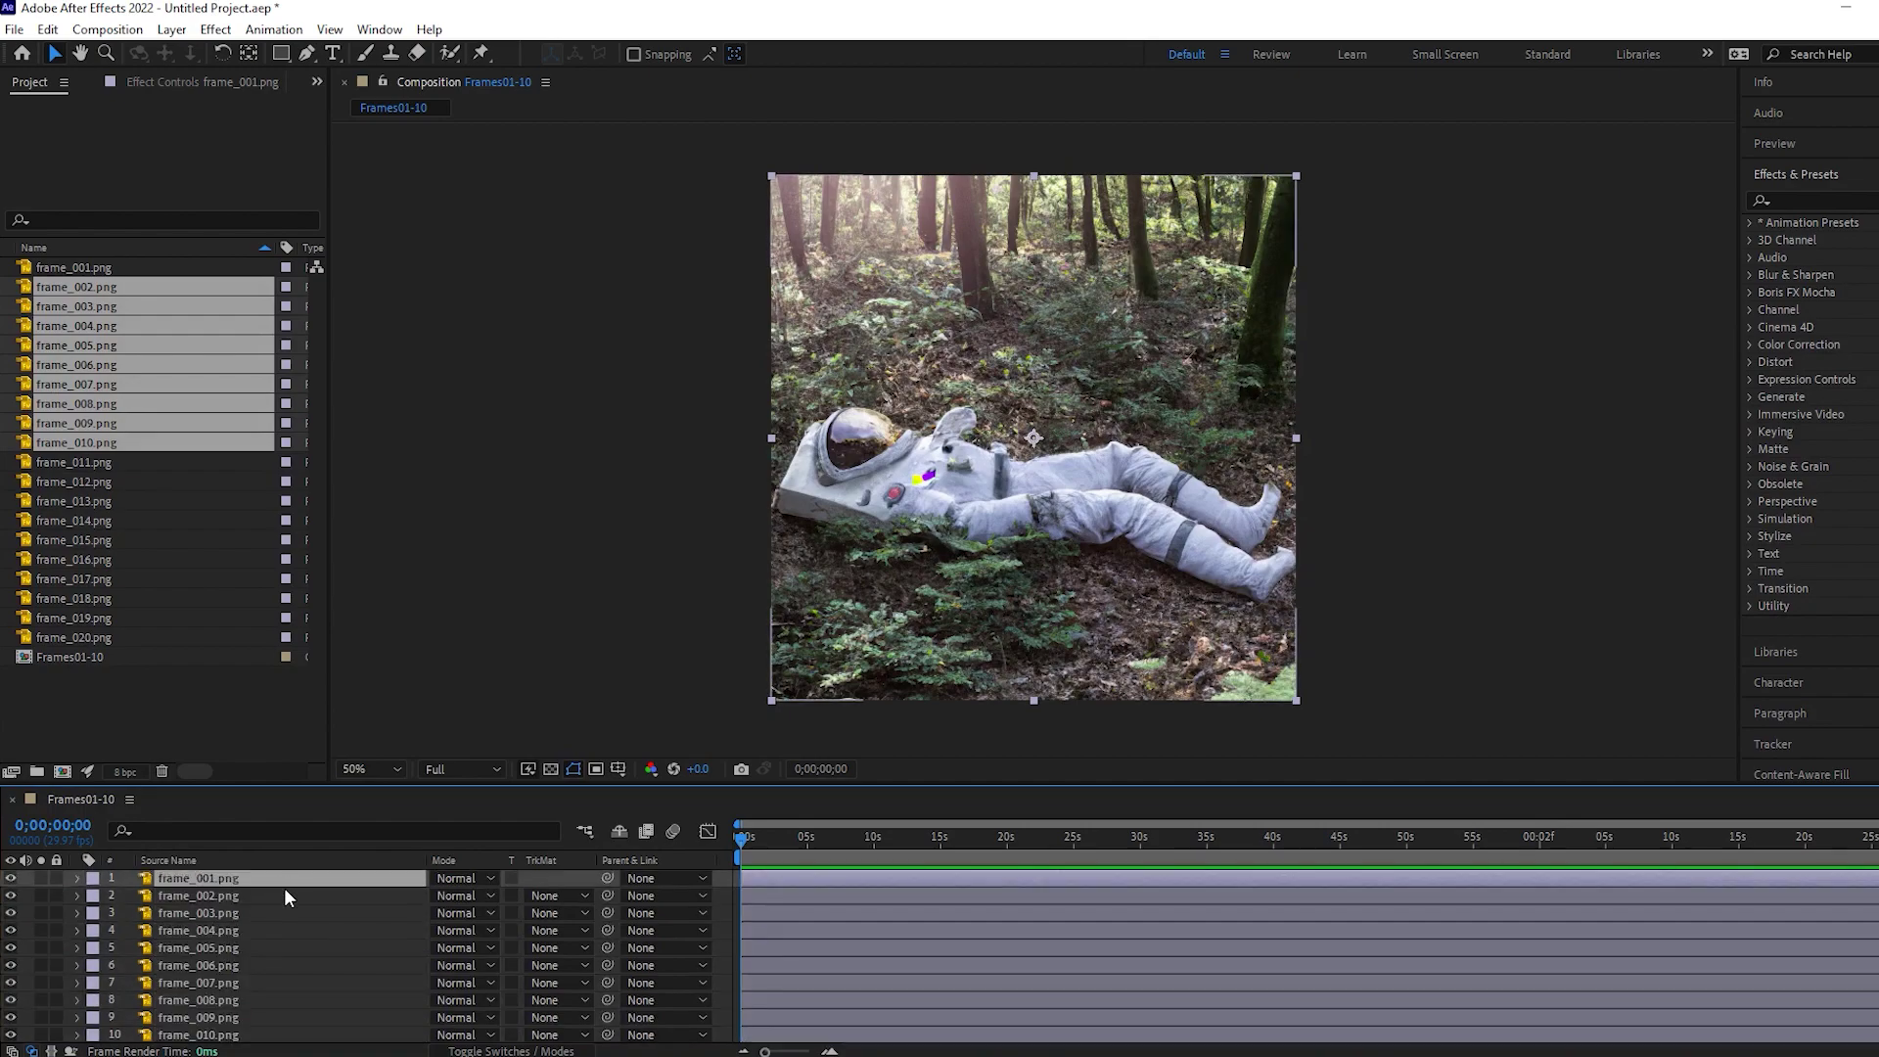
# Create a composition from frame_011.png and rename it Frames11-20
pyautogui.click(122, 680)
pyautogui.moveTo(78, 462); pyautogui.dragTo(63, 774)
pyautogui.rightClick(103, 262)
pyautogui.click(200, 594)
pyautogui.write('Frames11-20')
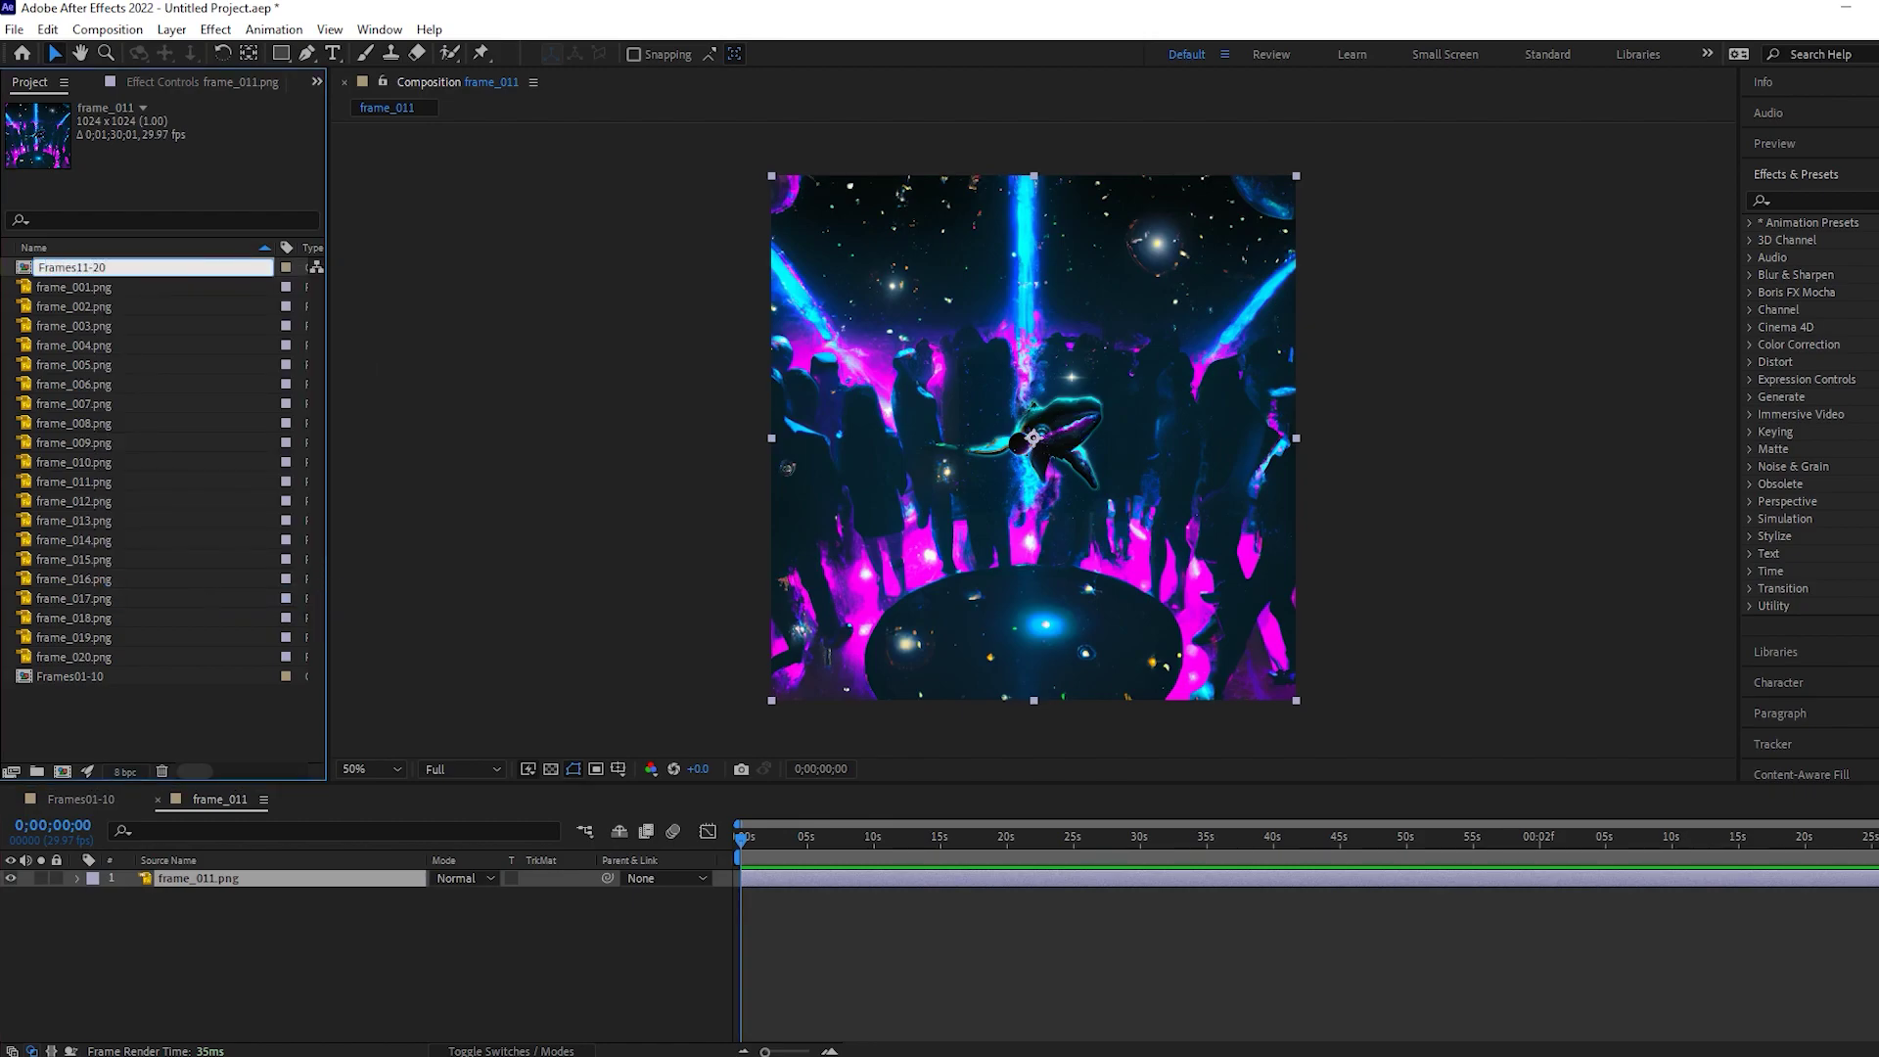
pyautogui.press('Return')
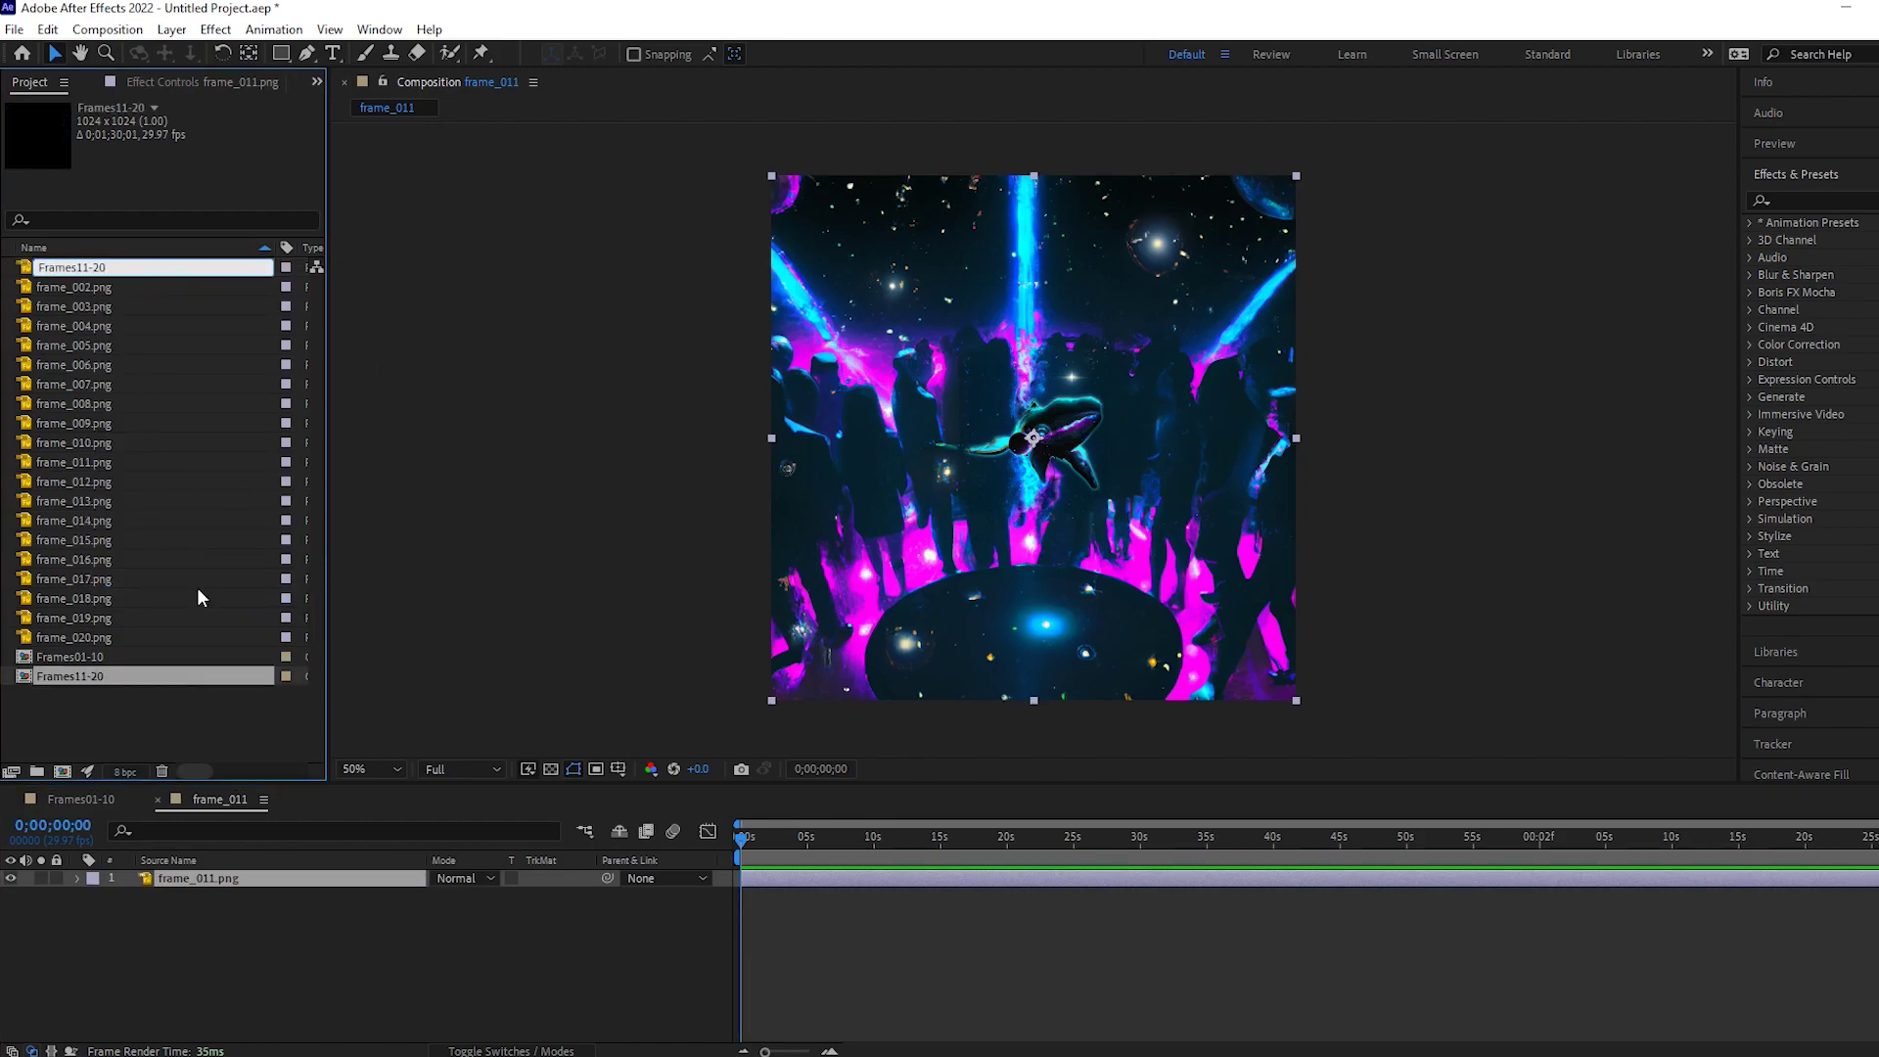
# Add frame_012.png through frame_020.png to the Frames11-20 composition, in order beneath frame_011.png
pyautogui.click(99, 487)
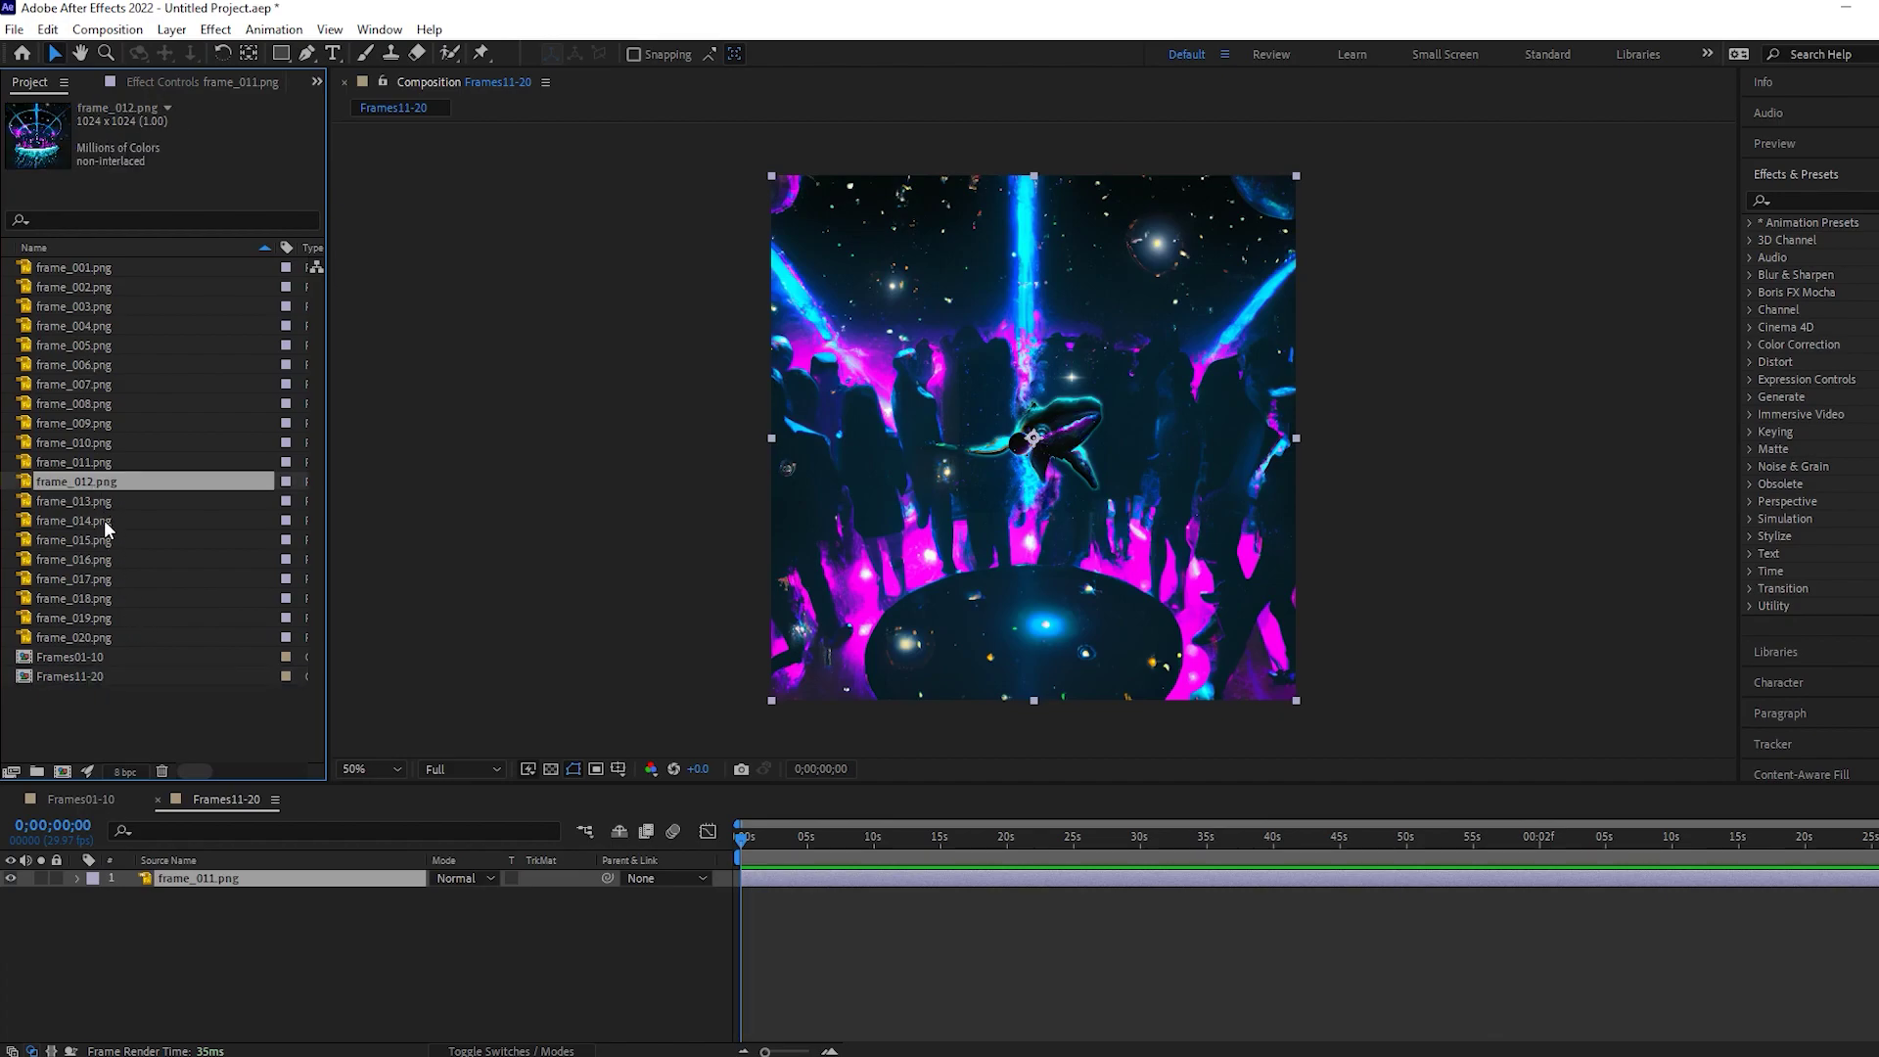
pyautogui.keyDown('shift'); pyautogui.click(87, 642); pyautogui.keyUp('shift')
pyautogui.moveTo(95, 500); pyautogui.dragTo(191, 943)
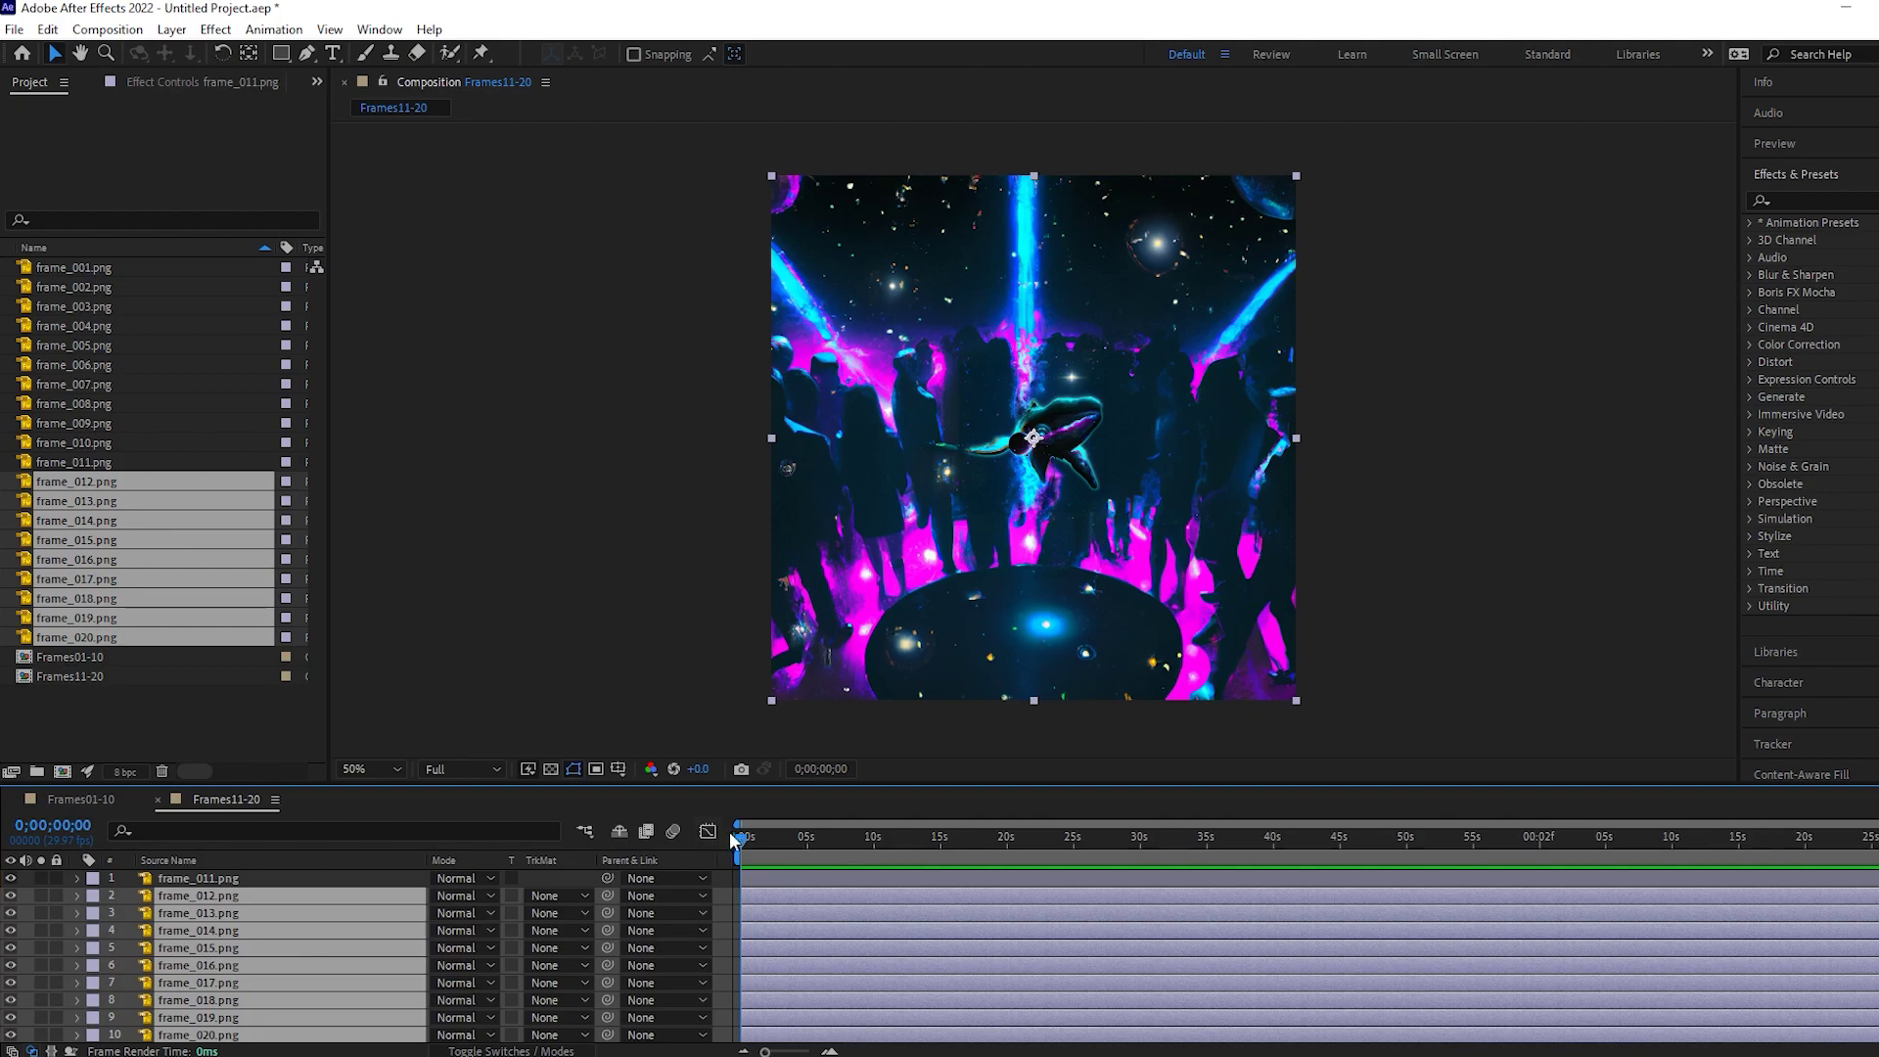
# In the Frames01-10 composition, set the scale of the frame_001.png layer to 30%
pyautogui.click(98, 801)
pyautogui.moveTo(485, 784); pyautogui.dragTo(458, 628)
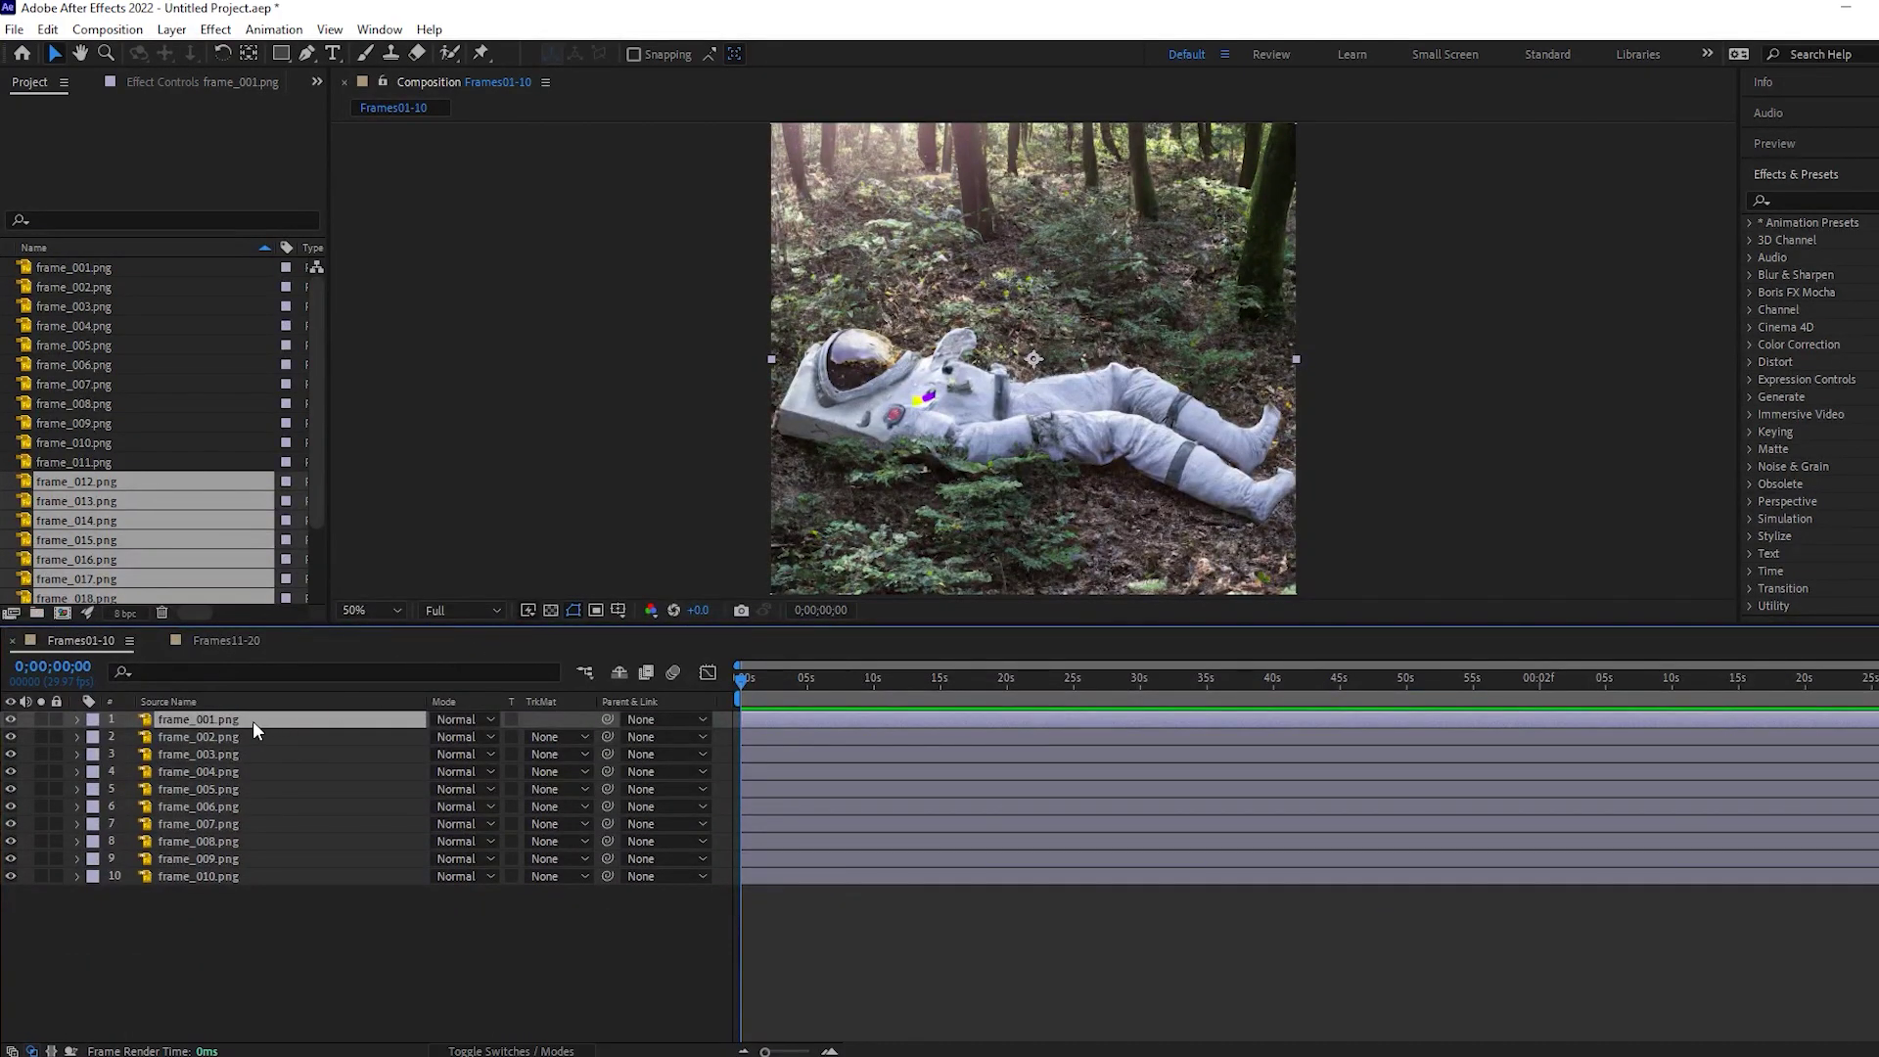
pyautogui.press('s')
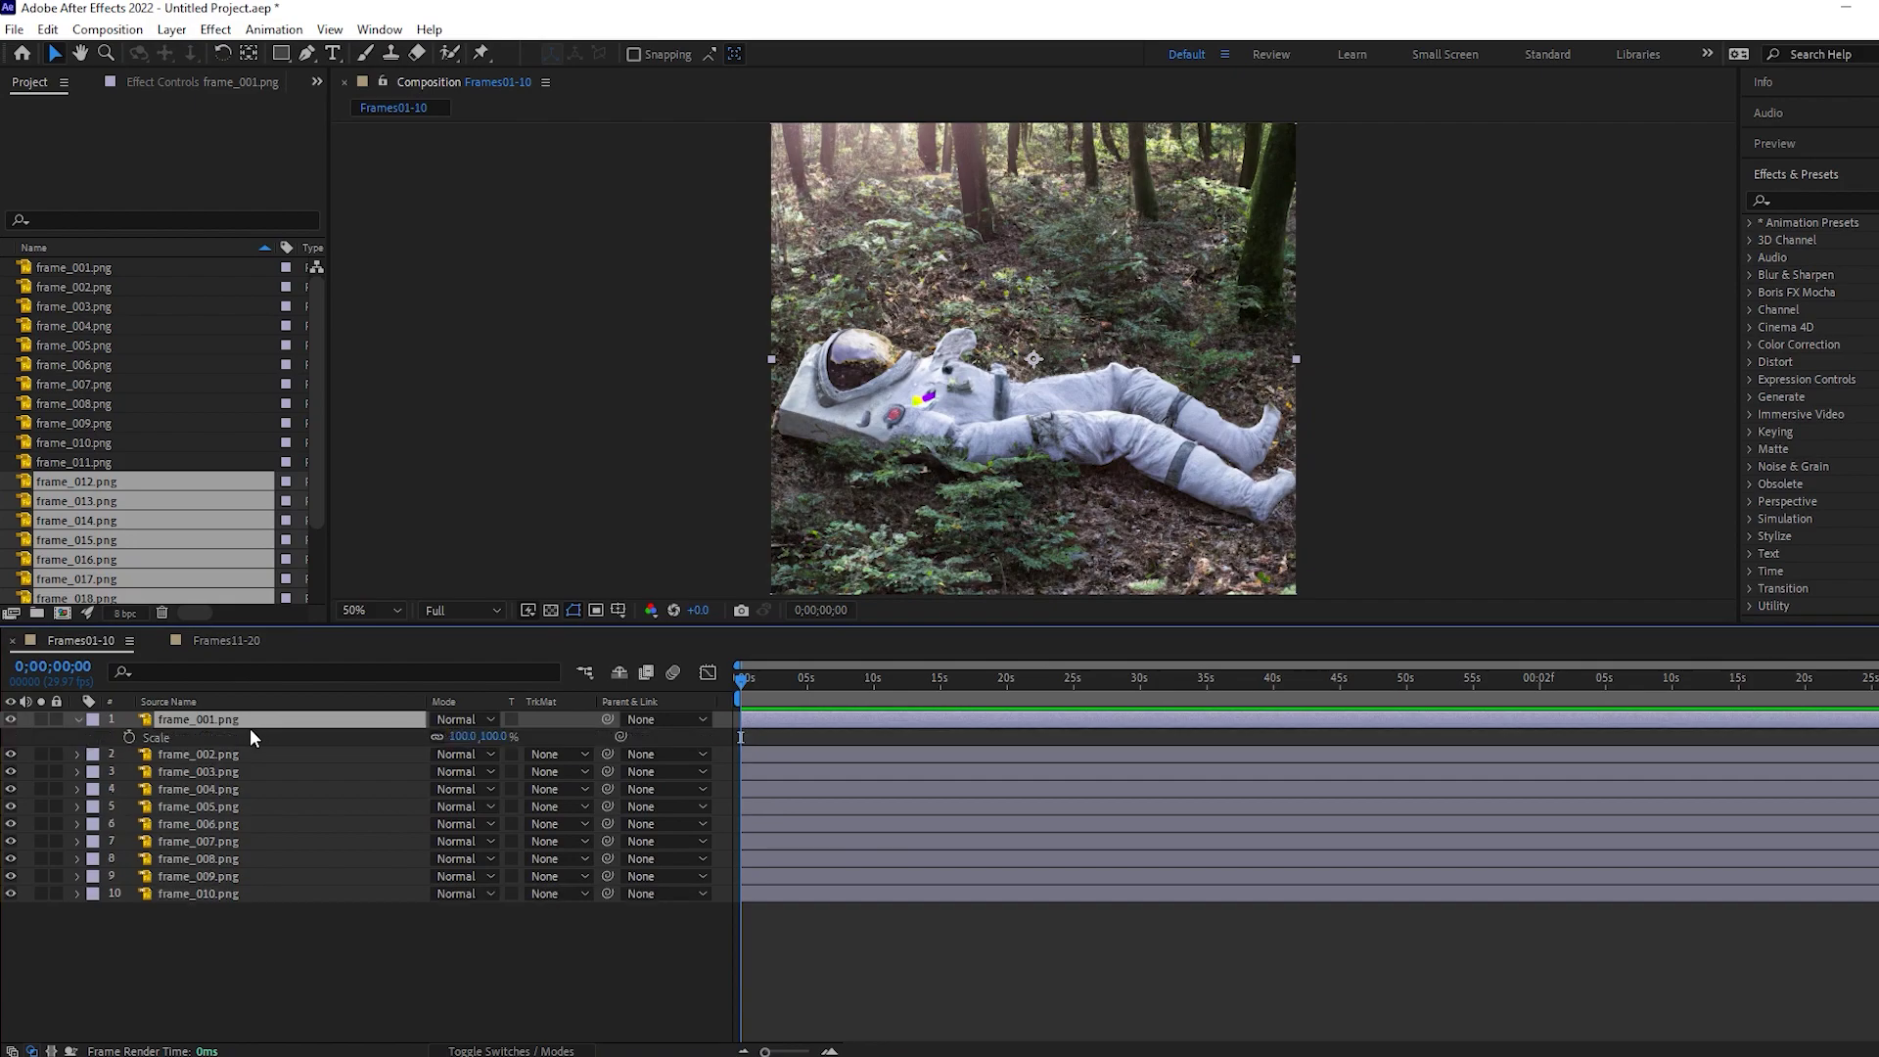
pyautogui.click(463, 736)
pyautogui.press('Return')
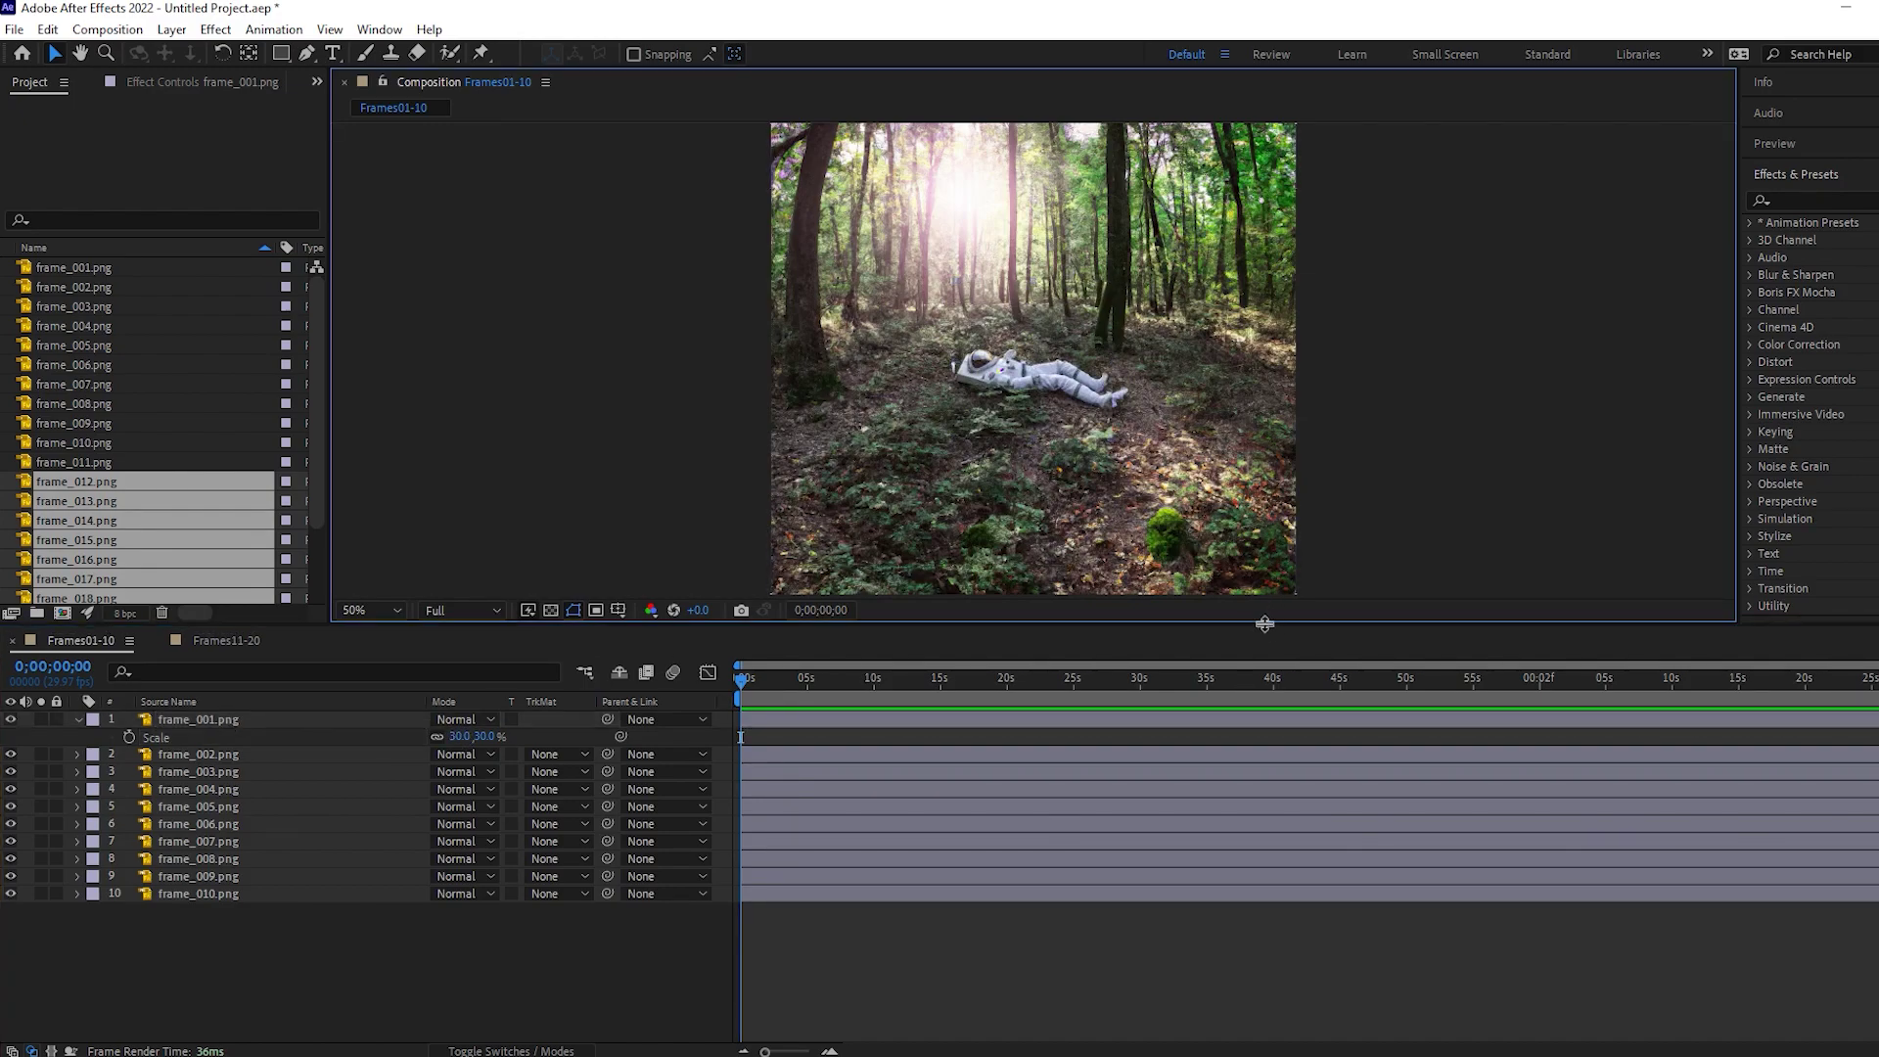
# Parent the frame_001.png layer to frame_002.png
pyautogui.moveTo(1271, 626); pyautogui.dragTo(1269, 675)
pyautogui.scroll(2, 1036, 415)
pyautogui.scroll(-4, 1042, 423)
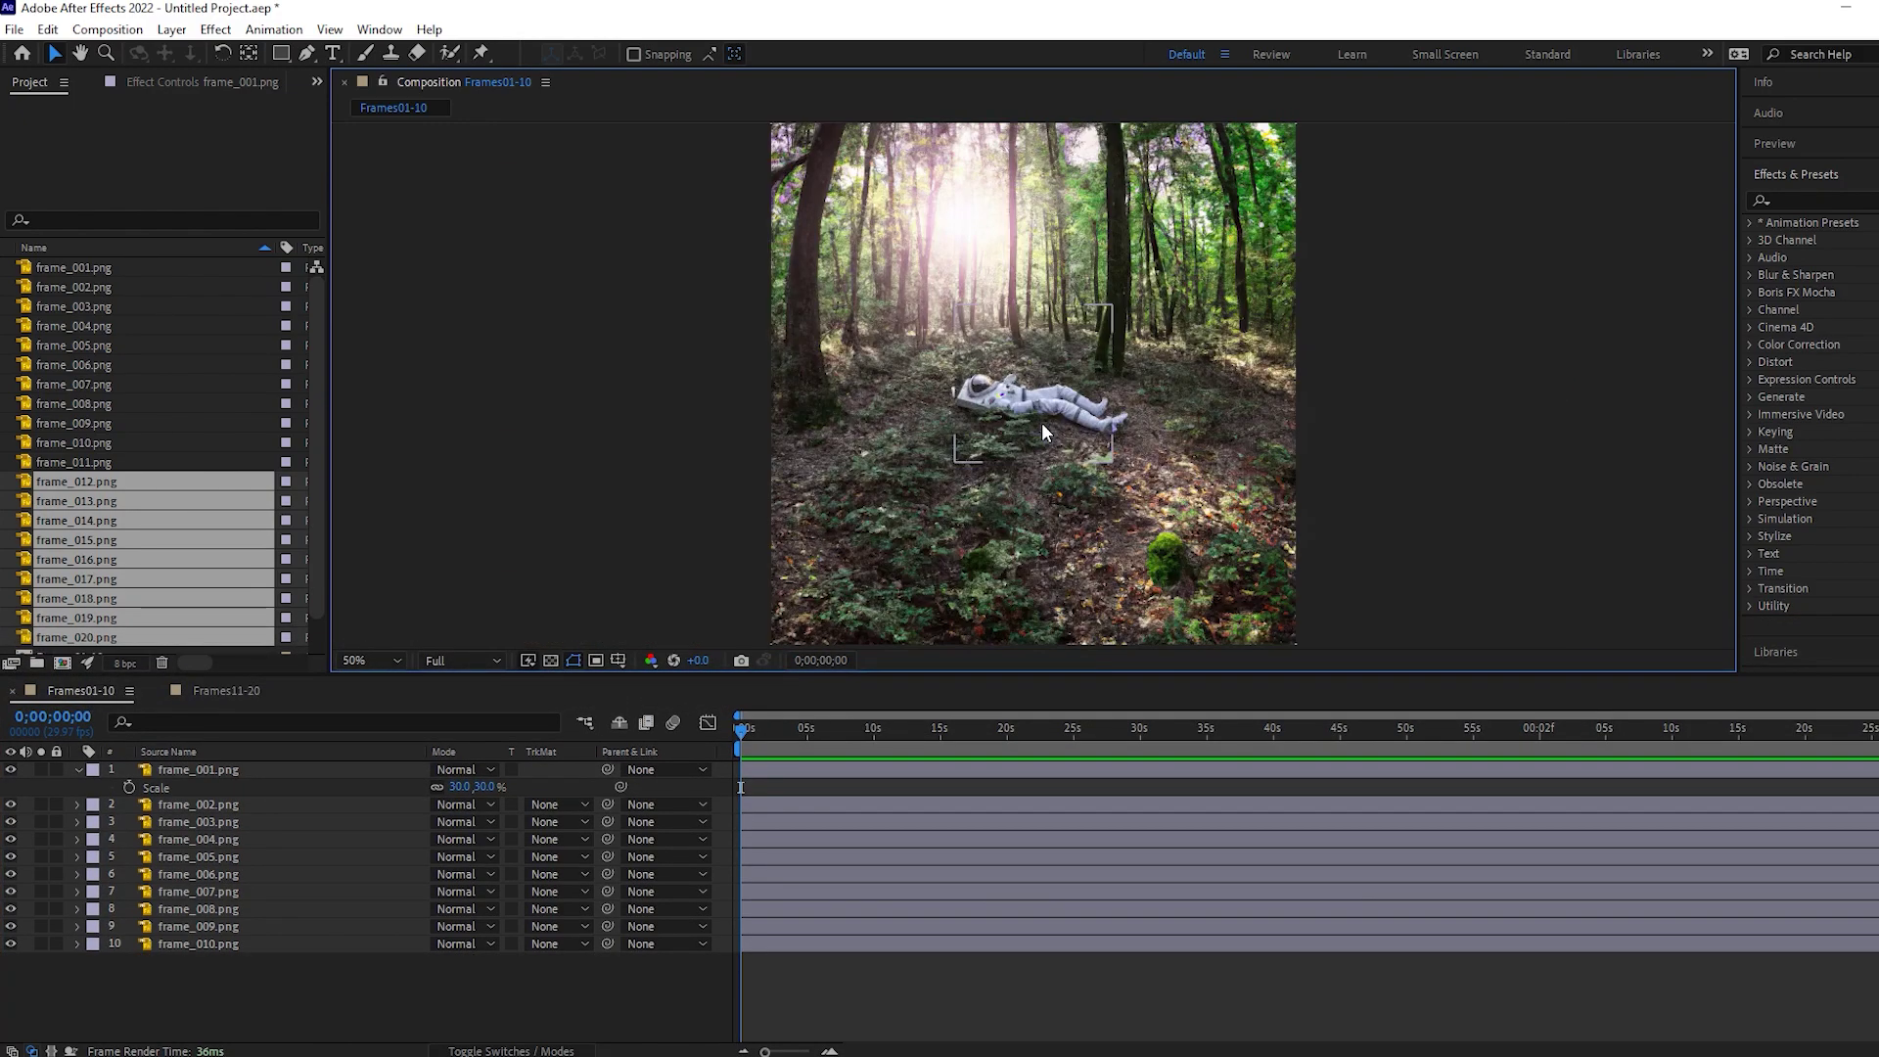
pyautogui.scroll(2, 1042, 425)
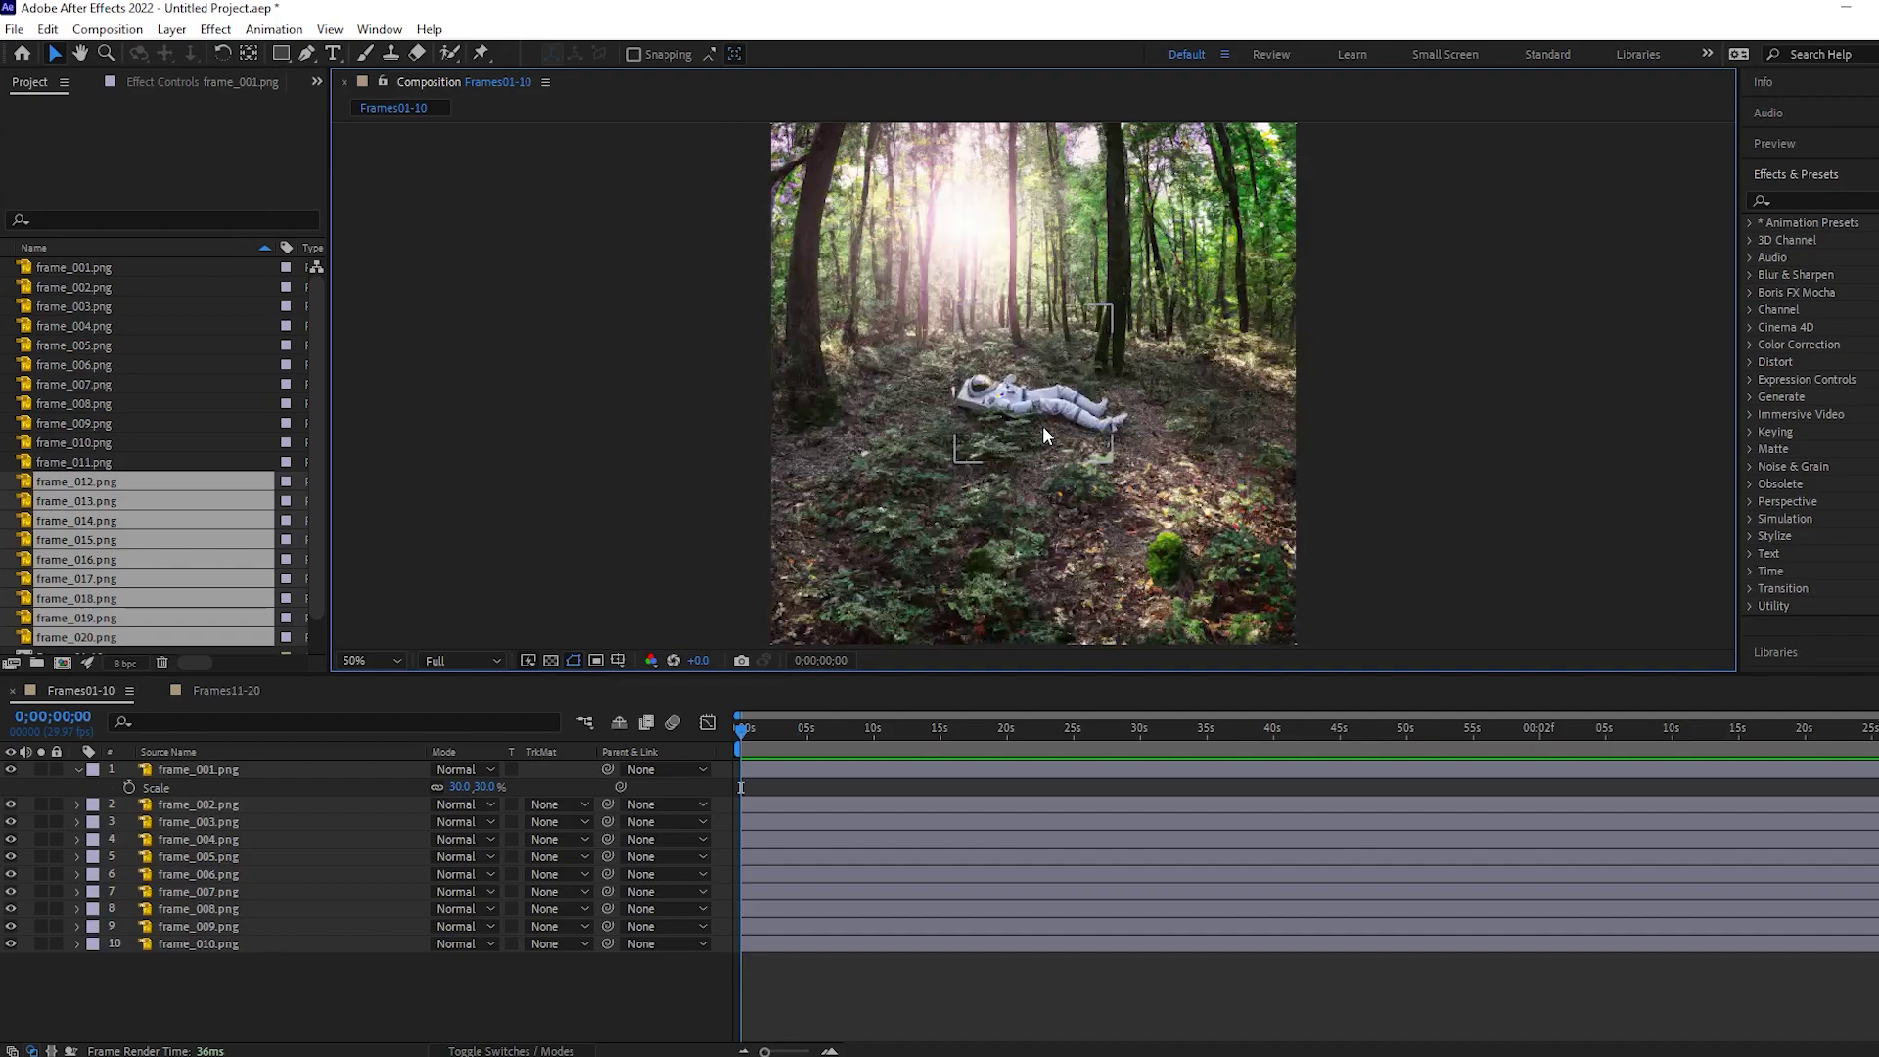
pyautogui.click(279, 770)
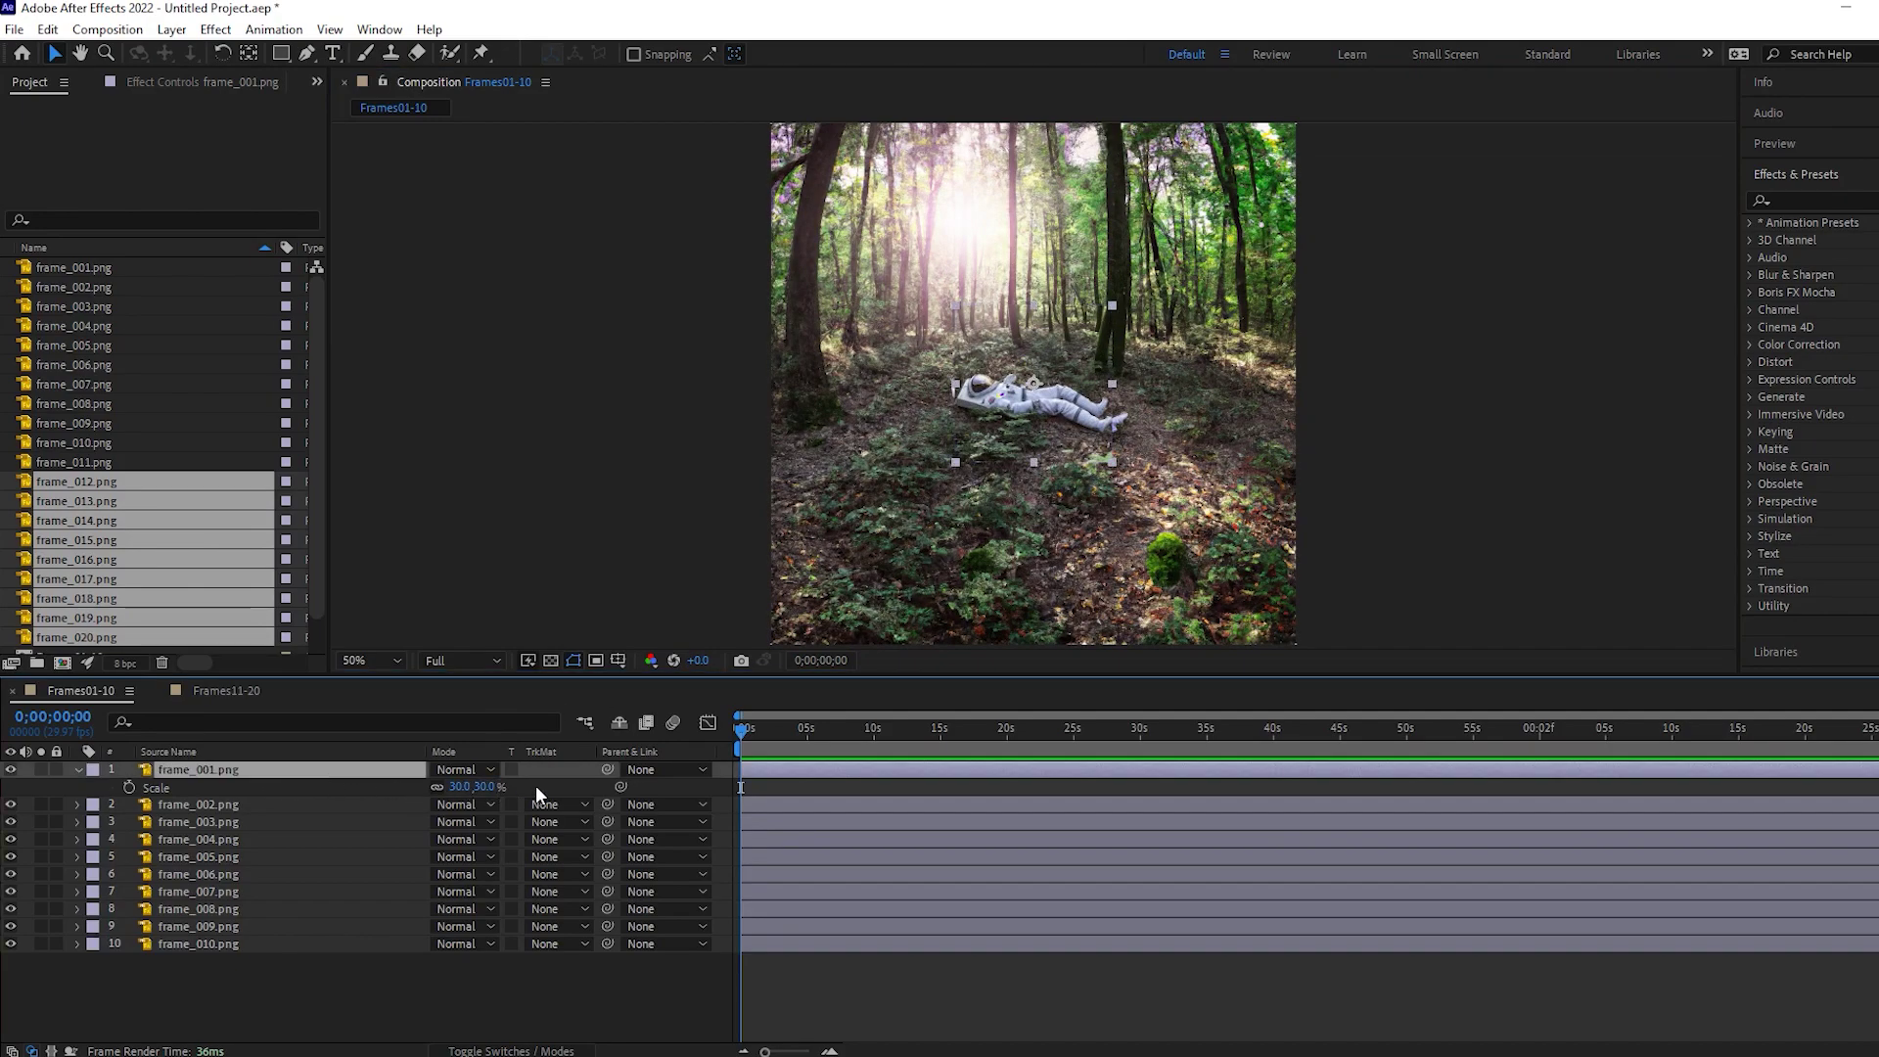
pyautogui.moveTo(609, 769); pyautogui.dragTo(357, 805)
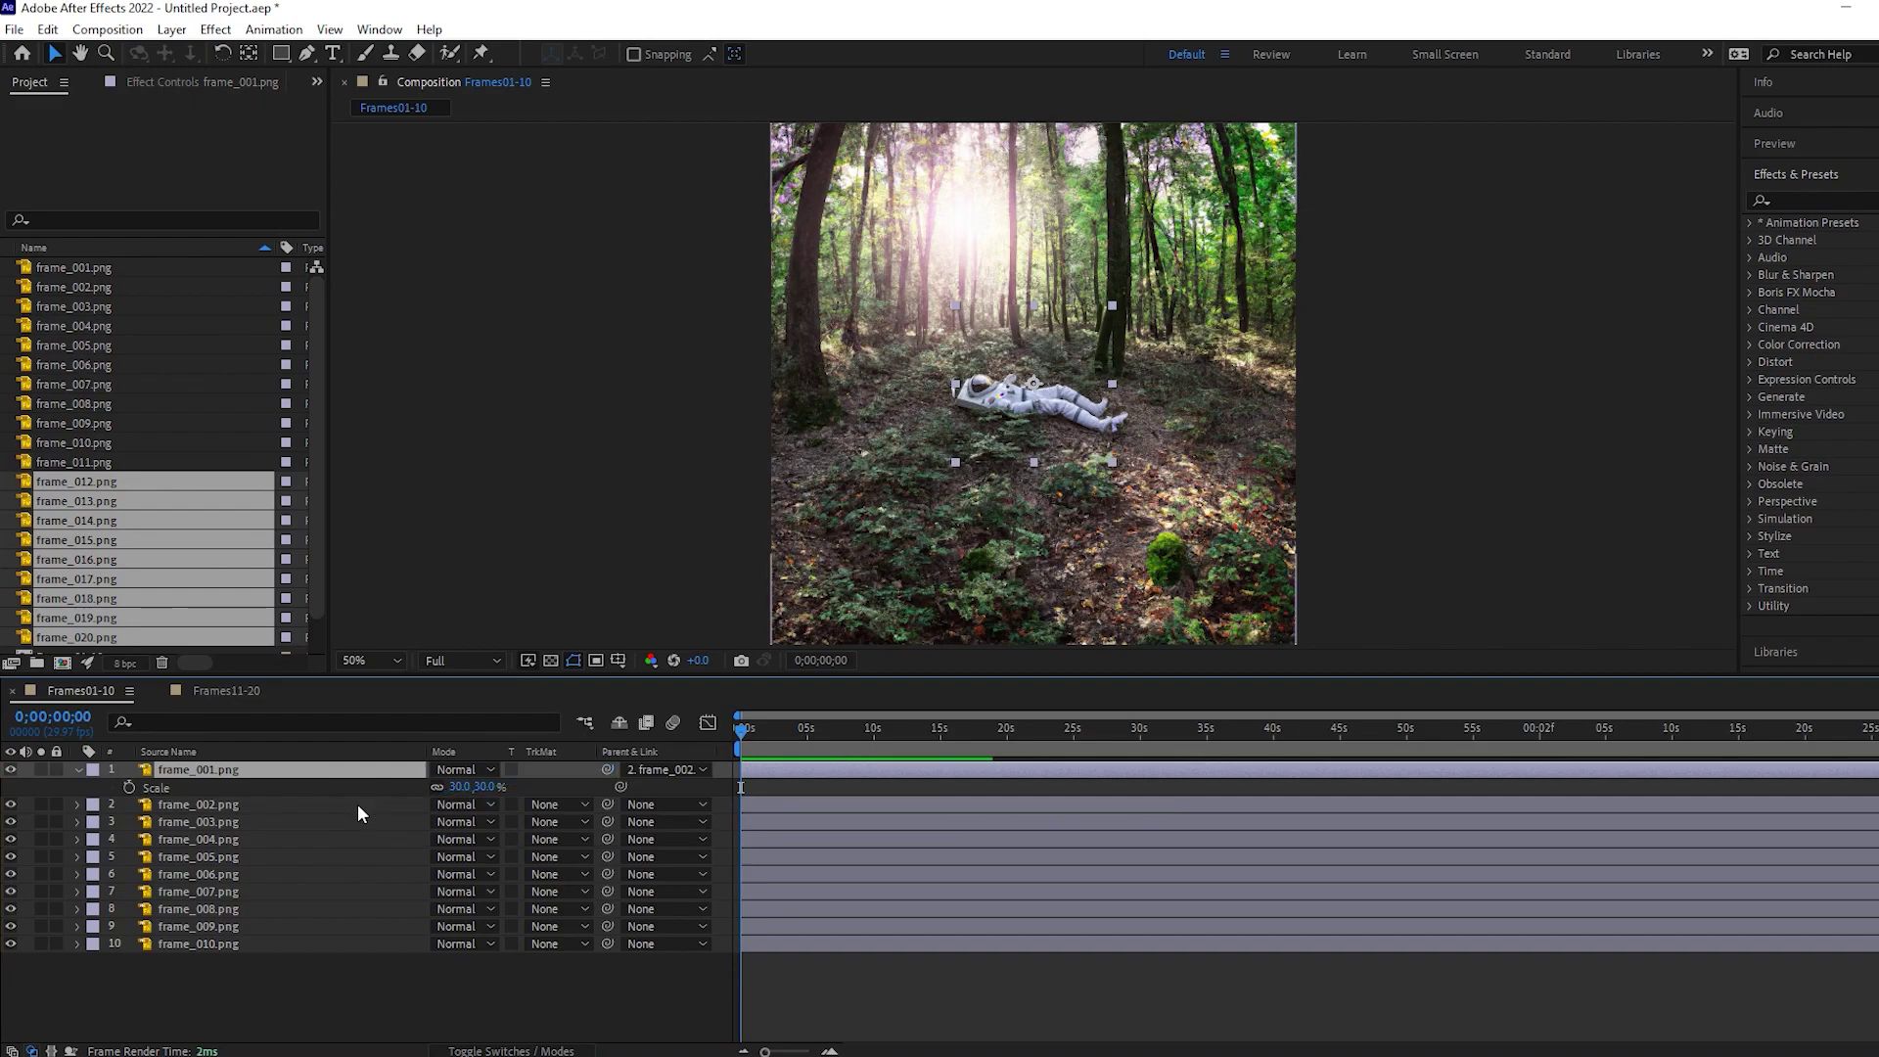
# Try scaling the frame_002.png layer down to 77% to test its parent link with frame_001.png
pyautogui.click(356, 803)
pyautogui.press('s')
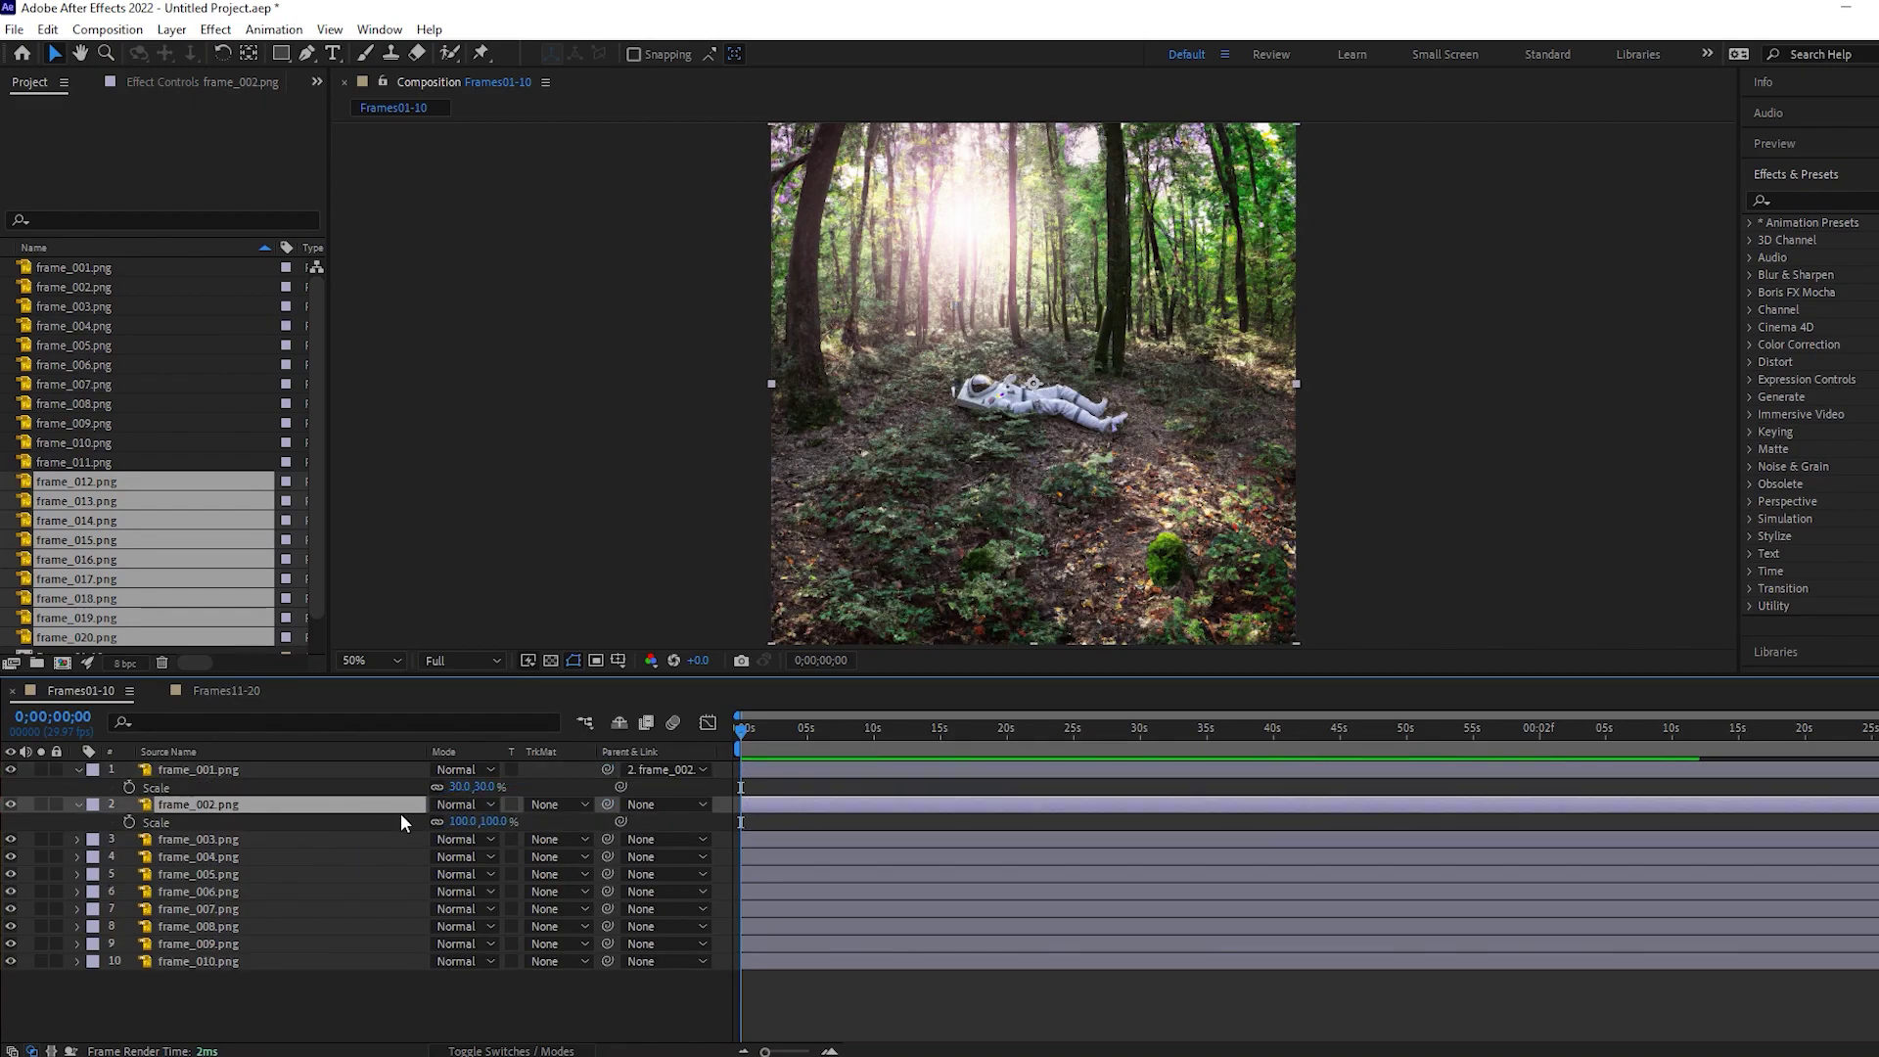
pyautogui.moveTo(459, 828); pyautogui.dragTo(274, 773)
pyautogui.click(279, 773)
pyautogui.click(285, 800)
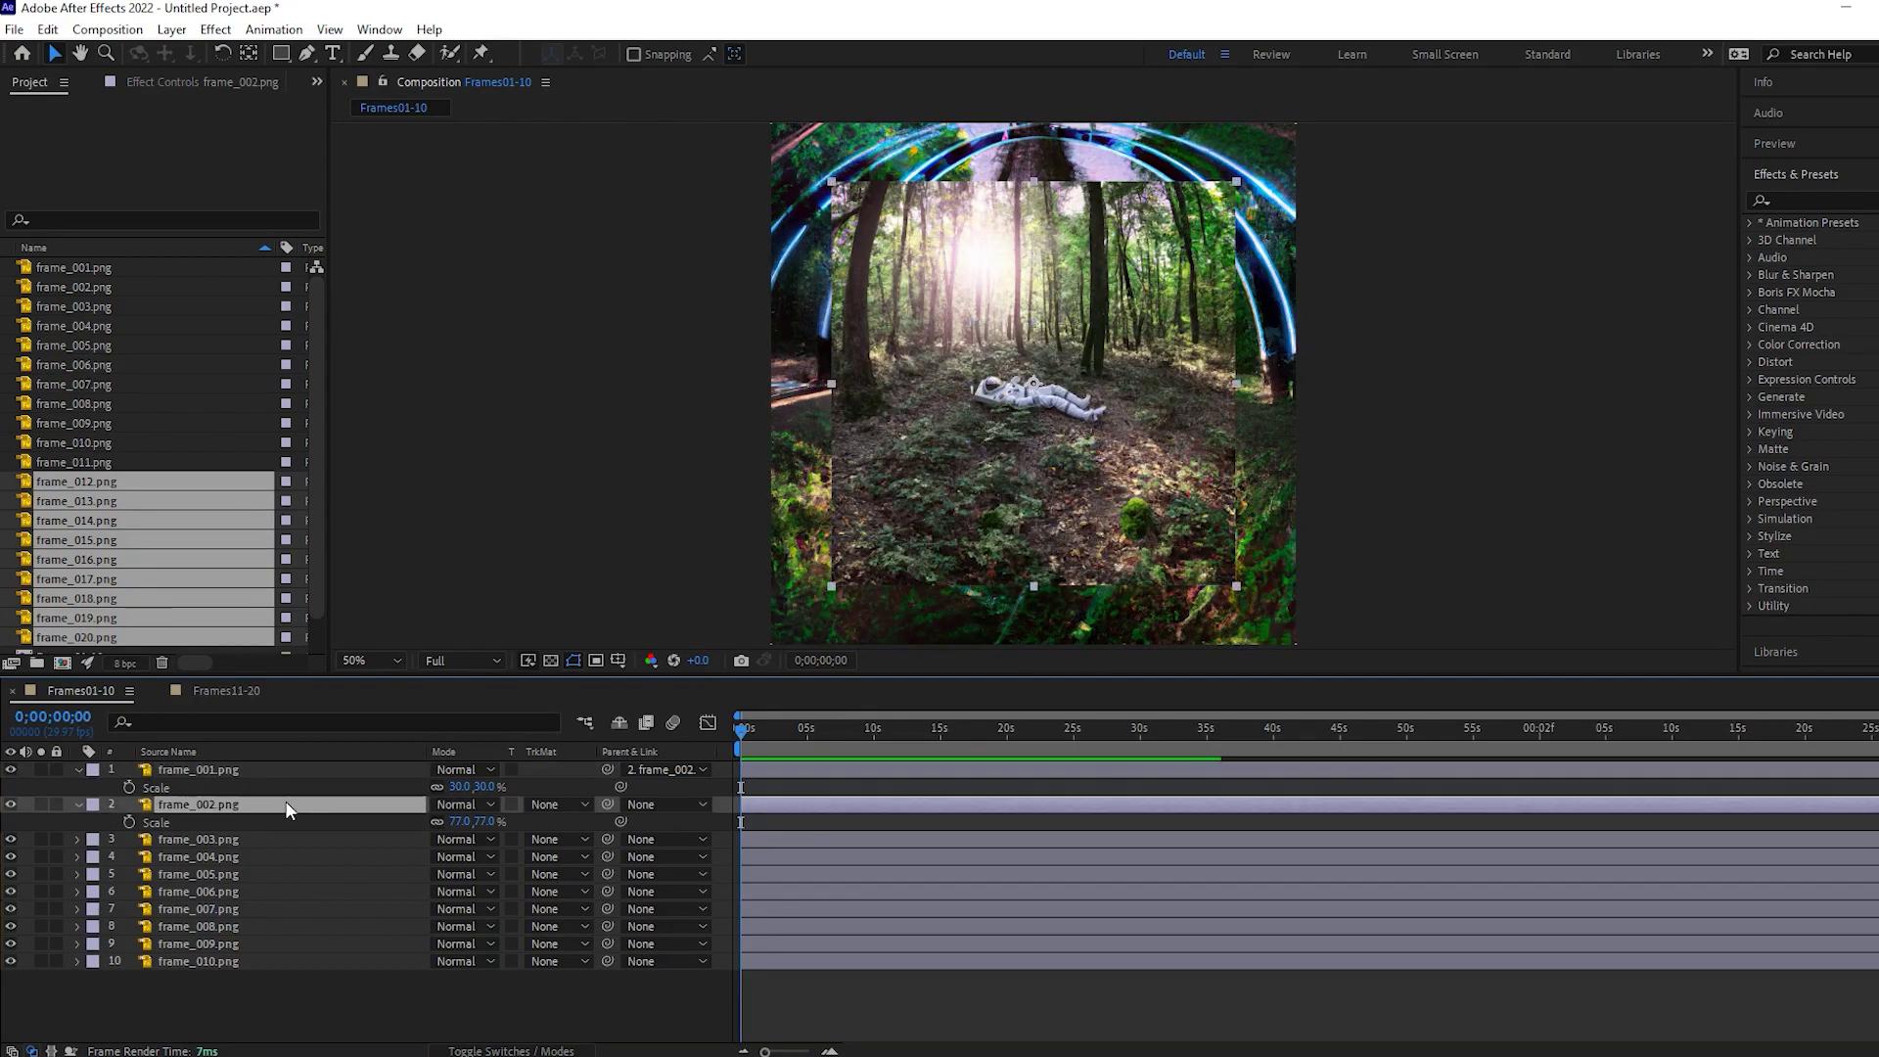
pyautogui.click(291, 770)
pyautogui.click(297, 802)
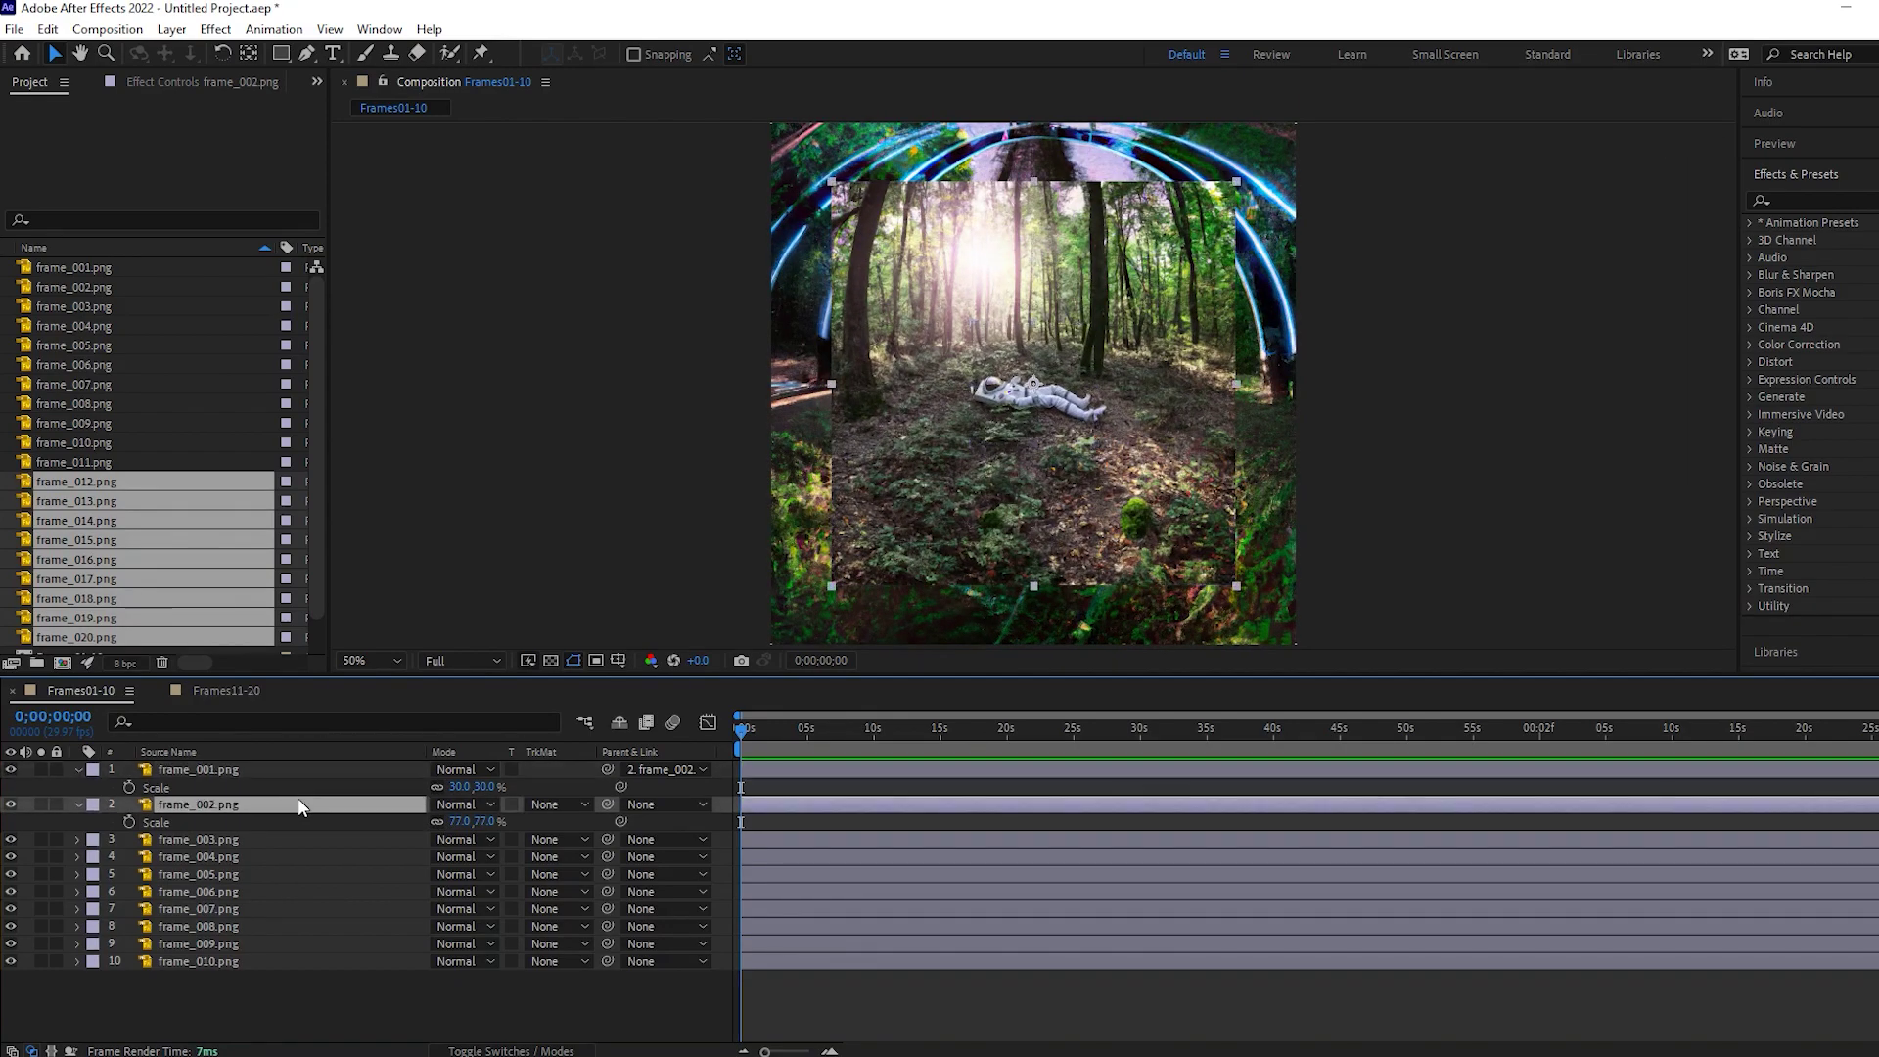
# Set the scale of the frame_002.png layer to 30% and parent it to frame_003.png
pyautogui.moveTo(460, 821); pyautogui.dragTo(454, 820)
pyautogui.click(460, 821)
pyautogui.write('30')
pyautogui.press('Return')
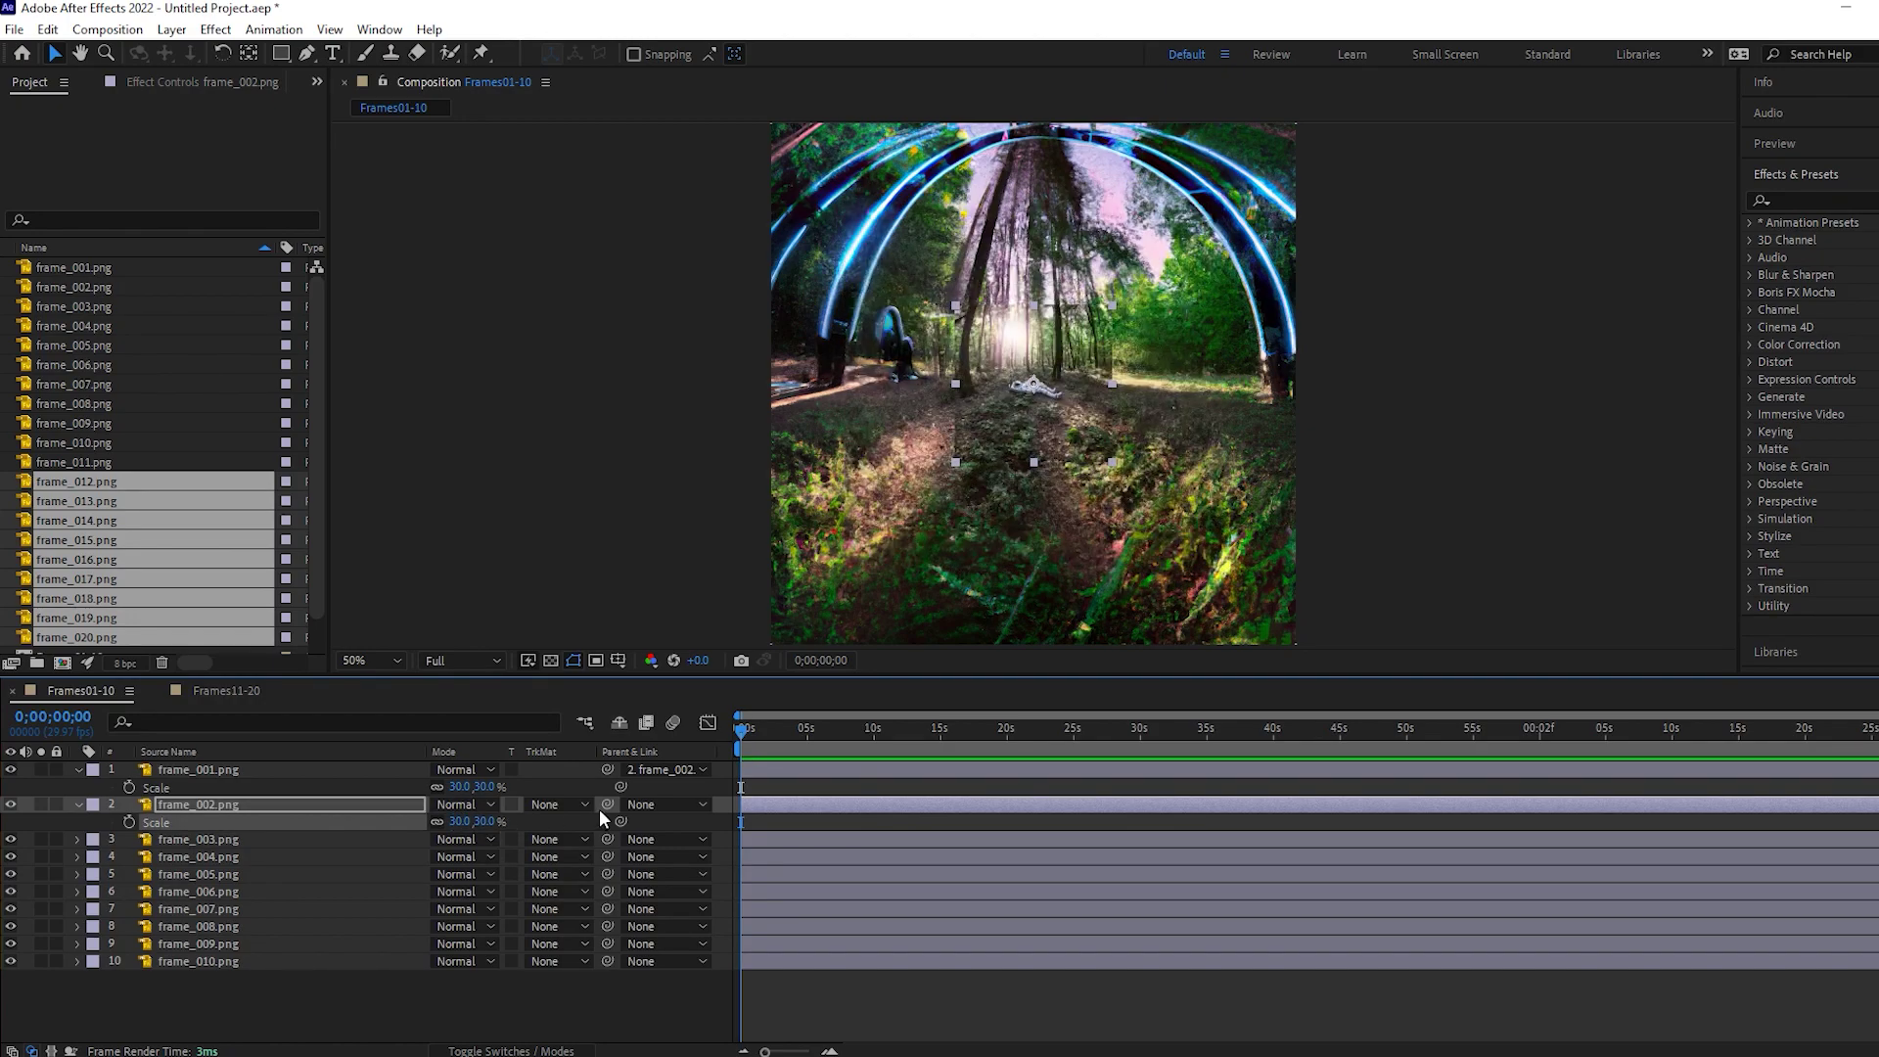
pyautogui.moveTo(606, 805); pyautogui.dragTo(330, 838)
# Set the scale of the frame_003.png layer to 30% and parent it to frame_004.png
pyautogui.click(331, 839)
pyautogui.press('s')
pyautogui.click(456, 852)
pyautogui.write('30')
pyautogui.press('Return')
pyautogui.moveTo(609, 839); pyautogui.dragTo(378, 873)
pyautogui.click(378, 874)
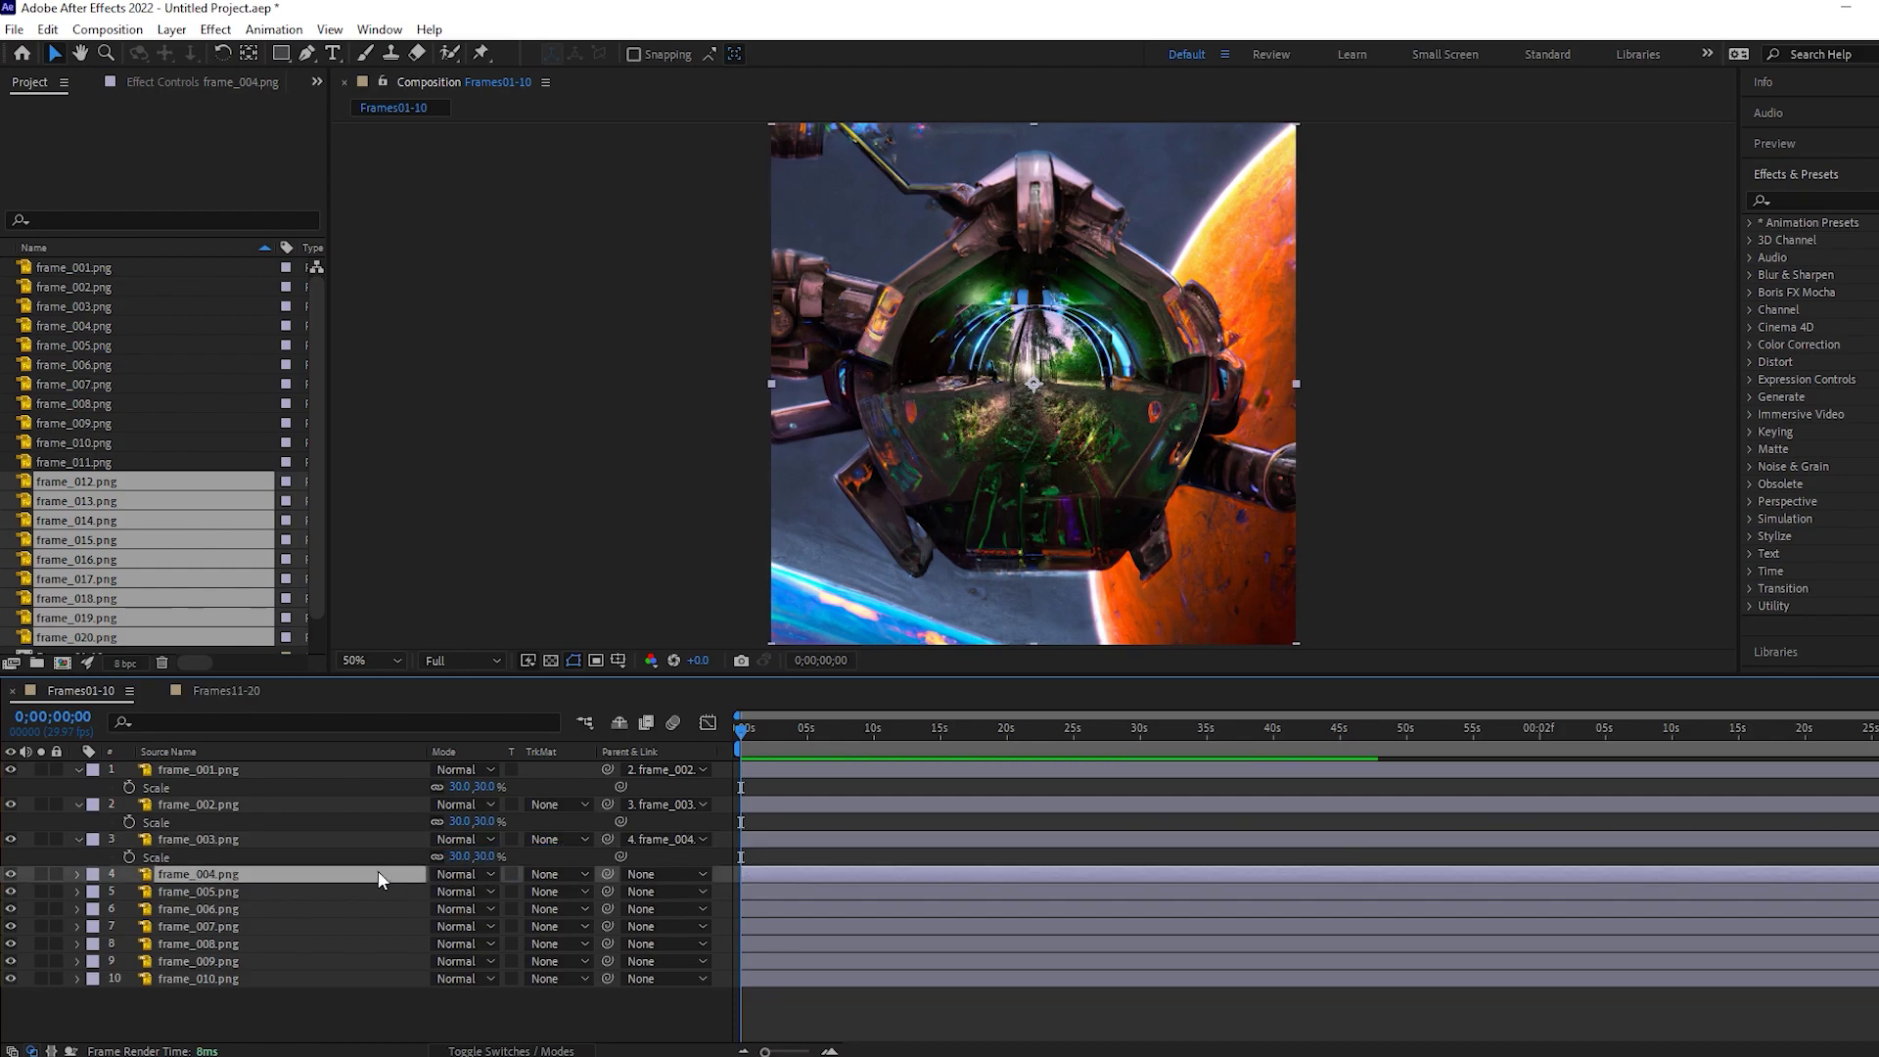
# Draw a rectangular mask inside the edges of the frame_003.png layer to trim its border
pyautogui.click(366, 840)
pyautogui.press('.')
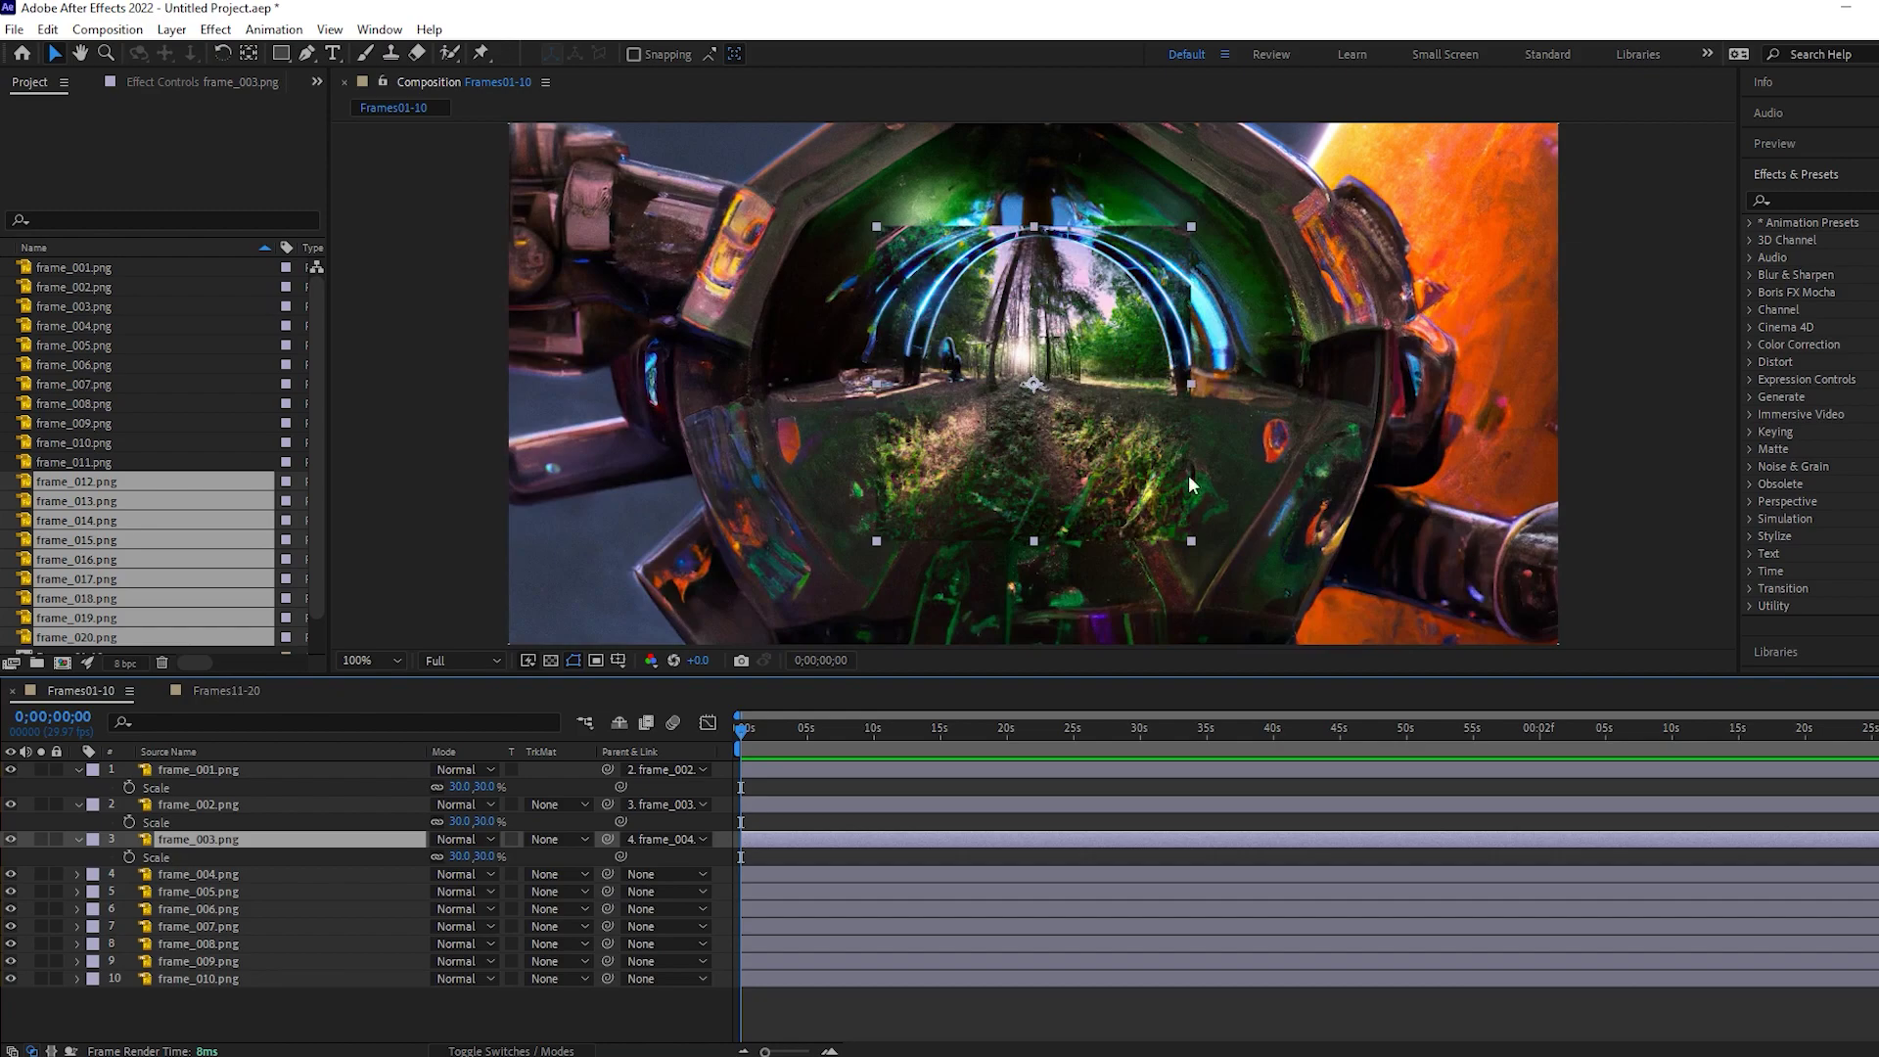
pyautogui.click(1601, 456)
pyautogui.click(282, 54)
pyautogui.click(231, 843)
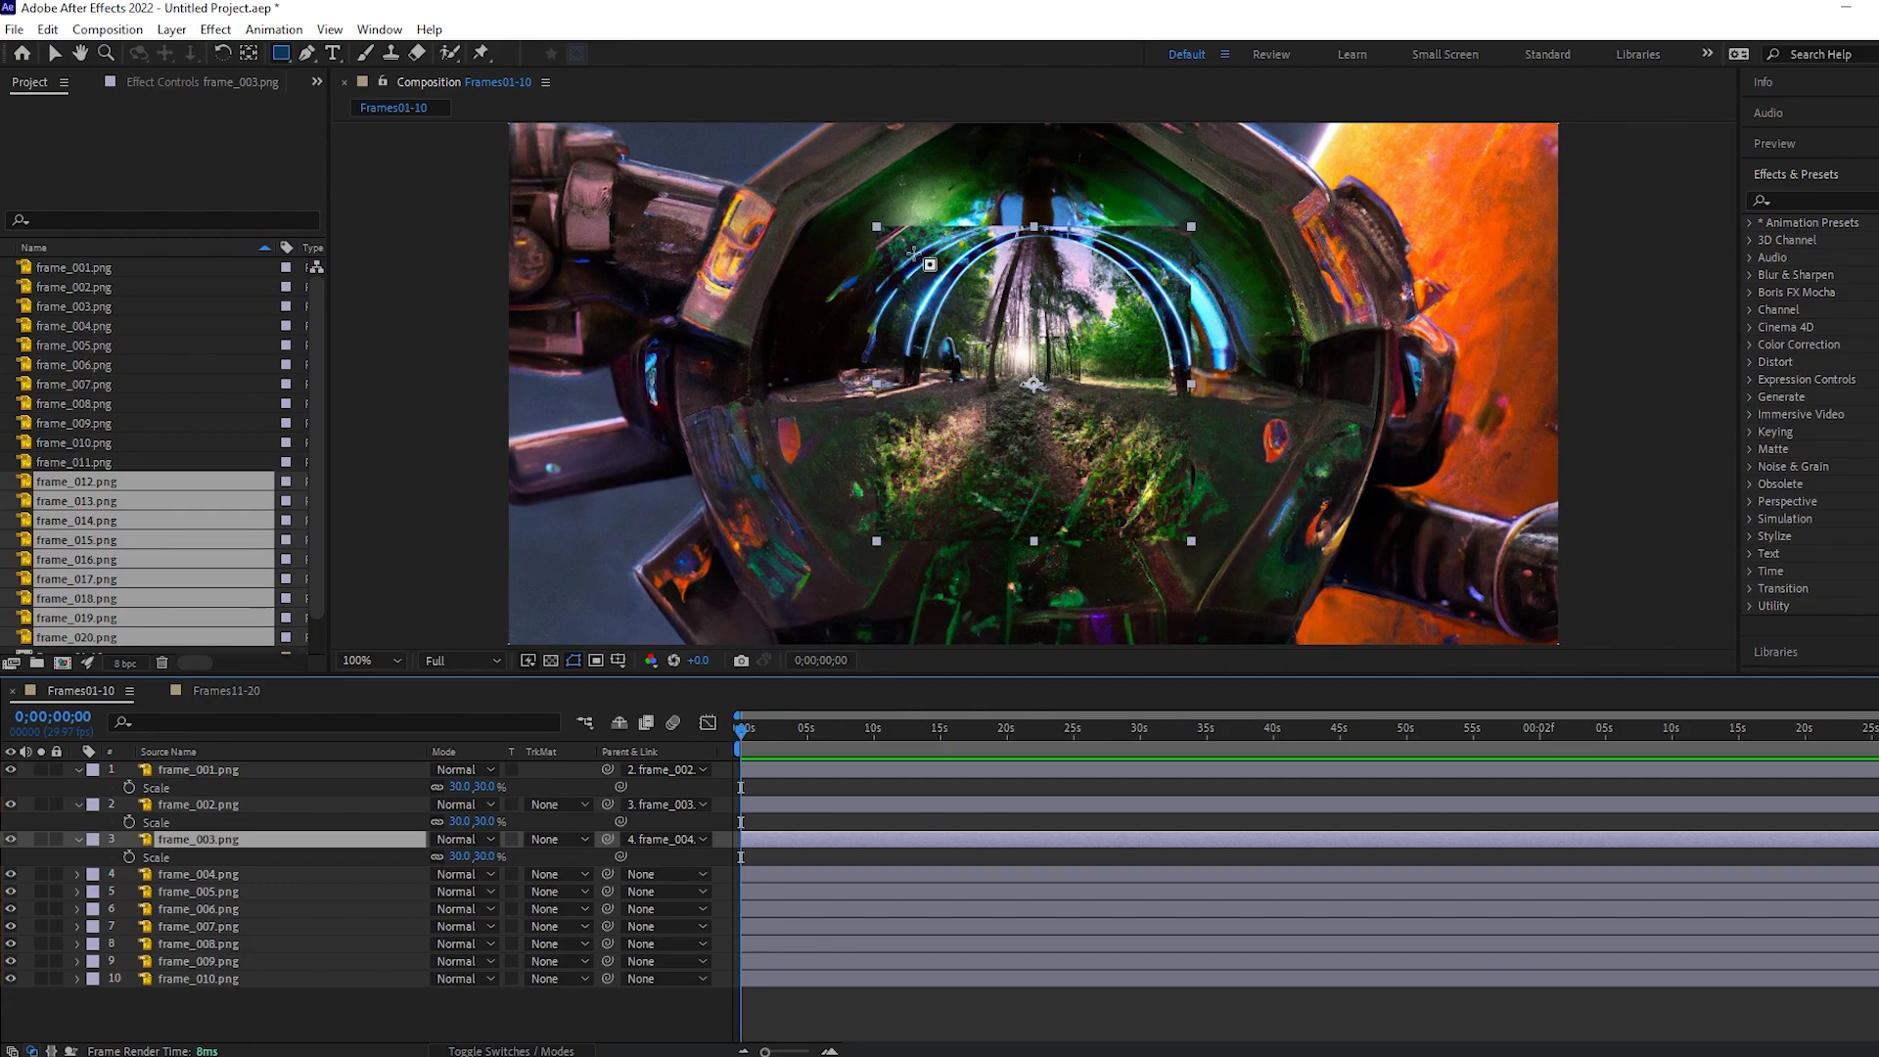
pyautogui.moveTo(913, 260)
pyautogui.mouseDown()
pyautogui.moveTo(1138, 512)
pyautogui.moveTo(1231, 579)
pyautogui.moveTo(1141, 492)
pyautogui.mouseUp()
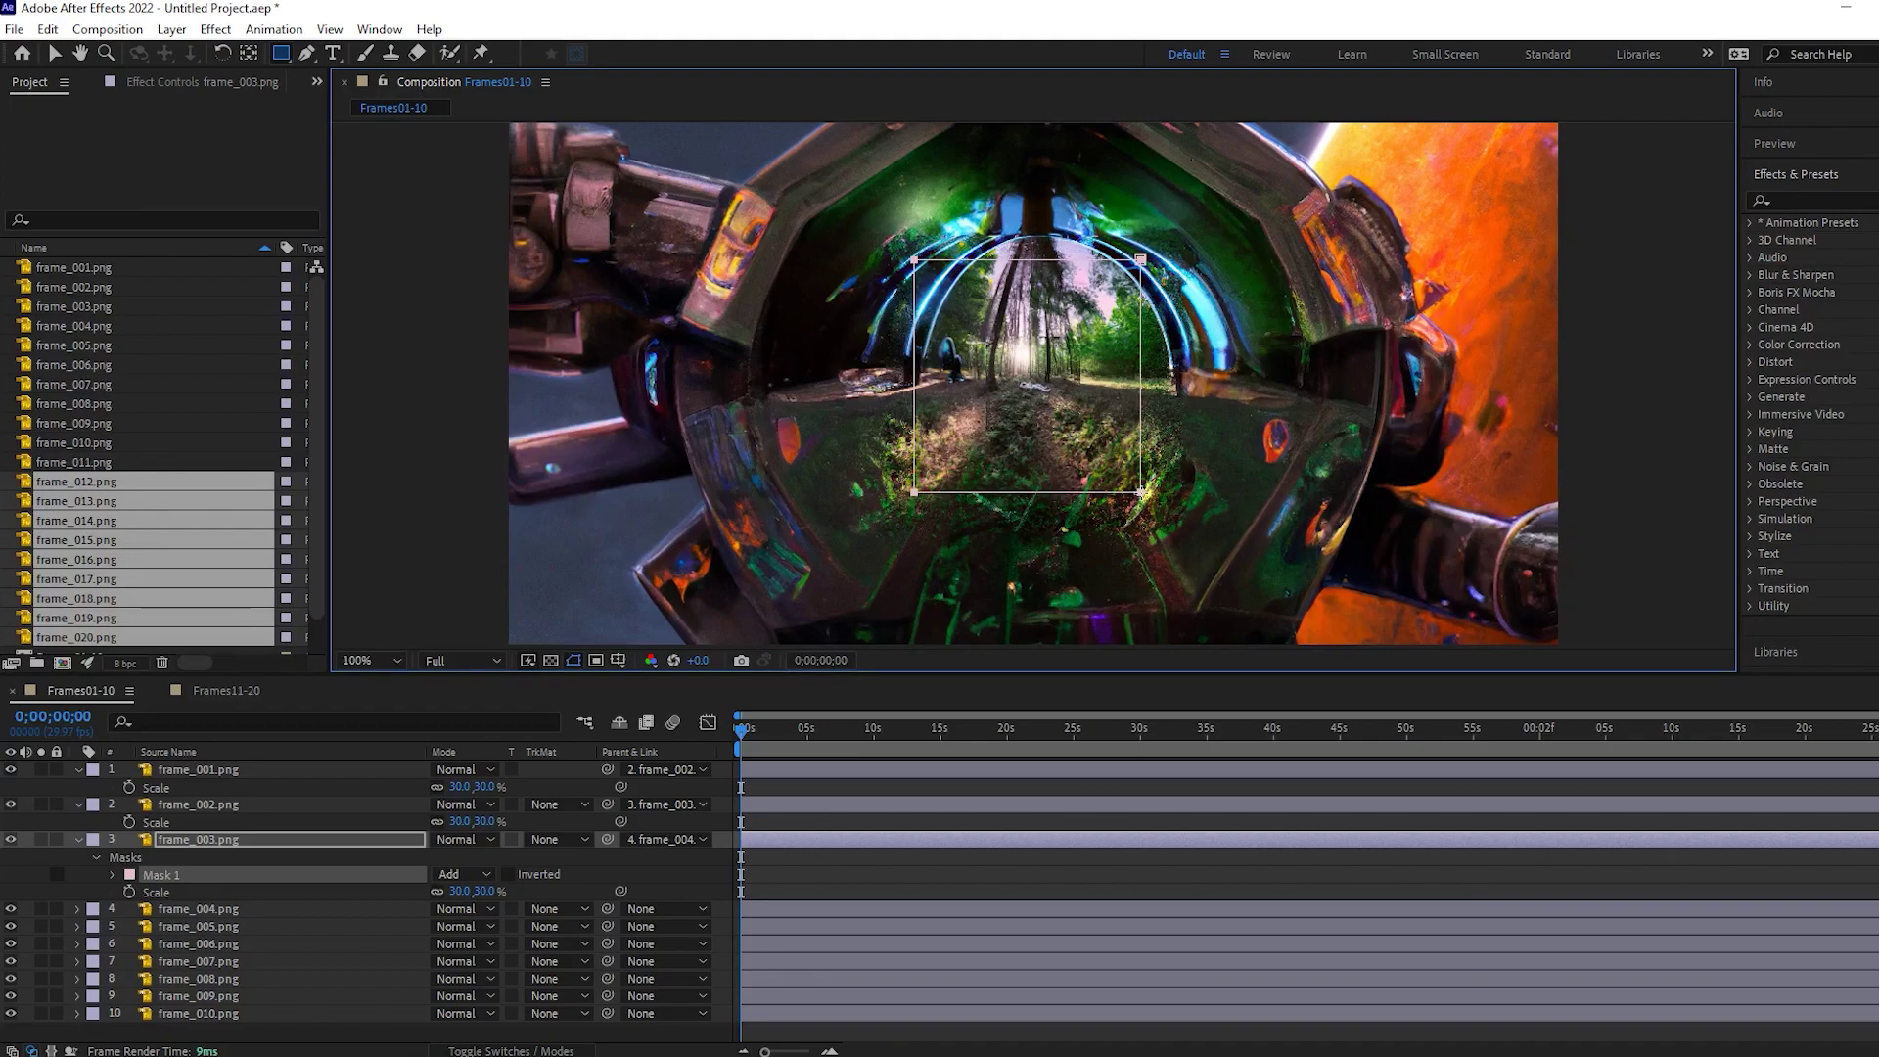
pyautogui.click(1155, 872)
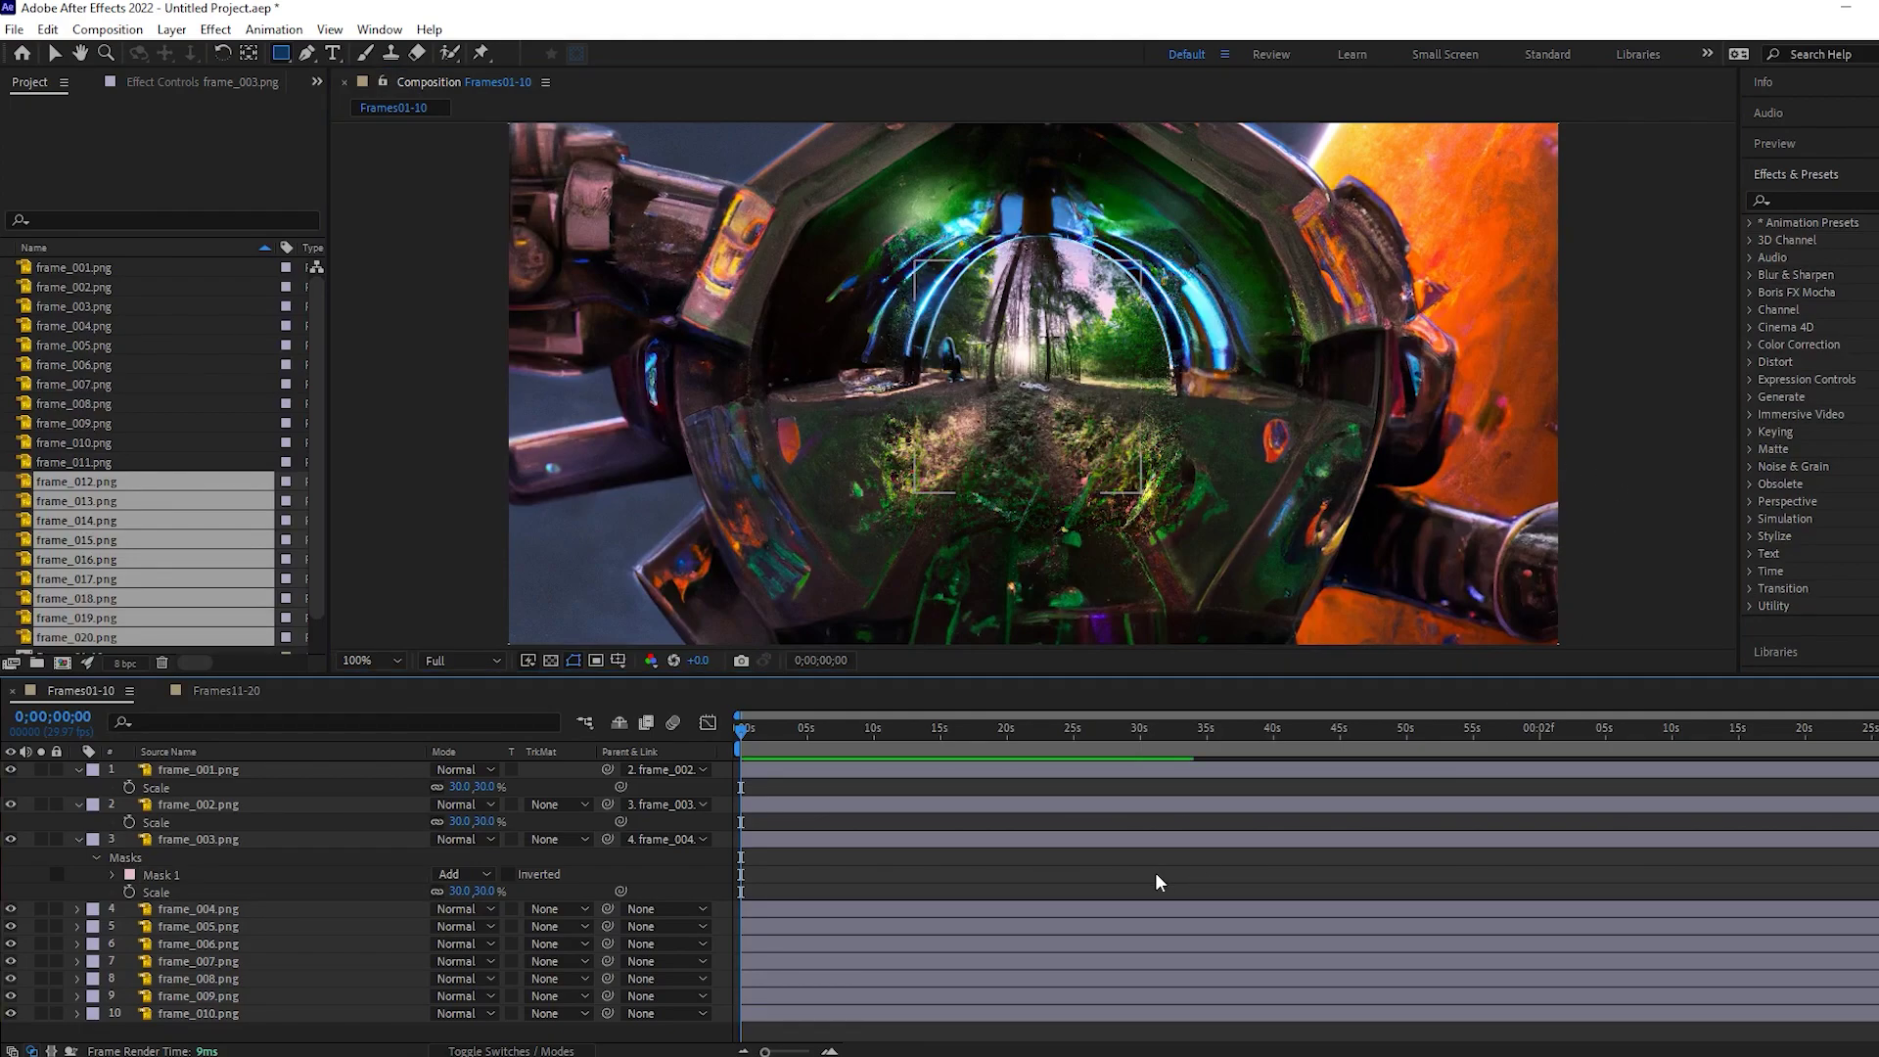
# Try scaling the frame_004.png layer up to 307% to inspect how the nested frames blend
pyautogui.click(226, 840)
pyautogui.click(240, 908)
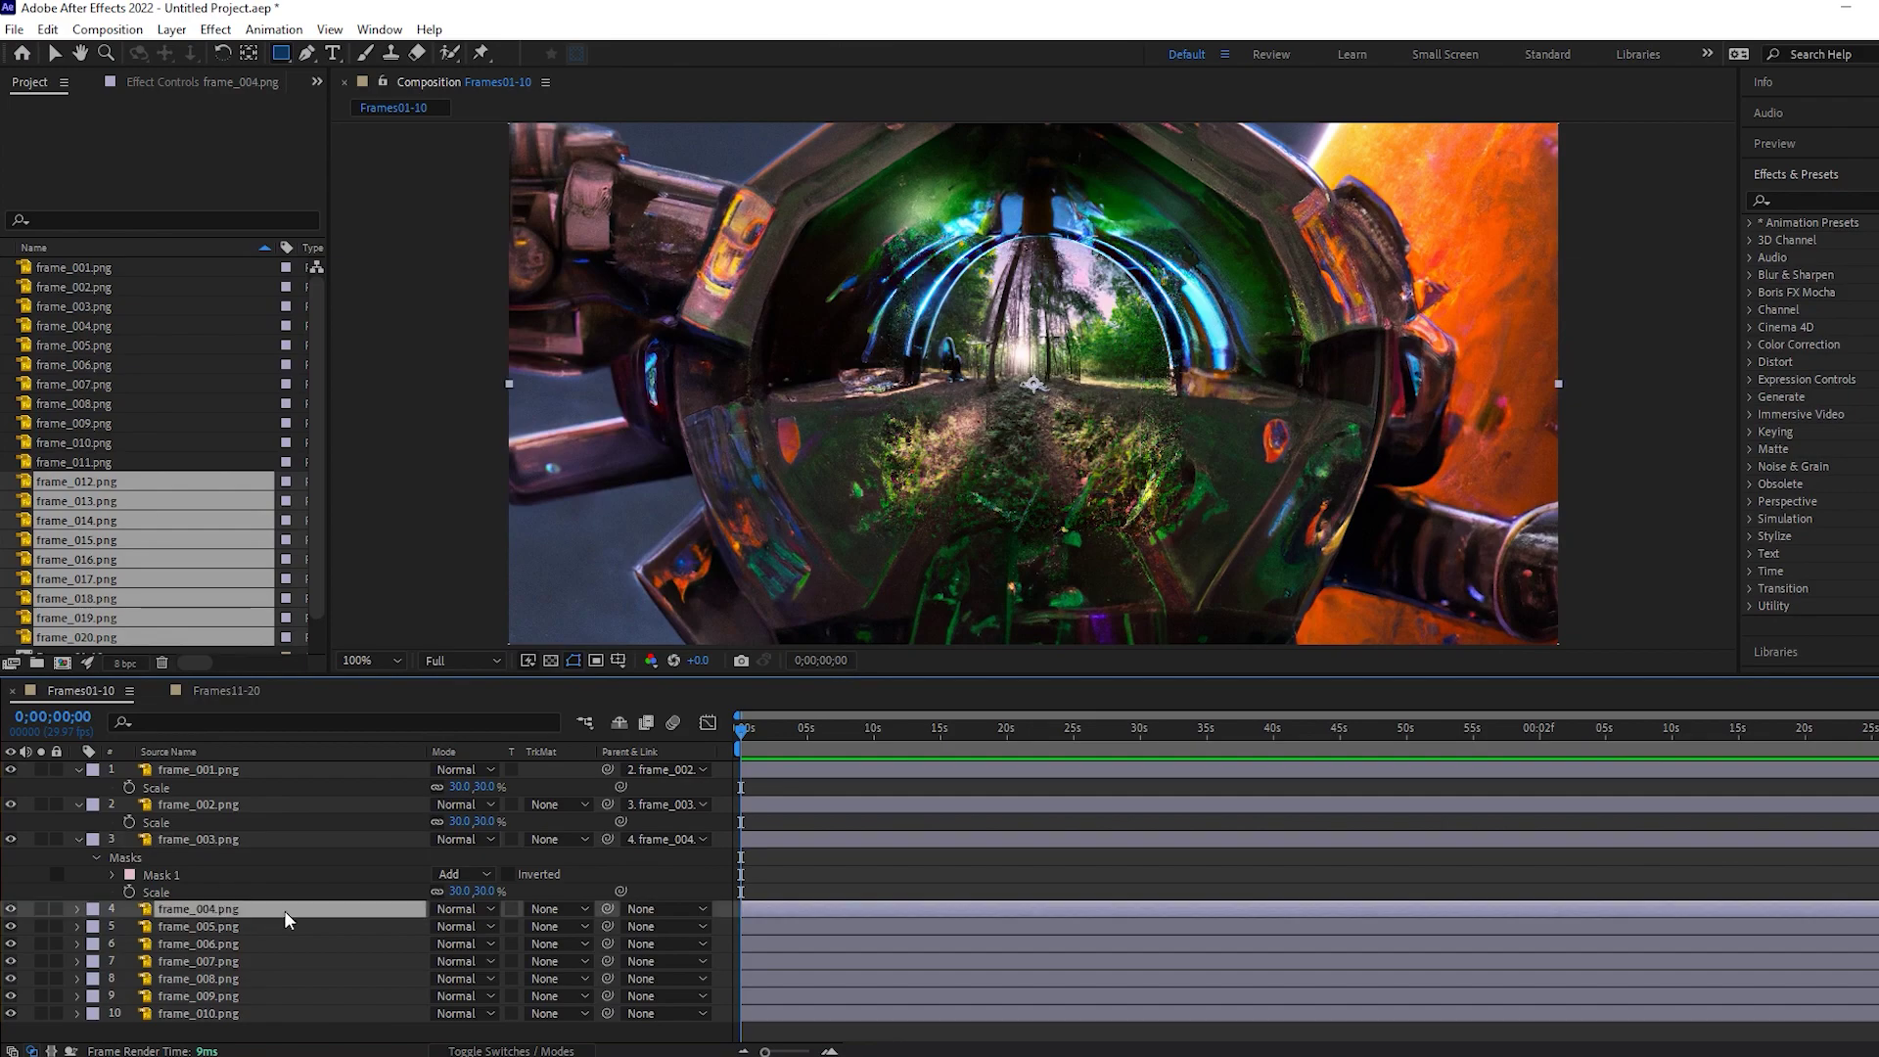
pyautogui.press('s')
pyautogui.moveTo(463, 927); pyautogui.dragTo(654, 911)
# Draw a rectangular mask inside the edges of the frame_002.png layer
pyautogui.click(243, 837)
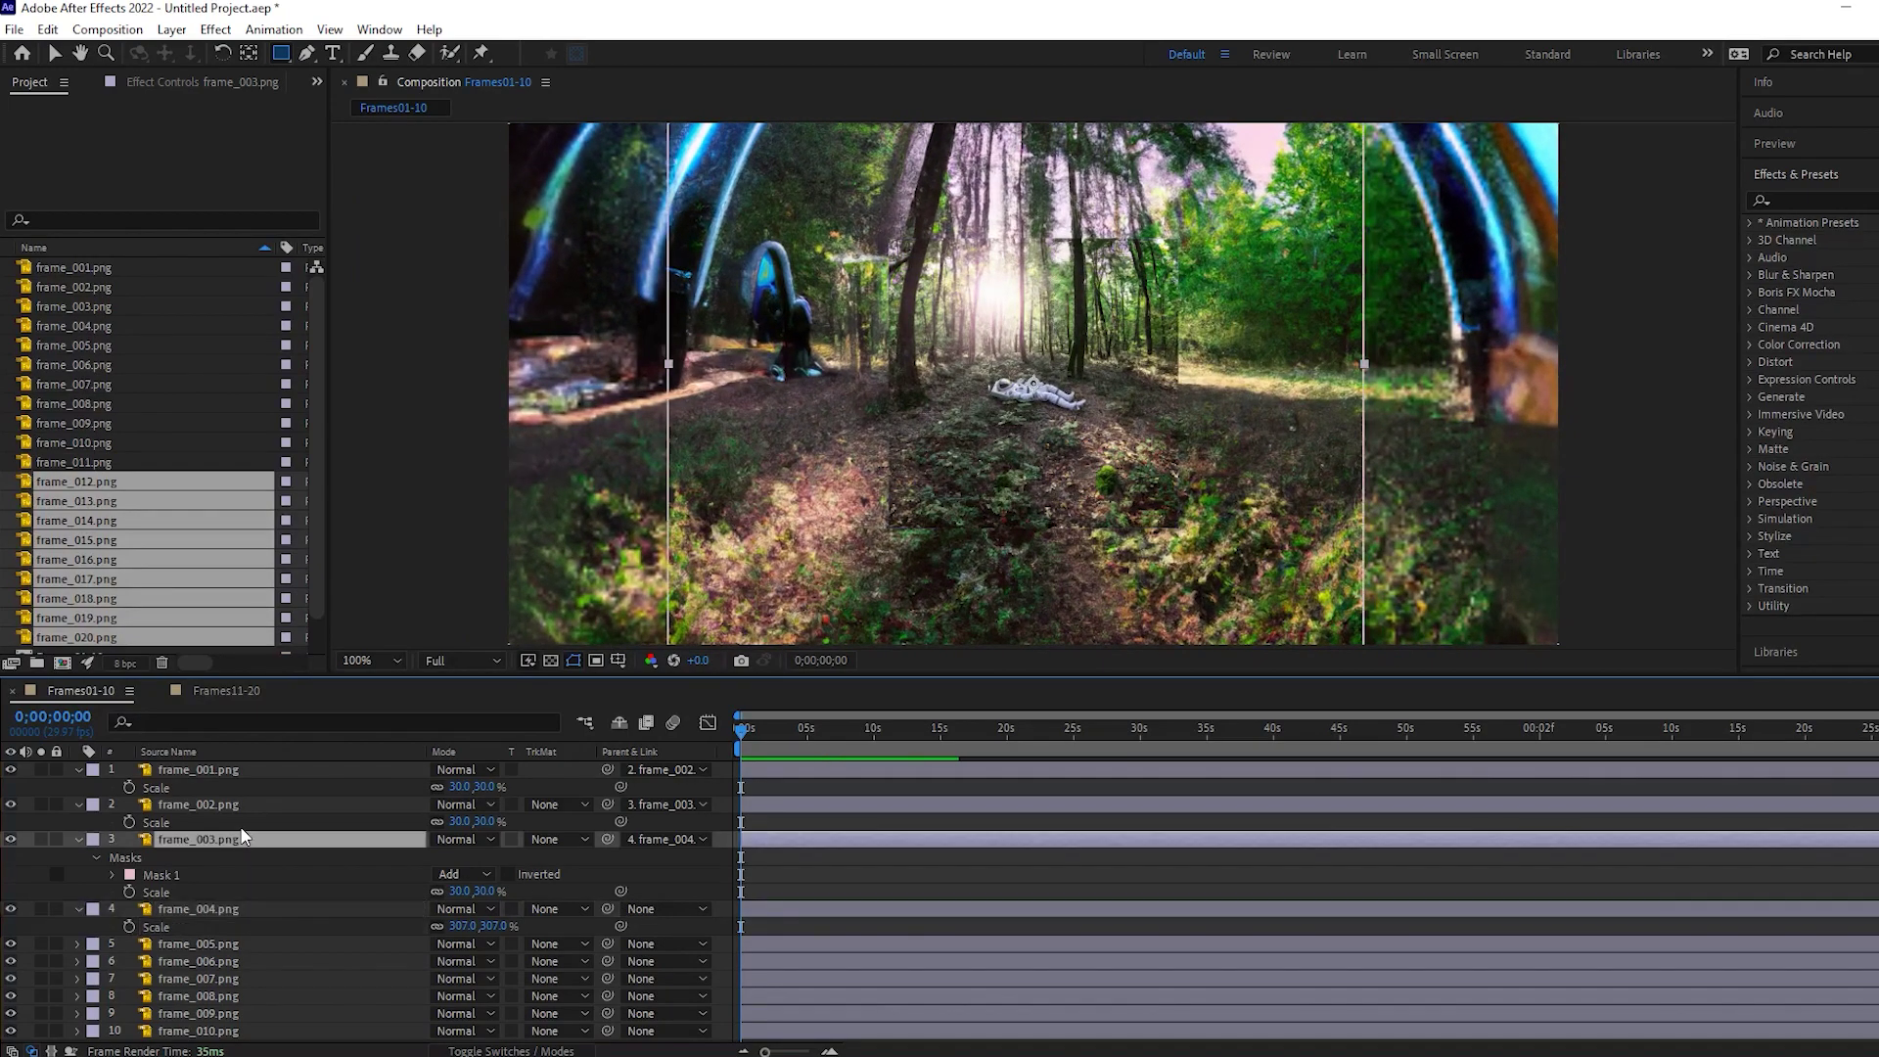
pyautogui.click(225, 802)
pyautogui.moveTo(930, 273)
pyautogui.mouseDown()
pyautogui.moveTo(1216, 574)
pyautogui.moveTo(1137, 529)
pyautogui.moveTo(1130, 472)
pyautogui.mouseUp()
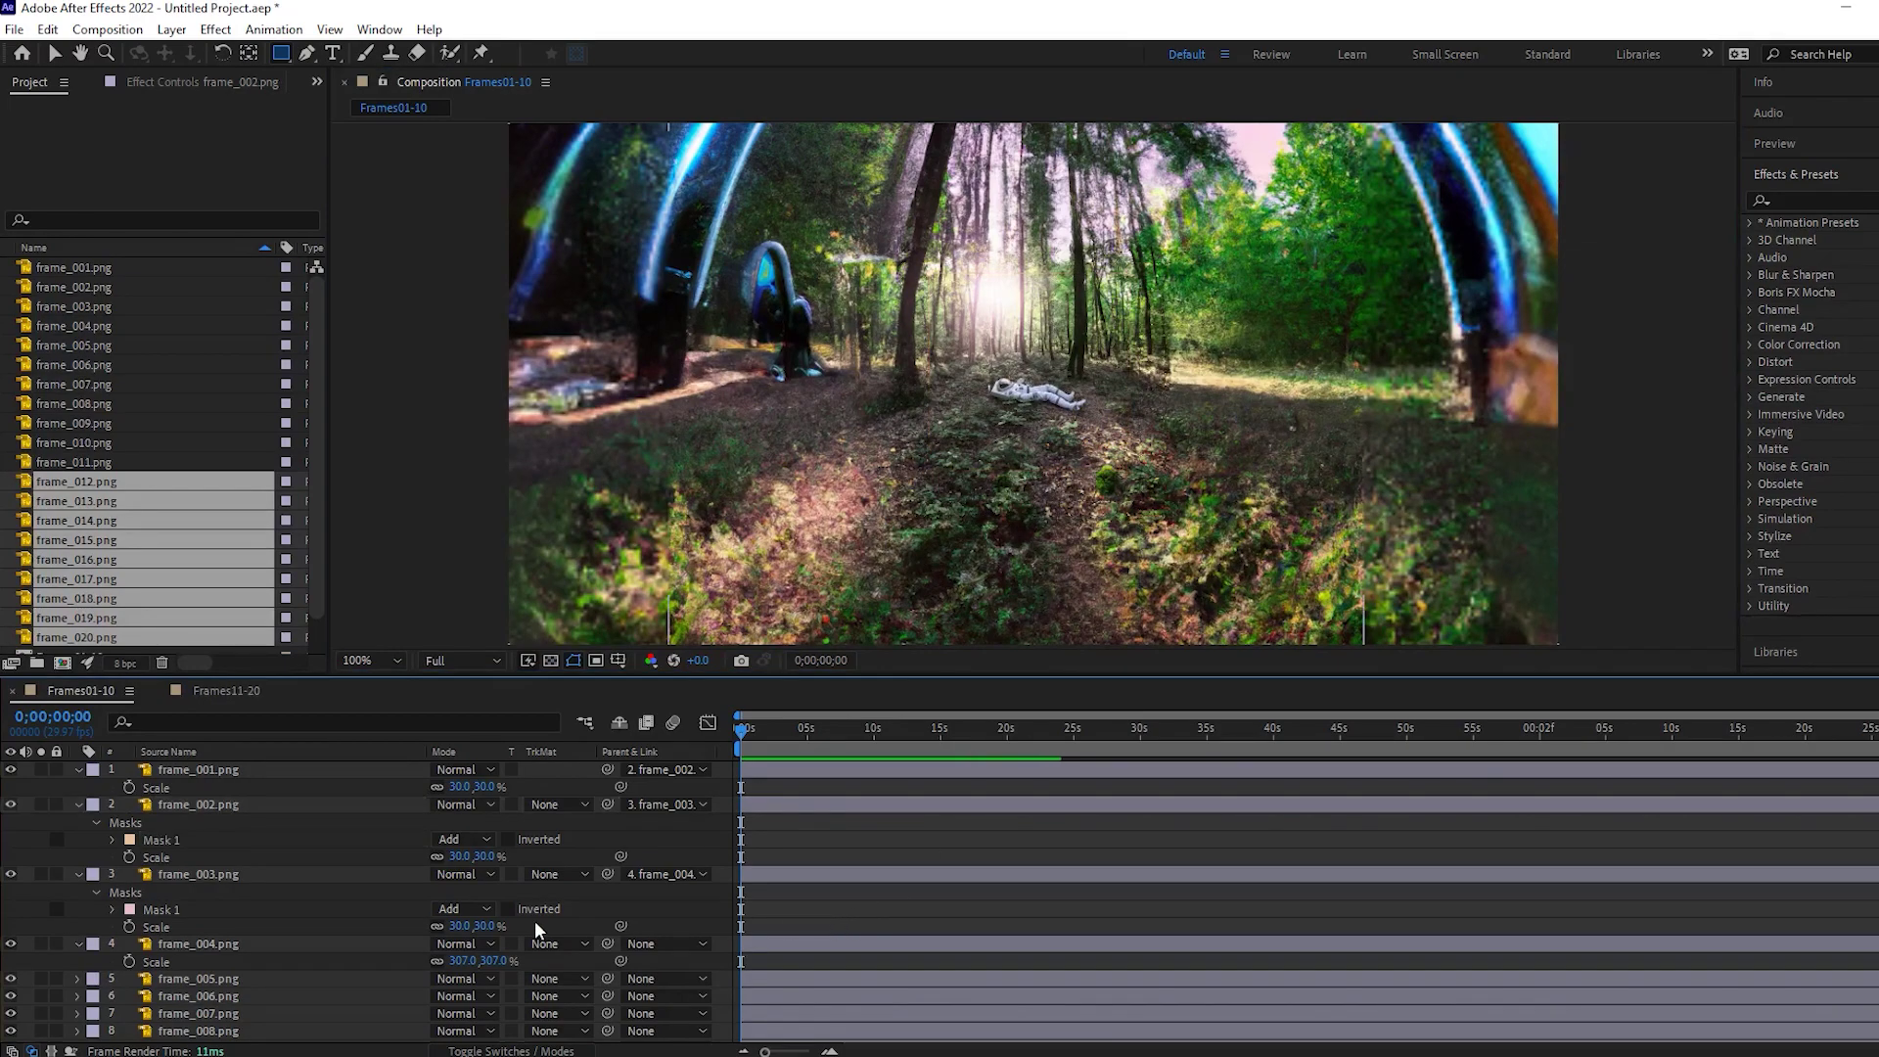
# Set the scale of the frame_004.png layer to 30%
pyautogui.click(264, 945)
pyautogui.click(460, 960)
pyautogui.write('30')
pyautogui.press('Return')
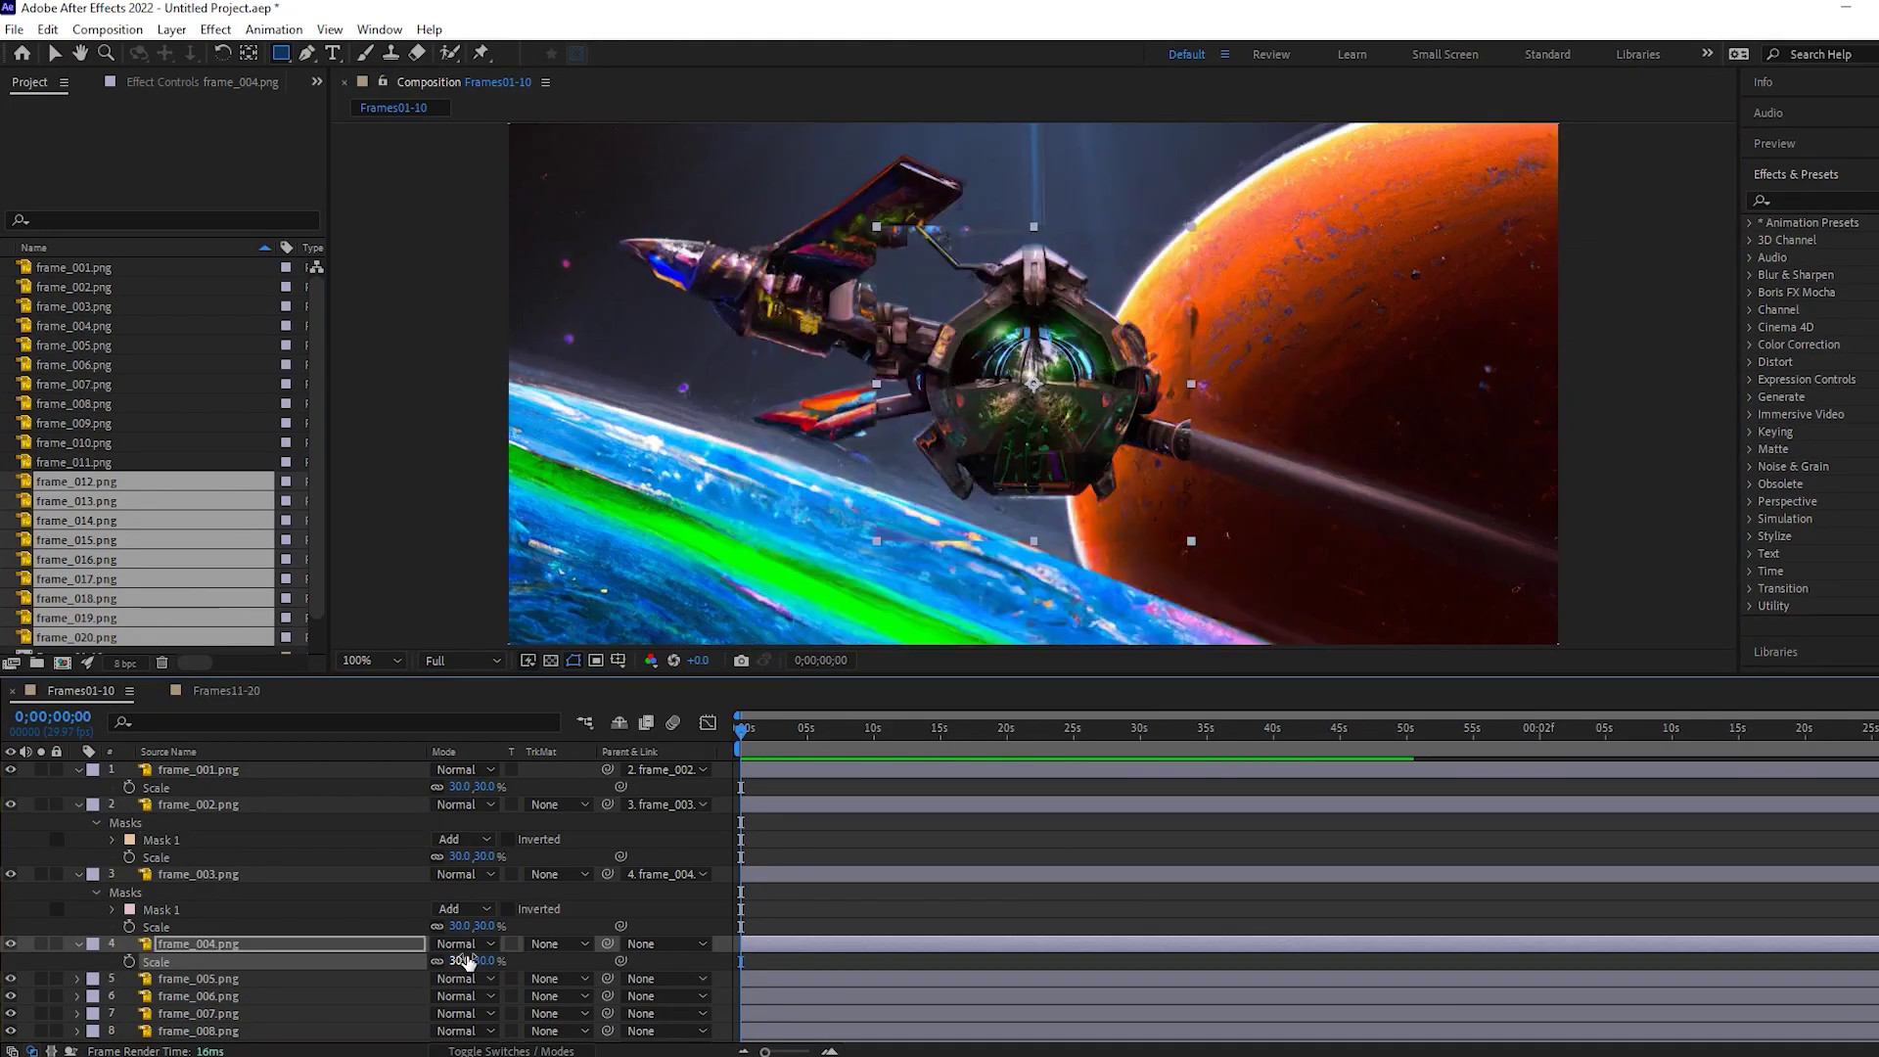
# Mask the frame_004.png layer with a rectangle inside its edges and parent it to frame_005.png
pyautogui.click(283, 944)
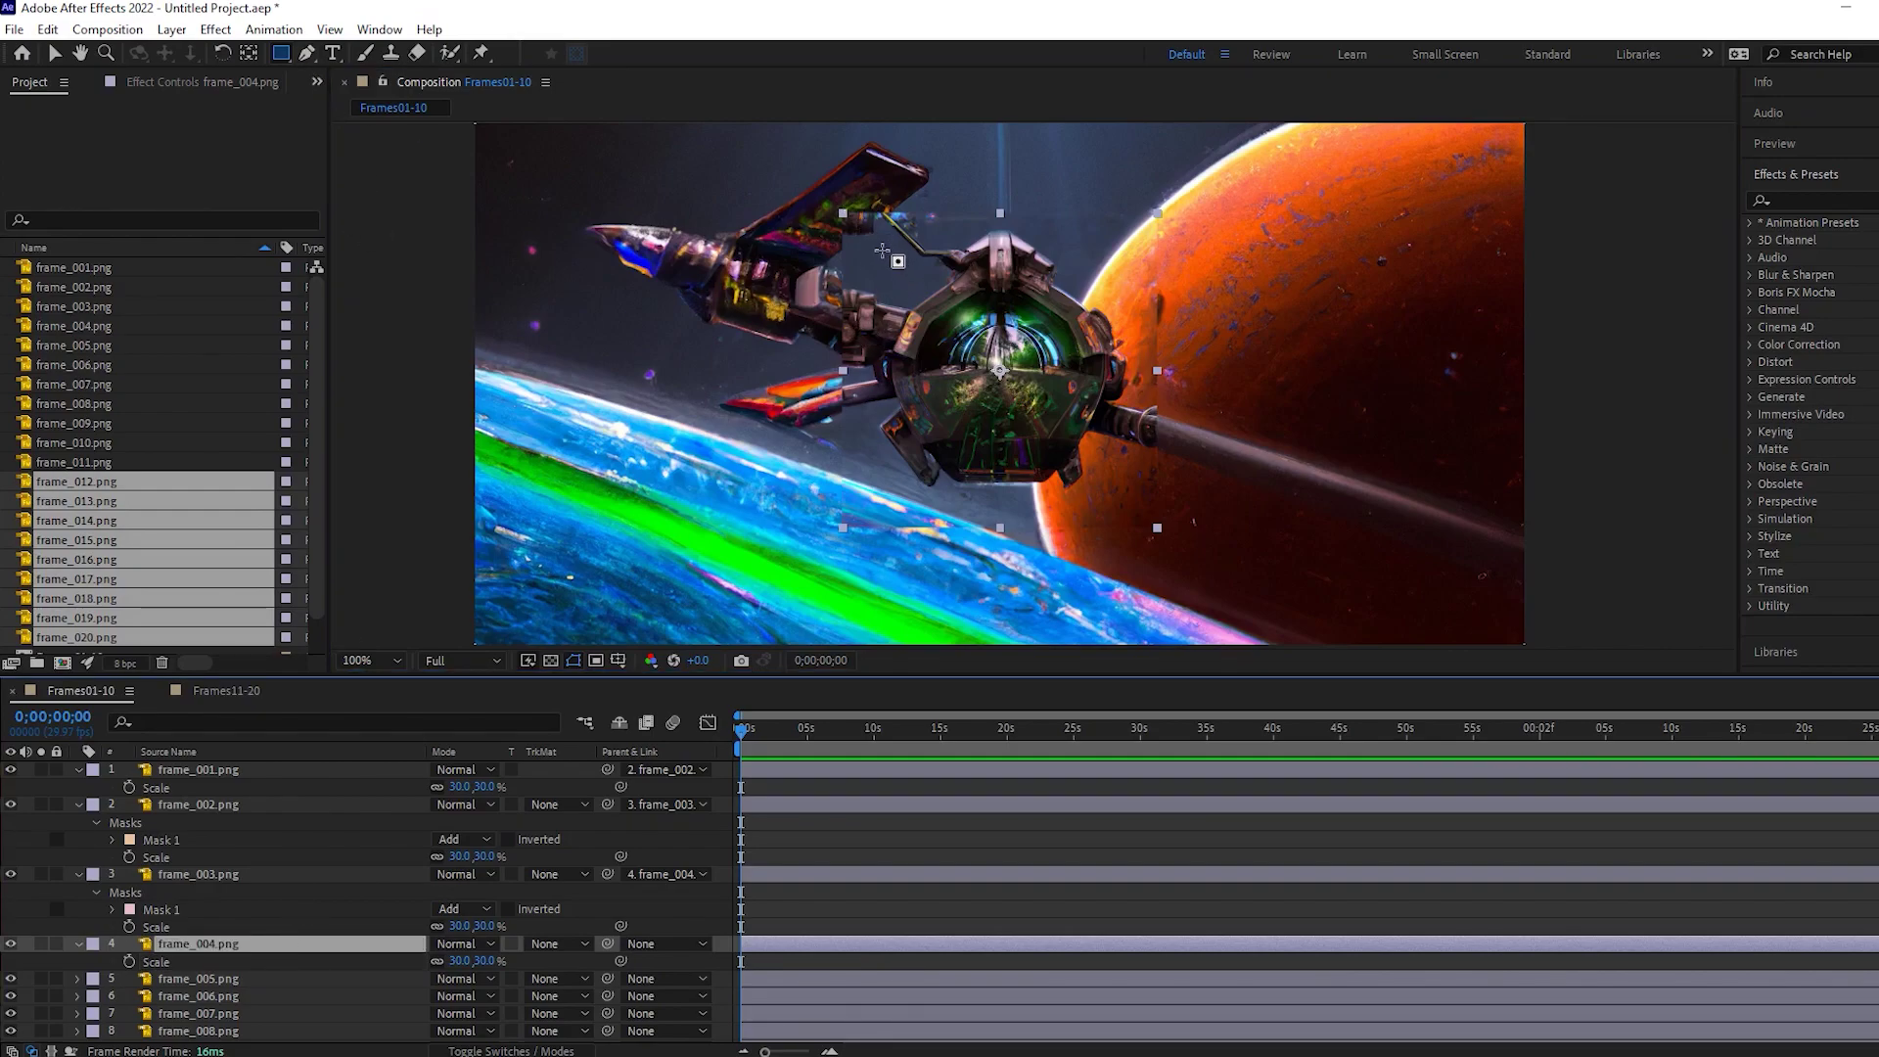
pyautogui.moveTo(883, 250)
pyautogui.mouseDown()
pyautogui.moveTo(1150, 489)
pyautogui.moveTo(1115, 487)
pyautogui.mouseUp()
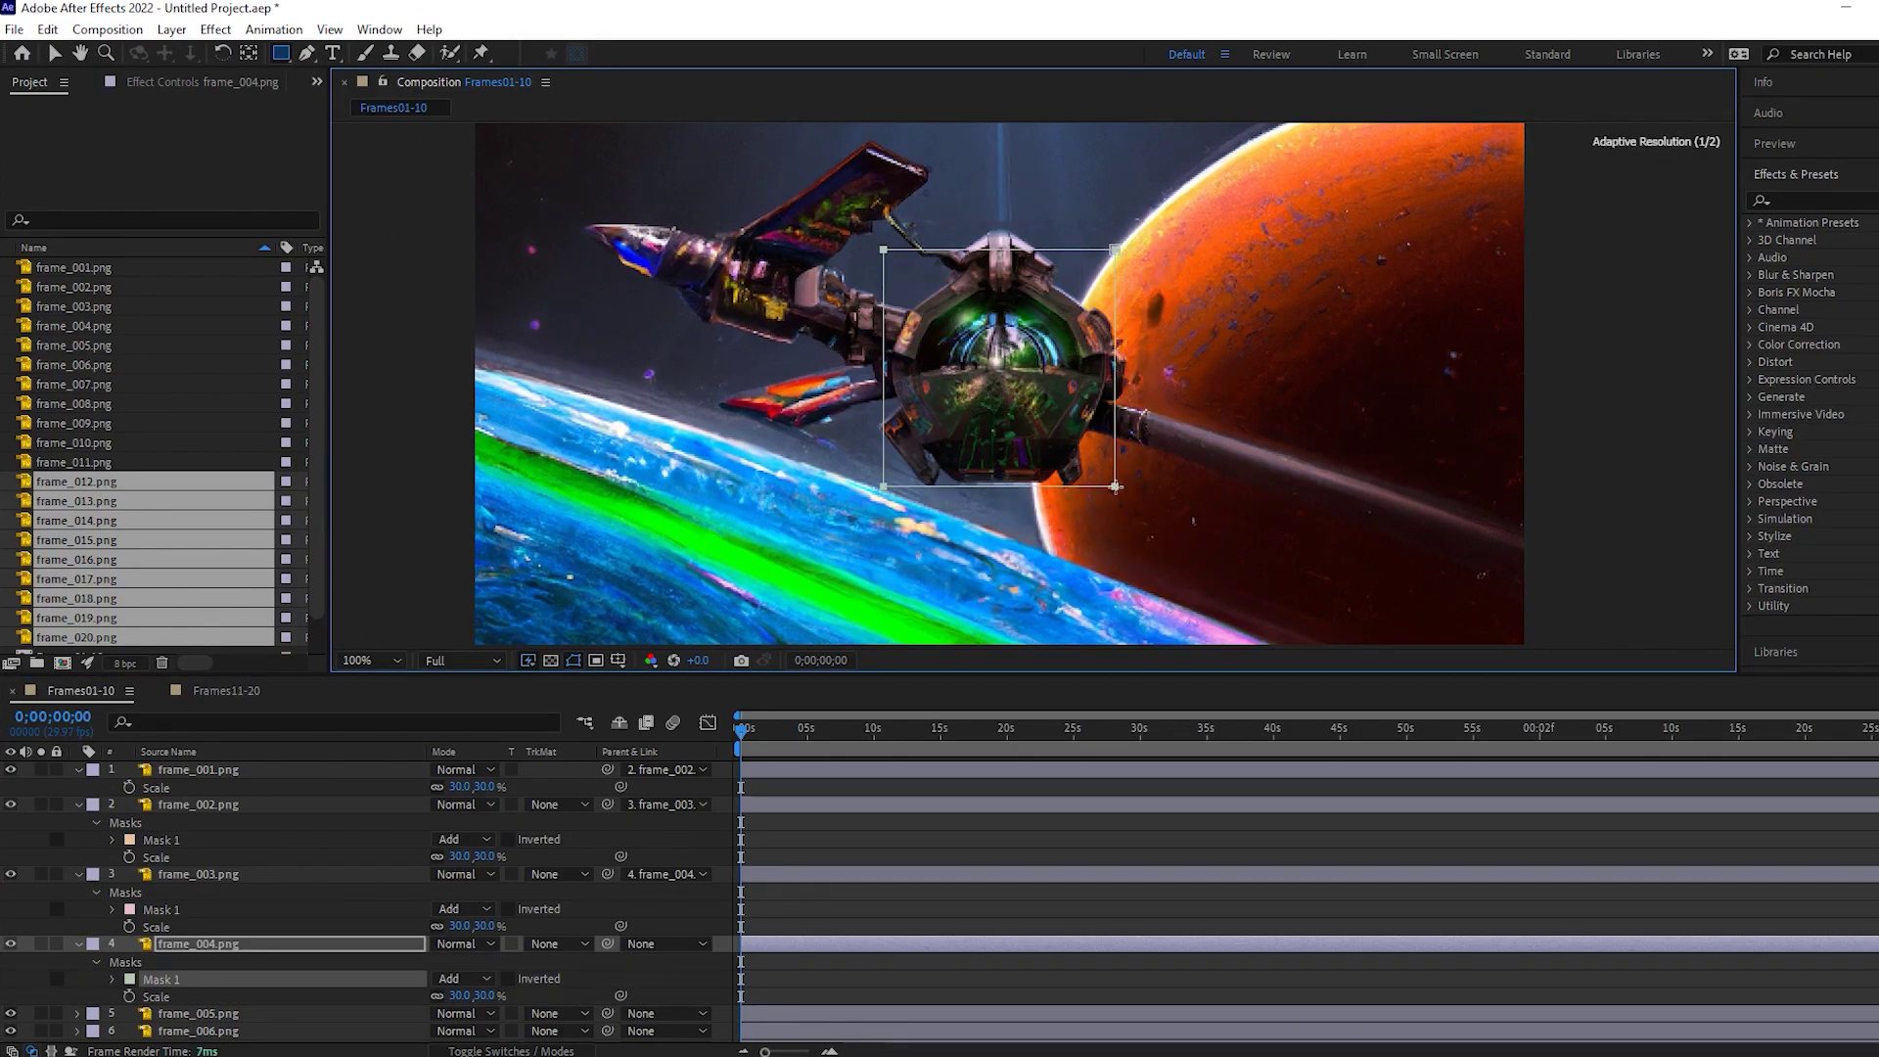
pyautogui.scroll(-2, 436, 879)
pyautogui.moveTo(607, 876); pyautogui.dragTo(296, 945)
# Set the scale of the frame_005.png layer to 30%
pyautogui.click(296, 946)
pyautogui.press('s')
pyautogui.click(464, 964)
pyautogui.write('30')
pyautogui.press('Return')
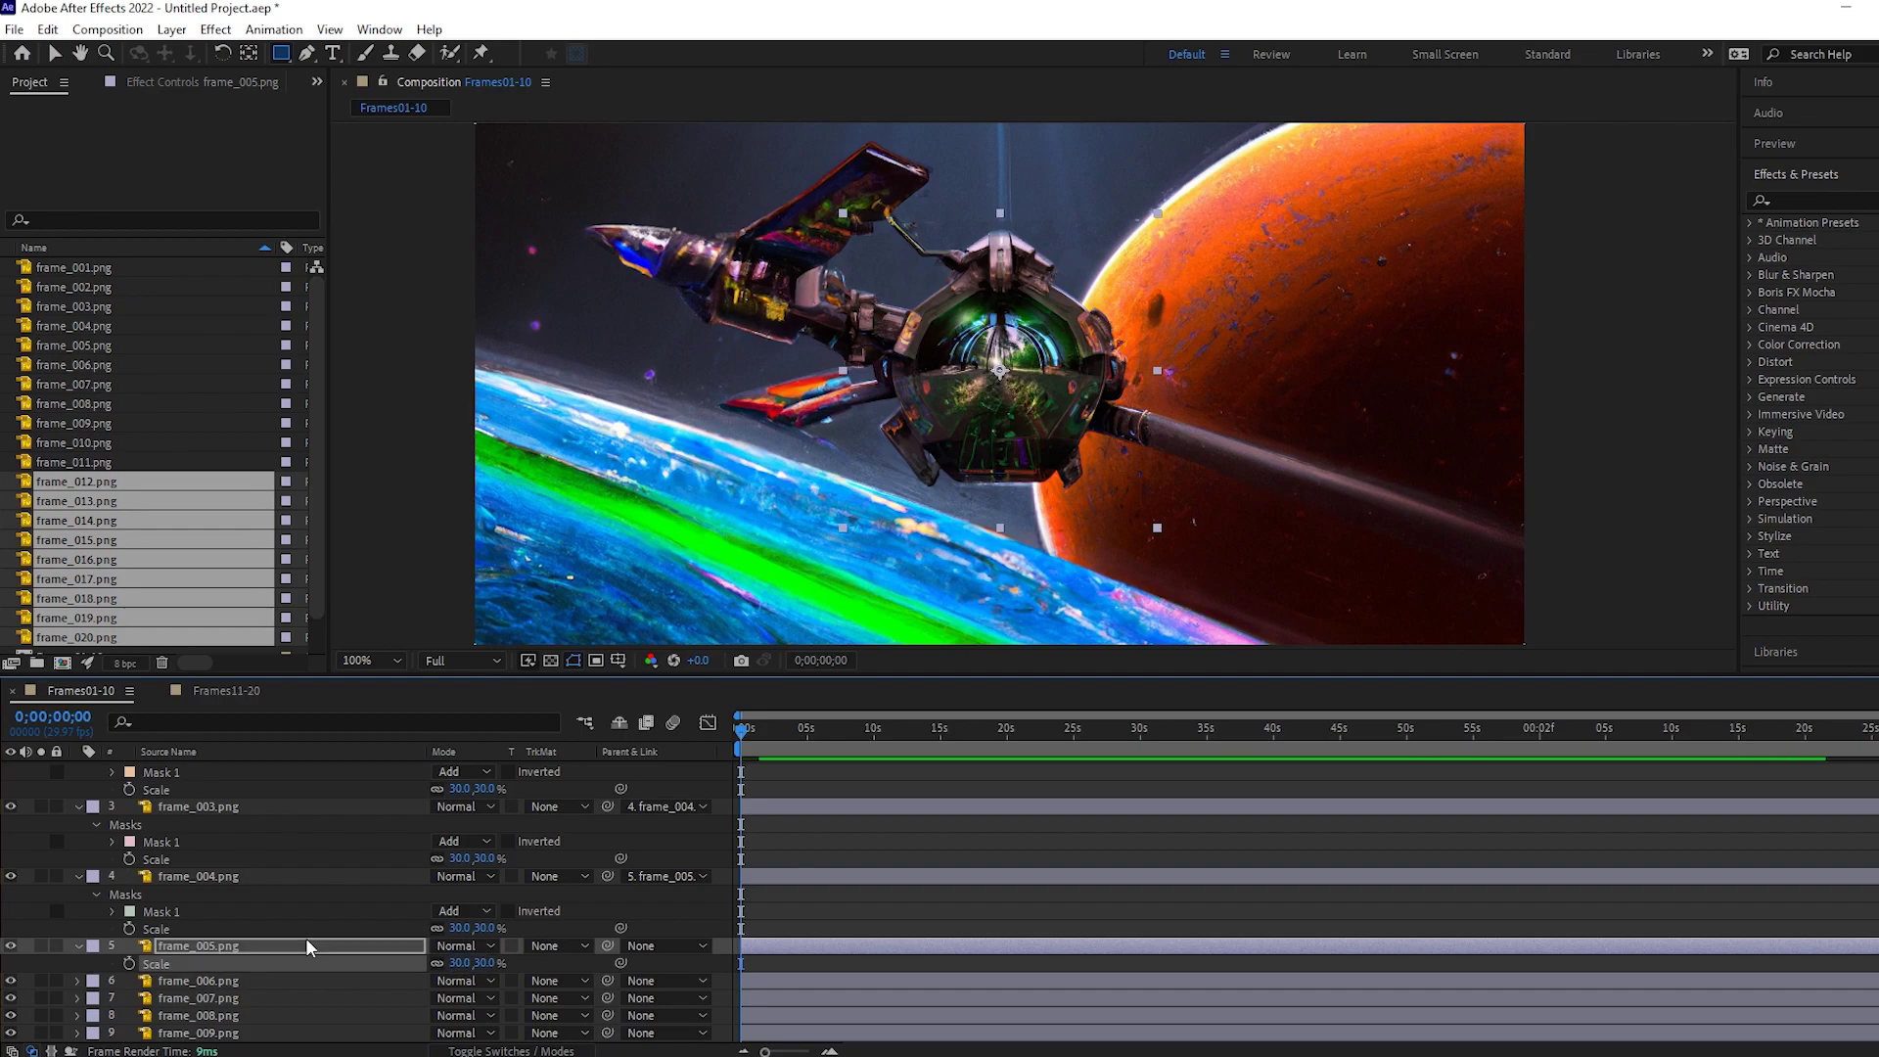
# Mask the frame_005.png layer with a rectangle inside its edges and parent it to frame_006.png
pyautogui.moveTo(883, 257); pyautogui.dragTo(1114, 477)
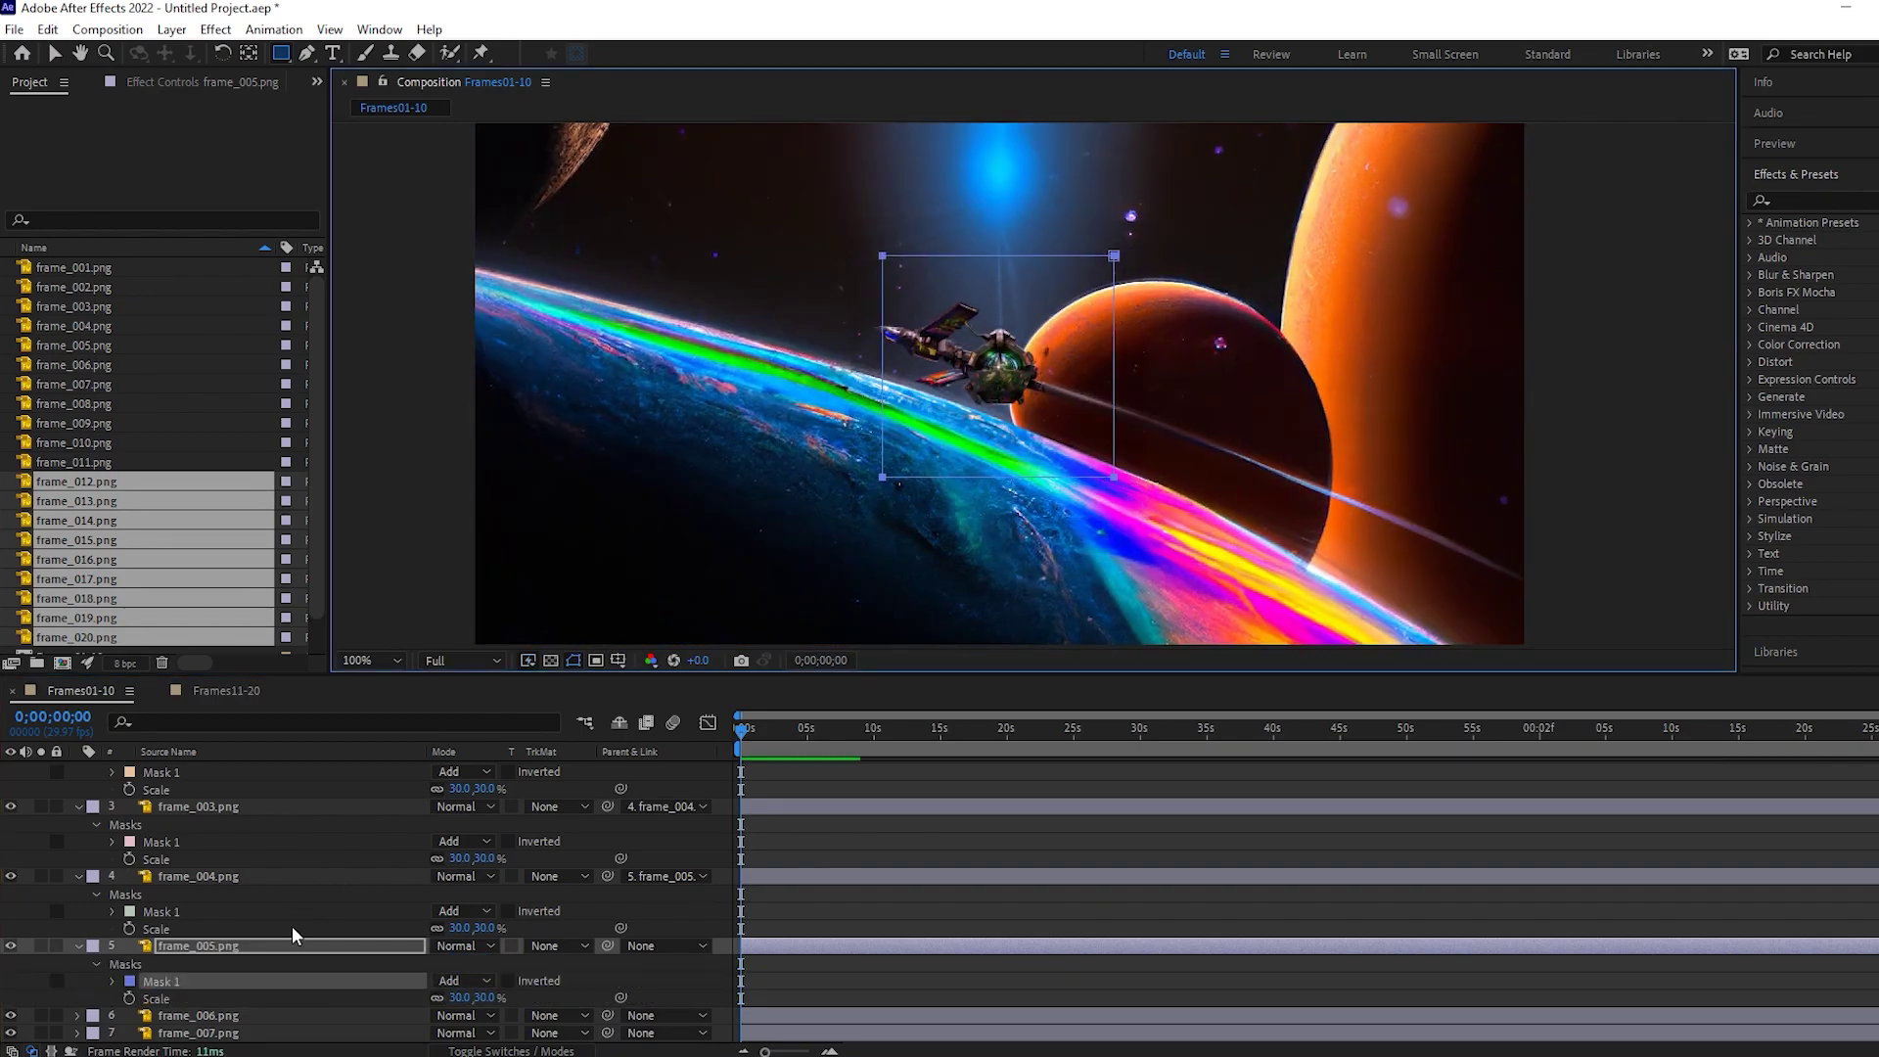
pyautogui.scroll(-1, 429, 949)
pyautogui.moveTo(608, 894); pyautogui.dragTo(266, 968)
# Set the scale of the frame_006.png layer to 30%
pyautogui.click(268, 966)
pyautogui.press('s')
pyautogui.click(458, 980)
pyautogui.write('30')
pyautogui.click(288, 963)
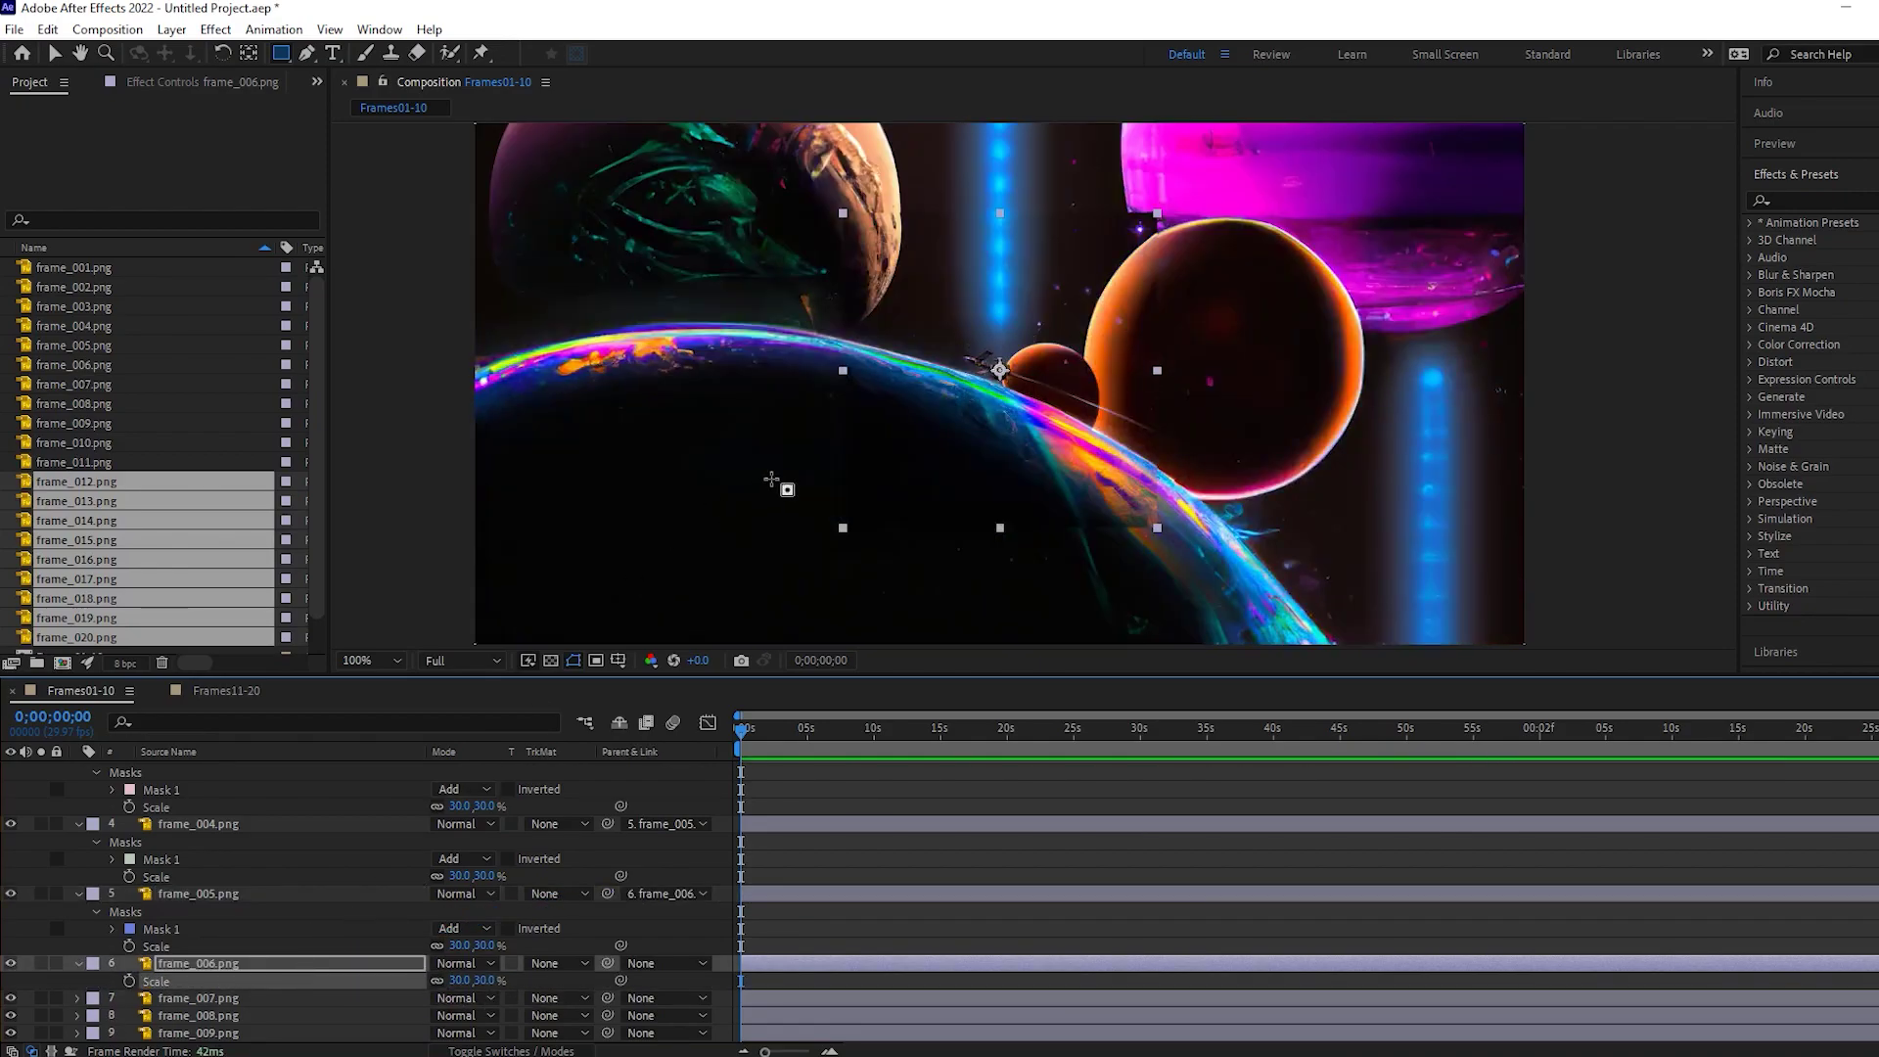
# Mask the frame_006.png layer with a rectangle inside its edges and parent it to frame_007.png
pyautogui.moveTo(878, 246)
pyautogui.mouseDown()
pyautogui.moveTo(1248, 553)
pyautogui.moveTo(1117, 475)
pyautogui.mouseUp()
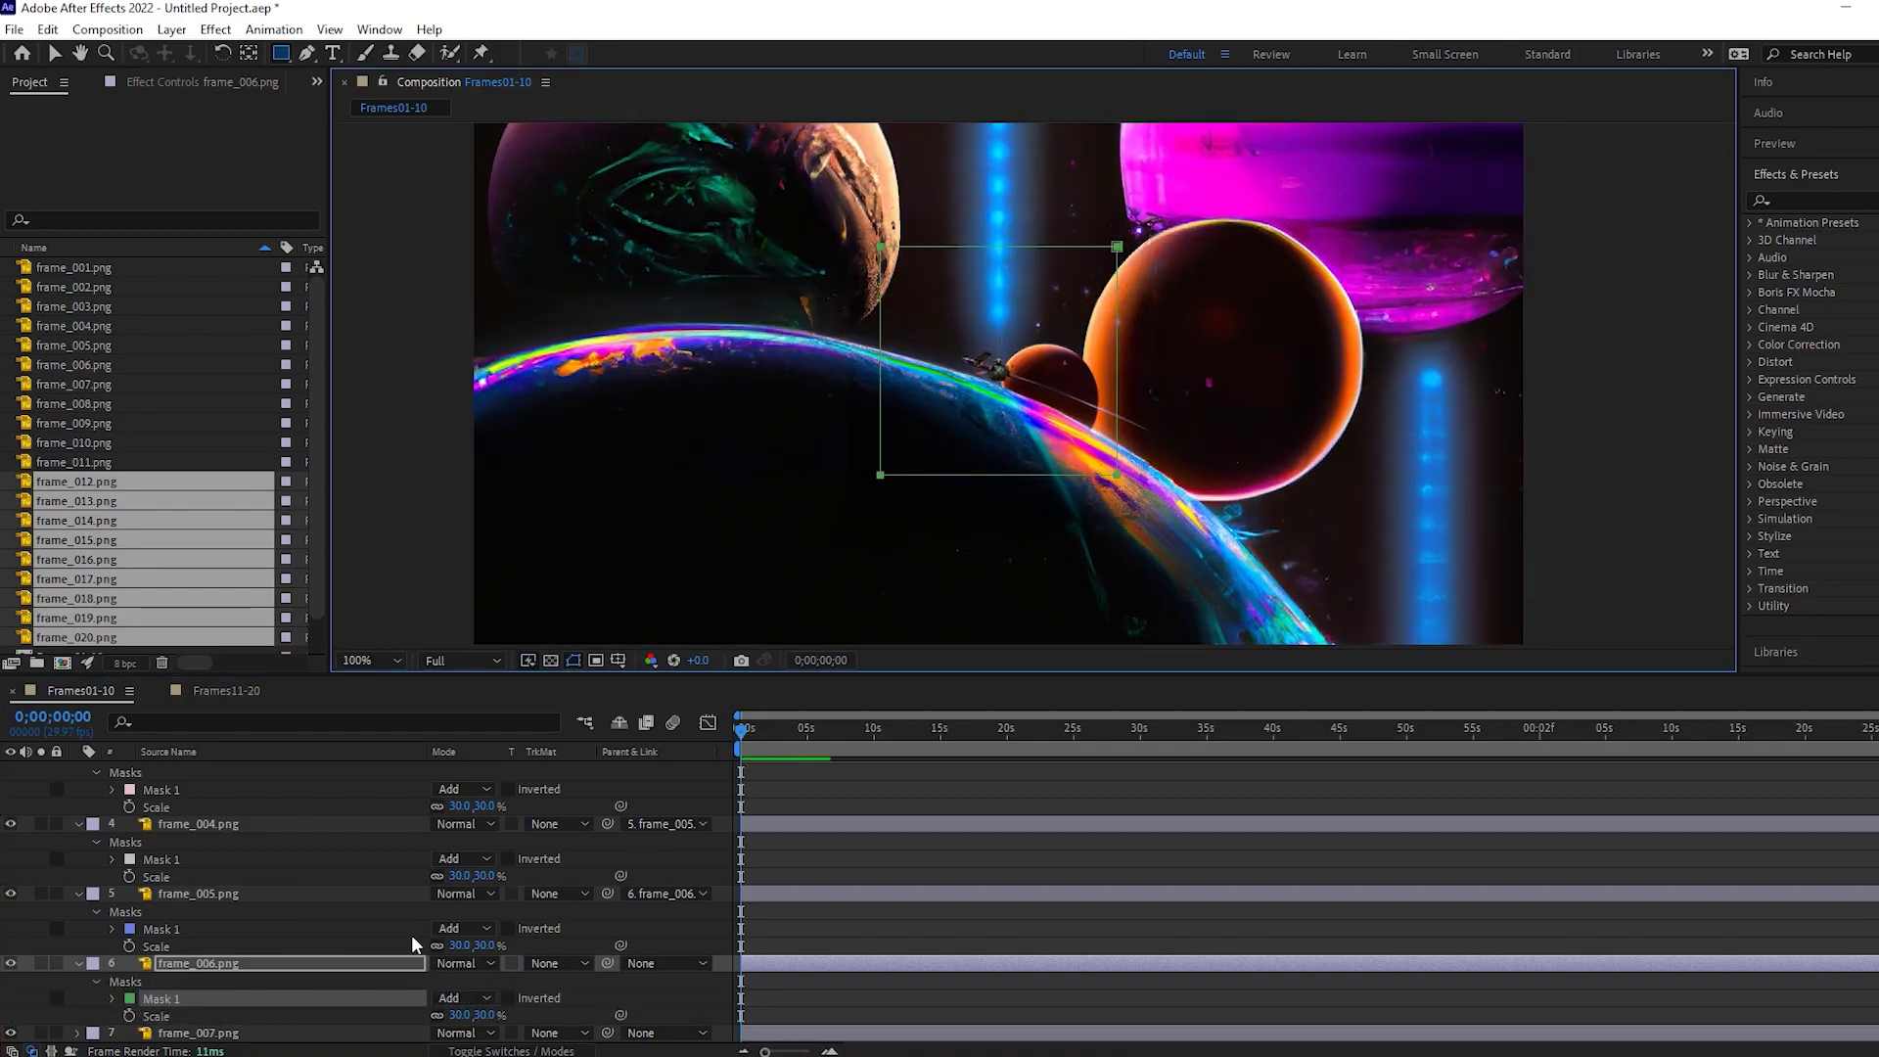
pyautogui.scroll(-1, 411, 935)
pyautogui.moveTo(608, 912); pyautogui.dragTo(313, 981)
# Set the scale of the frame_007.png layer to 30%
pyautogui.click(314, 981)
pyautogui.press('s')
pyautogui.click(462, 998)
pyautogui.write('30')
pyautogui.click(330, 980)
# Mask the frame_007.png layer with a rectangle inside its edges and parent it to frame_008.png
pyautogui.moveTo(880, 249); pyautogui.dragTo(1113, 467)
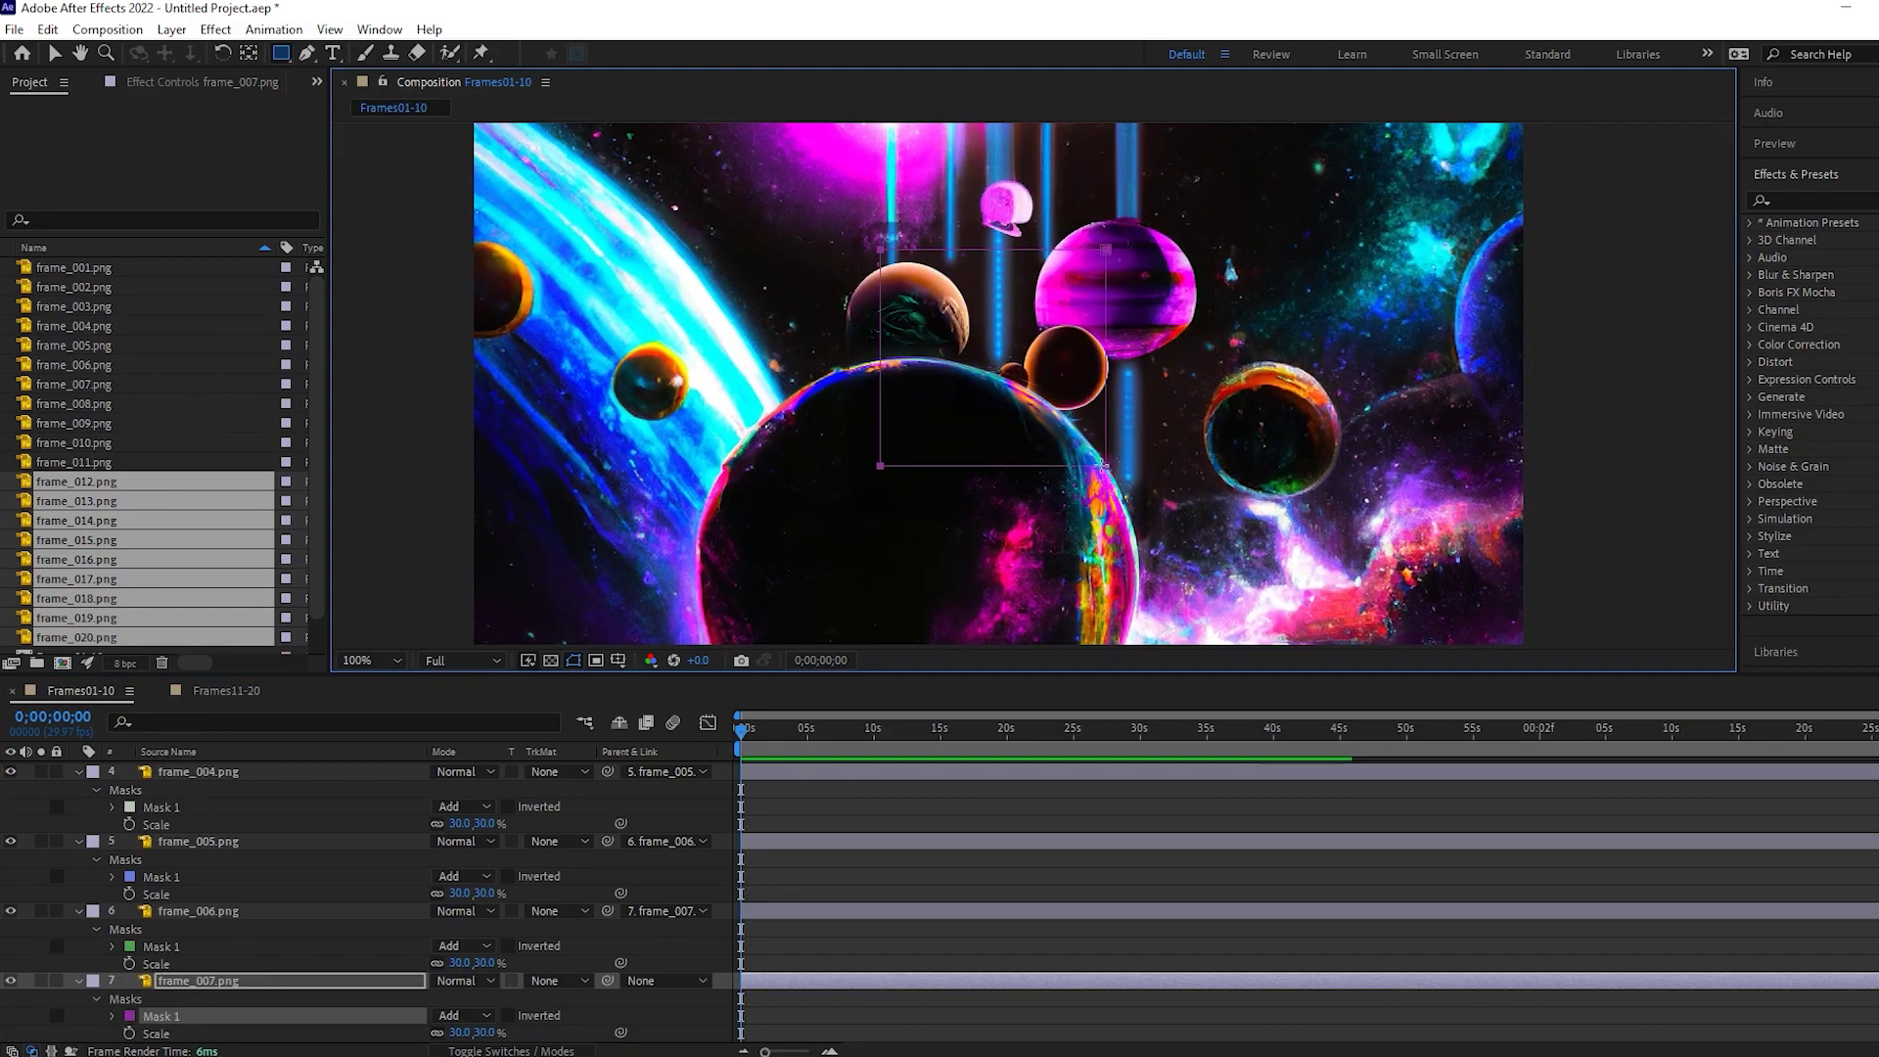
pyautogui.scroll(-1, 613, 930)
pyautogui.moveTo(608, 929); pyautogui.dragTo(297, 998)
# Set the scale of the frame_008.png layer to 30%
pyautogui.click(297, 999)
pyautogui.press('s')
pyautogui.click(460, 999)
pyautogui.write('30')
pyautogui.click(345, 983)
# Mask the frame_008.png layer with a rectangle inside its edges and parent it to frame_009.png
pyautogui.moveTo(890, 256)
pyautogui.mouseDown()
pyautogui.moveTo(1035, 407)
pyautogui.moveTo(1113, 431)
pyautogui.mouseUp()
pyautogui.scroll(-1, 560, 914)
pyautogui.moveTo(608, 928); pyautogui.dragTo(294, 999)
# Set the scale of the frame_009.png layer to 30%
pyautogui.click(294, 999)
pyautogui.press('s')
pyautogui.click(460, 1015)
pyautogui.write('30')
# Mask the frame_009.png layer with a rectangle inside its edges and parent it to frame_010.png
pyautogui.moveTo(883, 263); pyautogui.dragTo(1111, 470)
pyautogui.scroll(-1, 590, 893)
pyautogui.moveTo(608, 963); pyautogui.dragTo(244, 1033)
# Set the scale of the frame_010.png layer to 30% and deselect it
pyautogui.click(243, 1033)
pyautogui.press('s')
pyautogui.click(465, 1033)
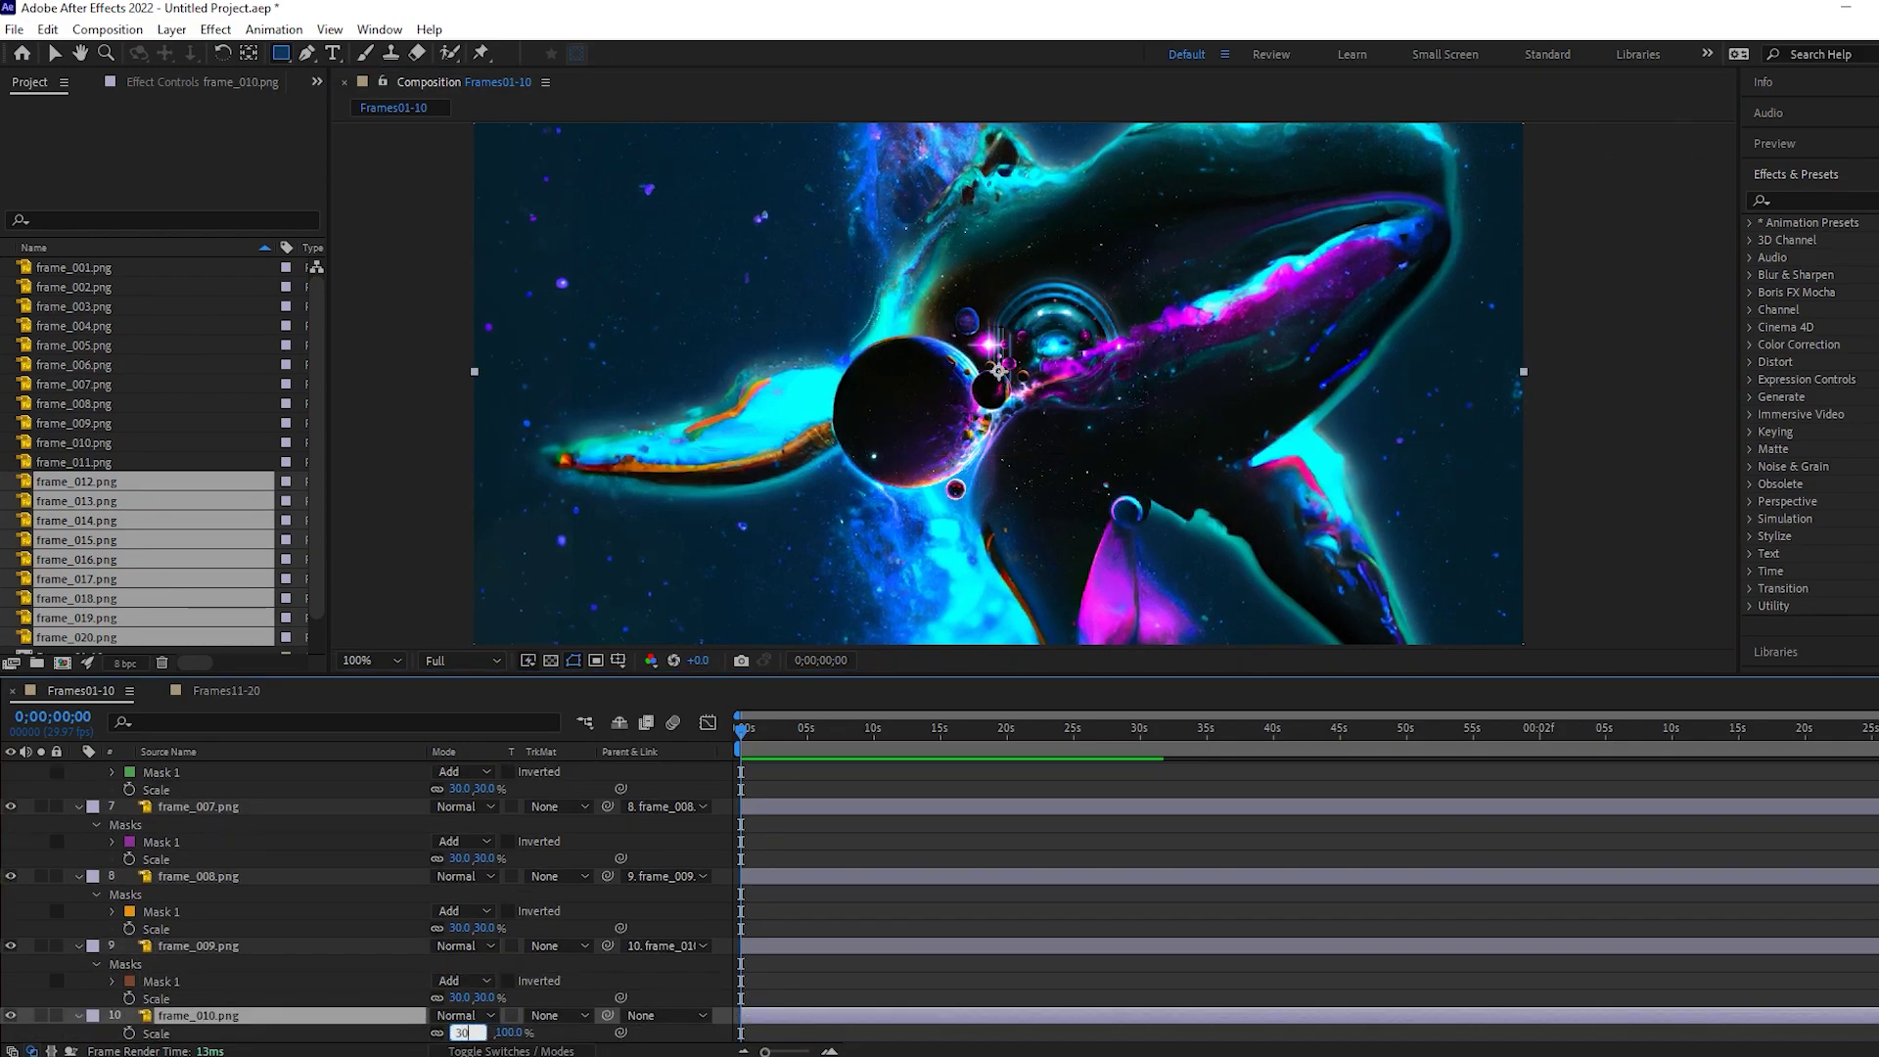
pyautogui.write('30')
pyautogui.press('Return')
pyautogui.click(914, 917)
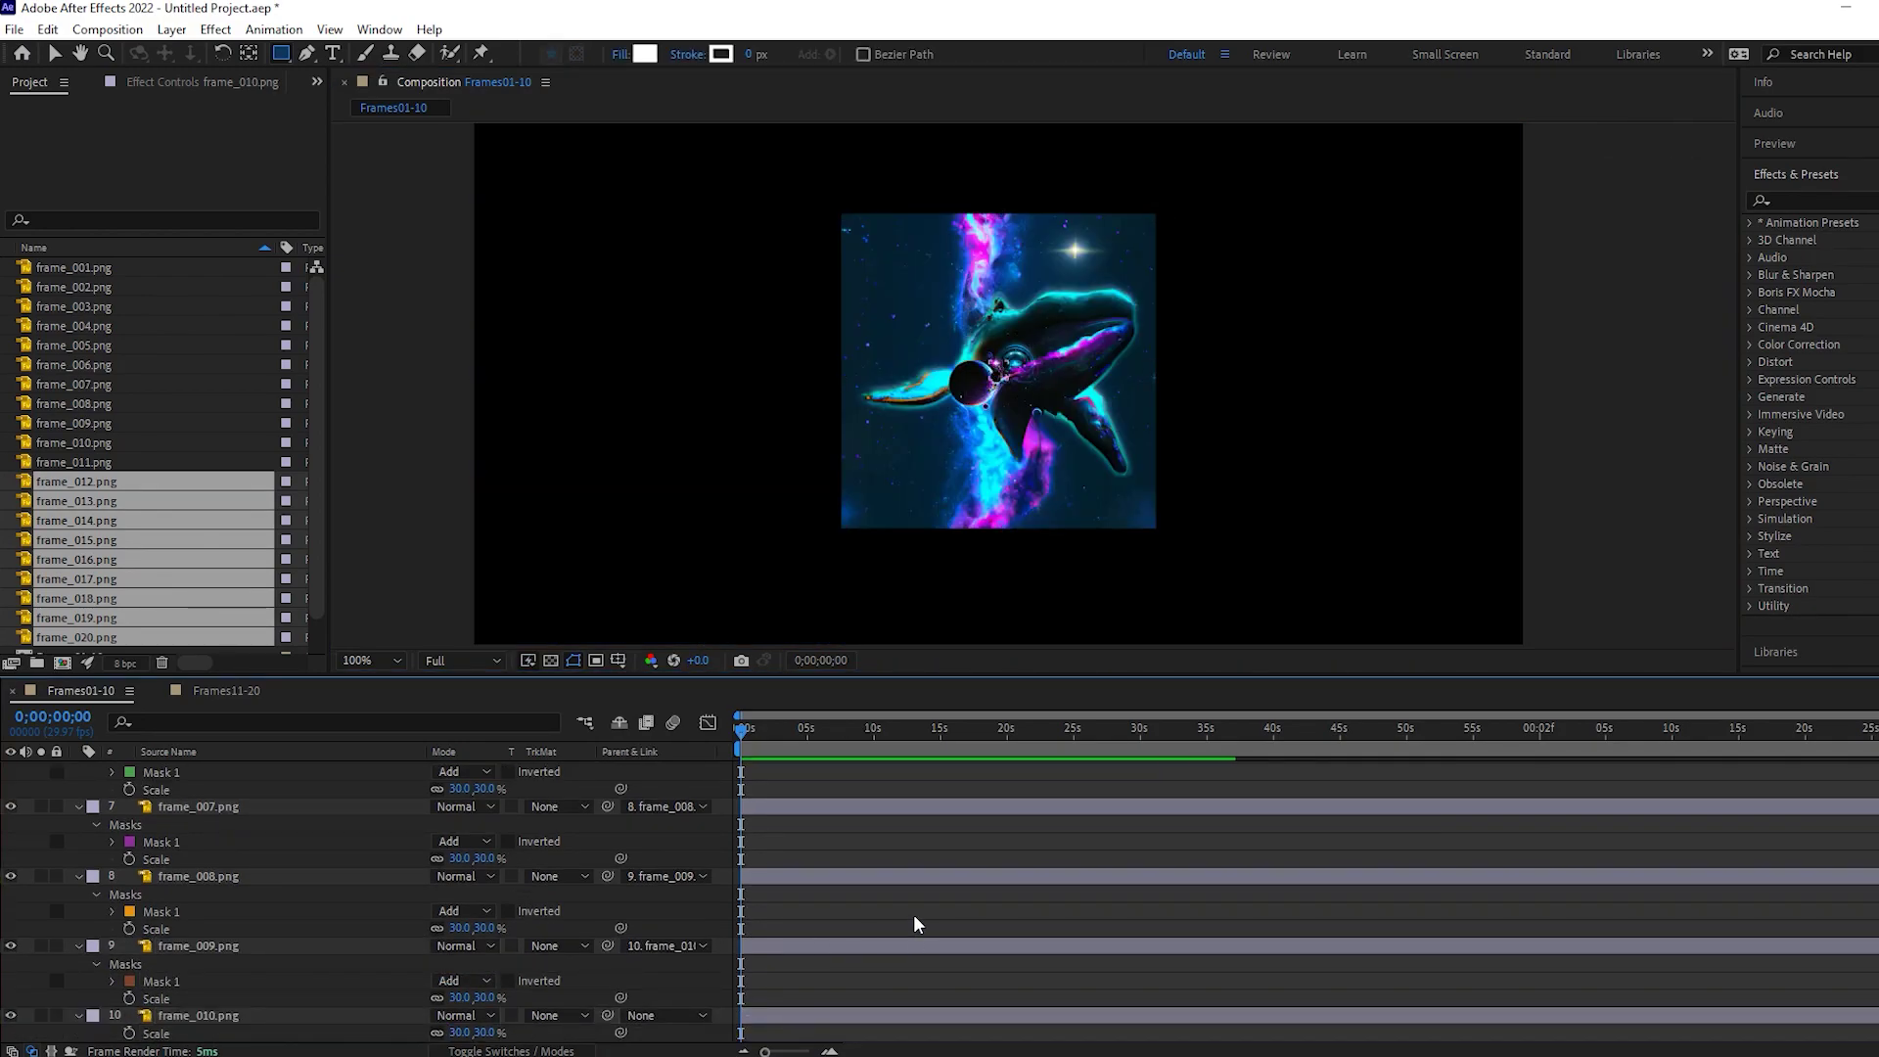
# Switch to the Frames11-20 composition and set the scale of its frame_011.png layer to 30%
pyautogui.click(225, 690)
pyautogui.click(247, 772)
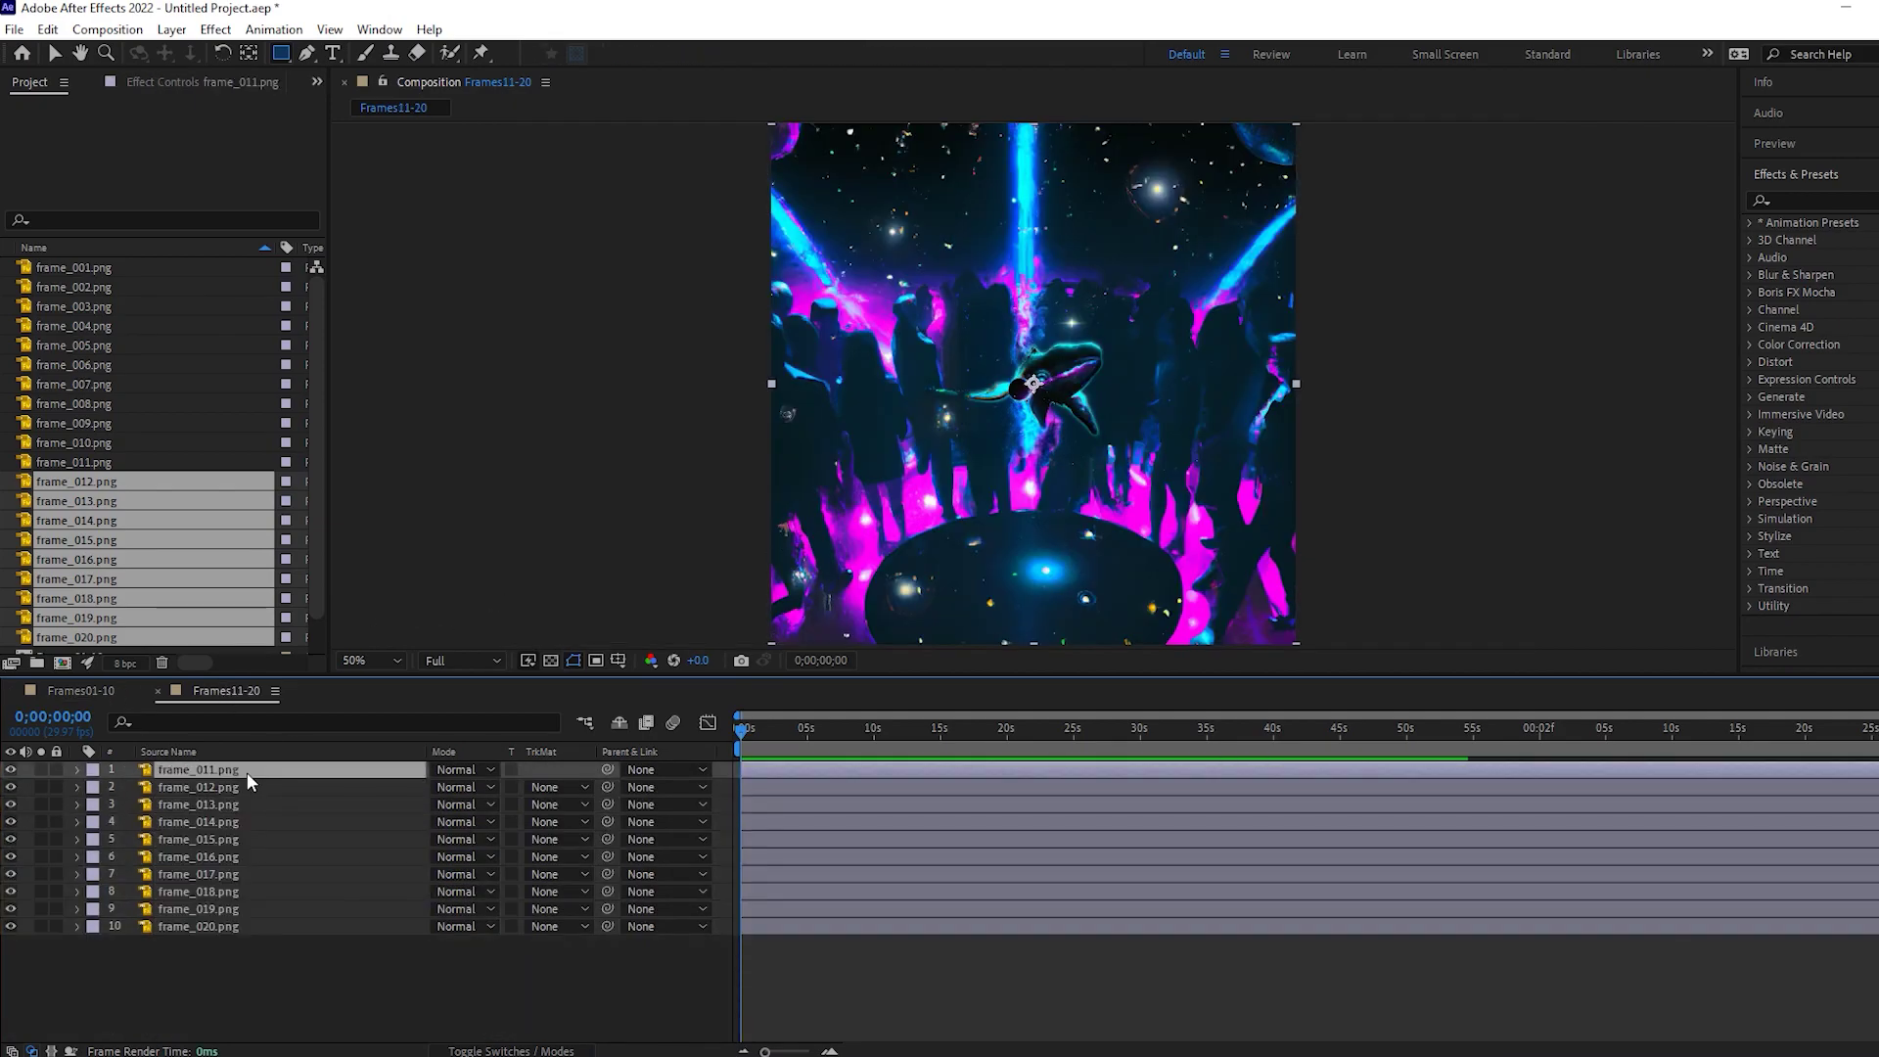
pyautogui.press('s')
pyautogui.click(464, 789)
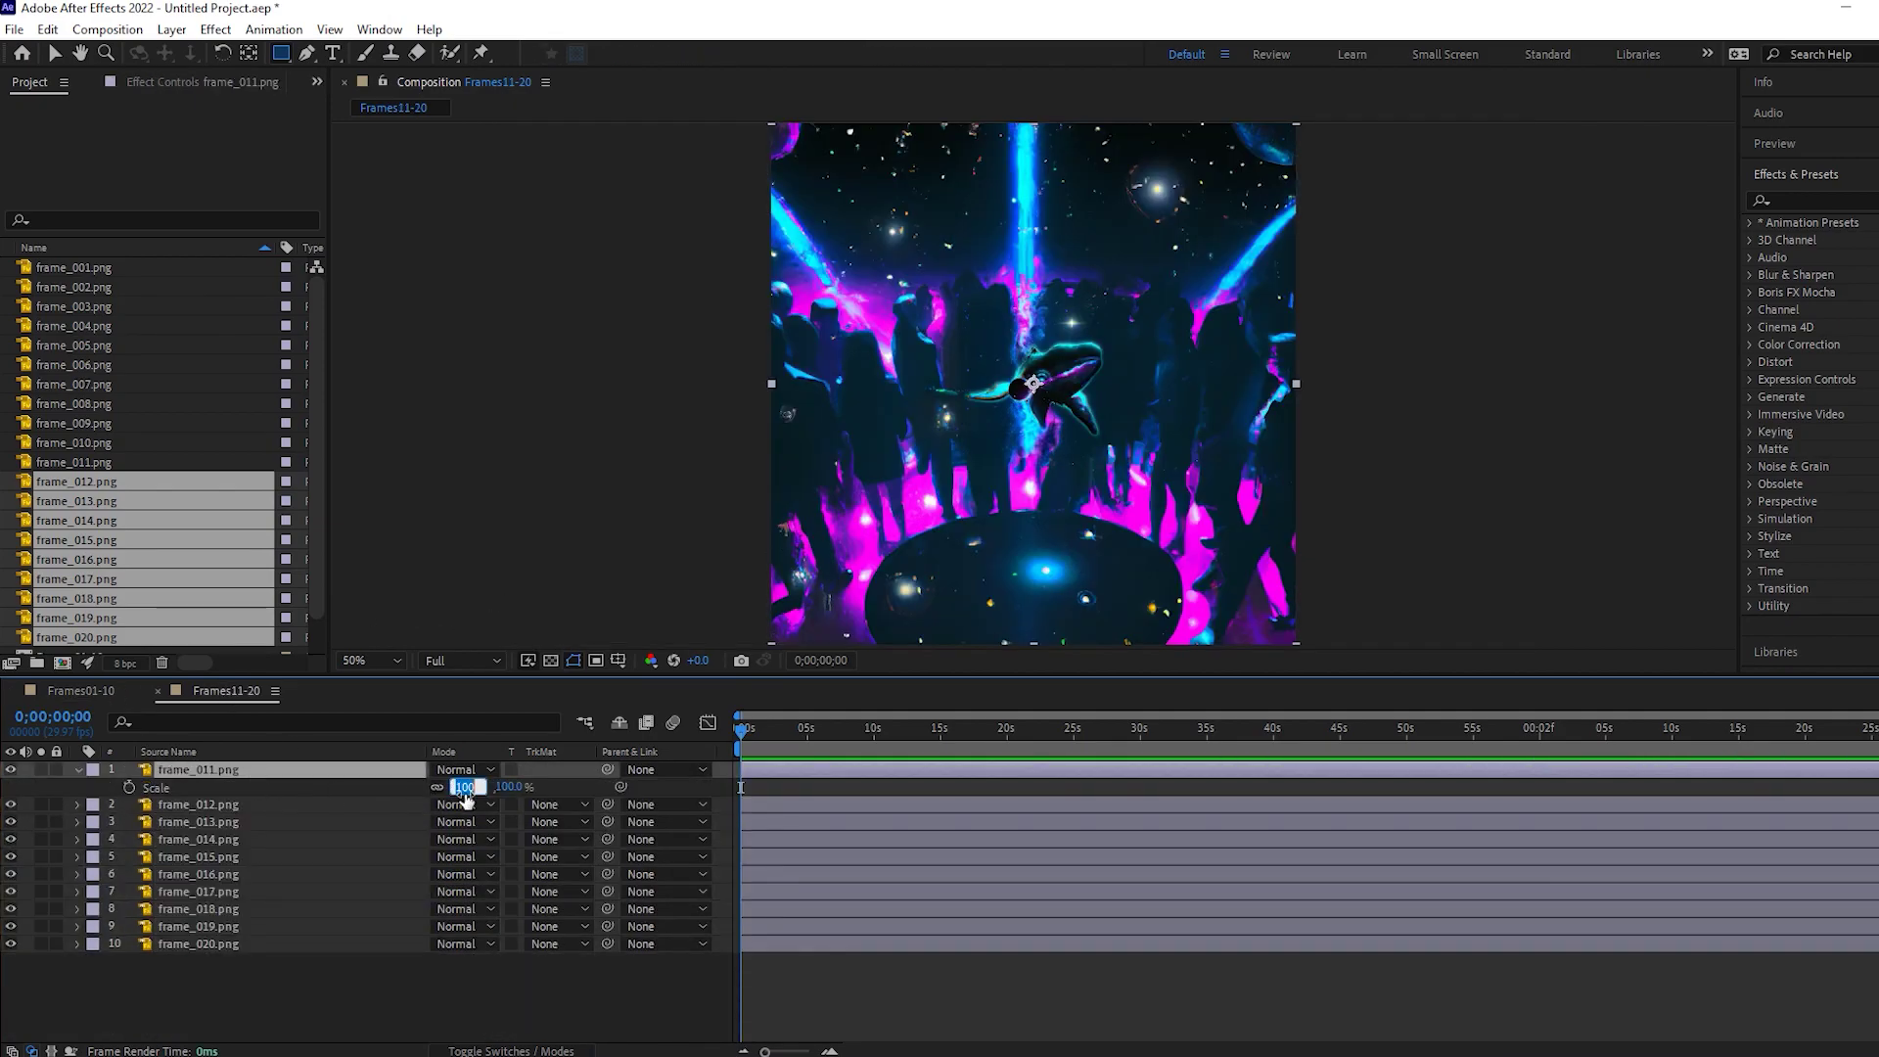
pyautogui.press('Return')
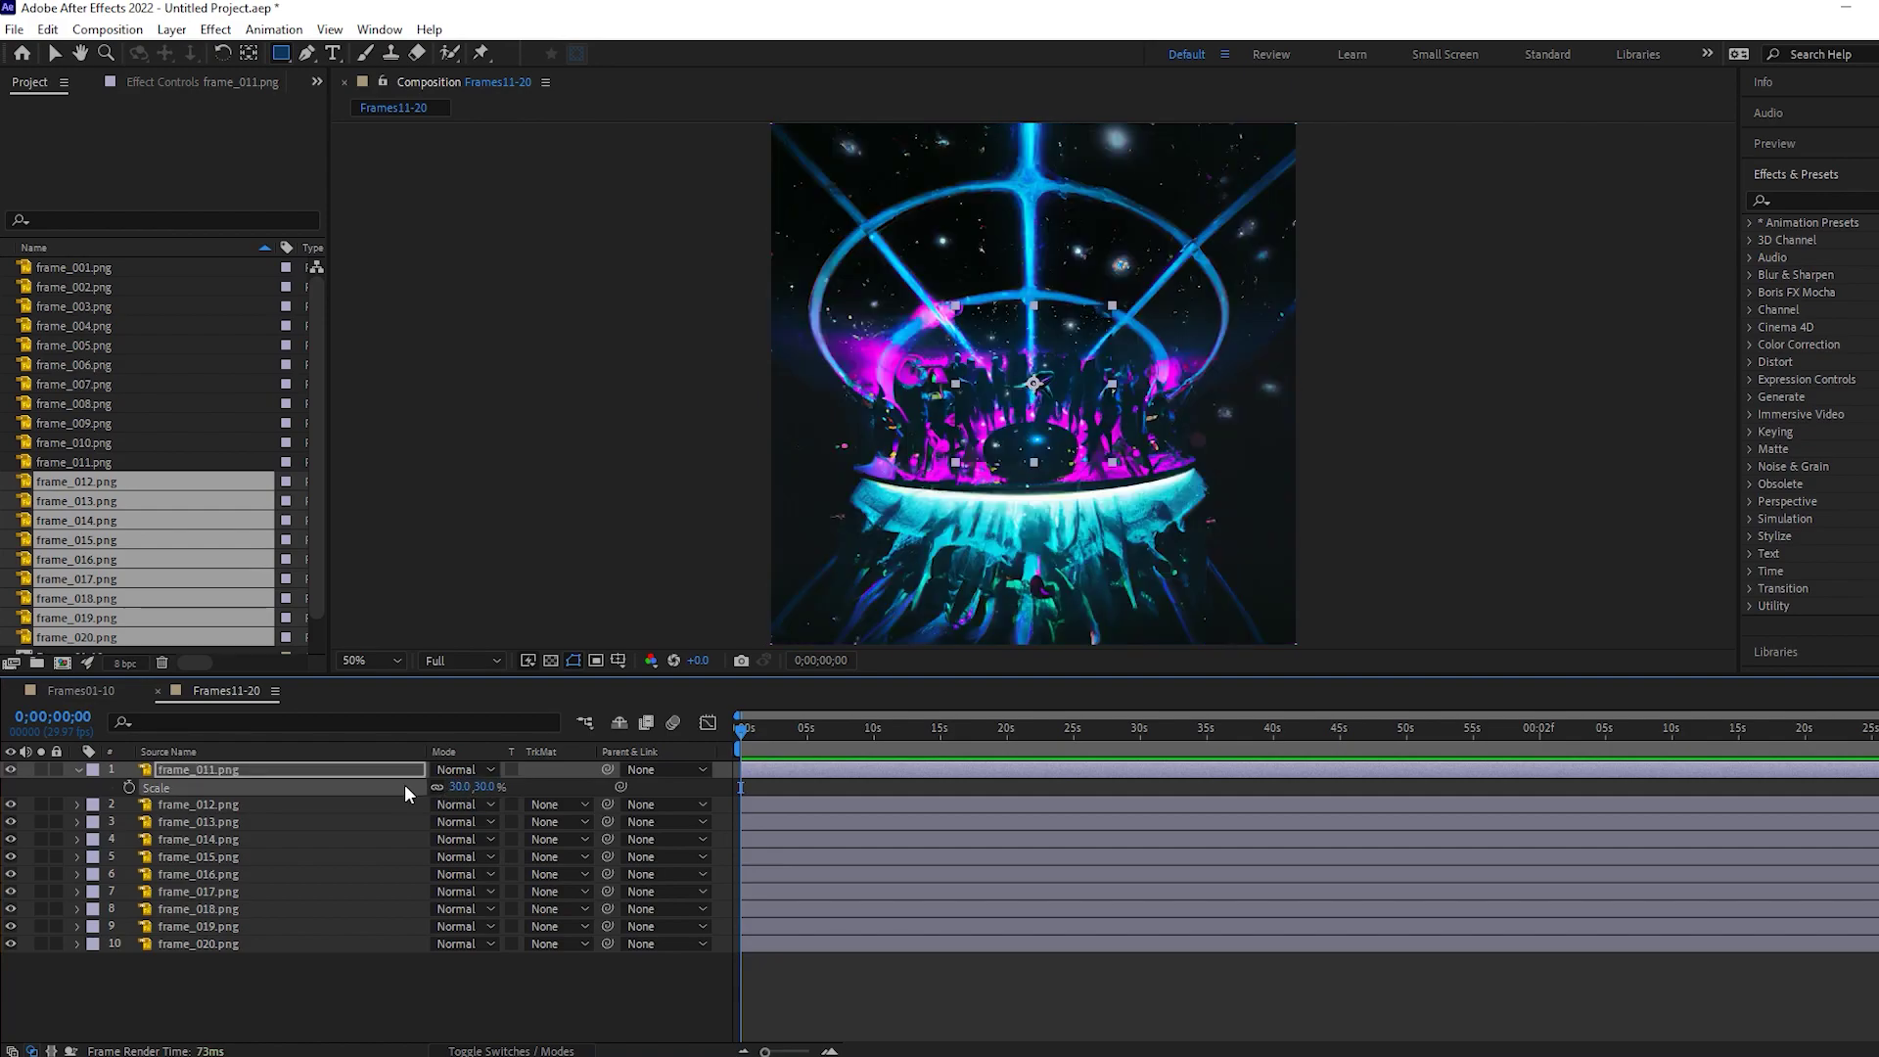
# Mask the frame_011.png layer with a rectangle inside its edges and parent it to frame_012.png
pyautogui.moveTo(979, 325)
pyautogui.mouseDown()
pyautogui.moveTo(1199, 501)
pyautogui.moveTo(1086, 434)
pyautogui.mouseUp()
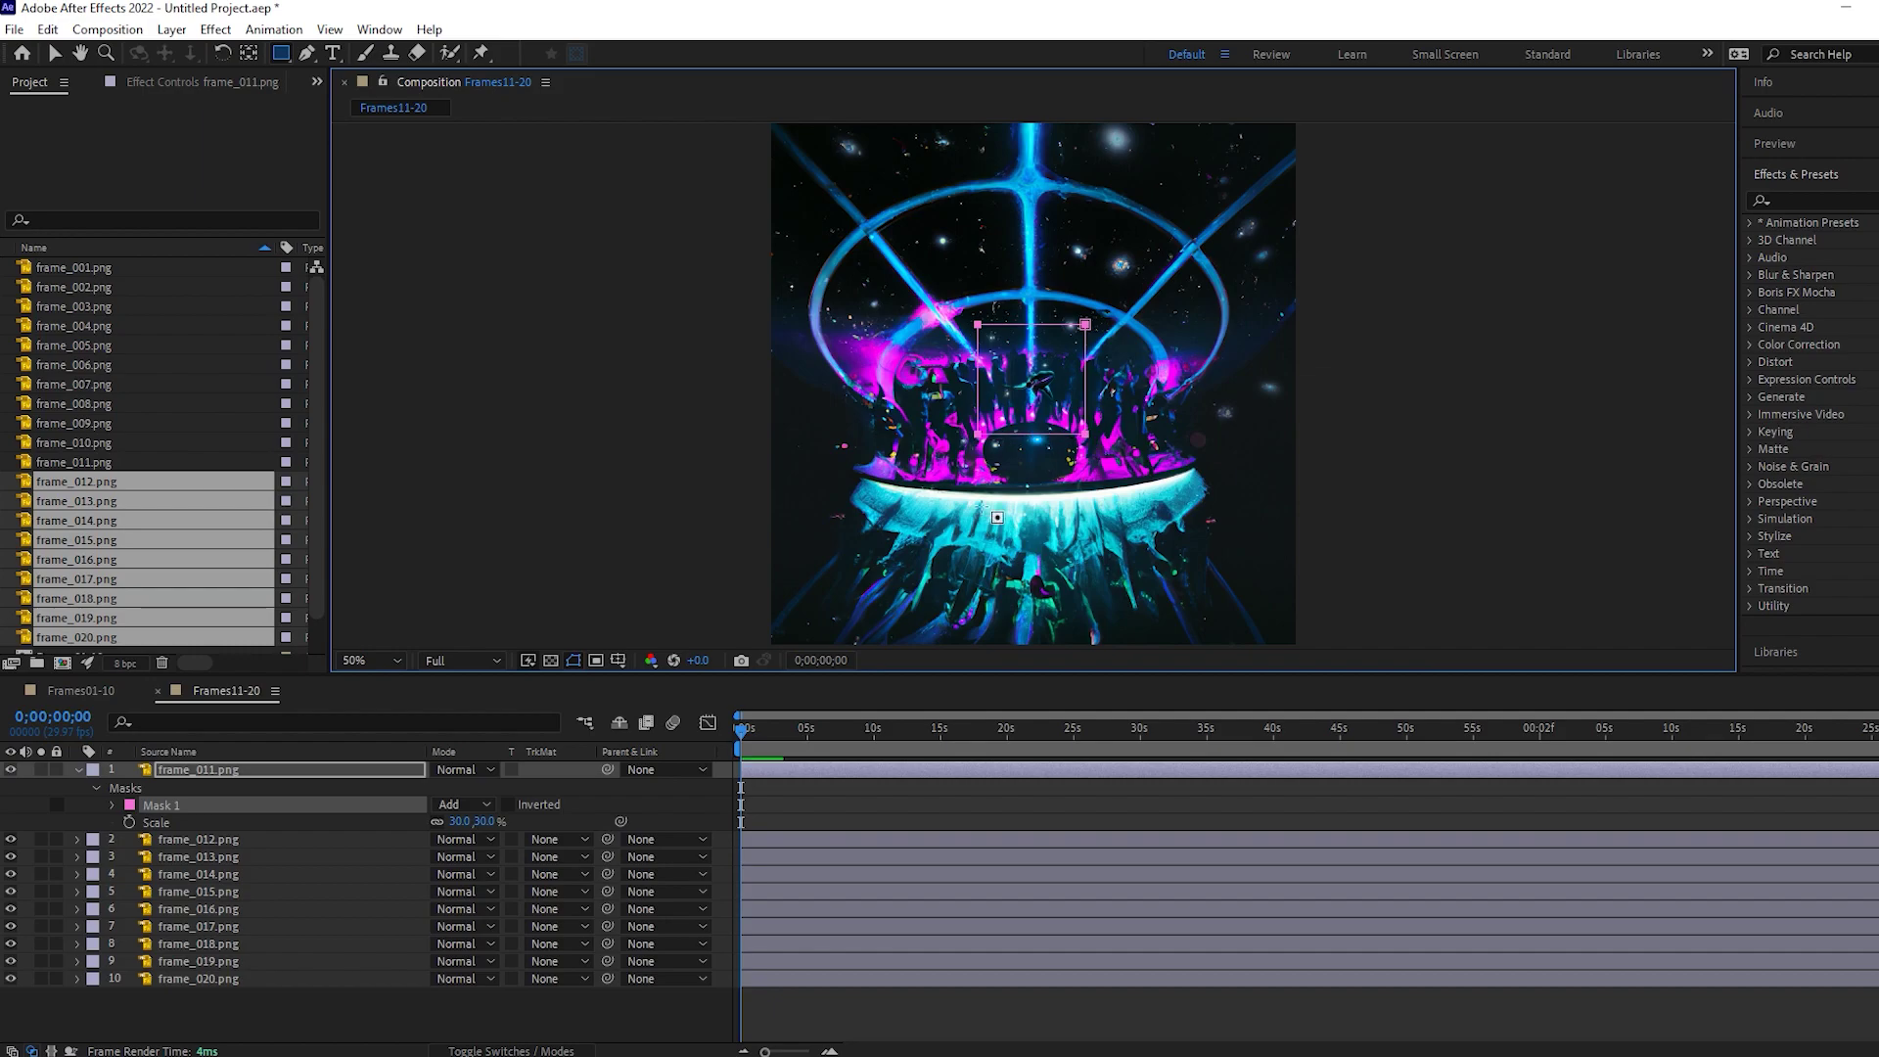
pyautogui.moveTo(608, 769); pyautogui.dragTo(257, 843)
# Set the scale of the frame_012.png layer to 30%
pyautogui.click(257, 840)
pyautogui.press('s')
pyautogui.click(461, 856)
pyautogui.write('30')
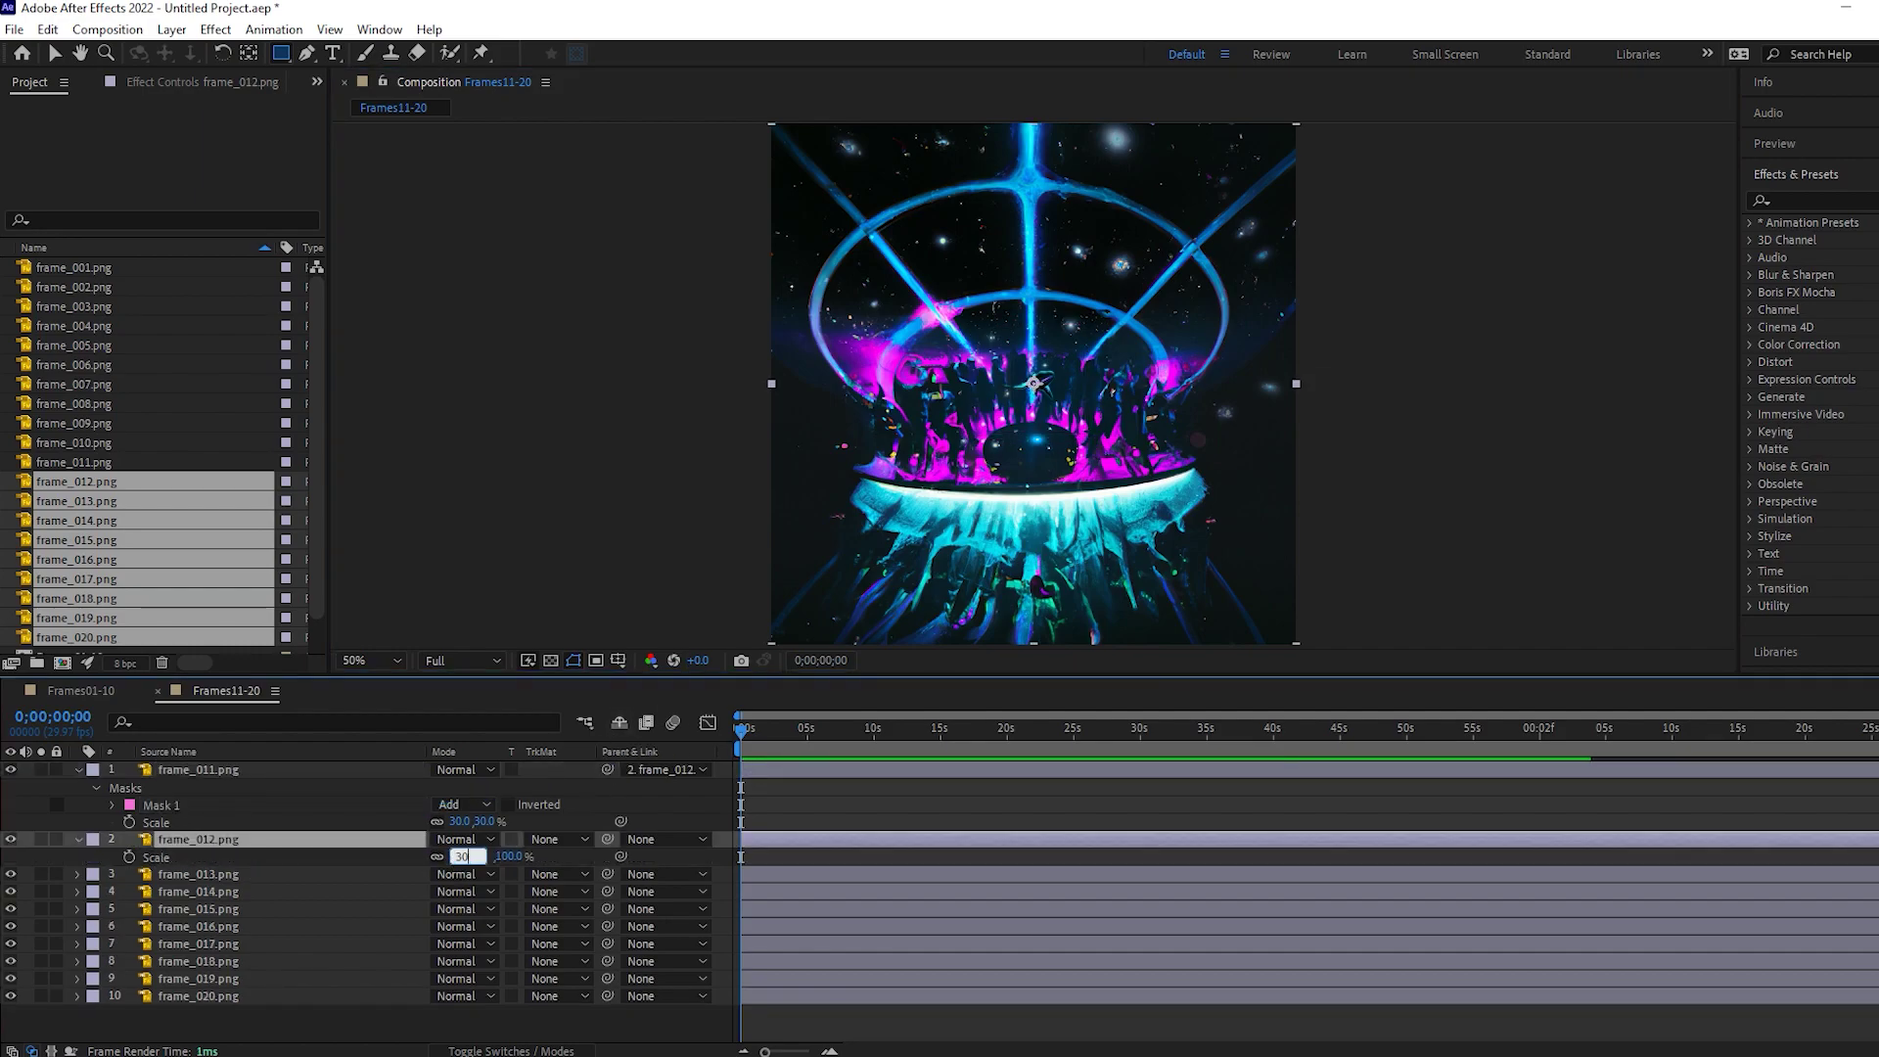
pyautogui.press('Return')
# Mask the frame_012.png layer with a rectangle inside its edges and parent it to frame_013.png
pyautogui.click(313, 840)
pyautogui.moveTo(981, 324); pyautogui.dragTo(1086, 437)
pyautogui.moveTo(608, 840); pyautogui.dragTo(260, 909)
# Set the scale of the frame_013.png layer to 30%
pyautogui.click(260, 909)
pyautogui.press('s')
pyautogui.click(461, 910)
pyautogui.write('30')
pyautogui.press('Return')
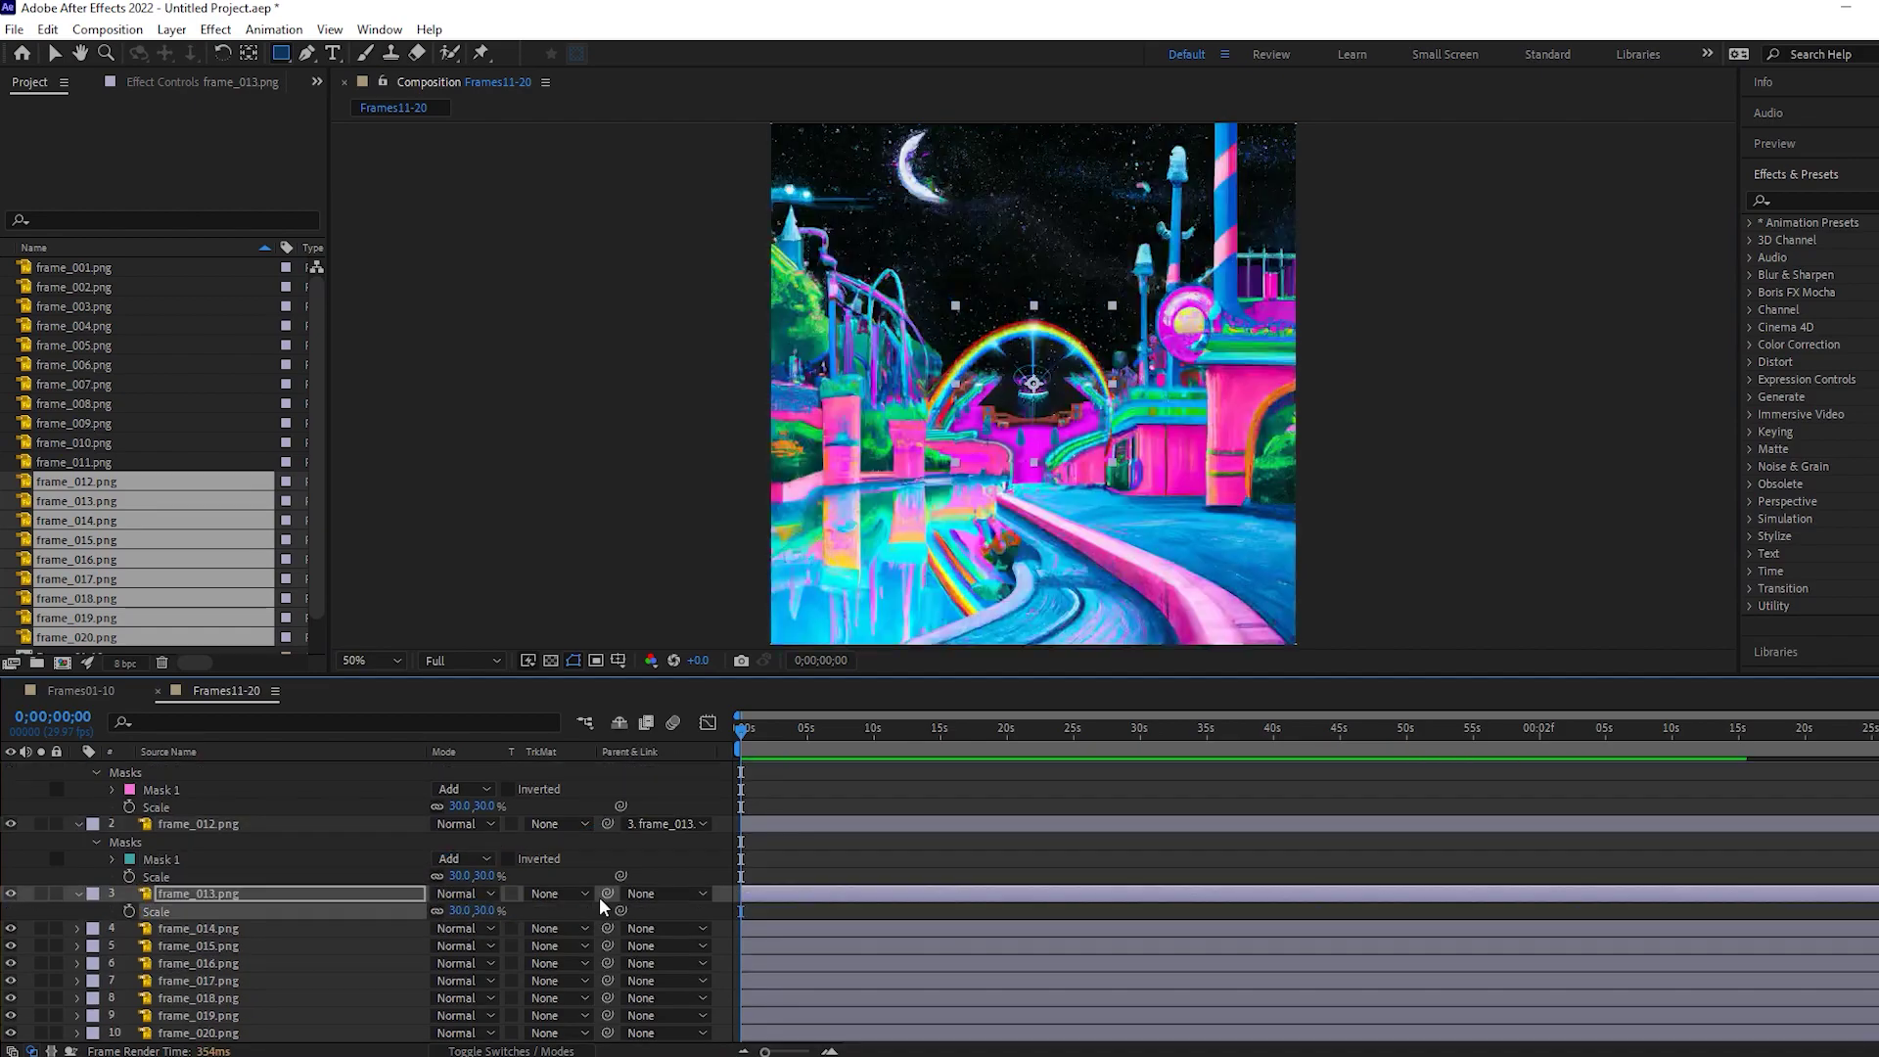
# Mask the frame_013.png layer with a rectangle inside its edges and parent it to frame_014.png
pyautogui.moveTo(976, 321); pyautogui.dragTo(1080, 451)
pyautogui.moveTo(605, 893); pyautogui.dragTo(285, 962)
# Set the scale of the frame_014.png layer to 30%
pyautogui.click(285, 961)
pyautogui.press('s')
pyautogui.click(456, 946)
pyautogui.write('30')
pyautogui.press('Return')
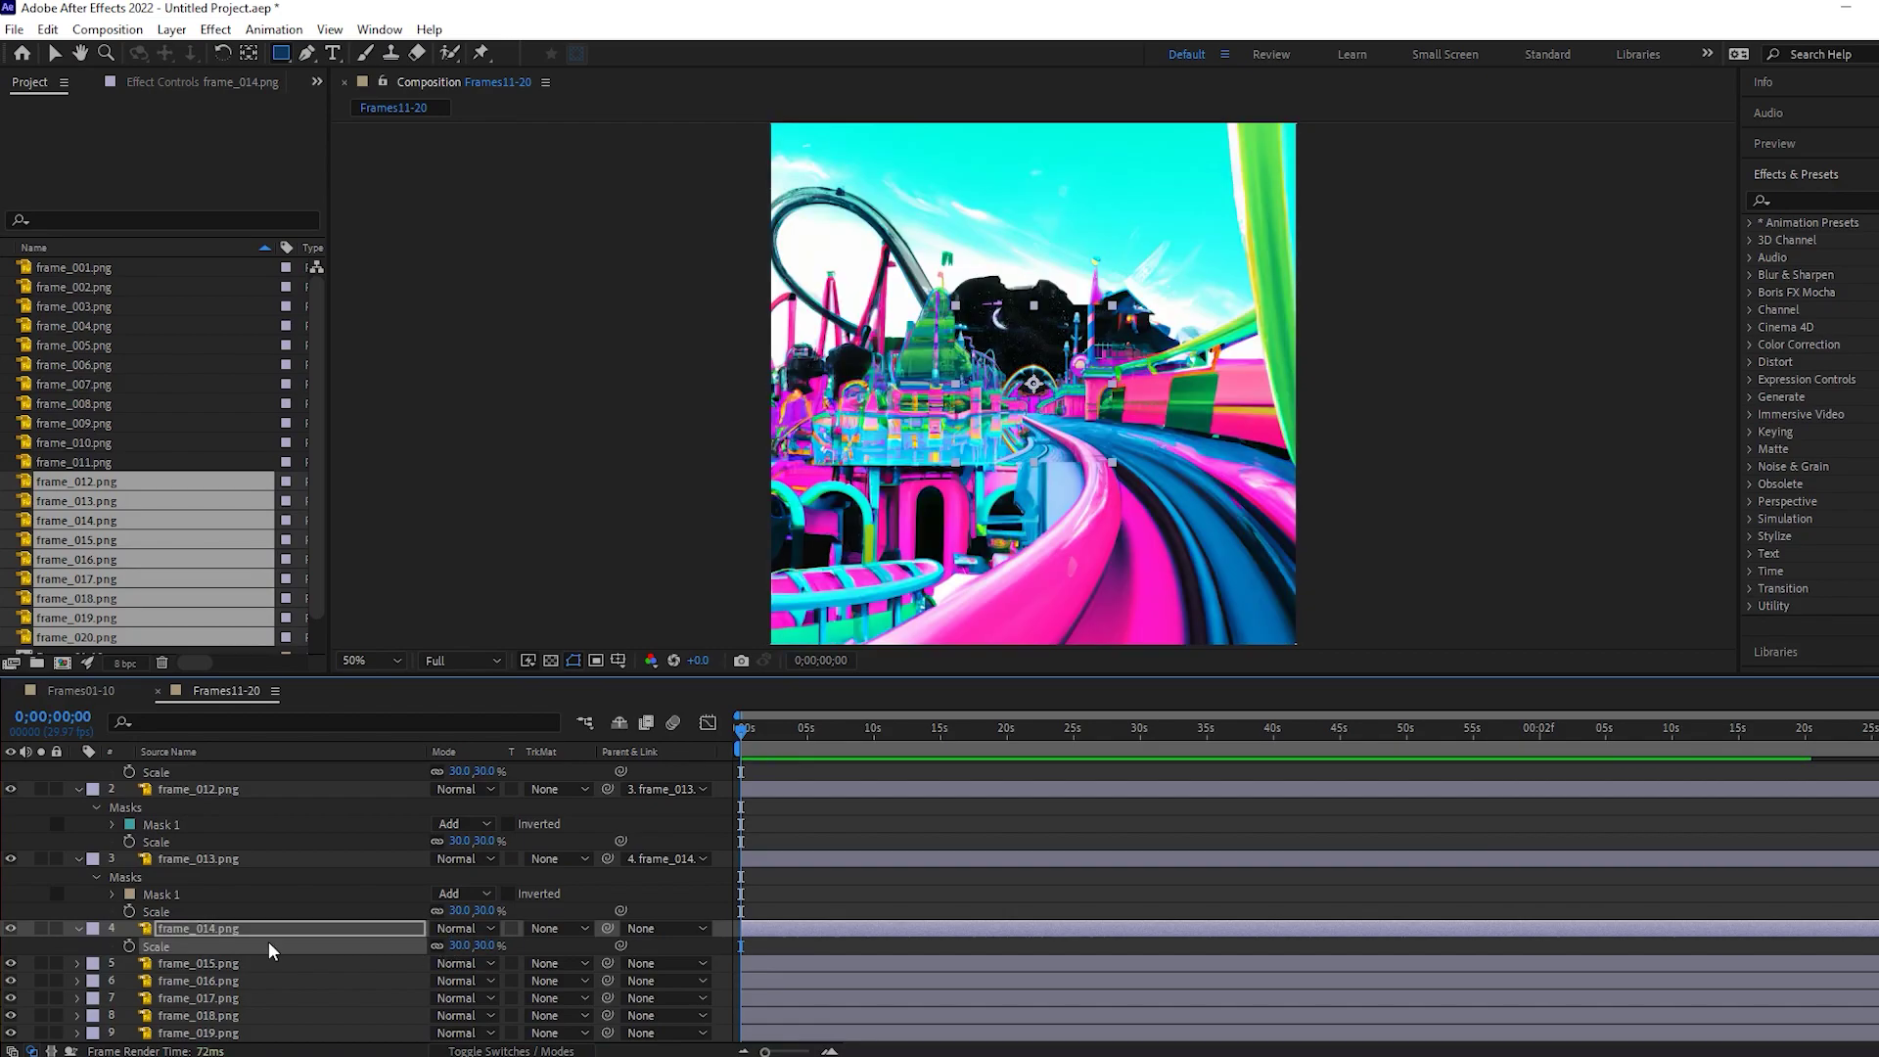
# Mask the frame_014.png layer with a rectangle inside its edges and parent it to frame_015.png
pyautogui.moveTo(977, 327); pyautogui.dragTo(1080, 438)
pyautogui.moveTo(608, 876); pyautogui.dragTo(278, 942)
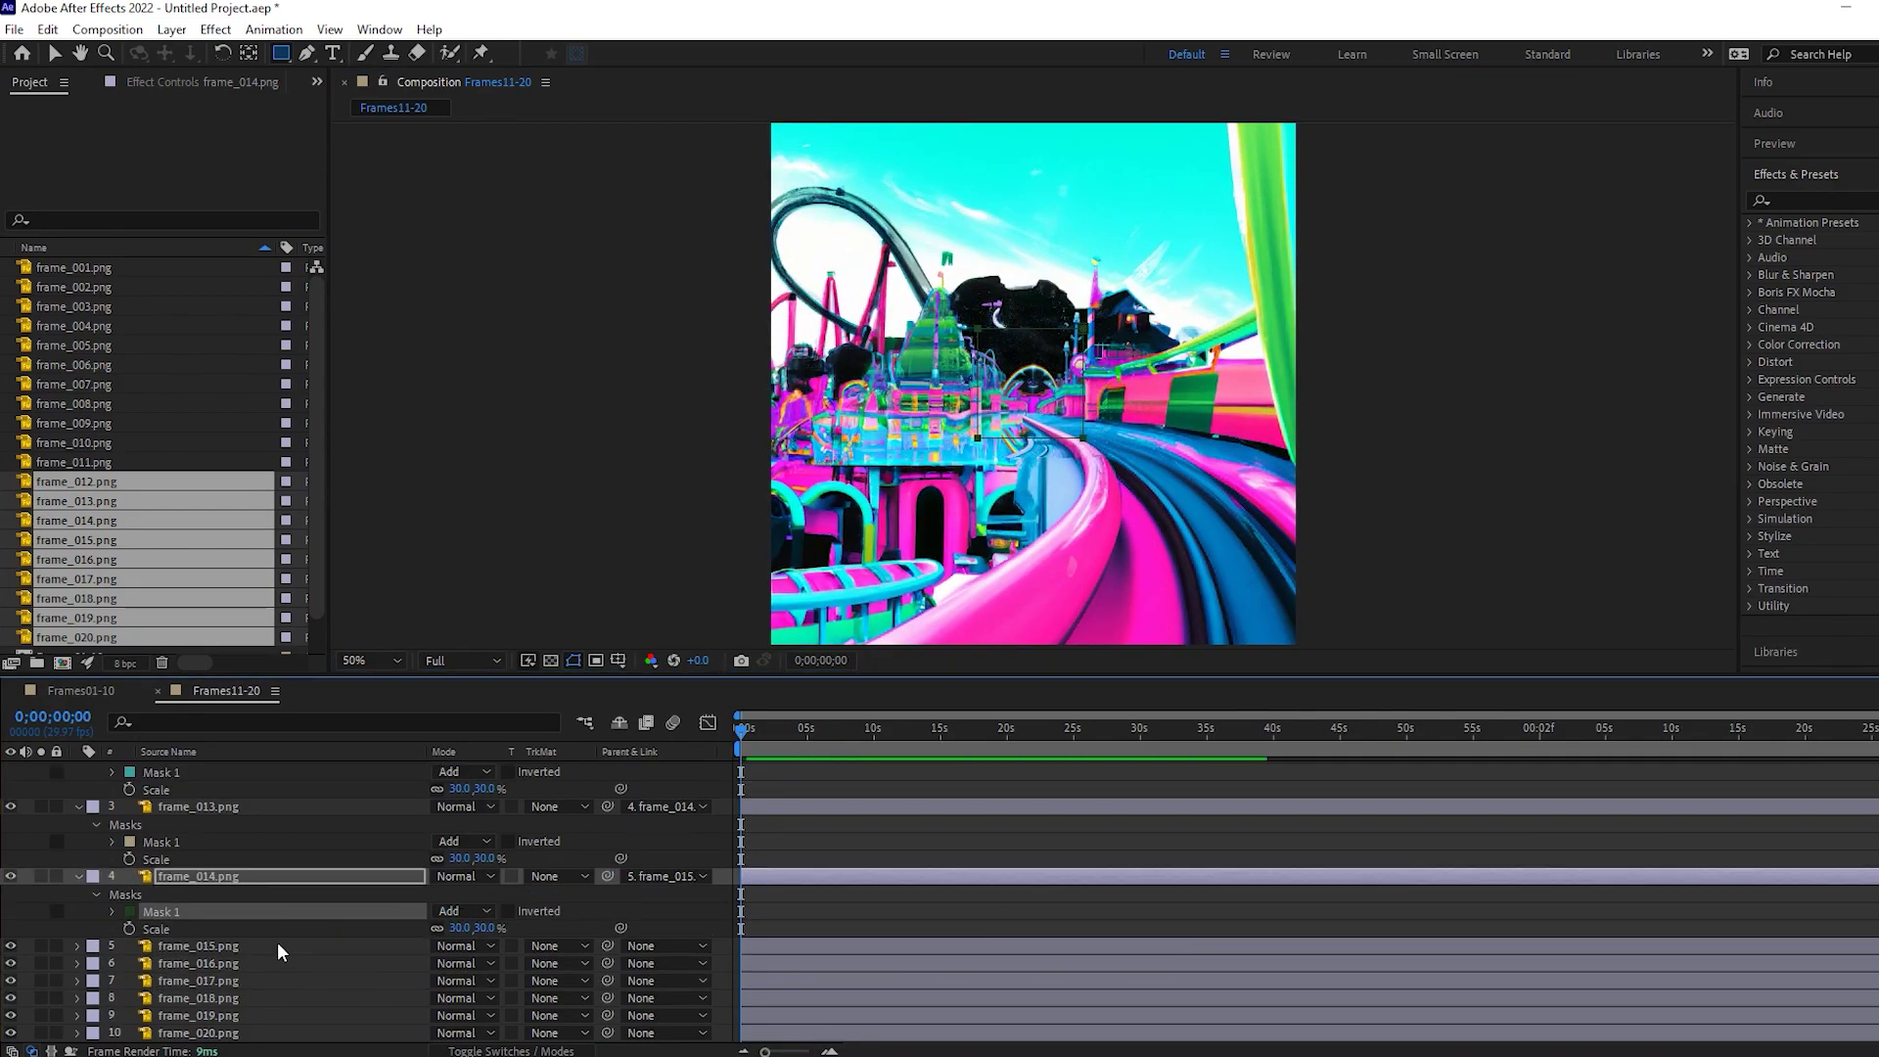
# Set the scale of the frame_015.png layer to 30%
pyautogui.click(278, 946)
pyautogui.press('s')
pyautogui.click(460, 963)
pyautogui.write('30')
pyautogui.press('Return')
# Mask the frame_015.png layer with a rectangle inside its edges and parent it to frame_016.png
pyautogui.moveTo(977, 327); pyautogui.dragTo(1114, 450)
pyautogui.moveTo(608, 946); pyautogui.dragTo(247, 971)
# Set the scale of the frame_016.png layer to 30%
pyautogui.click(246, 971)
pyautogui.press('s')
pyautogui.click(460, 981)
pyautogui.write('30')
pyautogui.press('Return')
# Mask the frame_016.png layer with a rectangle inside its edges and parent it to frame_017.png
pyautogui.click(301, 965)
pyautogui.moveTo(977, 328); pyautogui.dragTo(1089, 438)
pyautogui.scroll(-1, 608, 921)
pyautogui.moveTo(608, 911); pyautogui.dragTo(254, 980)
# Set the scale of the frame_017.png layer to 30%
pyautogui.click(255, 980)
pyautogui.press('s')
pyautogui.click(460, 998)
pyautogui.write('3')
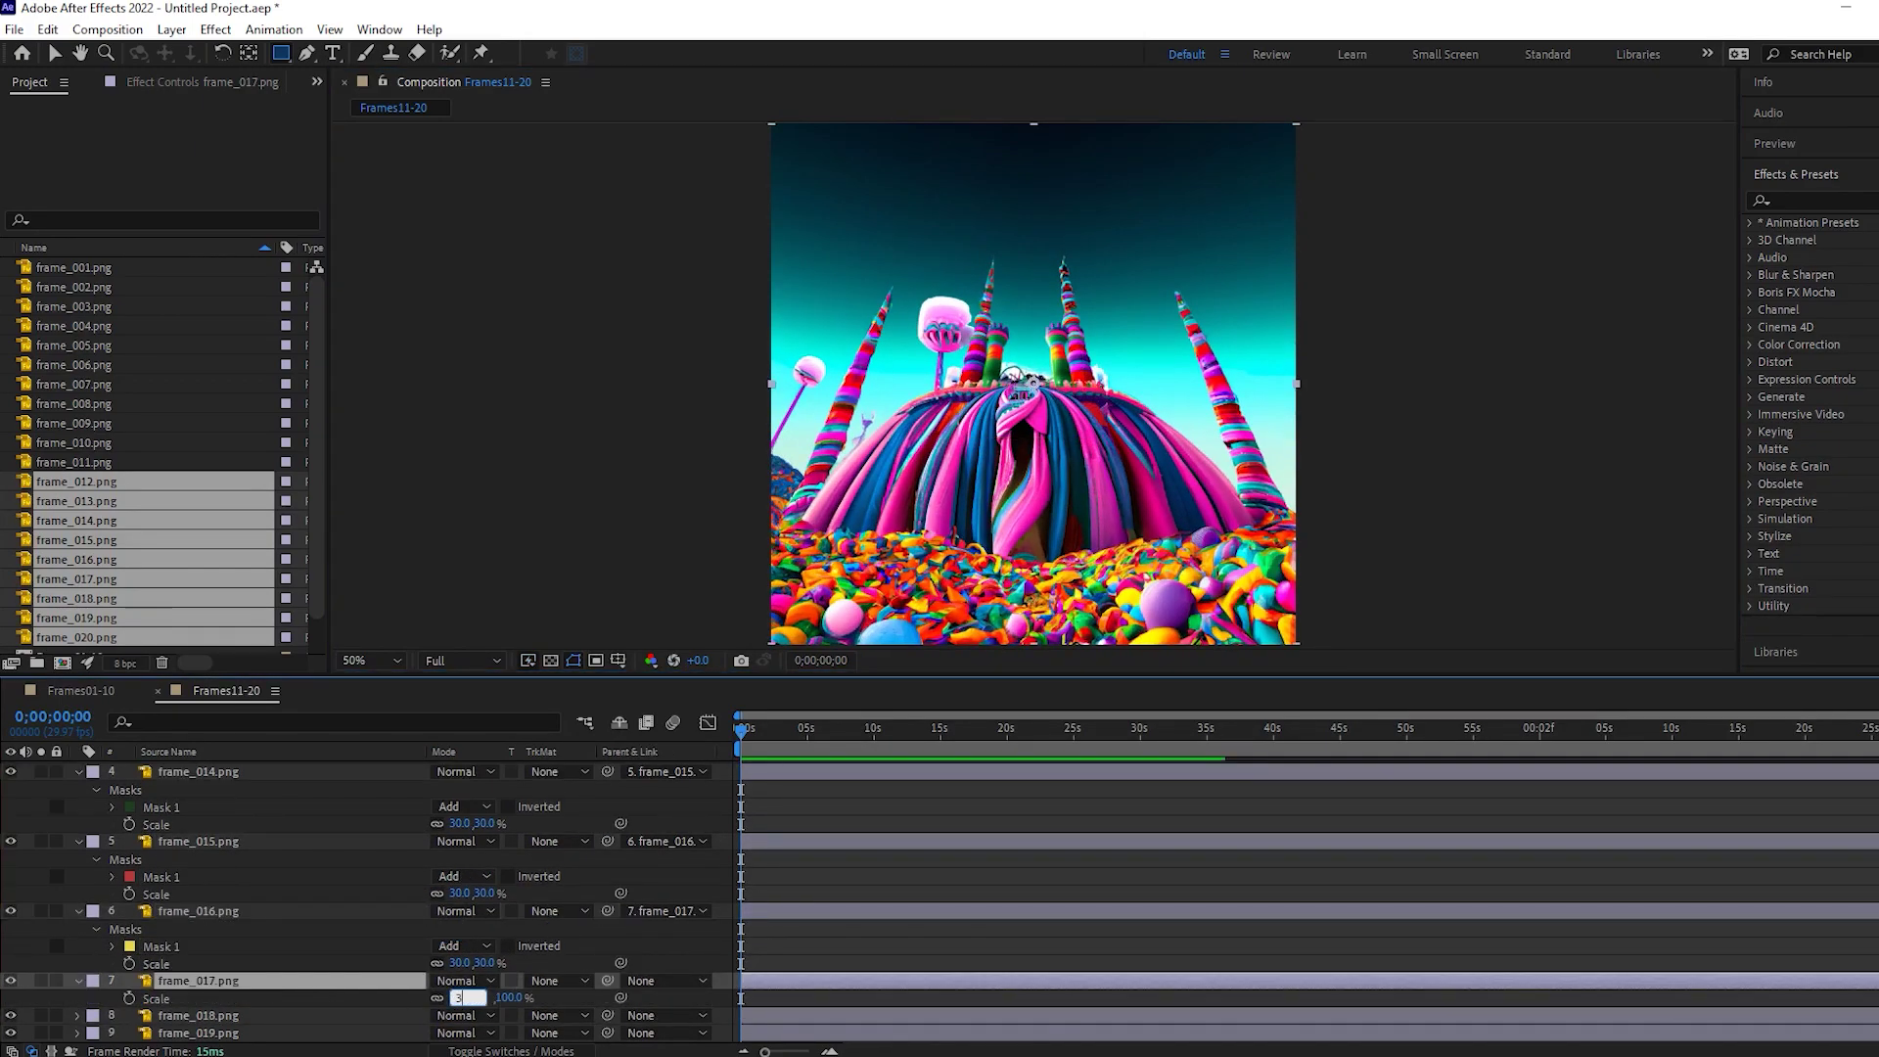
pyautogui.write('0')
pyautogui.press('Return')
# Mask the frame_017.png layer with a rectangle inside its edges and parent it to frame_018.png
pyautogui.moveTo(977, 328); pyautogui.dragTo(1089, 438)
pyautogui.scroll(-1, 455, 885)
pyautogui.moveTo(608, 928); pyautogui.dragTo(279, 998)
# Set the scale of the frame_018.png layer to 30%
pyautogui.click(279, 998)
pyautogui.press('s')
pyautogui.click(467, 1015)
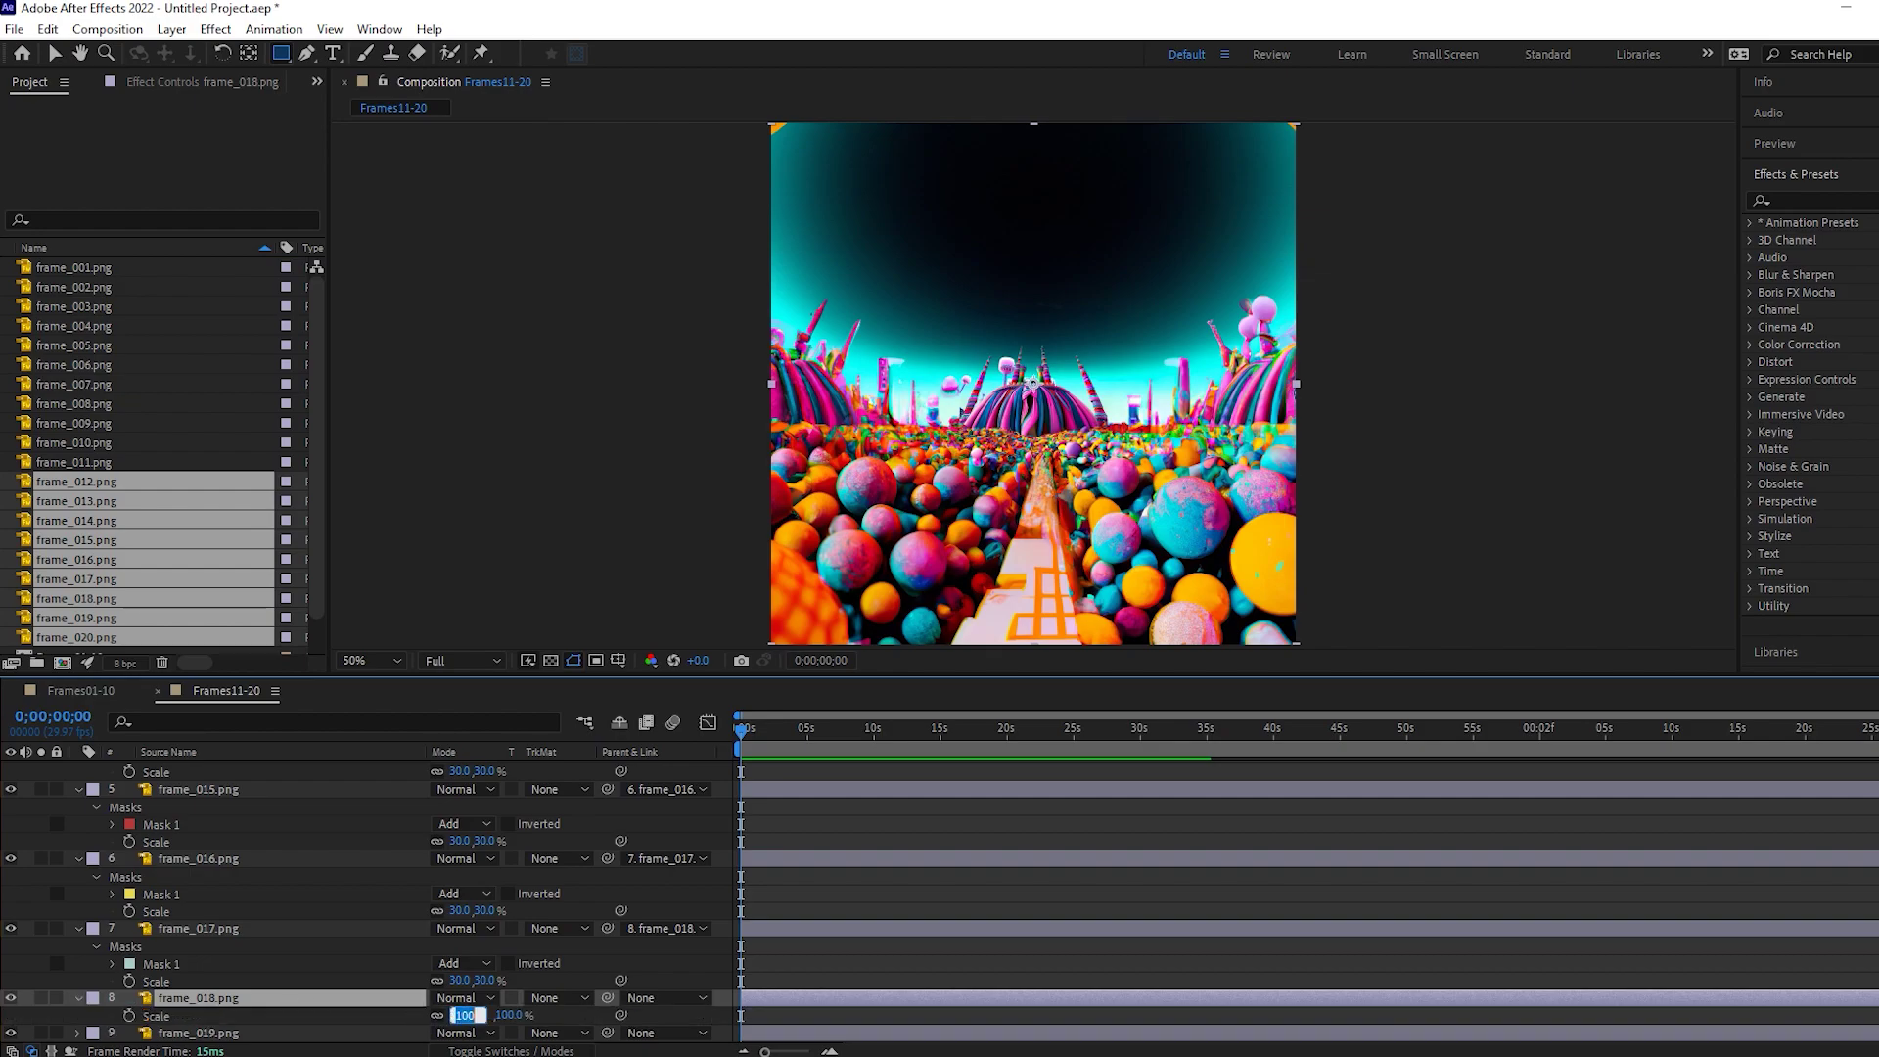
pyautogui.write('30')
pyautogui.press('Return')
# Mask the frame_018.png layer with a rectangle inside its edges and parent it to frame_019.png
pyautogui.moveTo(977, 328); pyautogui.dragTo(1088, 439)
pyautogui.scroll(-1, 579, 962)
pyautogui.moveTo(608, 946); pyautogui.dragTo(277, 1011)
# Set the scale of the frame_019.png layer to 30%
pyautogui.click(277, 1011)
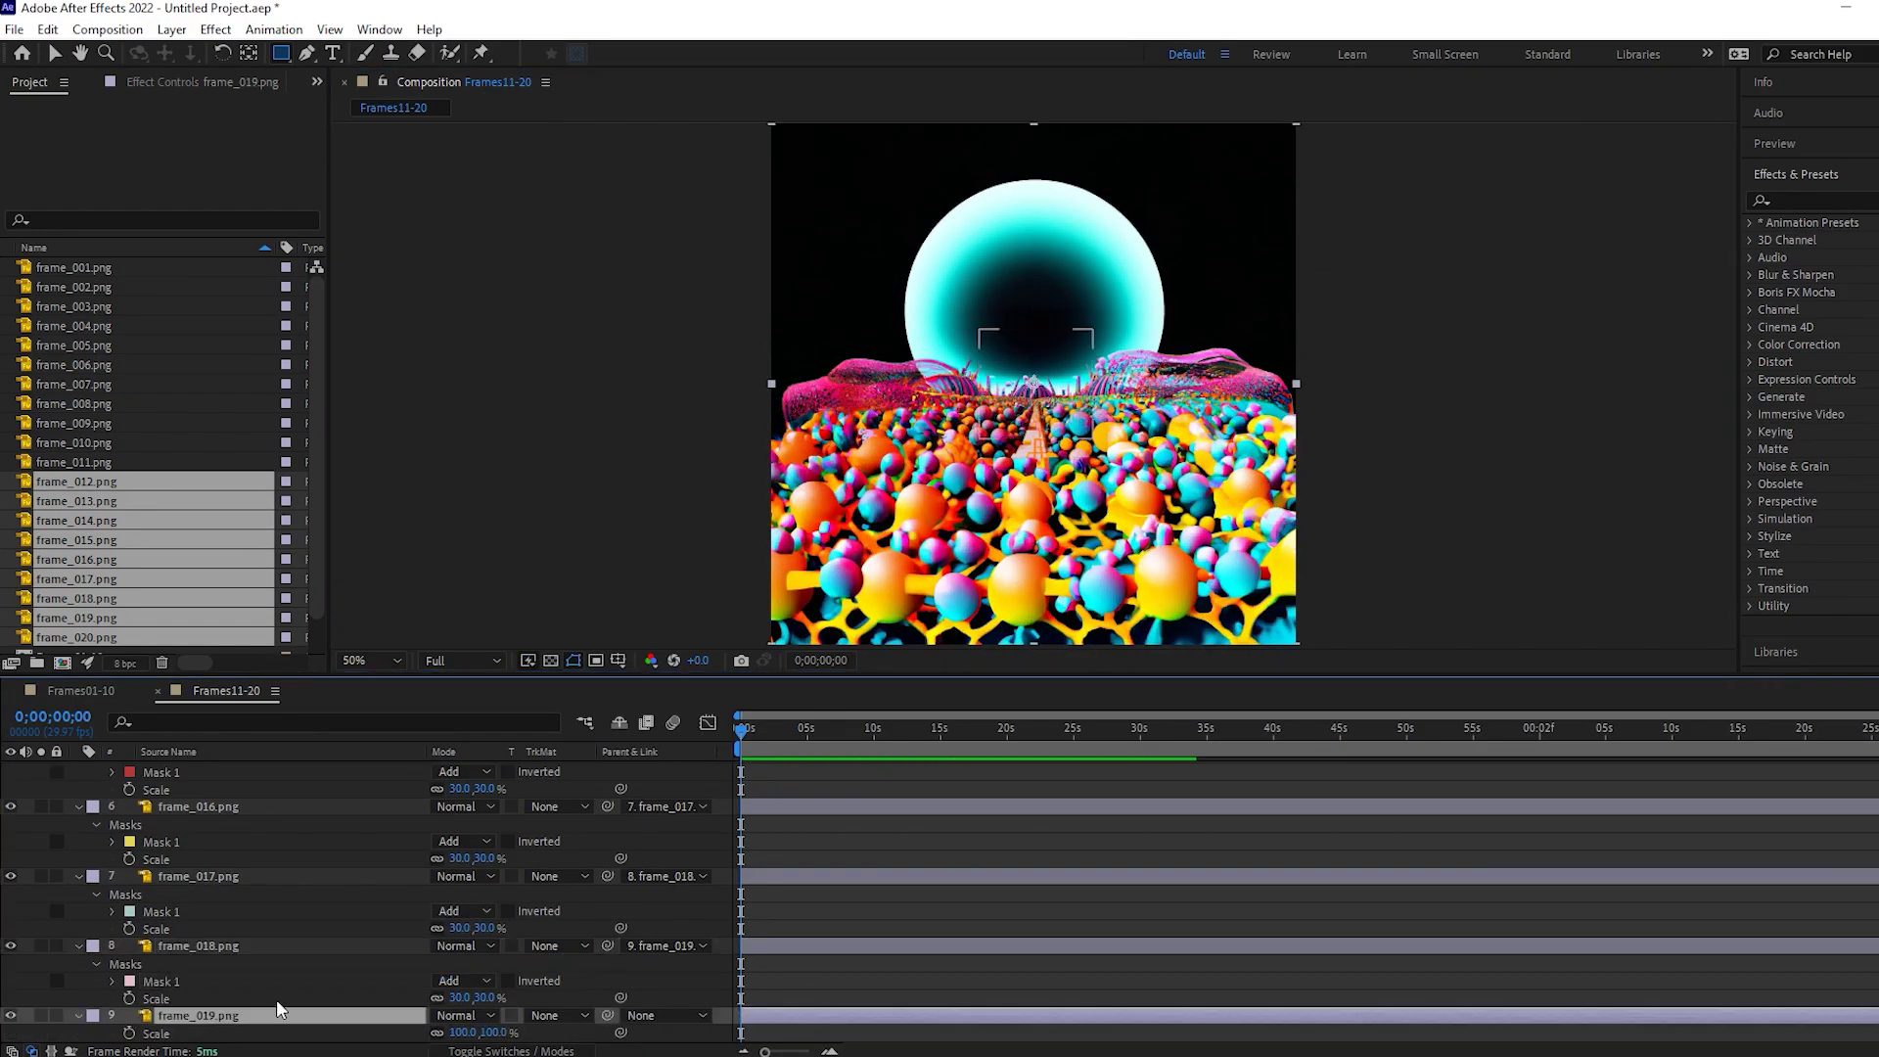
pyautogui.press('s')
pyautogui.click(460, 1015)
pyautogui.write('30')
pyautogui.press('Return')
# Mask the frame_019.png layer with a rectangle inside its edges and parent it to frame_020.png
pyautogui.moveTo(977, 328); pyautogui.dragTo(1089, 439)
pyautogui.scroll(-1, 587, 969)
pyautogui.moveTo(608, 963); pyautogui.dragTo(250, 1036)
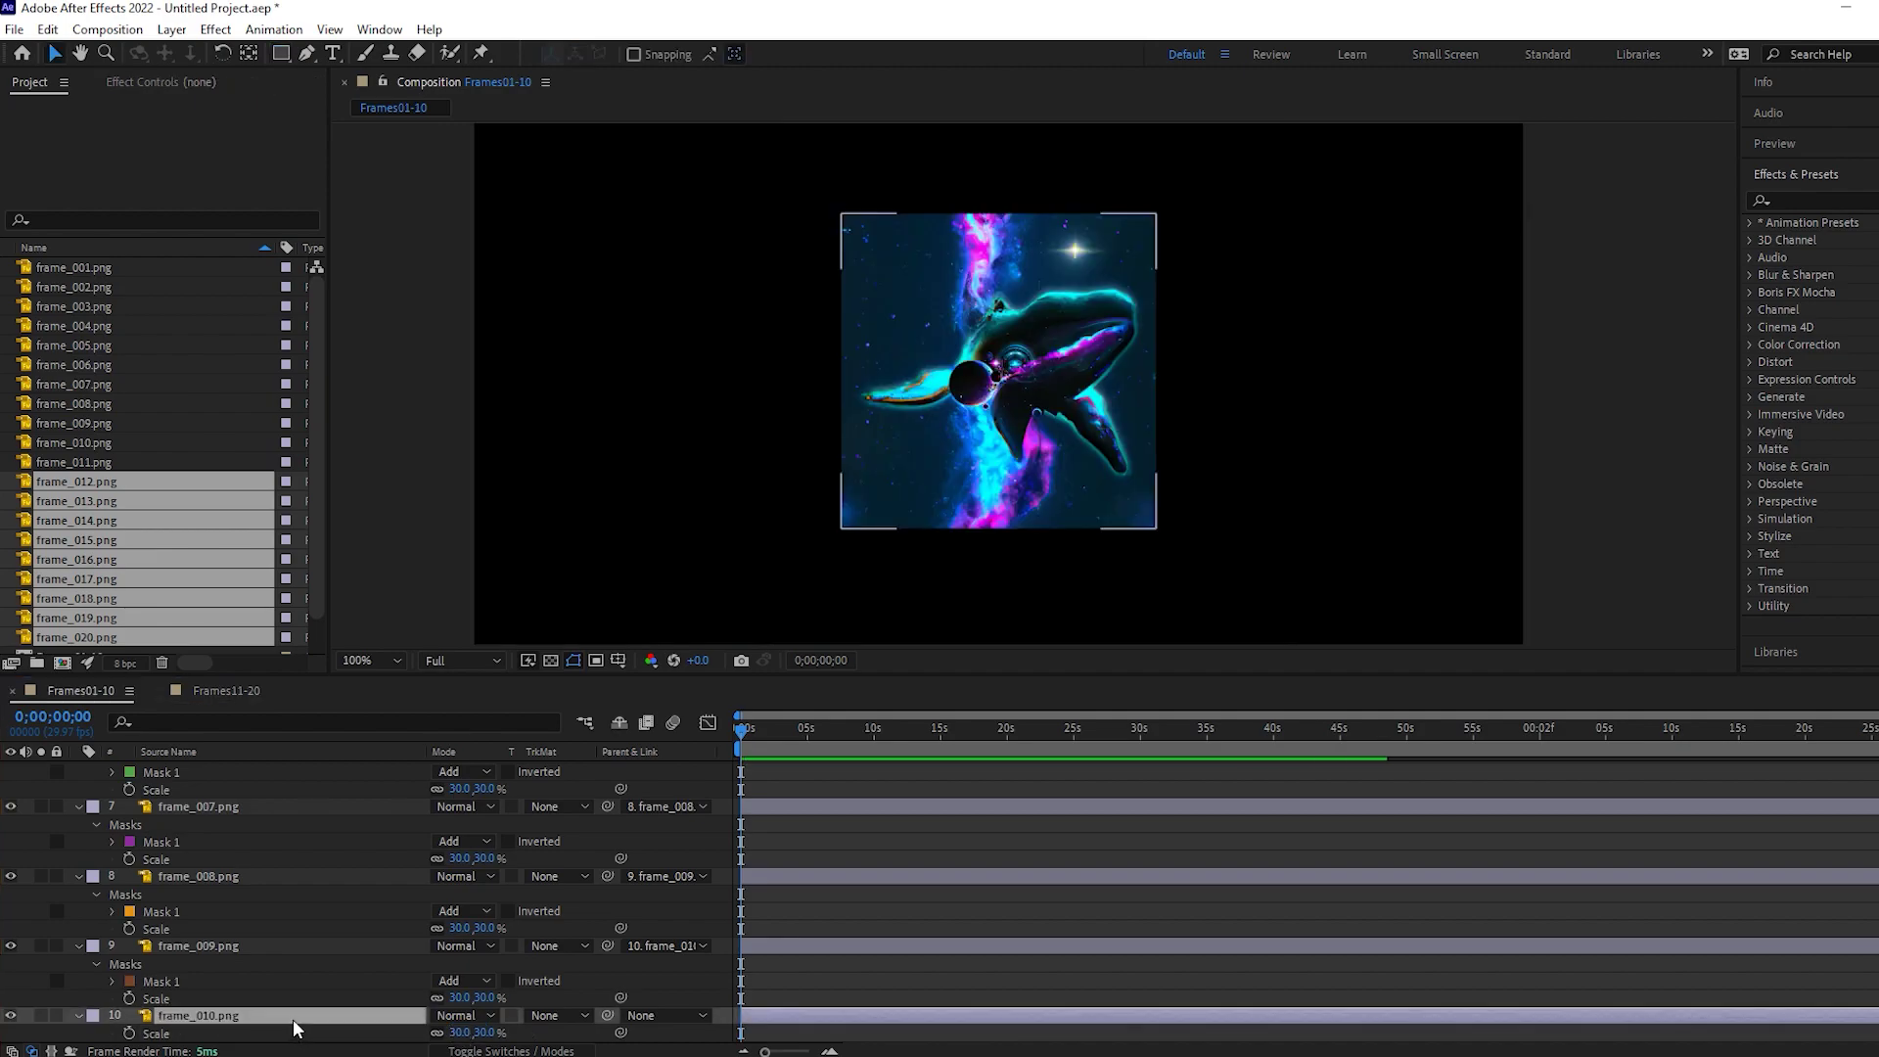
# In the Frames01-10 composition, enlarge the frame_010.png layer to a scale of 319% so the whole parented chain zooms in
pyautogui.click(294, 1027)
pyautogui.scroll(-2, 769, 452)
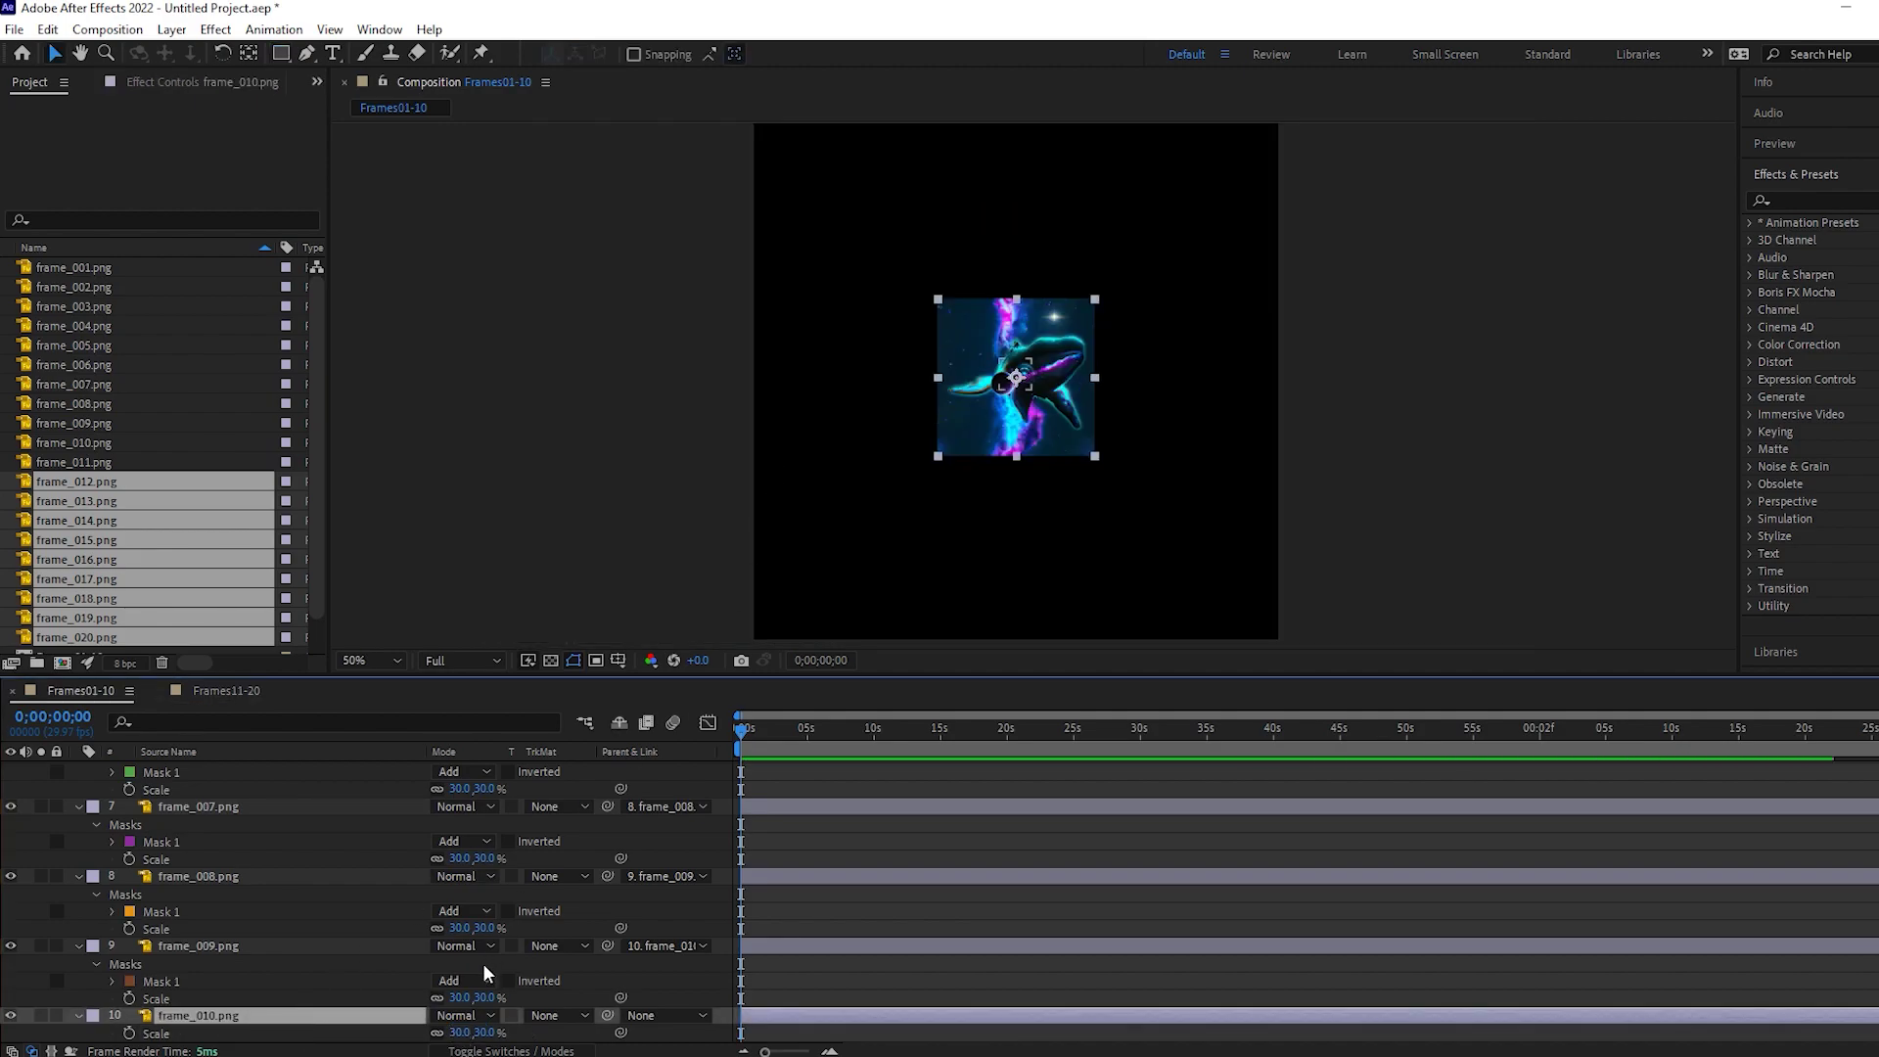
pyautogui.moveTo(459, 1034); pyautogui.dragTo(923, 955)
pyautogui.moveTo(470, 1033); pyautogui.dragTo(1641, 1016)
pyautogui.moveTo(474, 1030); pyautogui.dragTo(1754, 982)
pyautogui.click(469, 1033)
pyautogui.write('319')
pyautogui.press('Return')
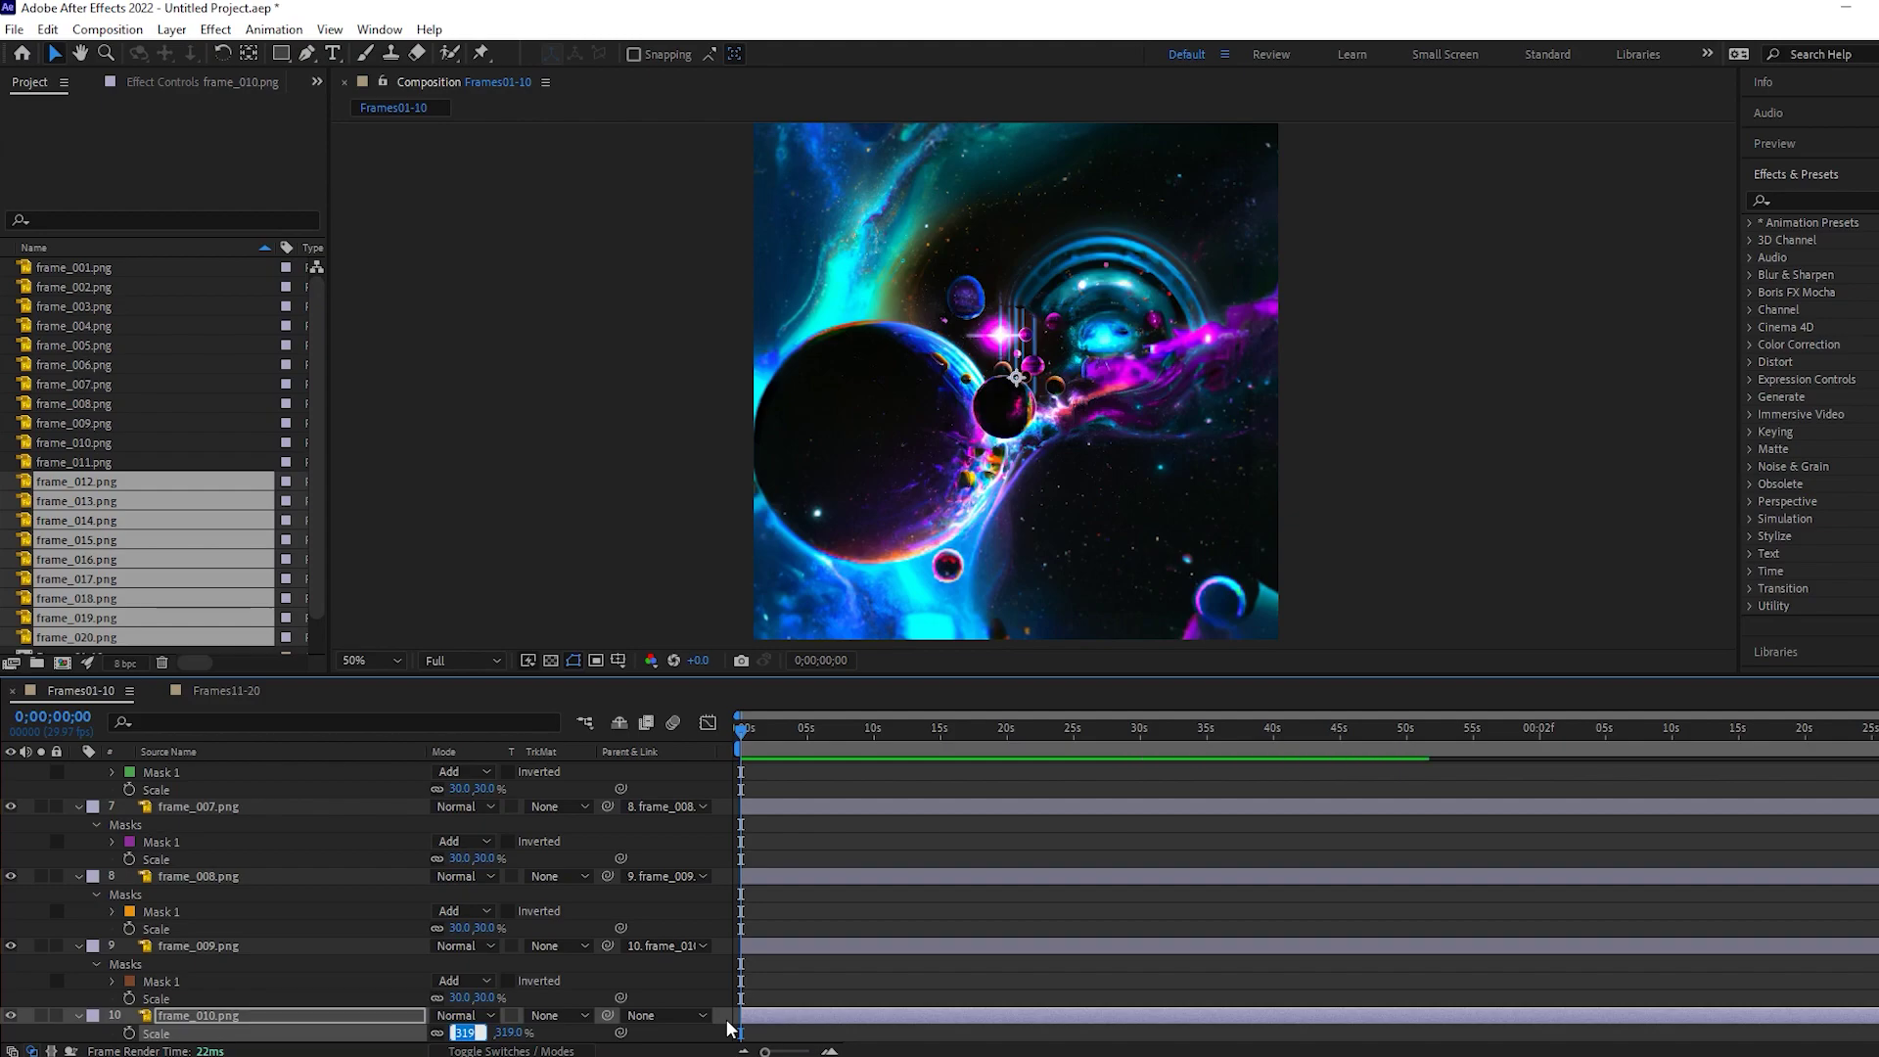
# Switch to Notepad and write the scale factor formula 1/0.3
pyautogui.click(881, 1055)
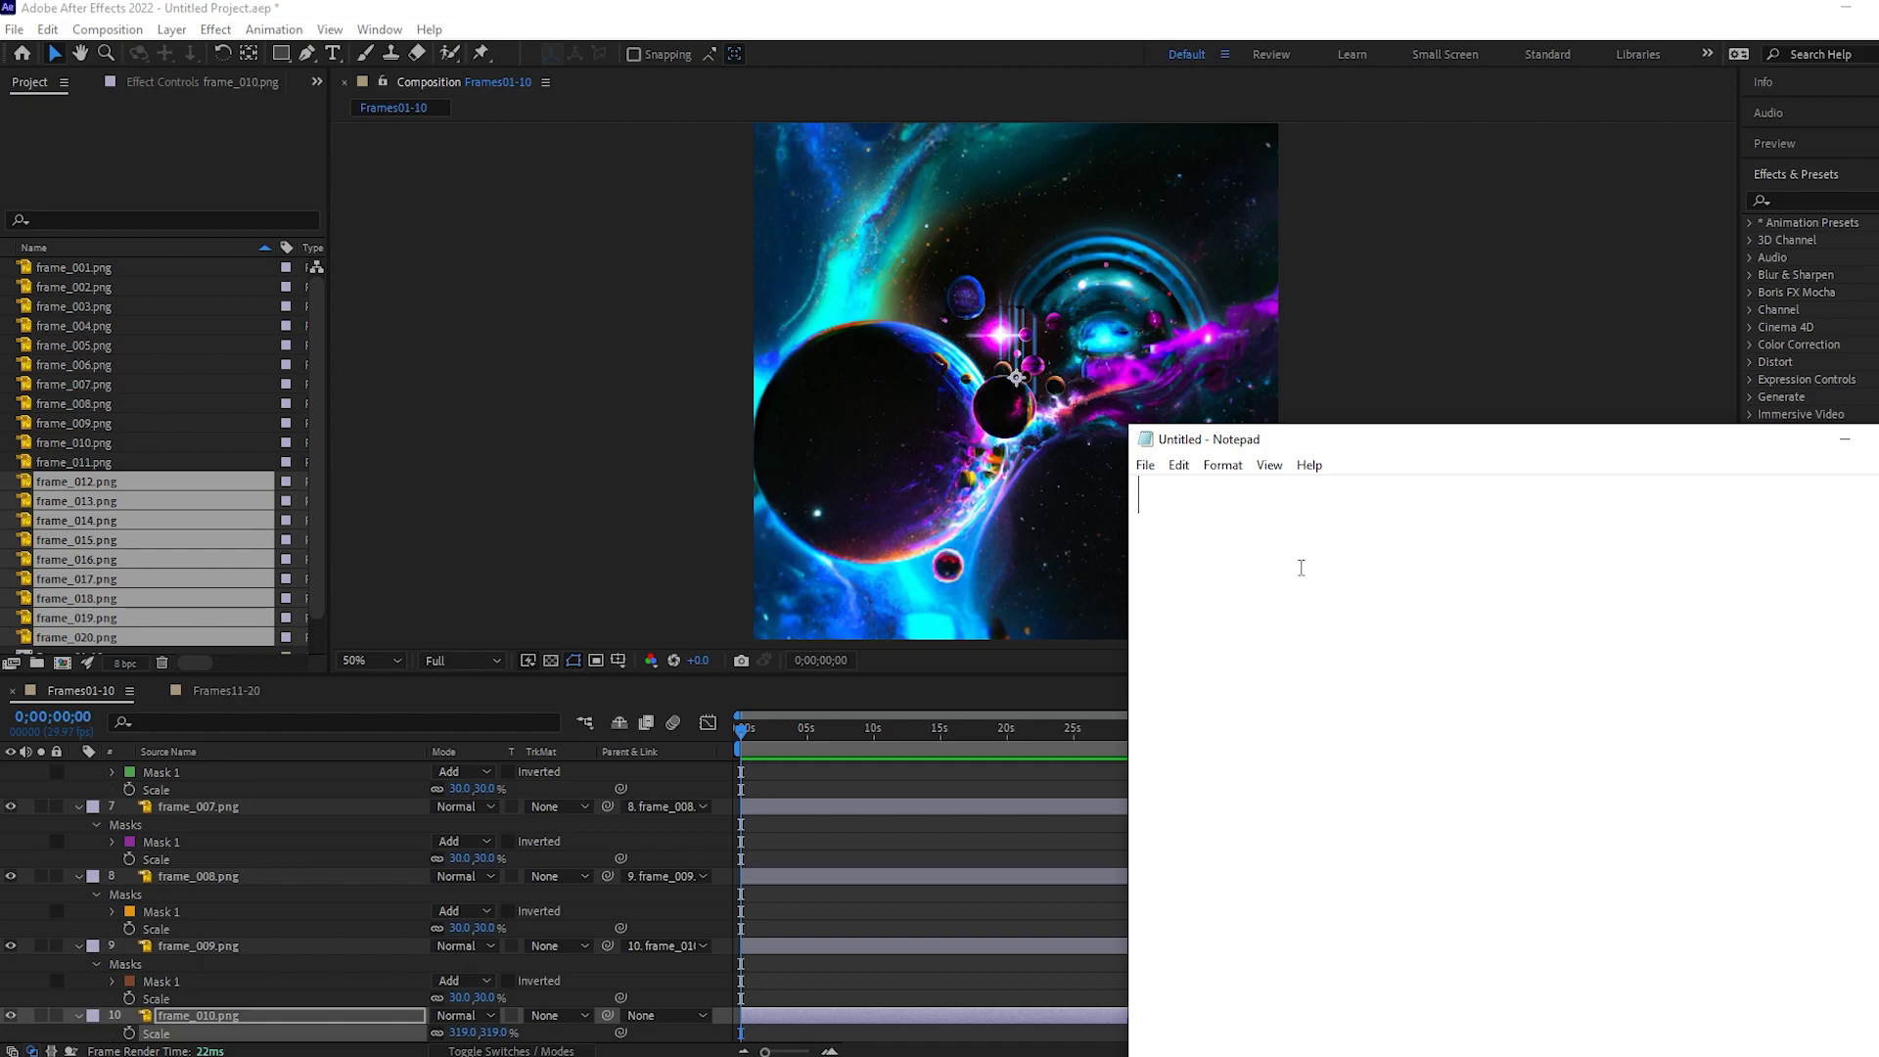
pyautogui.write('1/0.3')
# Switch to Calculator to compute 1/0.3 and place its window beside the Notepad note
pyautogui.hotkey('alt', 'Tab')
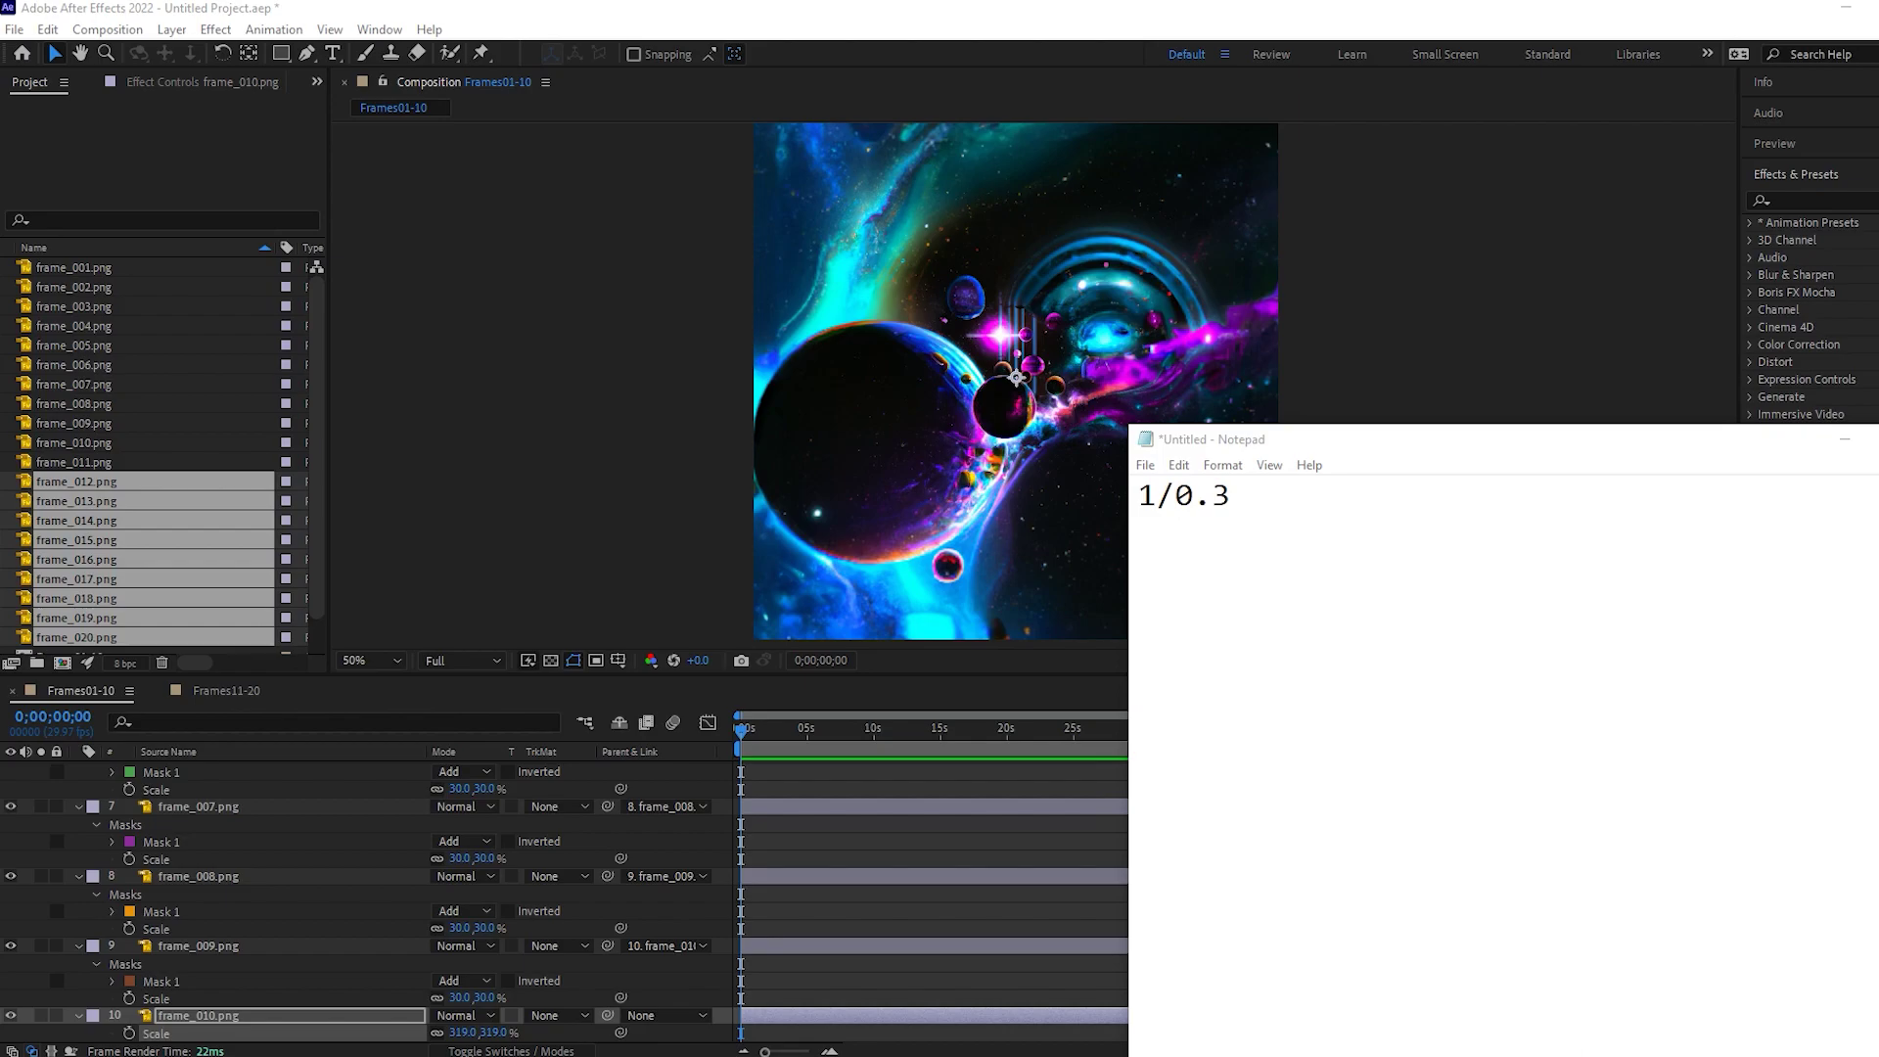
pyautogui.write('1/0.3')
pyautogui.press('Return')
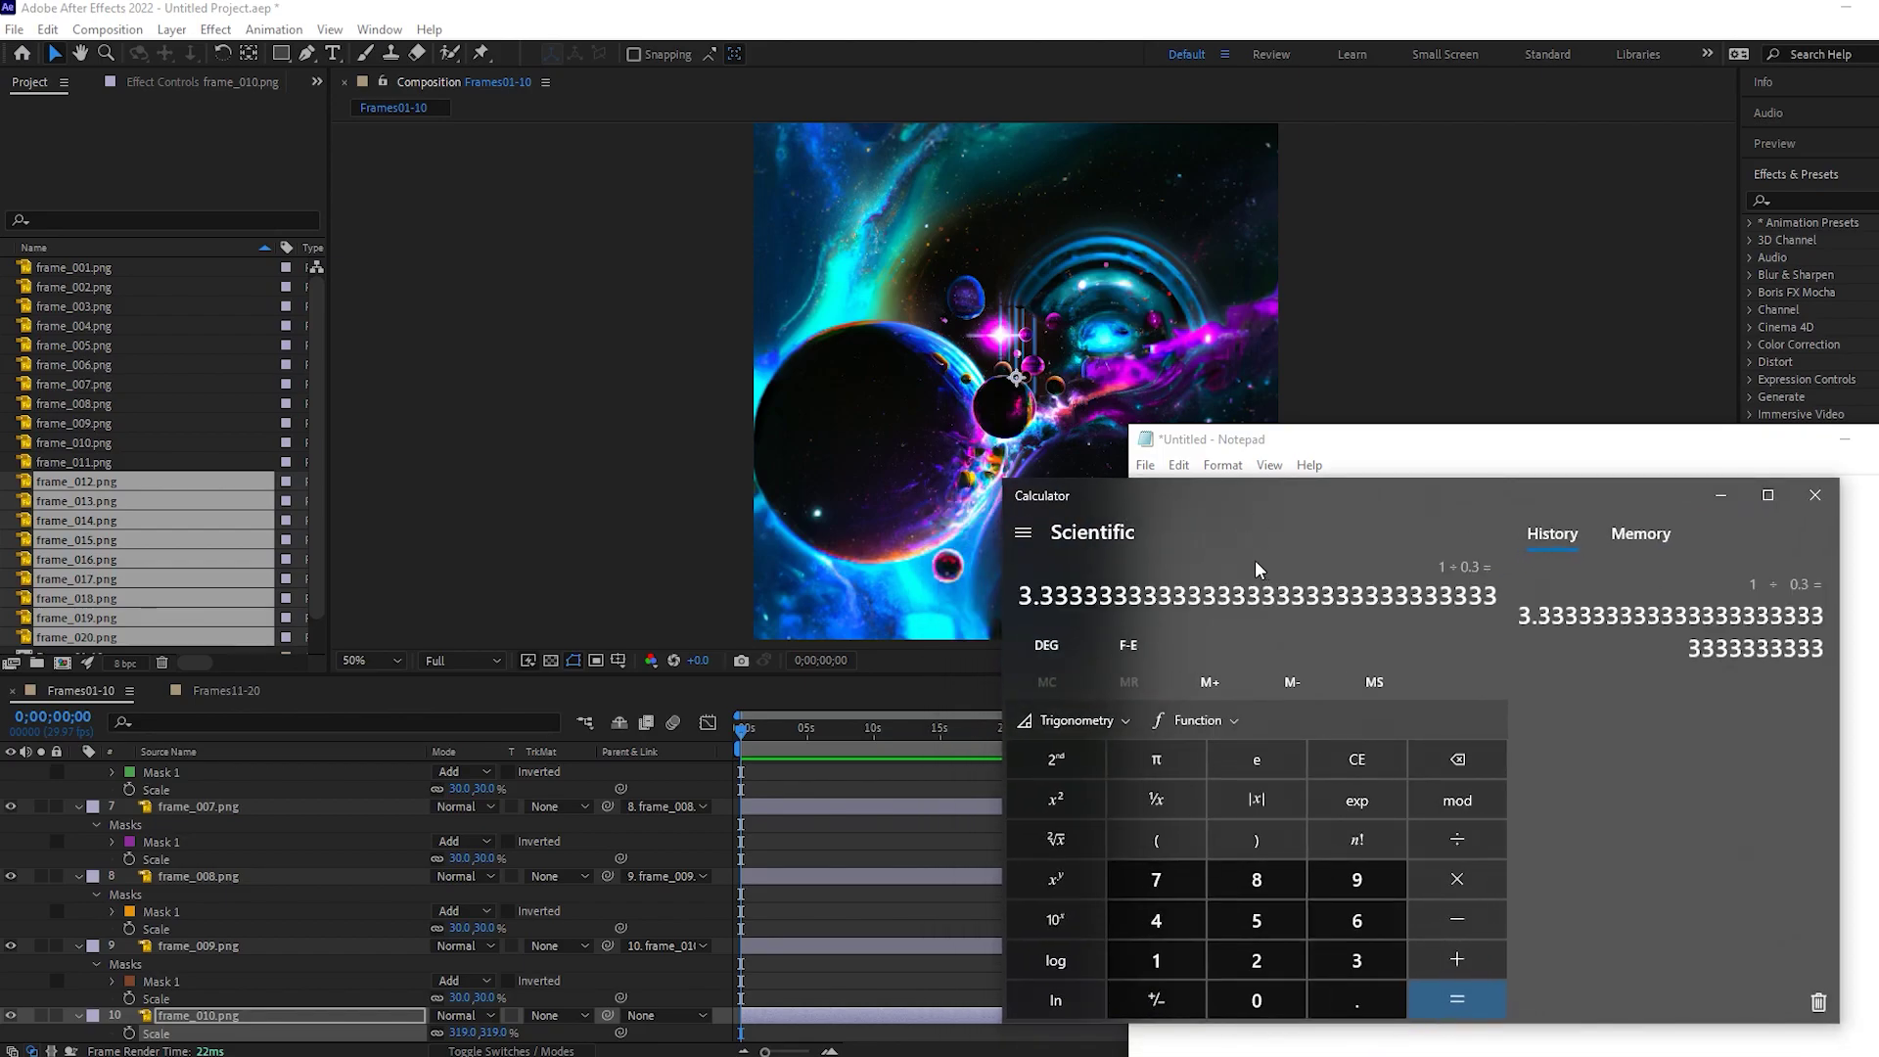
pyautogui.moveTo(1020, 595); pyautogui.dragTo(1069, 596)
pyautogui.click(1020, 595)
pyautogui.moveTo(1118, 499); pyautogui.dragTo(639, 591)
pyautogui.click(1325, 514)
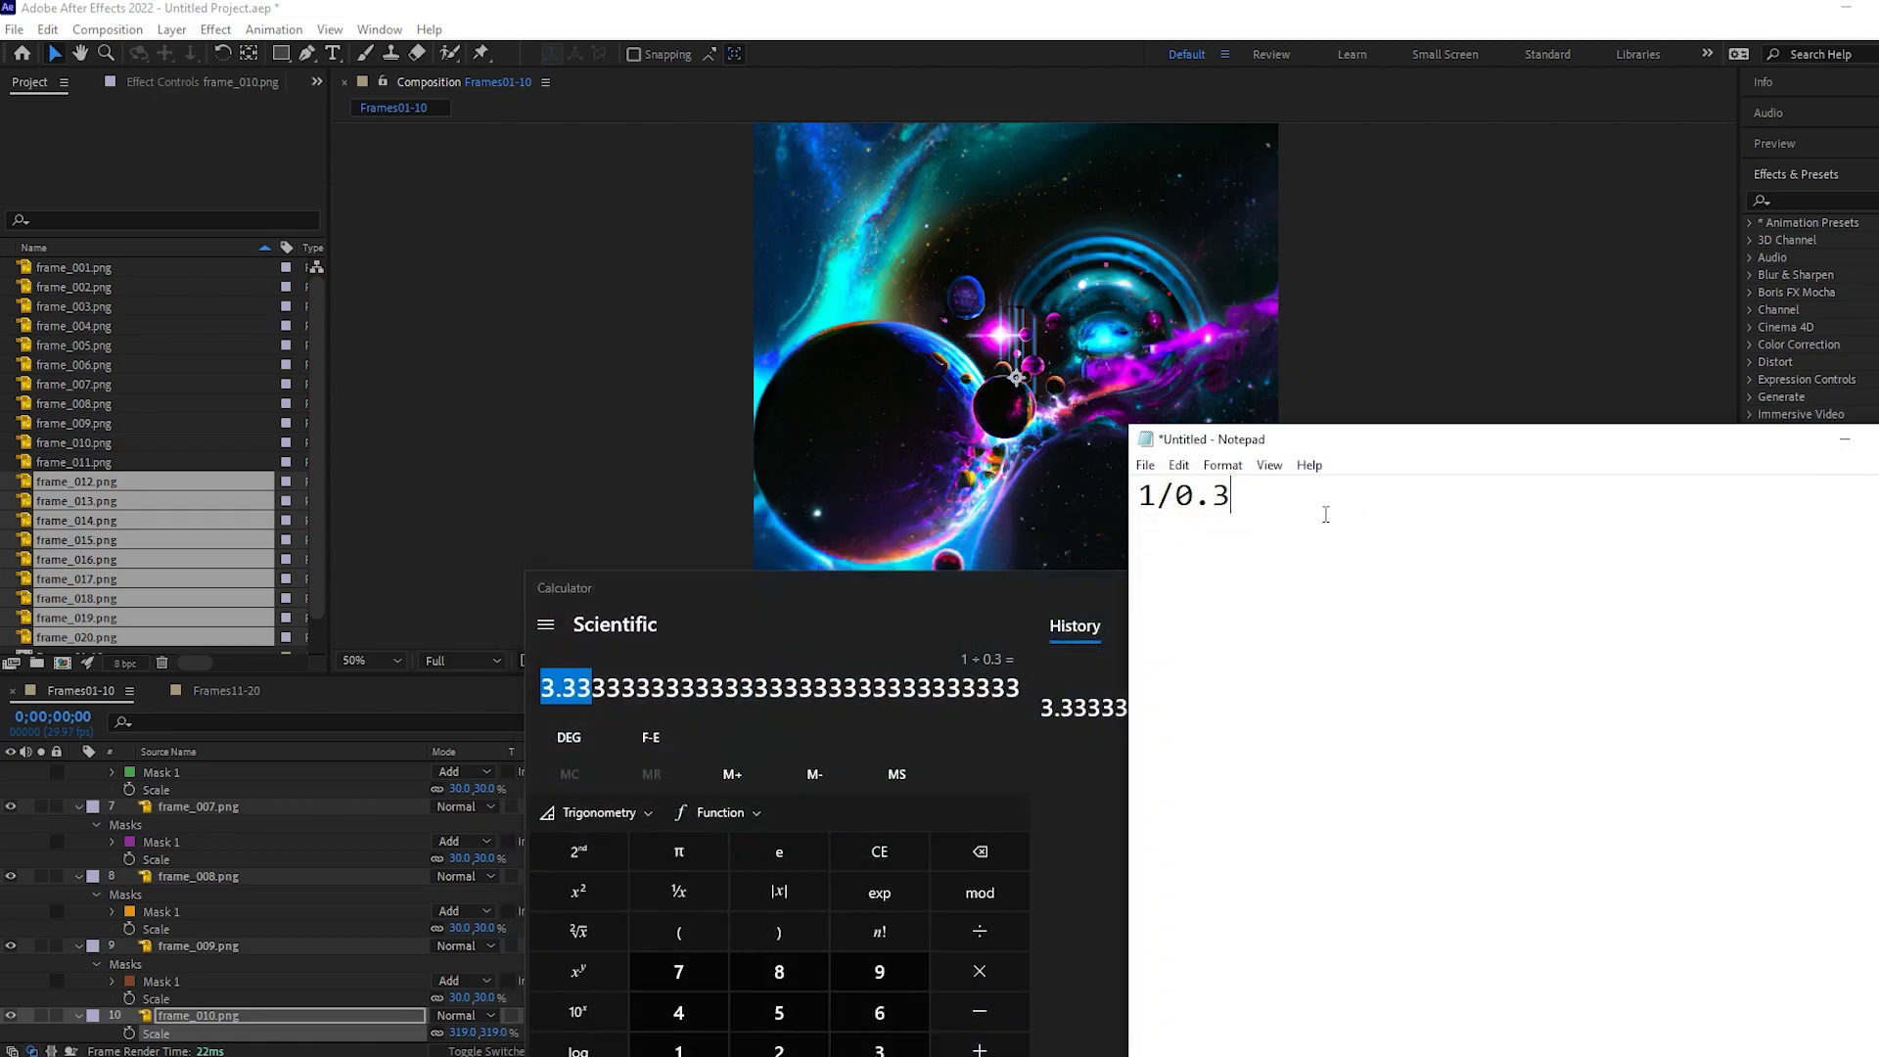
# Extend the note to 1/0.3 * 100, multiply the Calculator result by 100 and copy its whole-number part, 333
pyautogui.write('* 100')
pyautogui.click(613, 708)
pyautogui.write('*100')
pyautogui.press('Return')
pyautogui.moveTo(590, 689); pyautogui.dragTo(542, 690)
pyautogui.hotkey('ctrl', 'c')
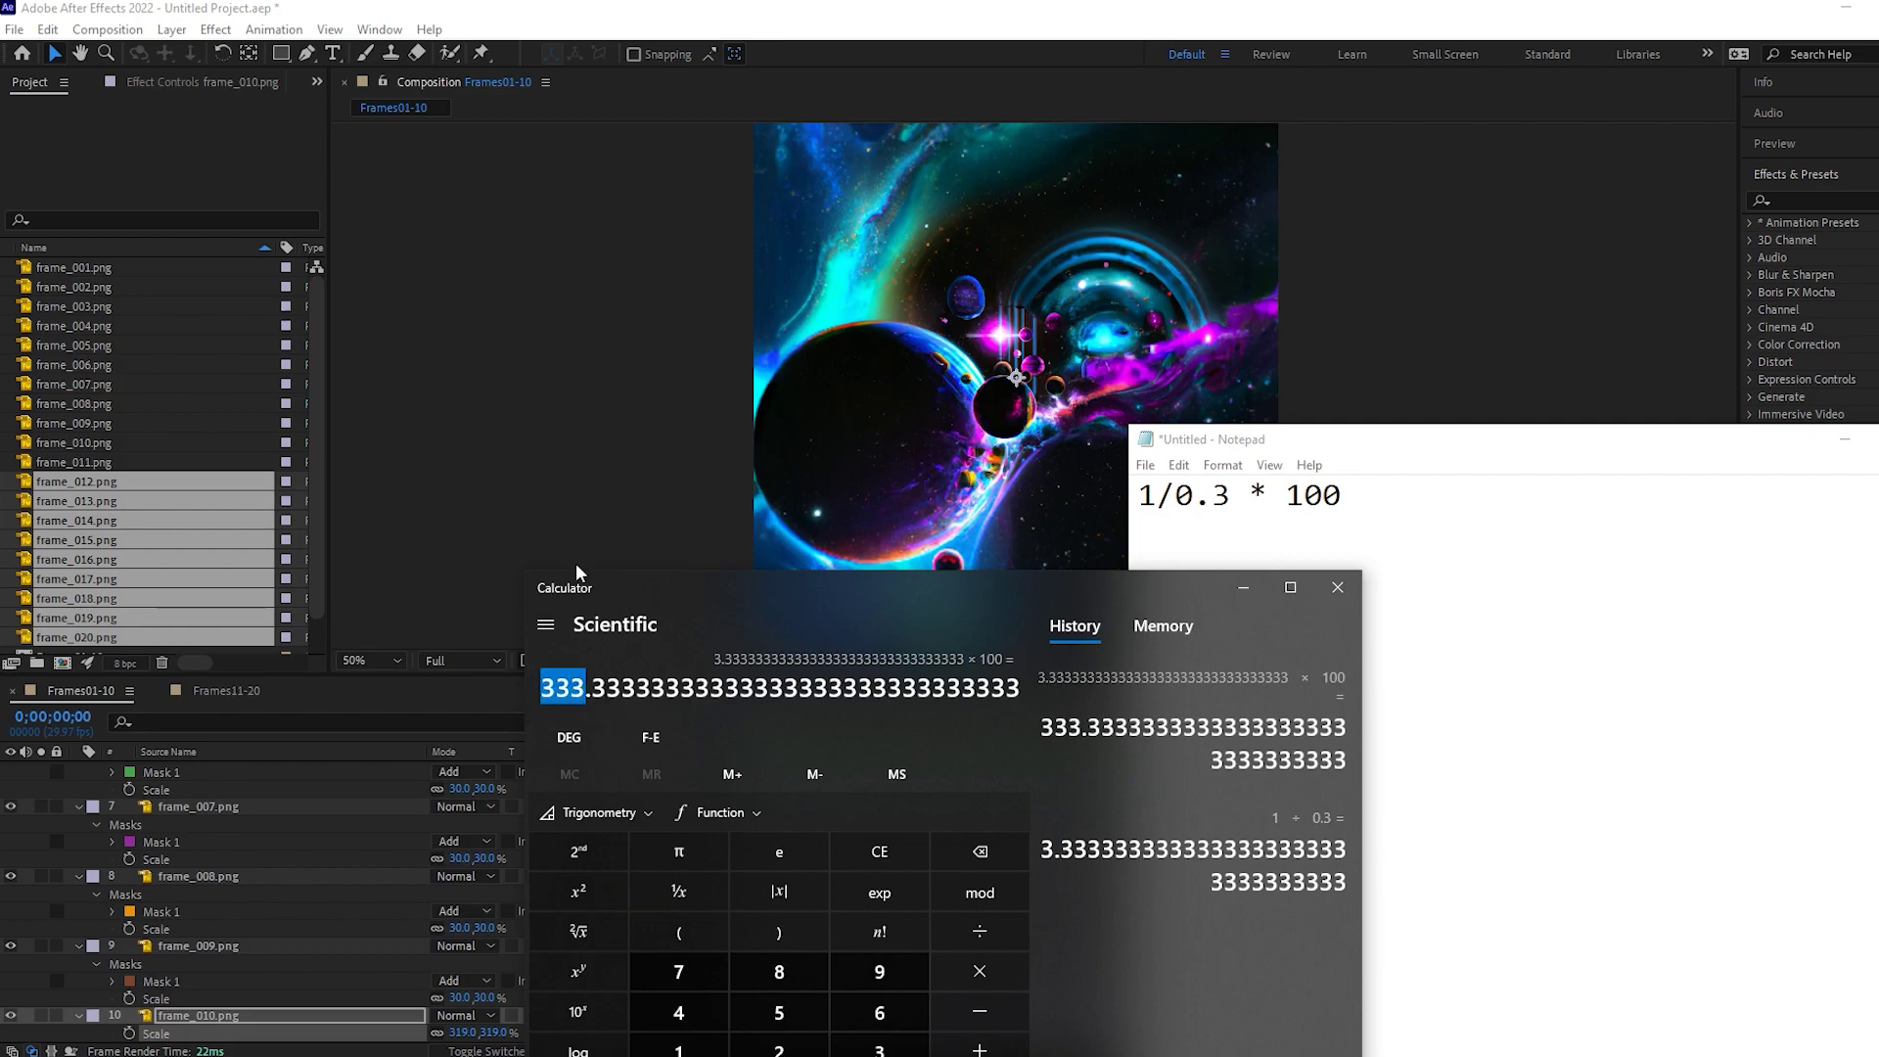
# Close Calculator and set the frame_010.png layer's scale to 333% in After Effects
pyautogui.click(1337, 588)
pyautogui.click(463, 1032)
pyautogui.hotkey('ctrl', 'v')
pyautogui.press('Return')
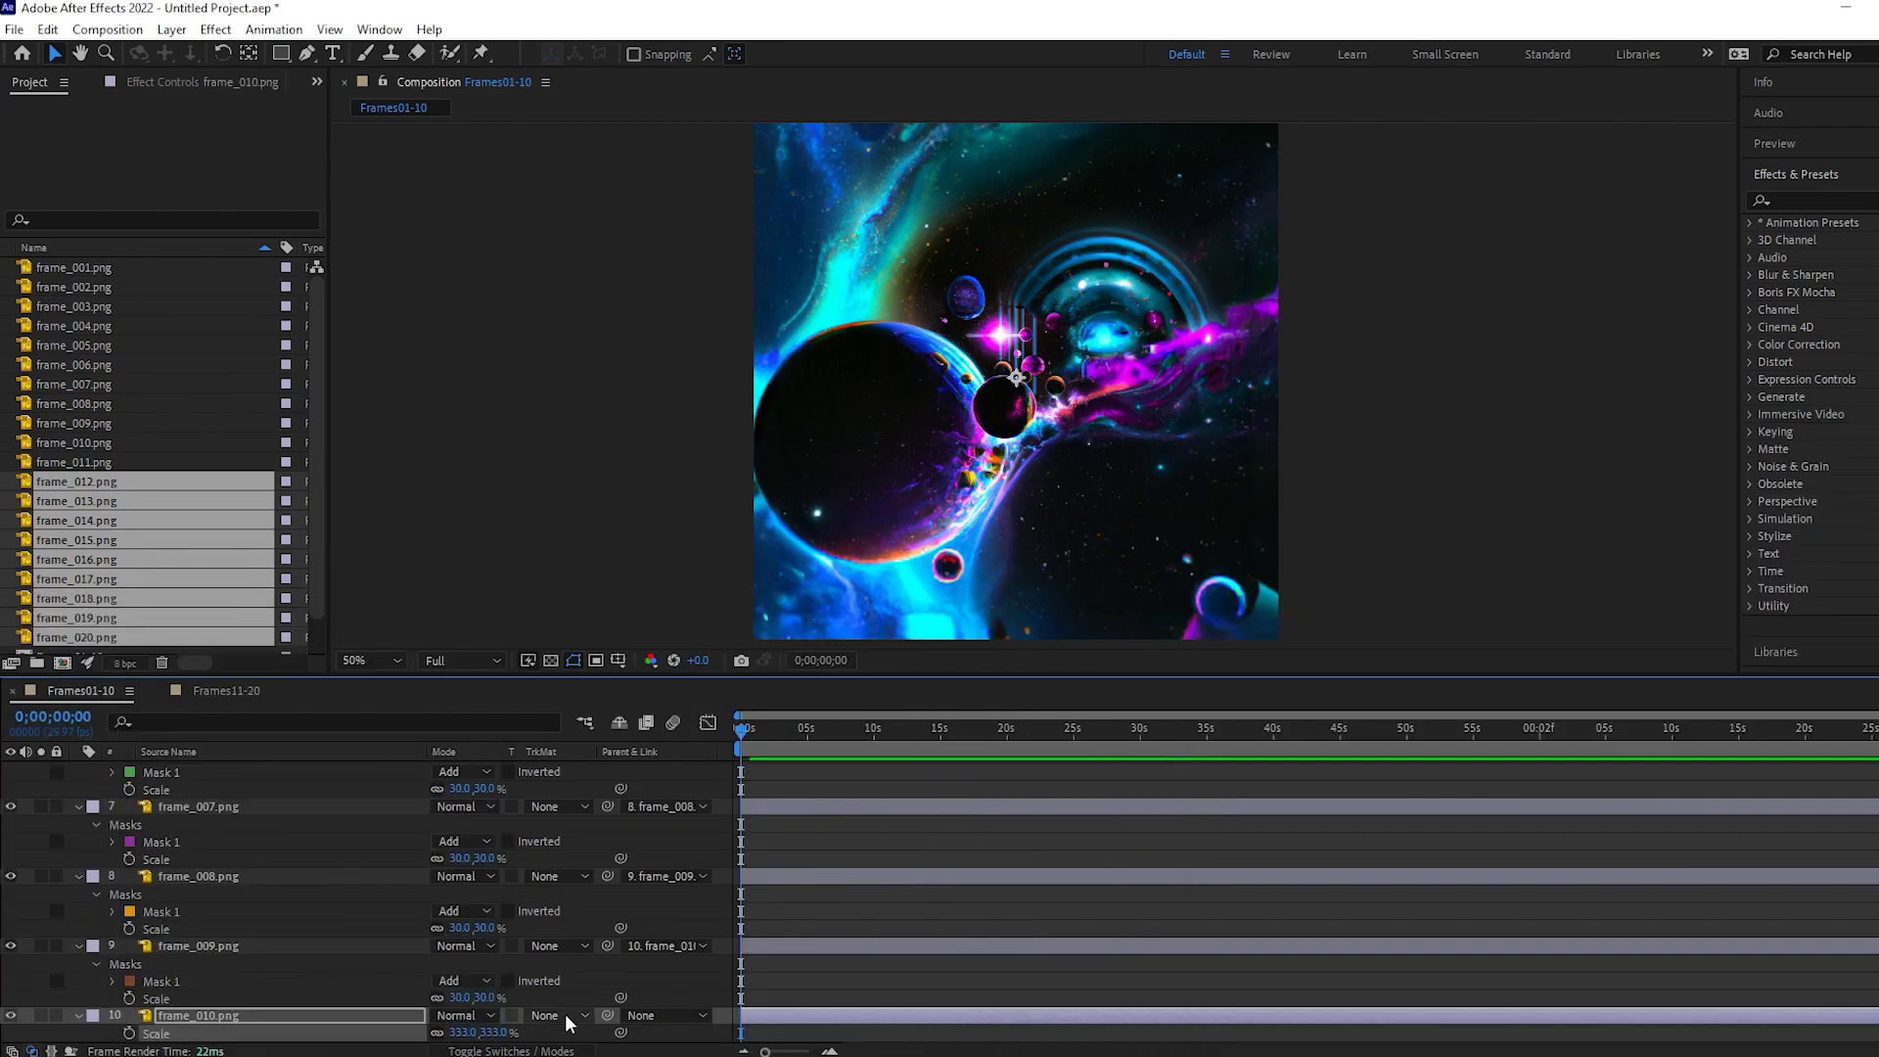
# Switch to Notepad and write the general scale formula ((1/0.3)^n)*100 below the first formula
pyautogui.hotkey('alt', 'Tab')
pyautogui.write('333.333')
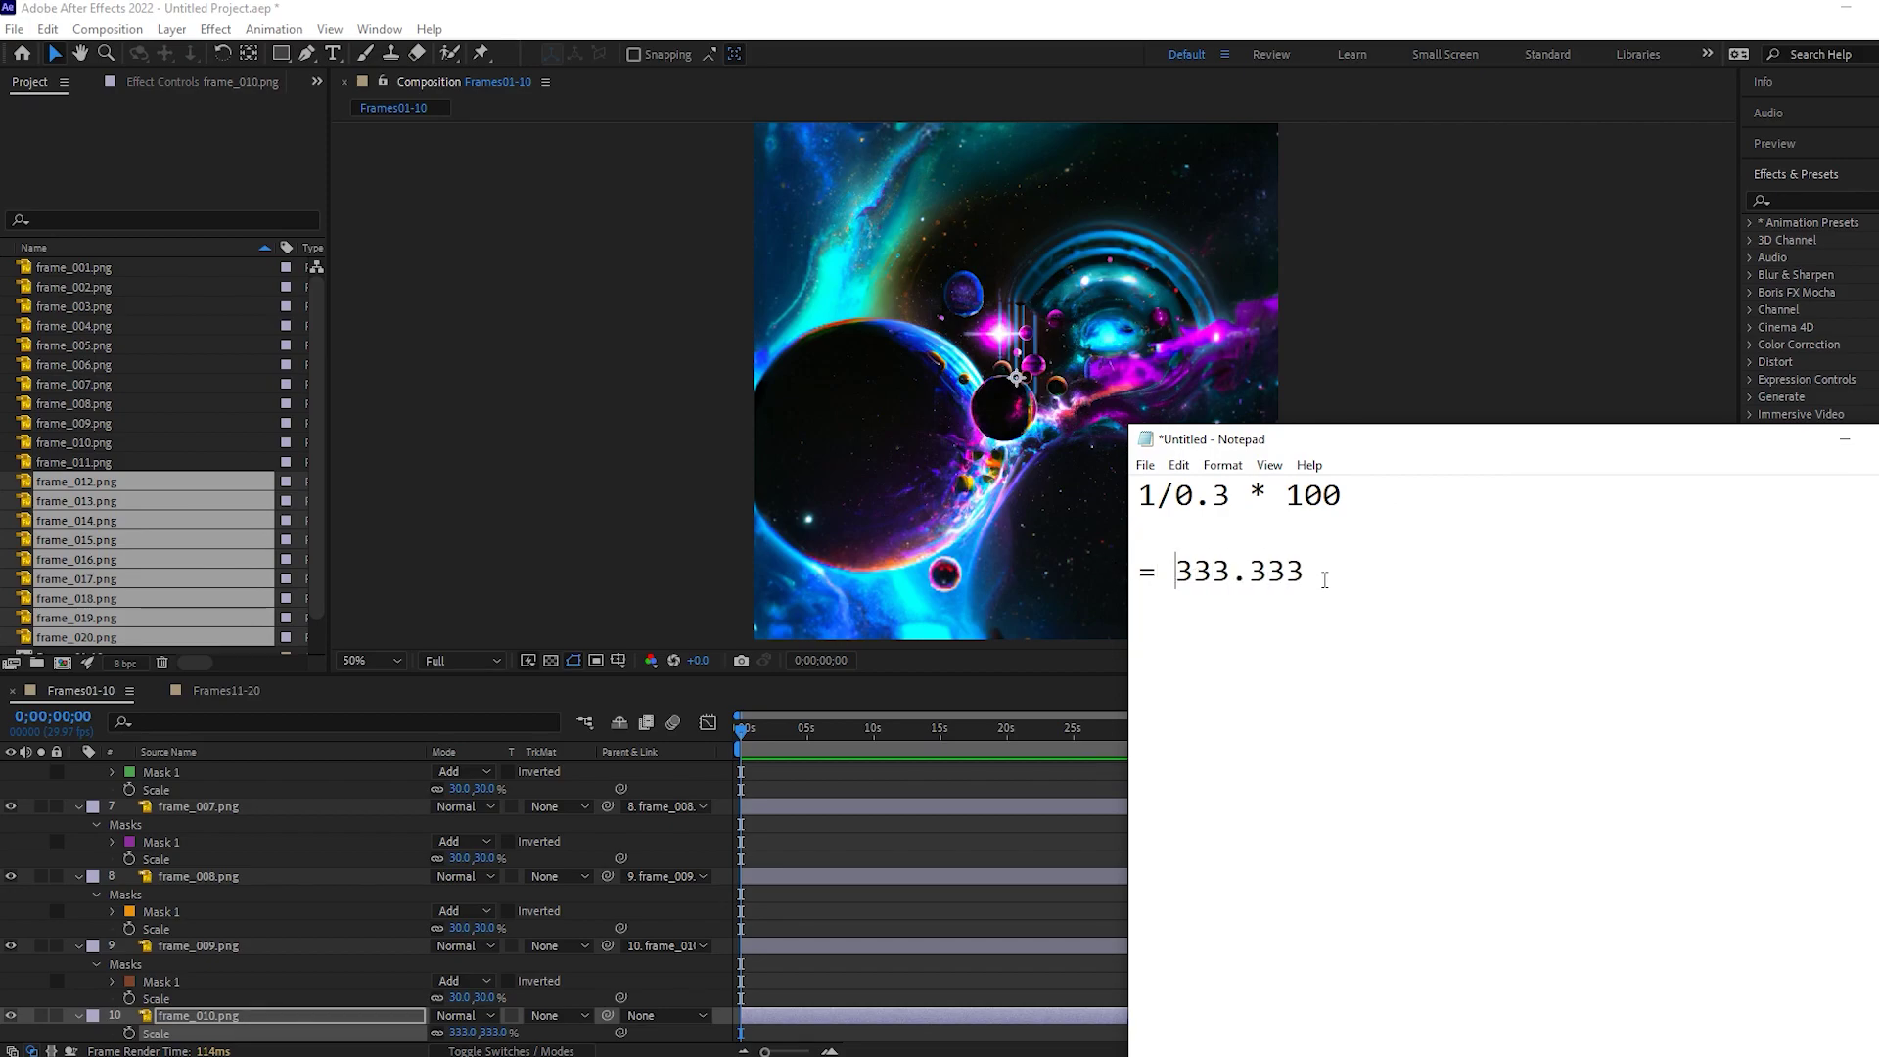
pyautogui.moveTo(1324, 580); pyautogui.dragTo(1082, 566)
pyautogui.write('(1/0.3)')
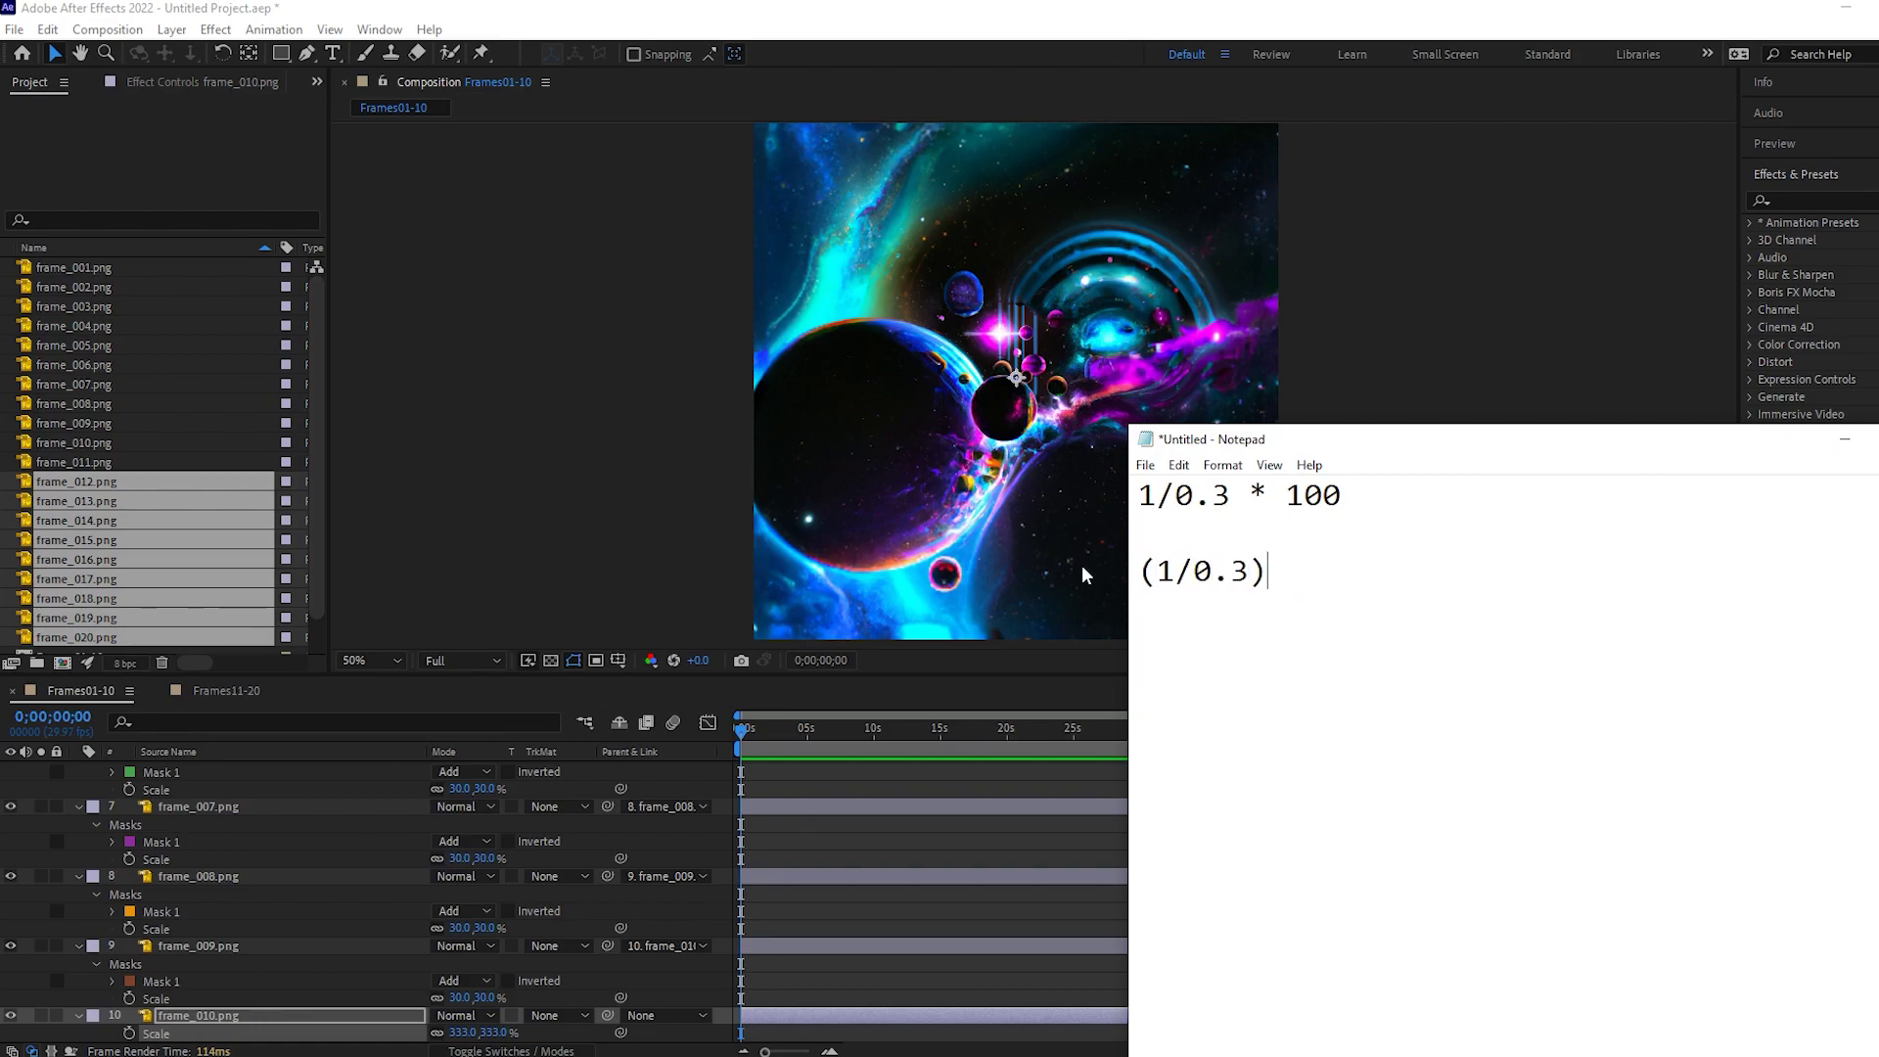
pyautogui.write('^n')
pyautogui.write(')')
pyautogui.click(1143, 576)
pyautogui.write('(')
pyautogui.press('End')
pyautogui.write('*100')
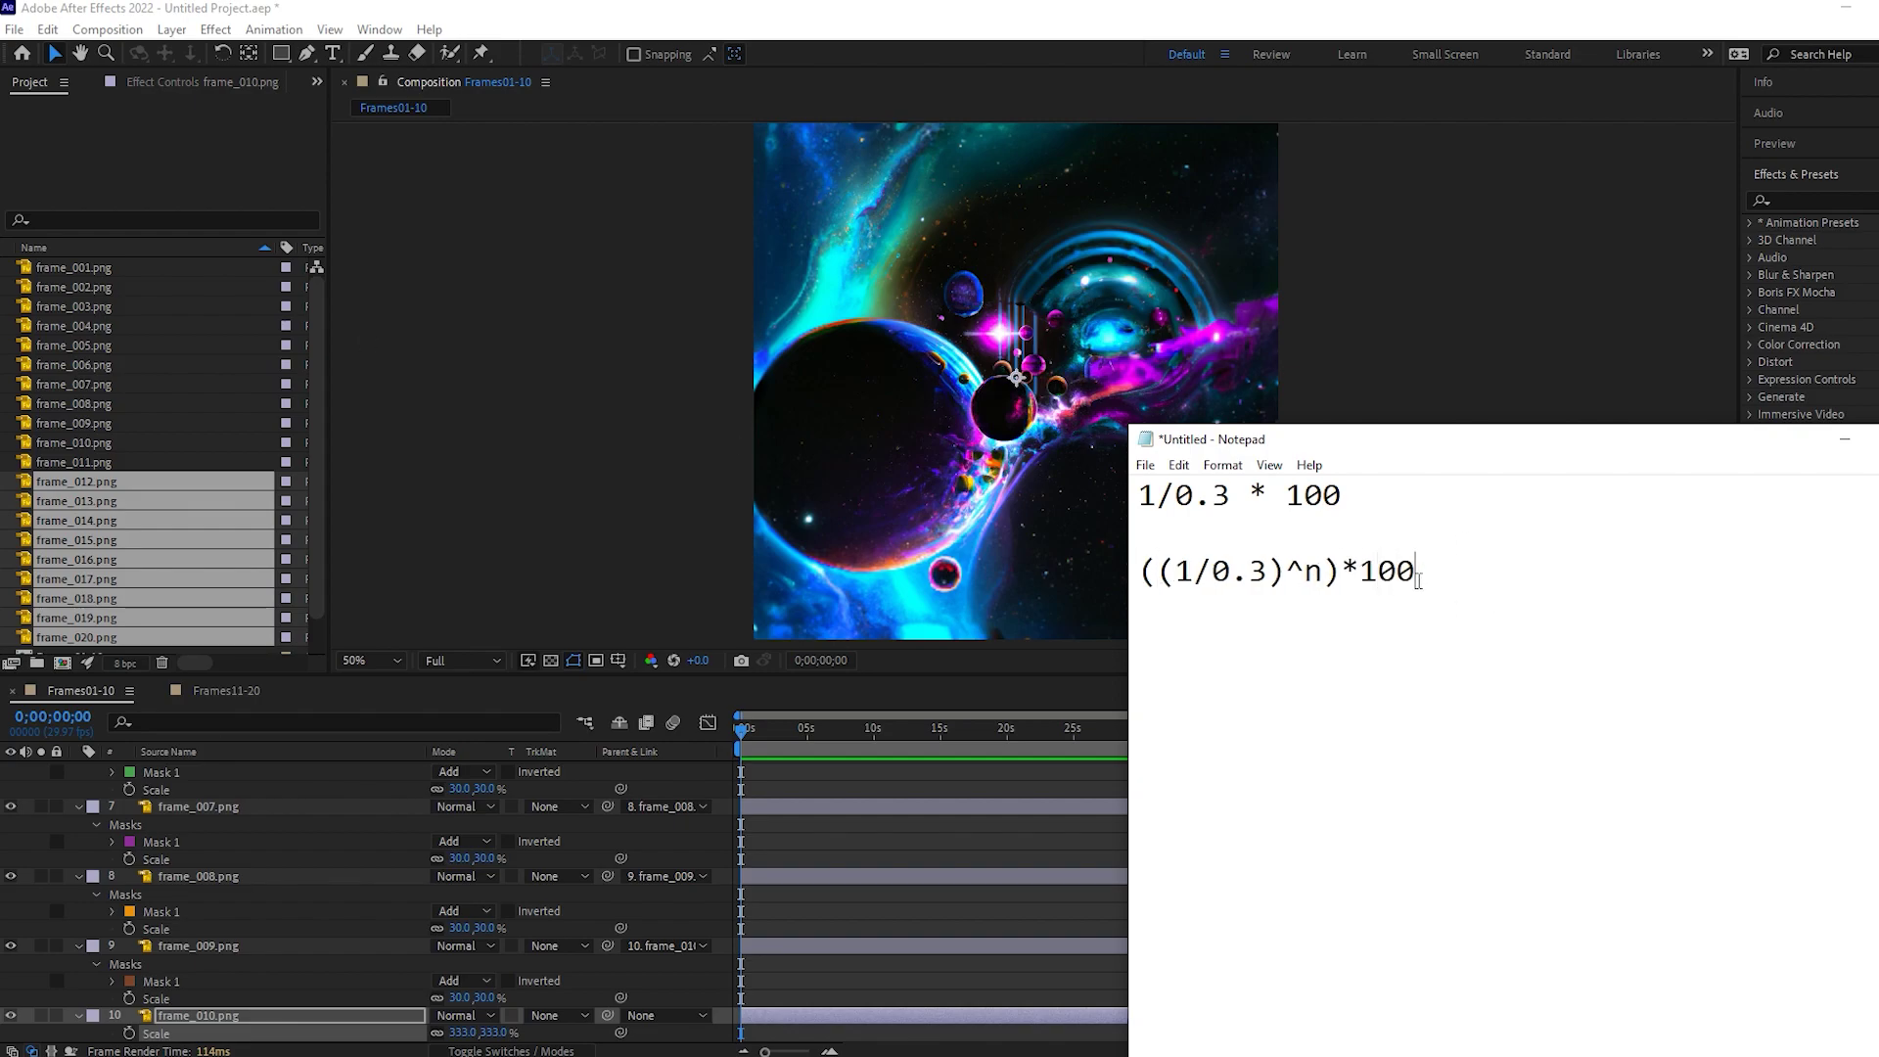
# Add the two-frame version of the formula, ((1/0.3)^2)*100, on a separate line of the note
pyautogui.click(1134, 672)
pyautogui.write('(')
pyautogui.click(1305, 648)
pyautogui.write('^2)')
pyautogui.click(1140, 646)
pyautogui.write('(')
pyautogui.click(1468, 650)
pyautogui.write('*100')
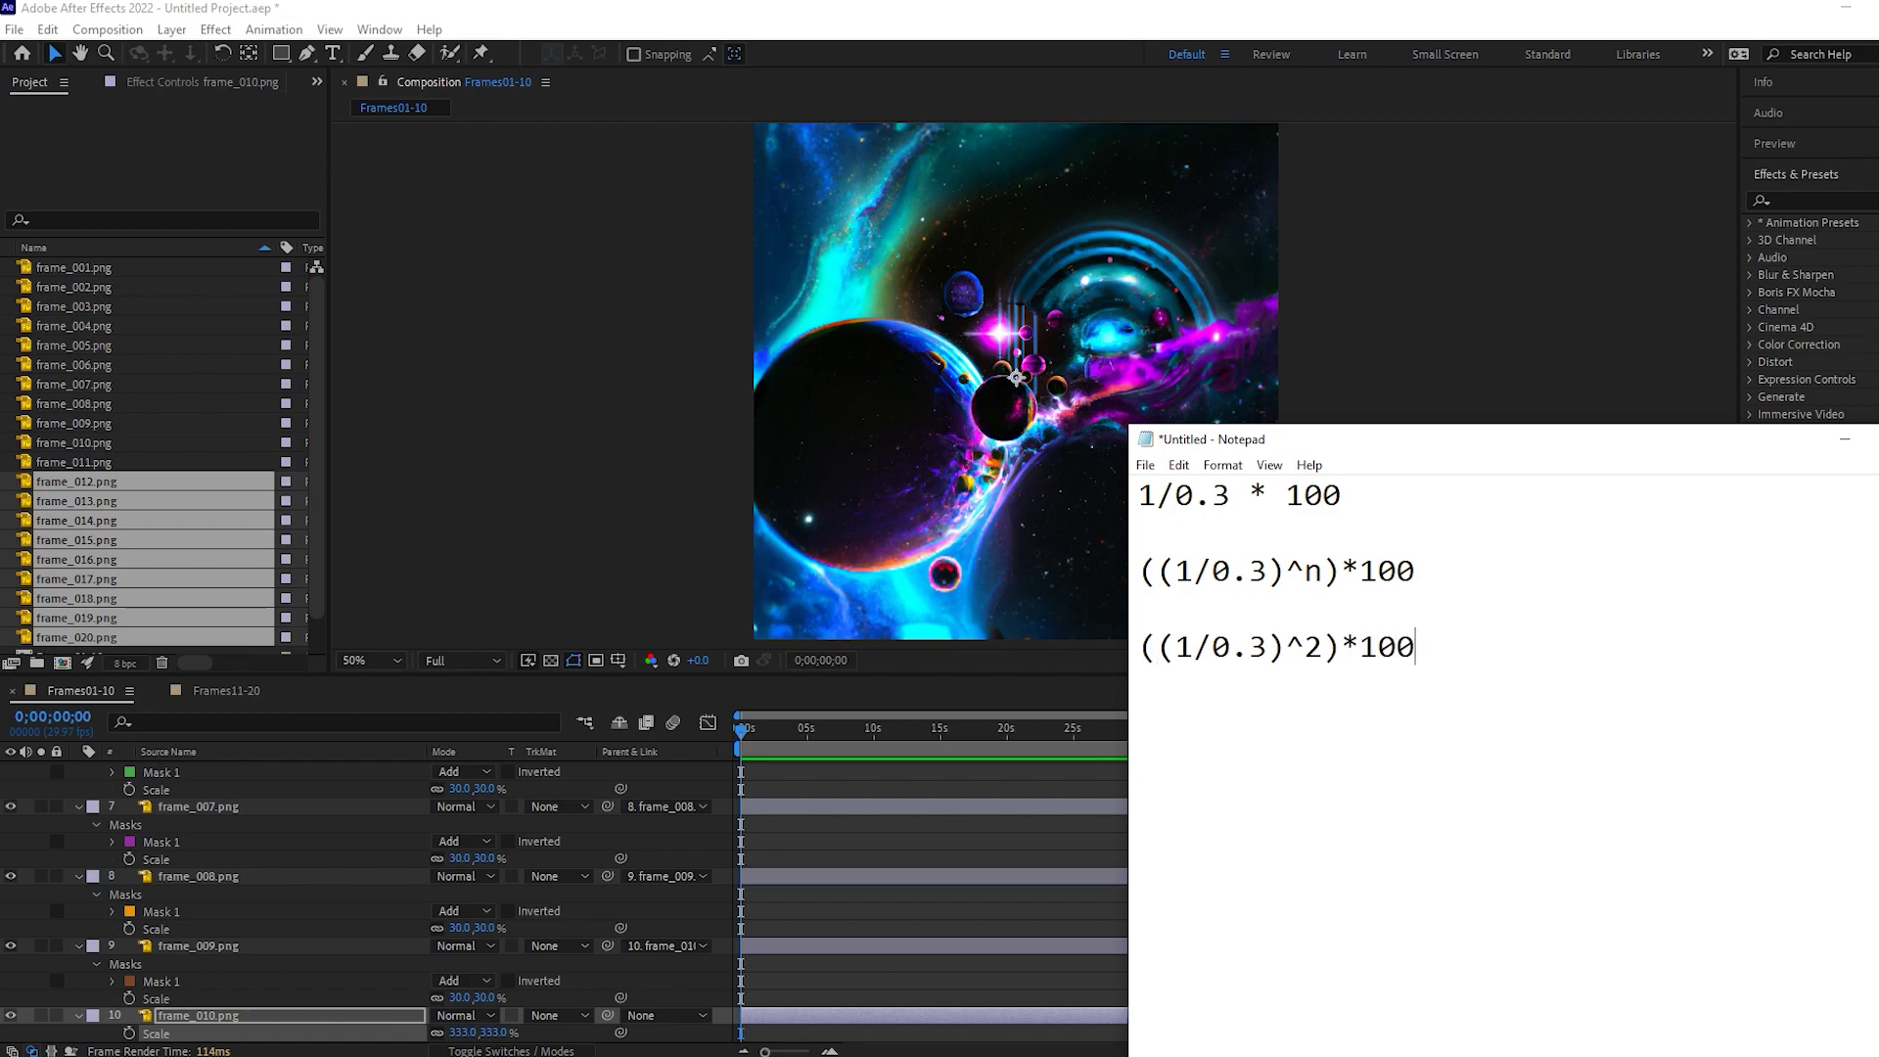
# Compute ((1/0.3)^2)*100 in Calculator
pyautogui.moveTo(416, 1056); pyautogui.dragTo(515, 497)
pyautogui.press('Escape')
pyautogui.write('1')
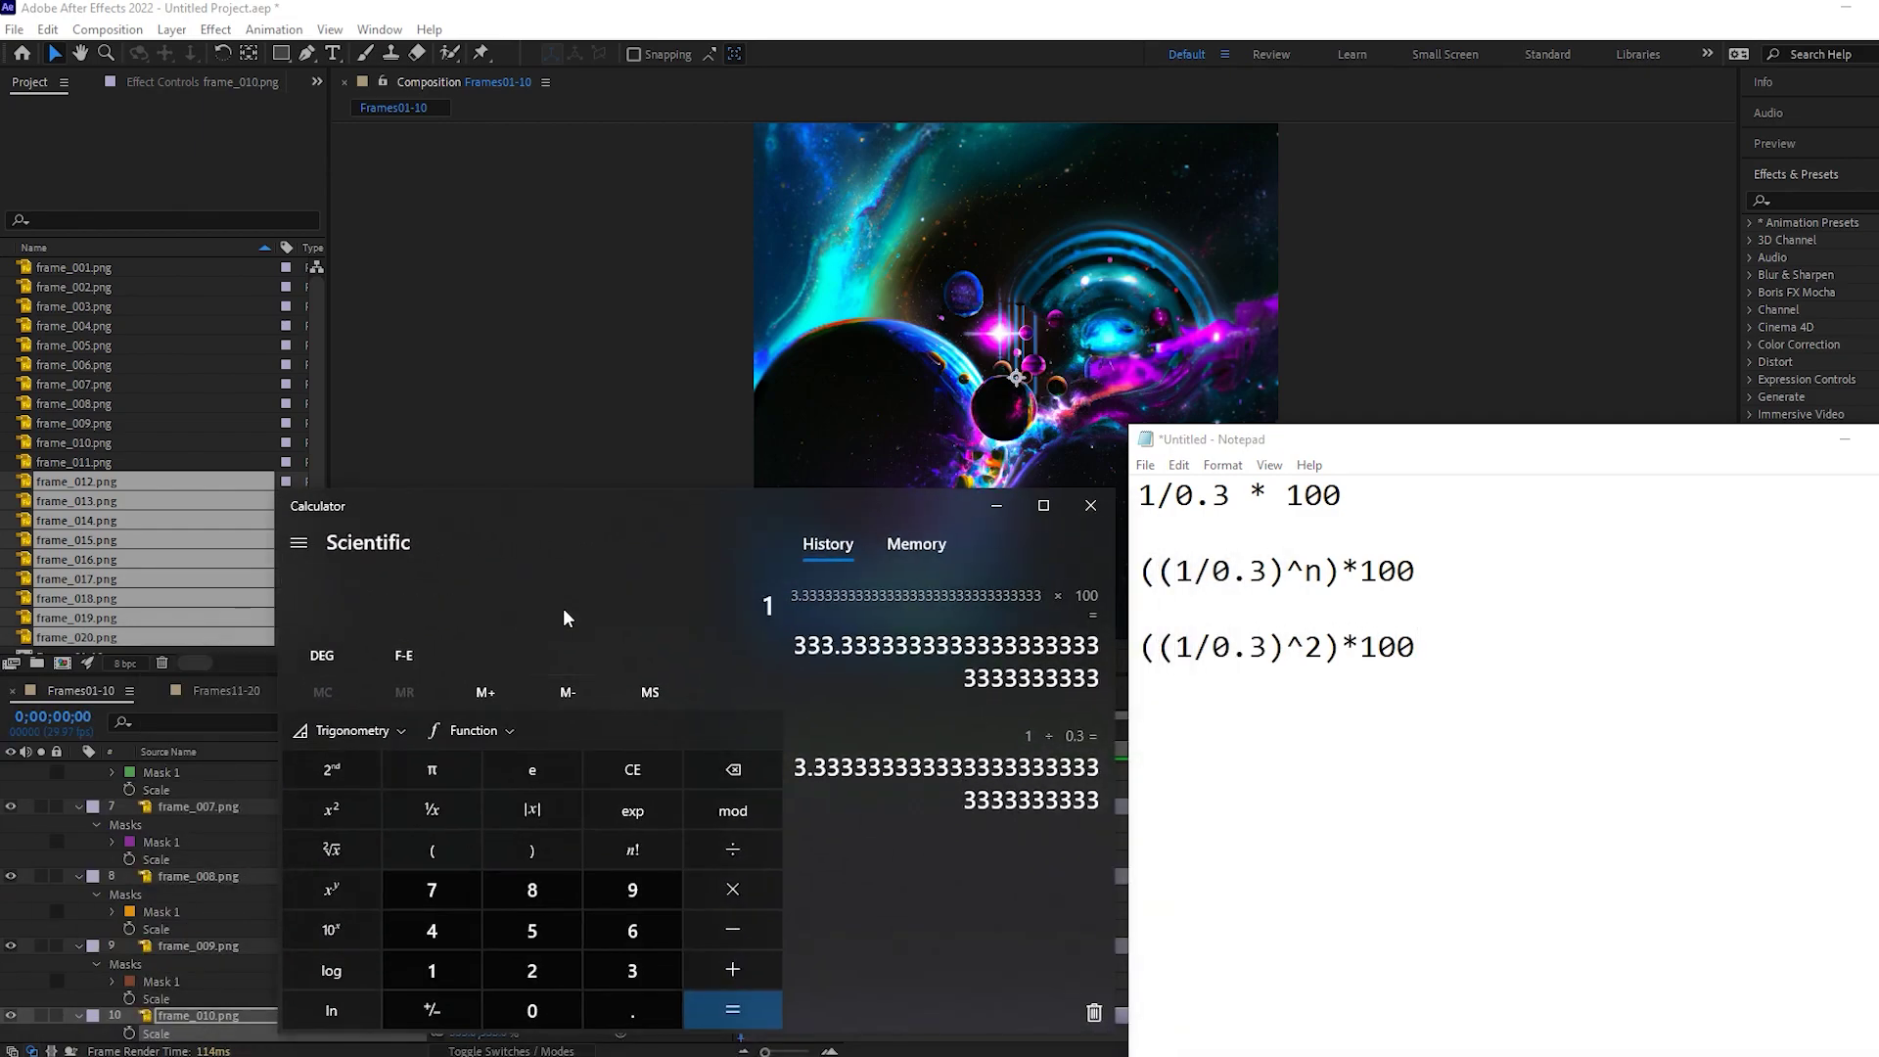
pyautogui.write('/0.3)^2')
pyautogui.press('Return')
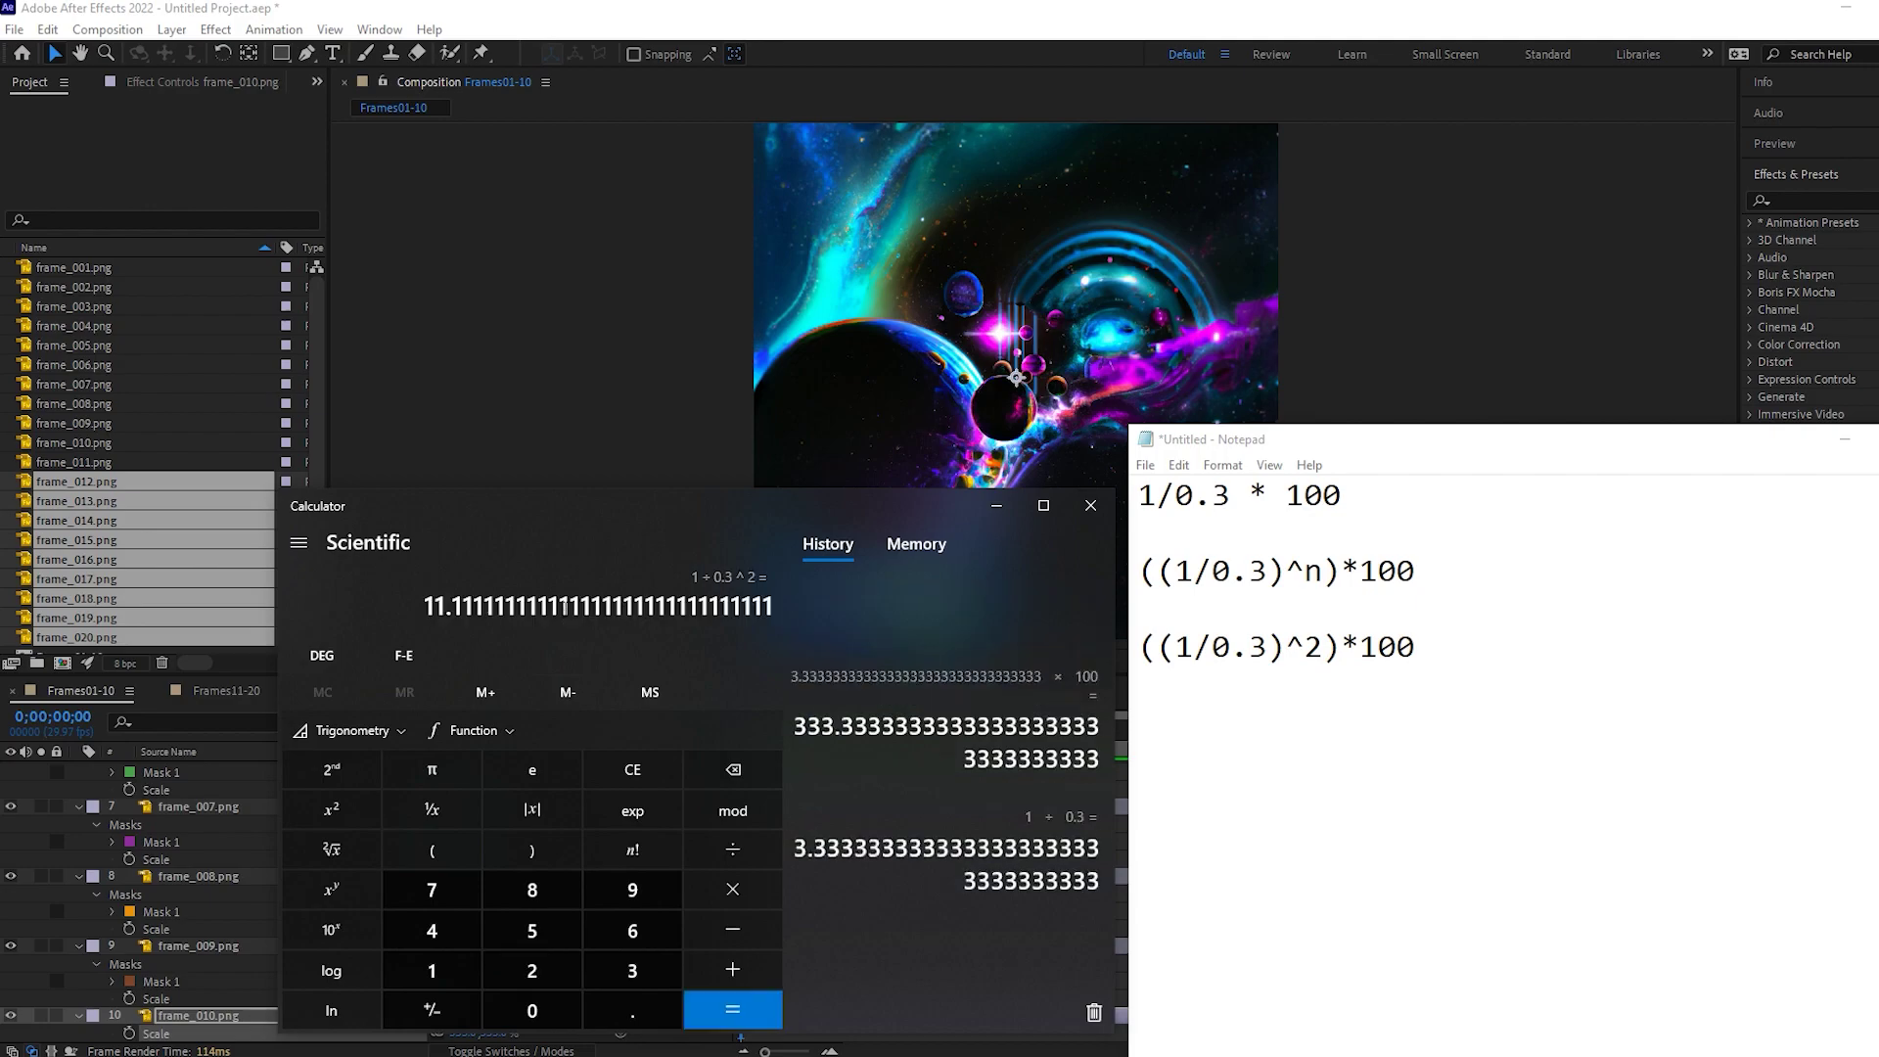
pyautogui.write('*100')
pyautogui.press('Return')
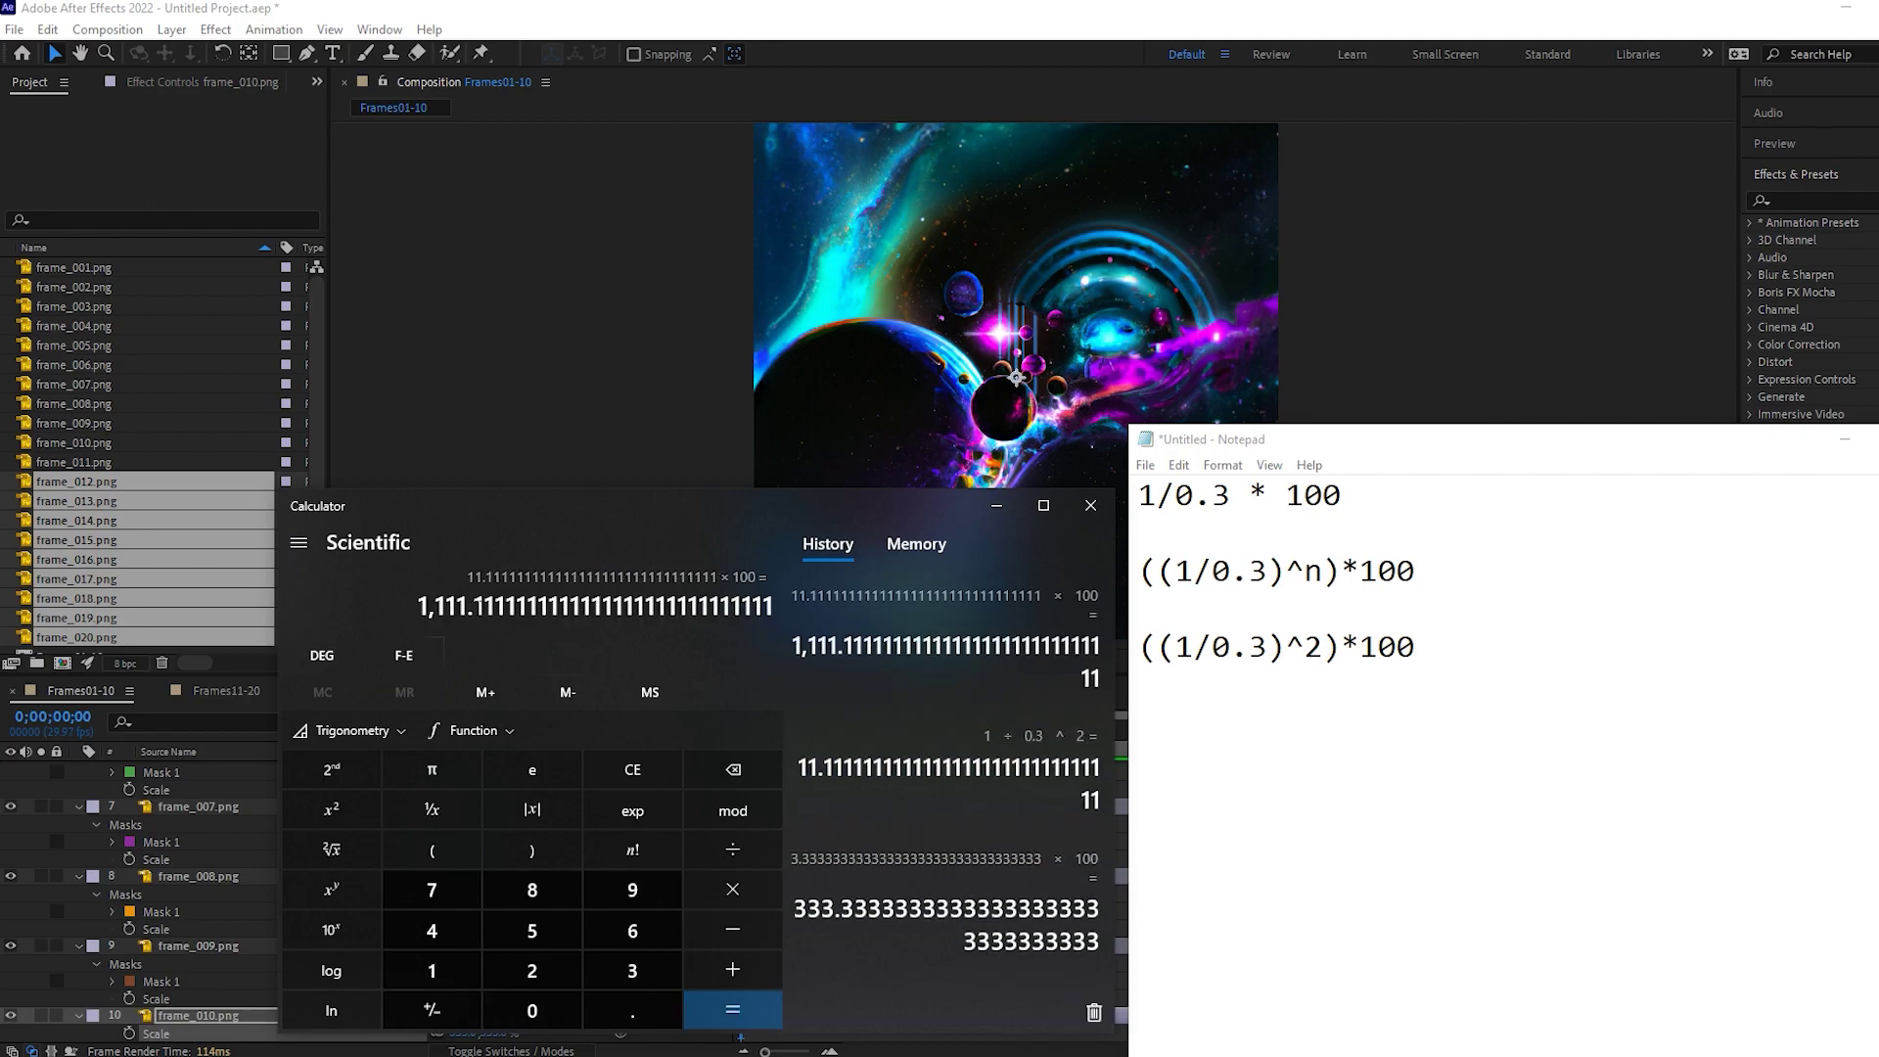
# Copy the leading digits of the Calculator result and set the frame_010.png layer's scale to 1111.1% in After Effects
pyautogui.moveTo(507, 606); pyautogui.dragTo(396, 608)
pyautogui.hotkey('ctrl', 'c')
pyautogui.moveTo(955, 511); pyautogui.dragTo(0, 485)
pyautogui.click(466, 1033)
pyautogui.hotkey('ctrl', 'v')
pyautogui.press('Return')
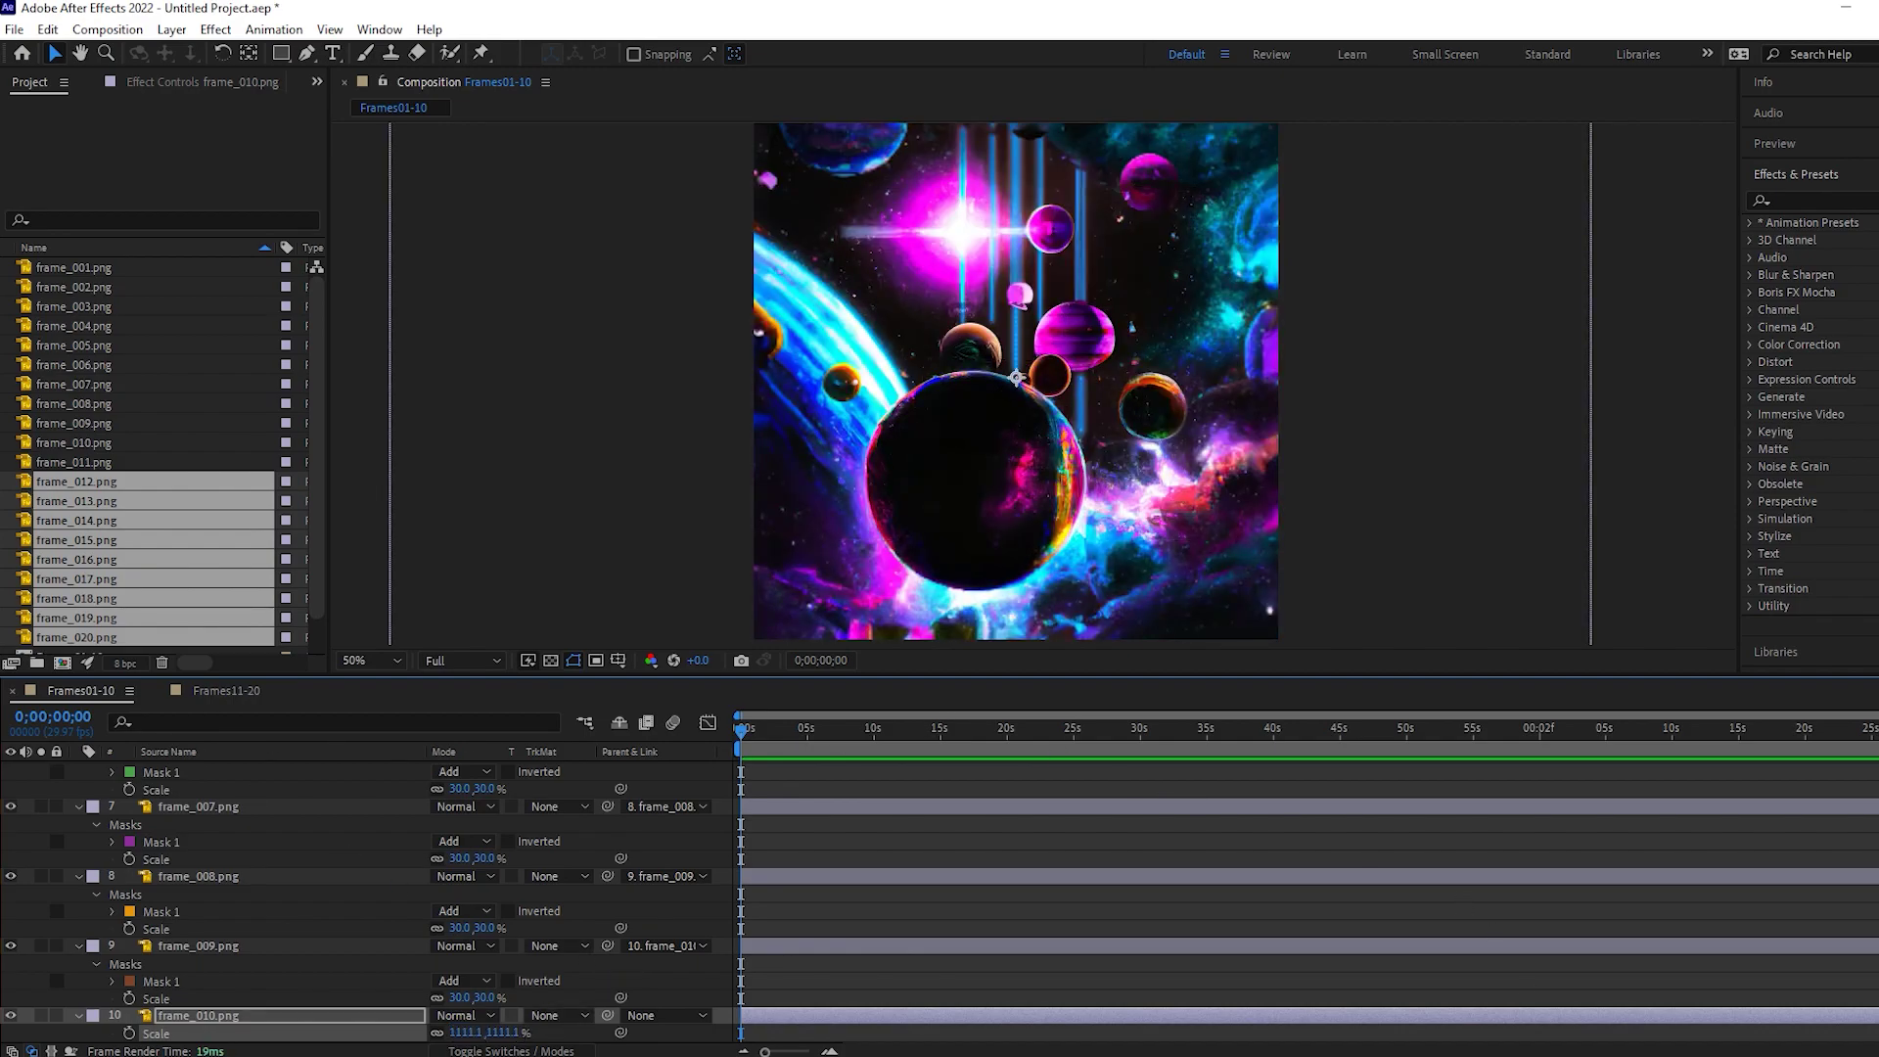
# In Notepad, duplicate the ((1/0.3)^2)*100 formula below itself and change the copy's exponent to 11
pyautogui.hotkey('alt', 'Tab')
pyautogui.hotkey('shift', 'Home')
pyautogui.hotkey('ctrl', 'c')
pyautogui.press('End')
pyautogui.press('Return')
pyautogui.press('Return')
pyautogui.press('Return')
pyautogui.hotkey('ctrl', 'v')
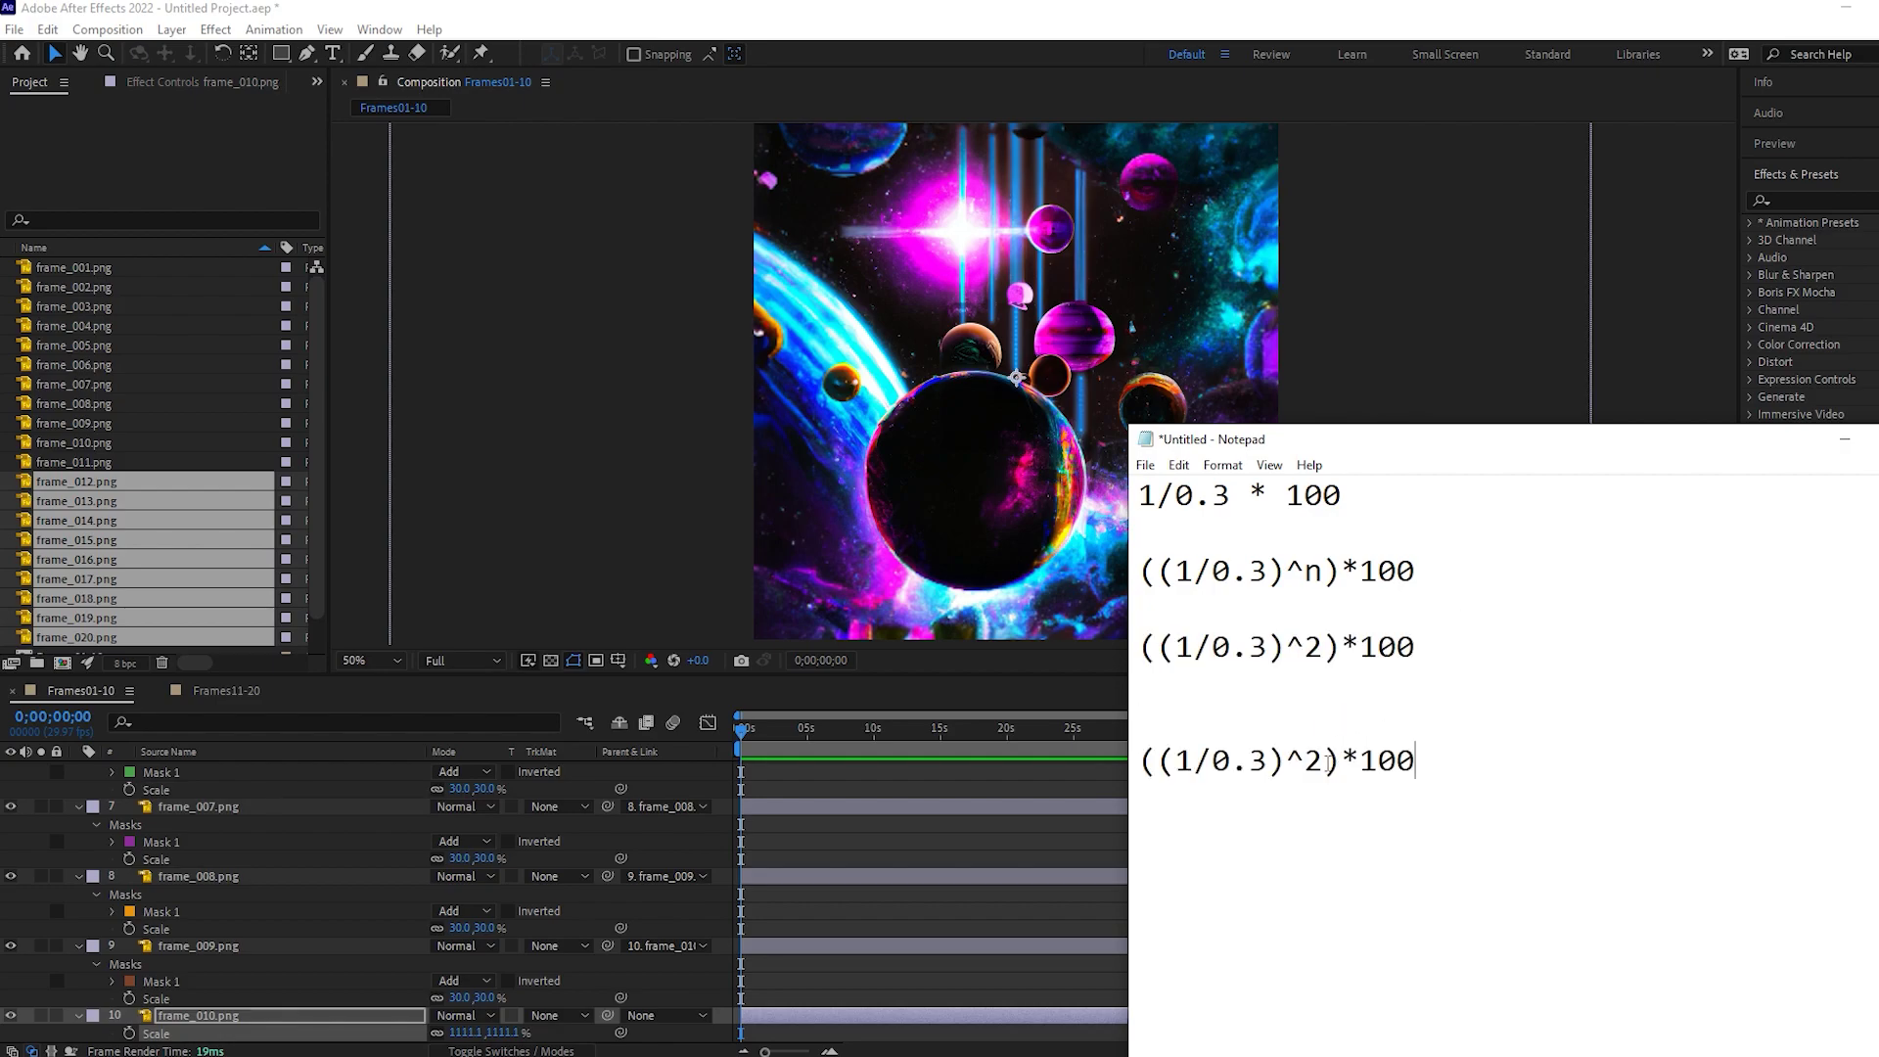
pyautogui.hotkey('shift', 'Right')
pyautogui.write('11')
# Switch to Calculator and compute ((1/0.3)^11)*100
pyautogui.hotkey('alt', 'Tab')
pyautogui.press('Escape')
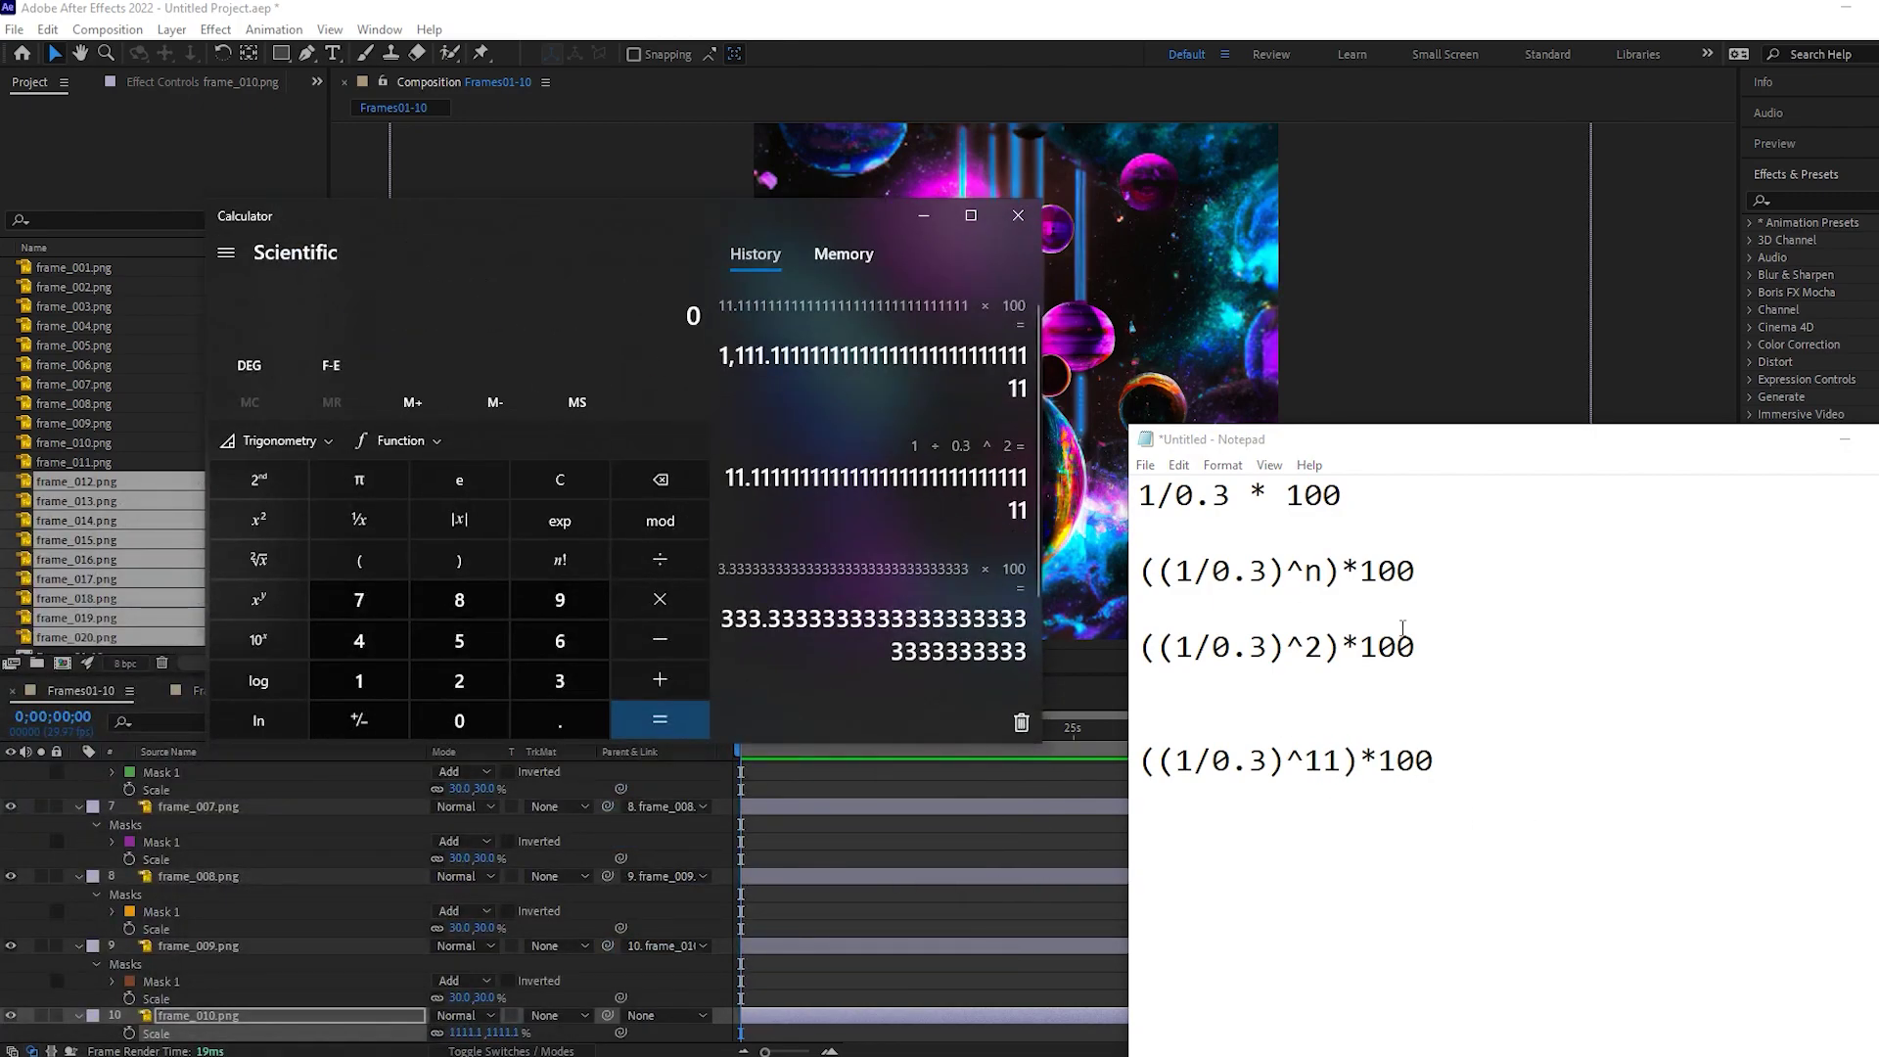
pyautogui.write('1/0.3)^11')
pyautogui.press('Return')
pyautogui.write('*100')
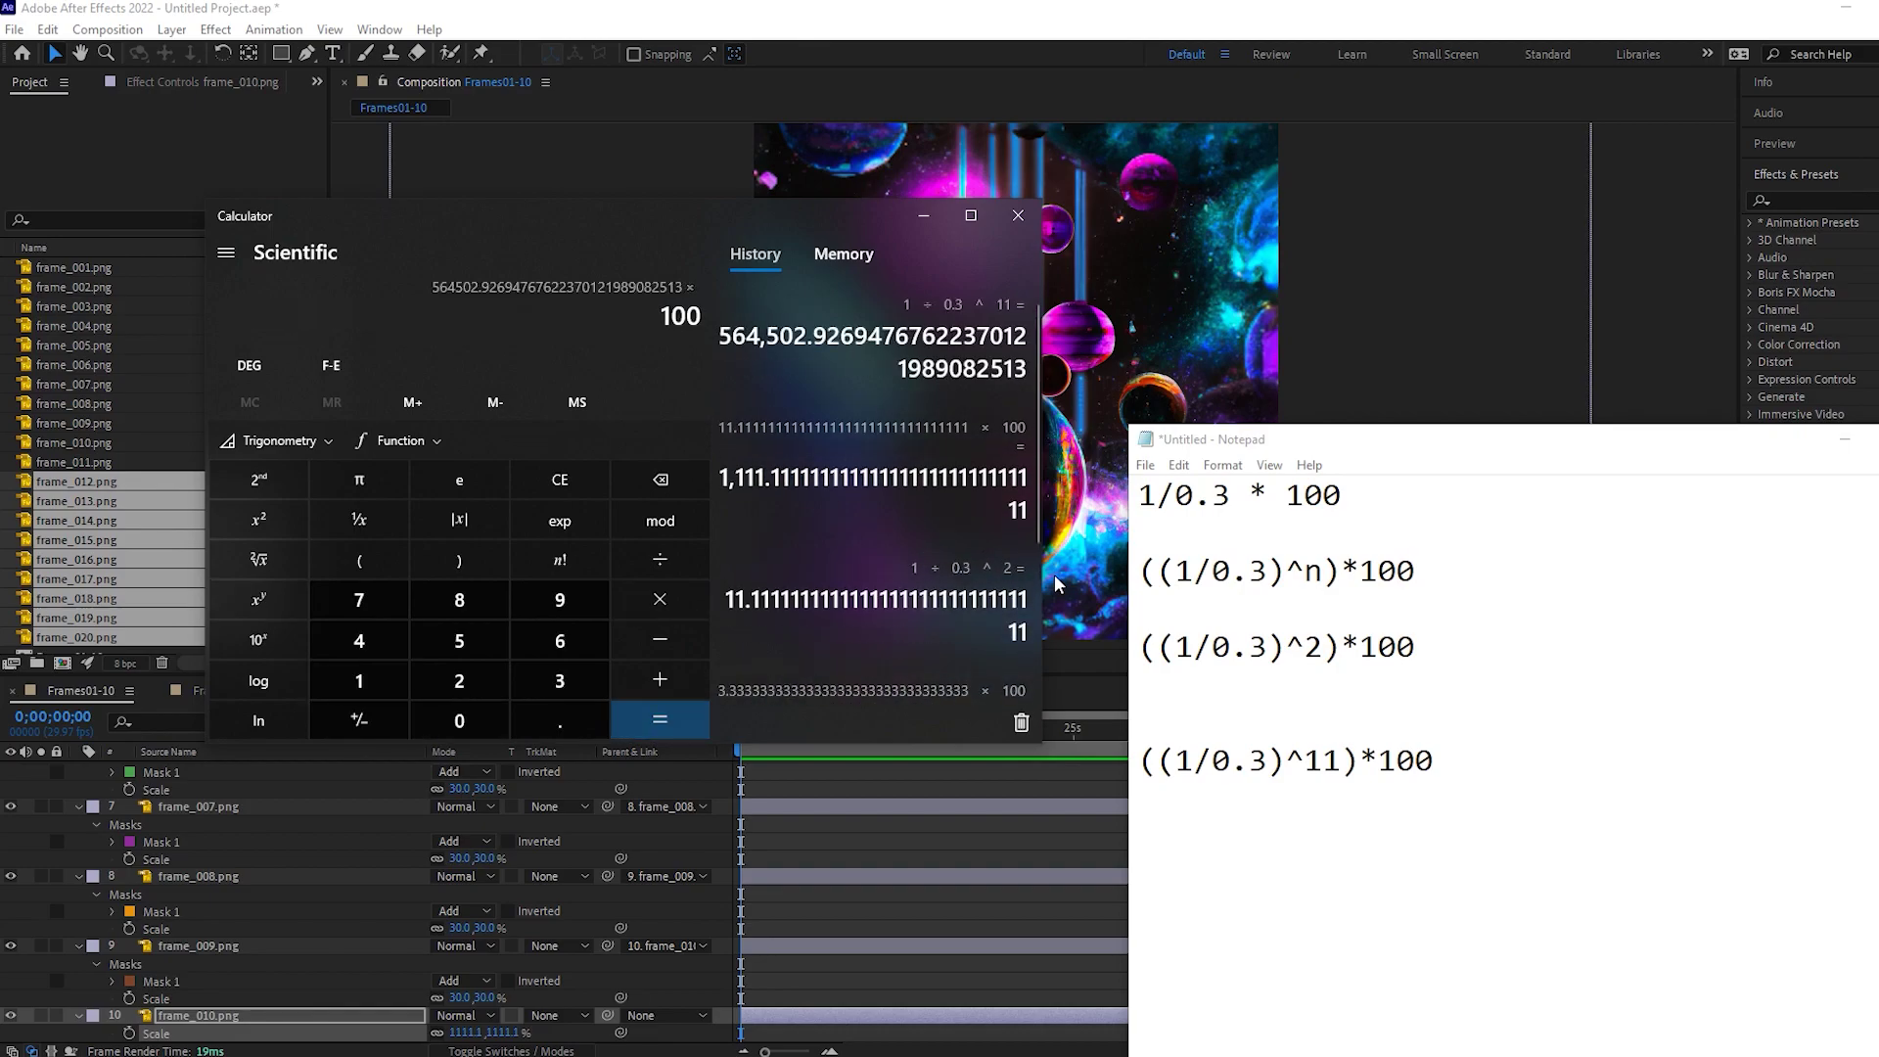
pyautogui.press('Return')
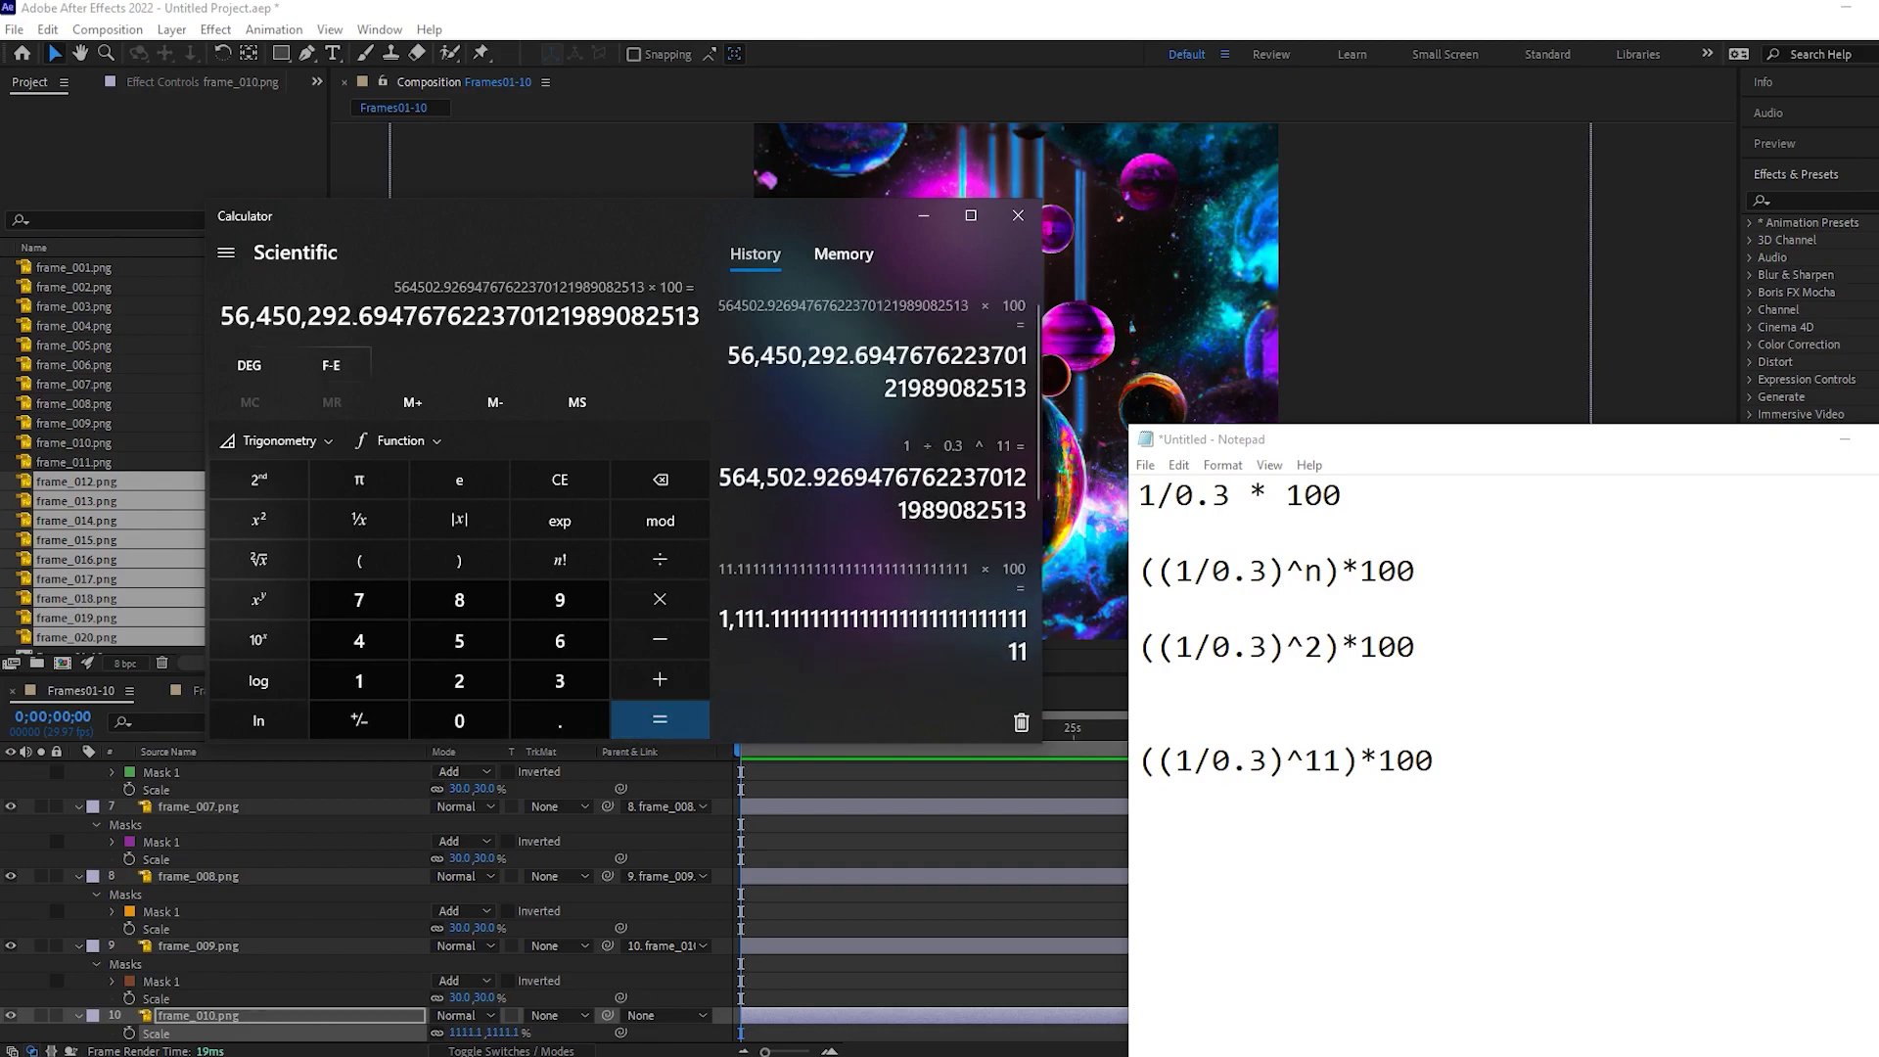
# Record = 56,450,292.694 under the ((1/0.3)^11)*100 formula in the note and close Calculator
pyautogui.moveTo(220, 316); pyautogui.dragTo(403, 315)
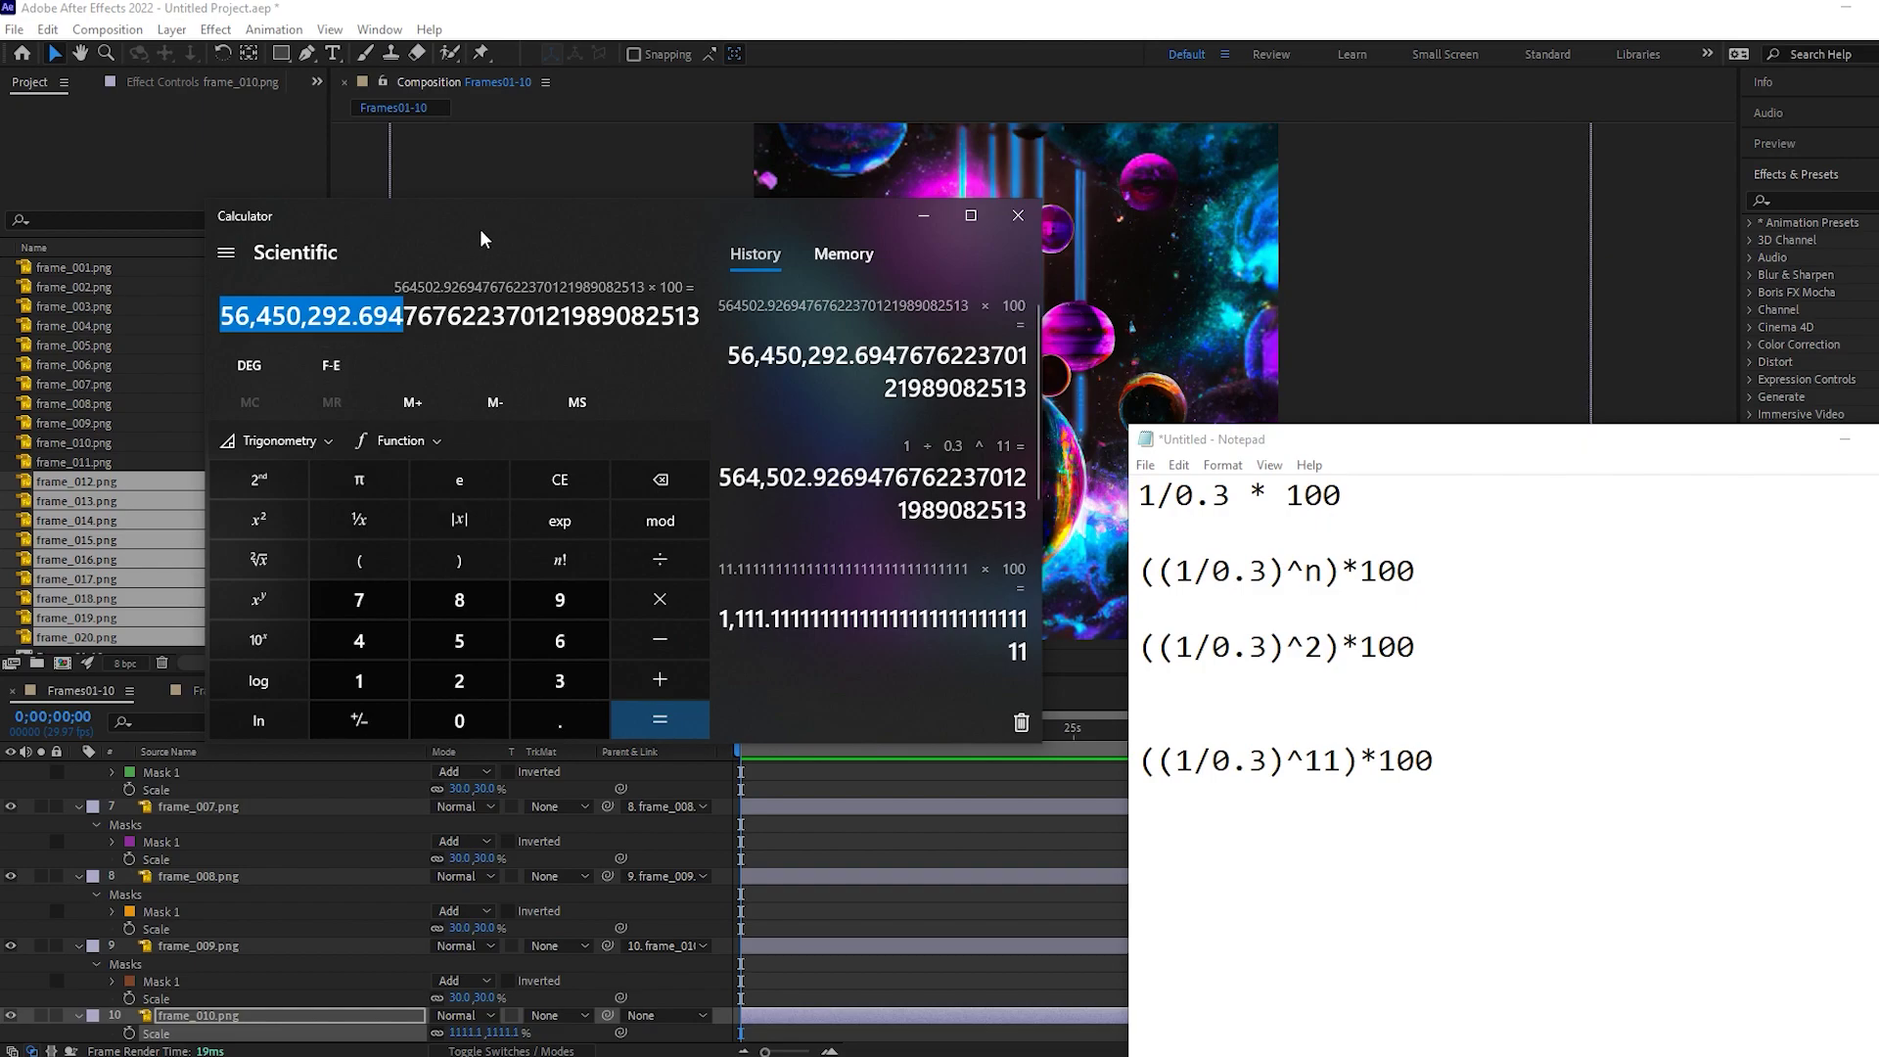
pyautogui.click(1531, 844)
pyautogui.write('=')
pyautogui.hotkey('ctrl', 'v')
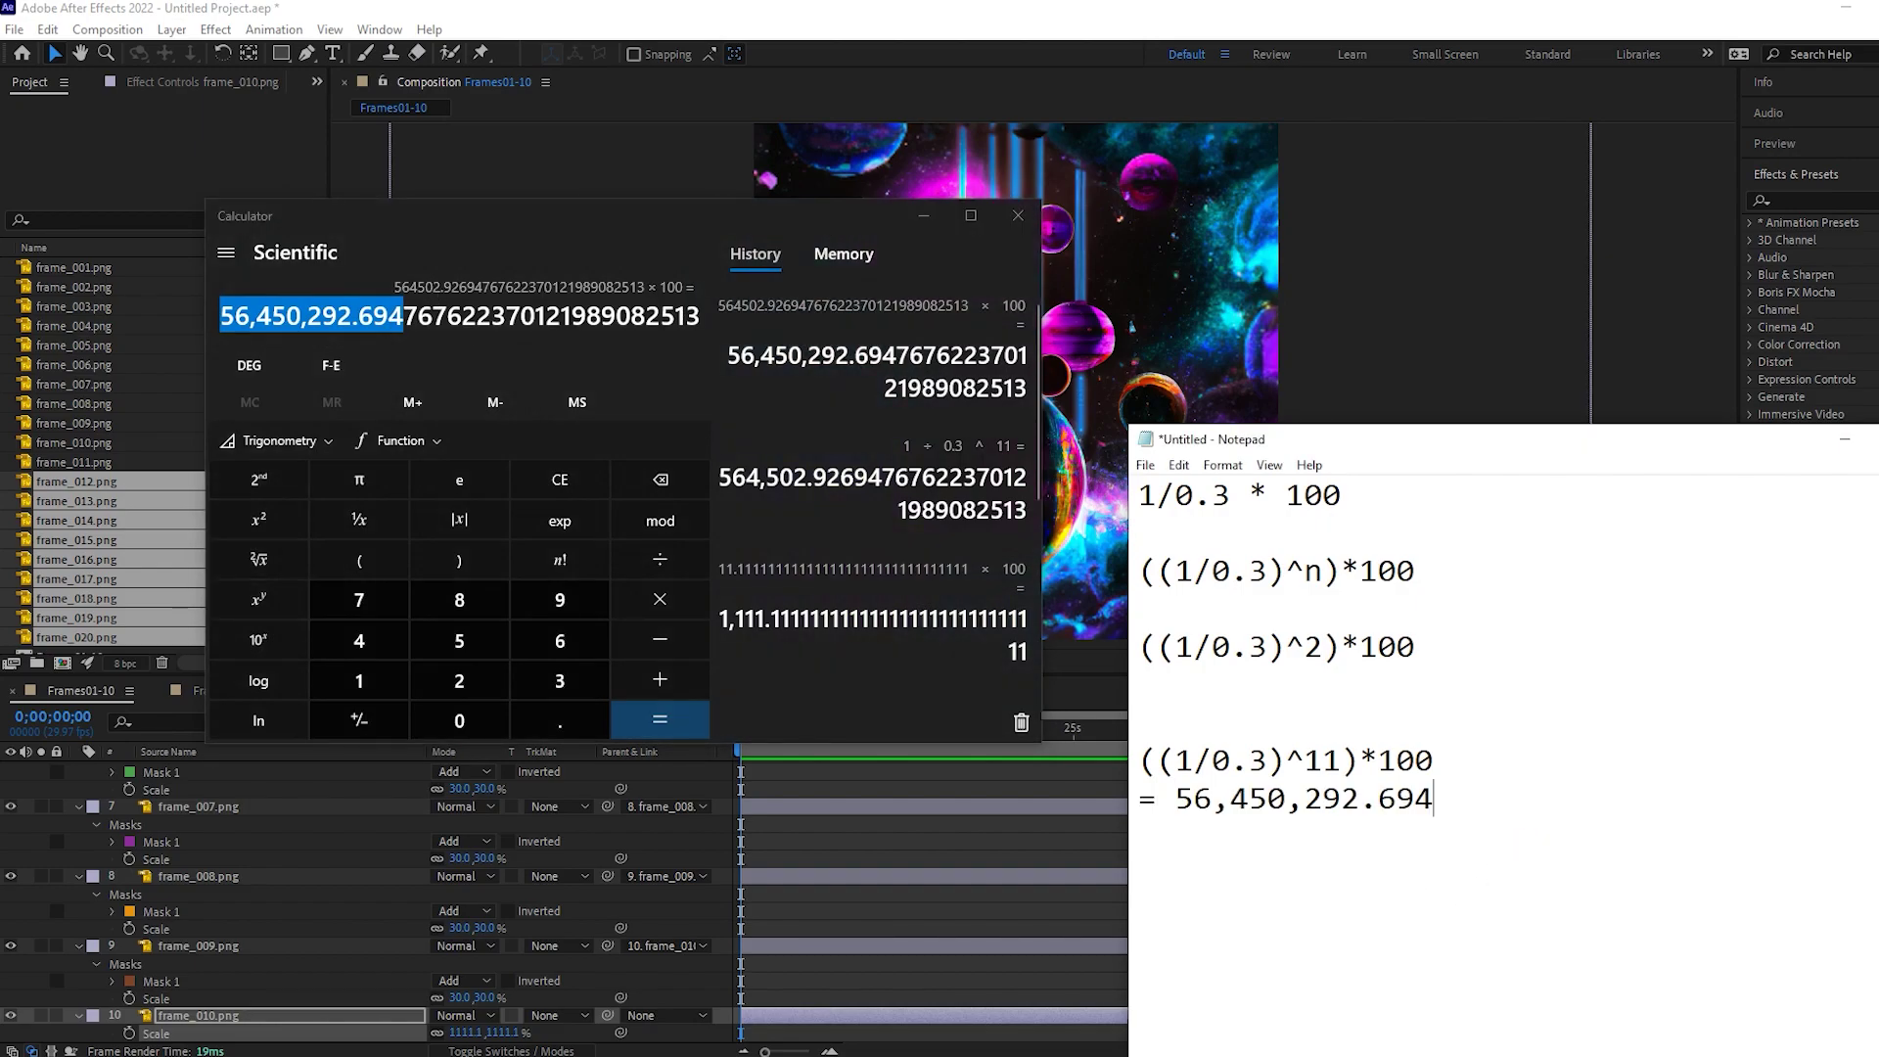
pyautogui.click(1019, 215)
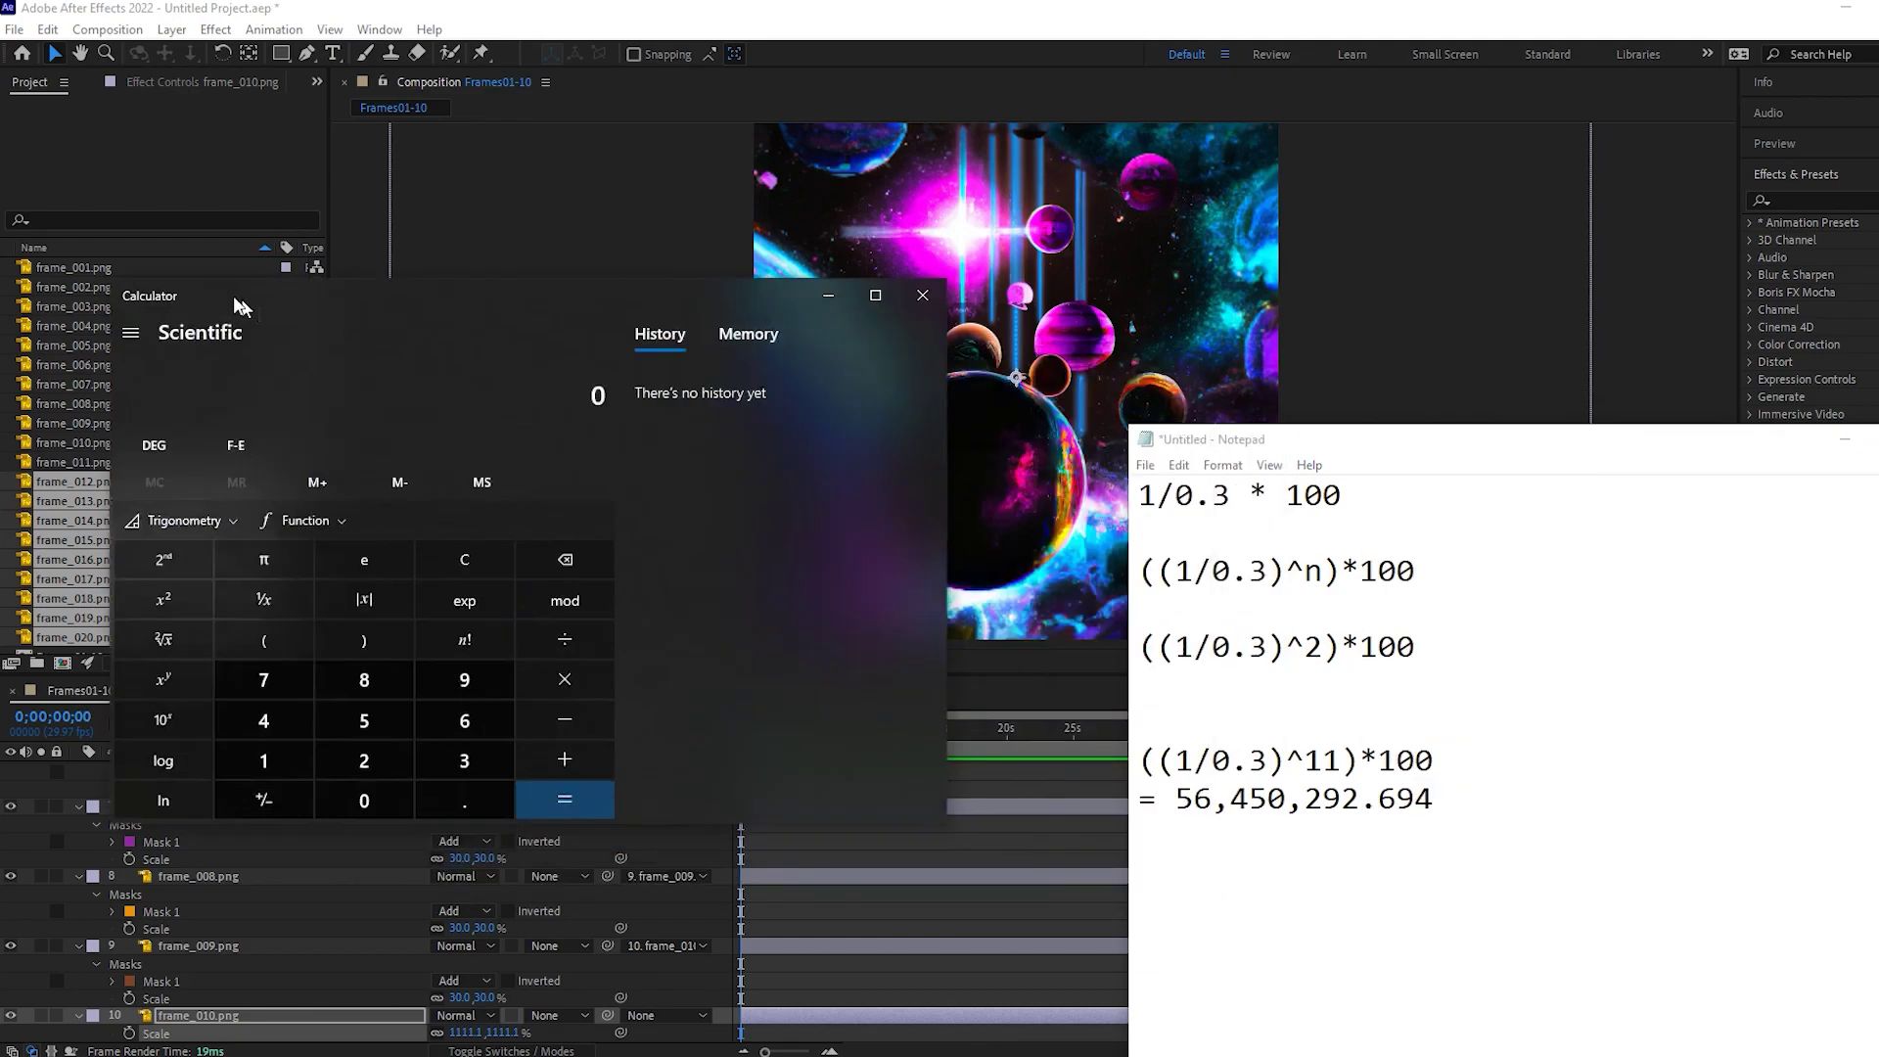
# Try the formula with exponent 75 in the note and Calculator, delete that formula again and close Calculator
pyautogui.moveTo(239, 306); pyautogui.dragTo(315, 215)
pyautogui.moveTo(1444, 757)
pyautogui.mouseDown()
pyautogui.moveTo(1141, 759)
pyautogui.moveTo(1463, 730)
pyautogui.mouseUp()
pyautogui.click(1495, 825)
pyautogui.press('Return')
pyautogui.hotkey('ctrl', 'v')
pyautogui.moveTo(1305, 911); pyautogui.dragTo(1078, 948)
pyautogui.write('75')
pyautogui.hotkey('ctrl', 'c')
pyautogui.click(544, 296)
pyautogui.hotkey('ctrl', 'v')
pyautogui.press('Return')
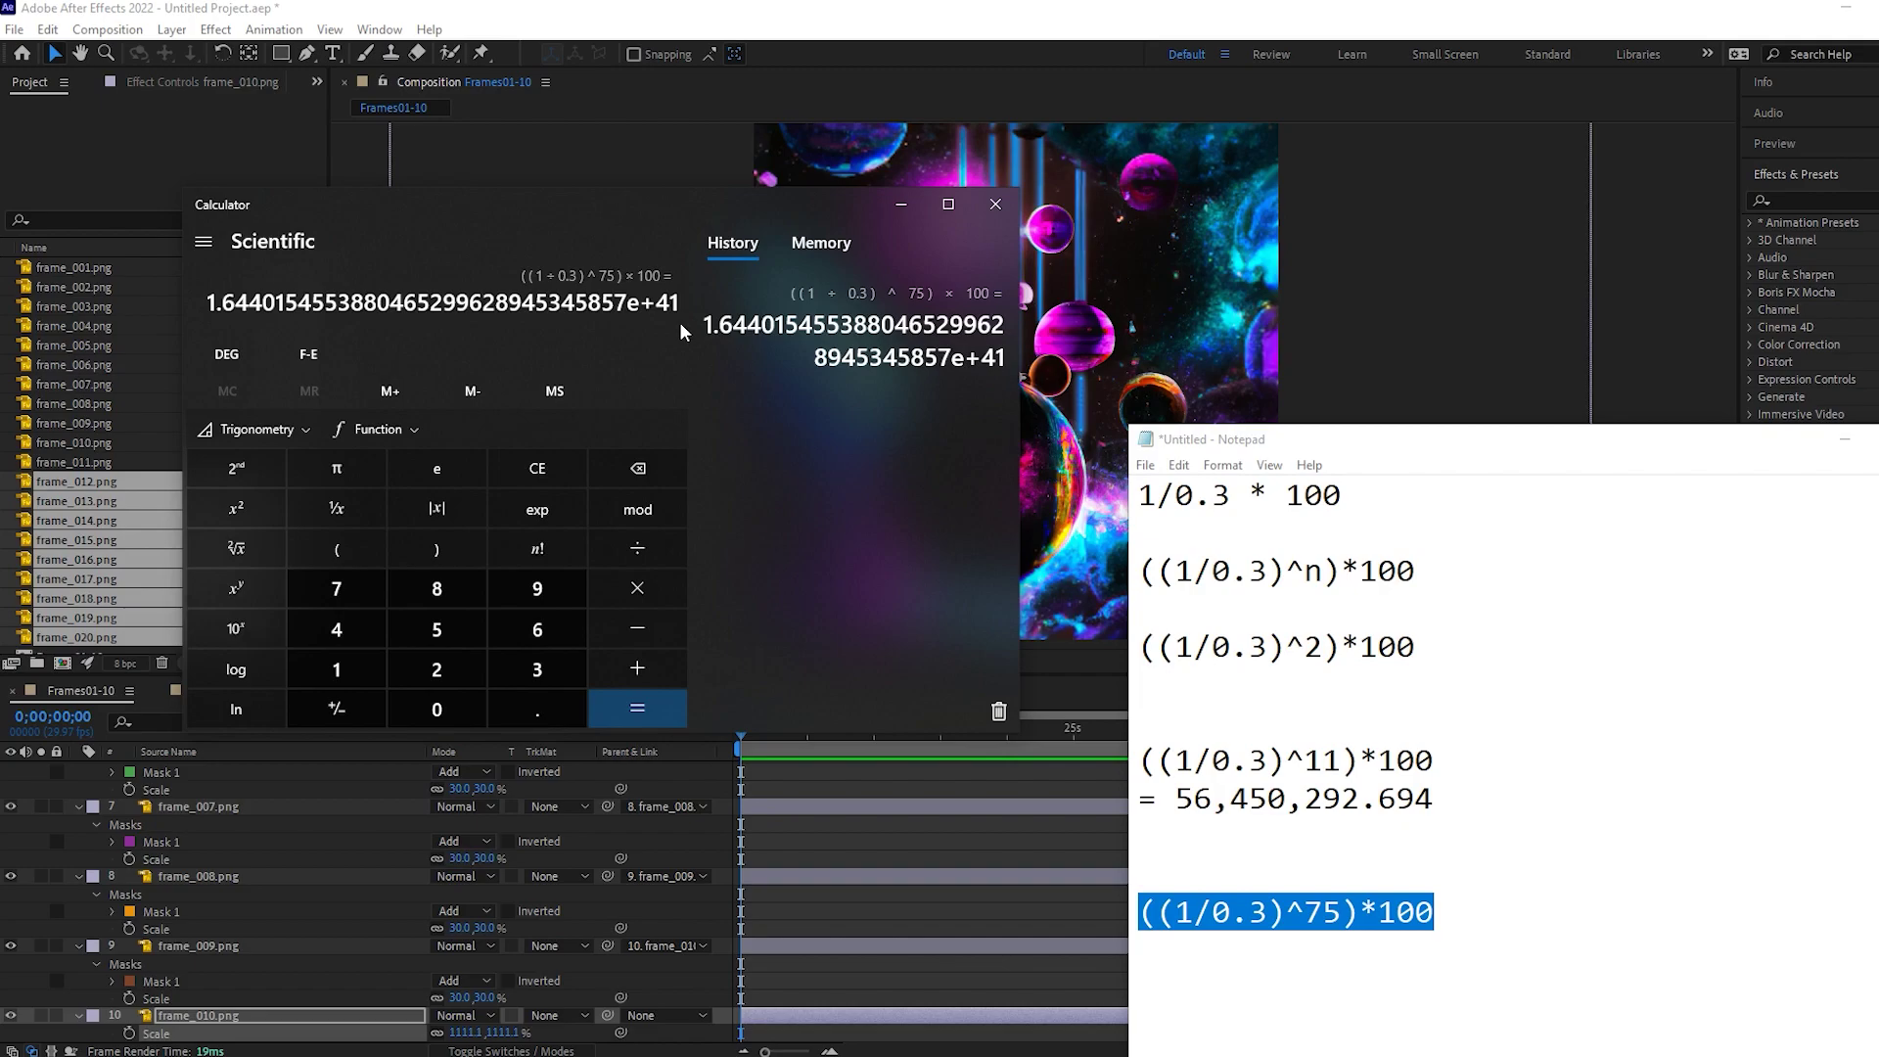
pyautogui.press('BackSpace')
pyautogui.click(995, 204)
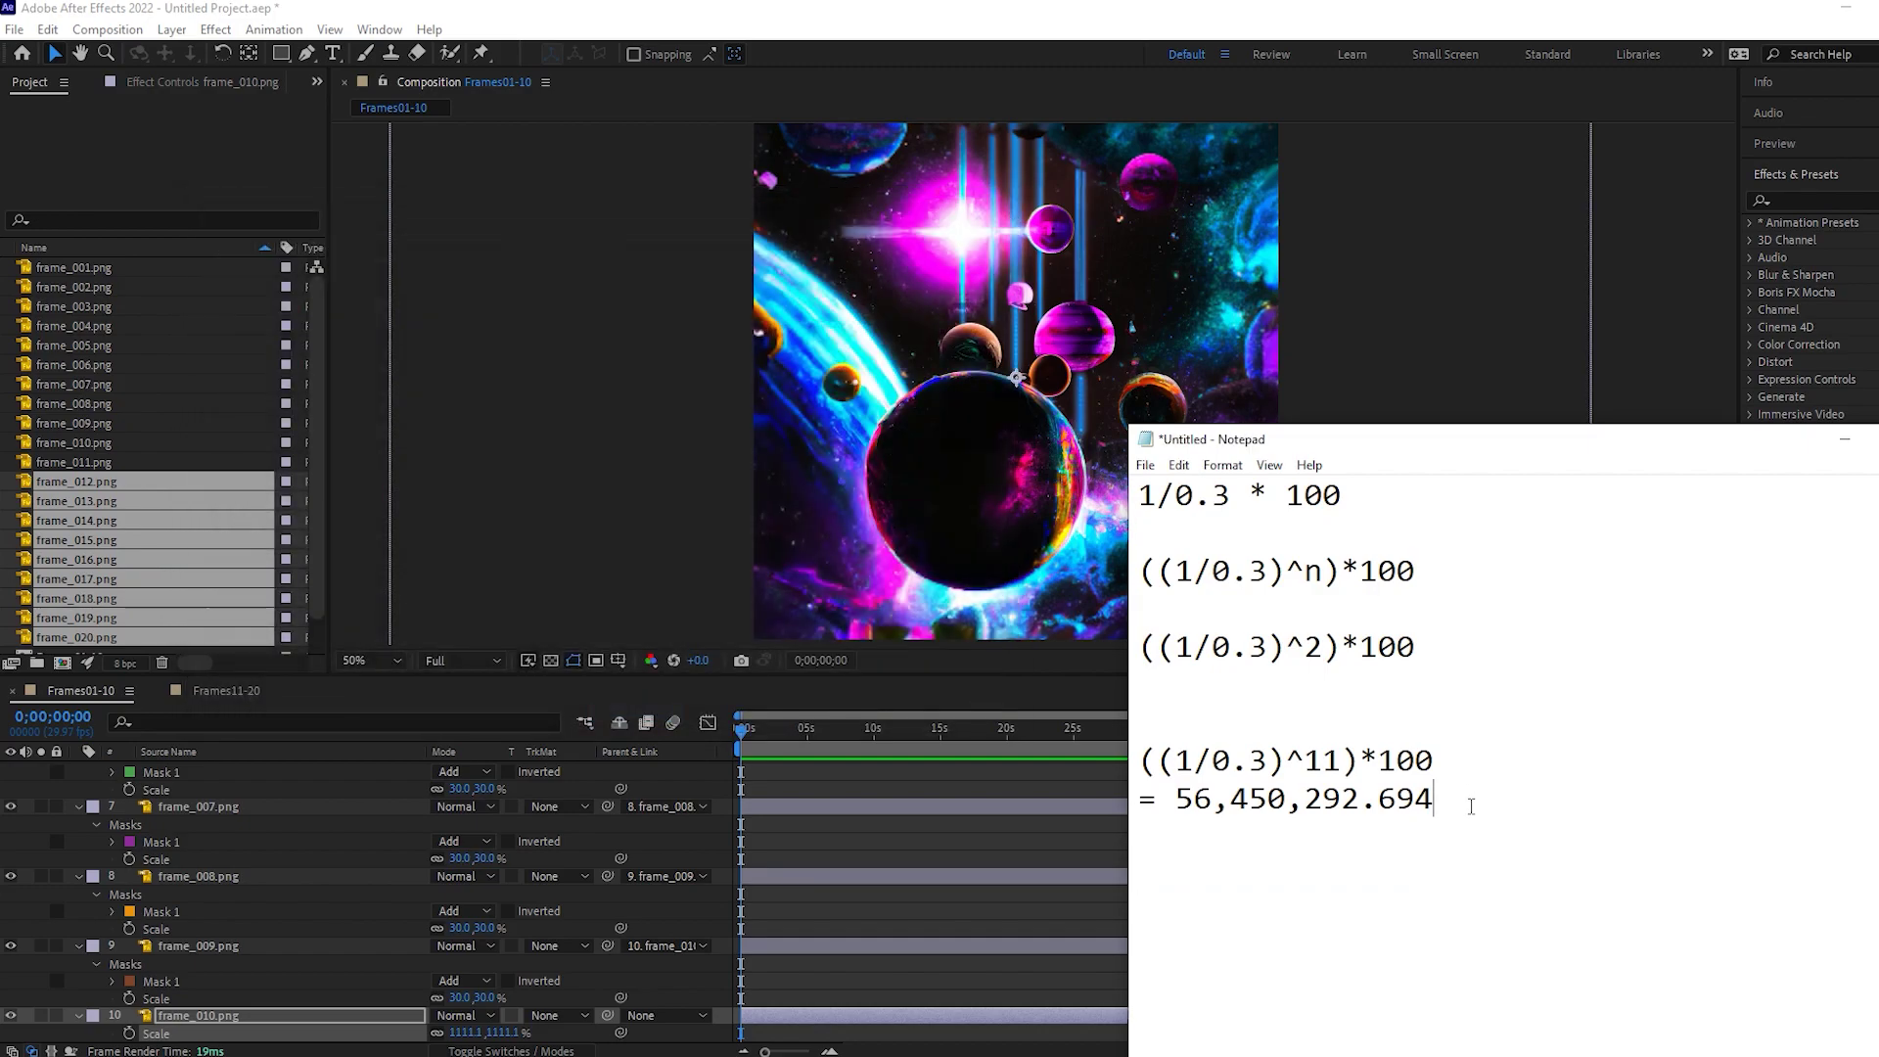
# Set frame_010.png's scale to the noted 56,450,292.694% in After Effects and start keyframing it at 0;00;00;00
pyautogui.moveTo(1460, 801); pyautogui.dragTo(1173, 801)
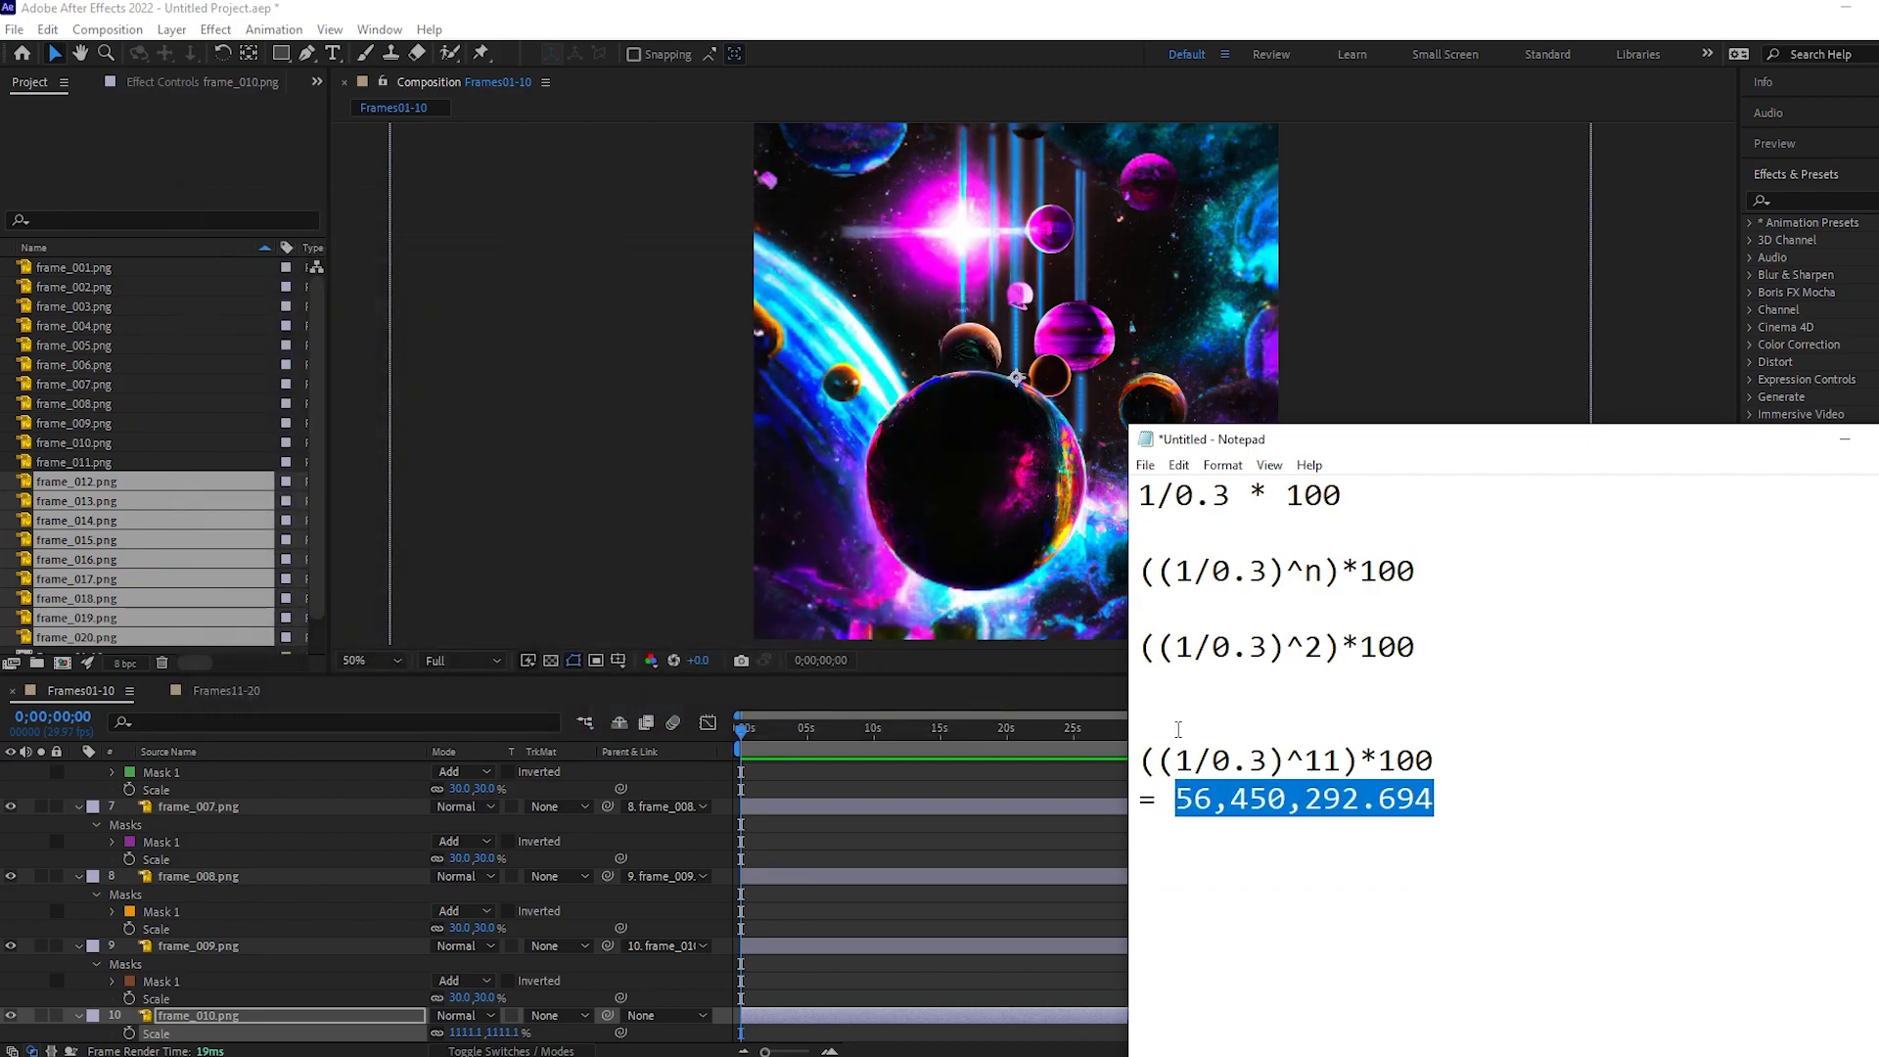
pyautogui.click(878, 19)
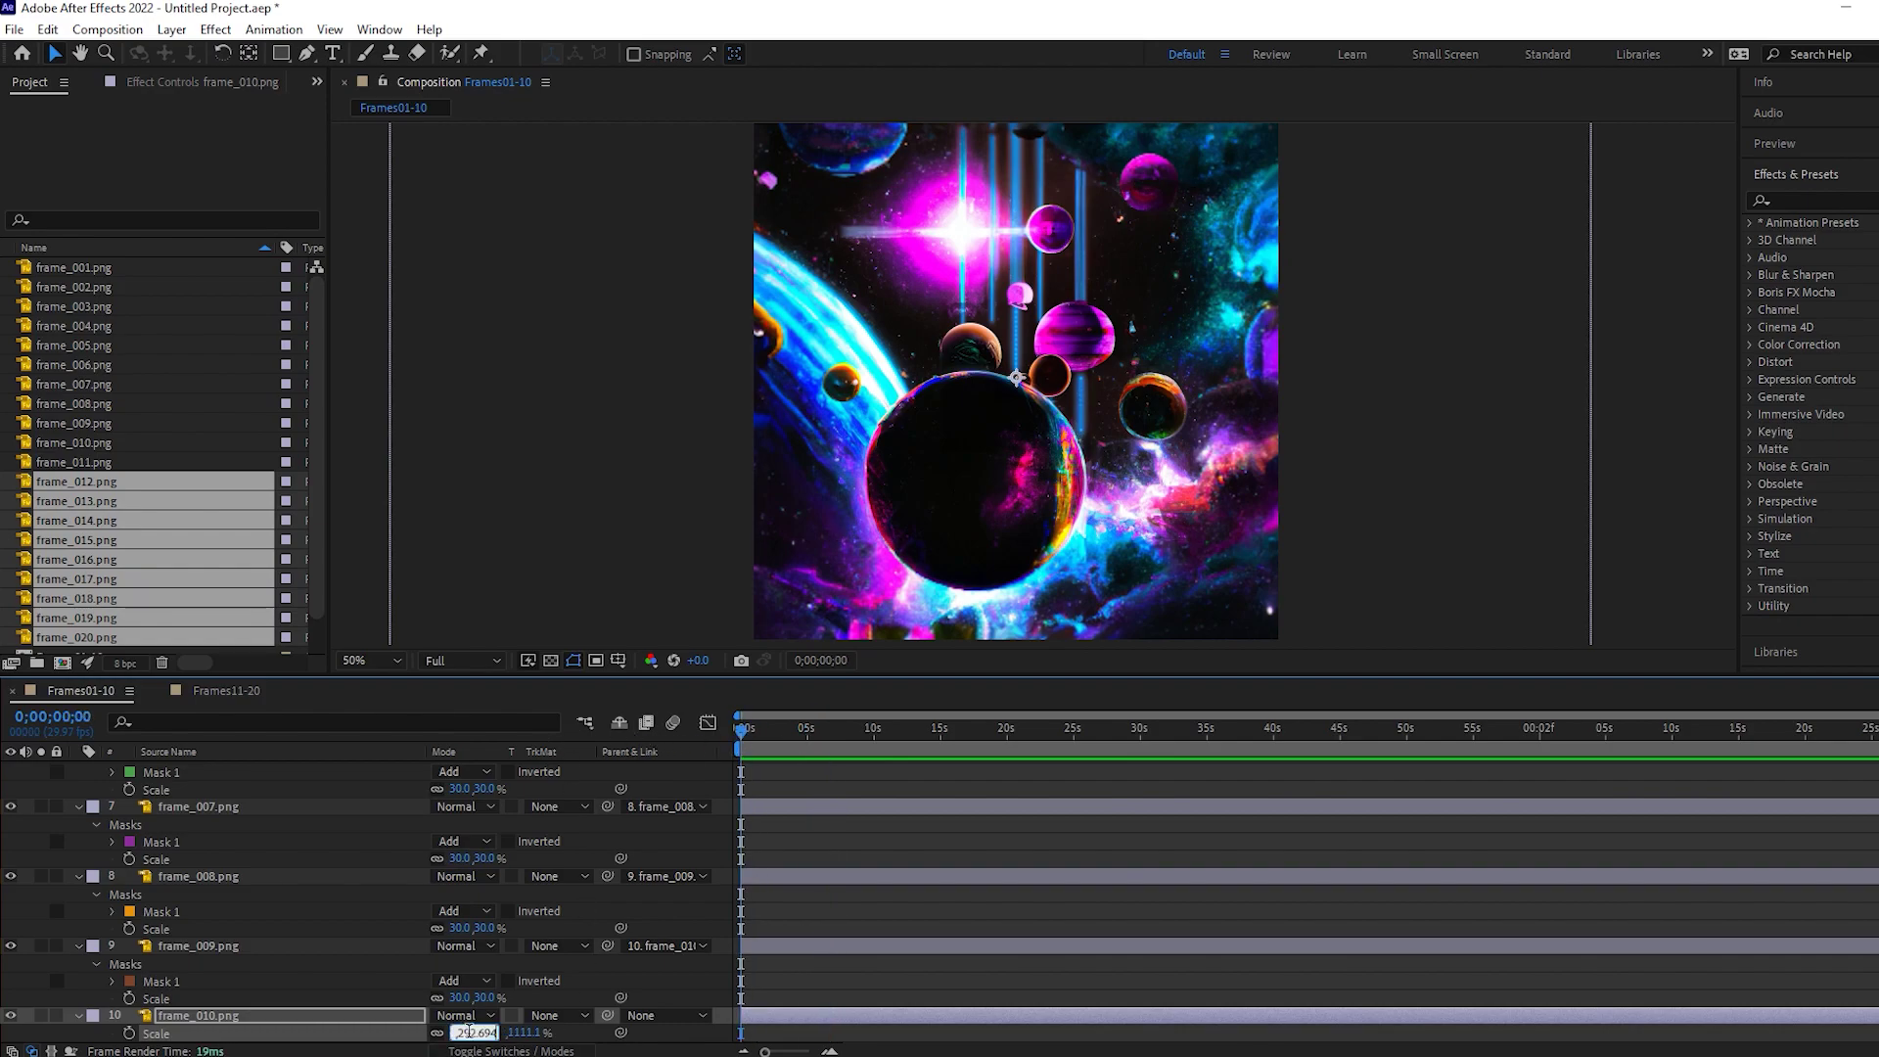
pyautogui.press('Return')
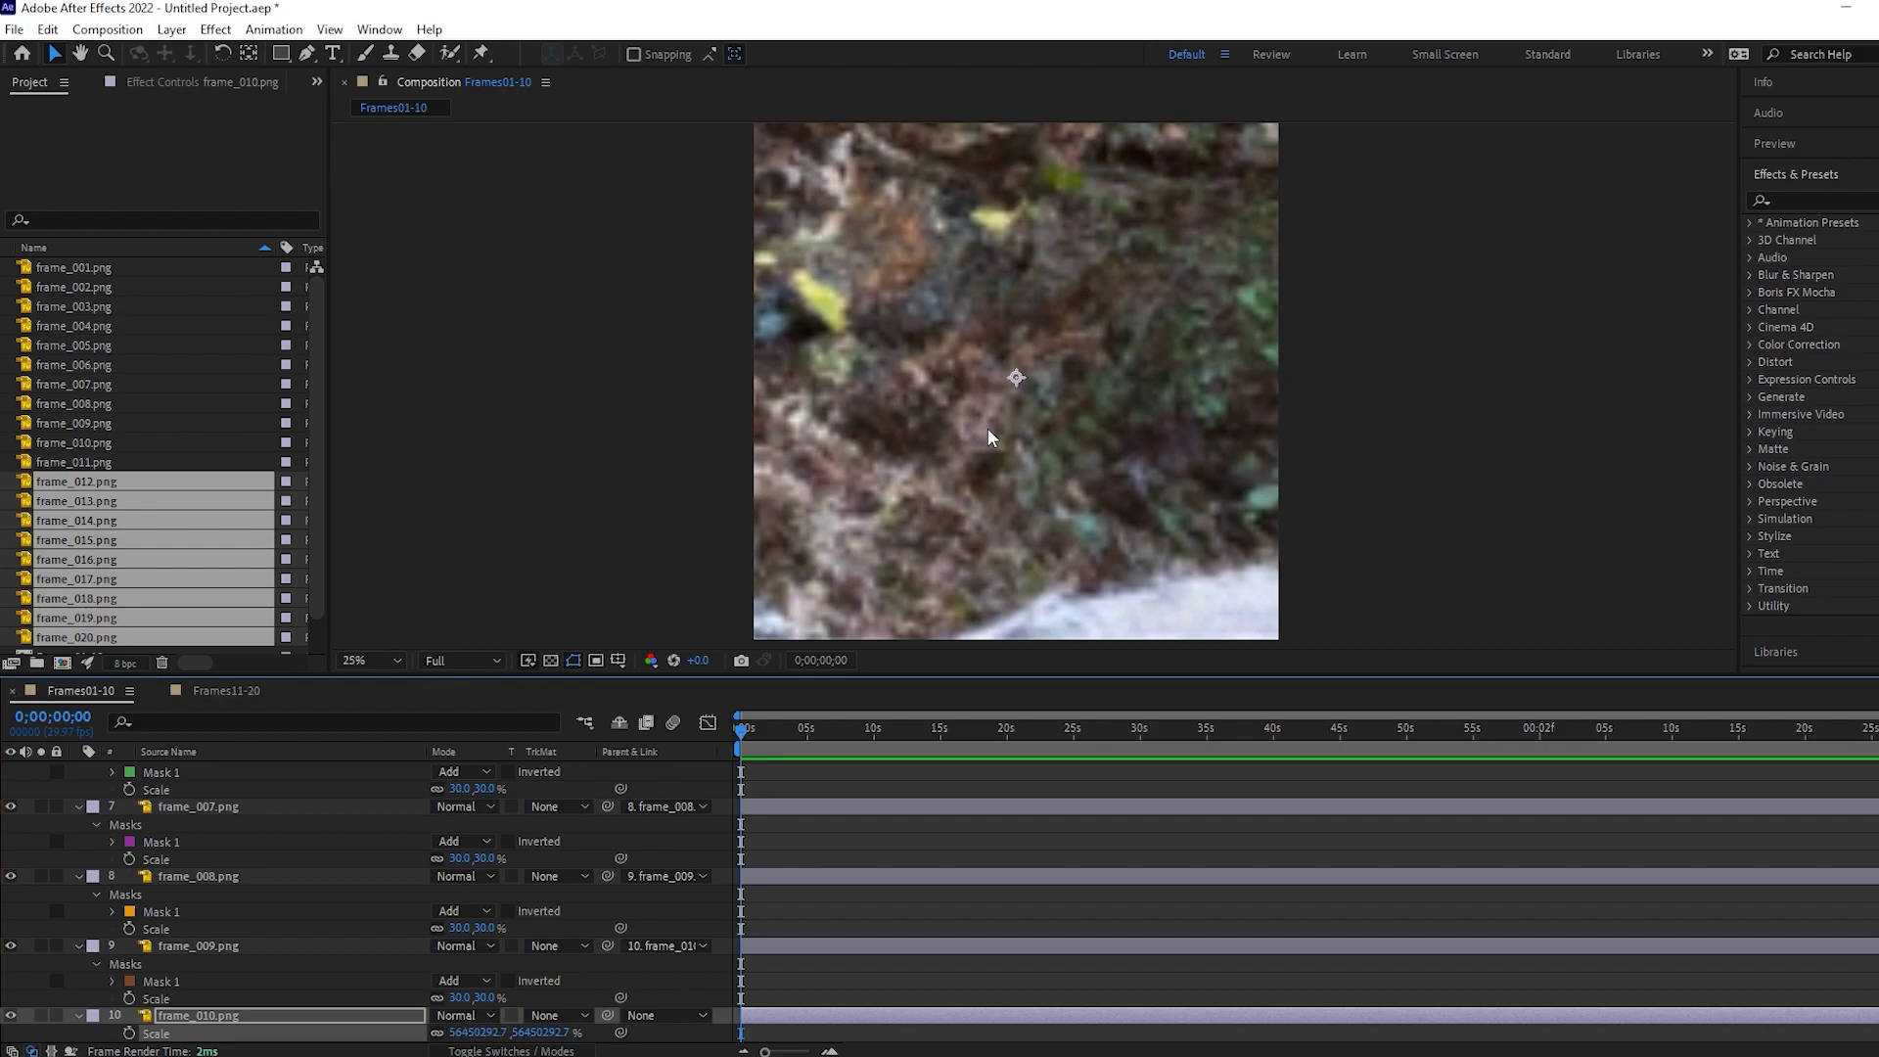
pyautogui.scroll(-2, 989, 431)
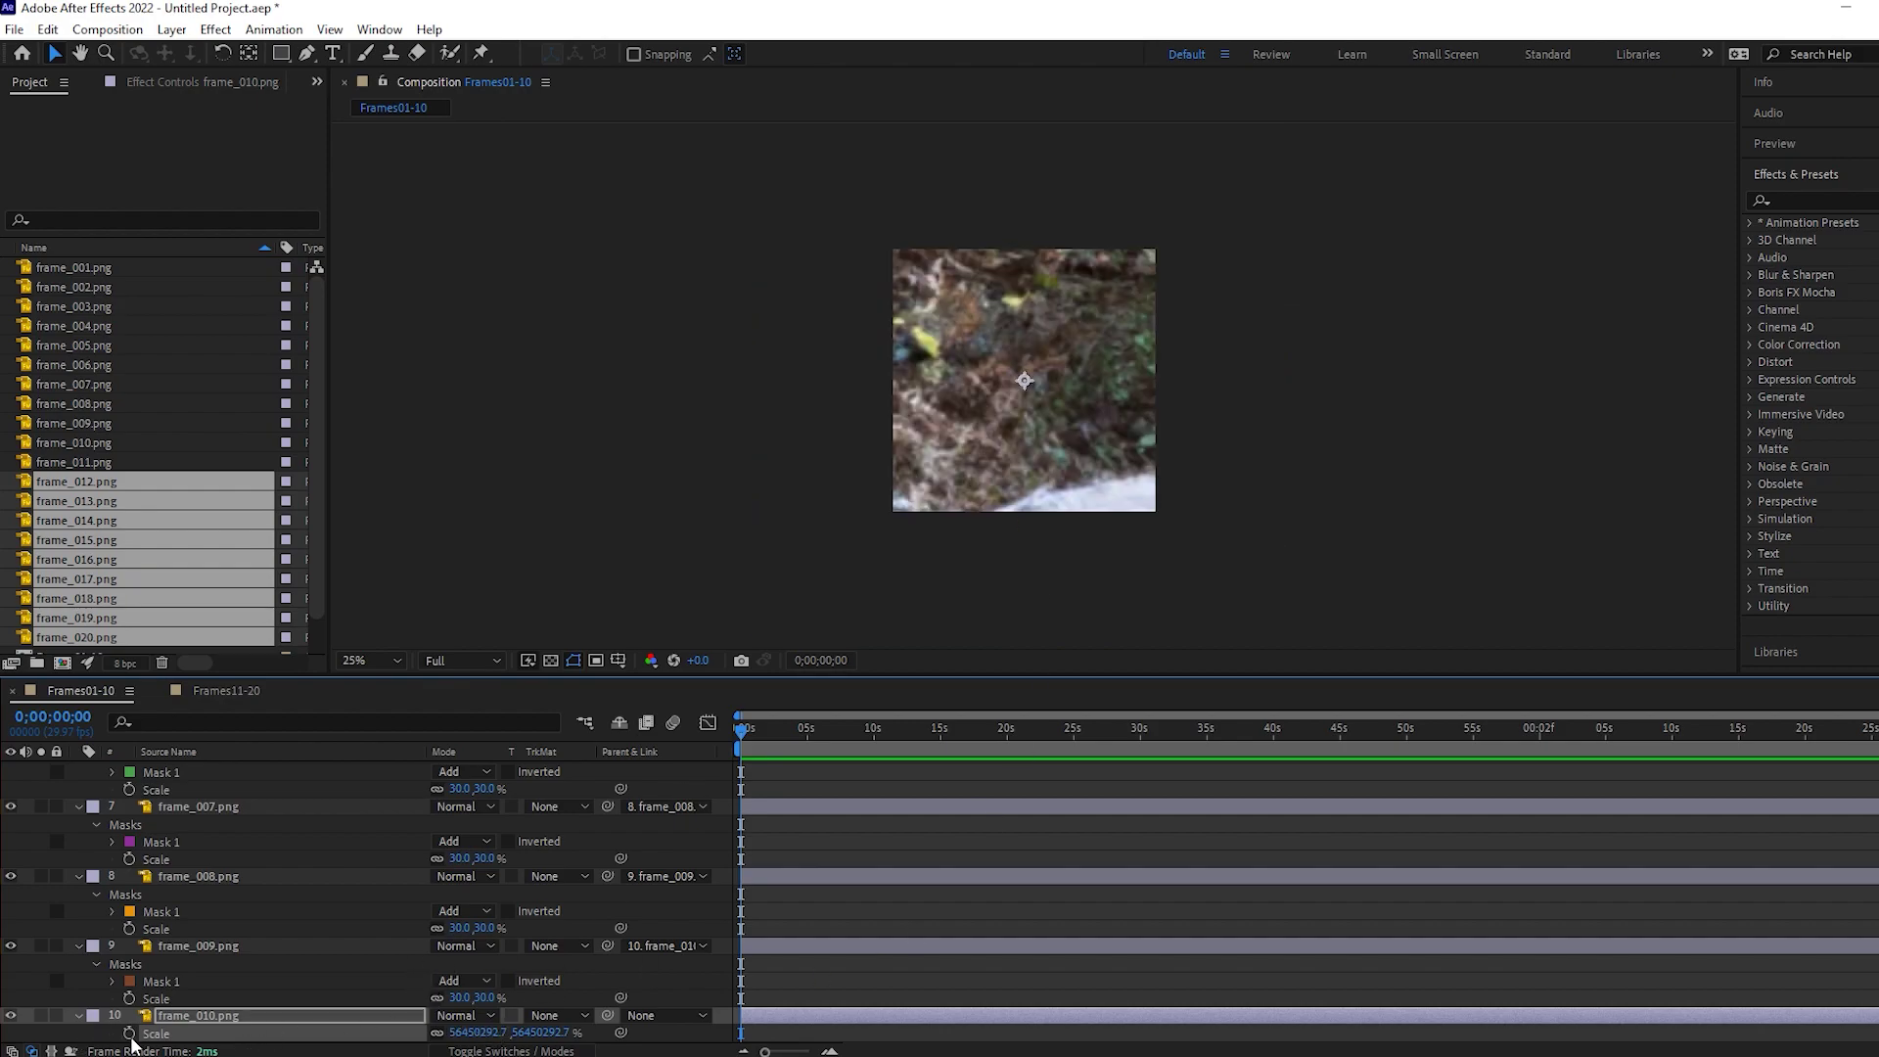
pyautogui.click(129, 1034)
# Set the Frames01-10 composition's duration to 0;00;10;01
pyautogui.click(129, 29)
pyautogui.click(156, 79)
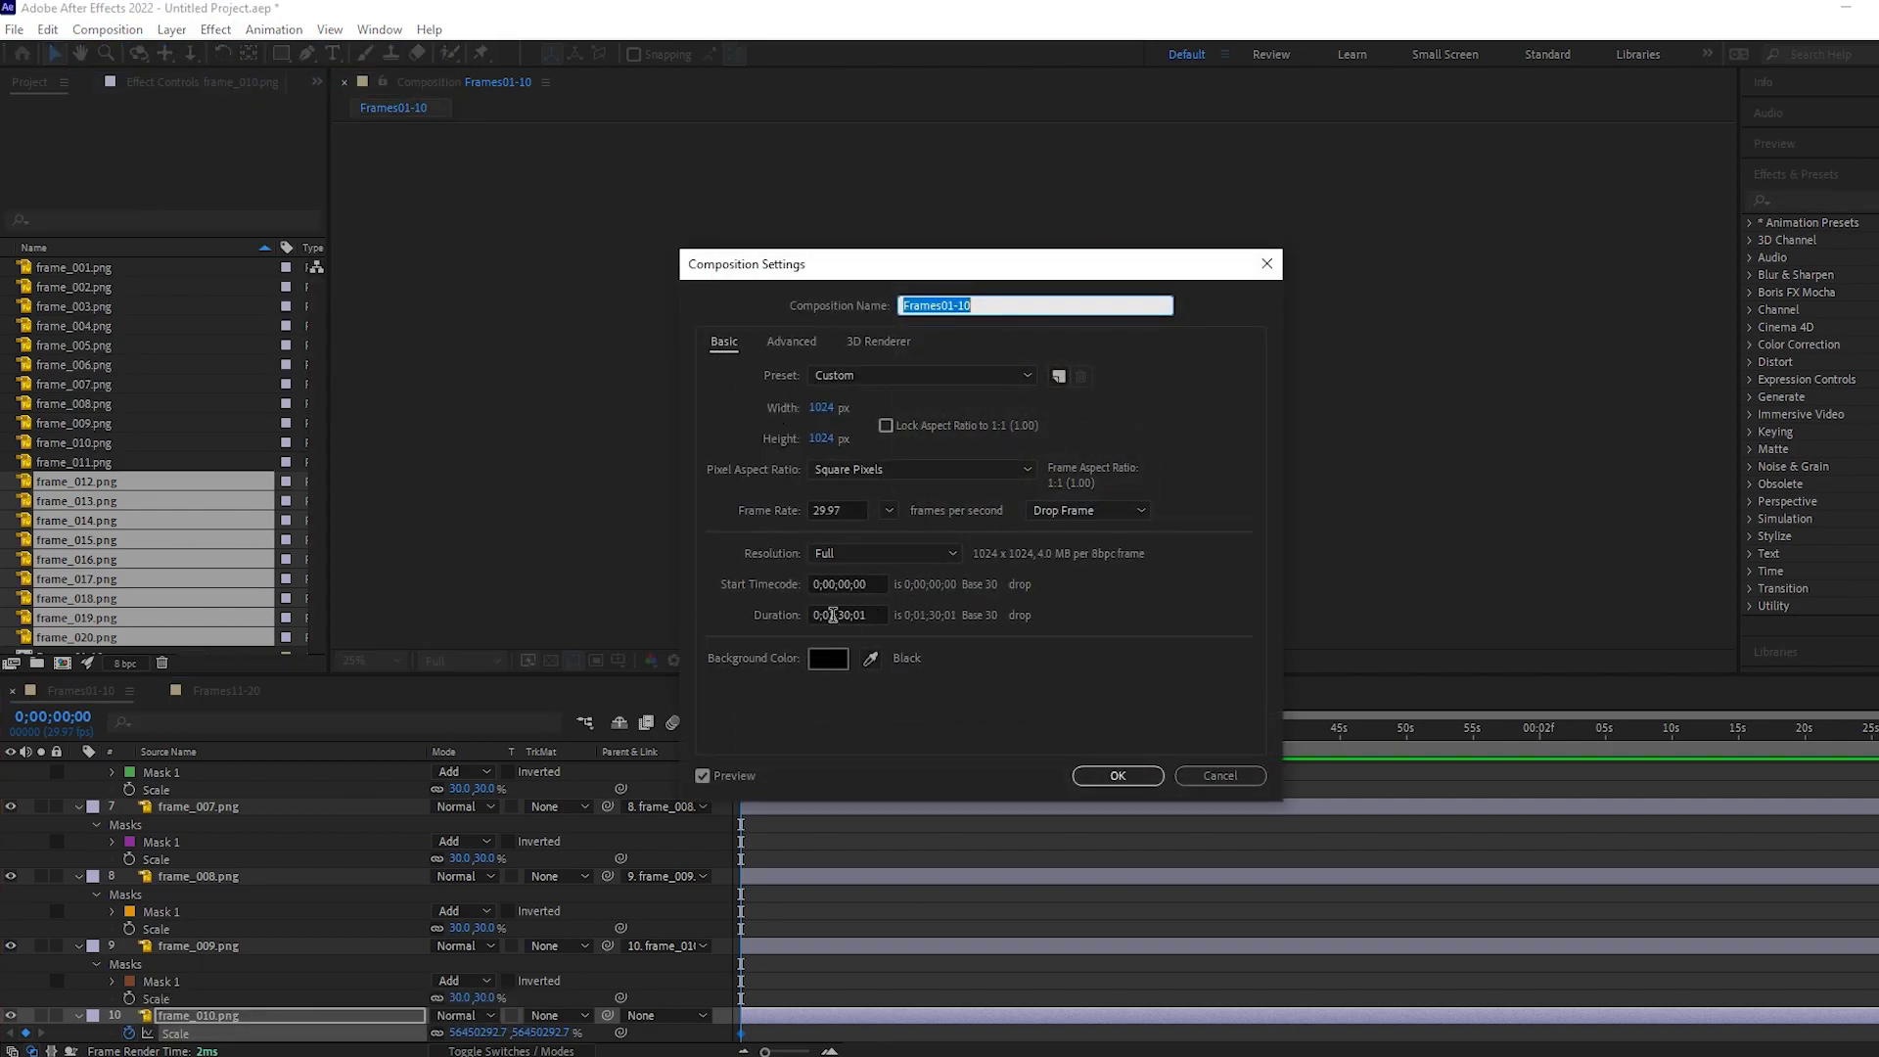
pyautogui.click(833, 615)
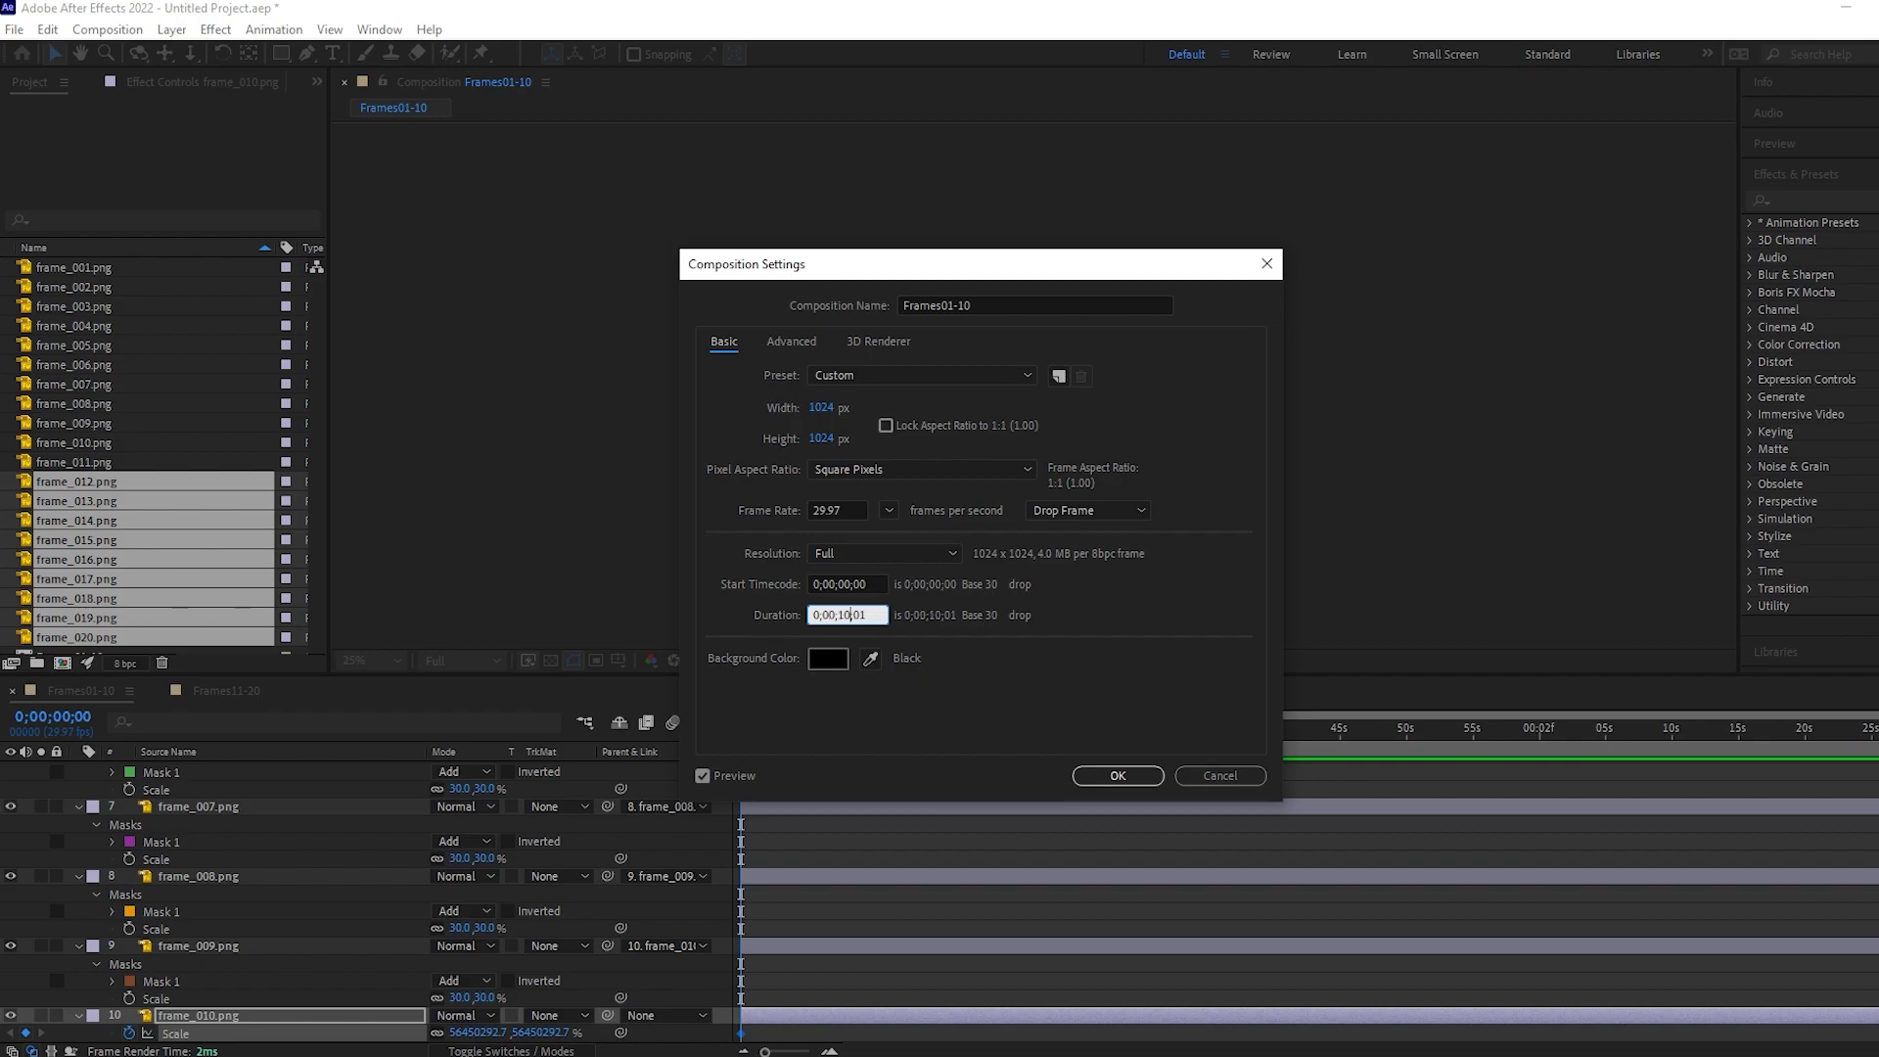
pyautogui.press('Return')
# Shorten the Frames11-20 composition's duration to ten seconds, matching Frames01-10
pyautogui.click(226, 690)
pyautogui.click(108, 29)
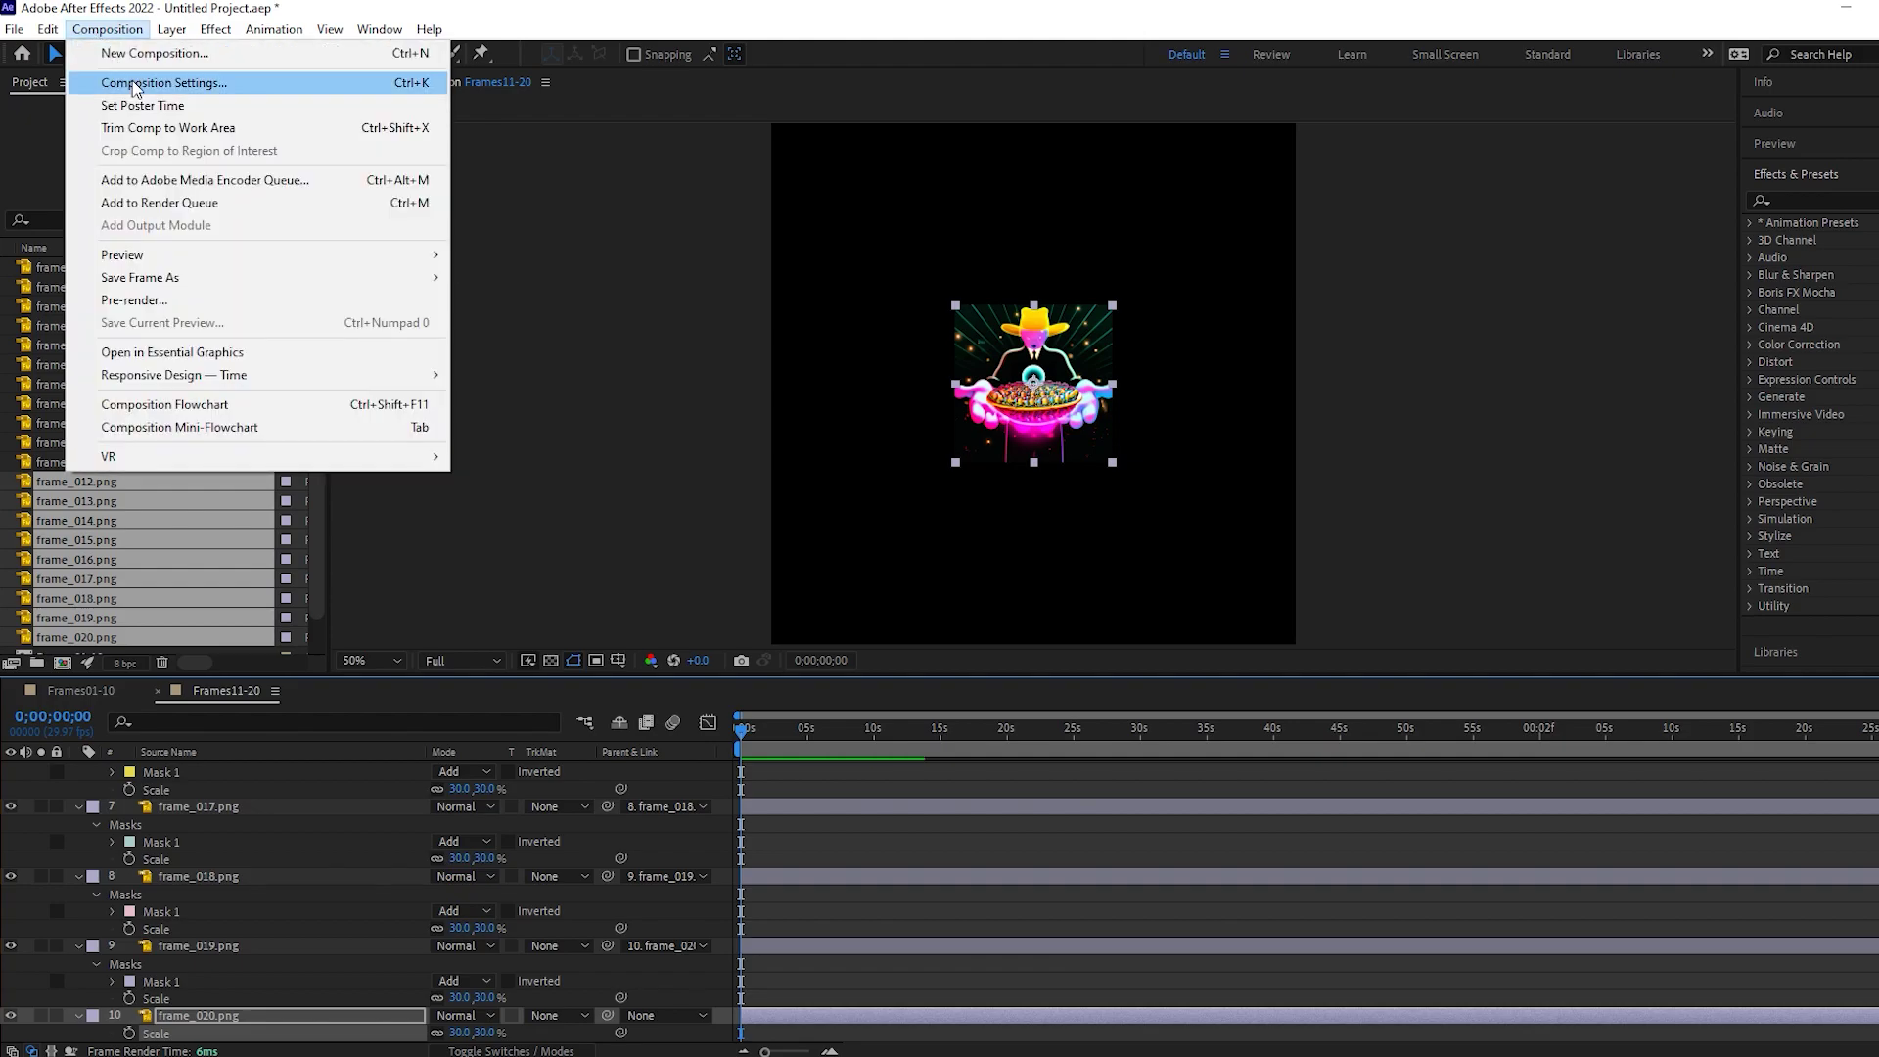
pyautogui.click(135, 84)
pyautogui.click(842, 615)
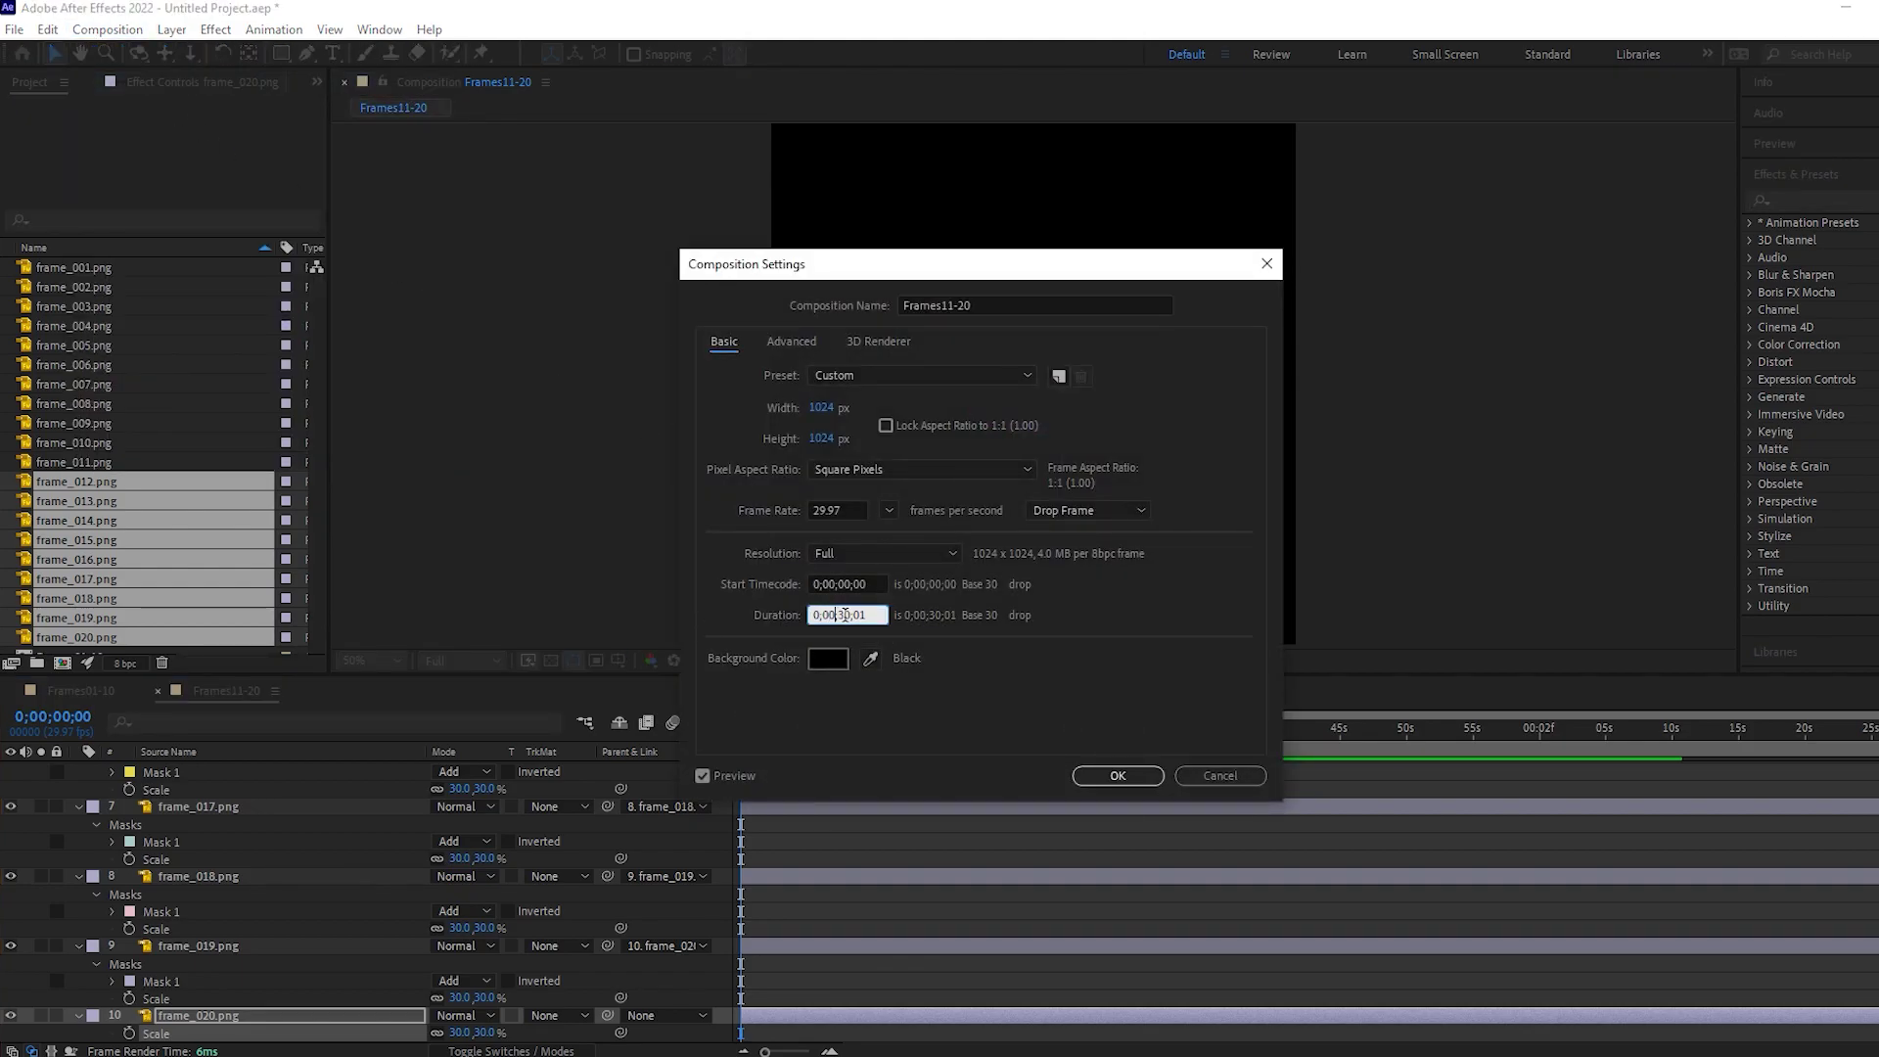
pyautogui.press('Return')
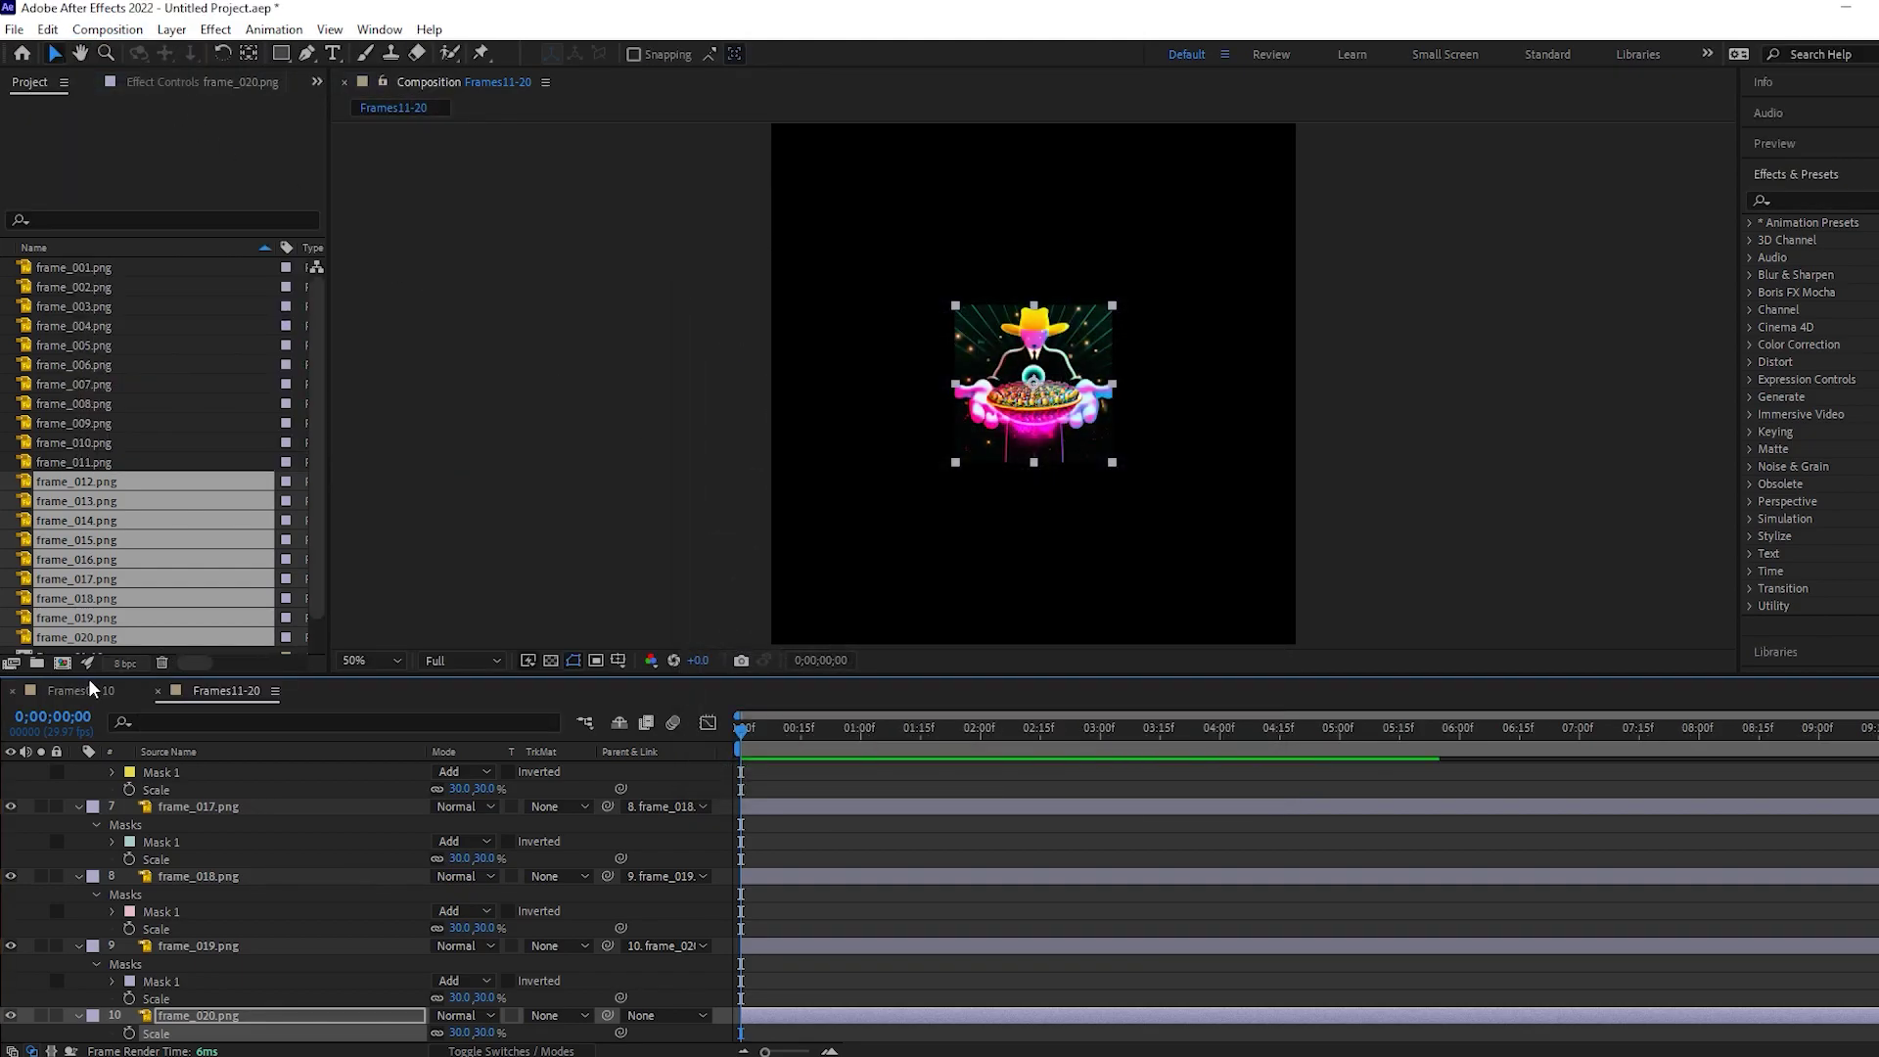
# In Frames01-10, keyframe frame_010.png's scale at 30% at 0;00;10;00 and preview the zoom
pyautogui.click(86, 688)
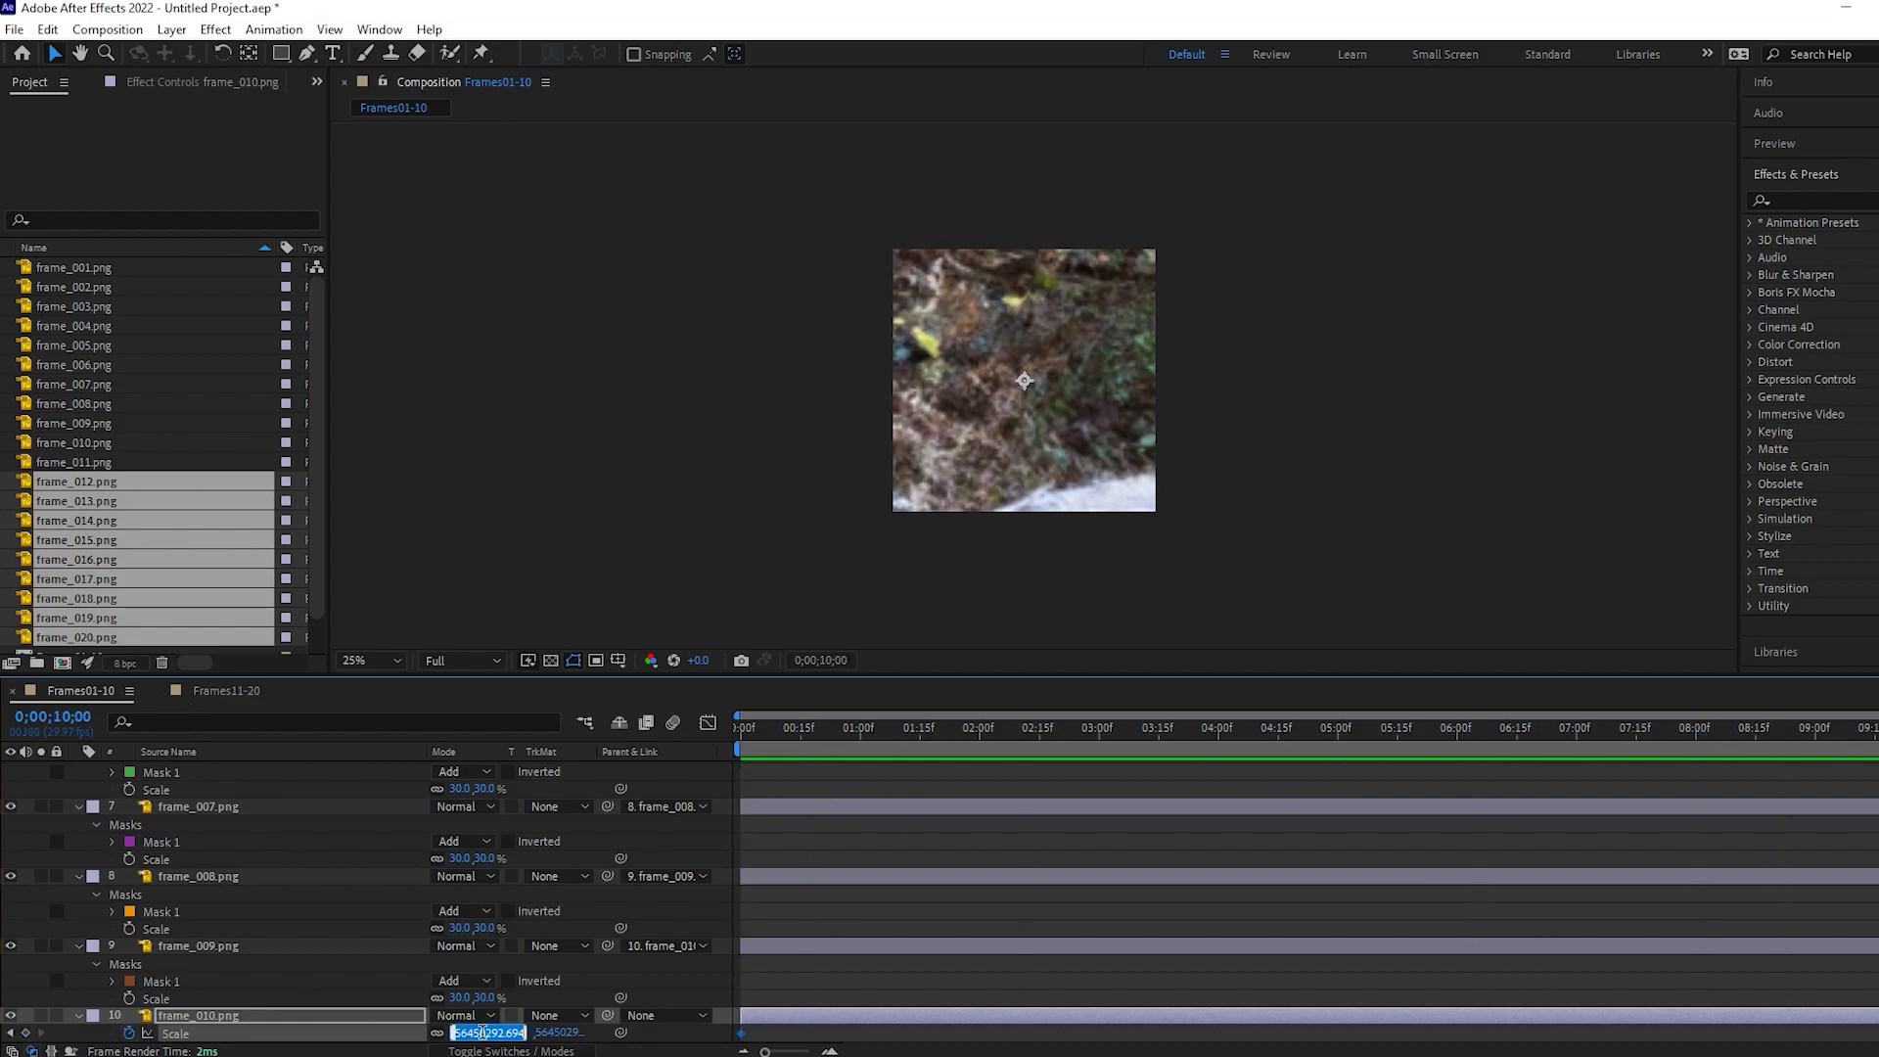
pyautogui.write('30')
pyautogui.press('Return')
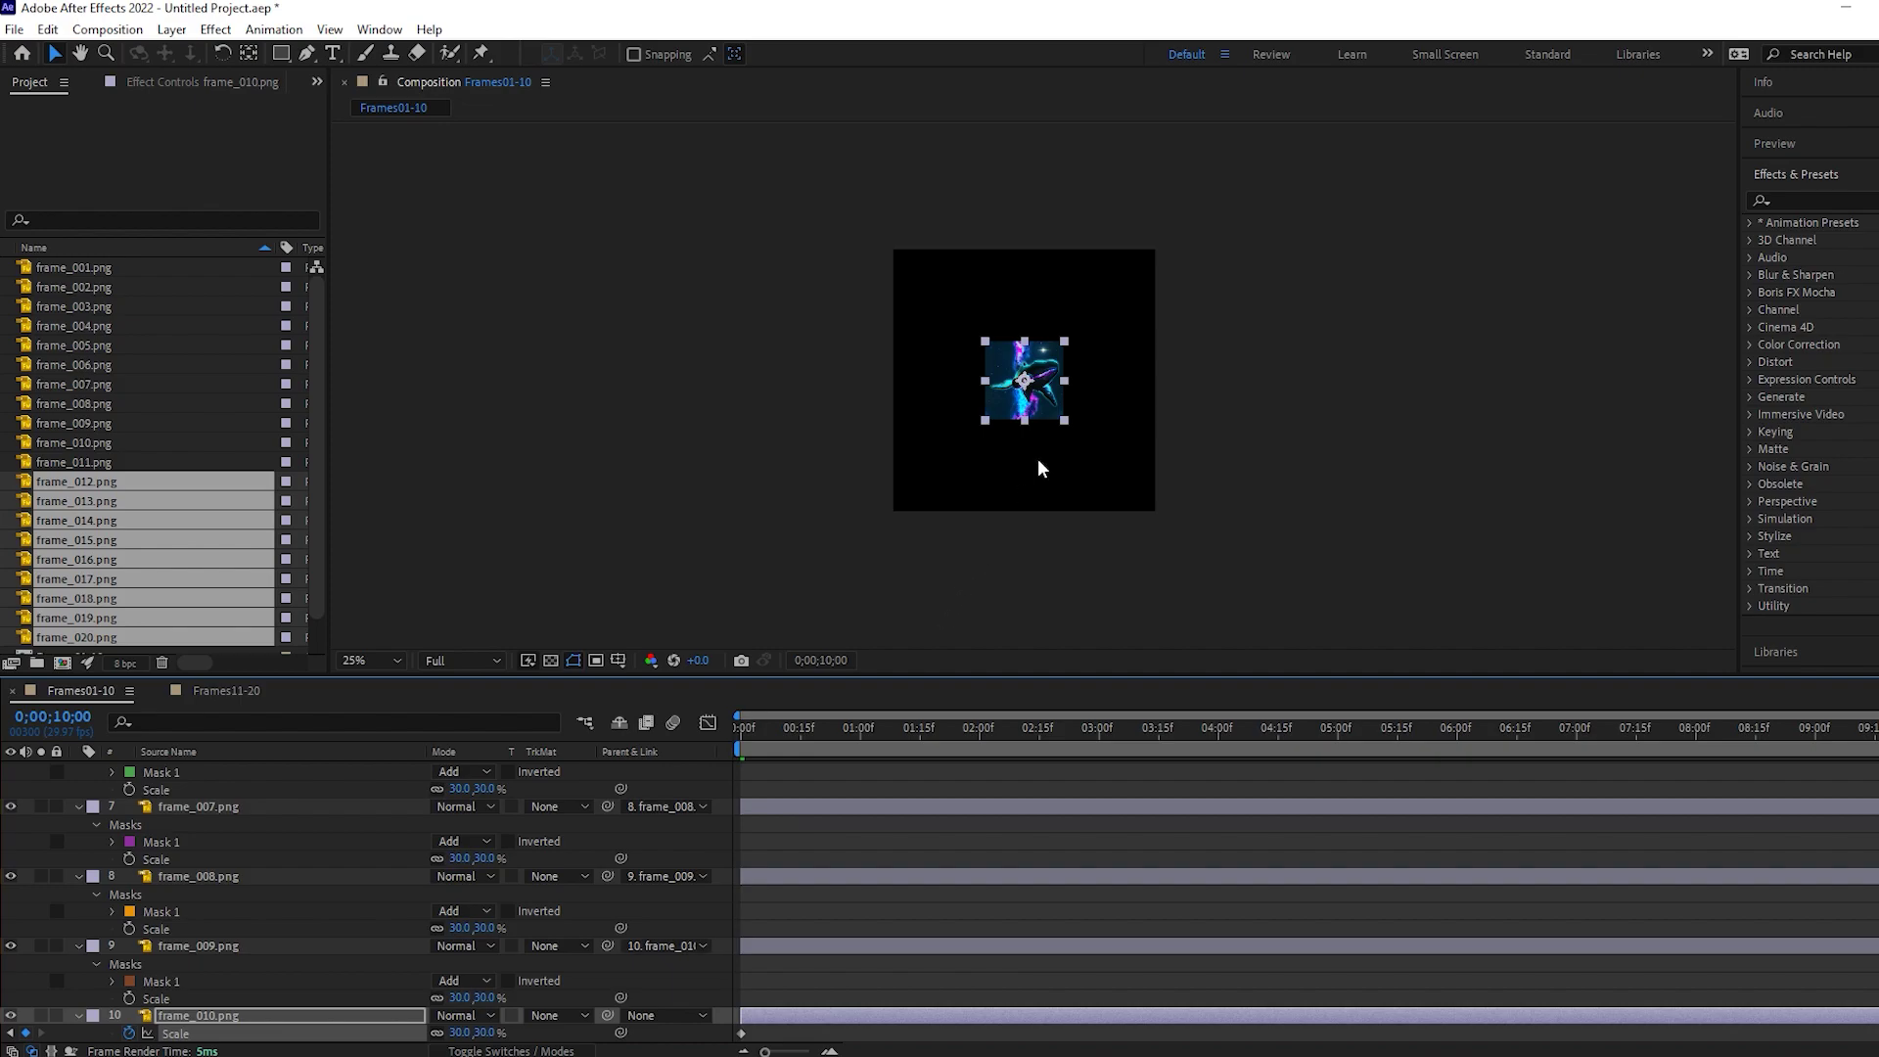
pyautogui.press('.')
pyautogui.press('space')
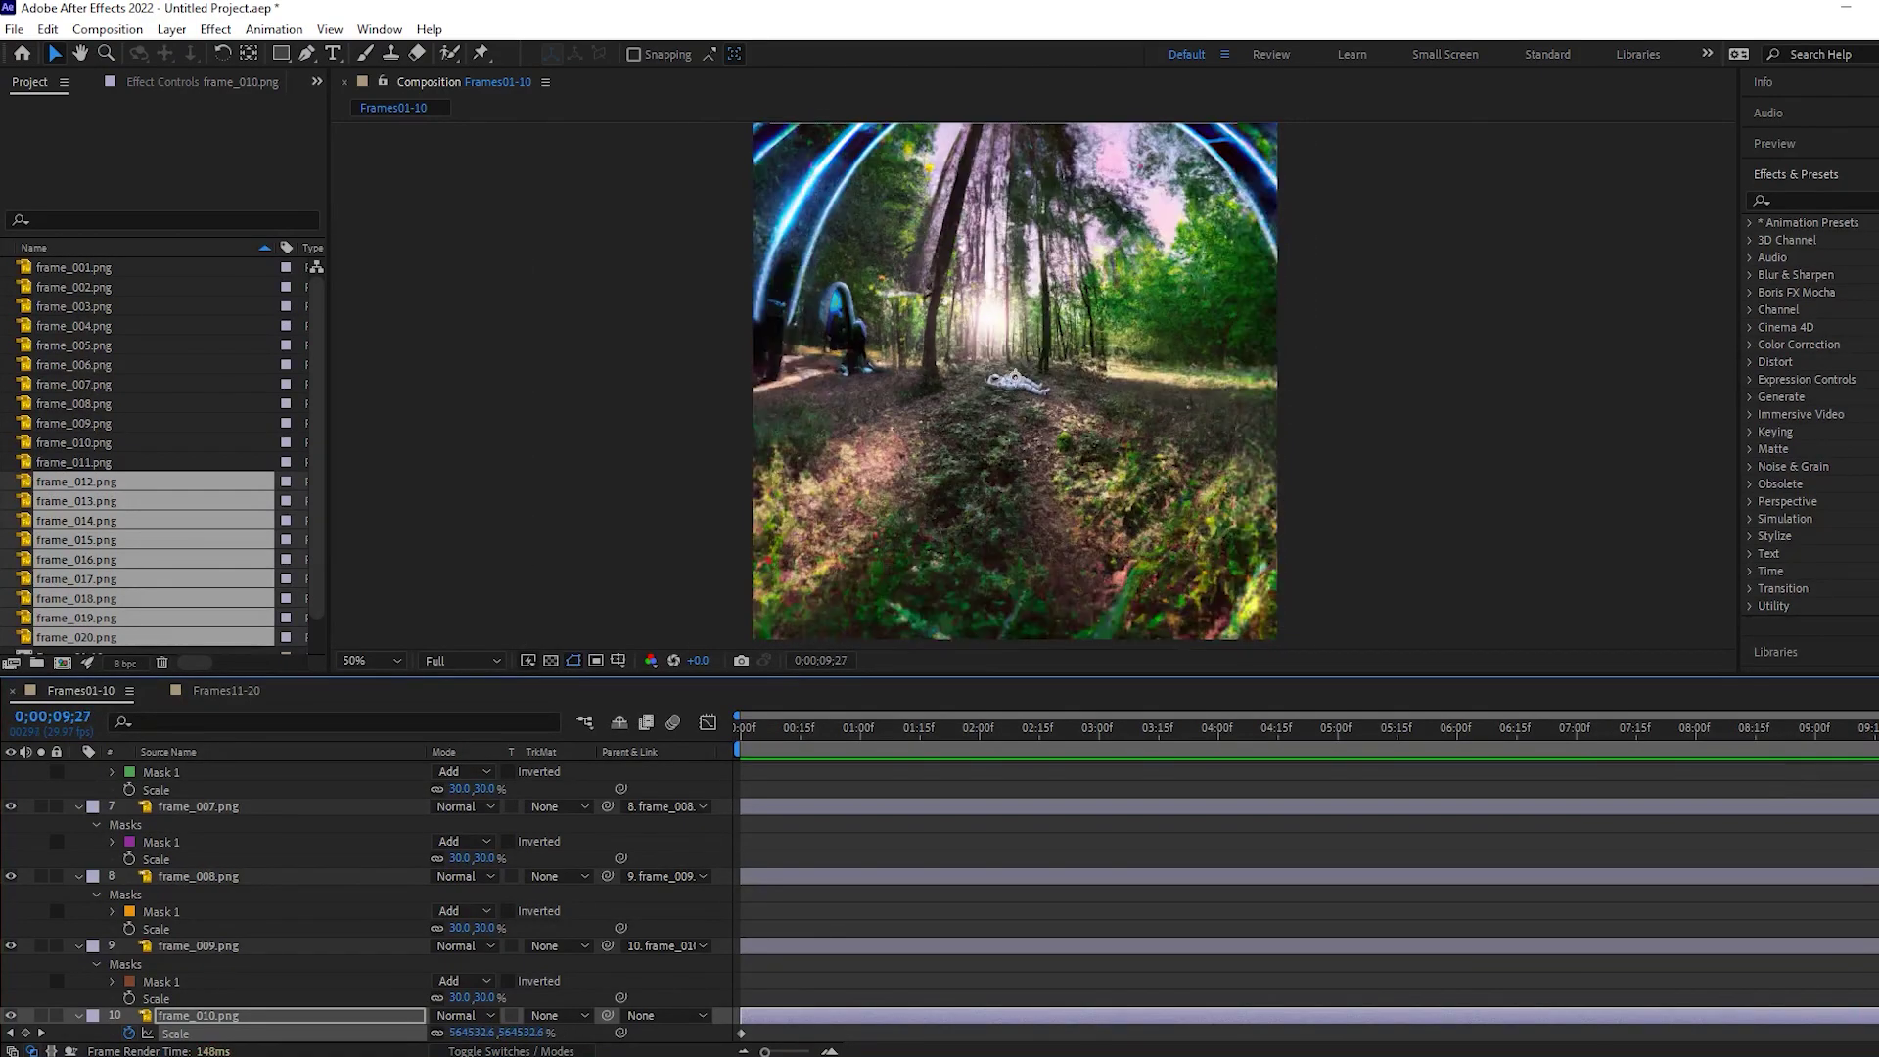
# Apply the Exponential Scale keyframe assistant to both frame_010.png scale keyframes and scrub through the resulting zoom
pyautogui.click(1720, 1025)
pyautogui.moveTo(734, 1027); pyautogui.dragTo(1878, 1041)
pyautogui.rightClick(1878, 1034)
pyautogui.moveTo(1811, 1018)
pyautogui.click(1497, 961)
pyautogui.click(1498, 963)
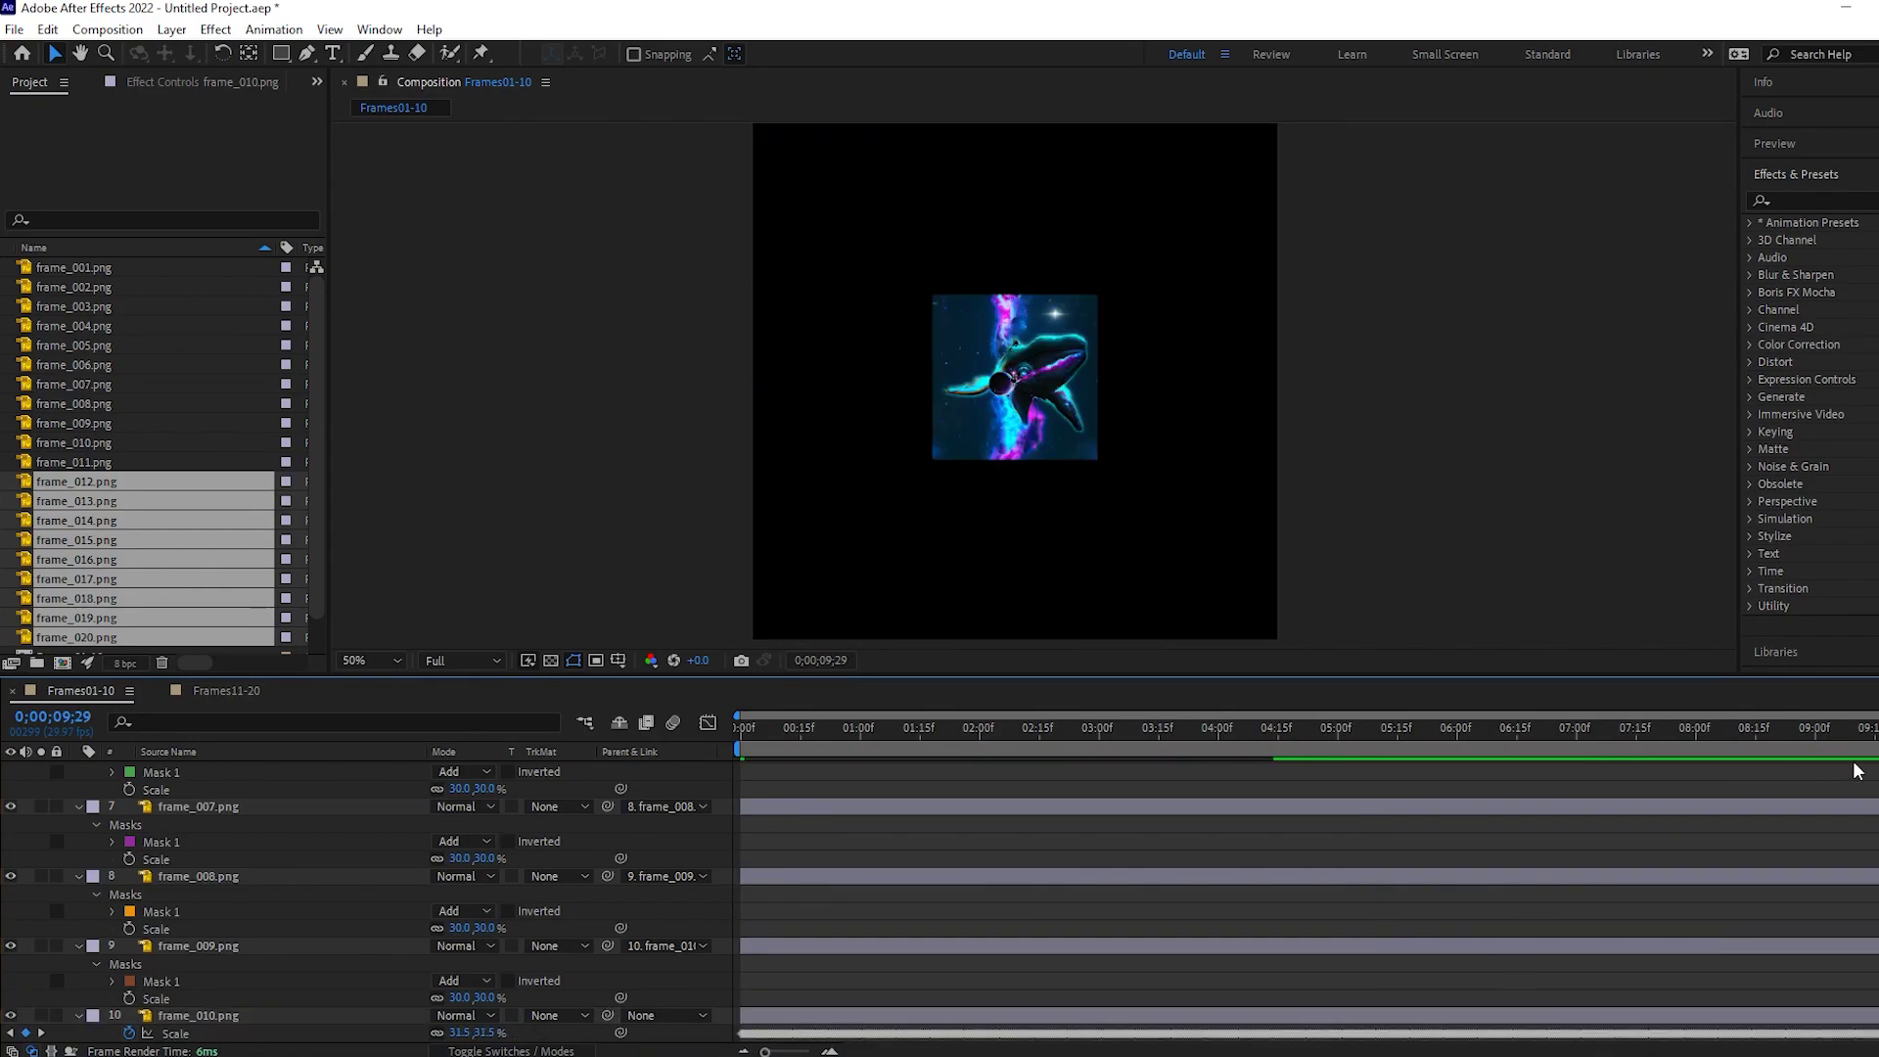
pyautogui.moveTo(1878, 735); pyautogui.dragTo(969, 800)
# In Frames11-20, keyframe frame_020.png's scale at 56,450,292.694% at the start and move the current time to 0;00;09;29
pyautogui.click(227, 691)
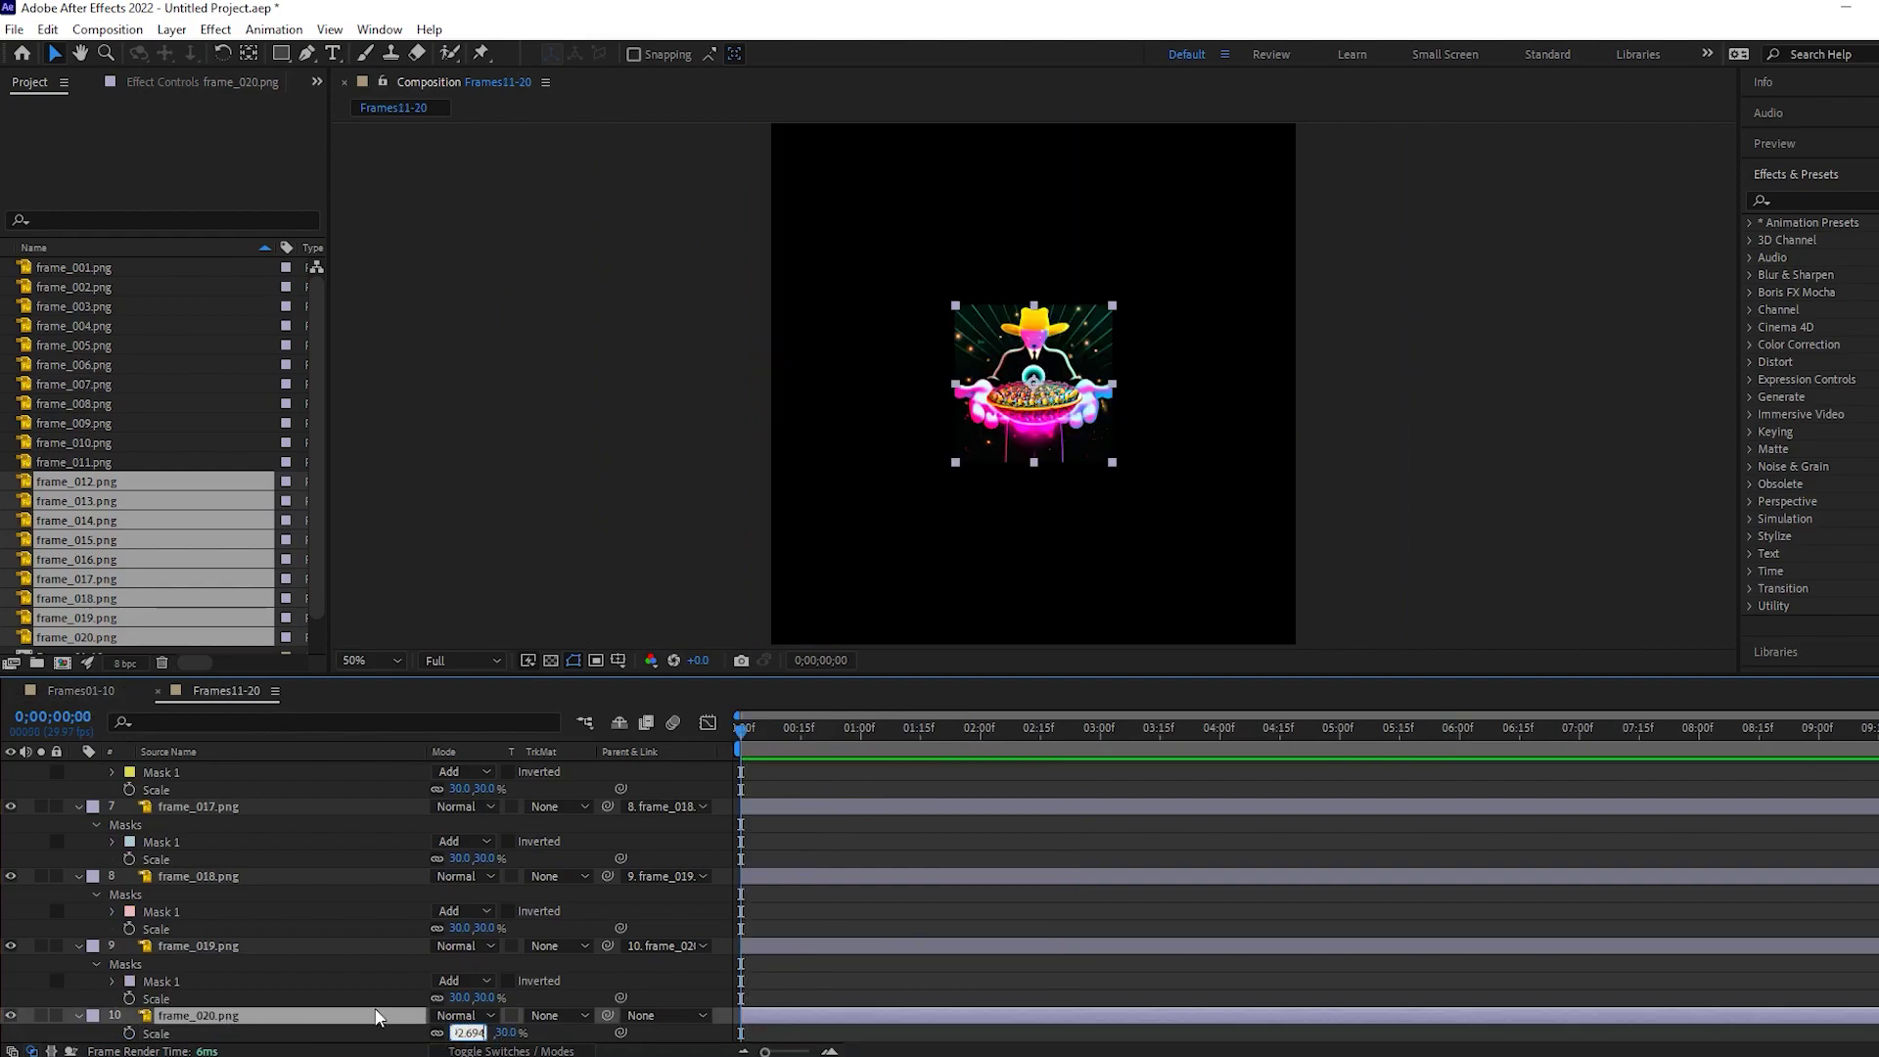
pyautogui.press('Return')
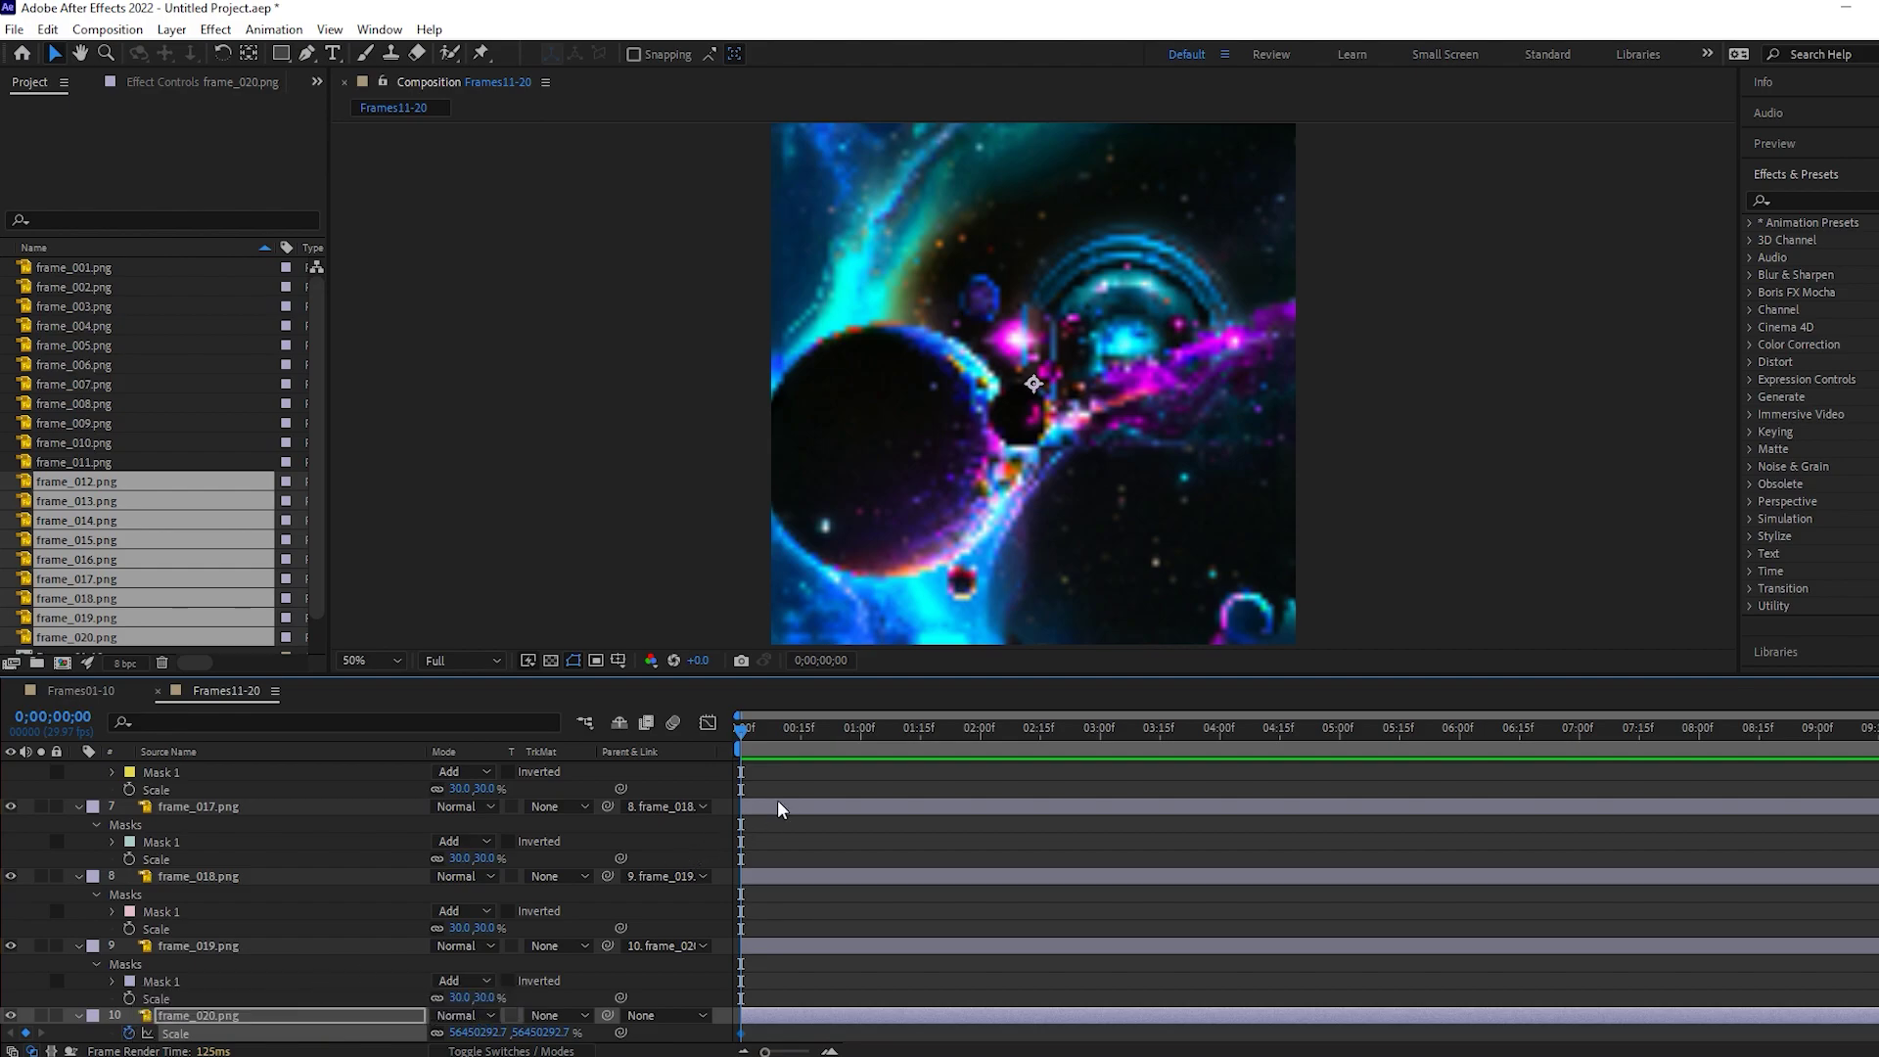
pyautogui.click(953, 730)
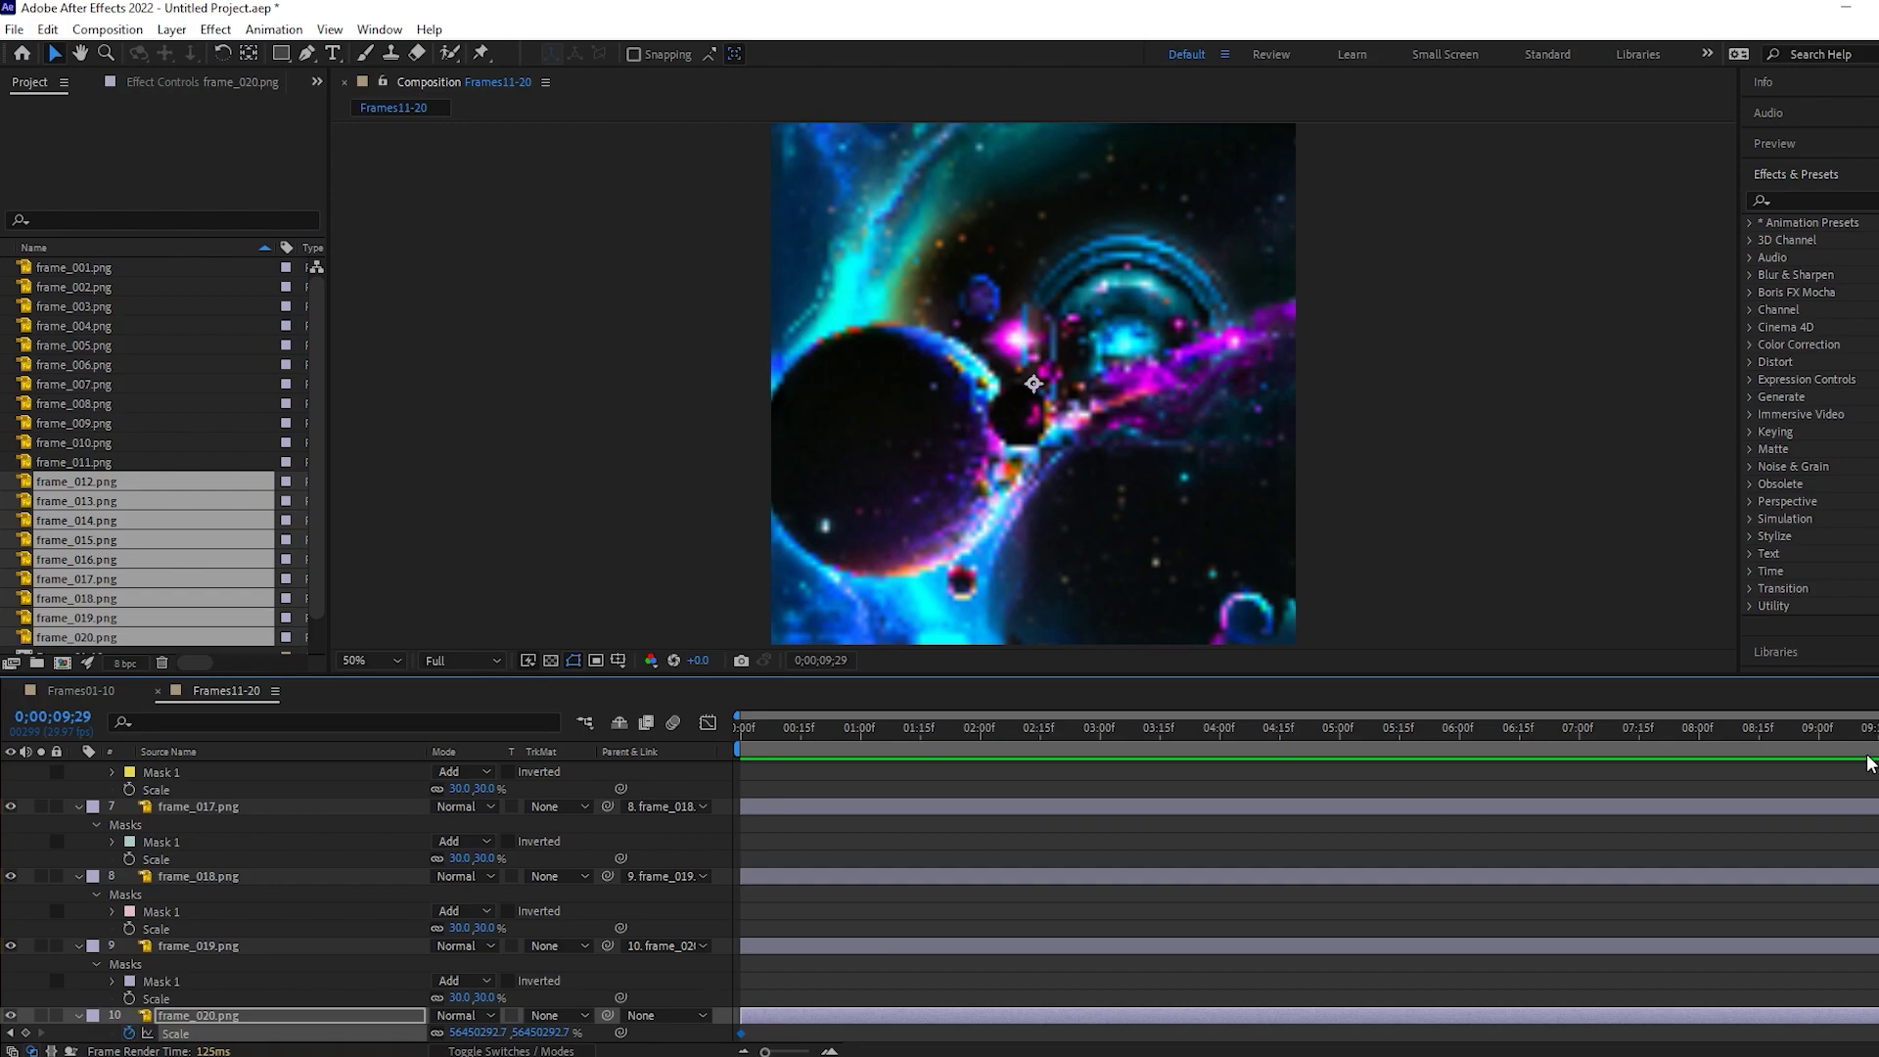
# Keyframe frame_020.png's scale at 30% at 0;00;09;29 in Frames11-20 and scrub back through the zoom
pyautogui.write('3')
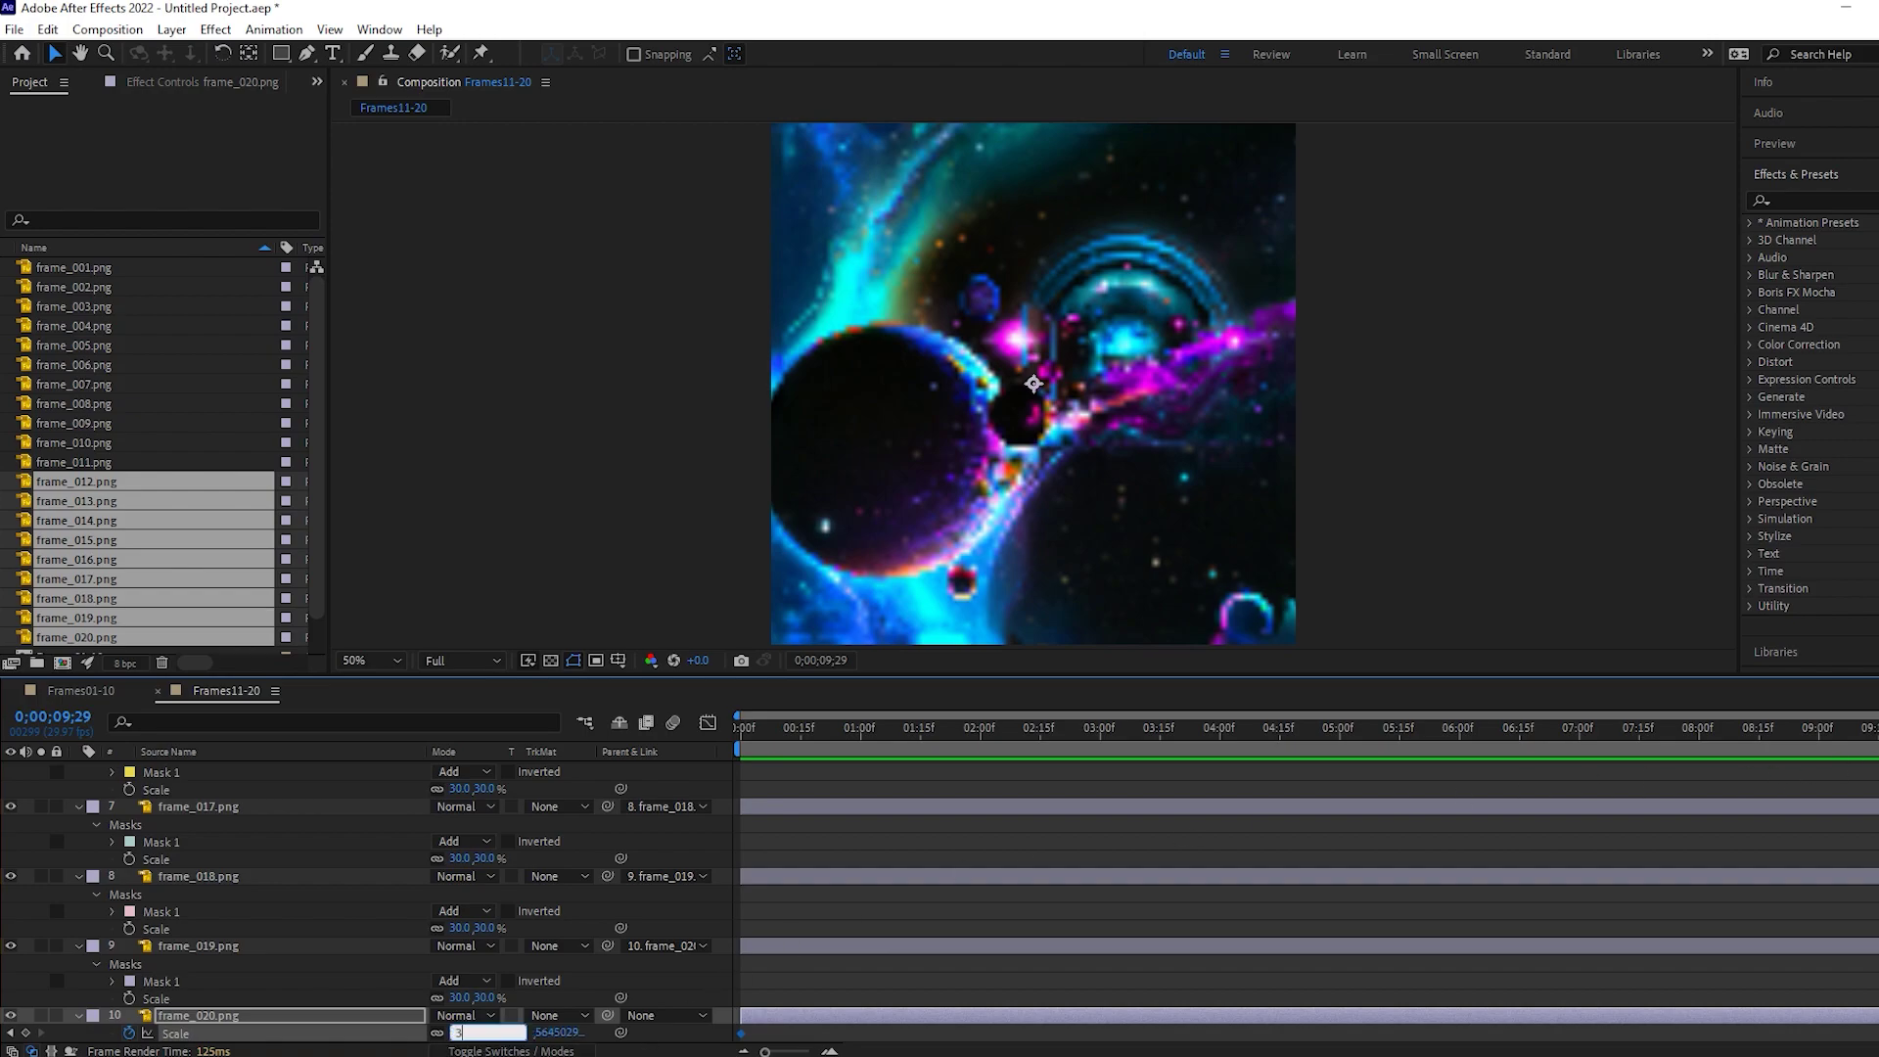
pyautogui.write('0')
pyautogui.press('Return')
pyautogui.moveTo(1877, 732); pyautogui.dragTo(982, 738)
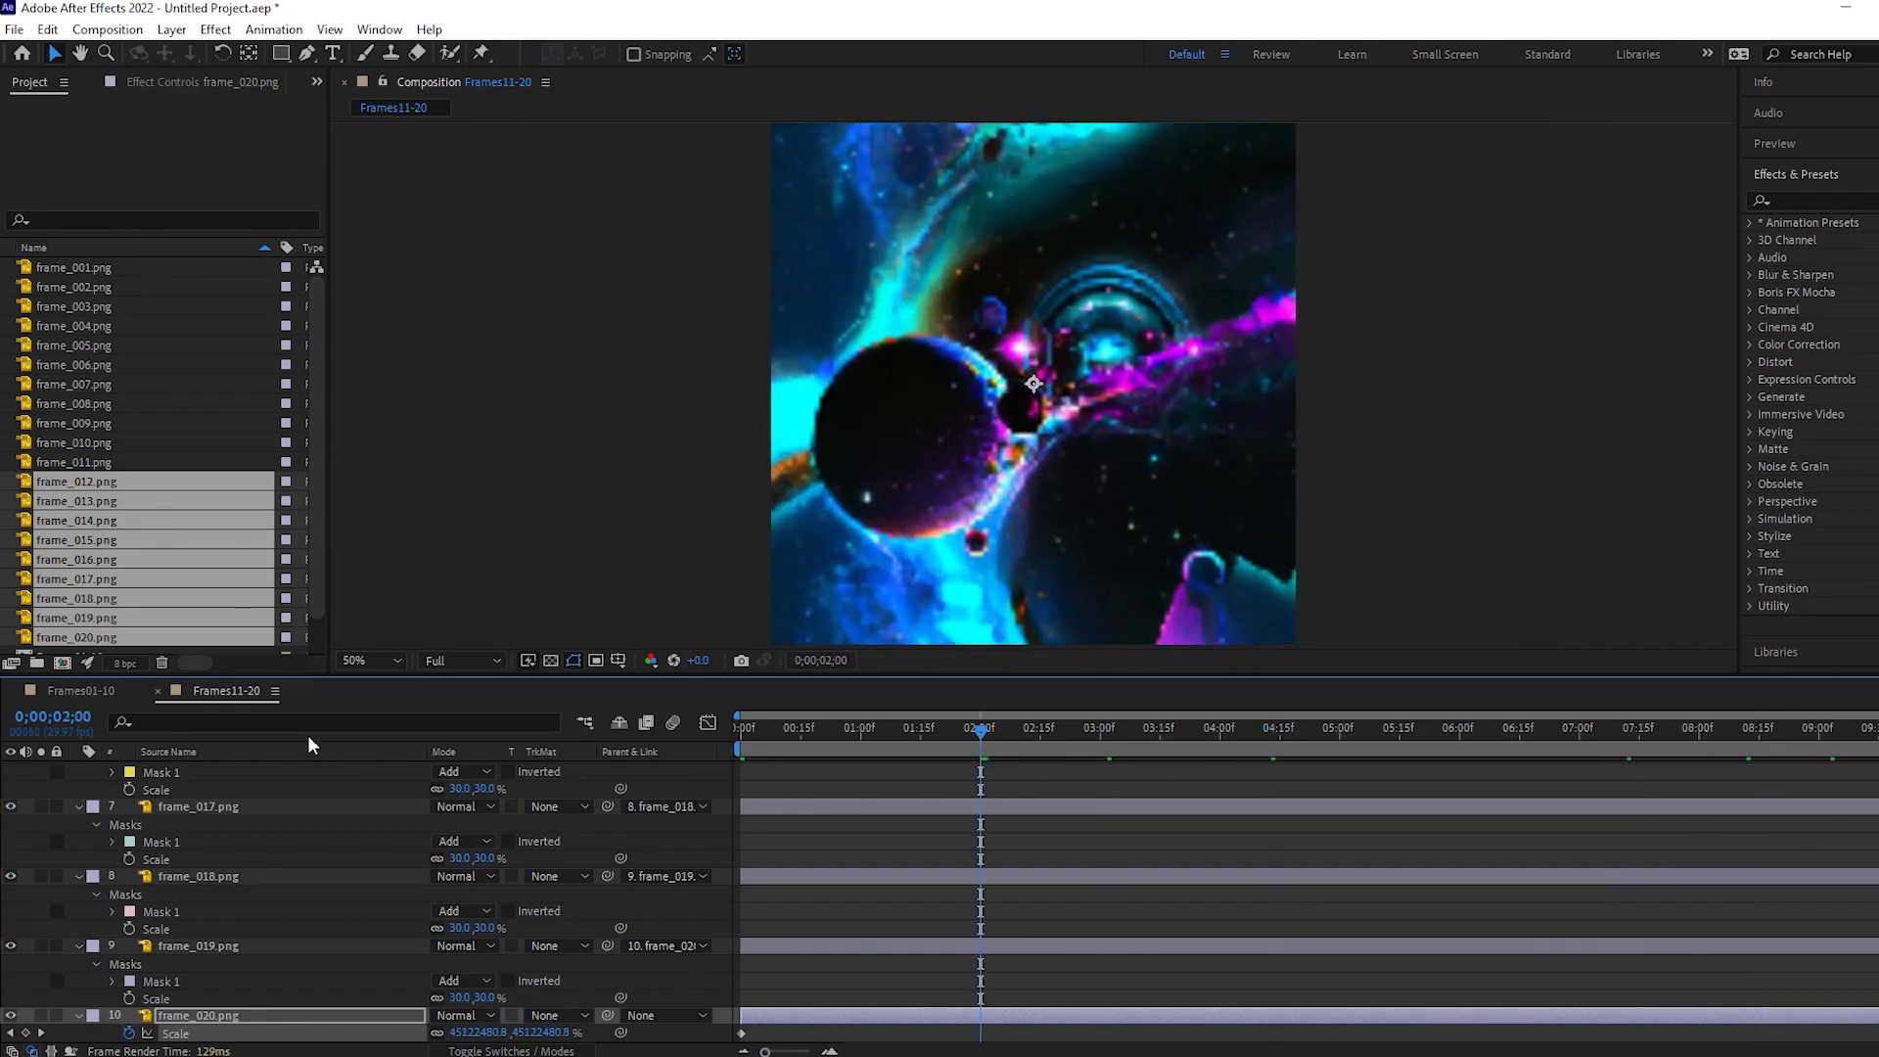
# Apply the Exponential Scale keyframe assistant to frame_020.png's two scale keyframes and scrub through the Frames11-20 zoom
pyautogui.rightClick(1726, 1033)
pyautogui.moveTo(1811, 1021)
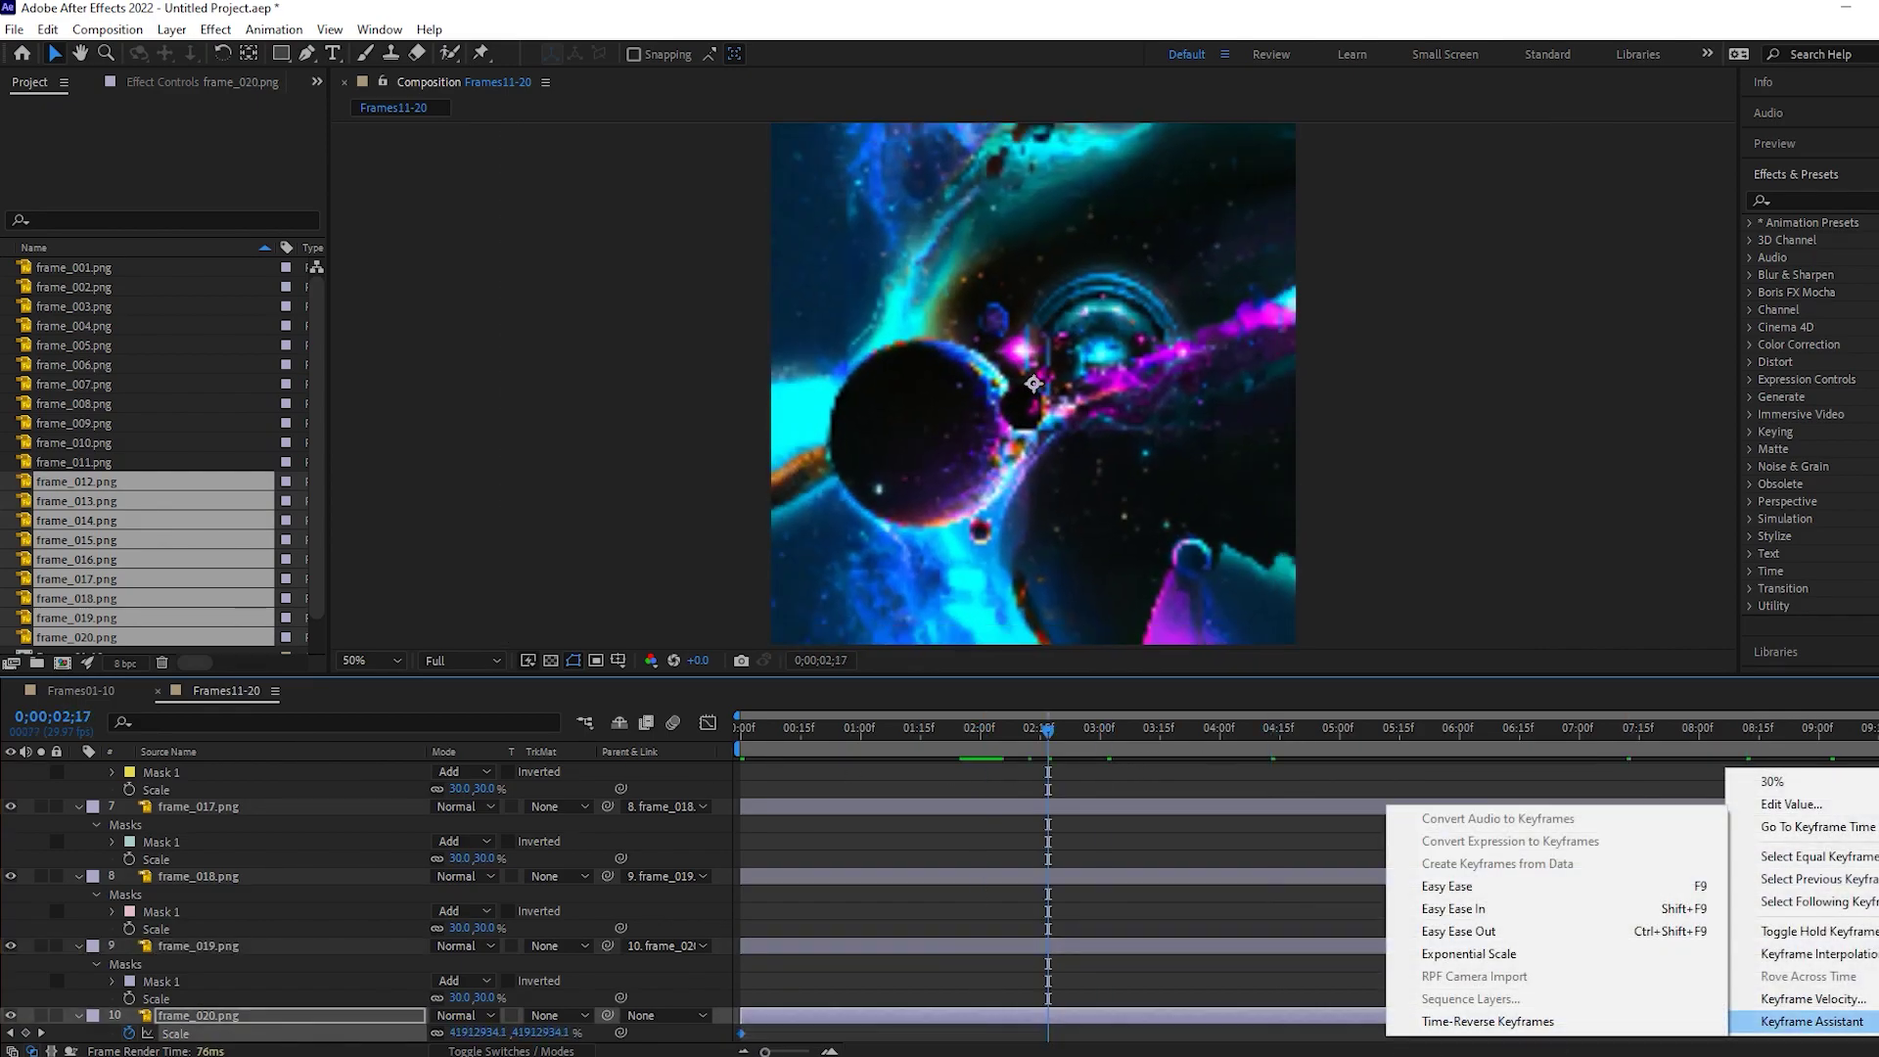
pyautogui.click(1470, 954)
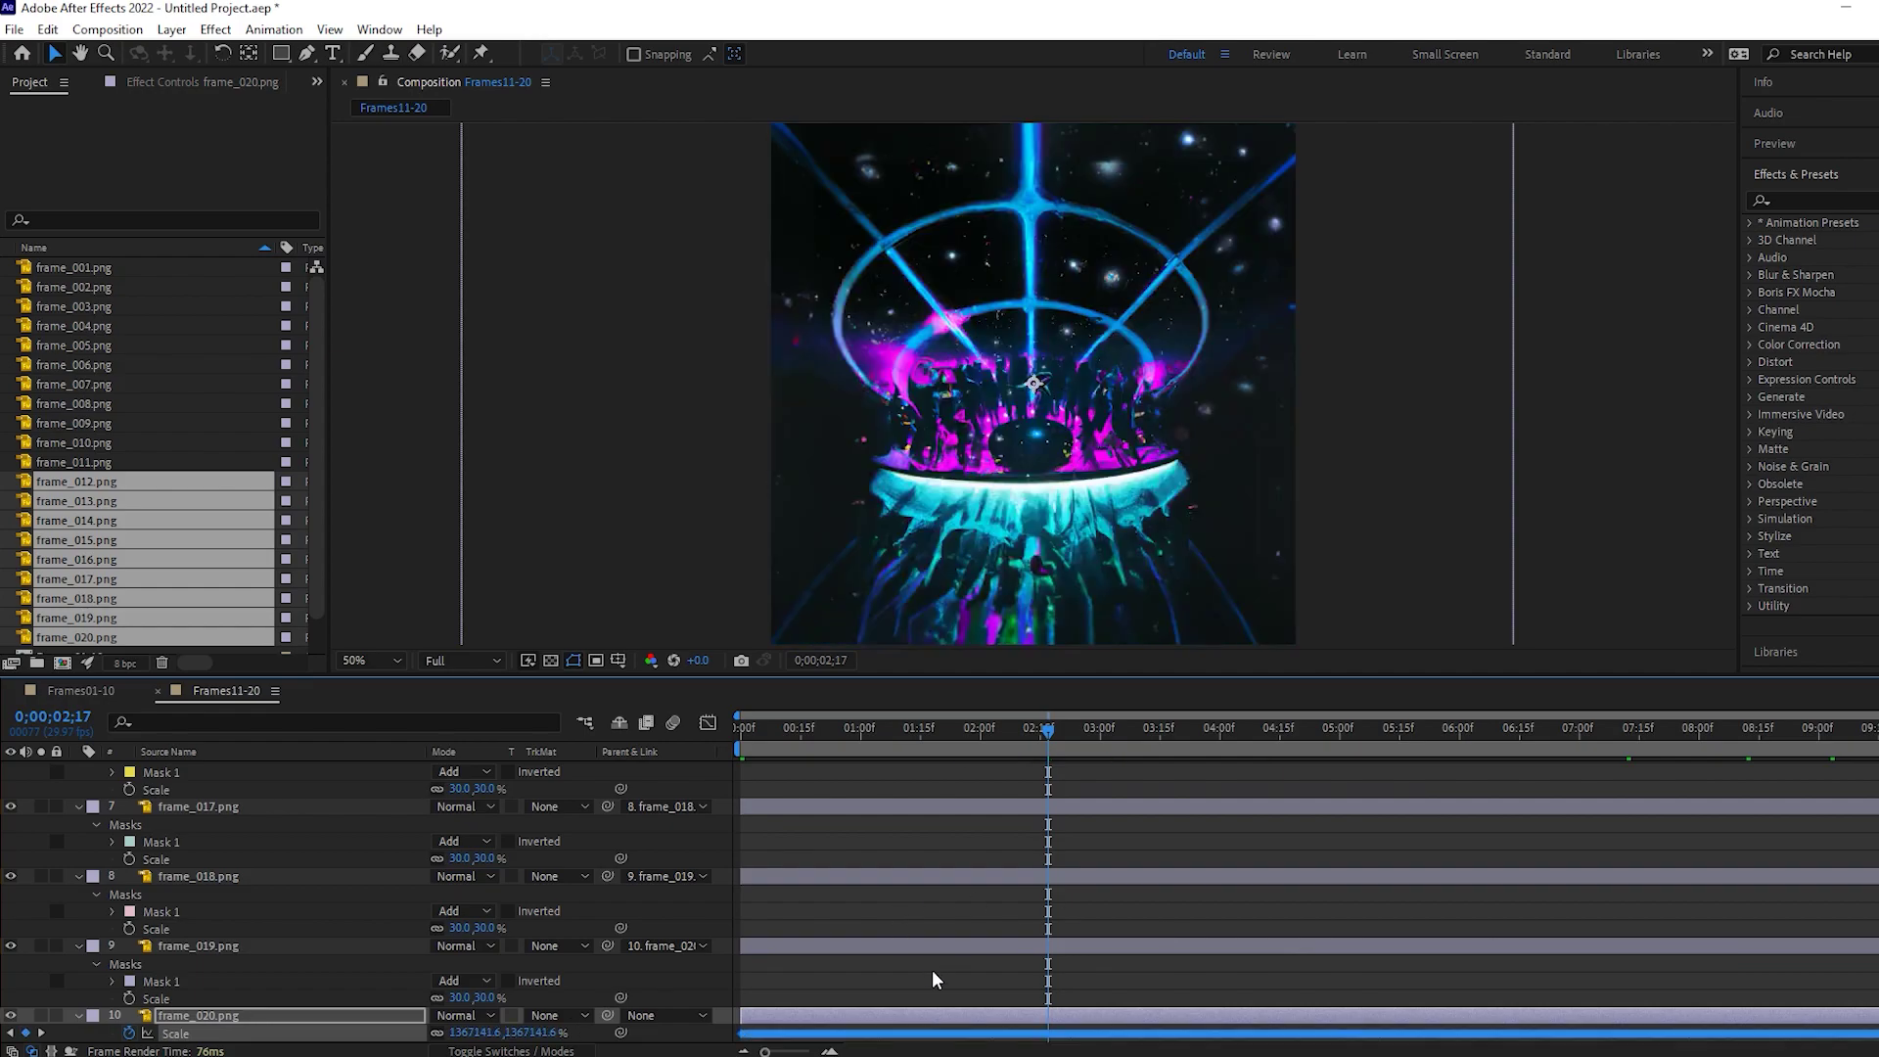
pyautogui.click(932, 971)
pyautogui.moveTo(1049, 736); pyautogui.dragTo(874, 738)
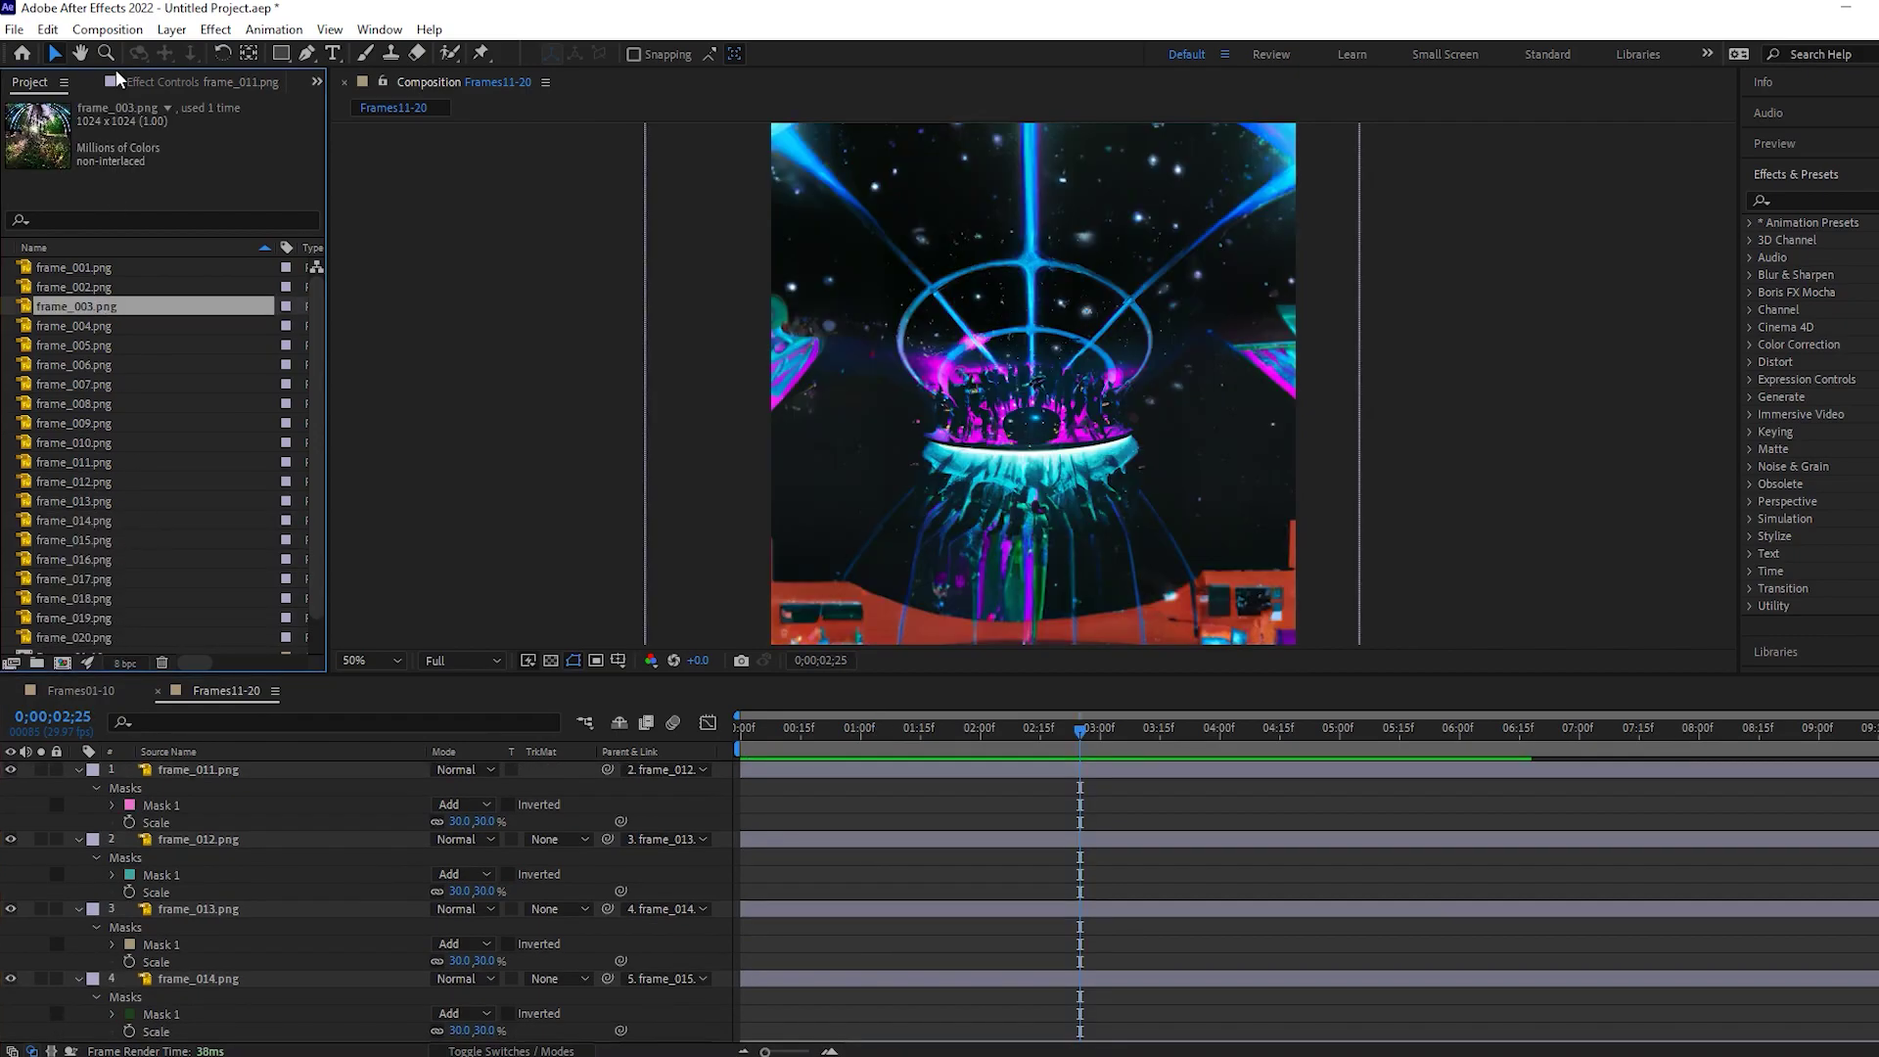
# Create a new composition with the offered settings and rename it LayeredFrames
pyautogui.click(108, 29)
pyautogui.click(126, 56)
pyautogui.click(1106, 777)
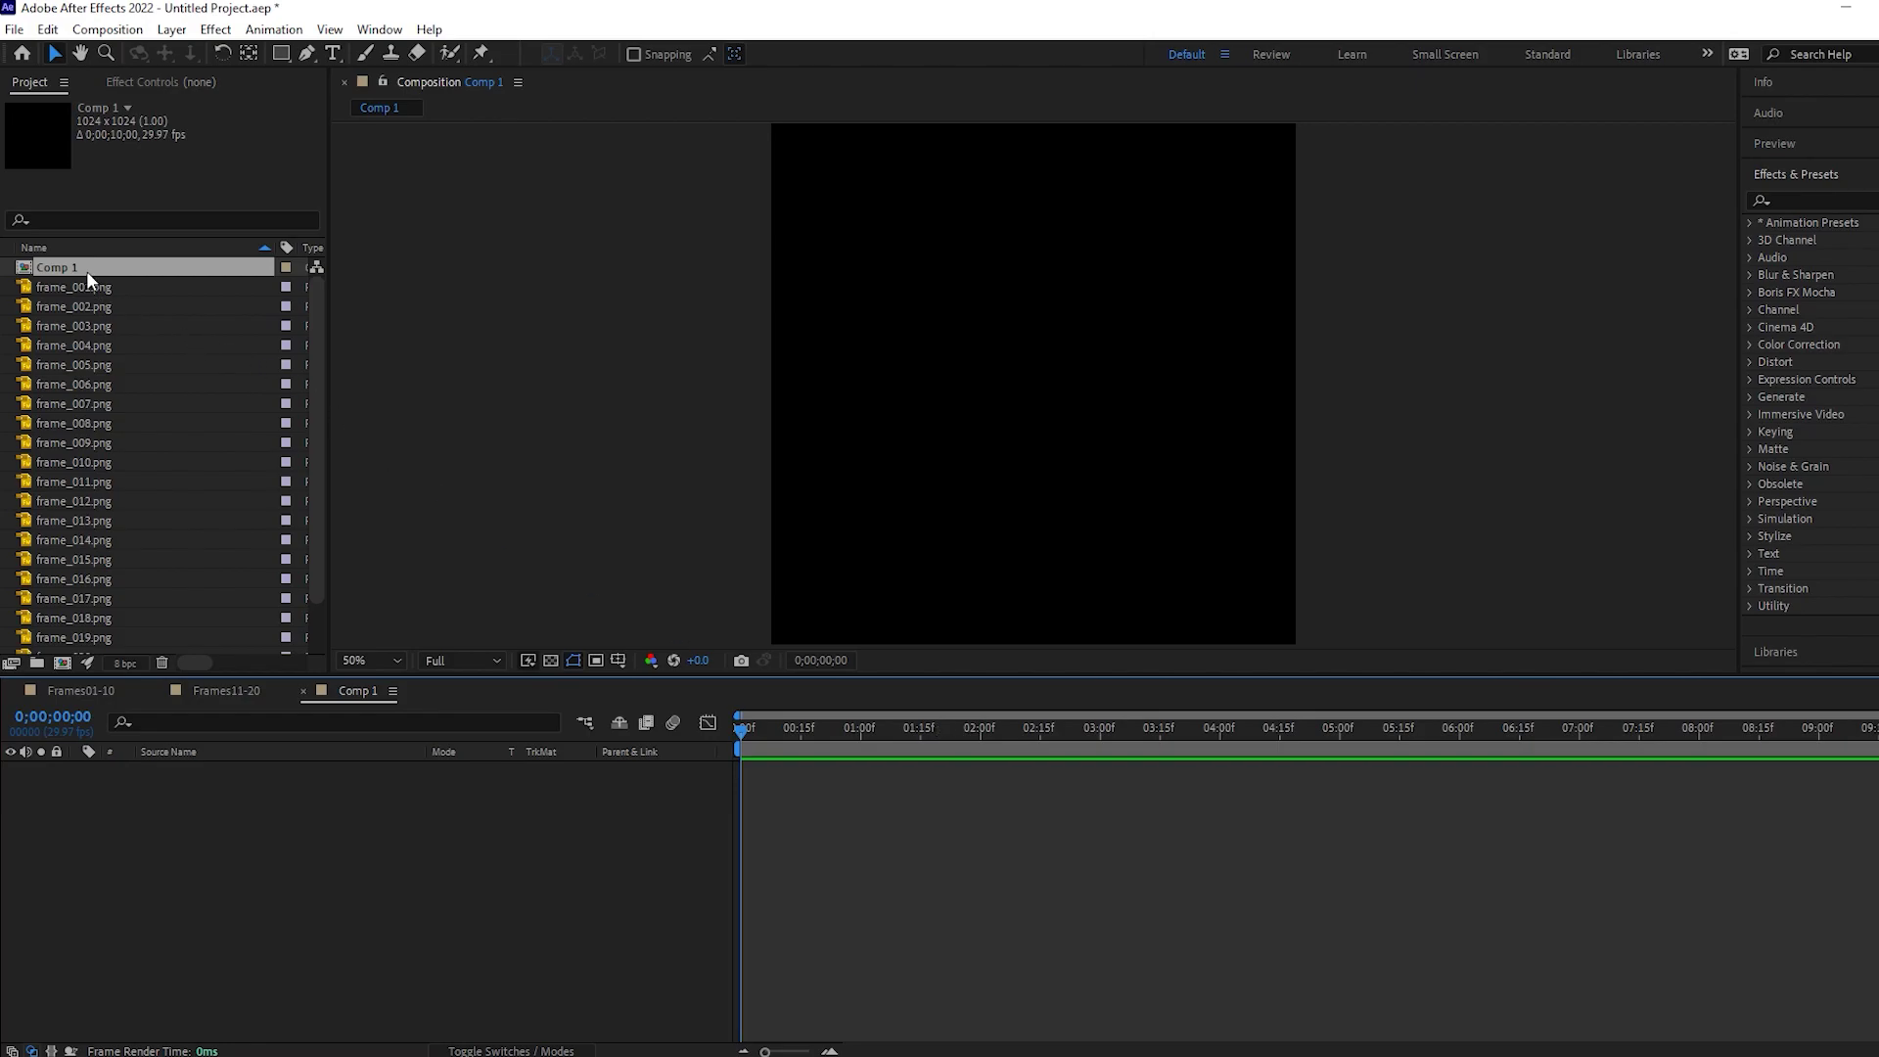
pyautogui.rightClick(86, 271)
pyautogui.click(188, 589)
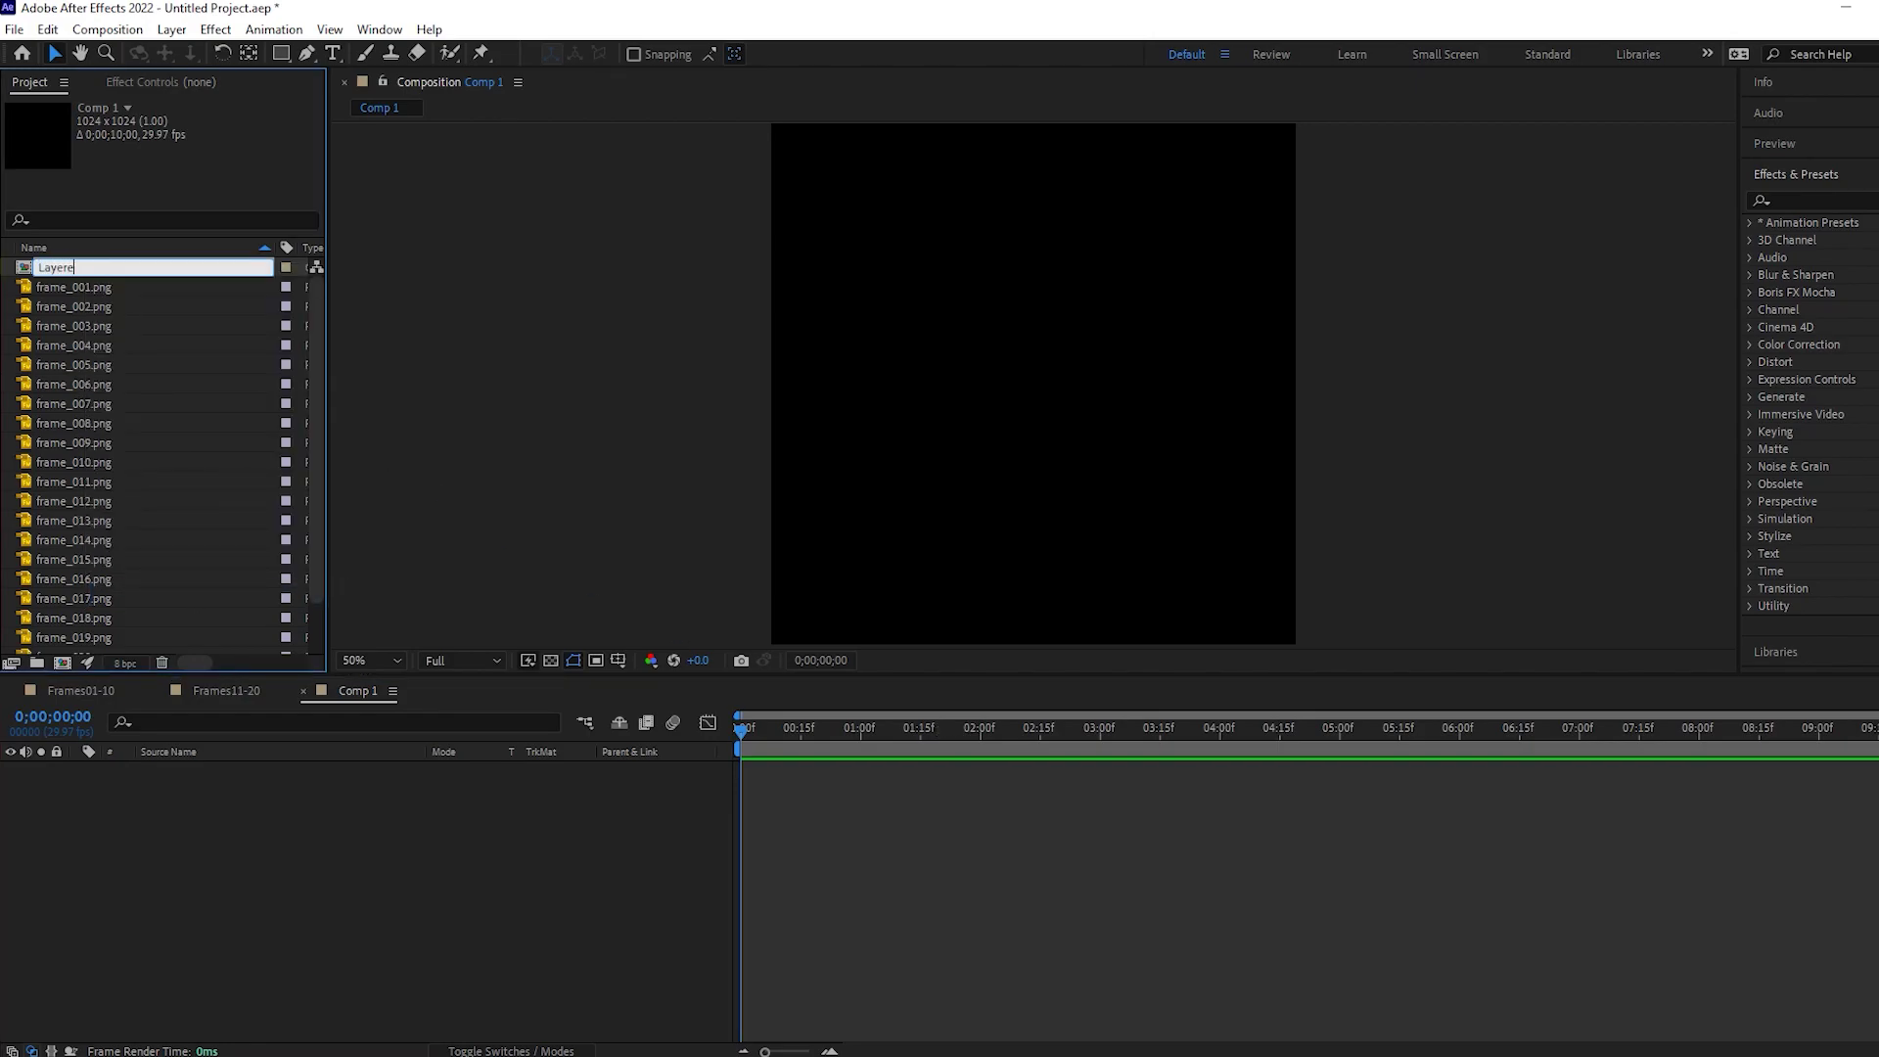
pyautogui.write('LayeredFrames')
pyautogui.press('Return')
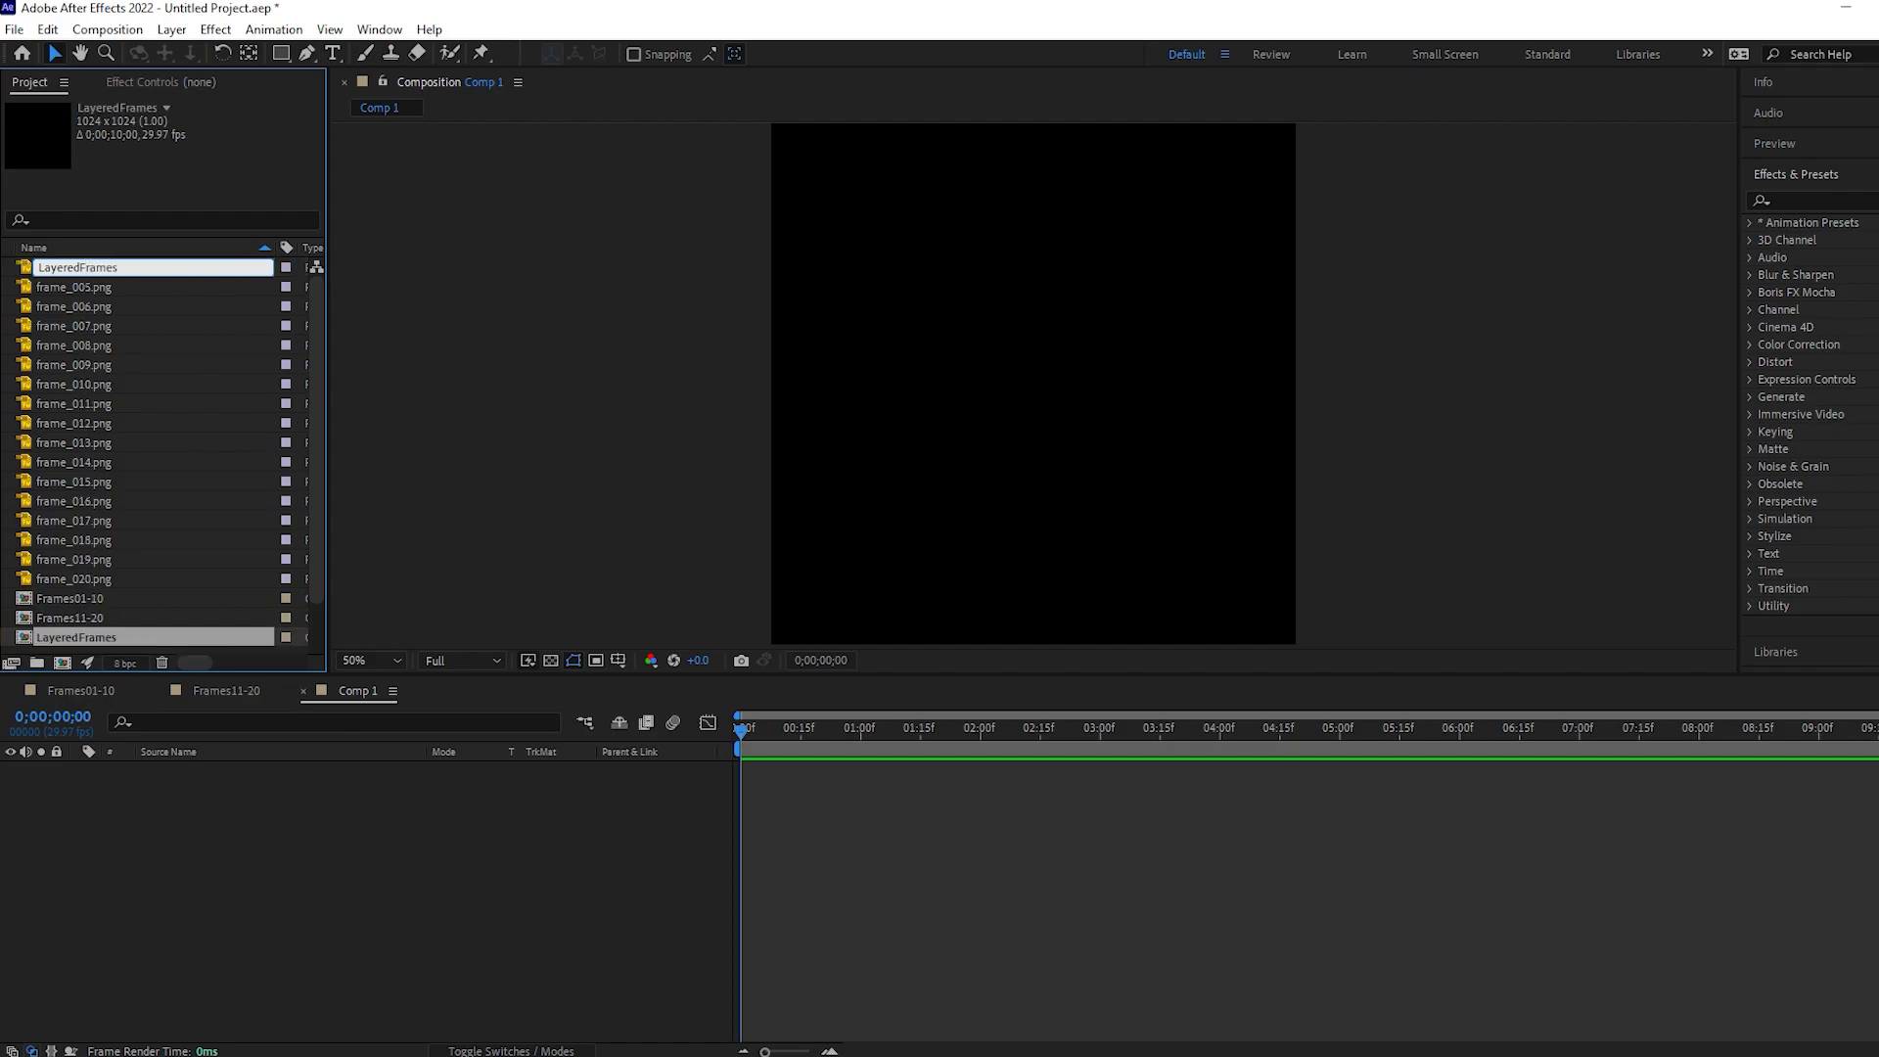
# Add the Frames01-10 and Frames11-20 compositions as layers in LayeredFrames, with Frames11-20 underneath
pyautogui.moveTo(108, 600); pyautogui.dragTo(218, 752)
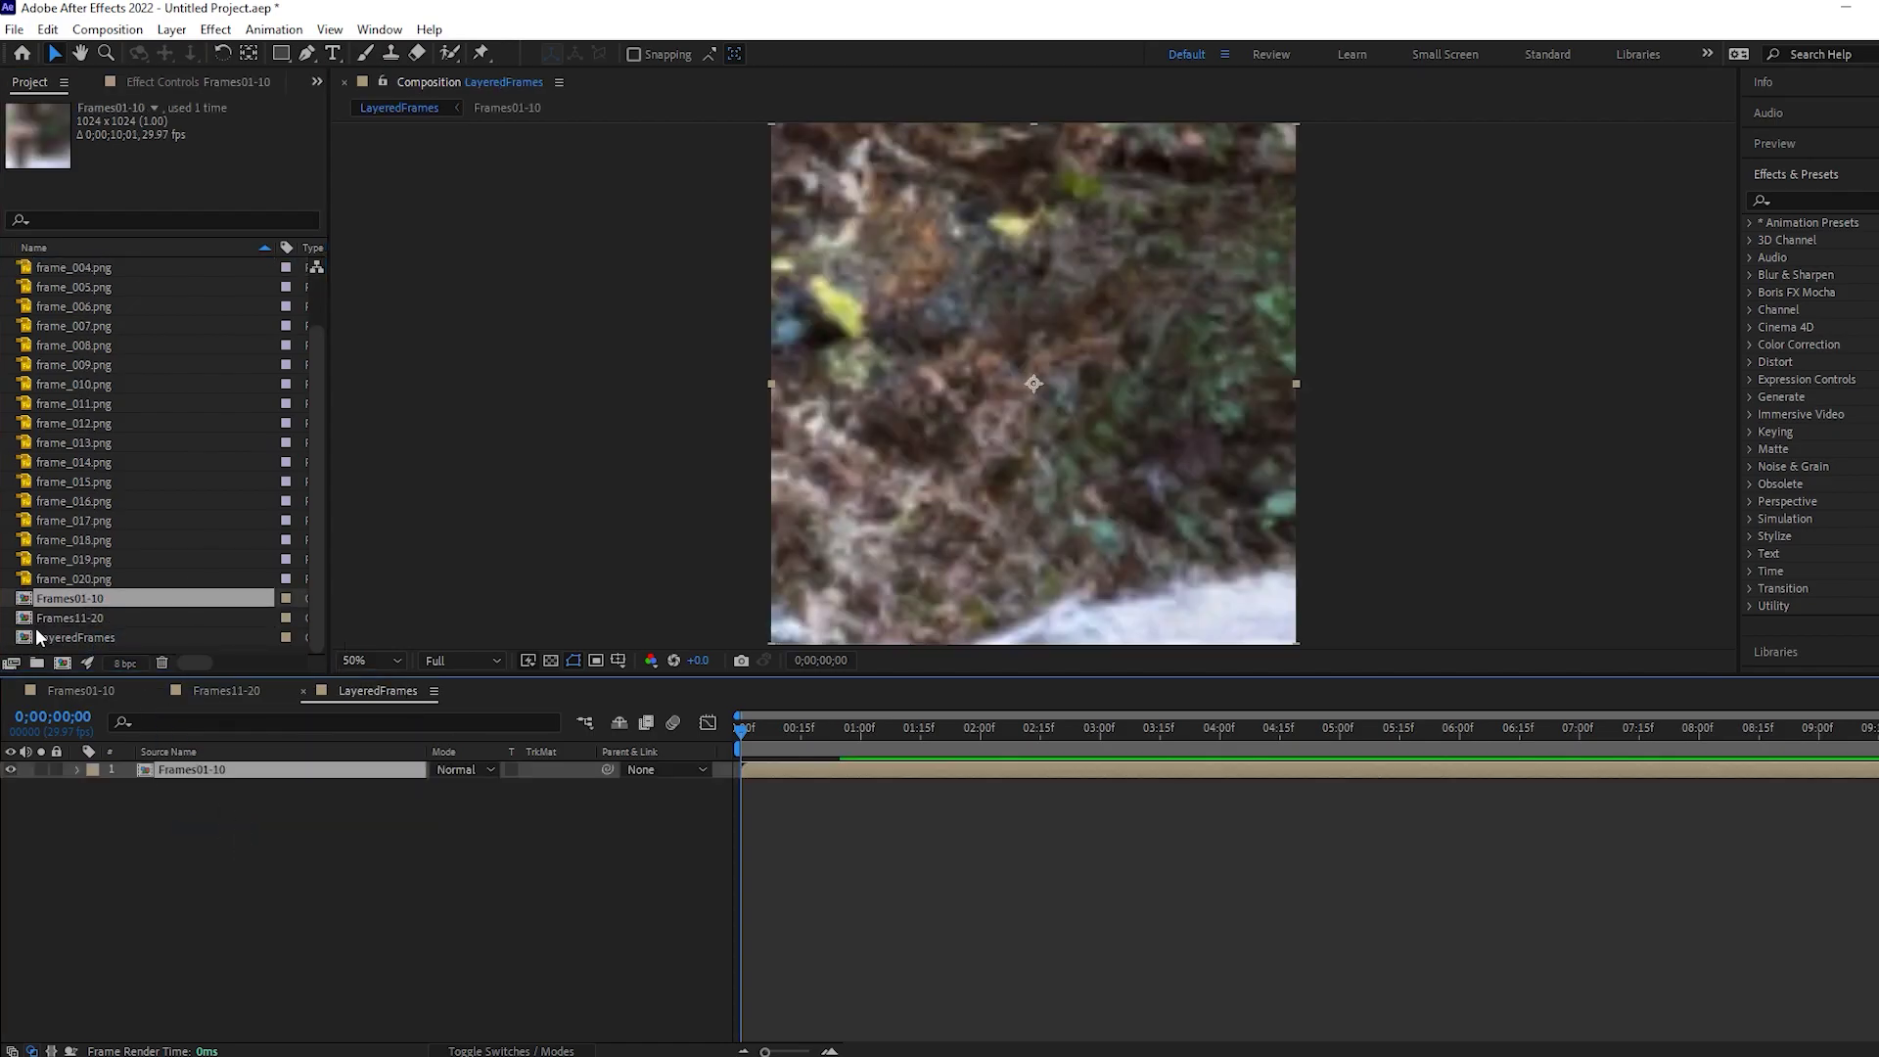
pyautogui.click(44, 619)
pyautogui.moveTo(483, 898); pyautogui.dragTo(614, 862)
# Set the LayeredFrames composition's duration to 0;00;20;00
pyautogui.click(137, 29)
pyautogui.click(147, 80)
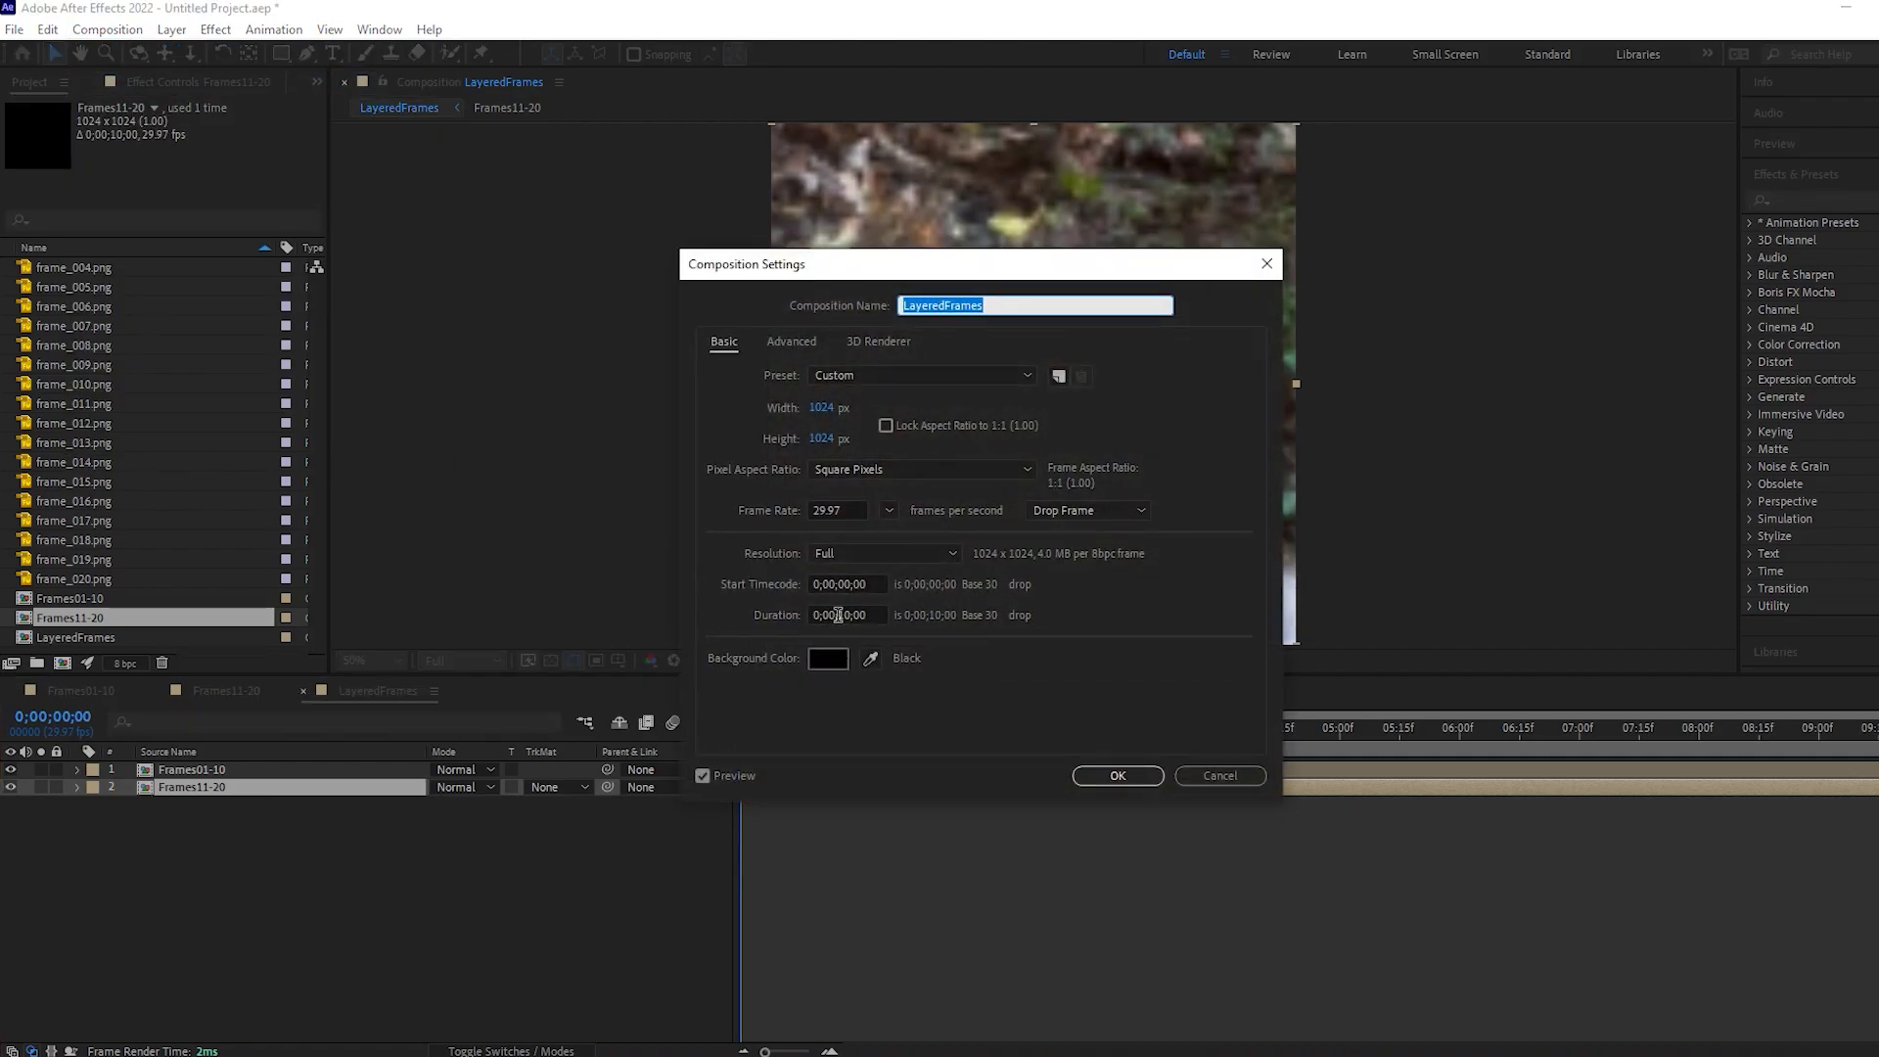
pyautogui.click(839, 614)
pyautogui.press('Return')
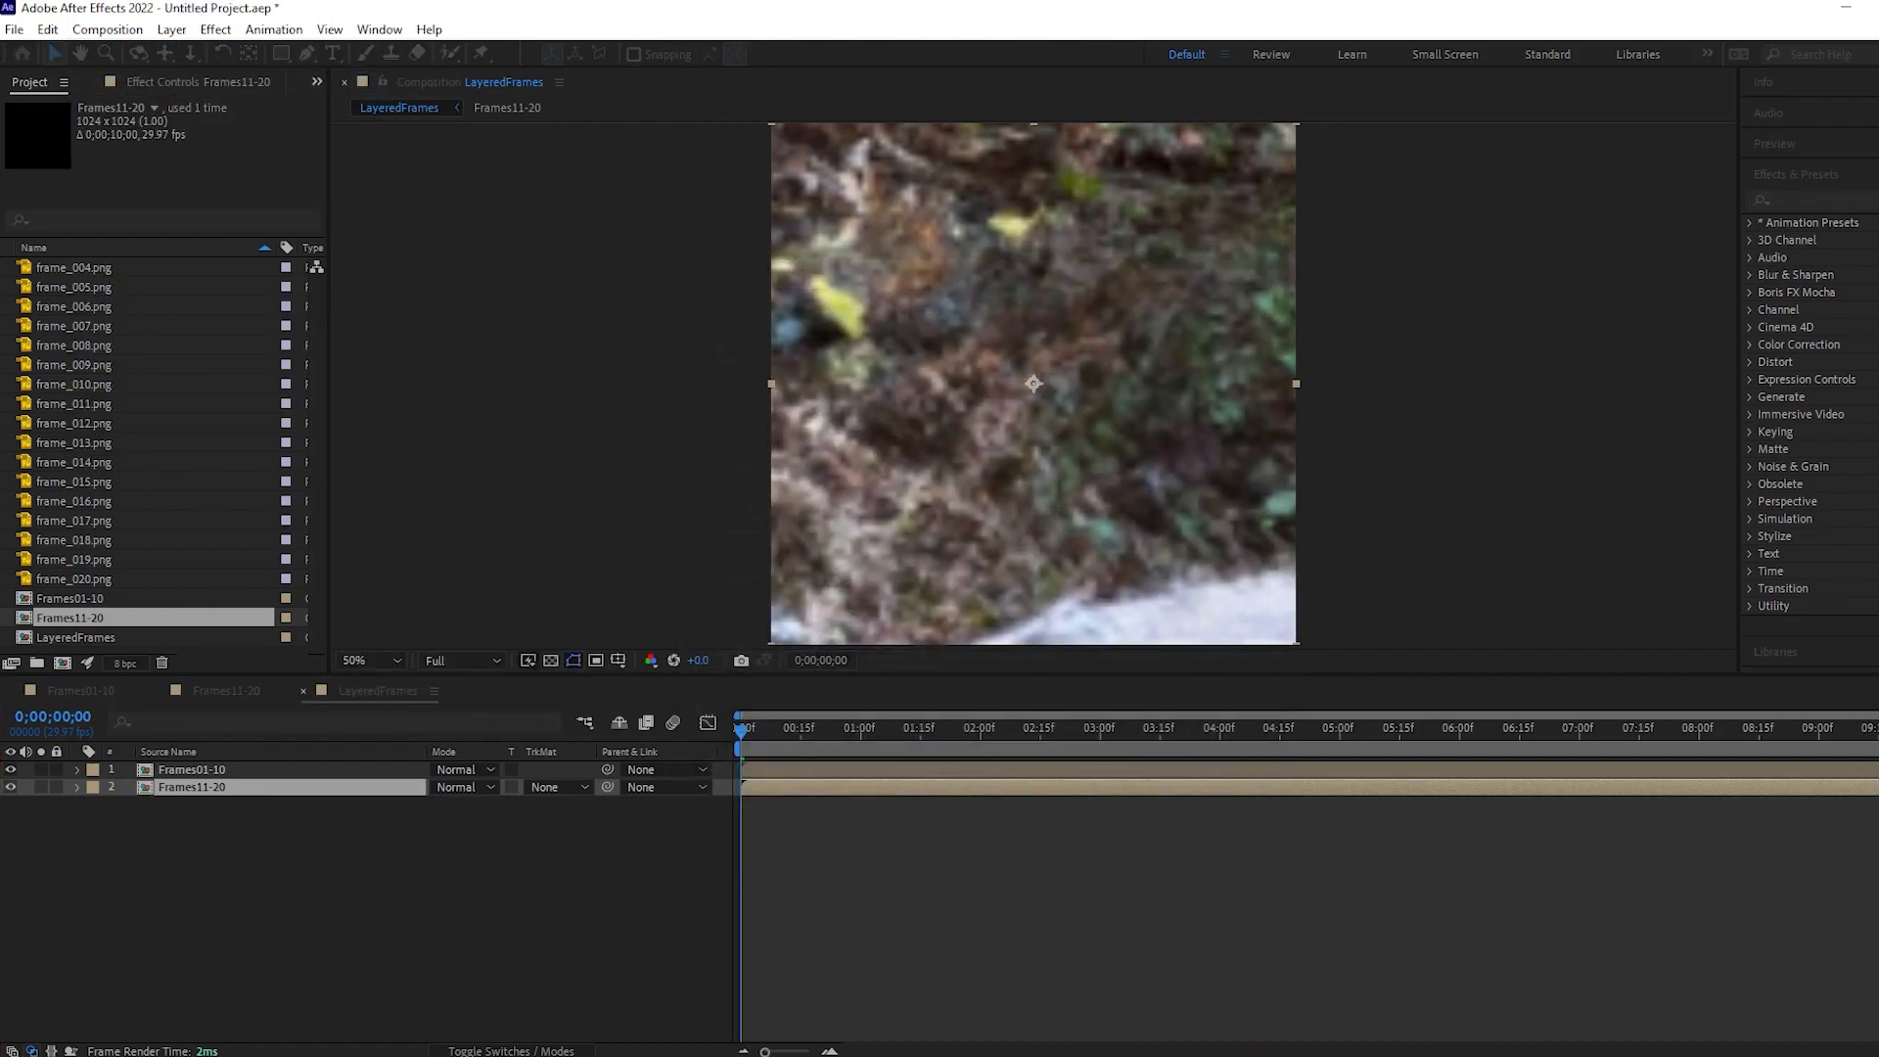
# Move the Frames11-20 layer to start at 10 seconds, where Frames01-10 ends, and scrub across the transition
pyautogui.moveTo(777, 1051); pyautogui.dragTo(773, 1051)
pyautogui.moveTo(801, 786); pyautogui.dragTo(1515, 799)
pyautogui.click(1440, 731)
pyautogui.moveTo(1448, 732)
pyautogui.mouseDown()
pyautogui.moveTo(1529, 729)
pyautogui.moveTo(1187, 730)
pyautogui.moveTo(1564, 725)
pyautogui.moveTo(1418, 731)
pyautogui.mouseUp()
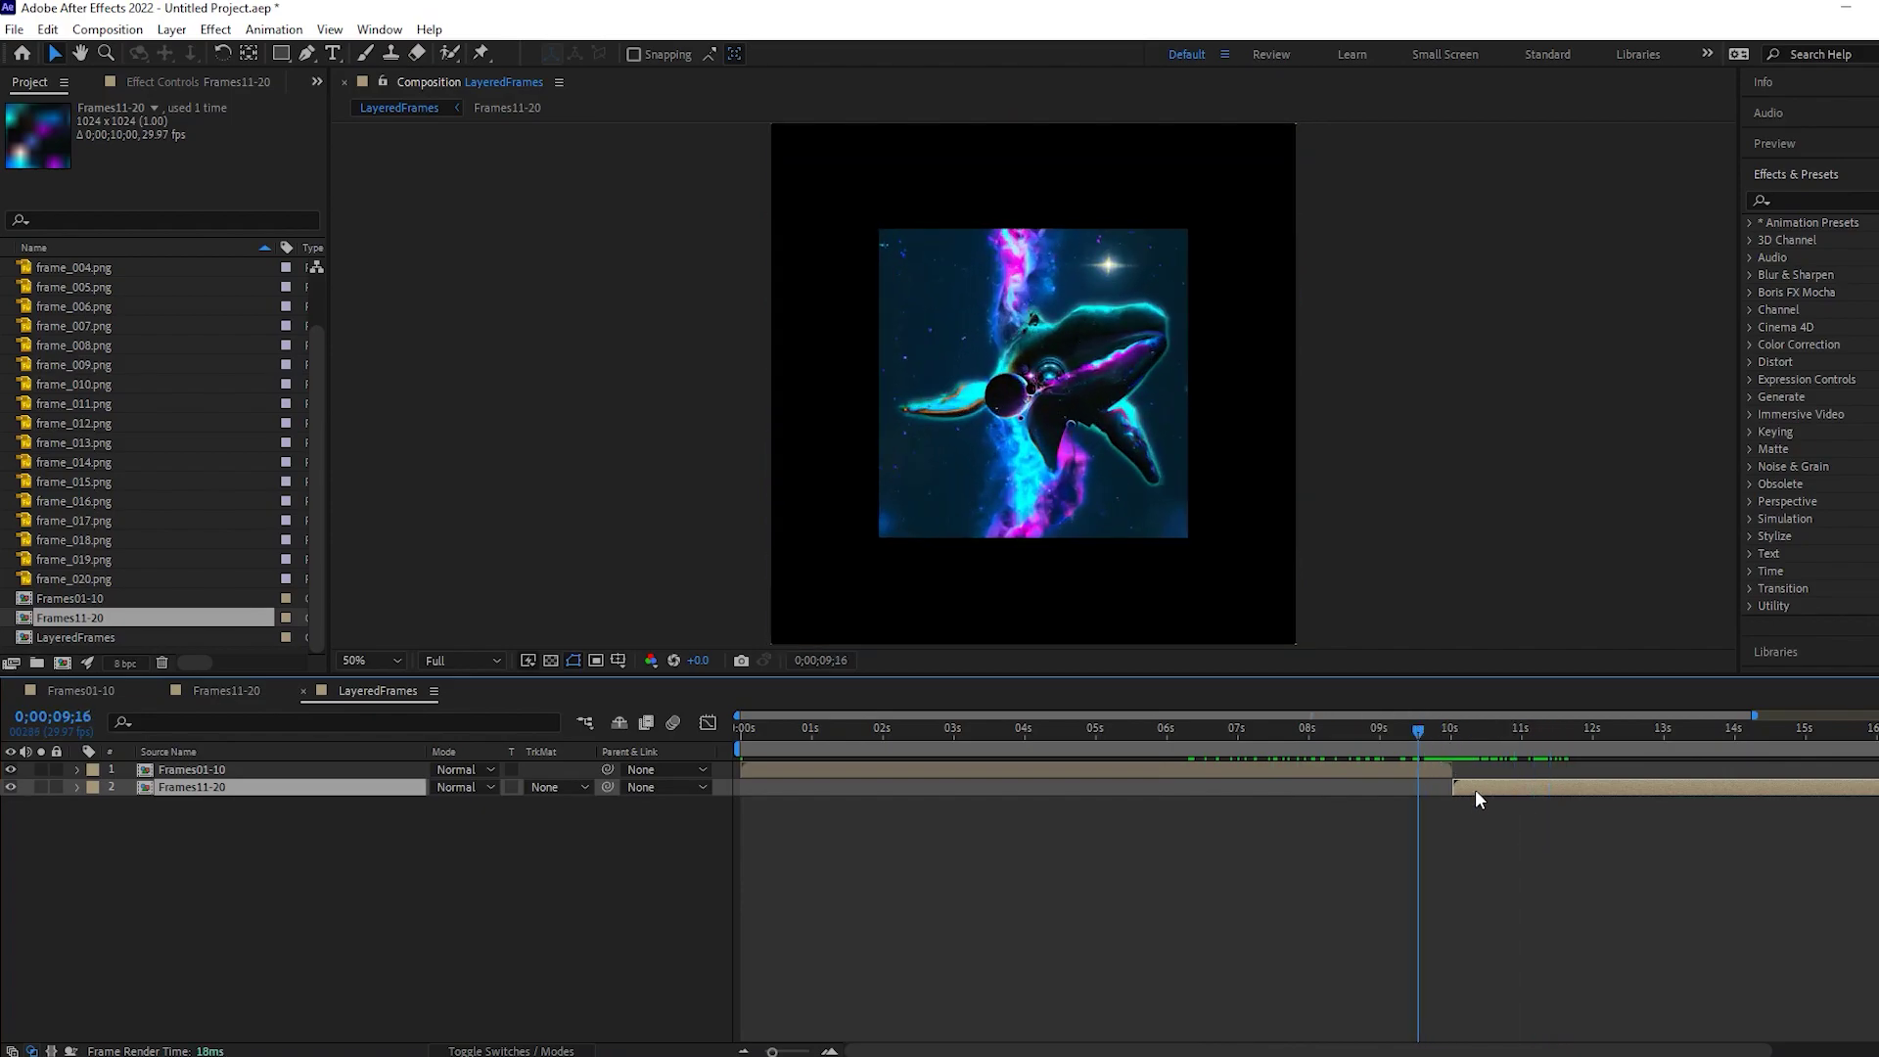
# Set the Frames01-10 layer's opacity to 40% so the layer underneath can be seen for alignment
pyautogui.click(1377, 772)
pyautogui.press('t')
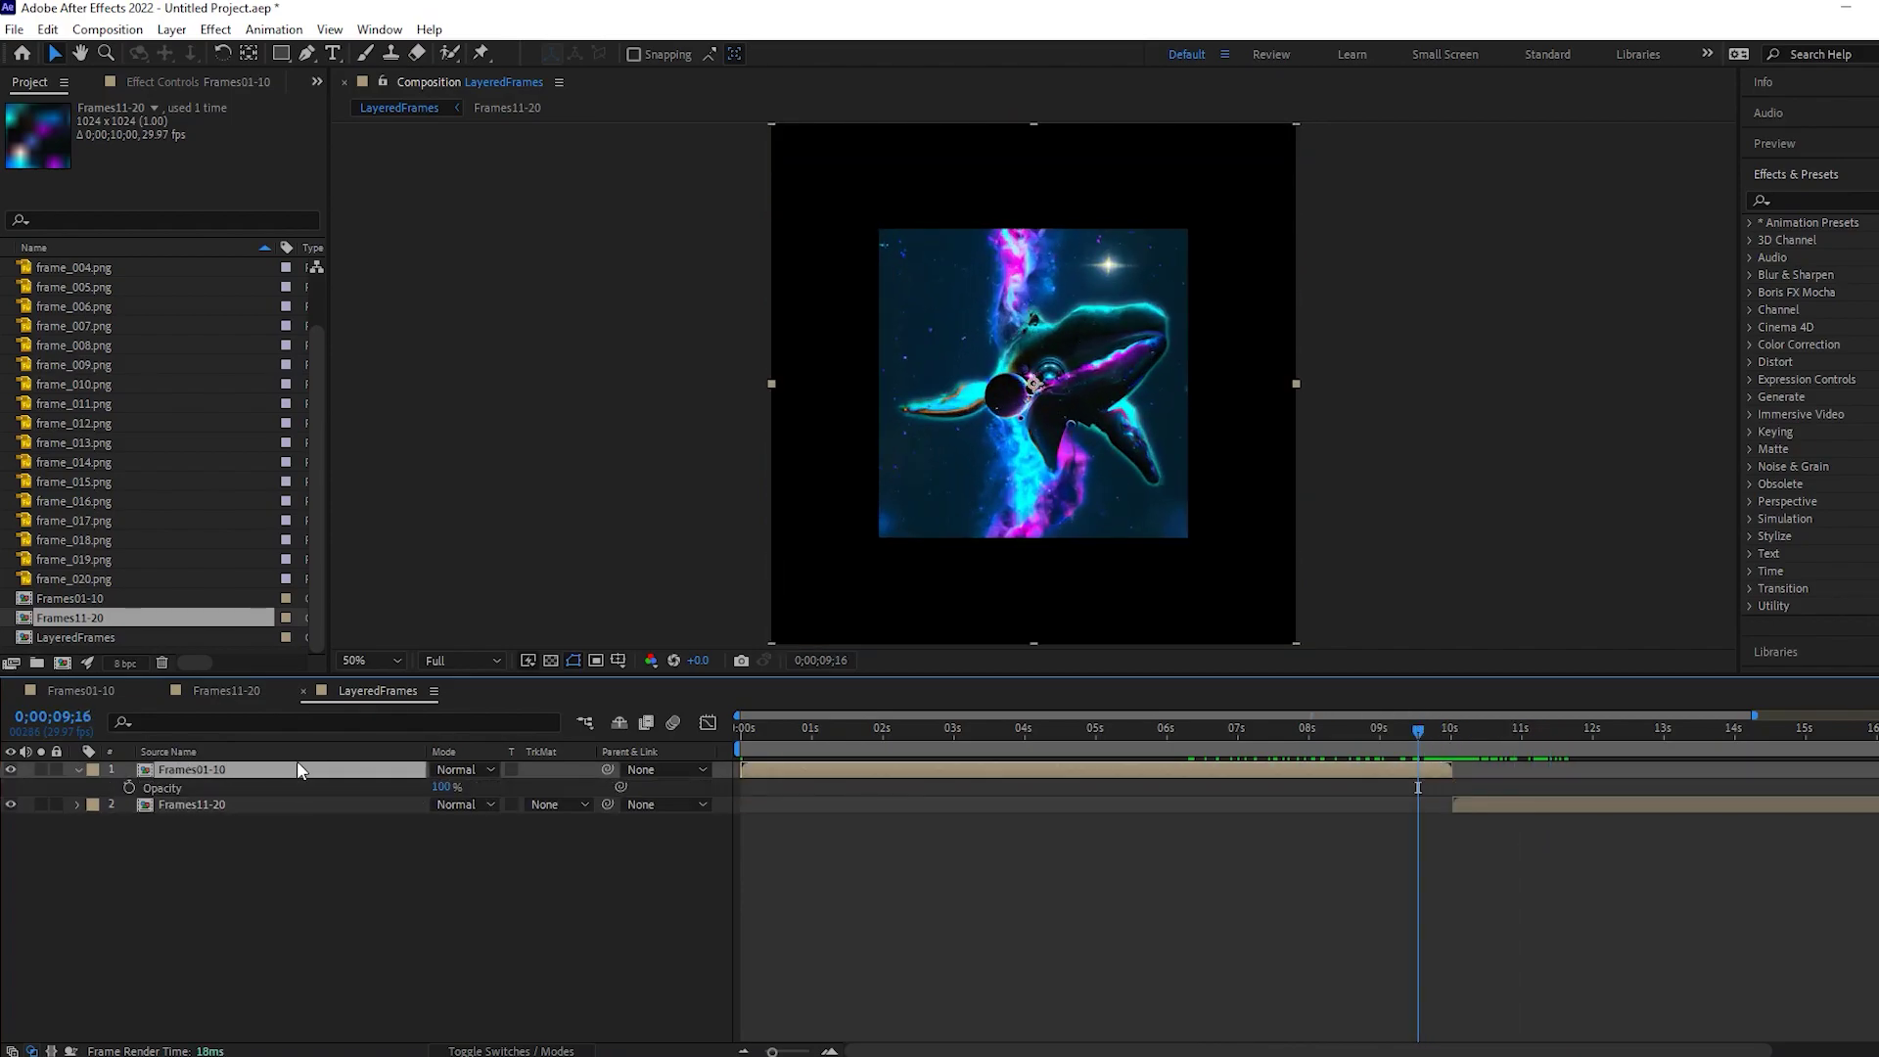
pyautogui.write('40')
pyautogui.press('Return')
# Slide the Frames11-20 layer earlier to start at about 0;00;08;10, matching the overlapping images, and restore Frames01-10's opacity to 100%
pyautogui.moveTo(1480, 797); pyautogui.dragTo(1363, 807)
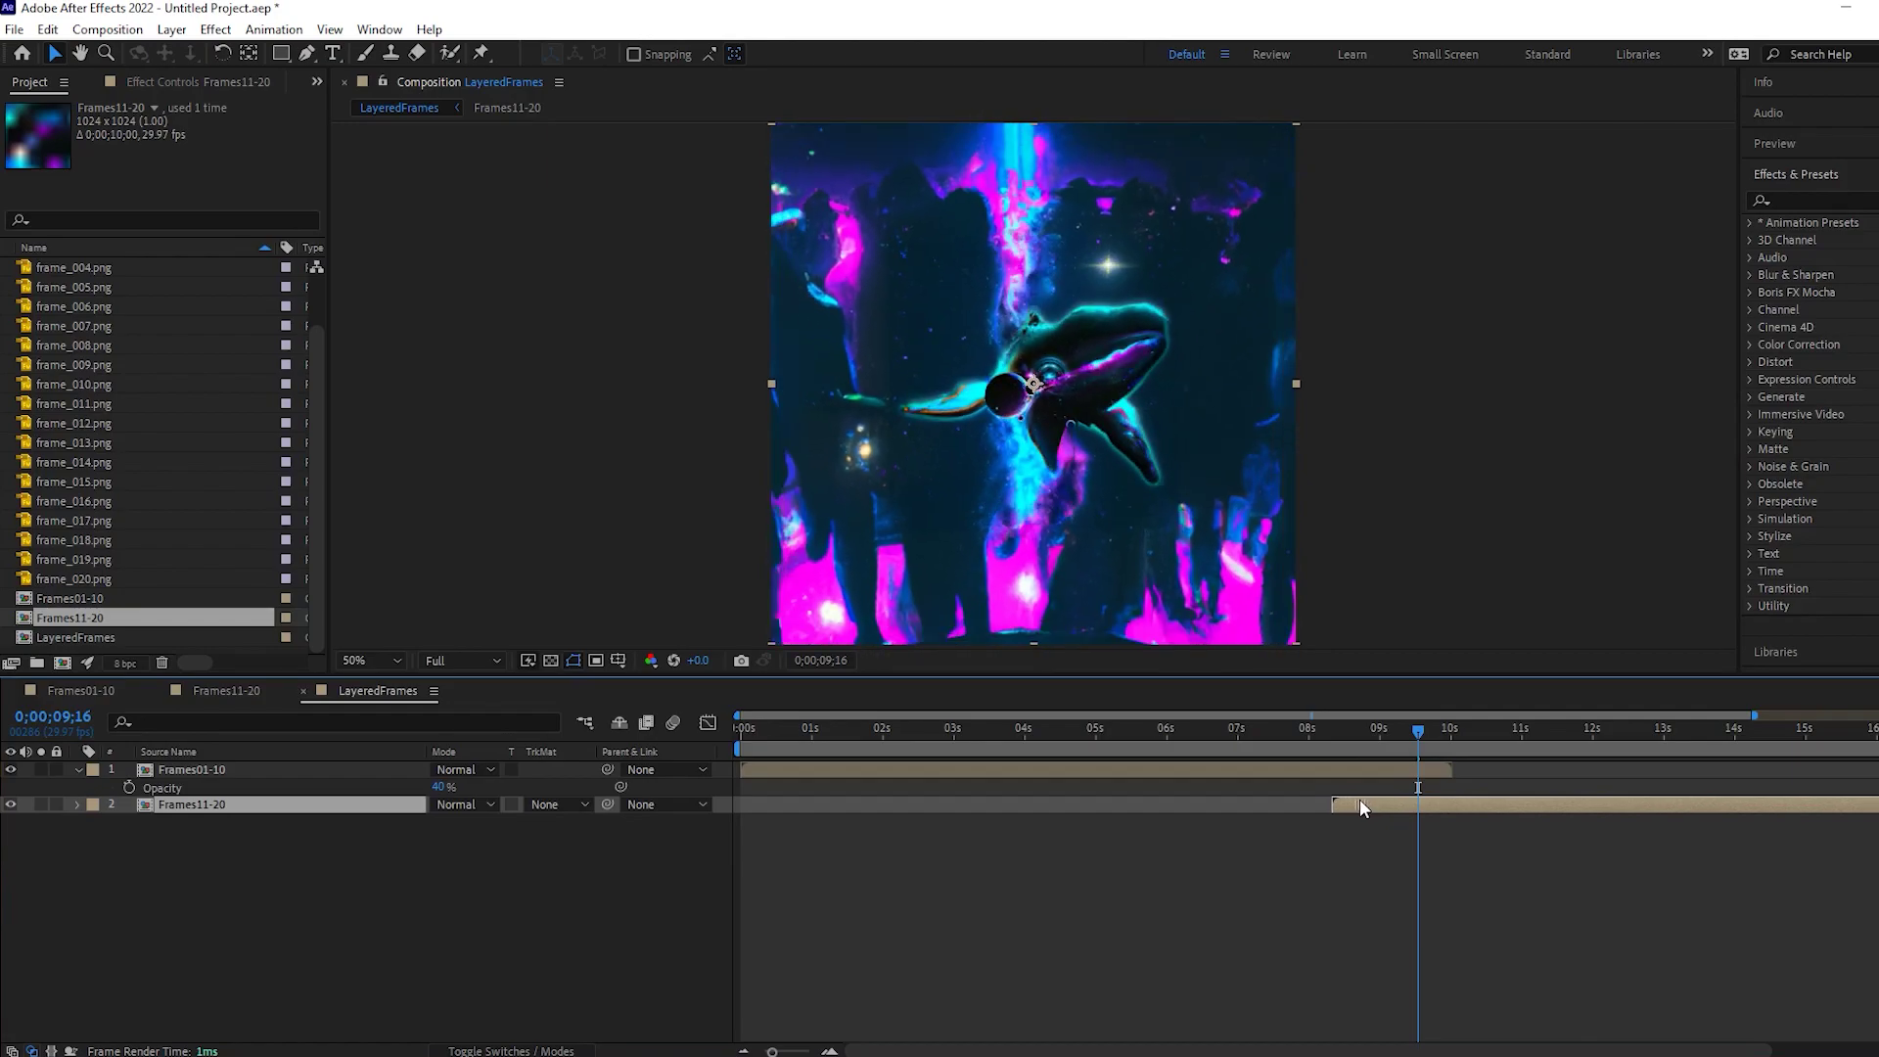
pyautogui.moveTo(1414, 730); pyautogui.dragTo(1313, 733)
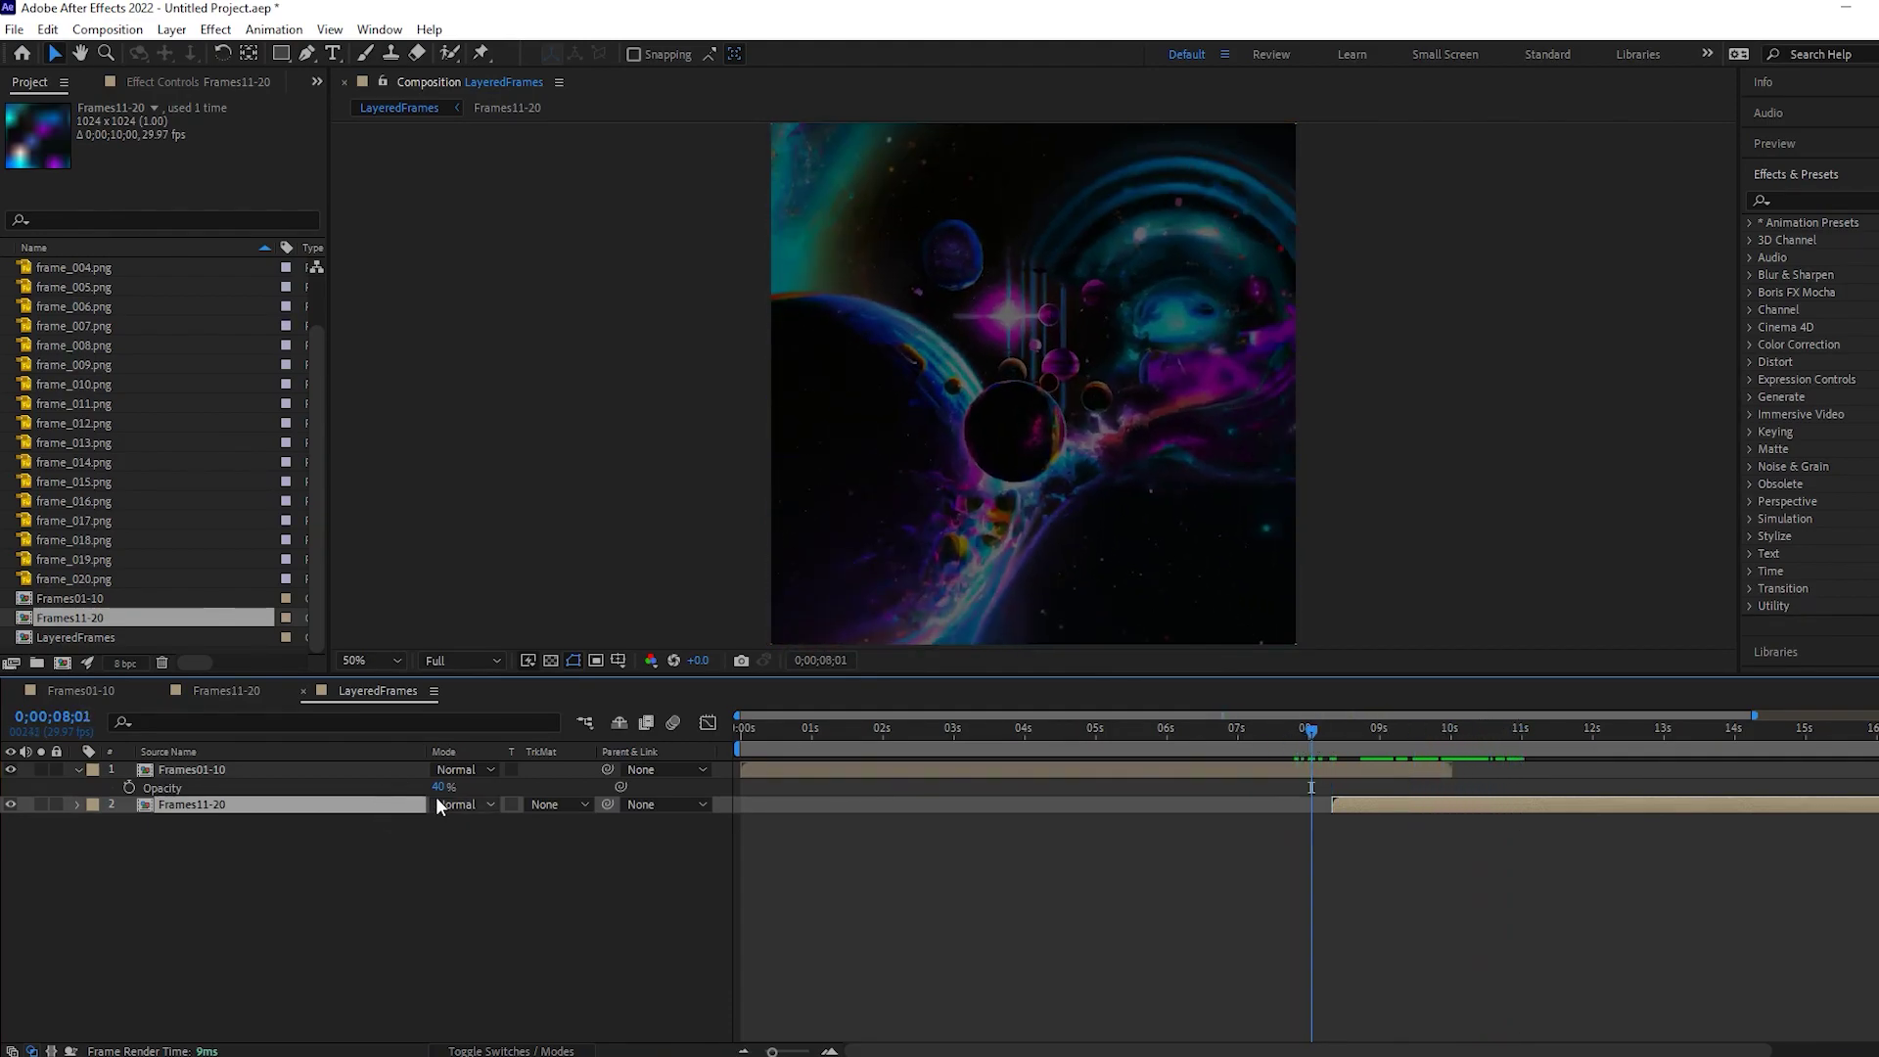
pyautogui.moveTo(442, 788); pyautogui.dragTo(687, 784)
pyautogui.moveTo(1324, 728); pyautogui.dragTo(1735, 734)
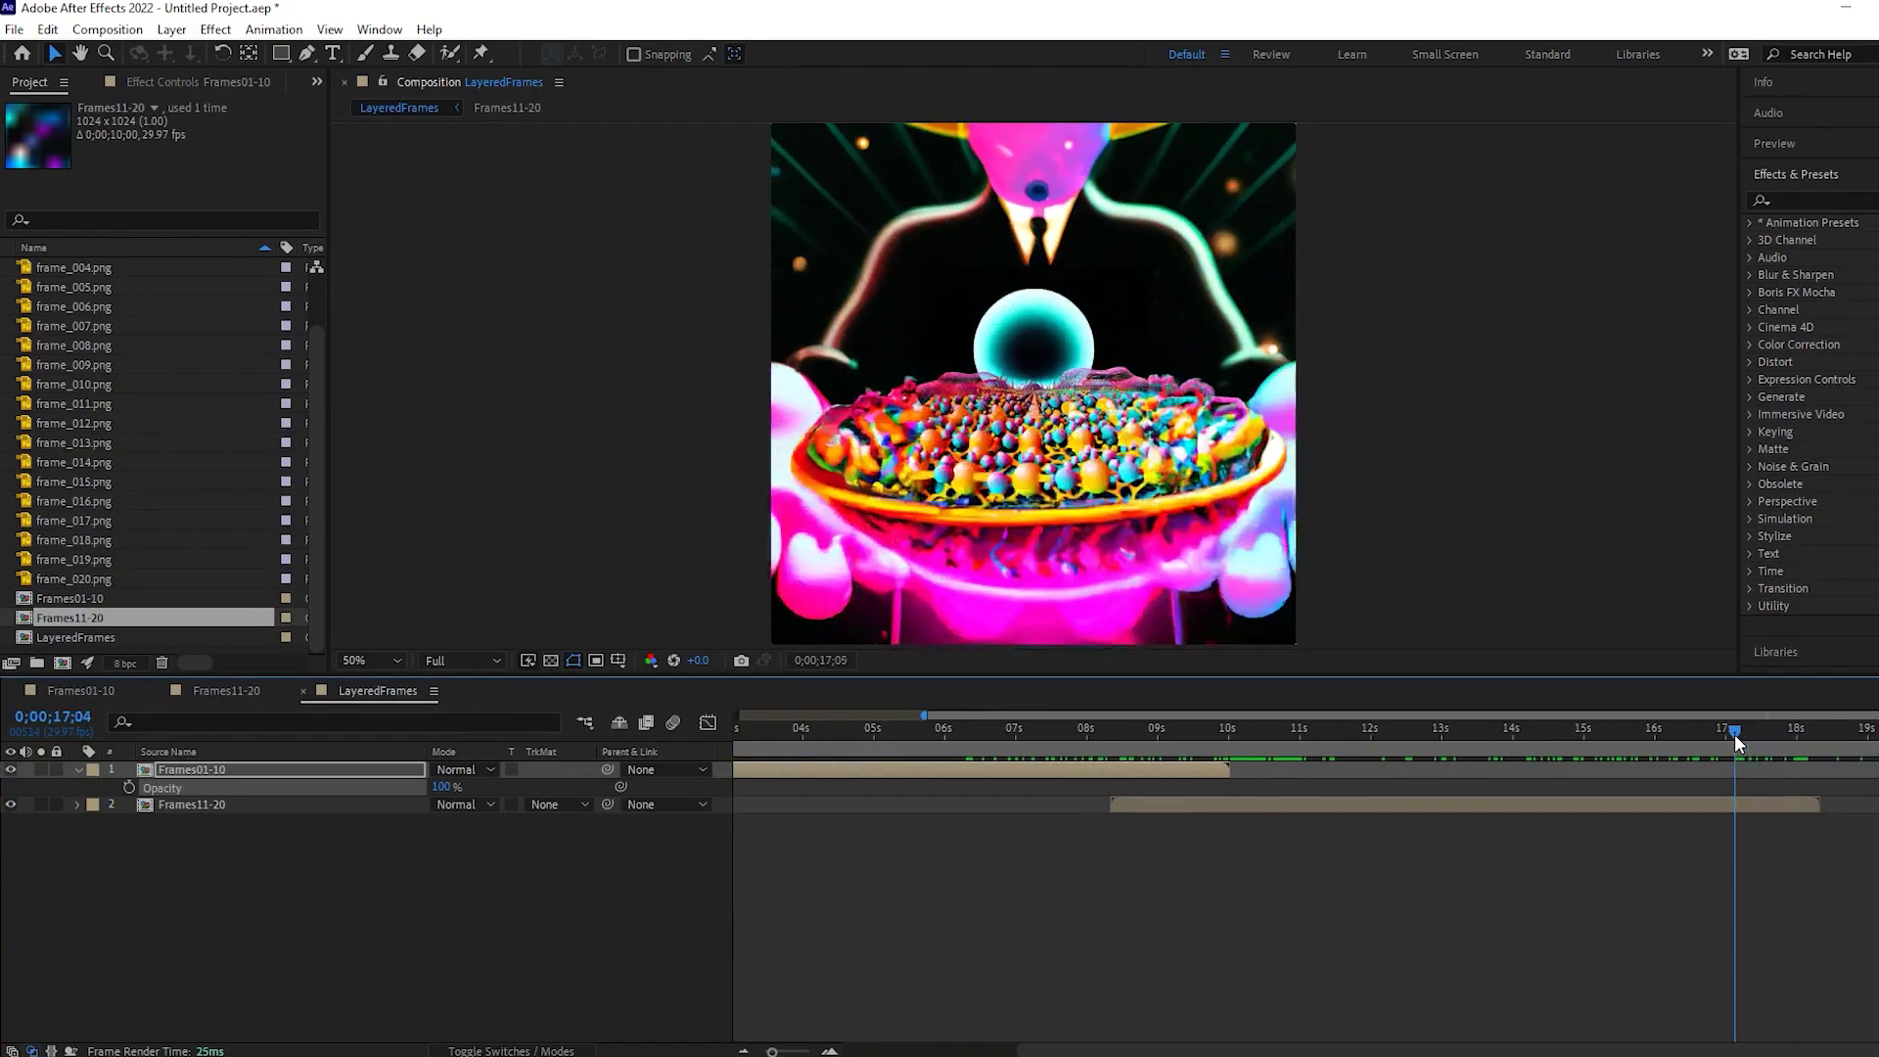
# Create a new composition from LayeredFrames and rename it LayeredFramesTrimmed
pyautogui.click(85, 635)
pyautogui.moveTo(82, 634); pyautogui.dragTo(62, 663)
pyautogui.rightClick(84, 634)
pyautogui.click(227, 971)
pyautogui.press('BackSpace')
pyautogui.press('BackSpace')
pyautogui.write('Trimmed')
pyautogui.press('Return')
# In Frames01-10, draw a rectangular mask on frame_001.png just inside its edges to blend it into the surrounding frame
pyautogui.moveTo(749, 736); pyautogui.dragTo(850, 726)
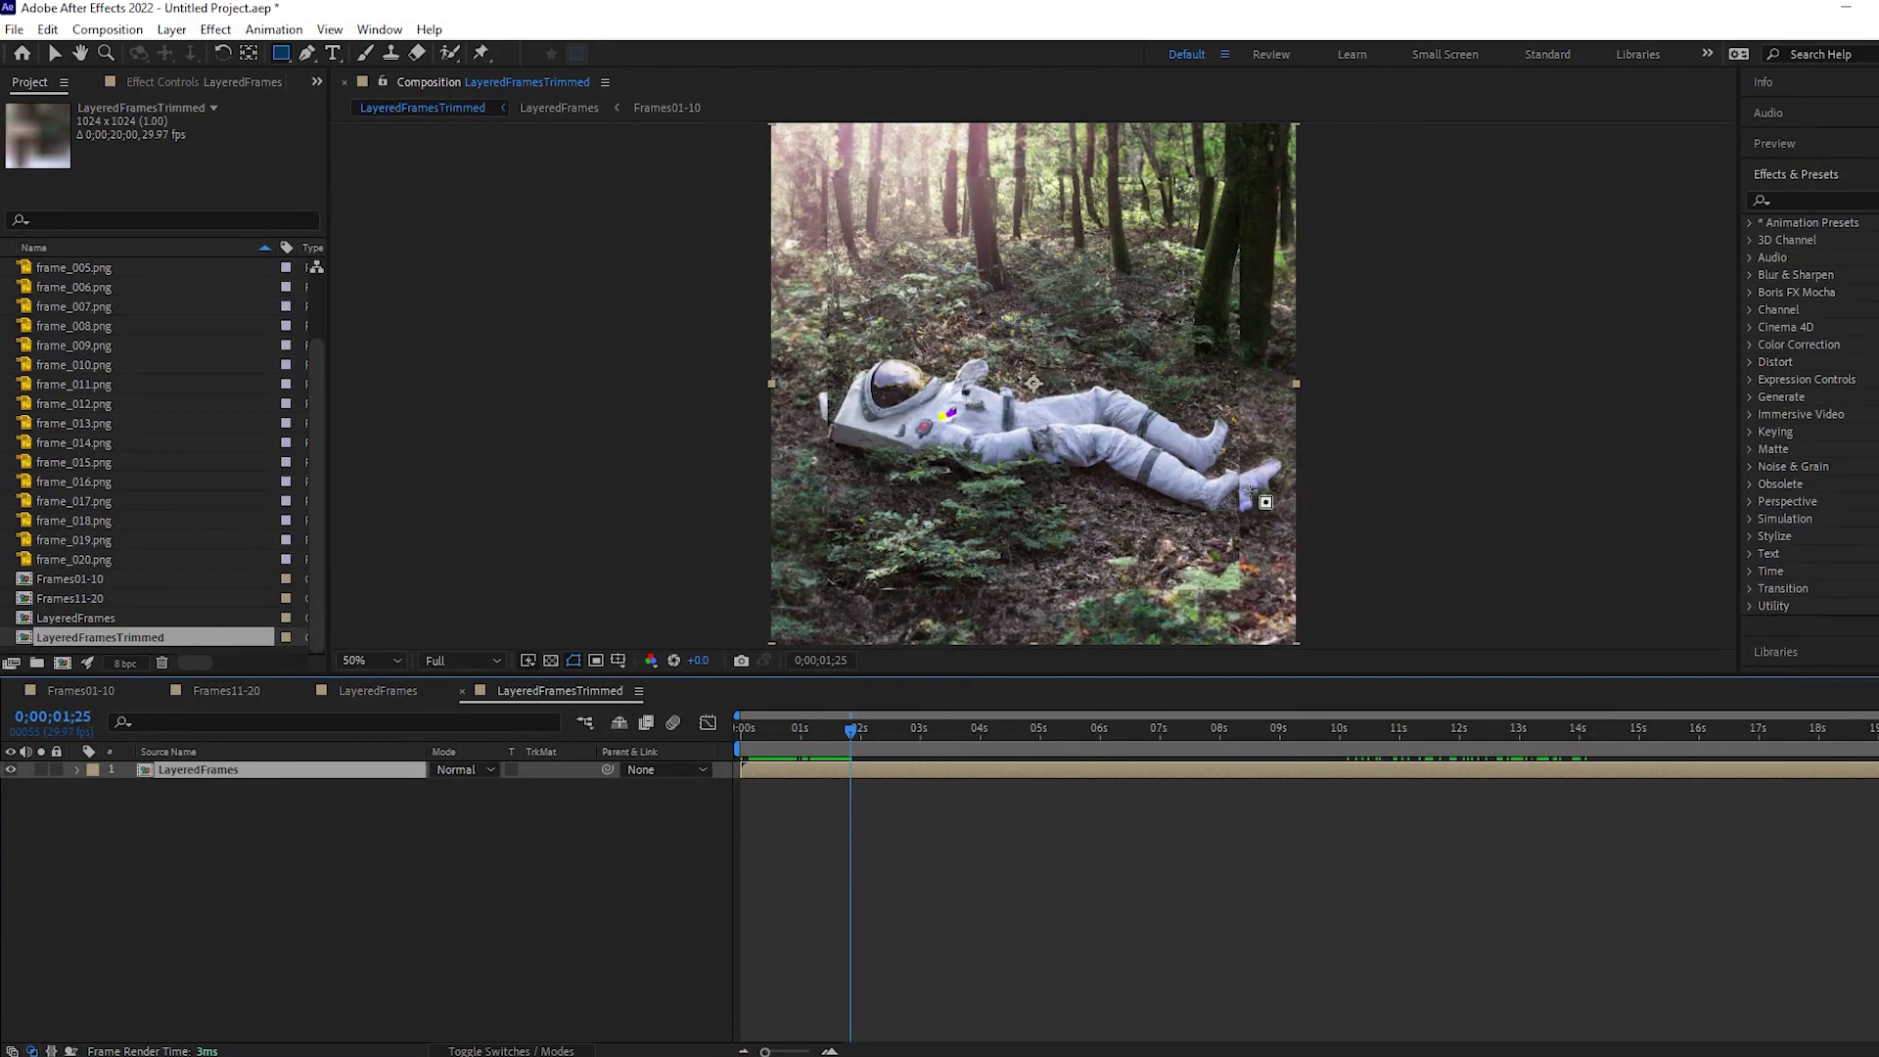
pyautogui.click(108, 692)
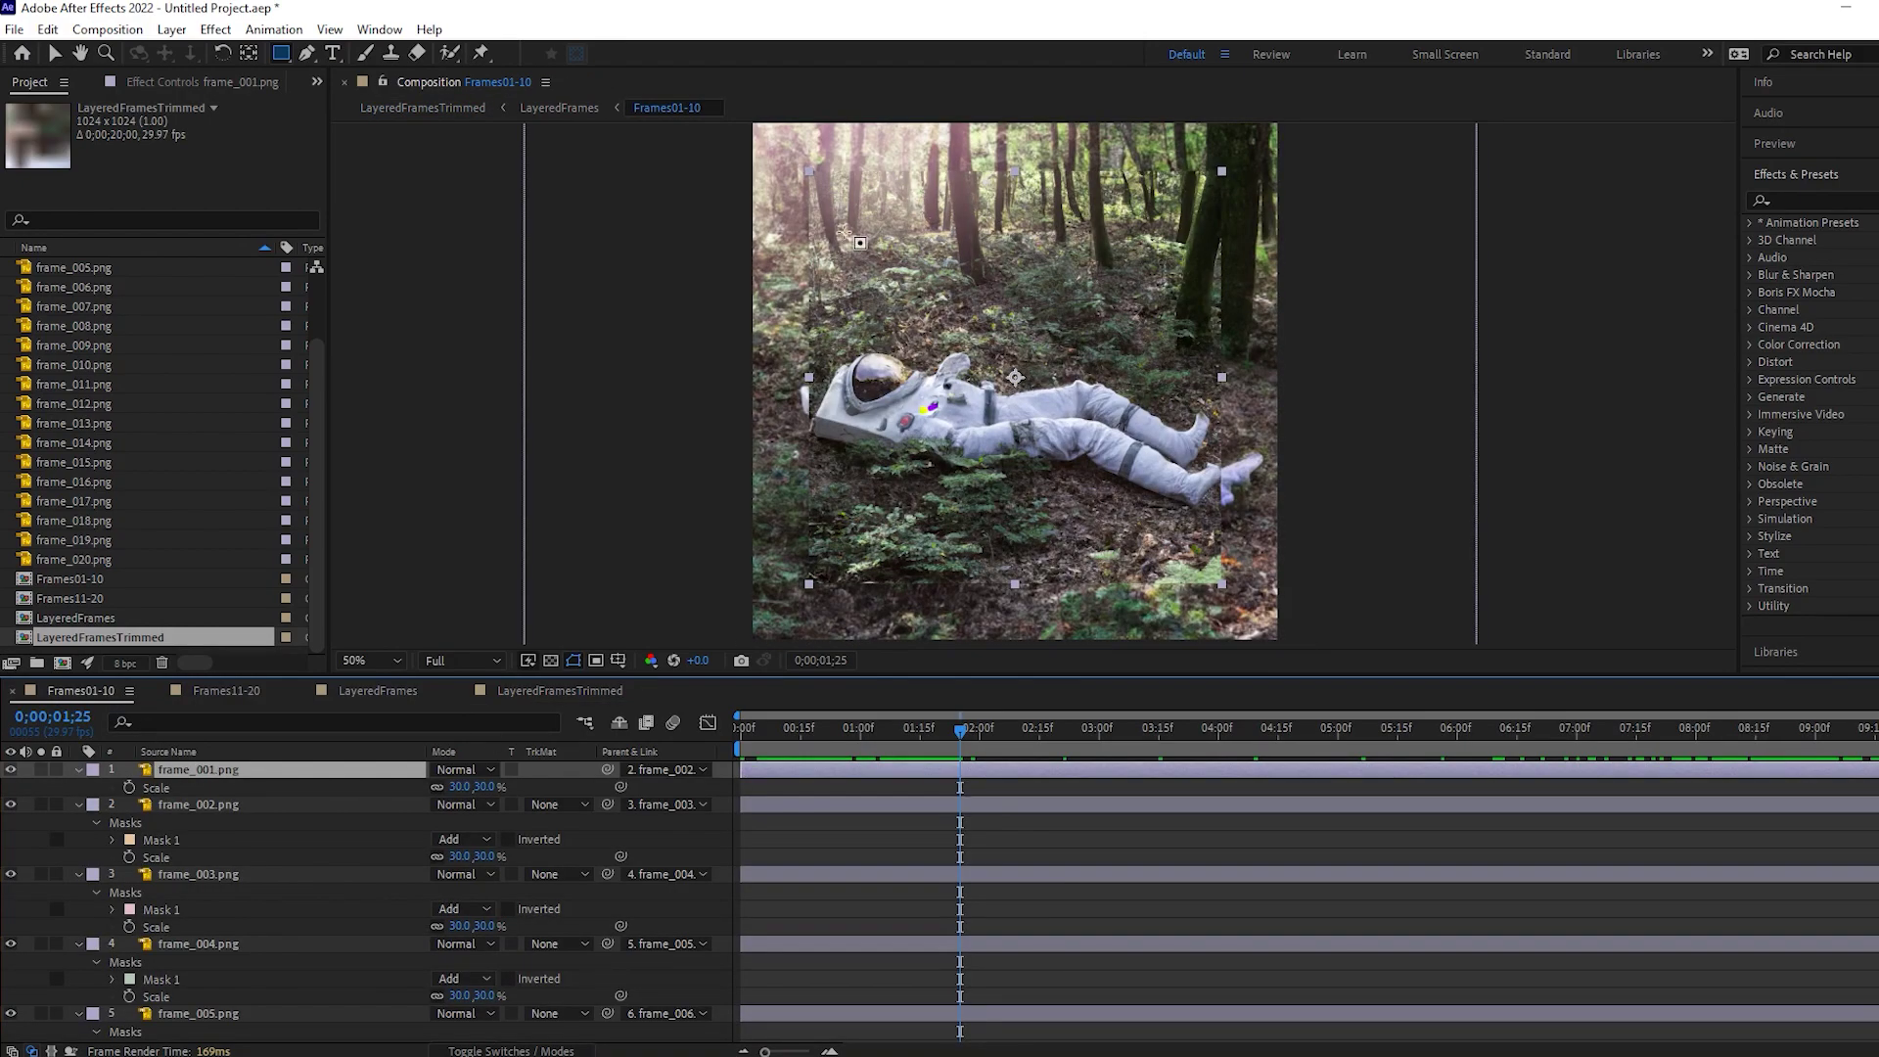
pyautogui.moveTo(845, 198); pyautogui.dragTo(1185, 540)
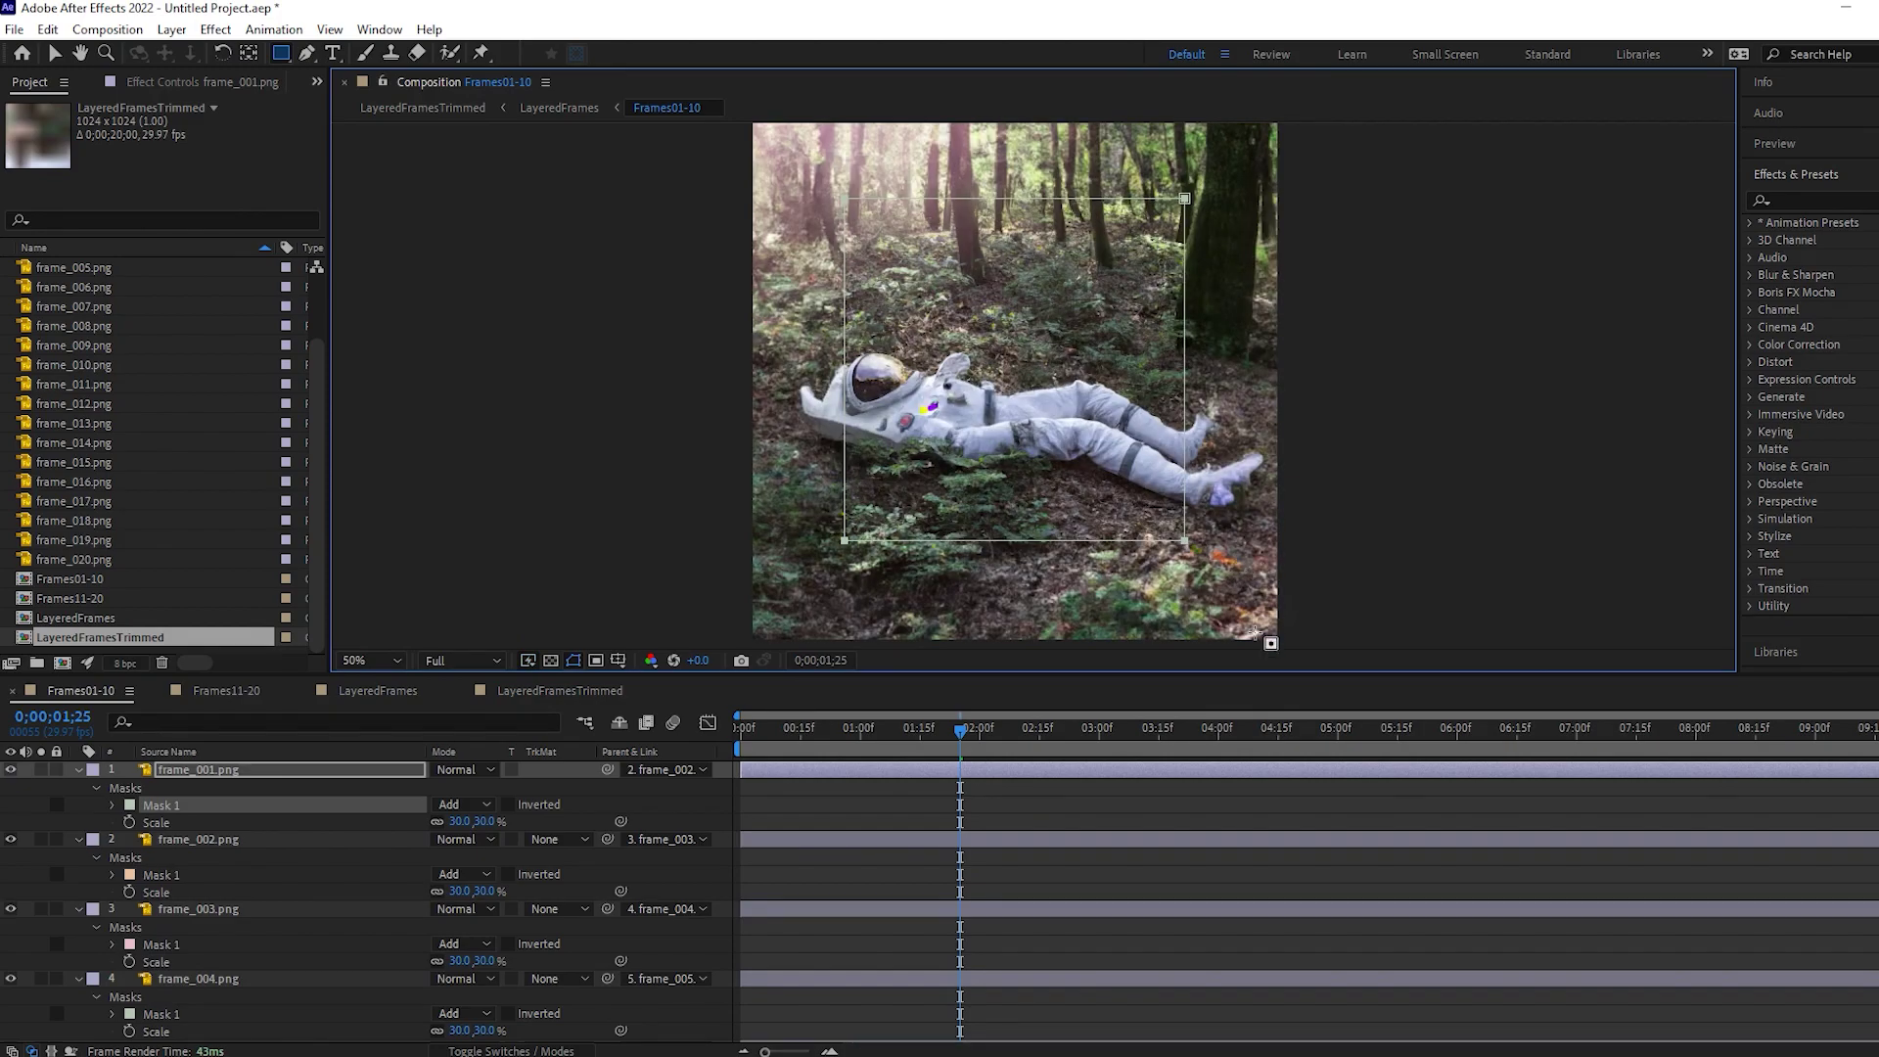
# Trim LayeredFramesTrimmed to a work area from about 0;00;01;26 to about 0;00;17;10 and preview the result
pyautogui.click(579, 697)
pyautogui.moveTo(739, 751)
pyautogui.mouseDown()
pyautogui.moveTo(842, 774)
pyautogui.moveTo(877, 726)
pyautogui.moveTo(1787, 725)
pyautogui.mouseUp()
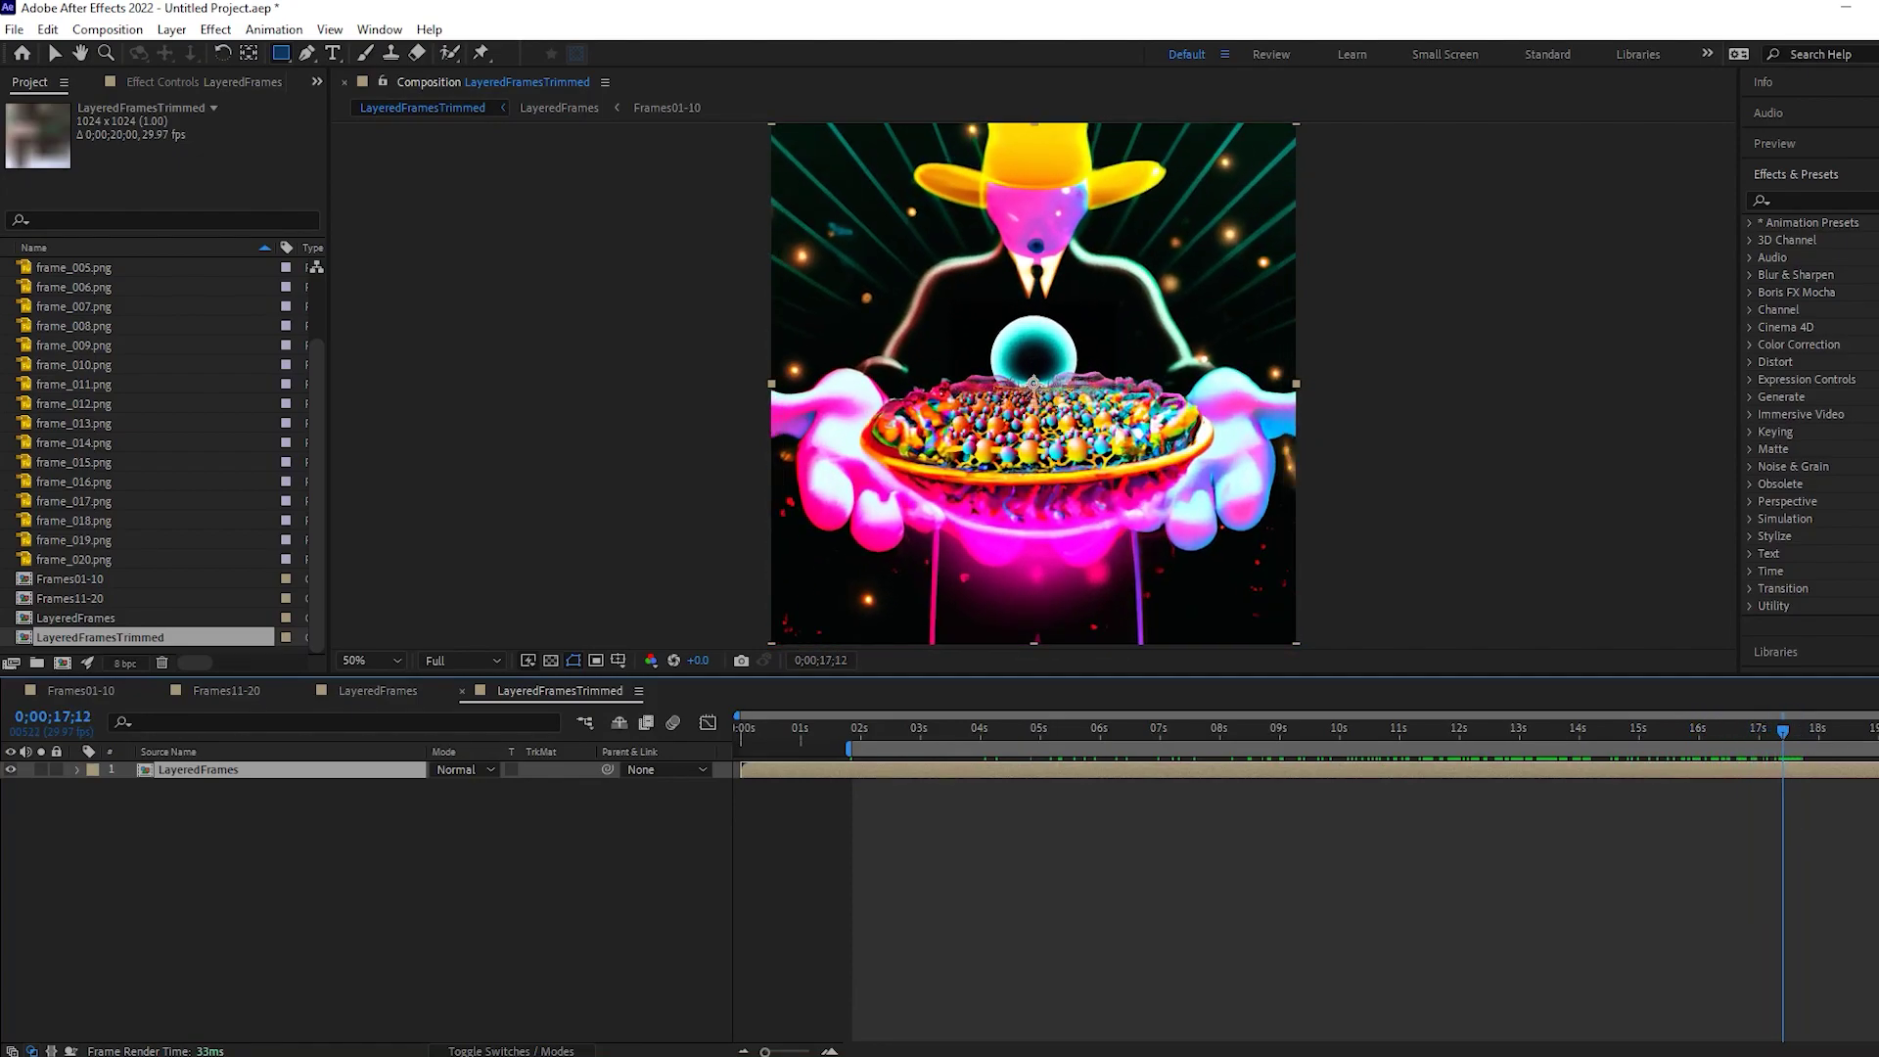
pyautogui.press('n')
pyautogui.press('pagedown')
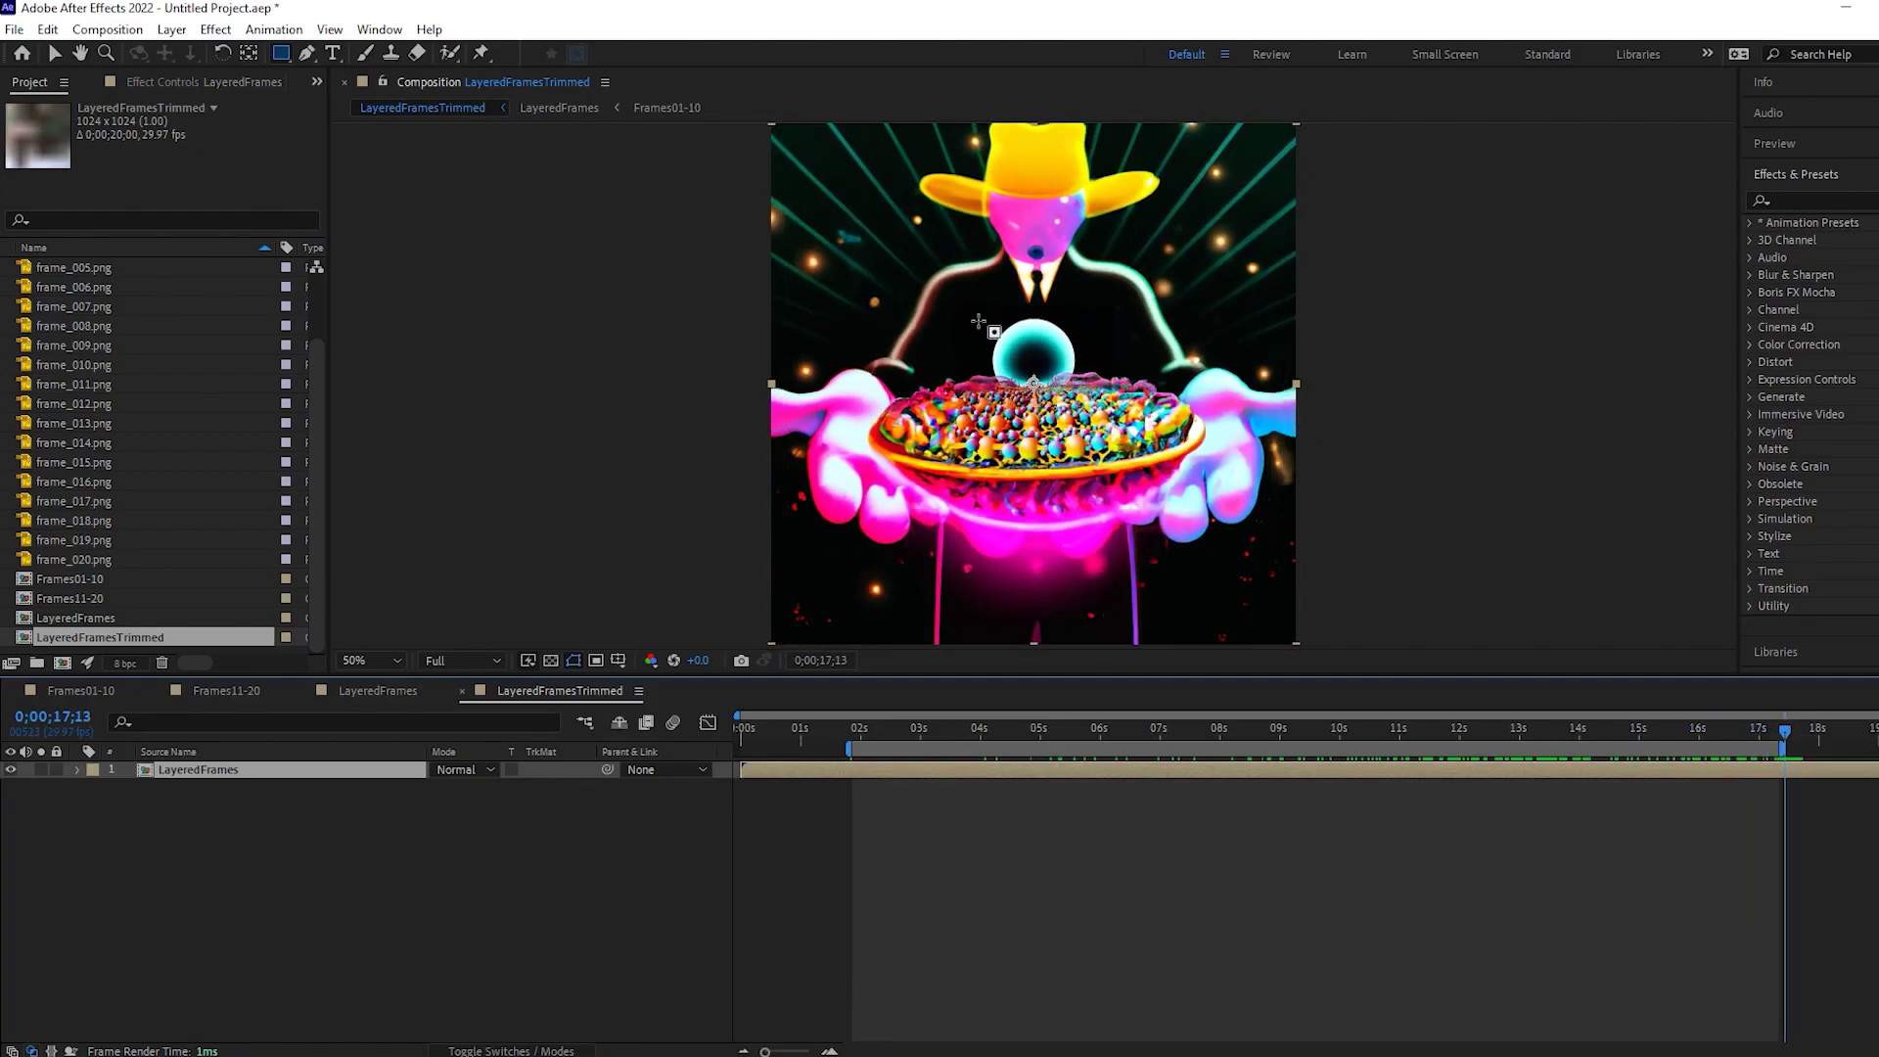
pyautogui.click(126, 37)
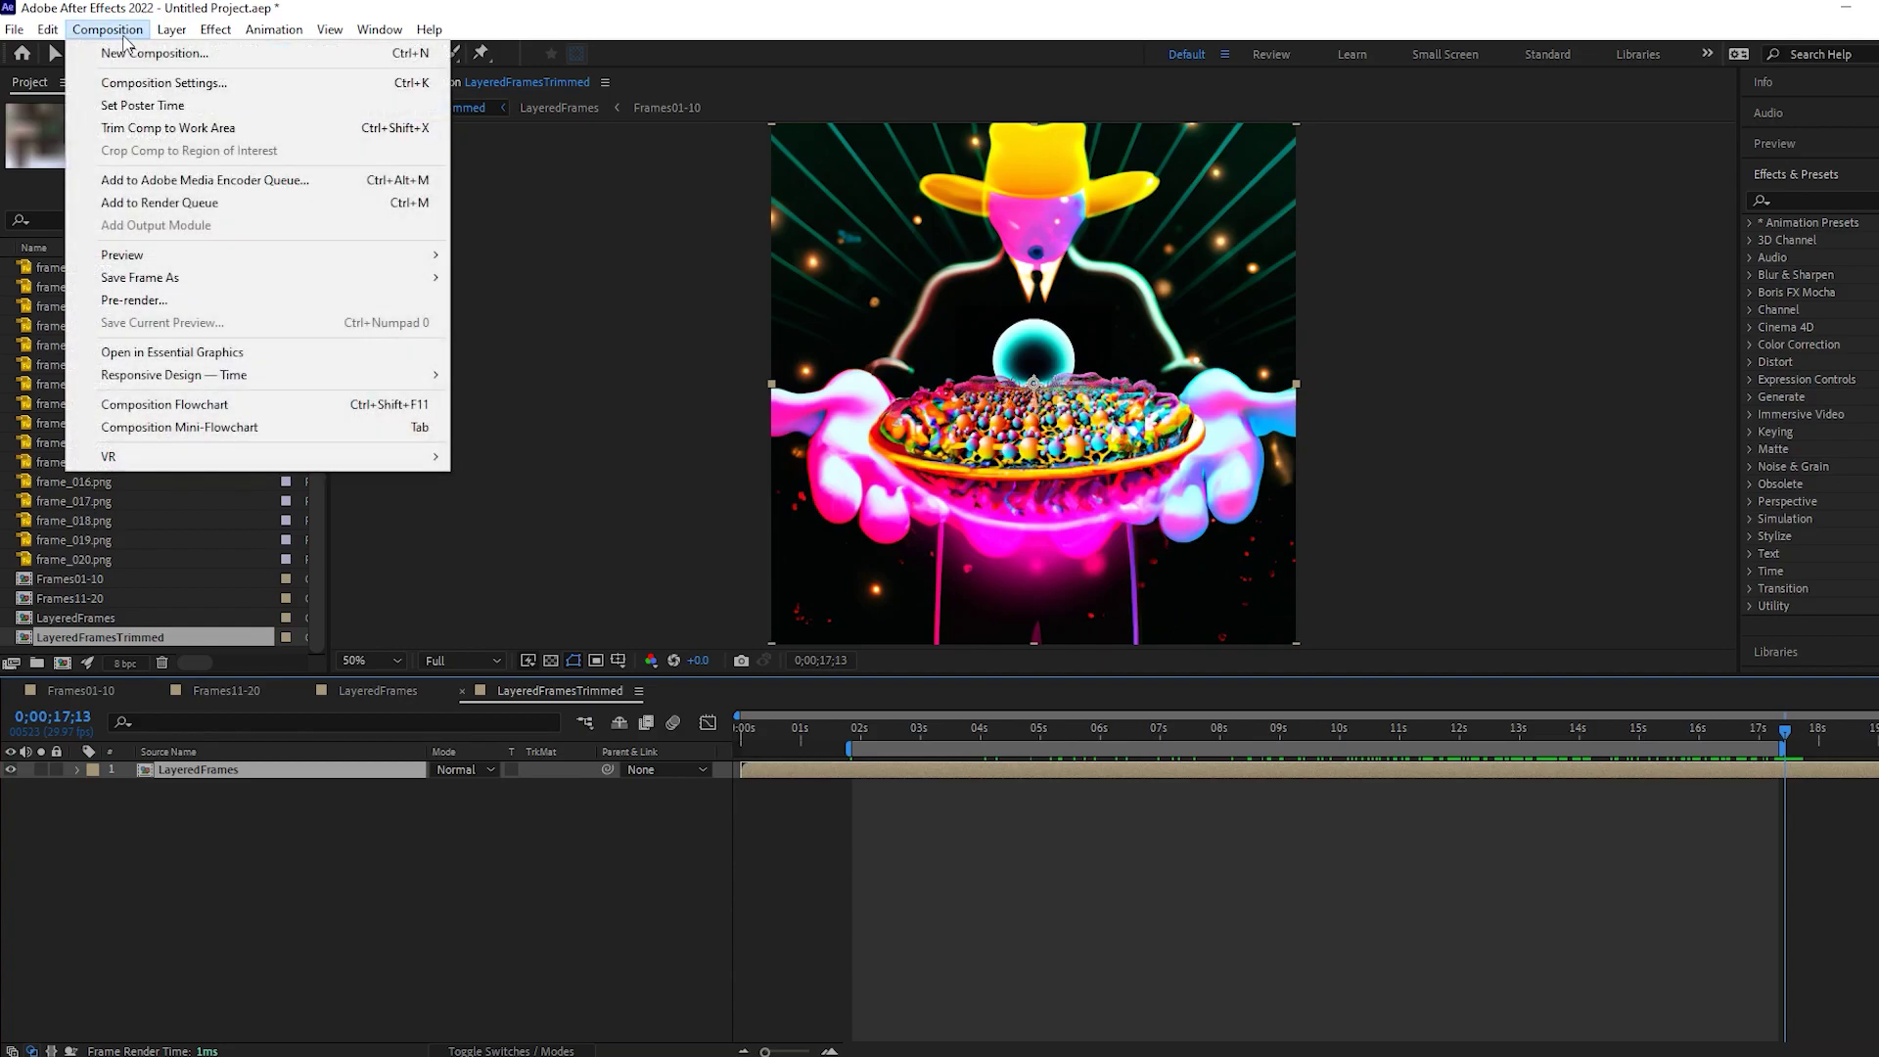
pyautogui.click(161, 135)
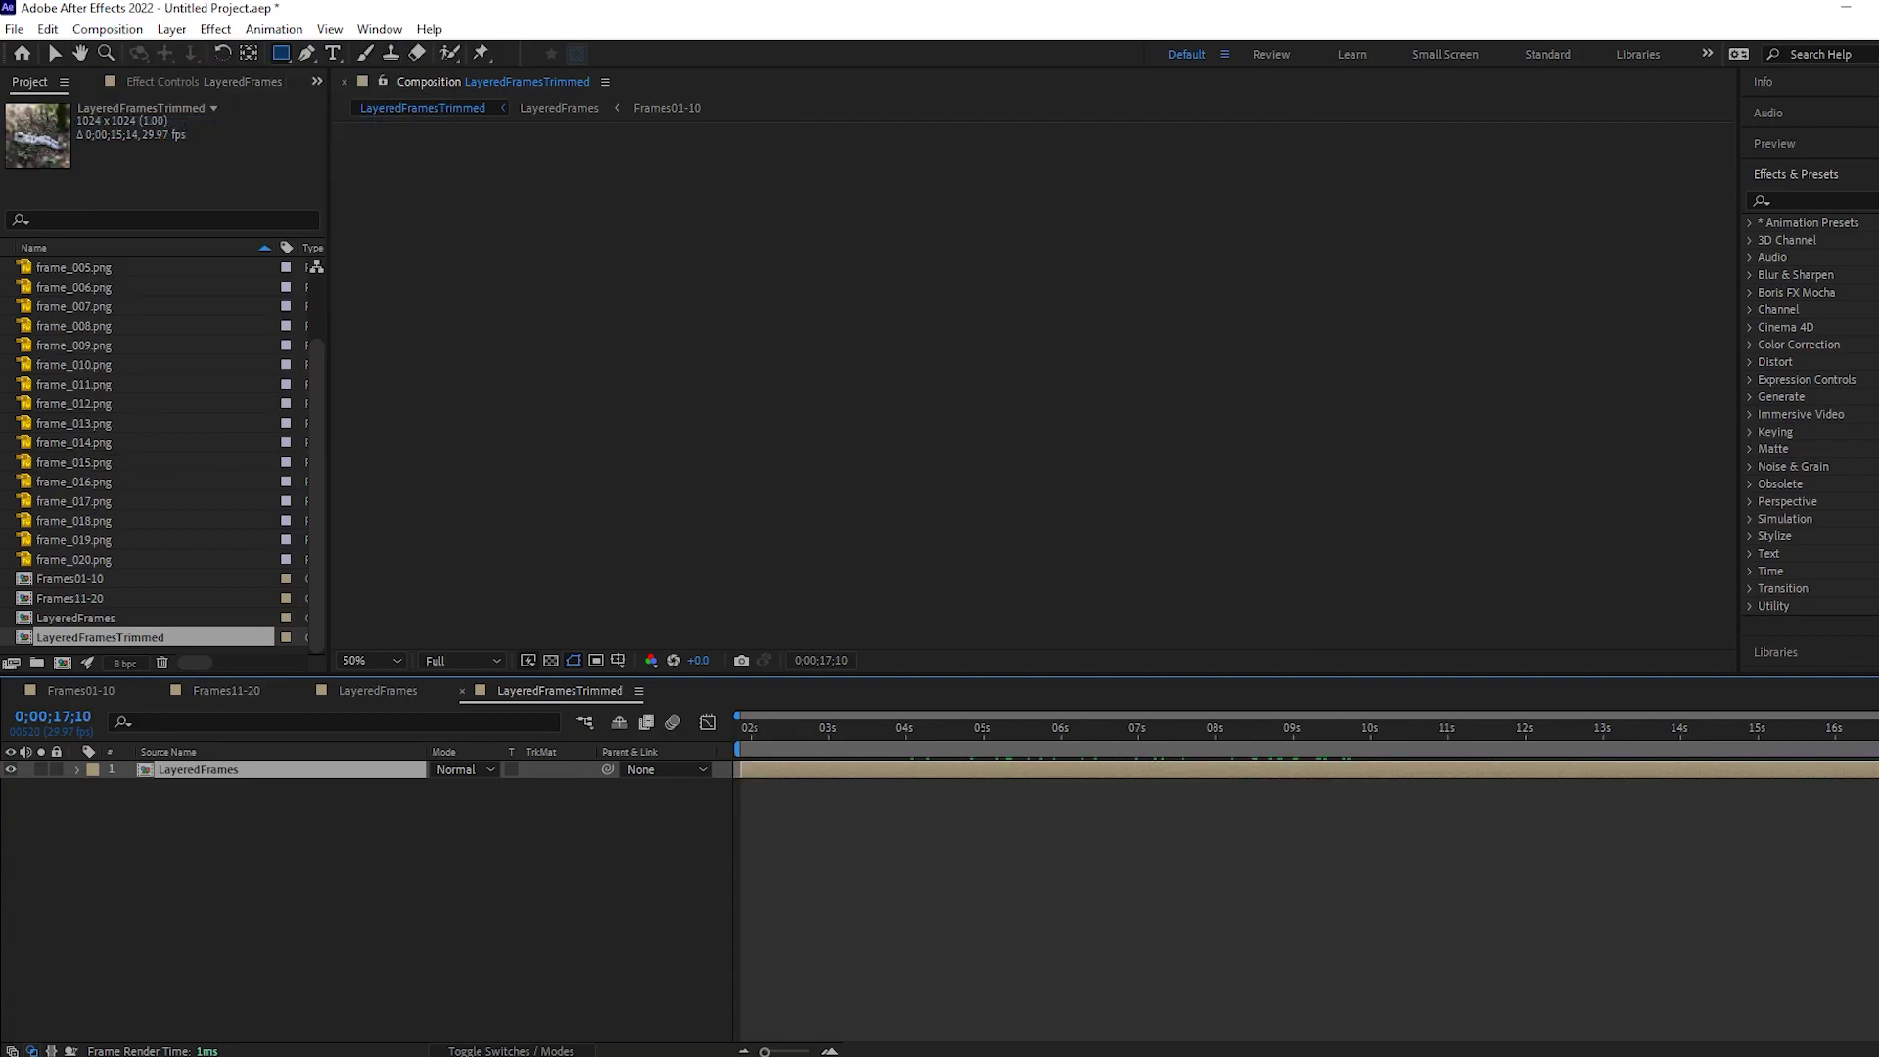
pyautogui.press('space')
pyautogui.moveTo(1878, 728); pyautogui.dragTo(1783, 726)
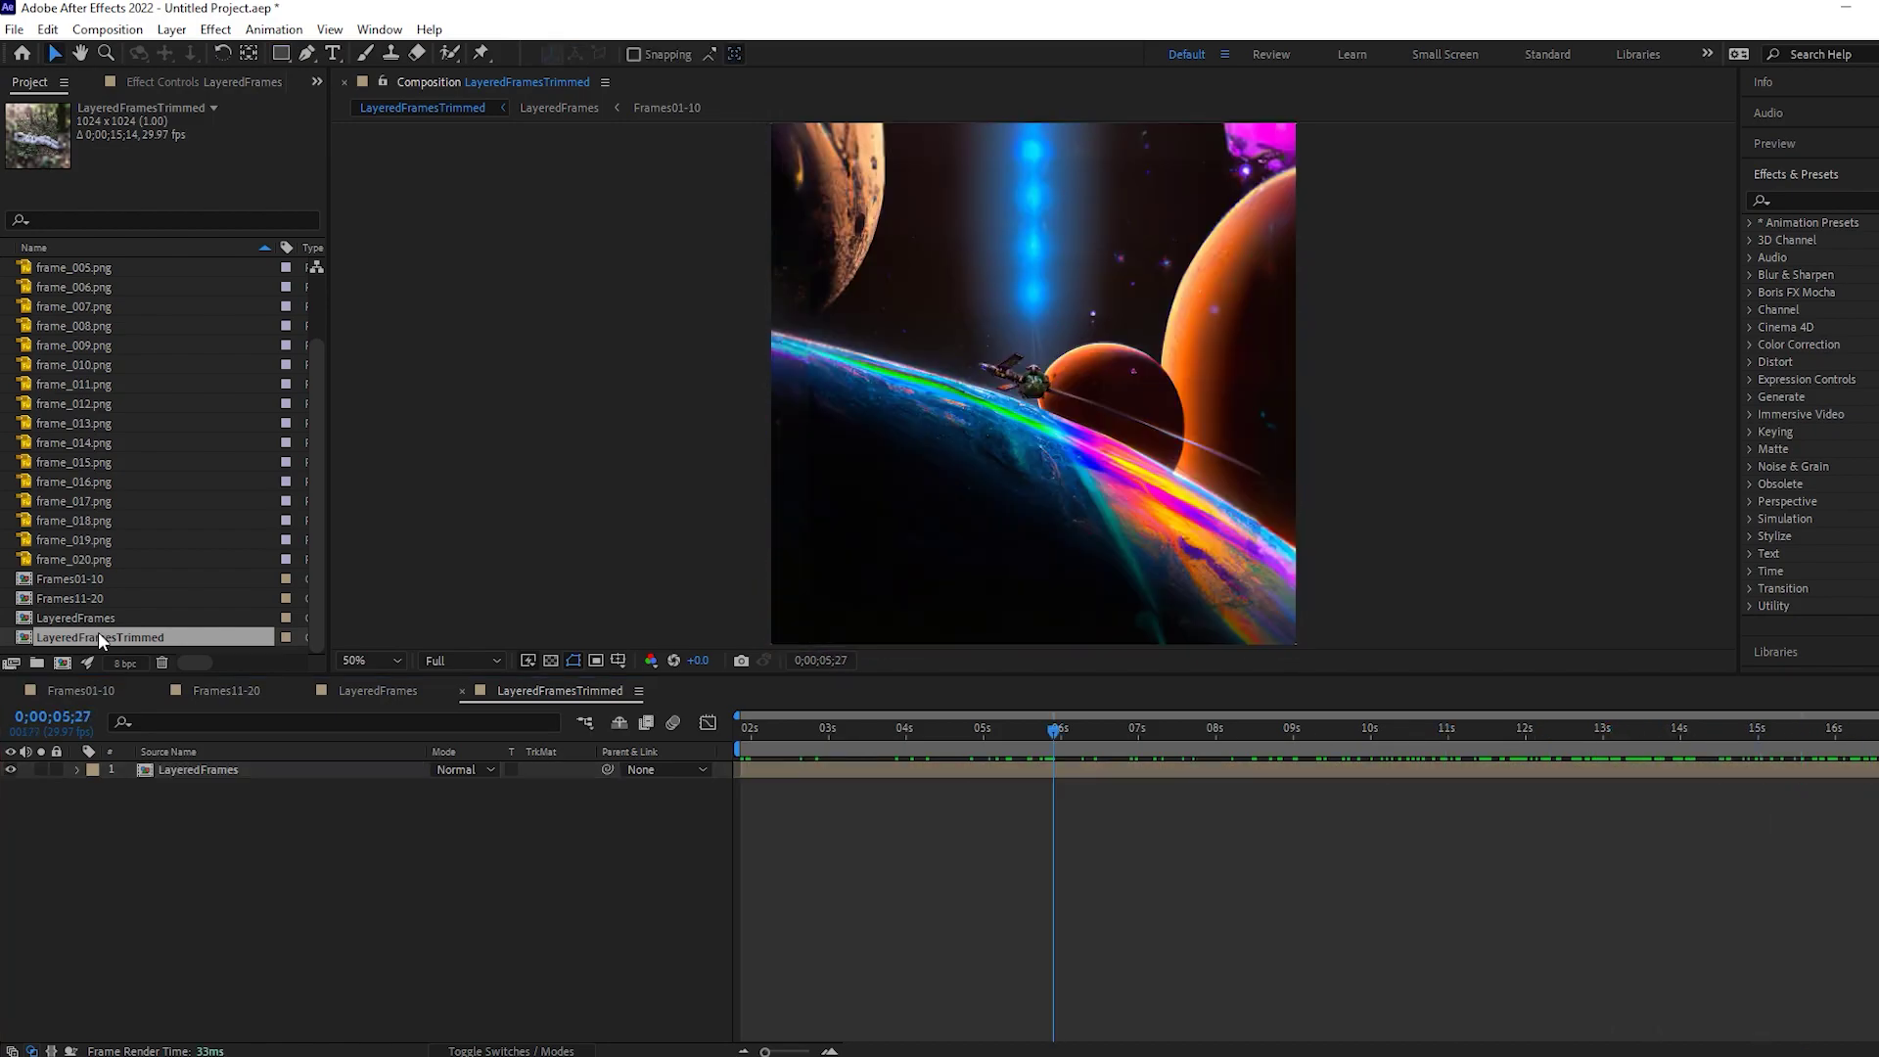
# Create a new composition from LayeredFramesTrimmed and rename it LayeredFramesTimeRemapped
pyautogui.moveTo(98, 635); pyautogui.dragTo(62, 663)
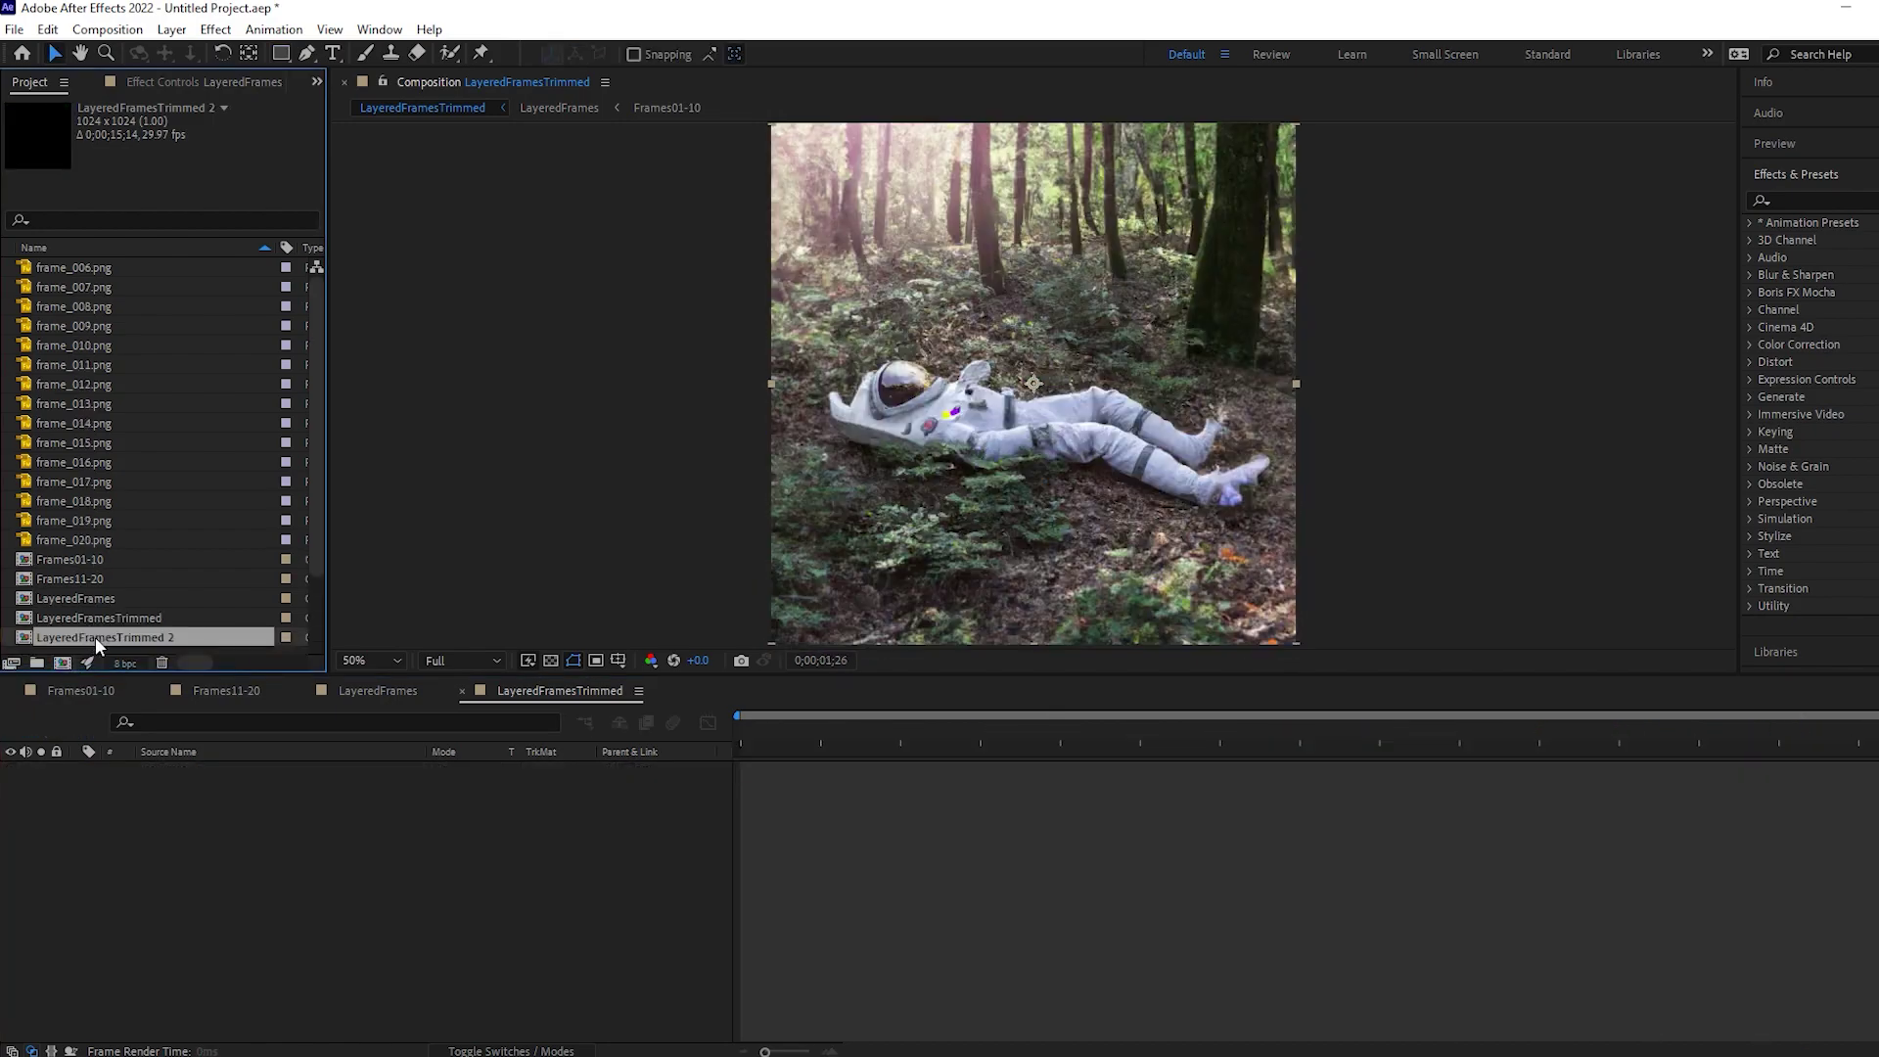
pyautogui.rightClick(121, 636)
pyautogui.click(157, 965)
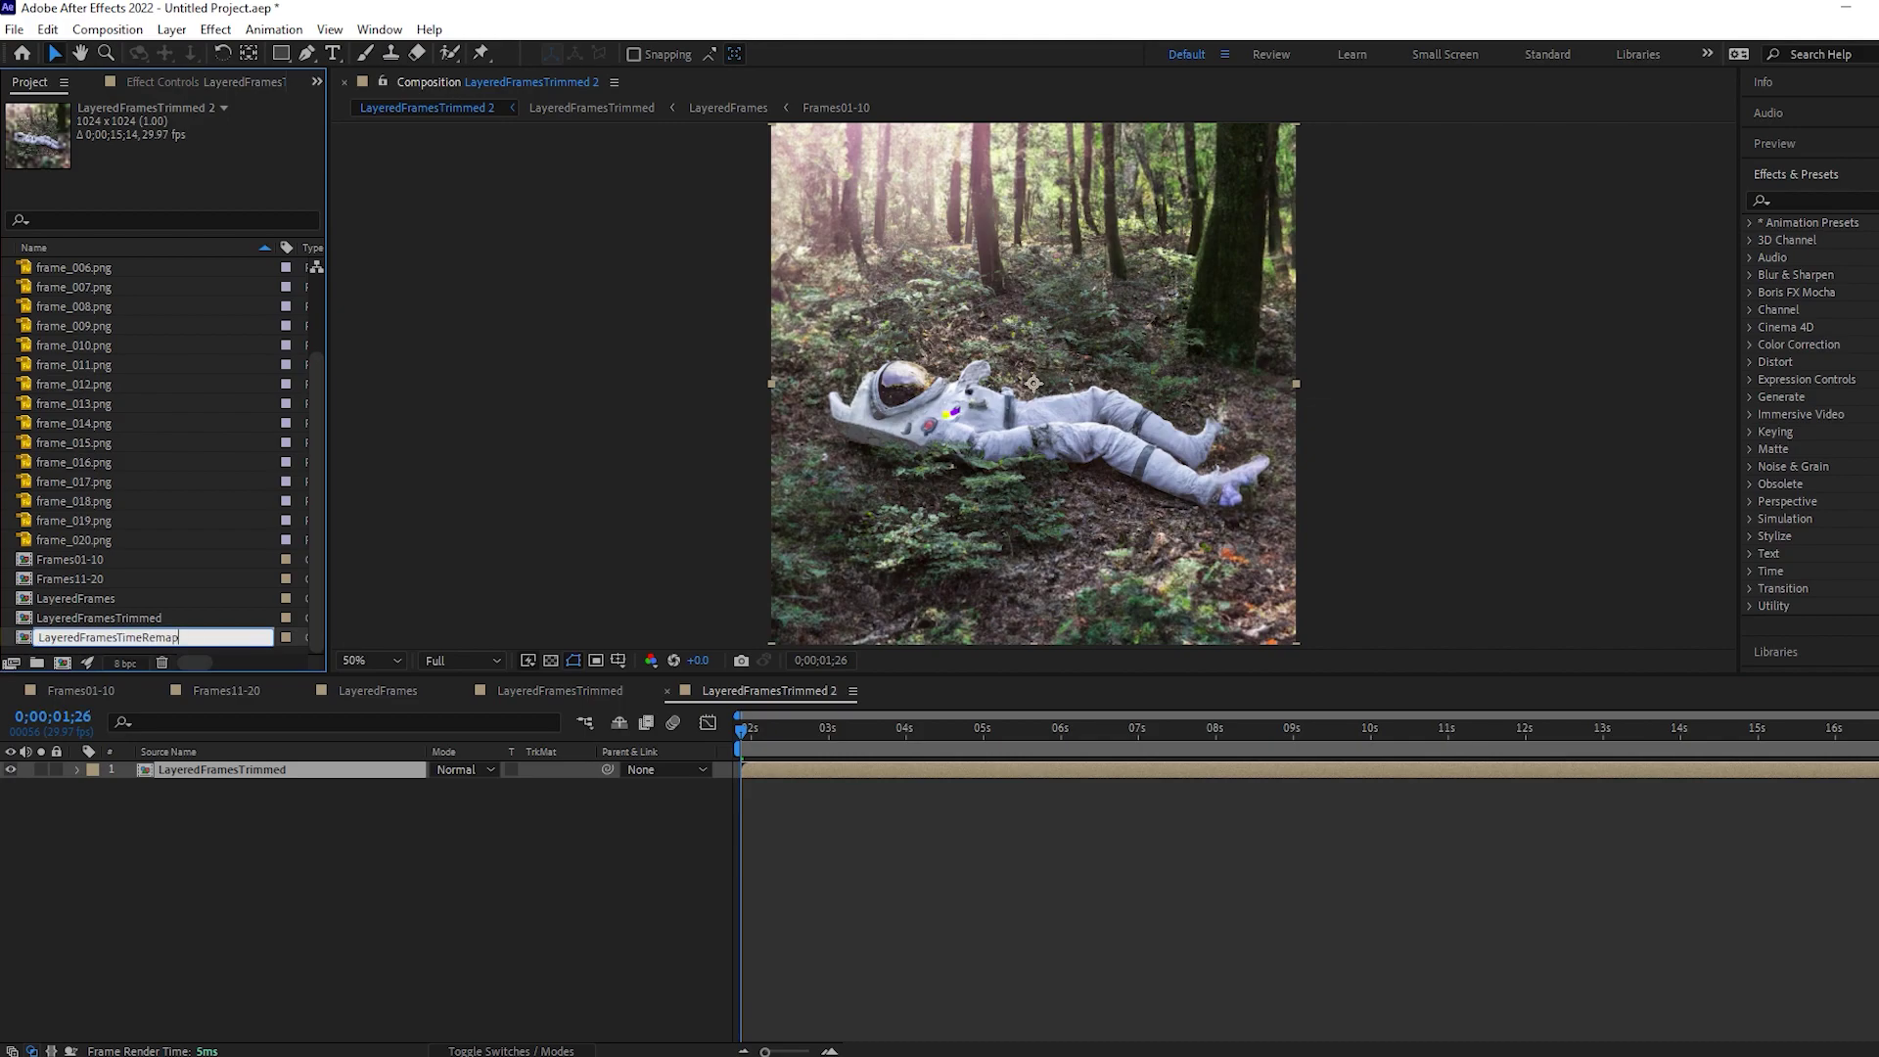
pyautogui.write('ped')
pyautogui.press('Return')
# Enable time remapping on the LayeredFramesTrimmed layer
pyautogui.rightClick(337, 771)
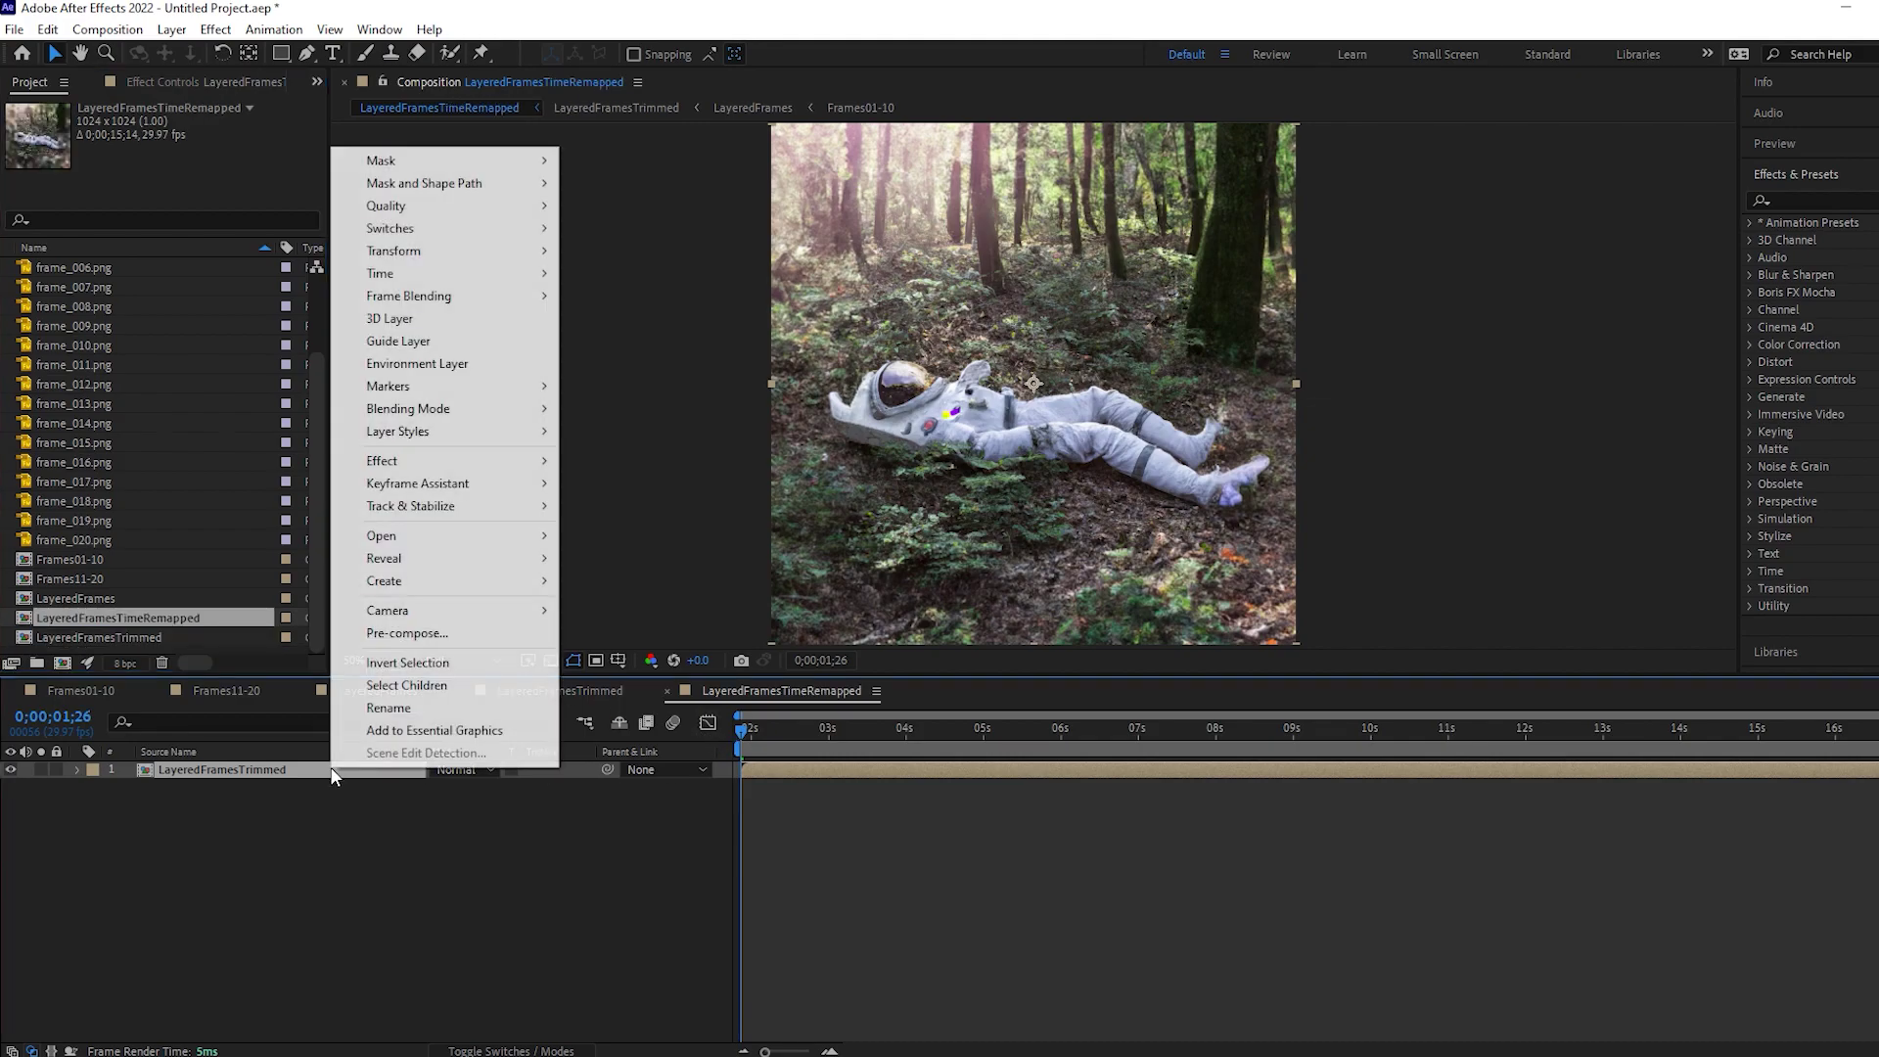
pyautogui.moveTo(480, 275)
pyautogui.click(603, 277)
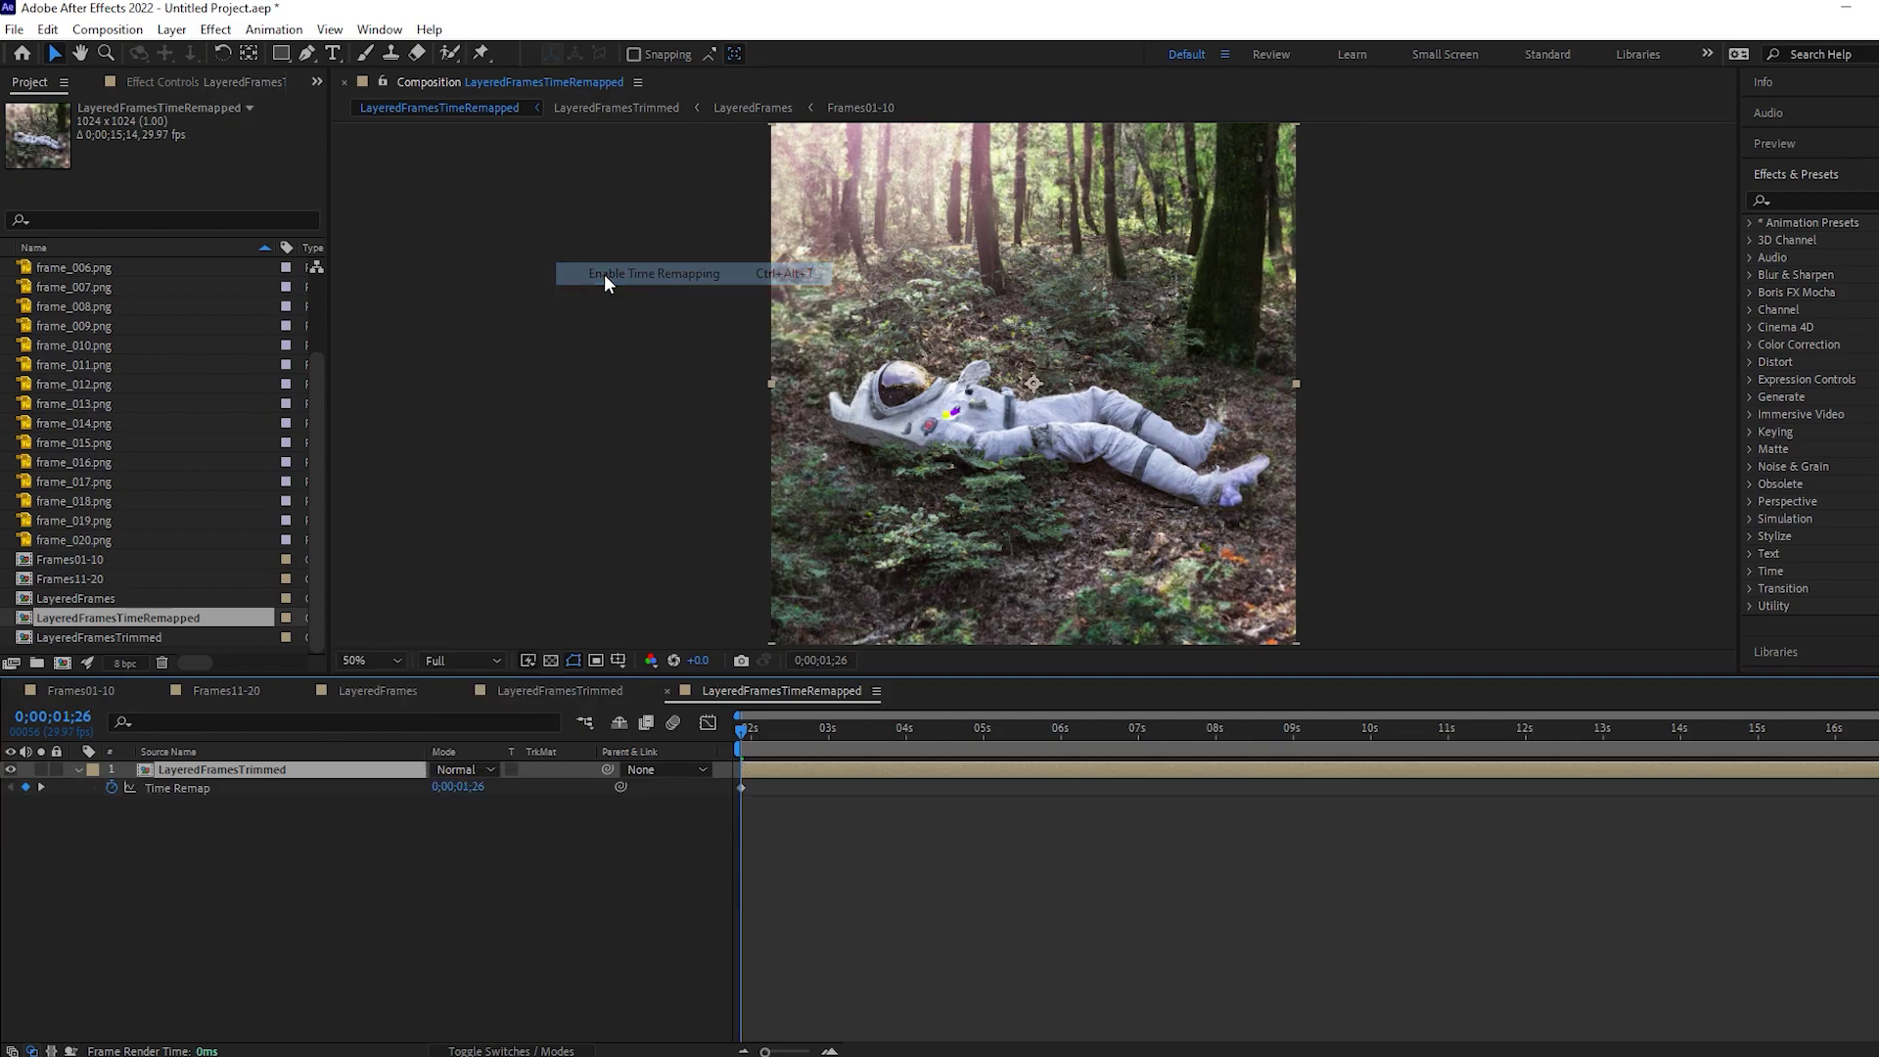
# Apply Easy Ease In to the first Time Remap keyframe and Easy Ease Out to the last, and scrub through the zoom
pyautogui.rightClick(743, 788)
pyautogui.moveTo(935, 1043)
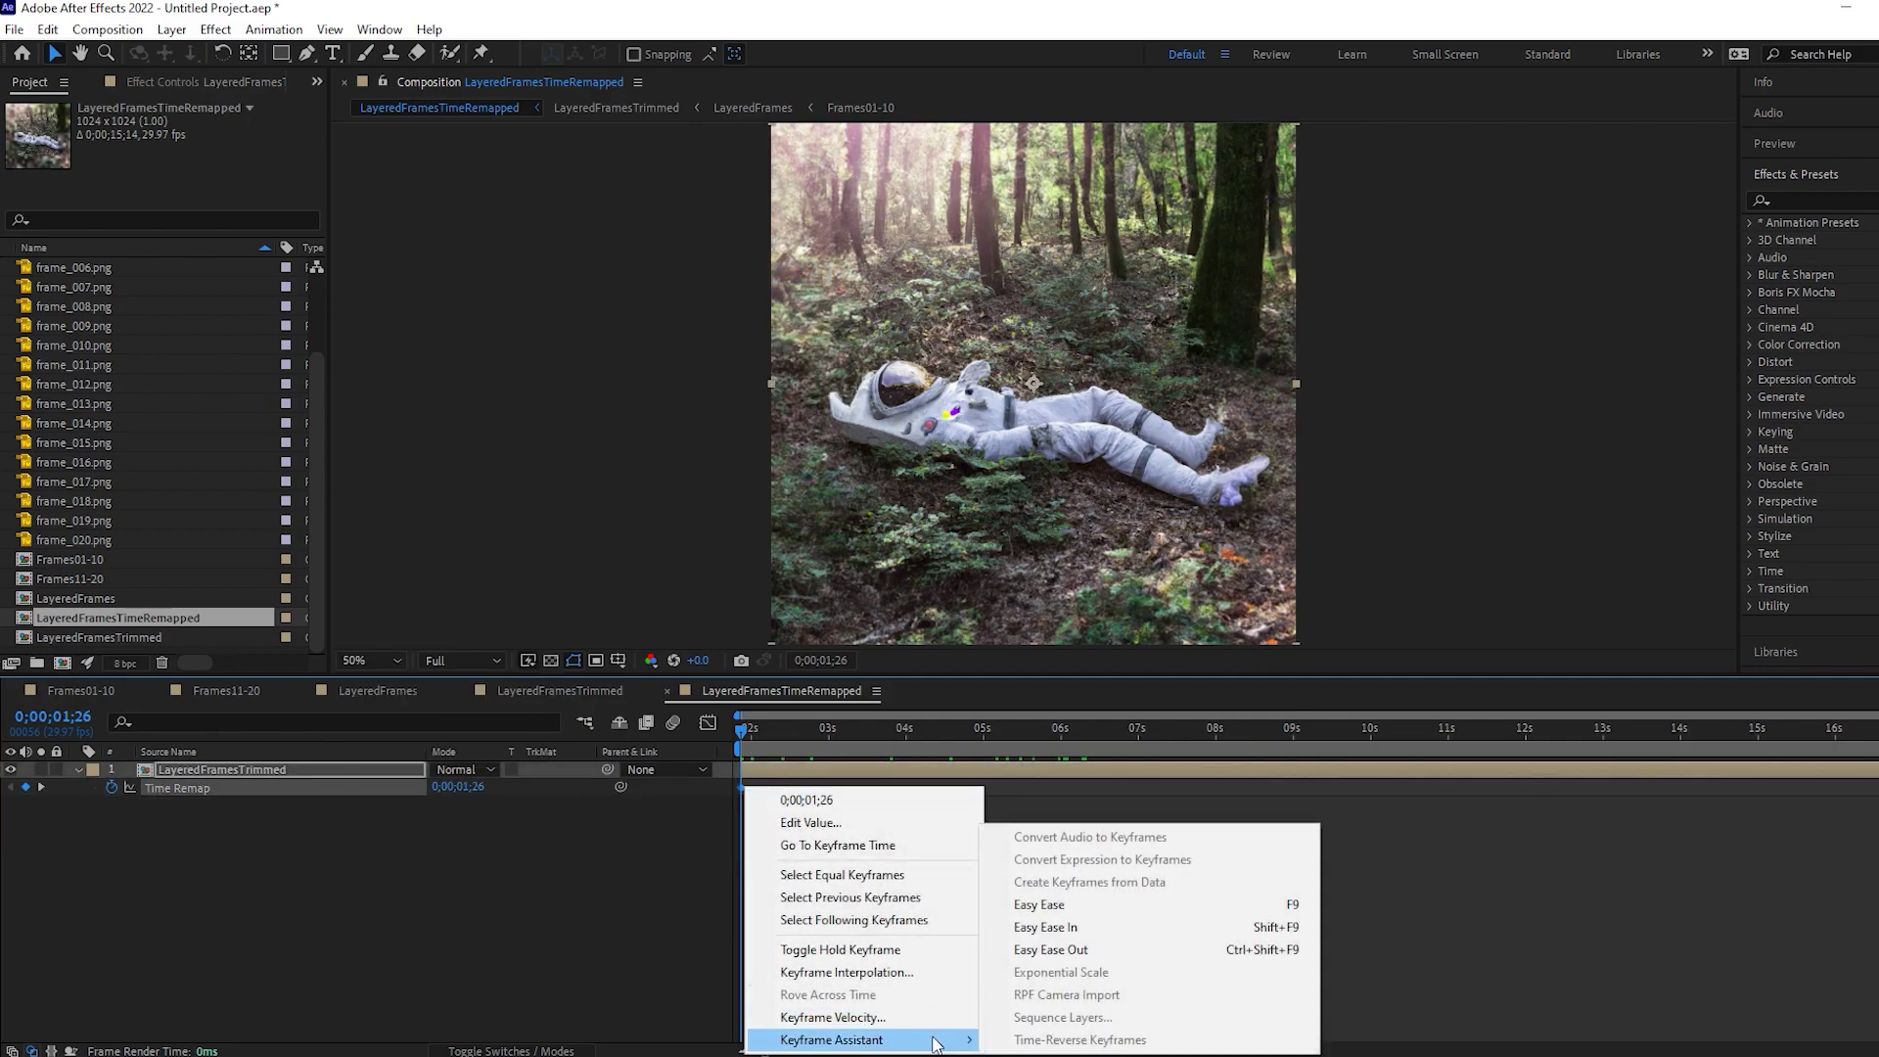
pyautogui.click(1052, 930)
pyautogui.rightClick(1728, 789)
pyautogui.moveTo(1811, 1043)
pyautogui.click(1530, 955)
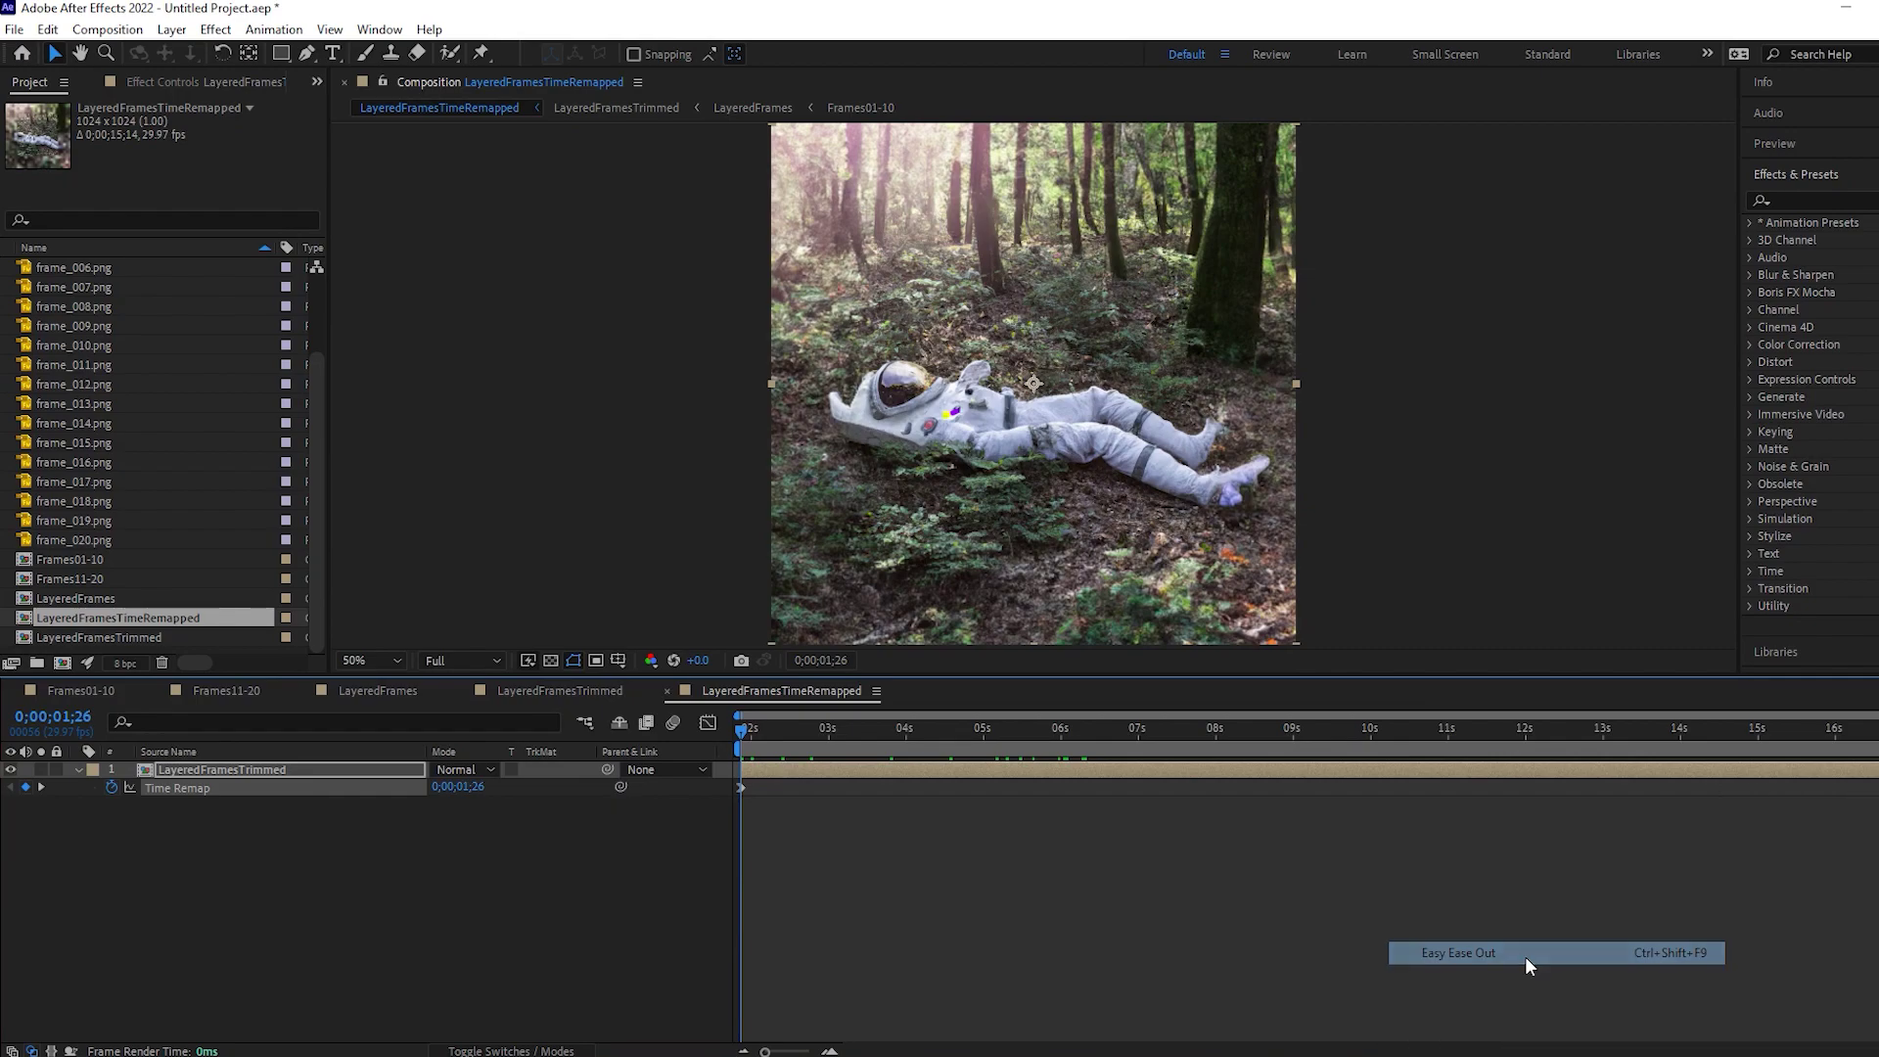
pyautogui.click(755, 730)
pyautogui.moveTo(756, 732); pyautogui.dragTo(913, 732)
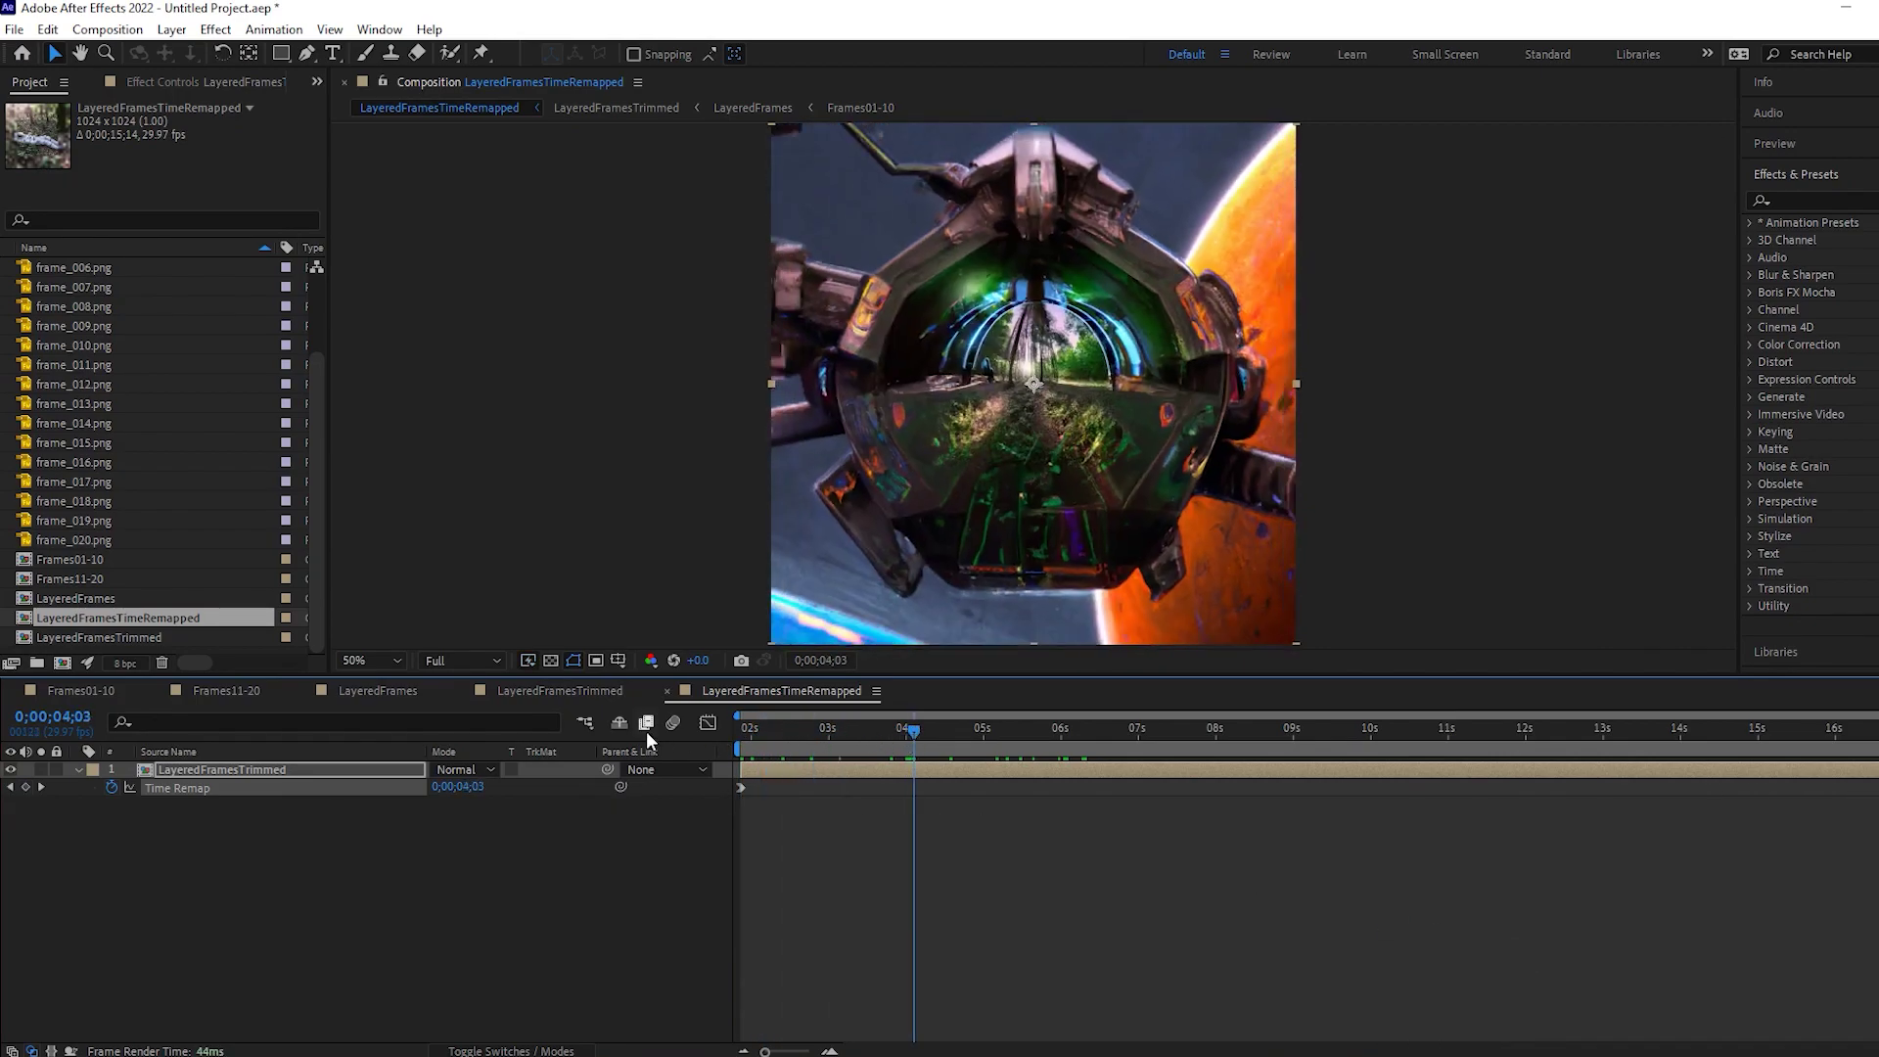
# In the Graph Editor, extend both Time Remap keyframes' handles past the middle to form an S-curve, and preview the eased zoom
pyautogui.click(708, 725)
pyautogui.moveTo(742, 995)
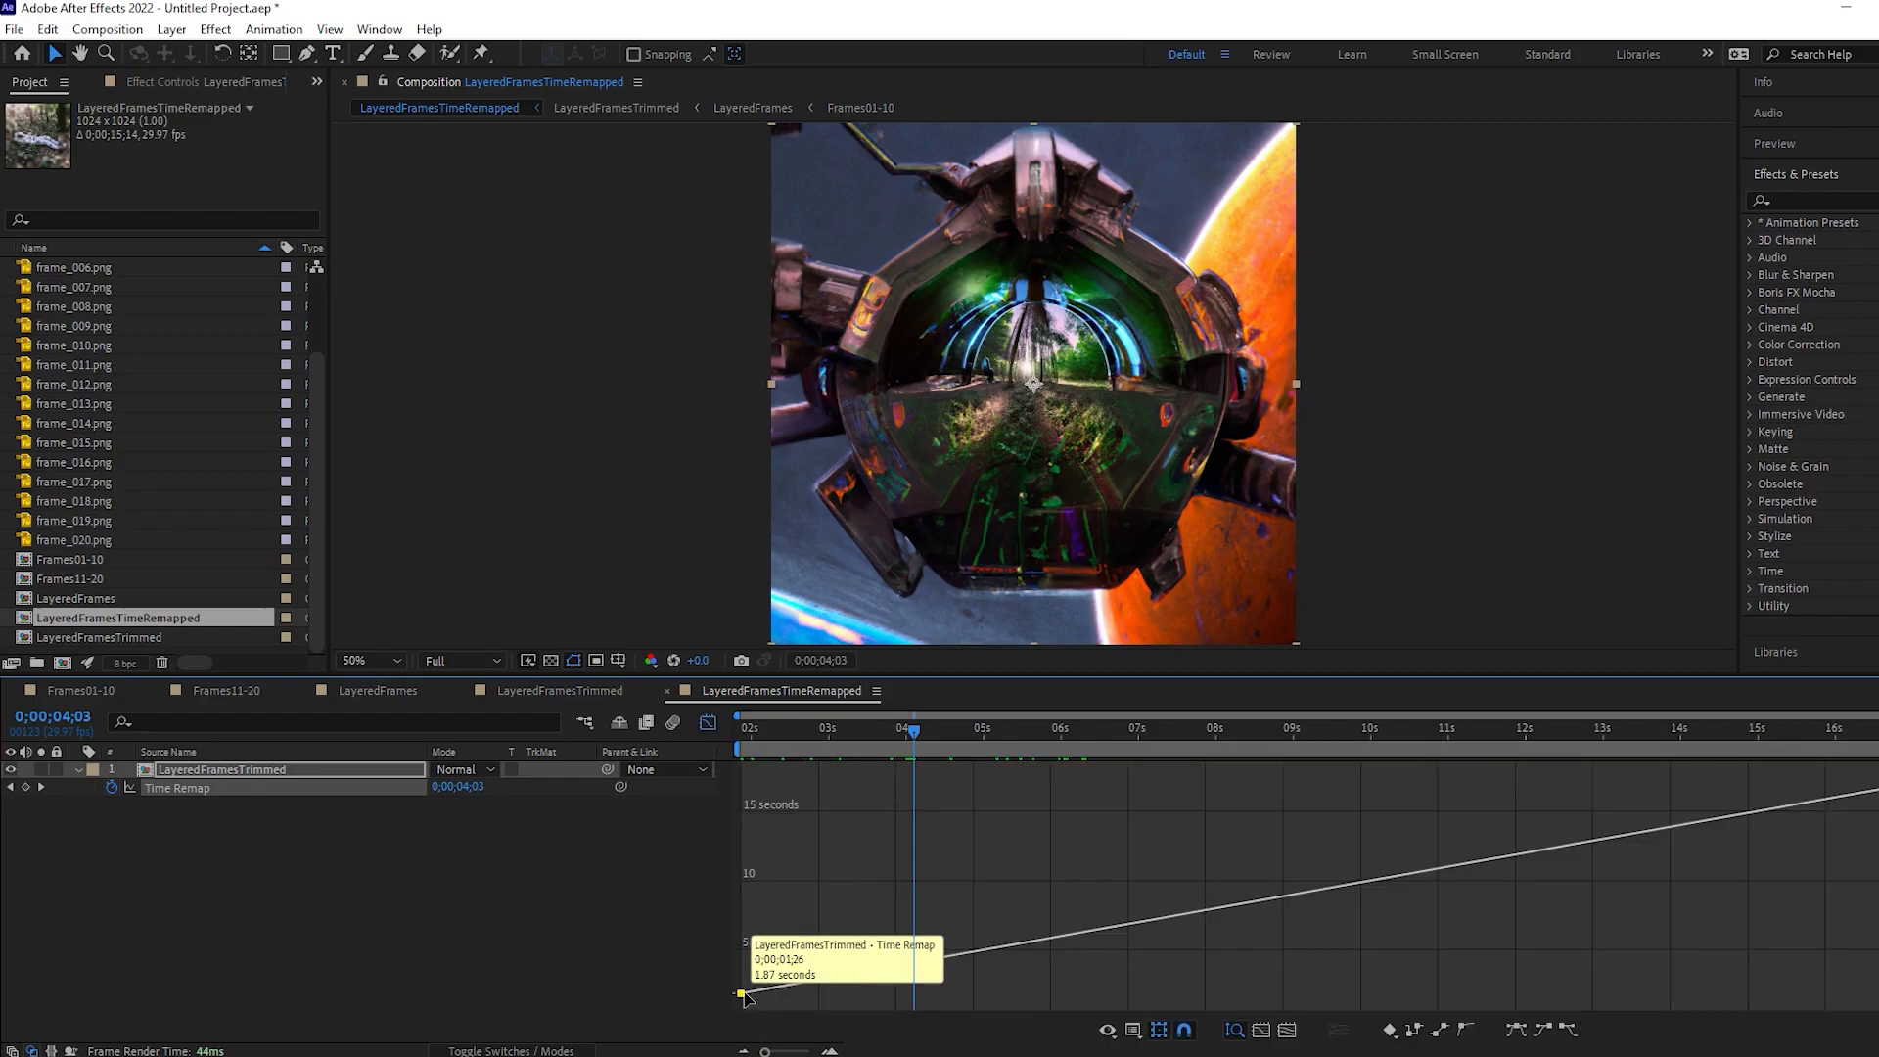
pyautogui.moveTo(742, 996); pyautogui.dragTo(1286, 984)
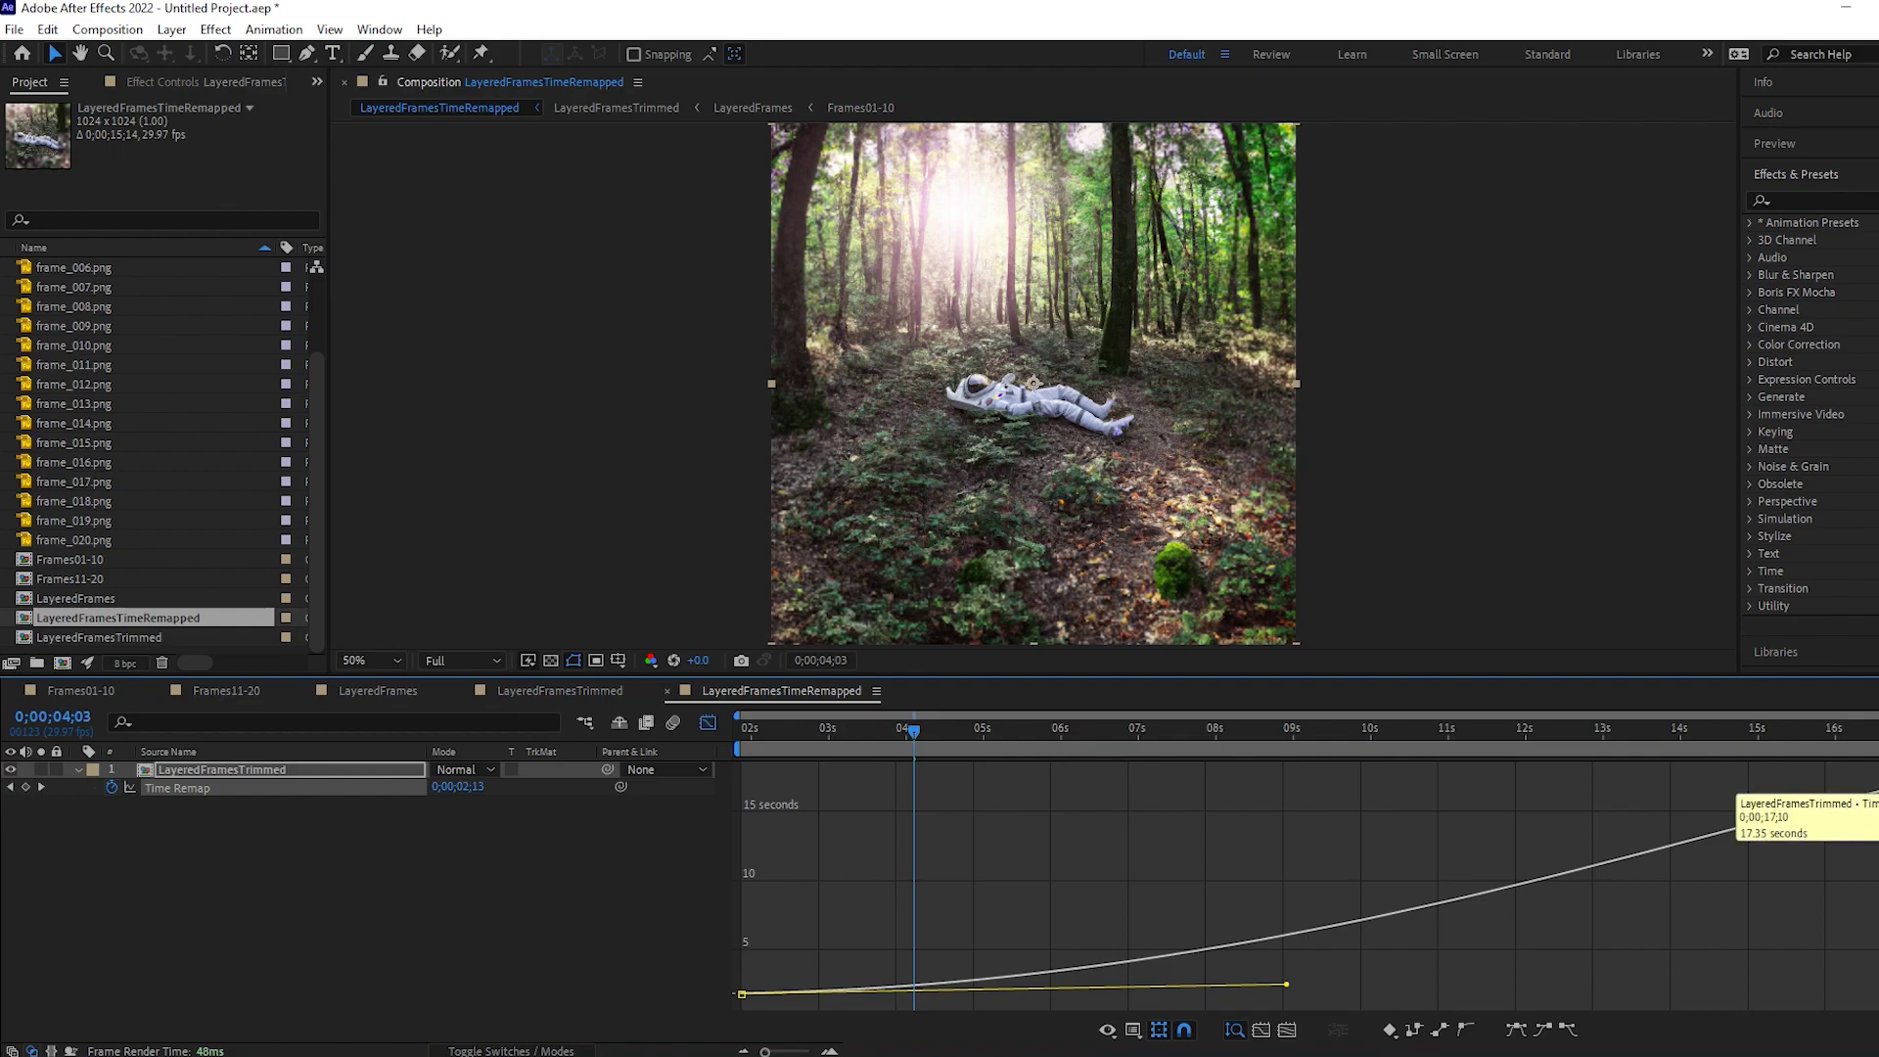
pyautogui.moveTo(1728, 788); pyautogui.dragTo(1186, 790)
pyautogui.press('space')
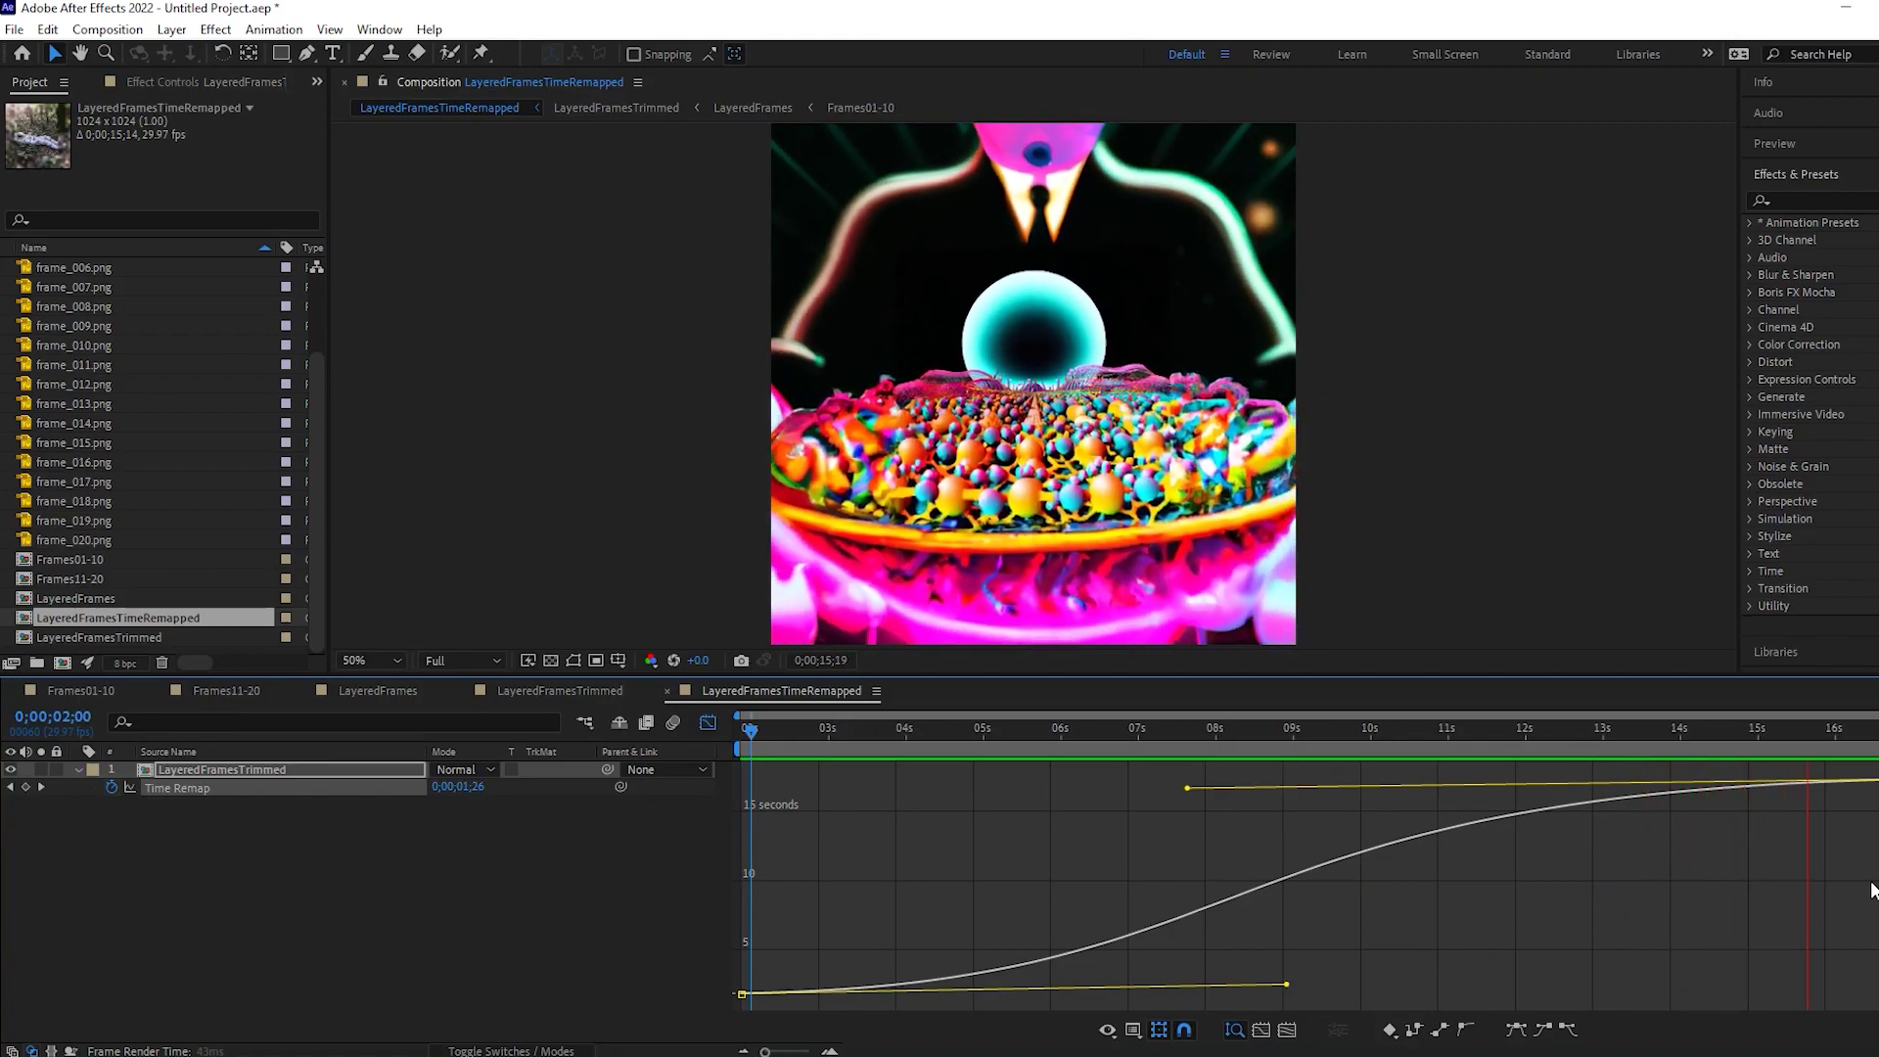
pyautogui.press('space')
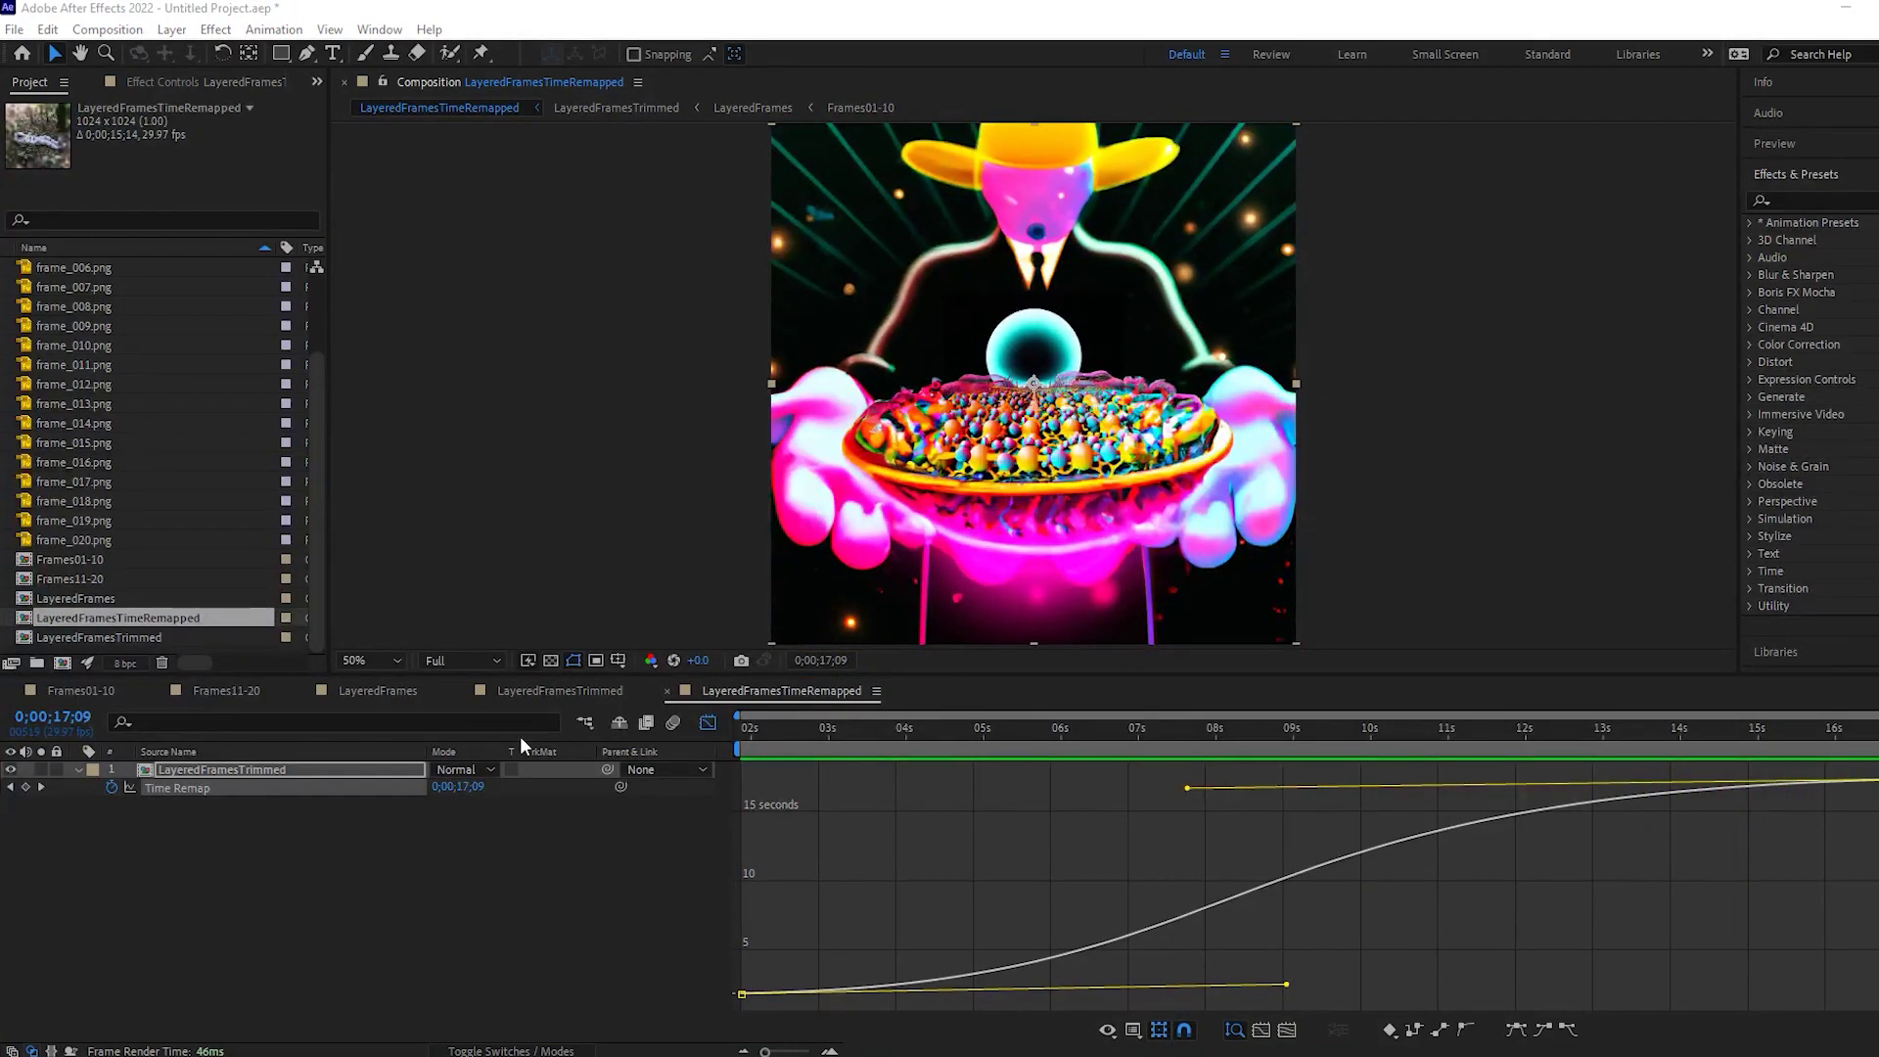
# Create a new composition from LayeredFramesTimeRemapped and rename it PostEdit
pyautogui.moveTo(131, 621); pyautogui.dragTo(64, 663)
pyautogui.rightClick(129, 619)
pyautogui.click(213, 951)
pyautogui.write('PostEdit')
pyautogui.press('Return')
# Add an adjustment layer above LayeredFramesTimeRemapped in the PostEdit composition
pyautogui.rightClick(390, 884)
pyautogui.moveTo(529, 638)
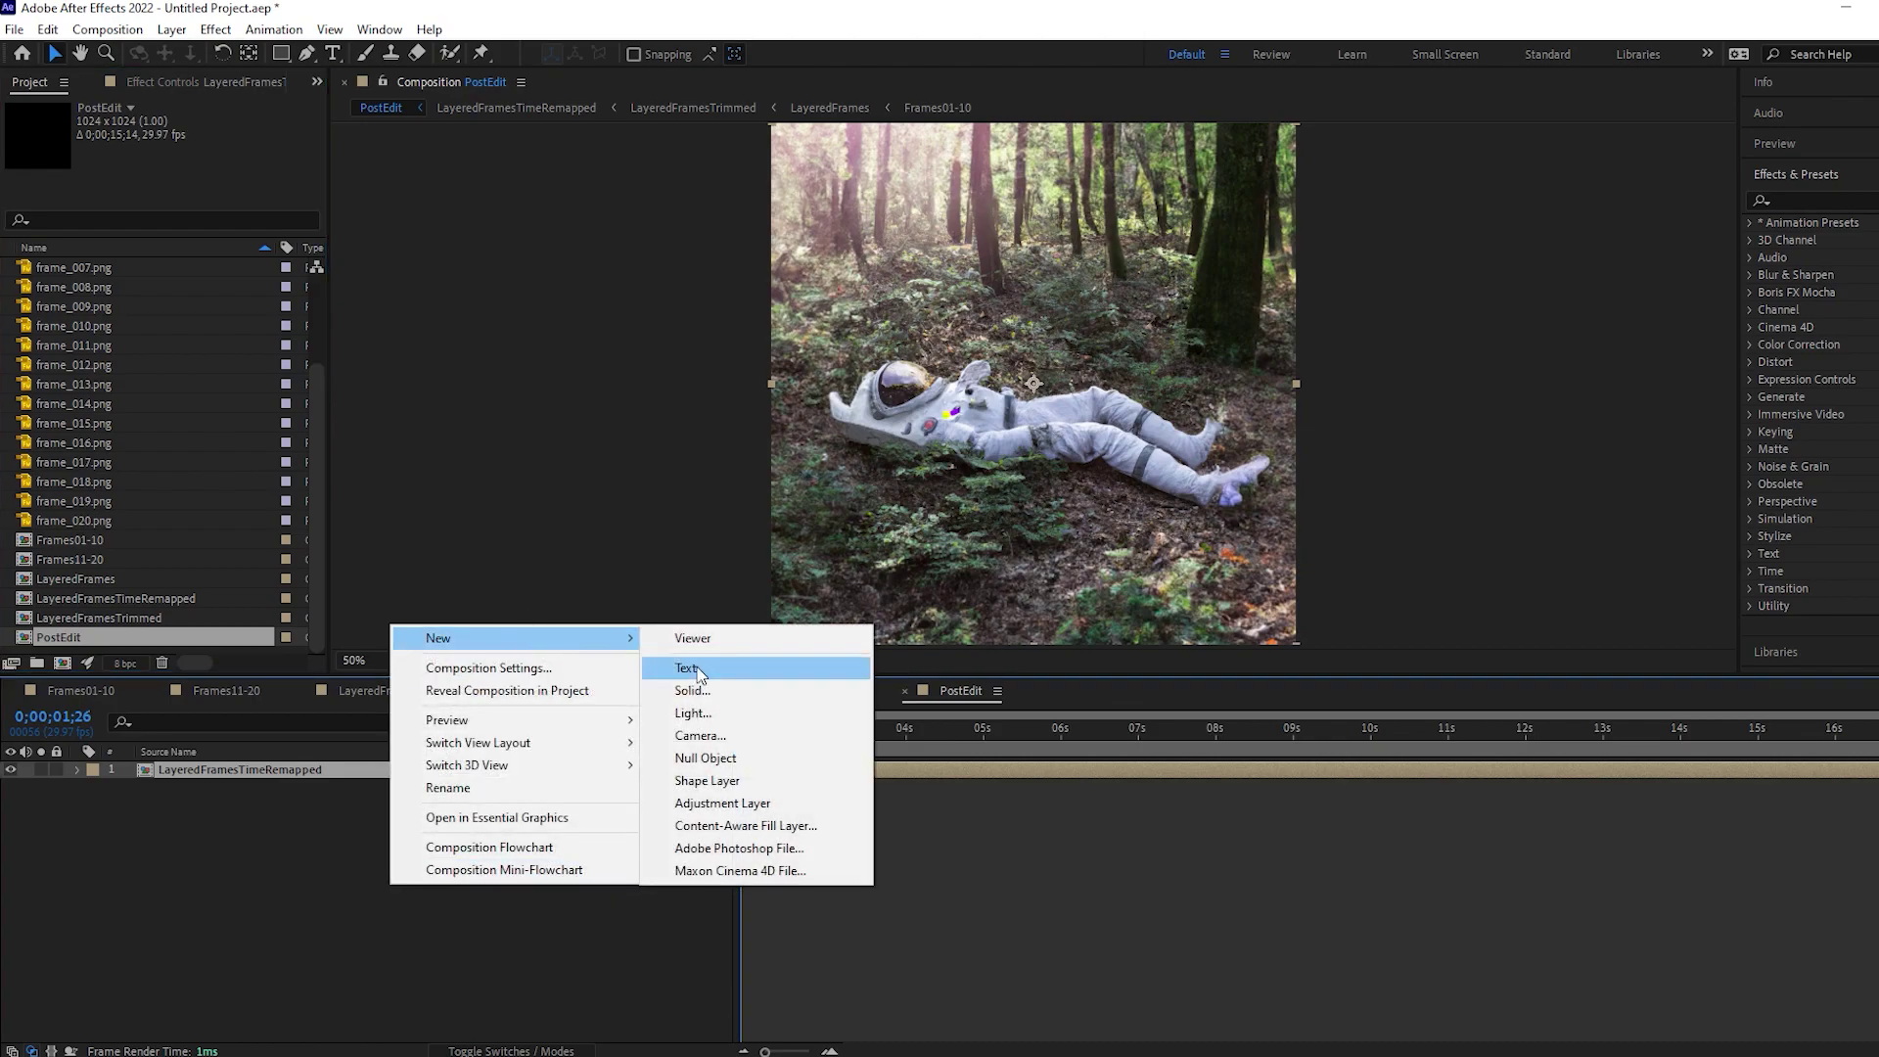
pyautogui.click(737, 803)
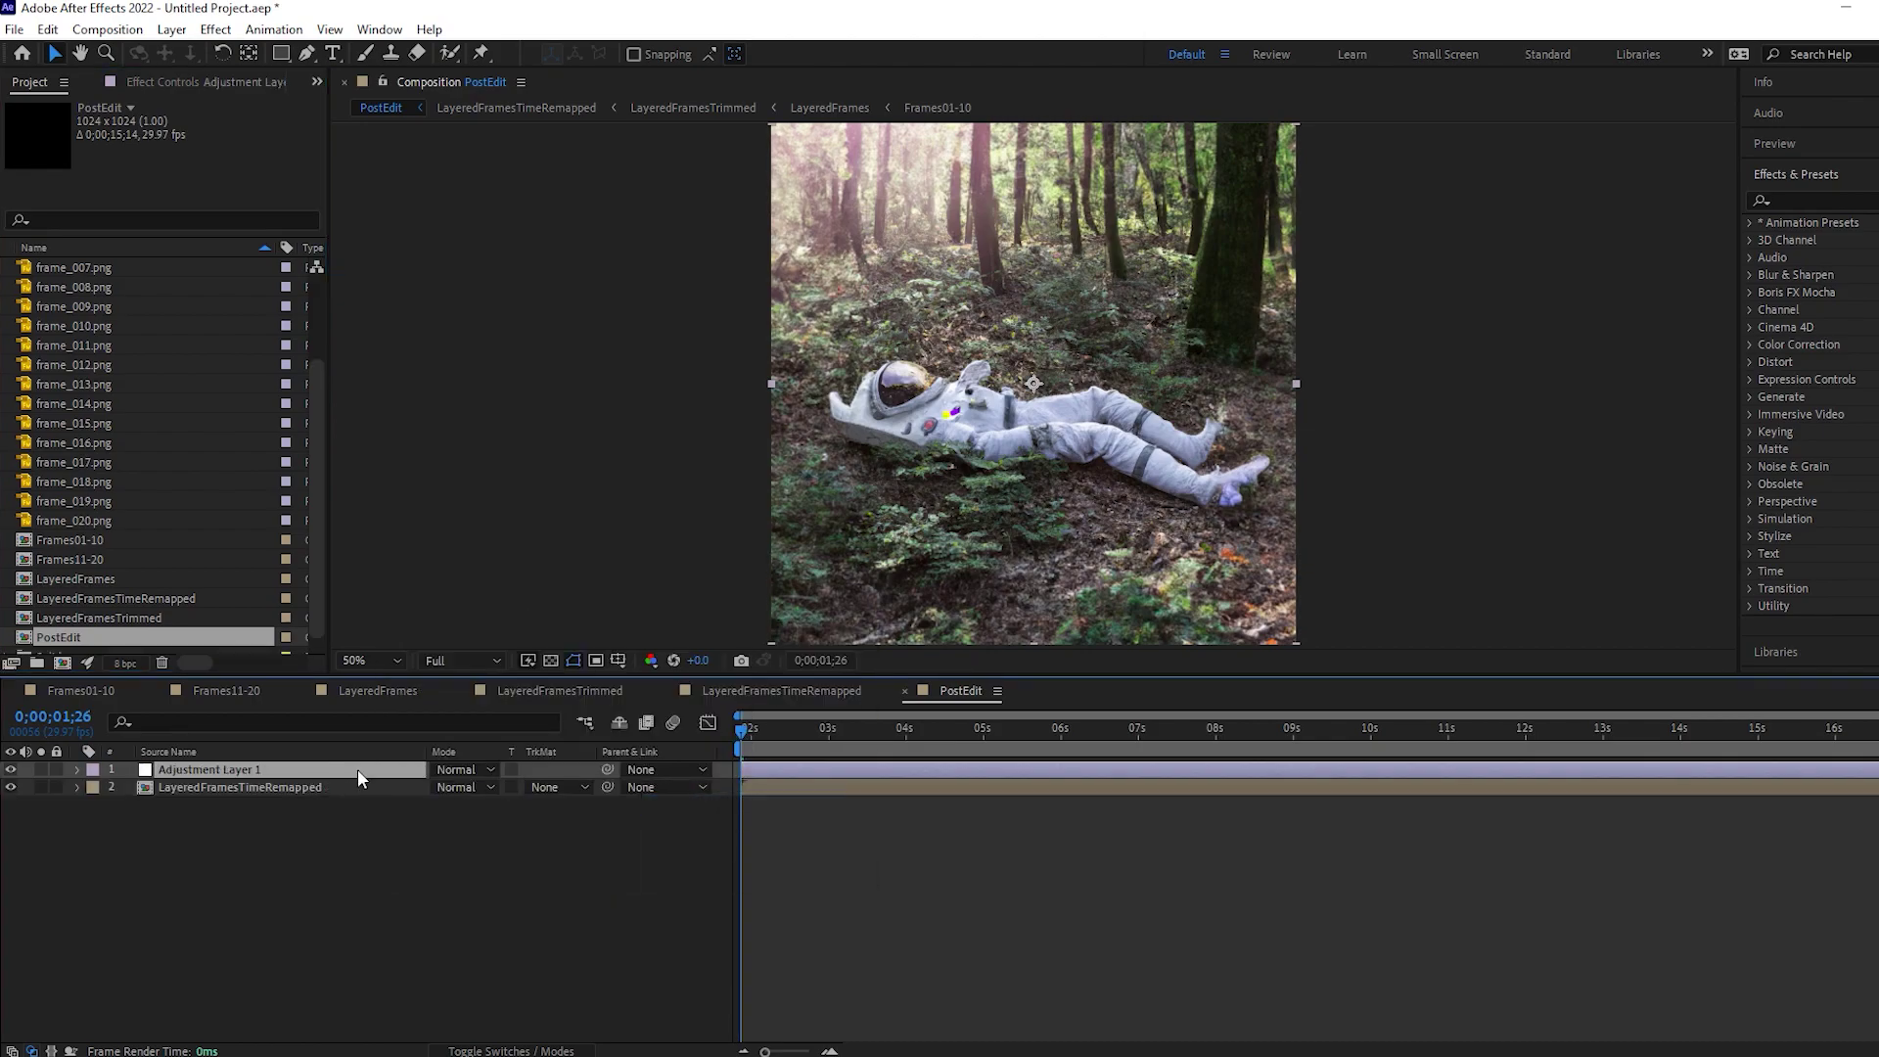
# Find the VR Chromatic Aberrations effect and apply it to Adjustment Layer 1
pyautogui.click(174, 82)
pyautogui.click(1811, 201)
pyautogui.write('vr')
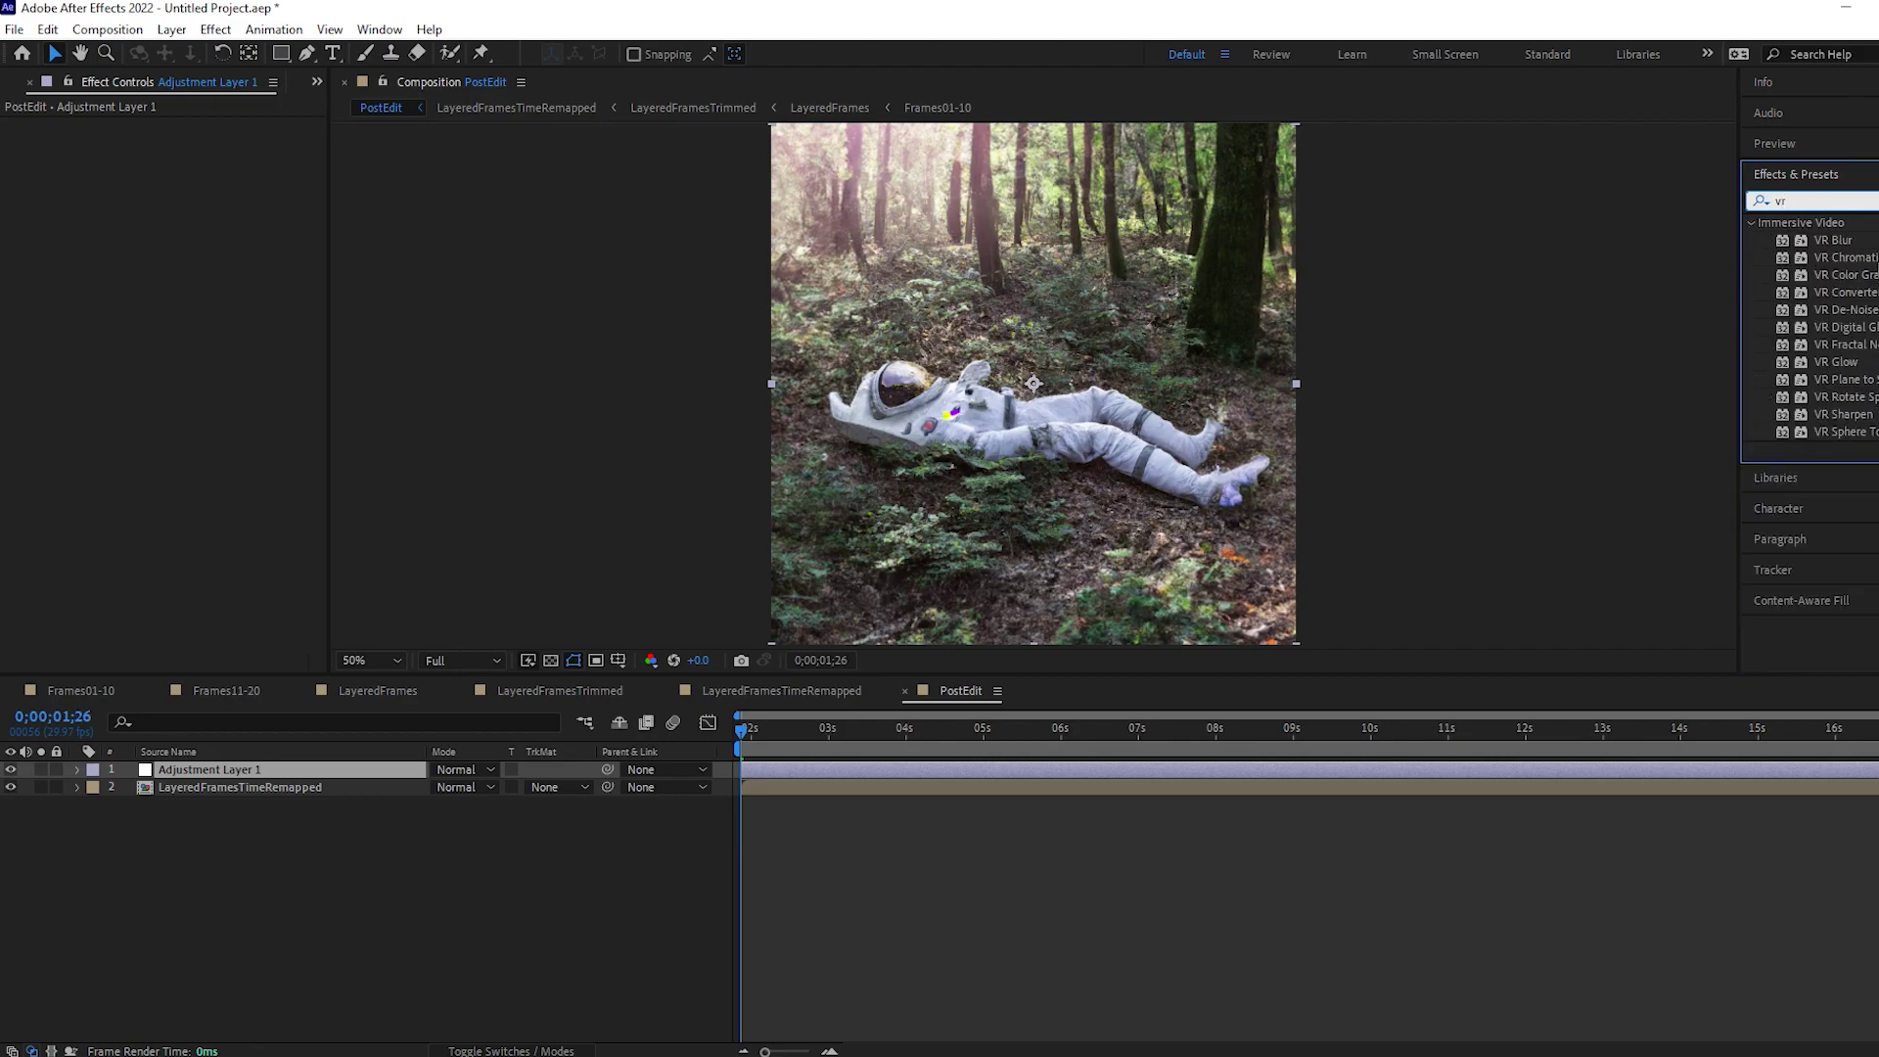
pyautogui.moveTo(285, 302); pyautogui.dragTo(279, 304)
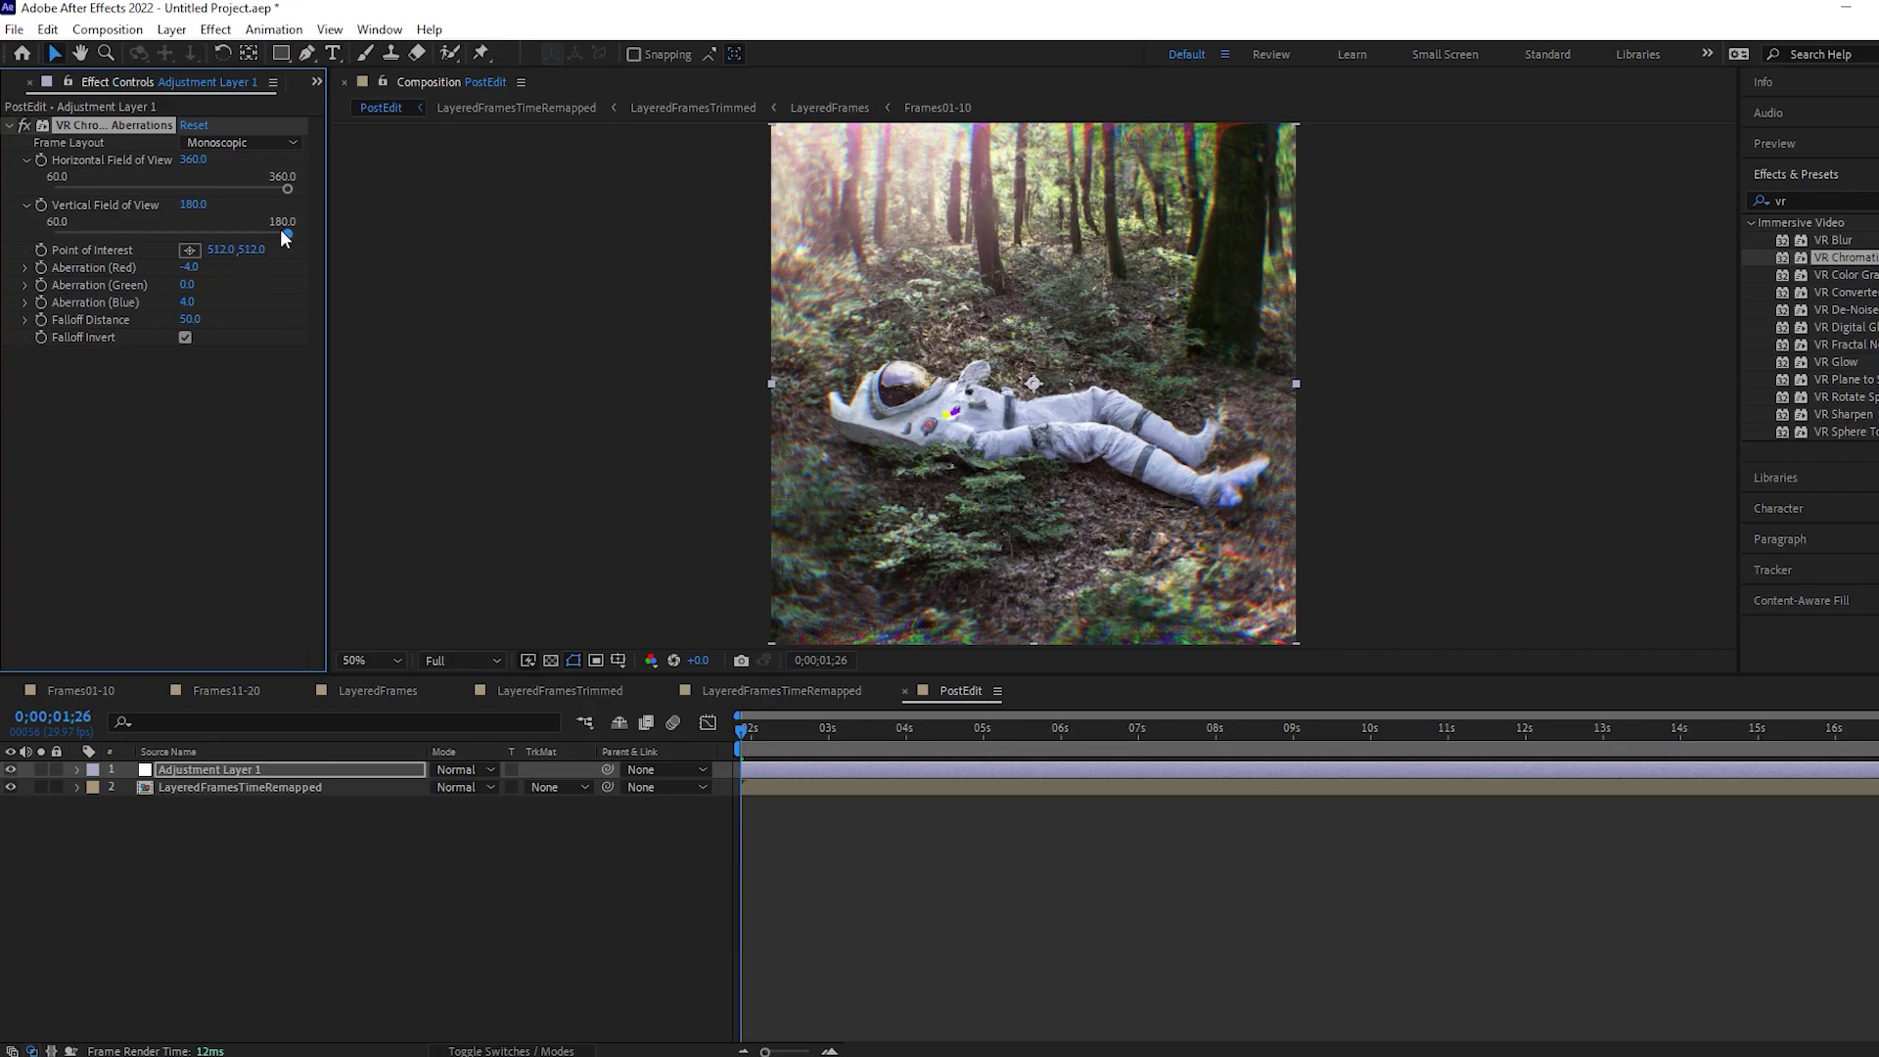
# Reduce the chromatic aberration's Vertical Field of View to 91.2 and Horizontal Field of View to 189.5, and inspect the frame edges
pyautogui.moveTo(96, 233); pyautogui.dragTo(135, 193)
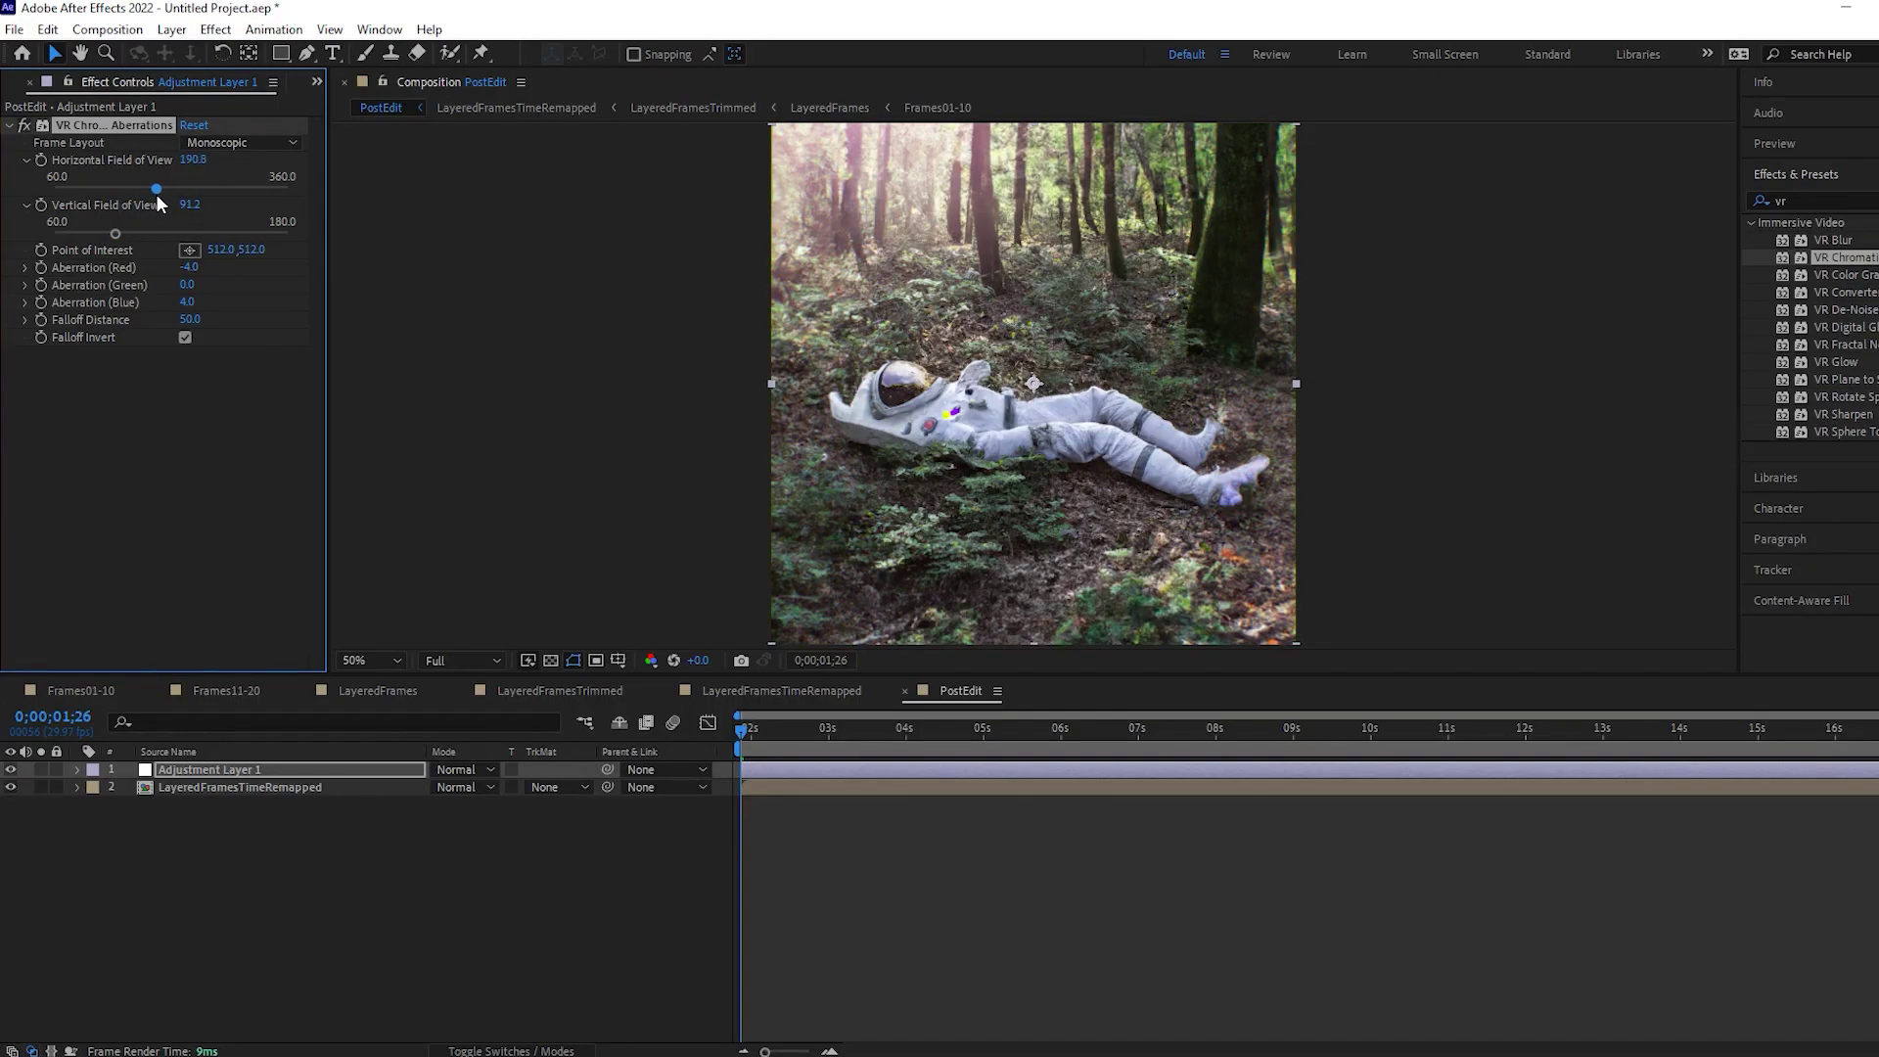
pyautogui.scroll(1, 1292, 499)
pyautogui.moveTo(1364, 548); pyautogui.dragTo(1139, 238)
pyautogui.moveTo(865, 730); pyautogui.dragTo(965, 734)
pyautogui.moveTo(897, 380); pyautogui.dragTo(1025, 540)
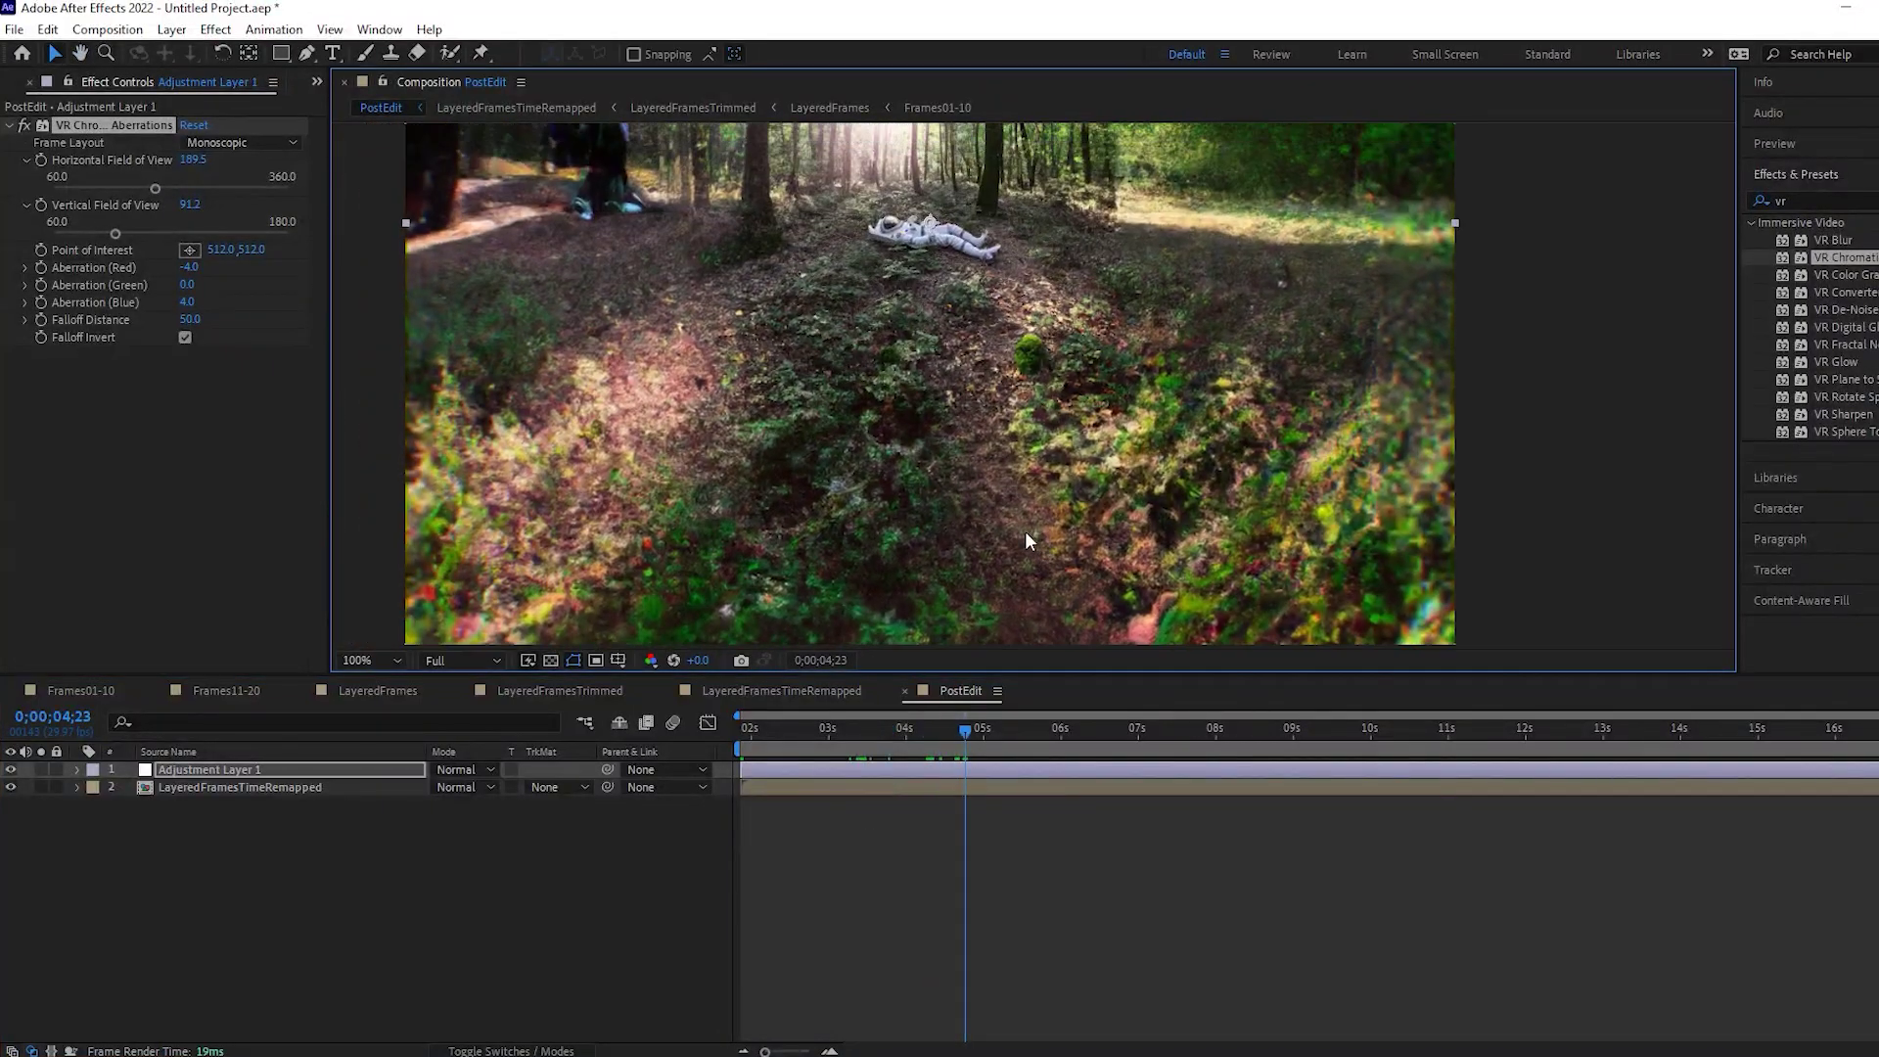
pyautogui.scroll(-1, 1025, 531)
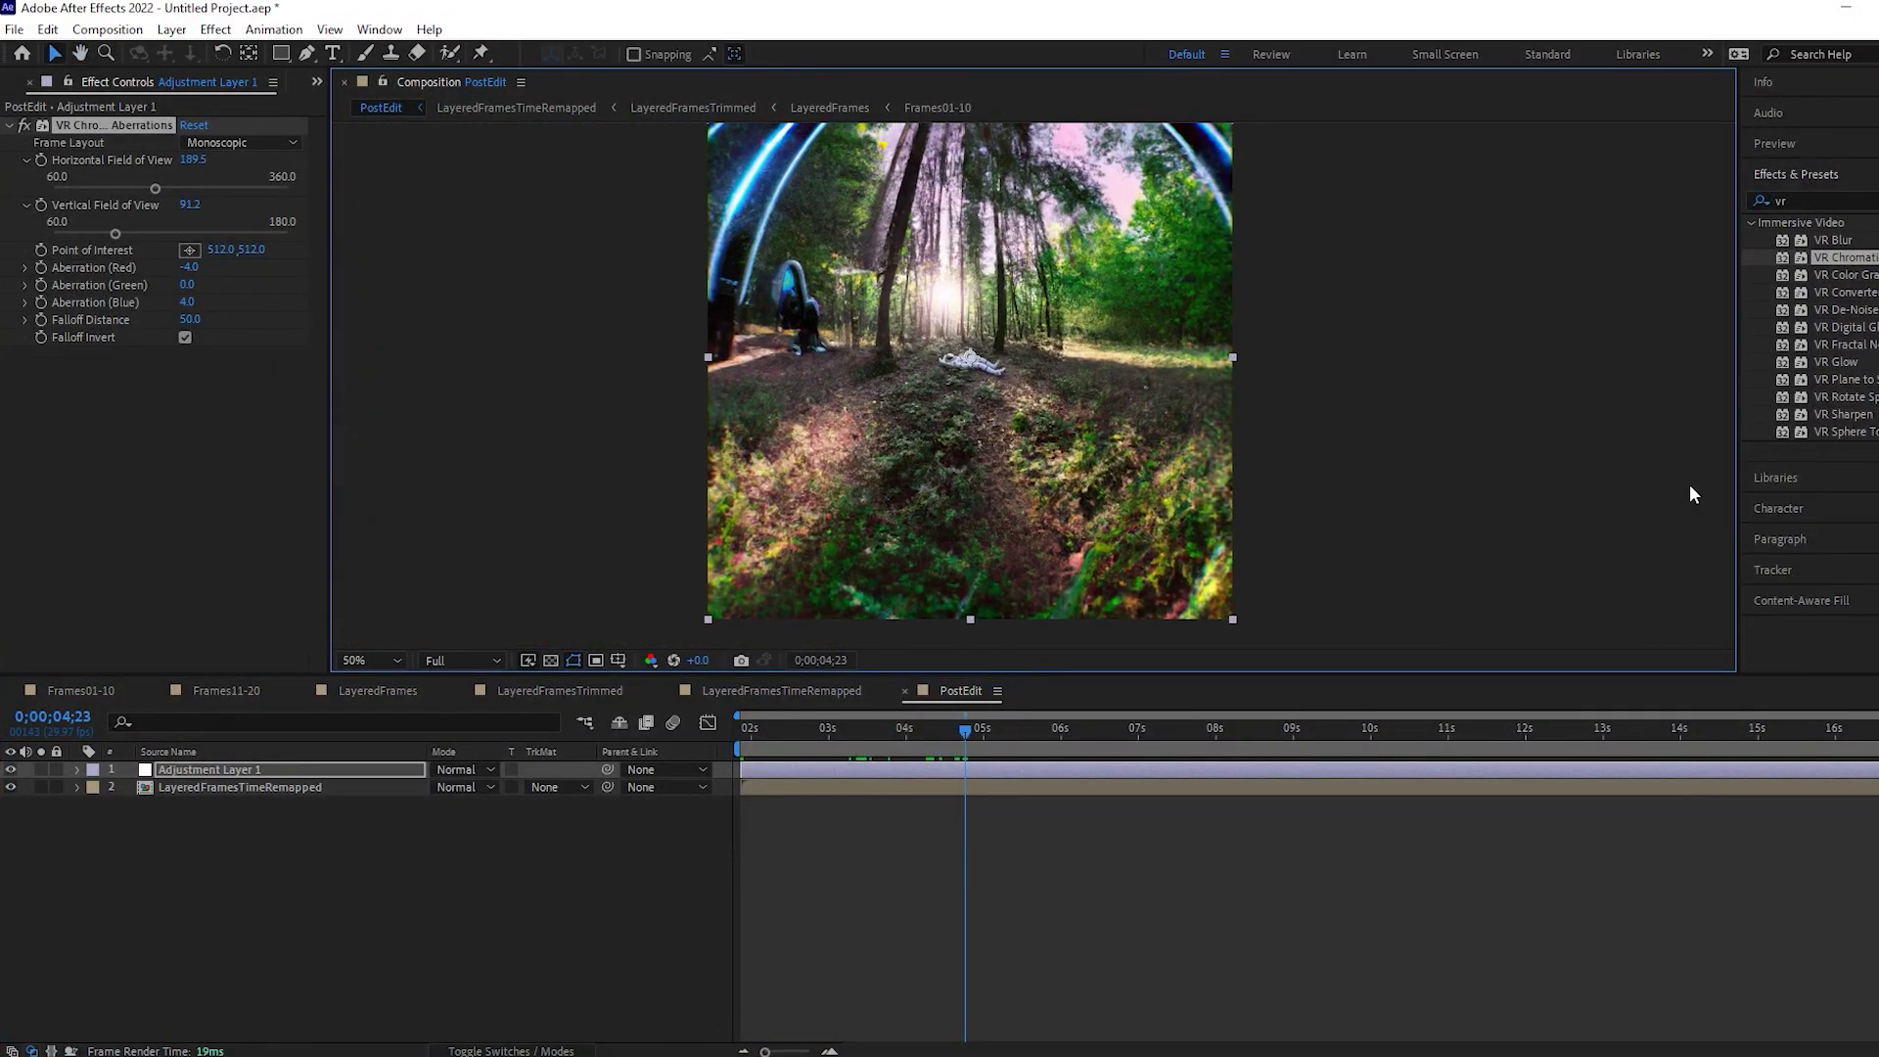
# Find the CC Vignette effect and add it to Adjustment Layer 1
pyautogui.click(1780, 201)
pyautogui.write('vigne')
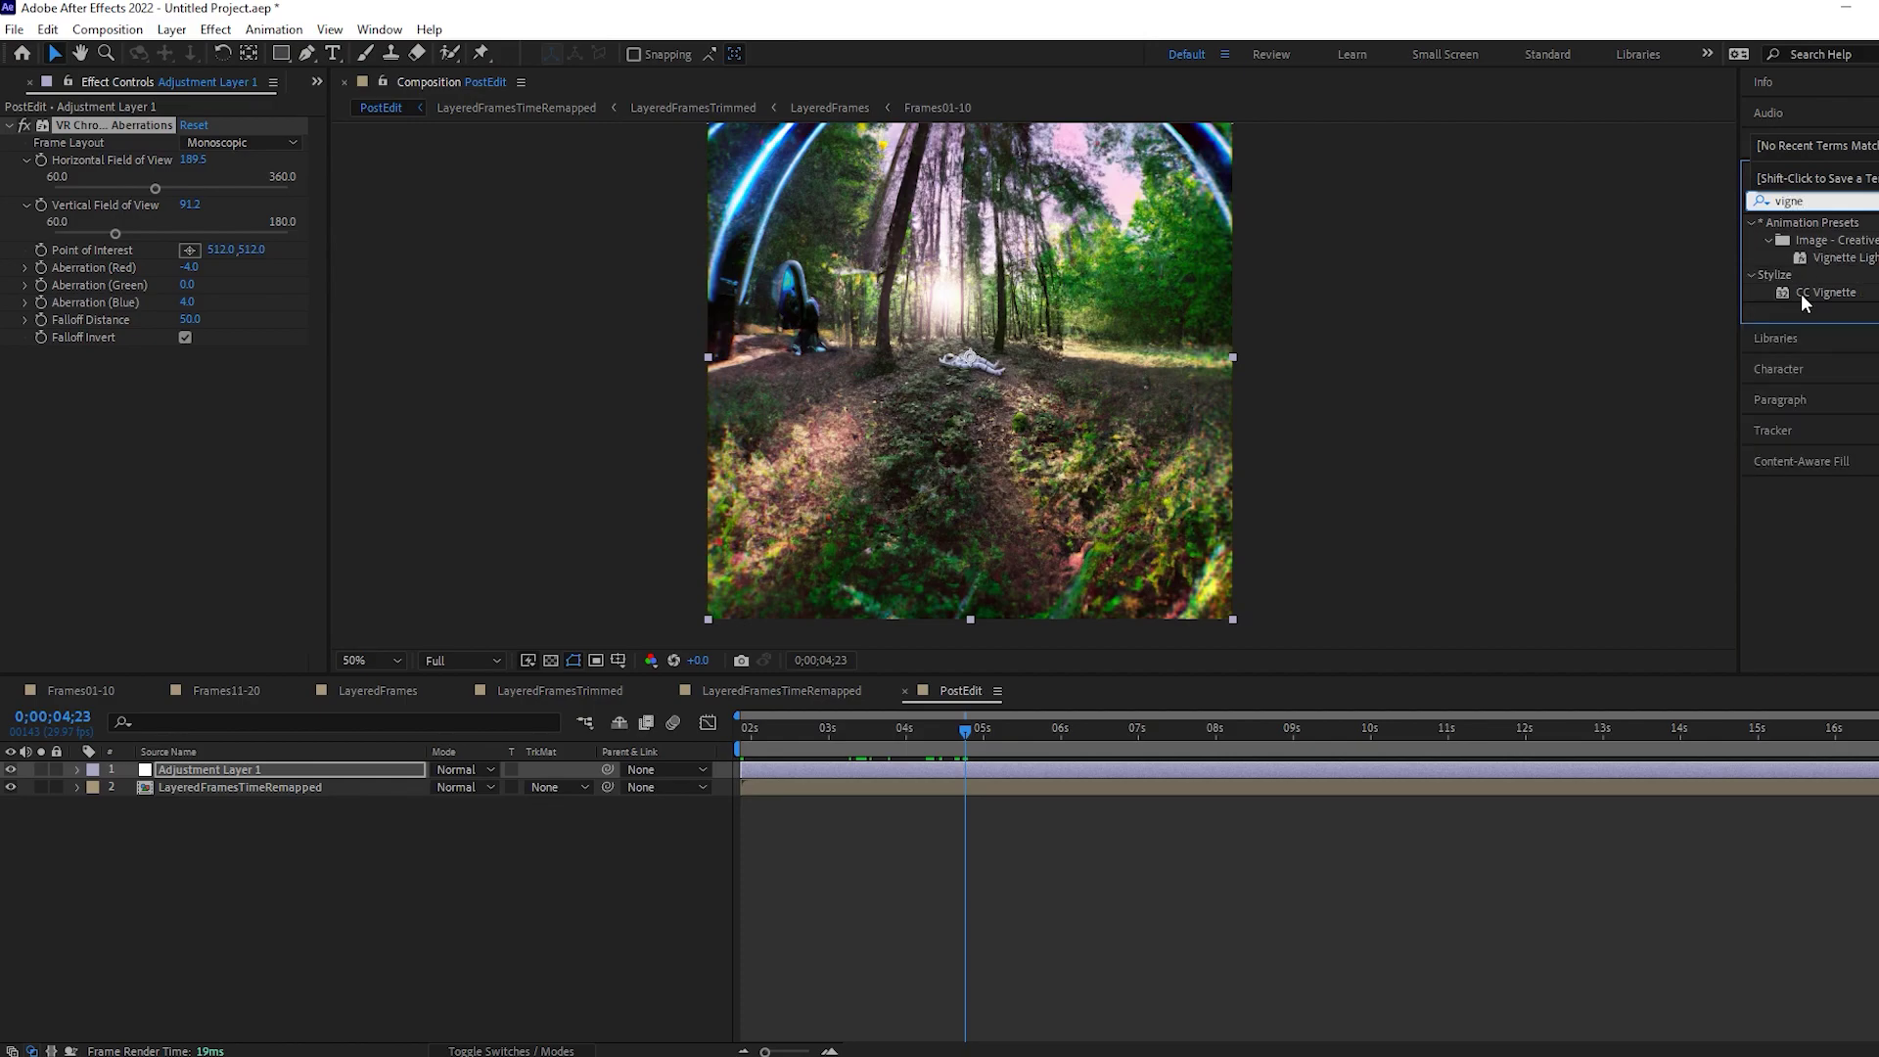
pyautogui.moveTo(1806, 298); pyautogui.dragTo(196, 450)
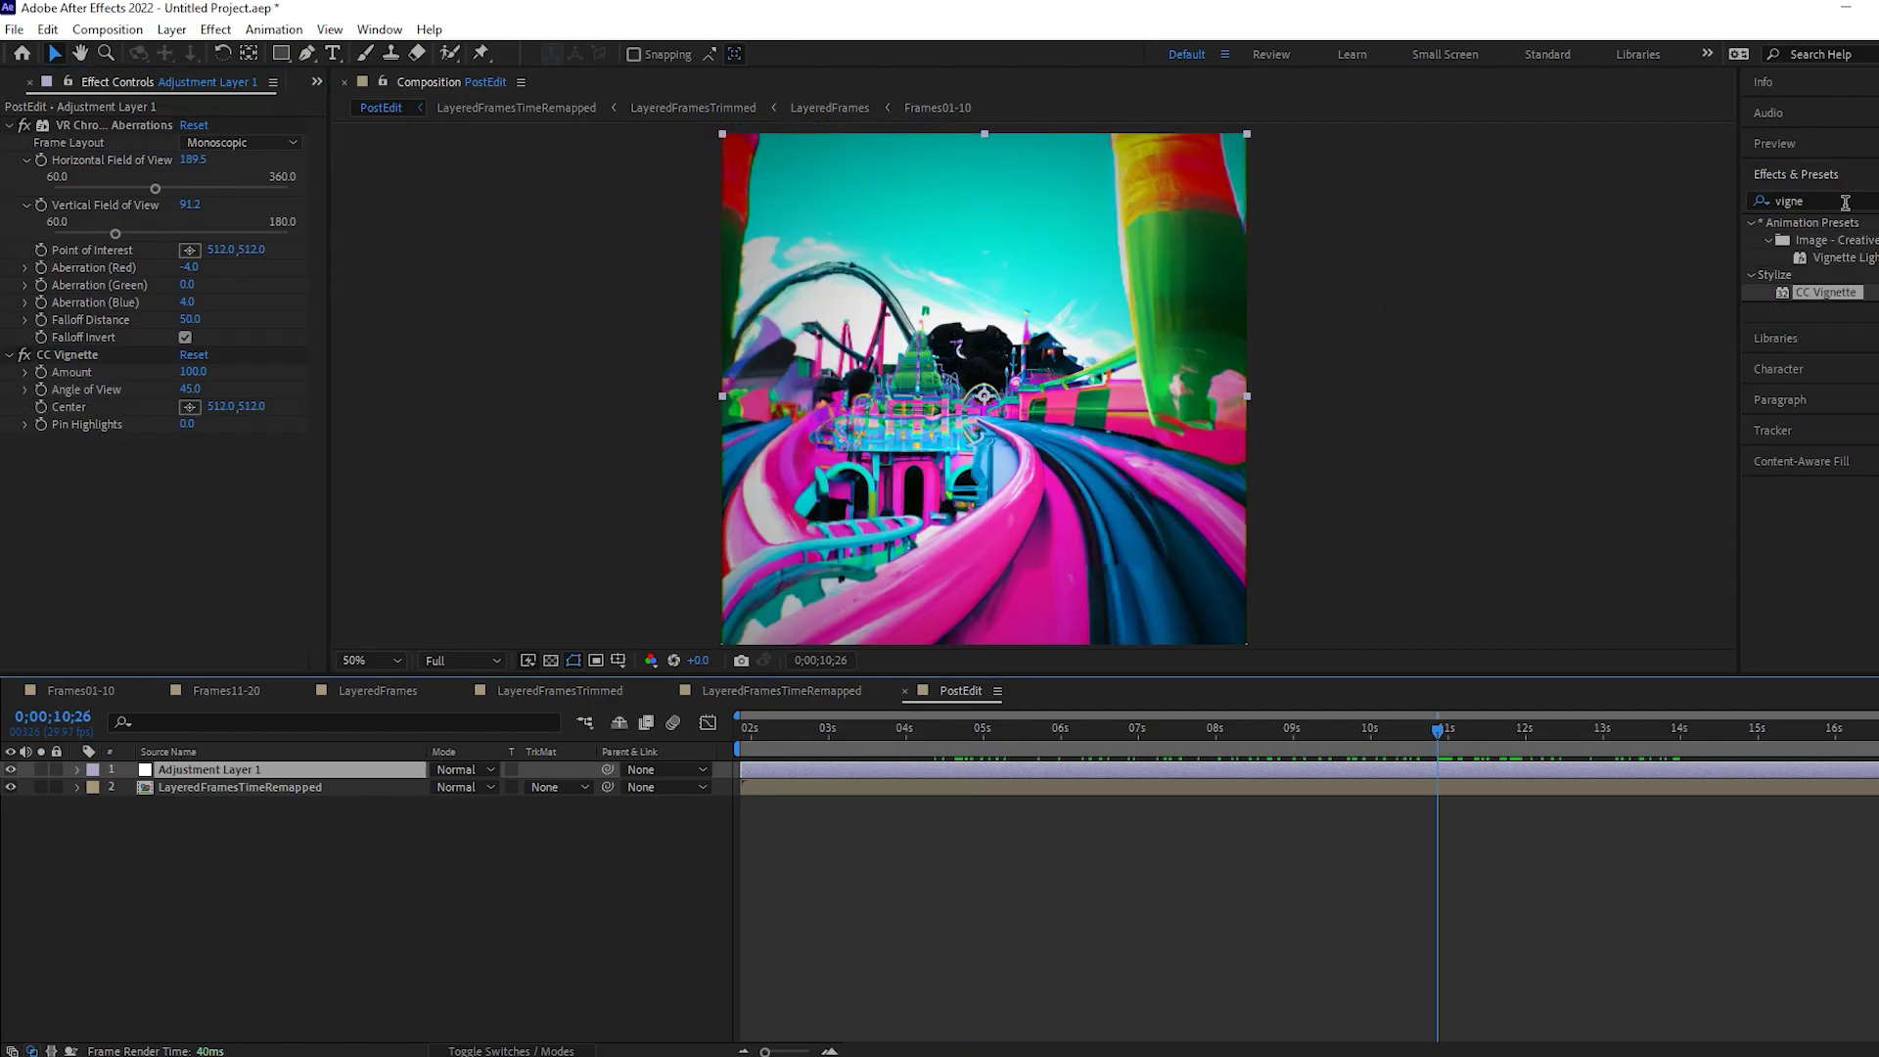
# Add a Glow effect to Adjustment Layer 1 with Glow Intensity 0.3, and compare the image with Glow switched on and off
pyautogui.click(1845, 203)
pyautogui.write('glow')
pyautogui.moveTo(1825, 328); pyautogui.dragTo(117, 507)
pyautogui.moveTo(191, 441)
pyautogui.mouseDown()
pyautogui.moveTo(269, 431)
pyautogui.moveTo(208, 428)
pyautogui.mouseUp()
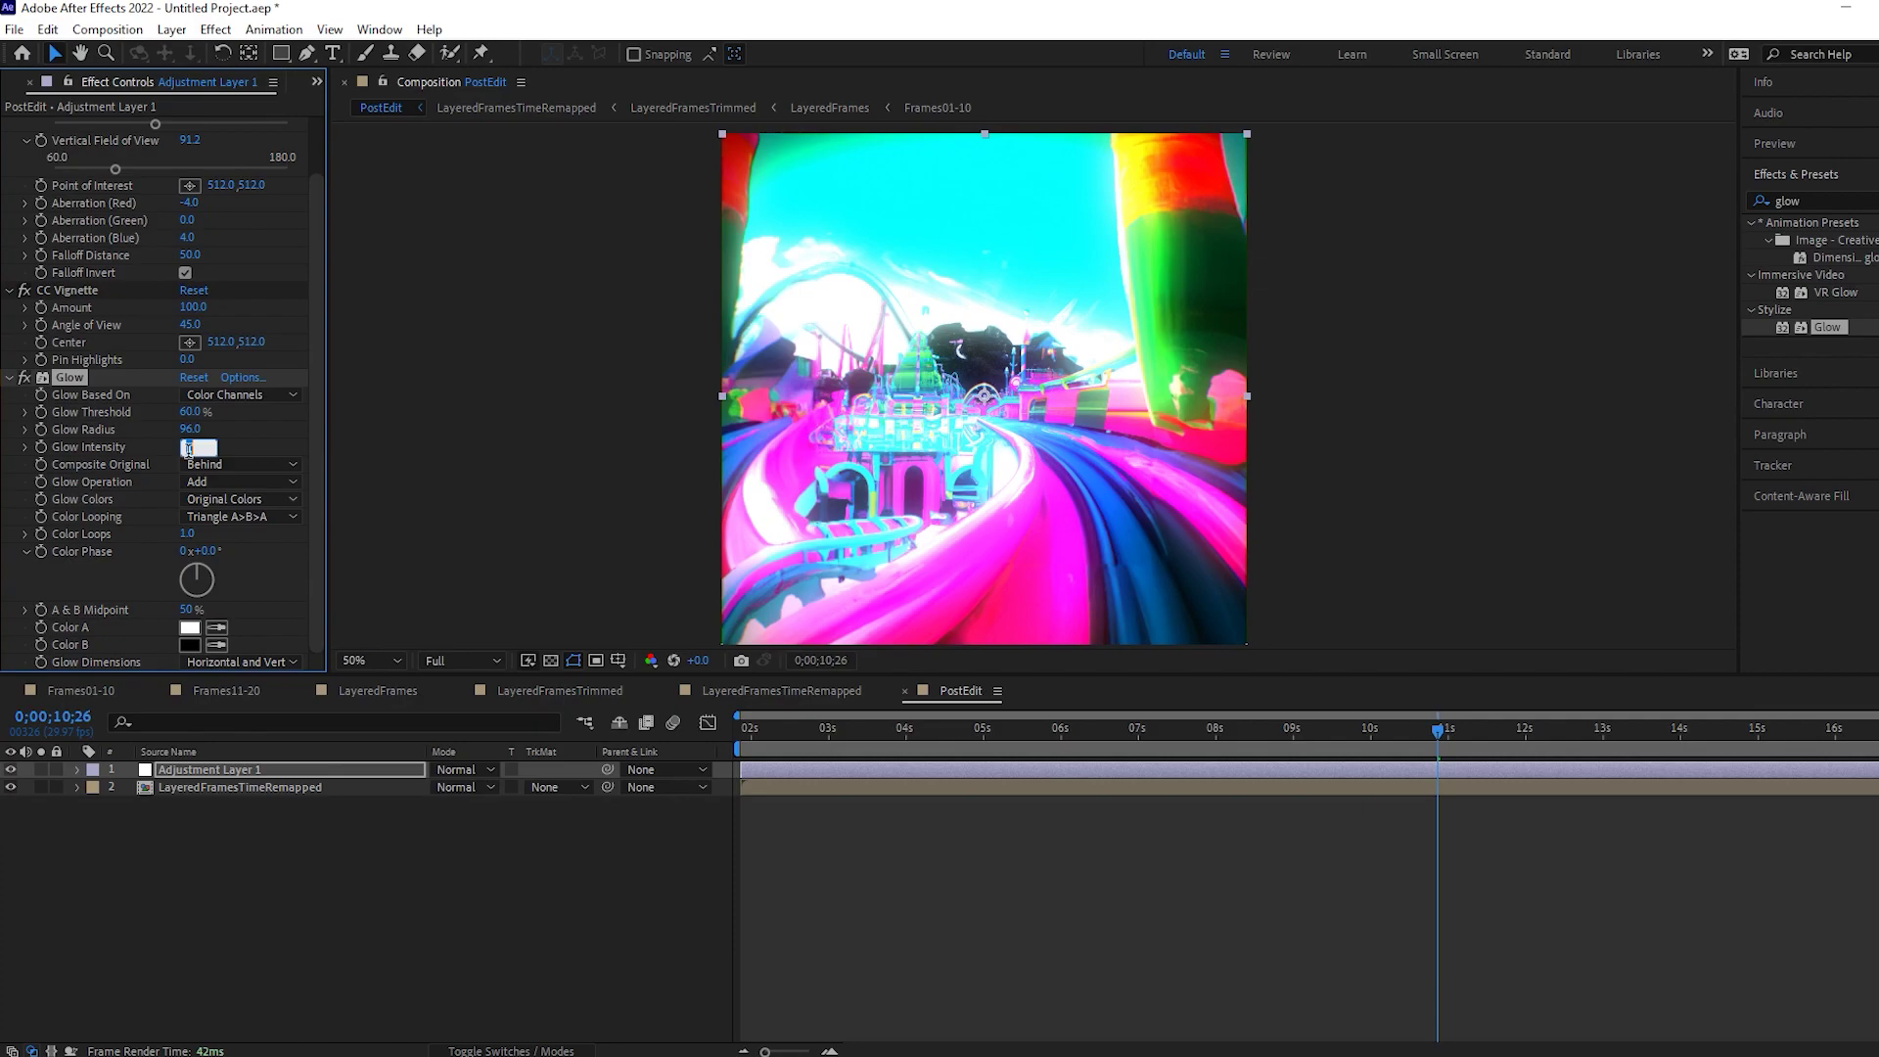
pyautogui.write('0.3')
pyautogui.press('Return')
pyautogui.moveTo(1037, 726); pyautogui.dragTo(920, 736)
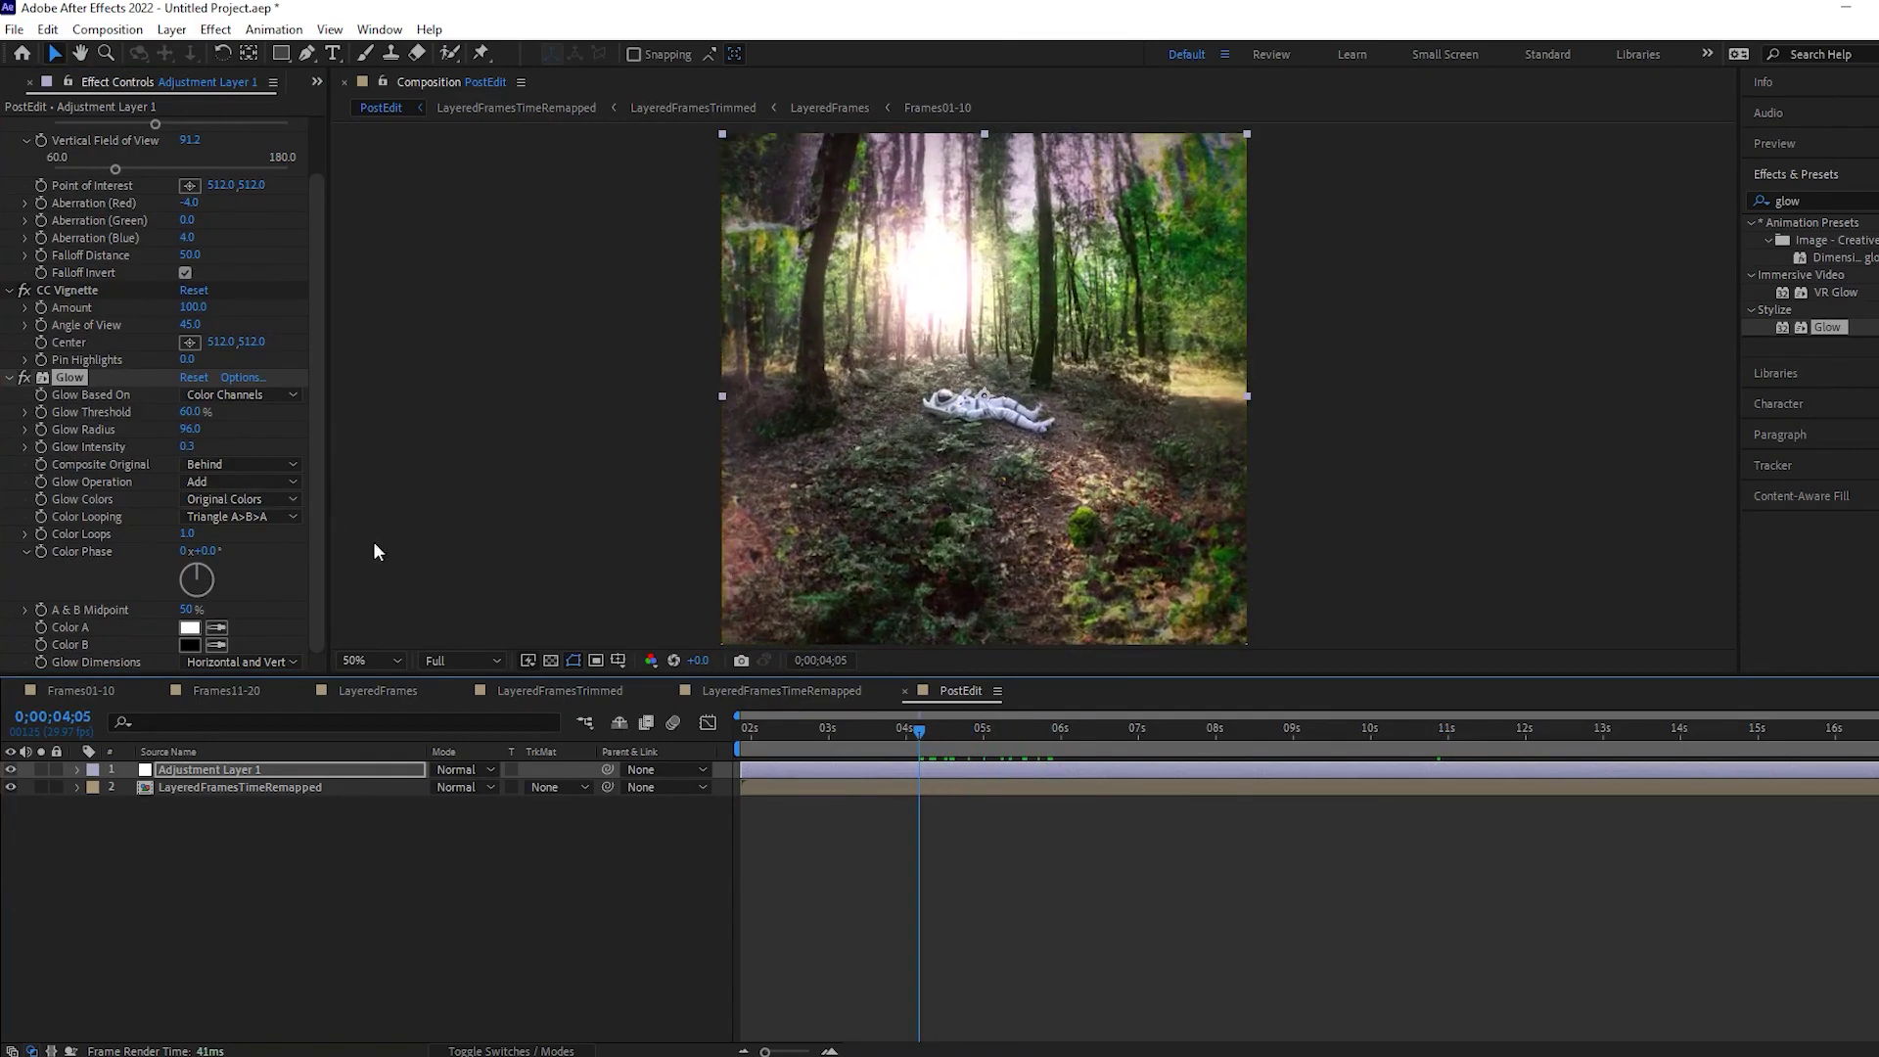
pyautogui.click(24, 378)
pyautogui.click(24, 378)
pyautogui.click(25, 378)
pyautogui.click(25, 377)
# In Frames01-10, draw a rectangular mask slightly inside the edges of frame_010.png to hide its border, and return to PostEdit
pyautogui.moveTo(938, 740); pyautogui.dragTo(1259, 734)
pyautogui.scroll(2, 855, 221)
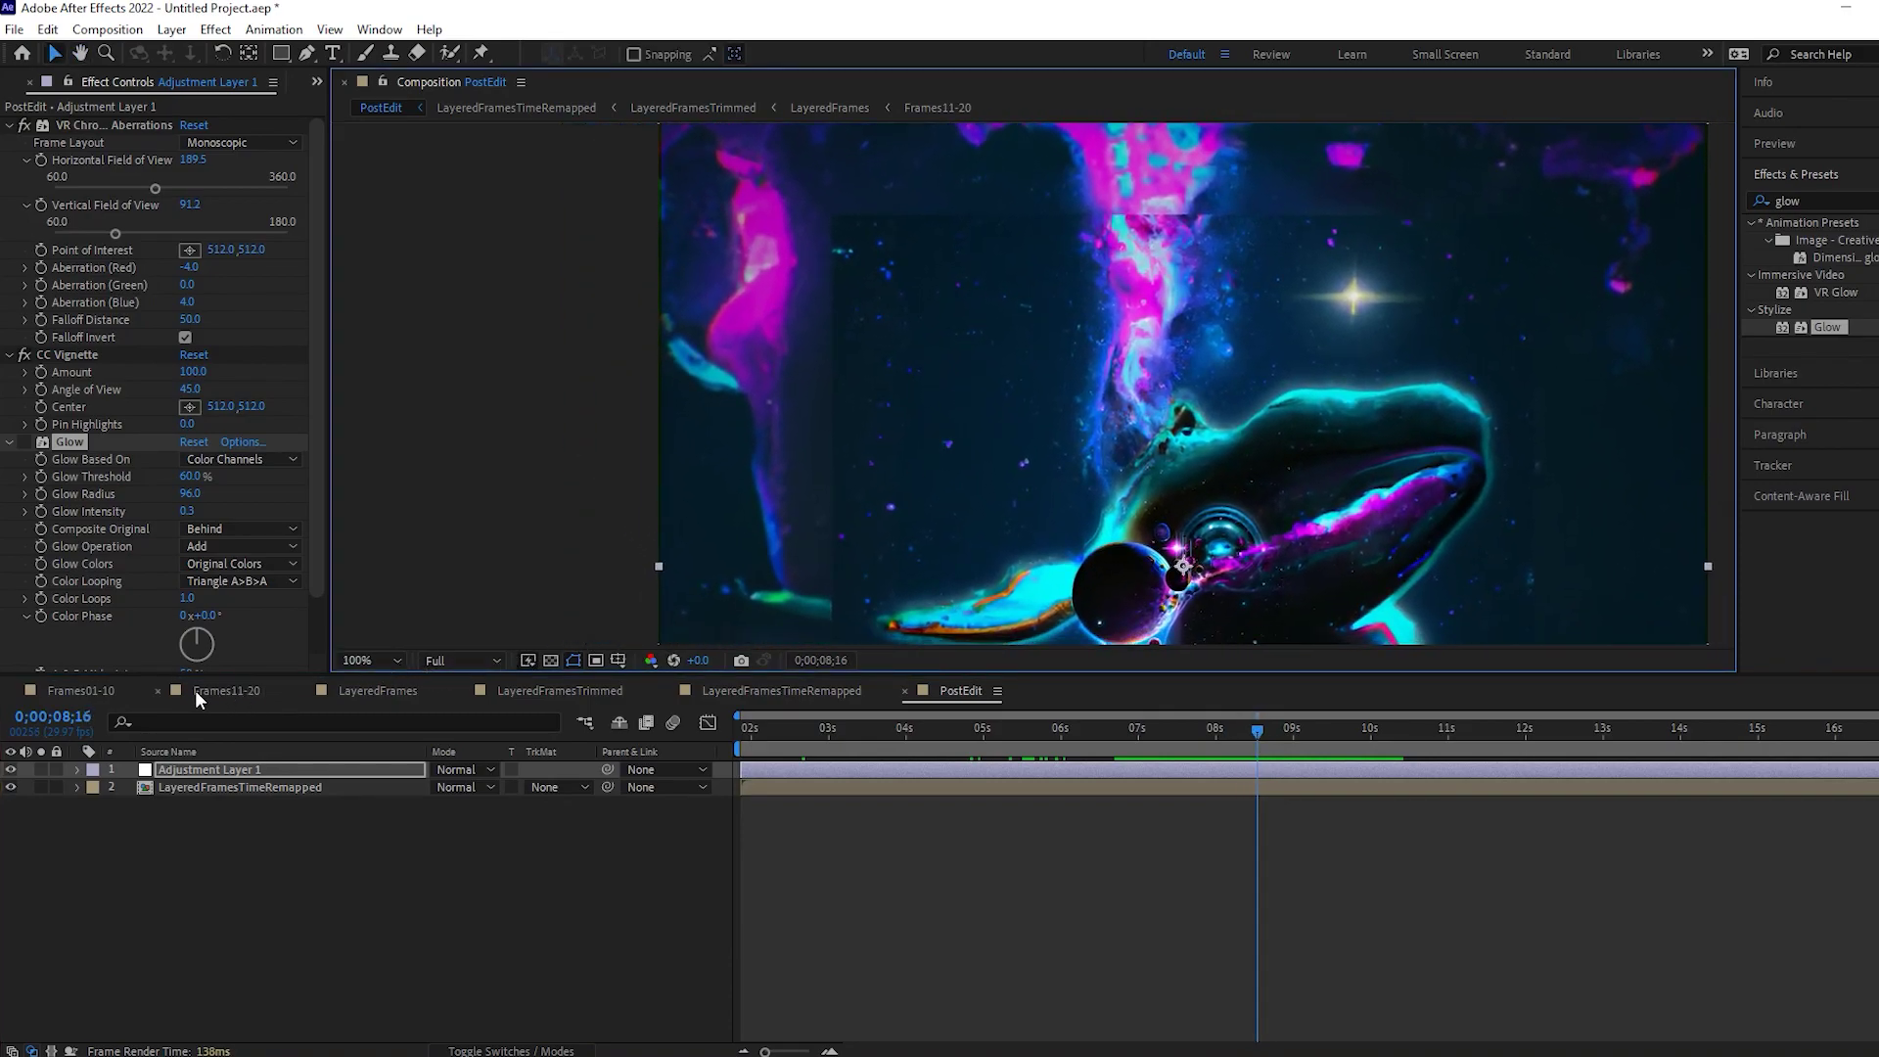
pyautogui.click(80, 690)
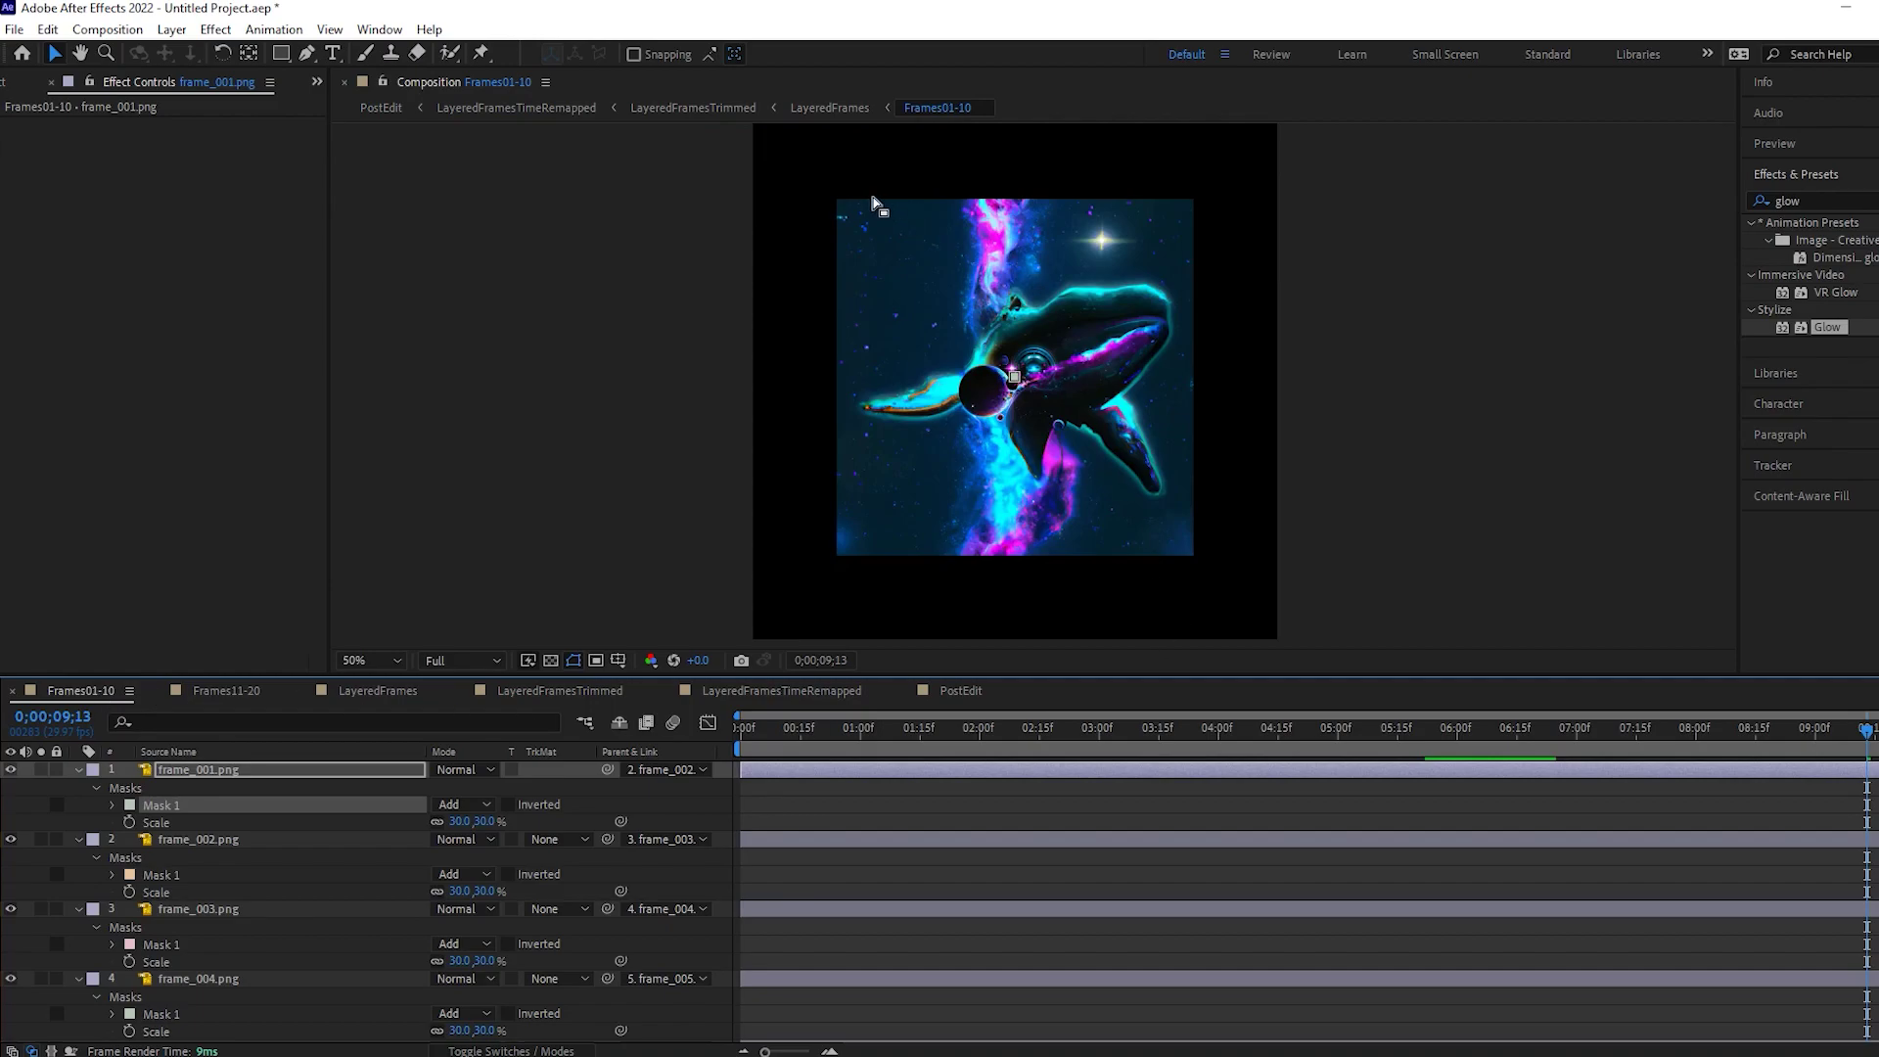
pyautogui.scroll(-5, 290, 924)
pyautogui.click(225, 1013)
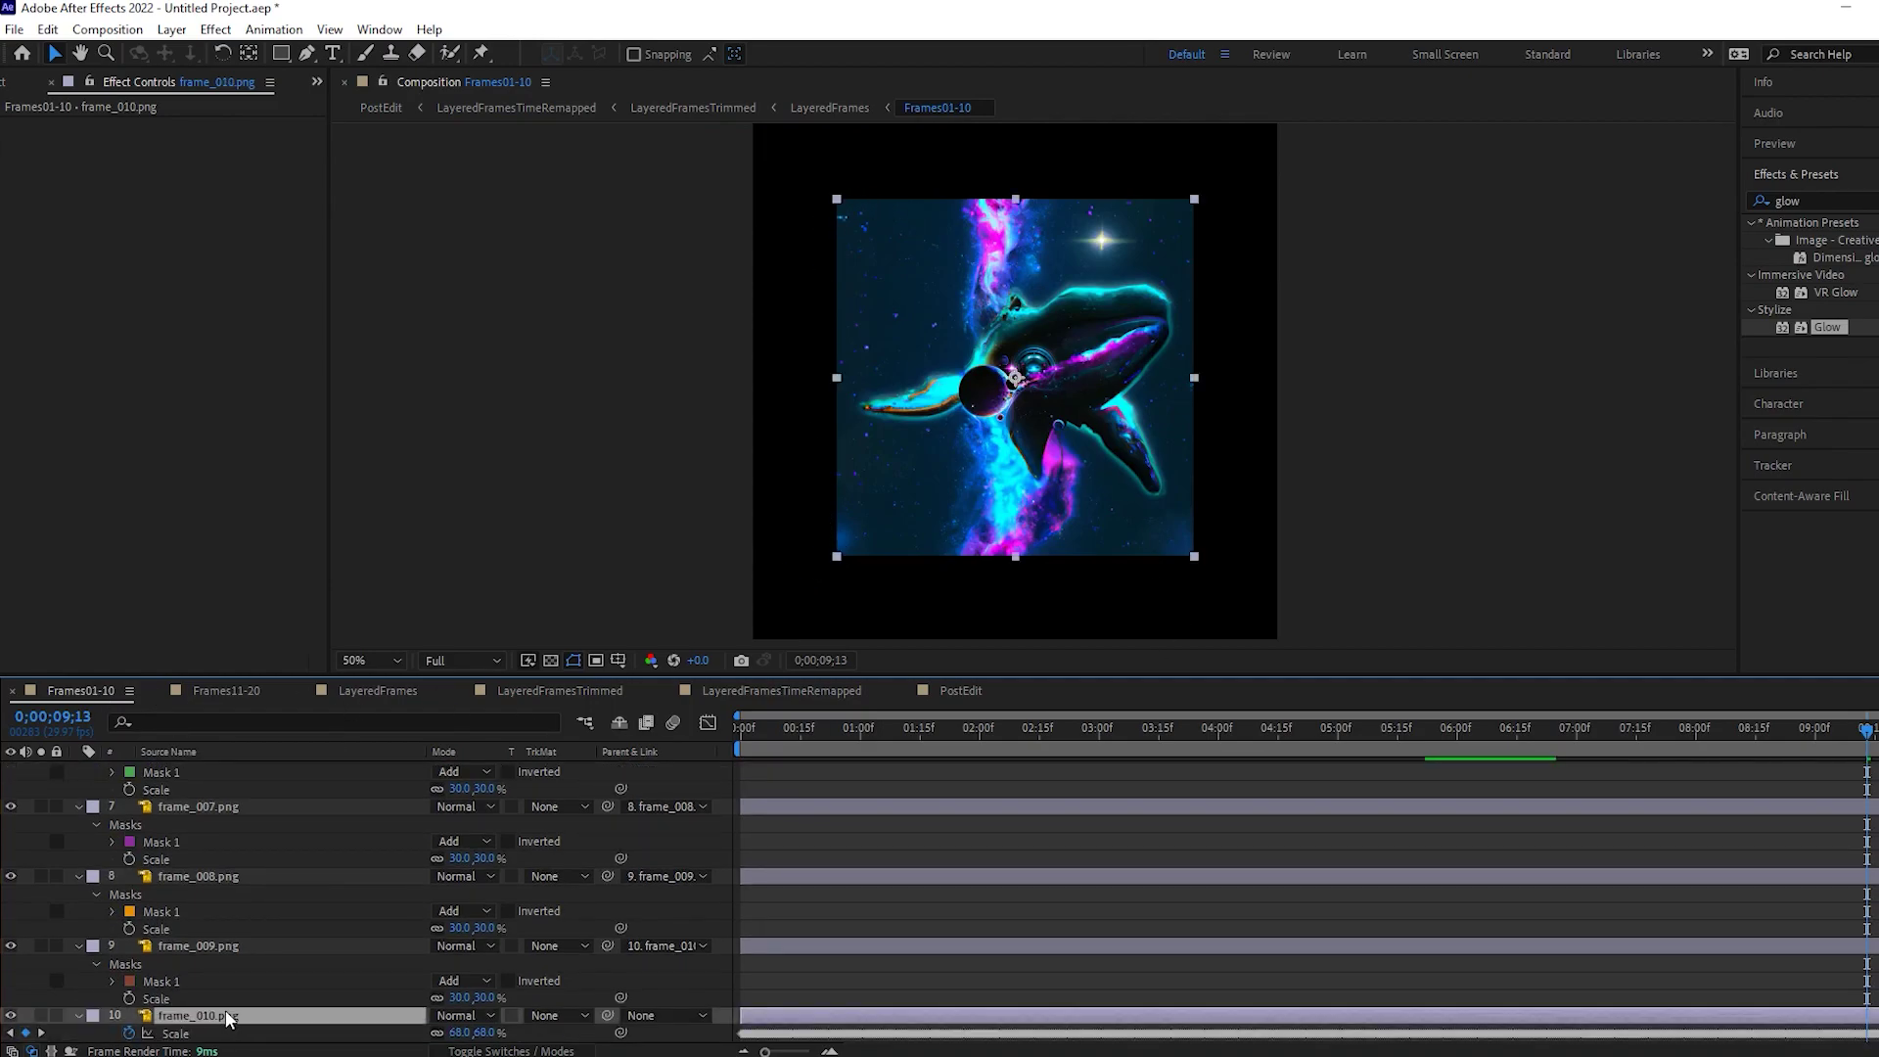
pyautogui.click(281, 55)
pyautogui.moveTo(865, 228); pyautogui.dragTo(1163, 516)
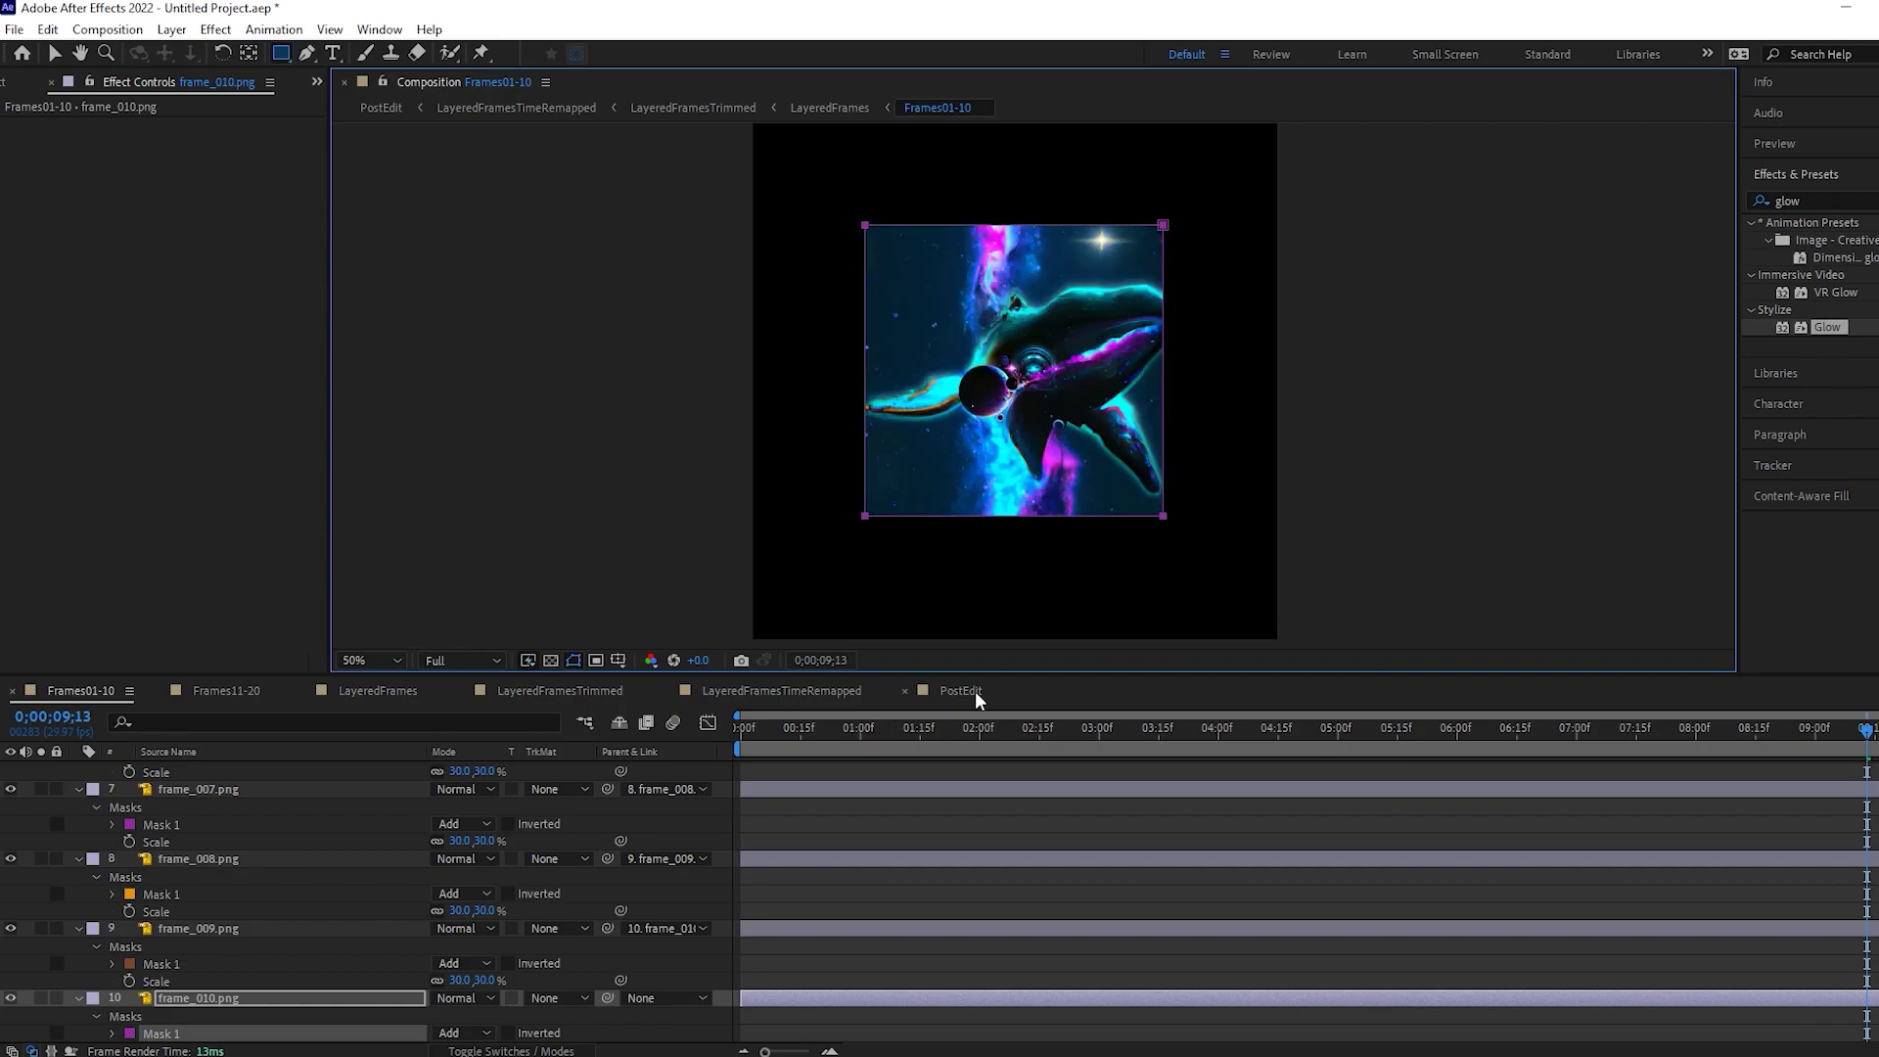
pyautogui.click(969, 691)
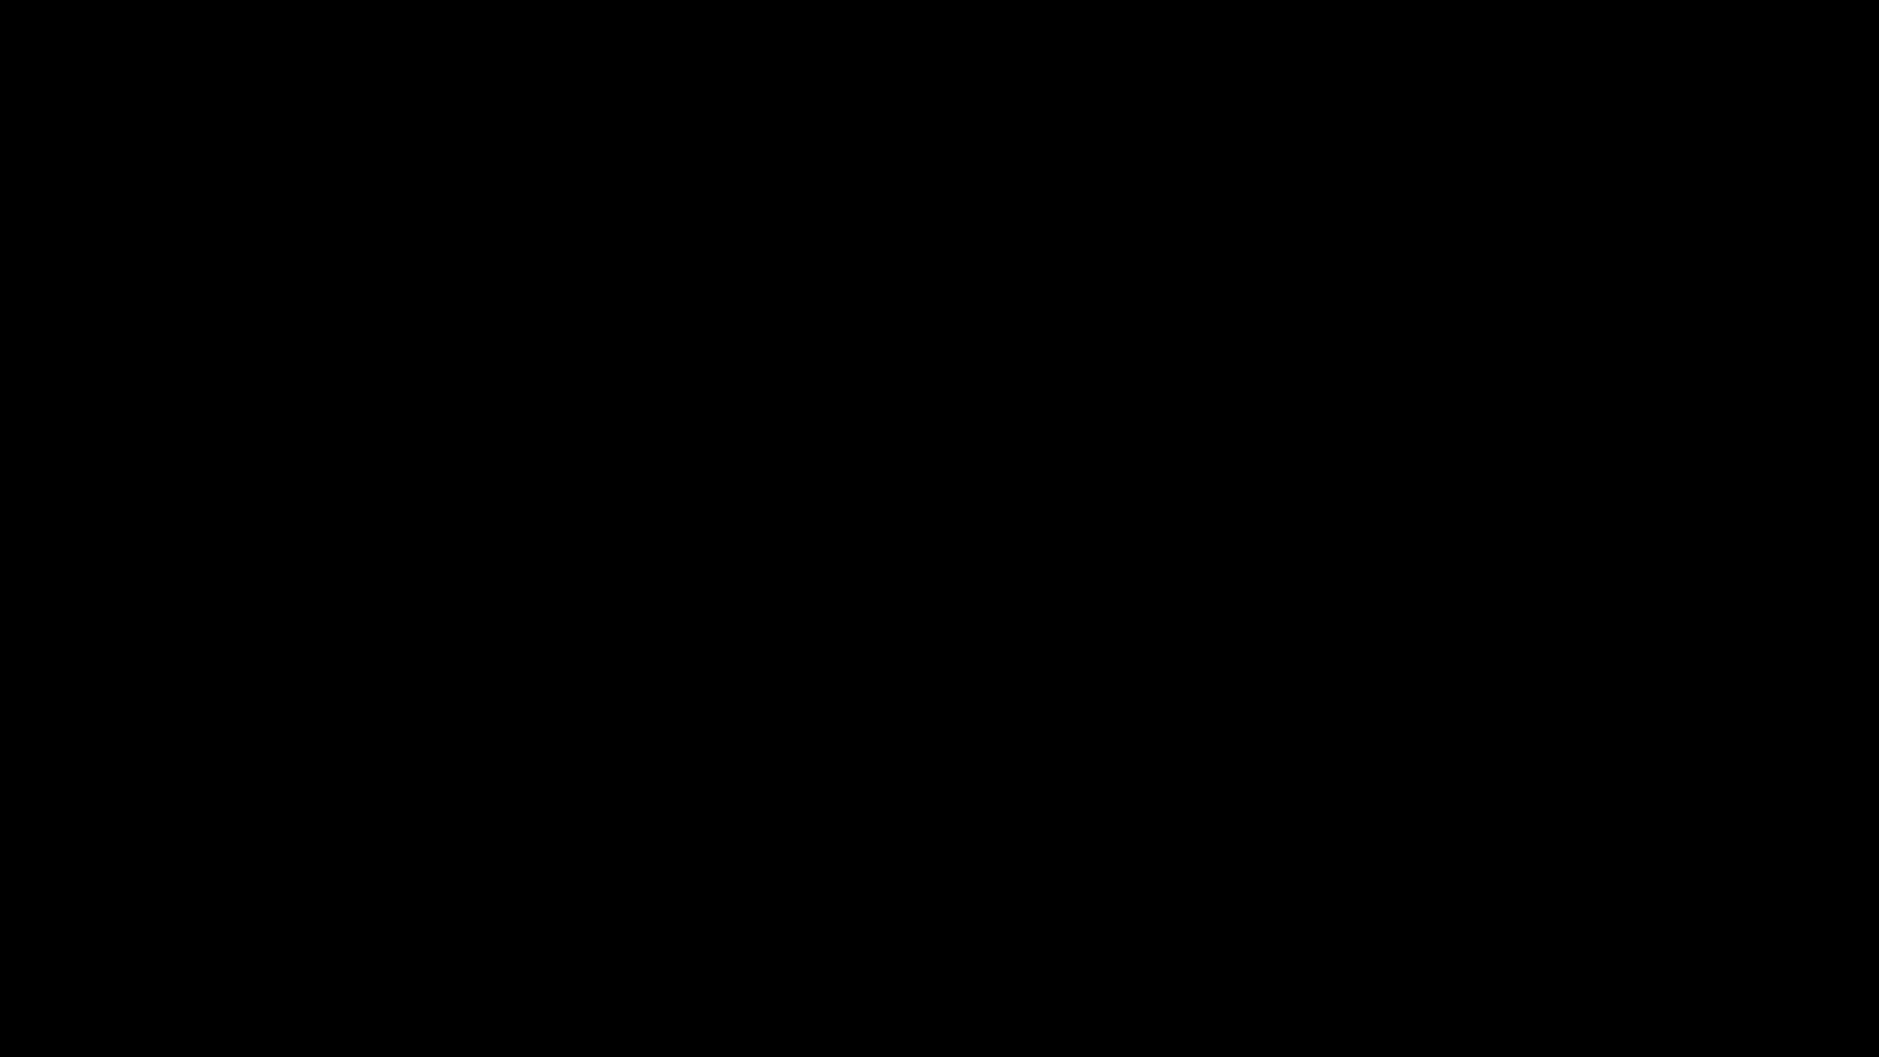